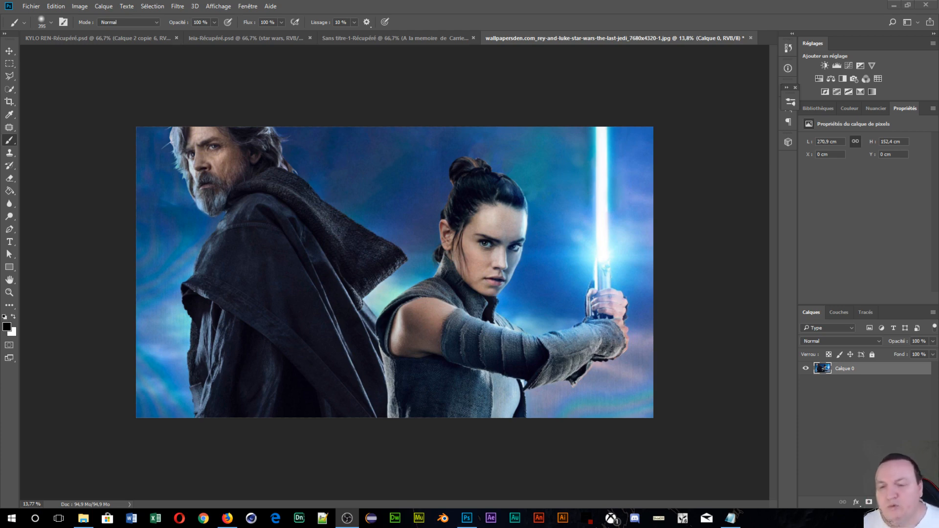
scroll(273, 183, "up", 5)
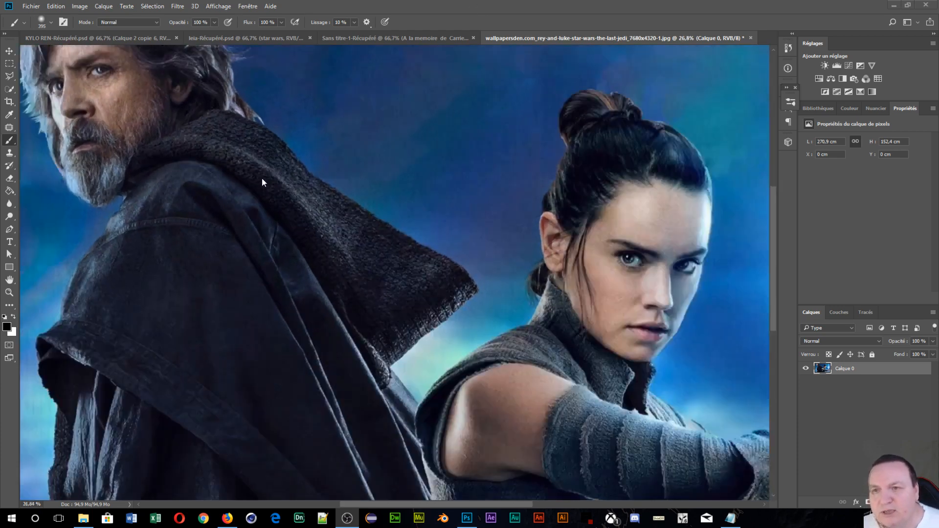
scroll(231, 150, "up", 3)
scroll(196, 215, "down", 5)
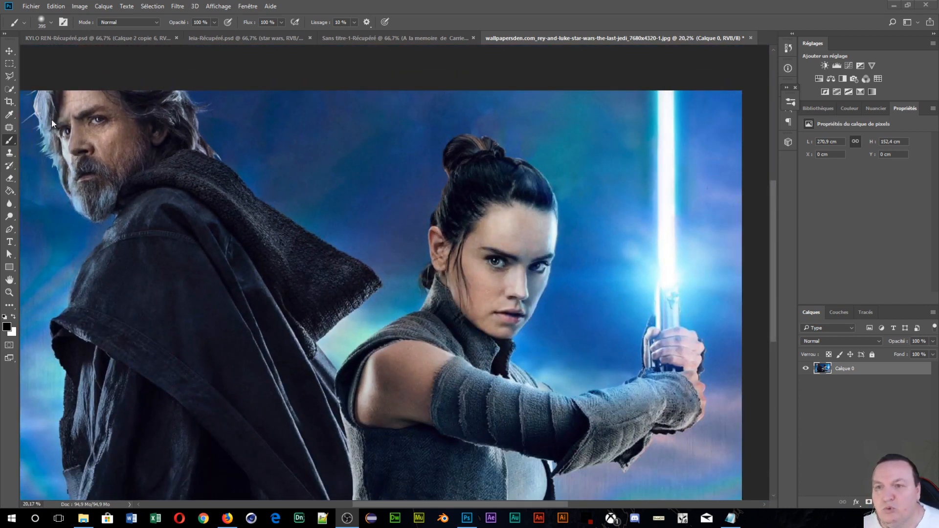
scroll(52, 119, "down", 2)
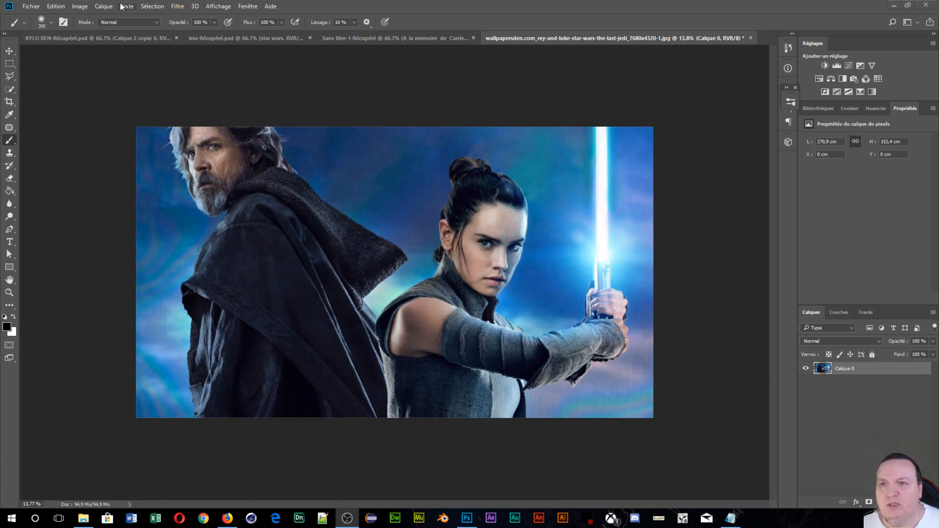
- Change the canvas size units to pixels and set the canvas height to 6000 pixels
left_click(81, 7)
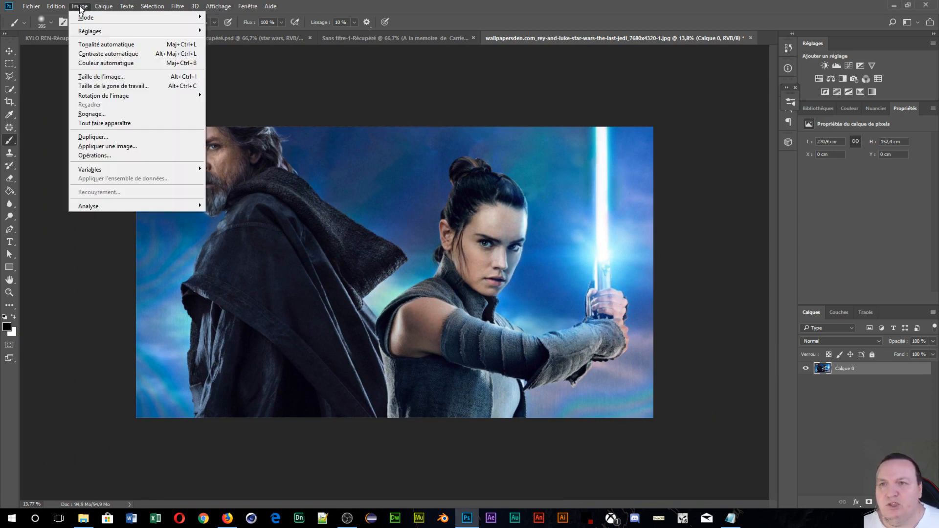
left_click(111, 88)
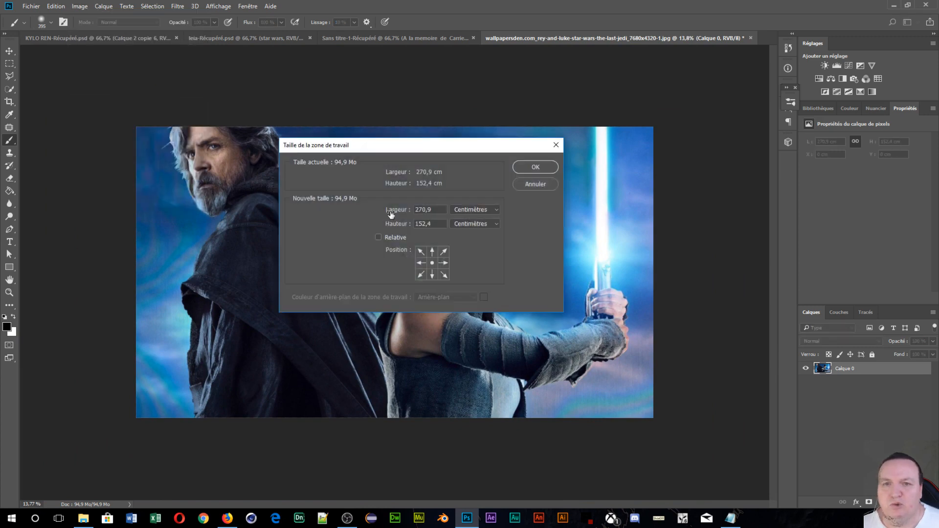
left_click(478, 224)
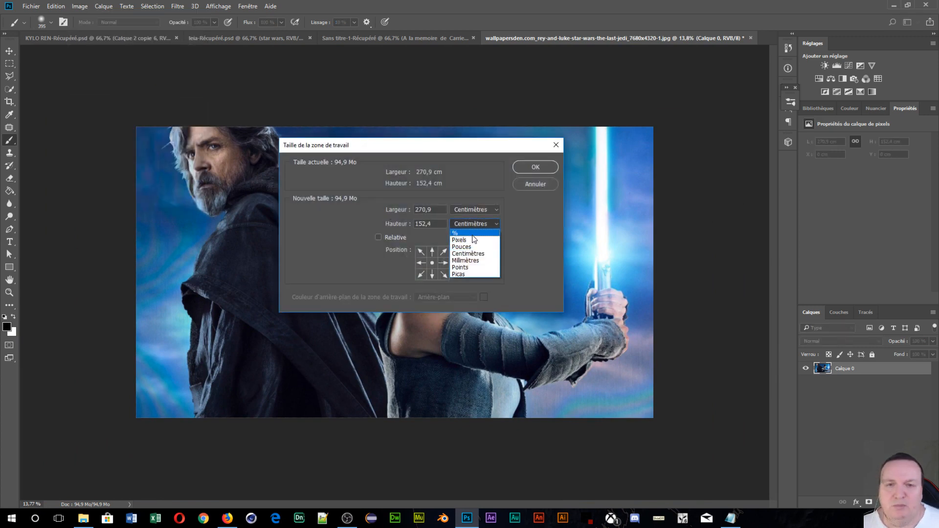
left_click(455, 231)
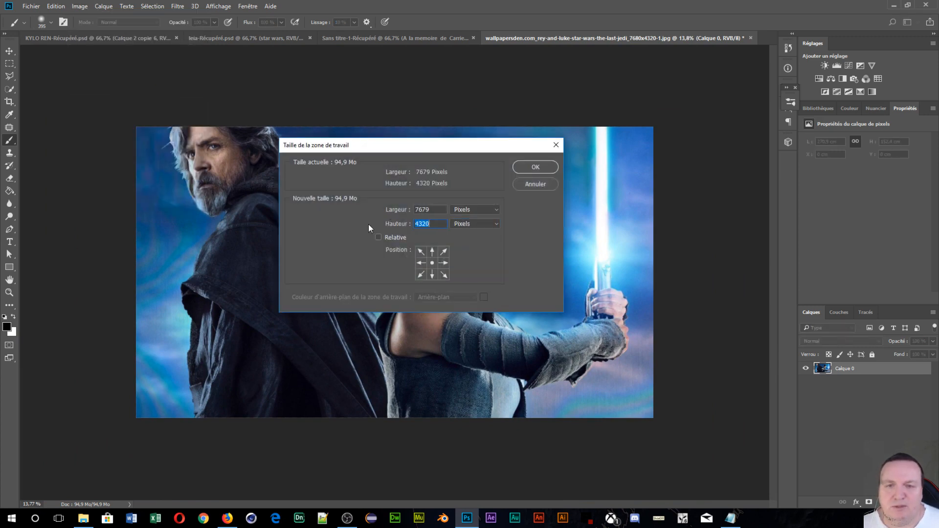
type("6000")
key("Return")
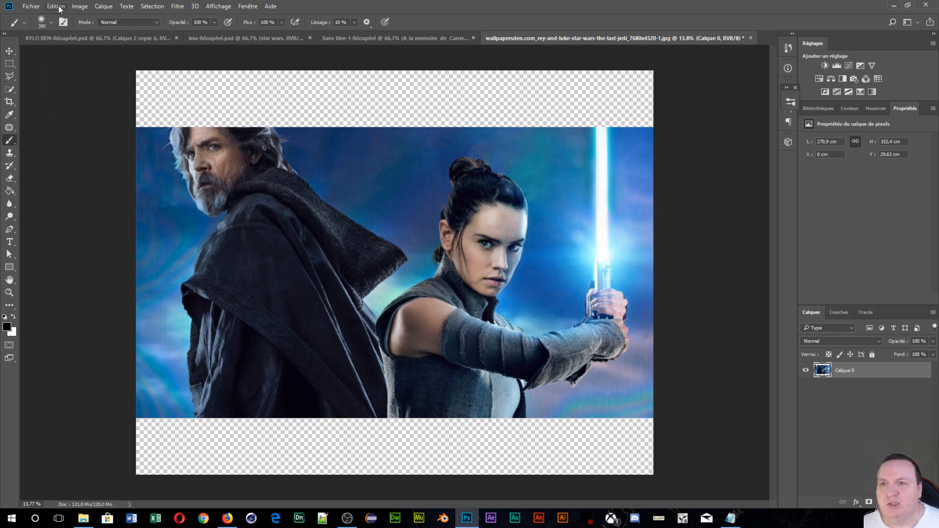
- Place the image 882551.jpg as an embedded object in the document
left_click(22, 7)
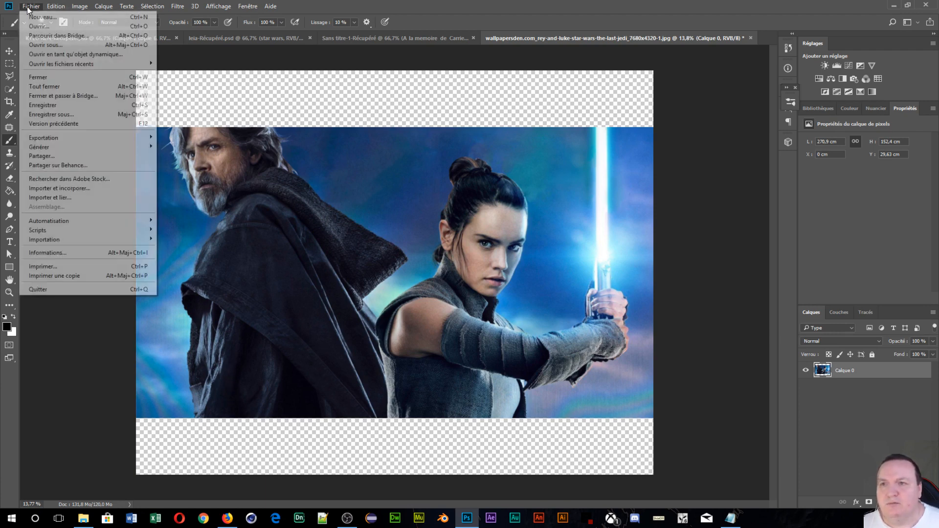
left_click(55, 192)
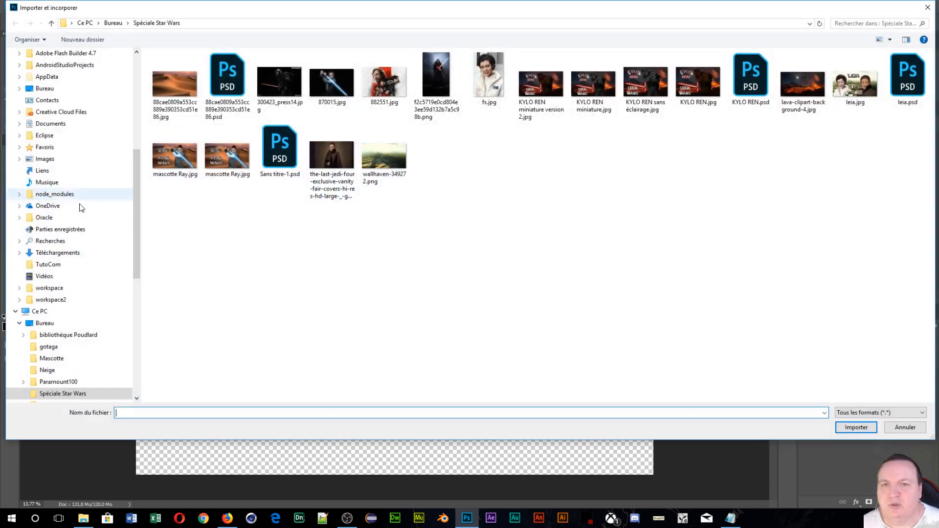
left_click(382, 91)
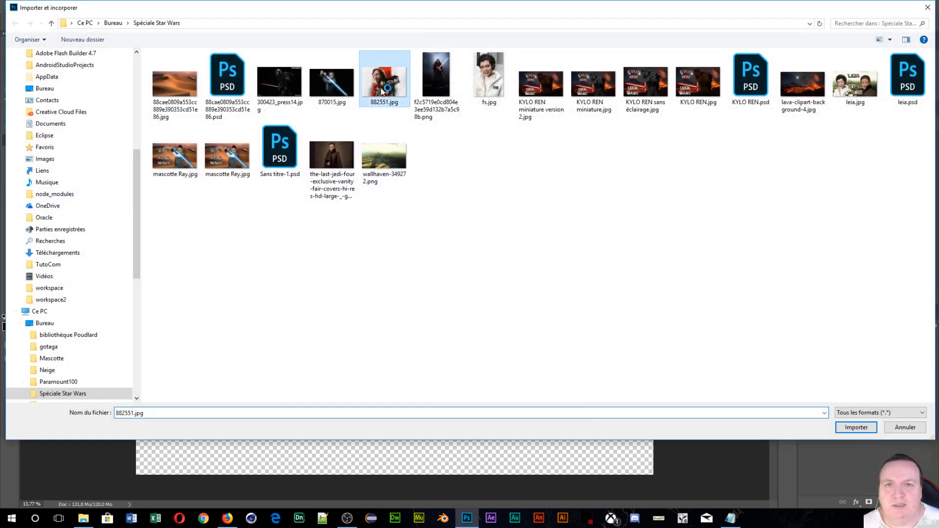
left_click(855, 427)
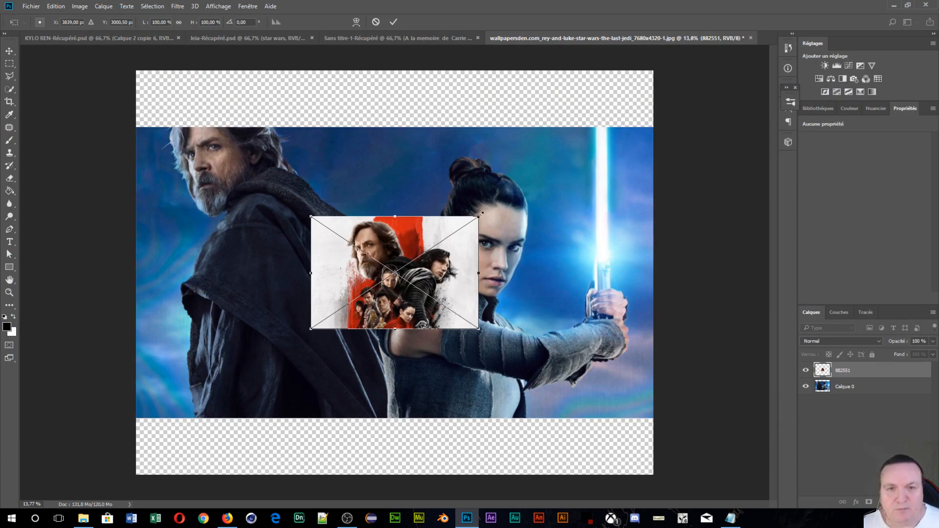
- Enlarge the placed image to about 207.6% and move it so its bearded man's head covers the original one
left_click_drag(481, 215, 661, 95)
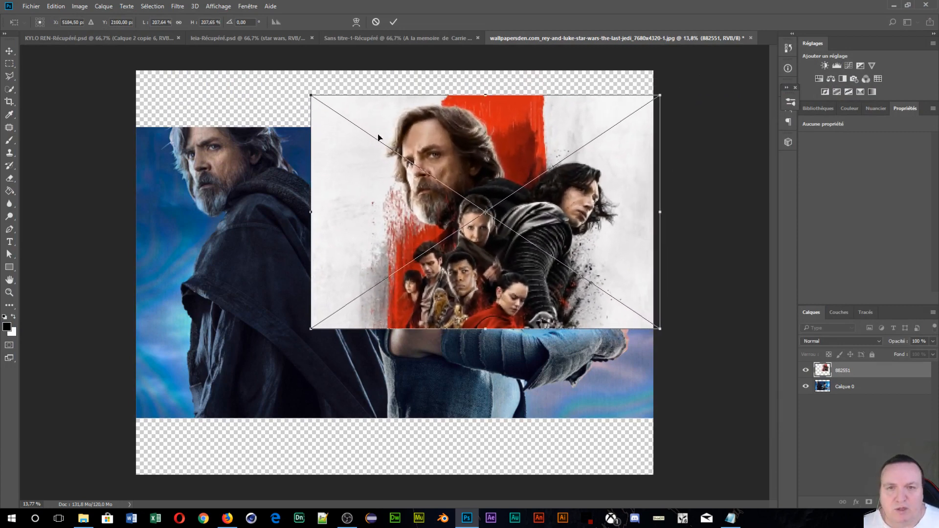
scroll(378, 137, "up", 4)
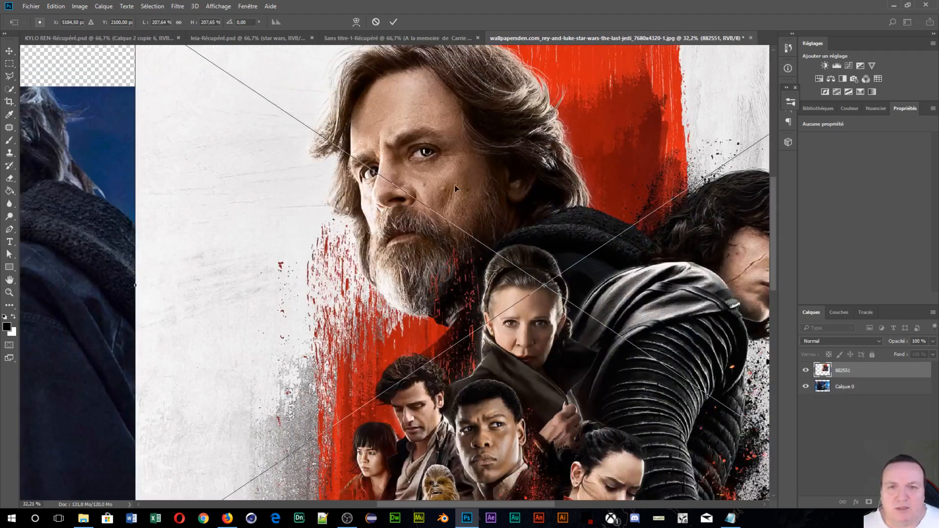
scroll(205, 176, "down", 2)
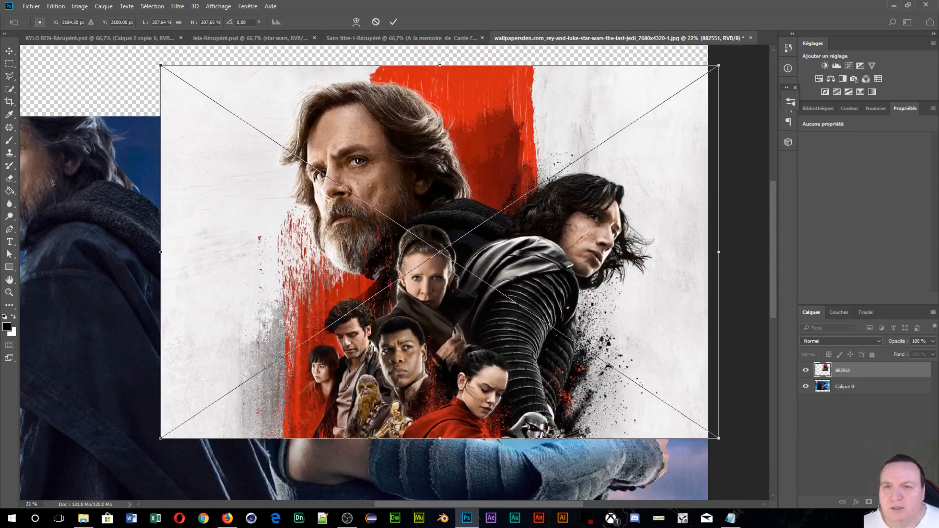
scroll(53, 184, "down", 3)
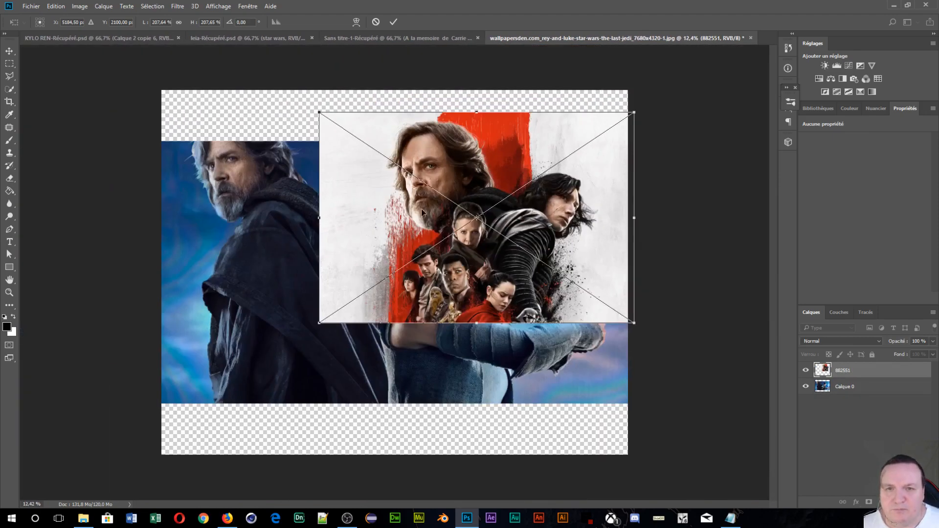
left_click_drag(478, 206, 279, 198)
- Lower the placed image's opacity to 60% and align its bearded face precisely with the face on the layer below
left_click_drag(898, 343, 874, 344)
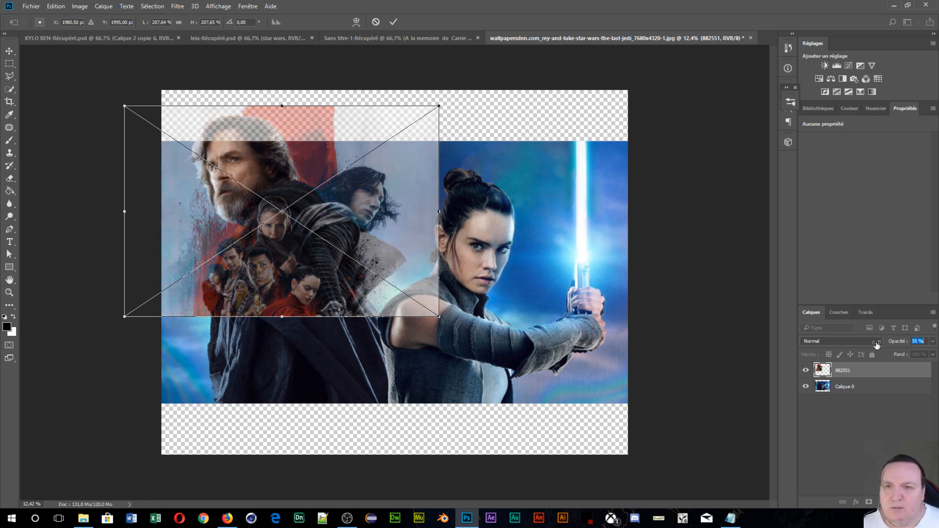
scroll(267, 218, "up", 6)
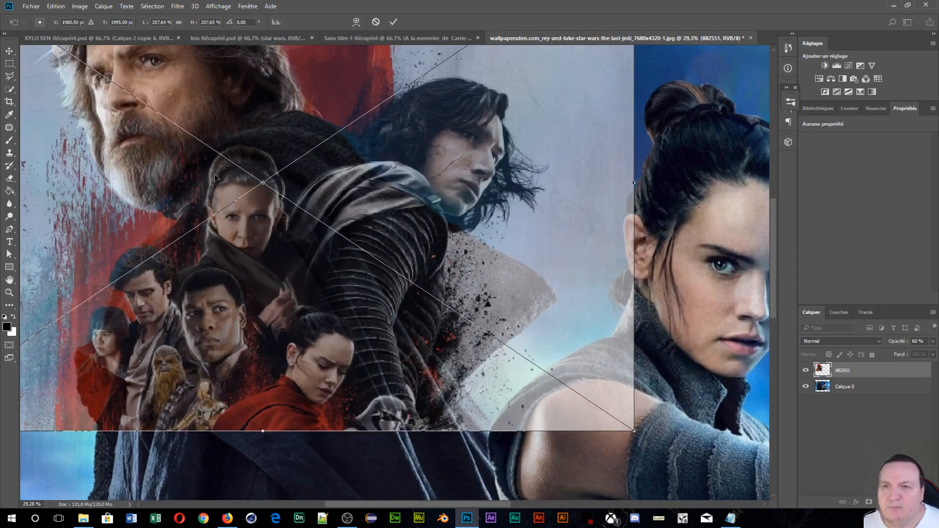
left_click_drag(218, 177, 322, 263)
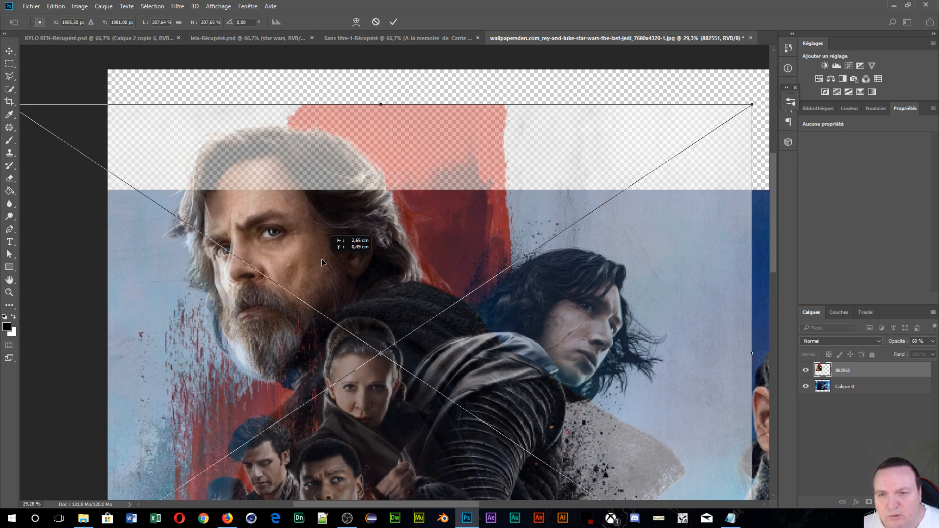
left_click_drag(322, 260, 322, 259)
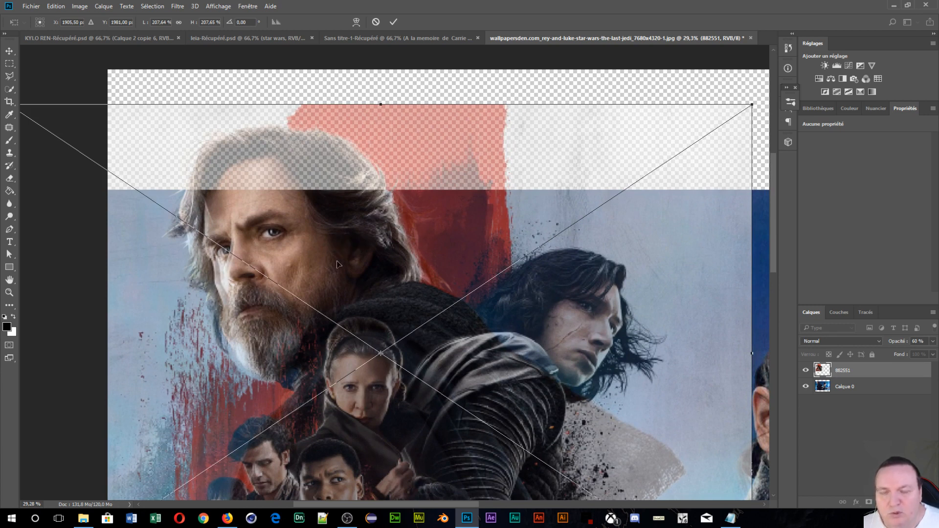
- Check the face alignment up close, restore the placed image's opacity to 100% and commit the transform
scroll(350, 277, "up", 4)
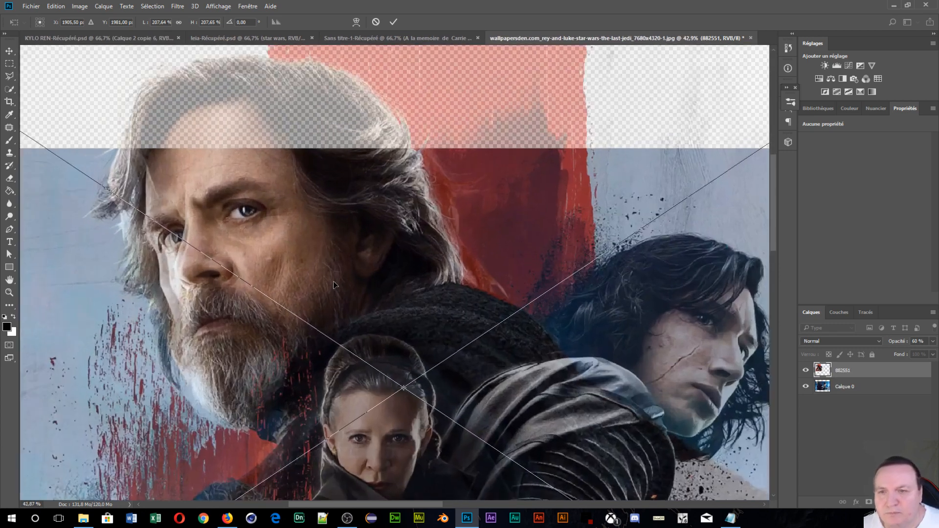
scroll(171, 330, "down", 1)
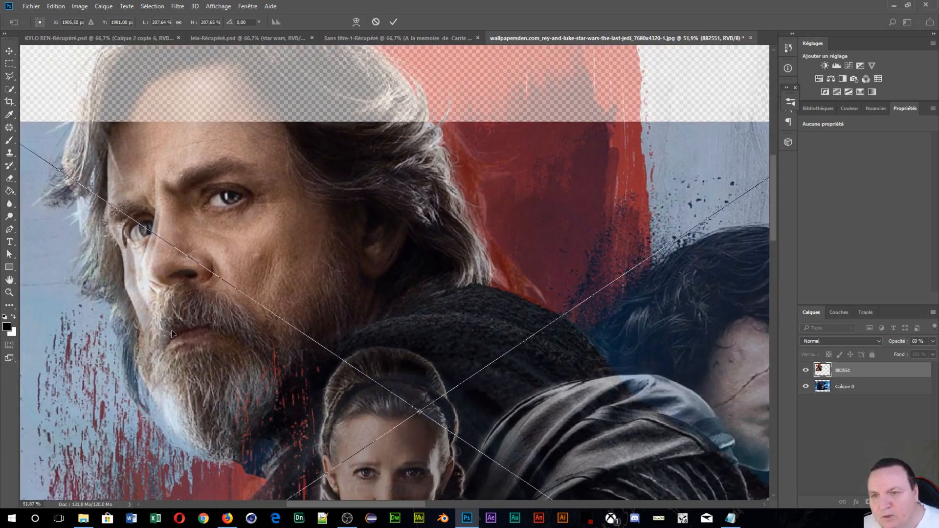
scroll(149, 322, "up", 2)
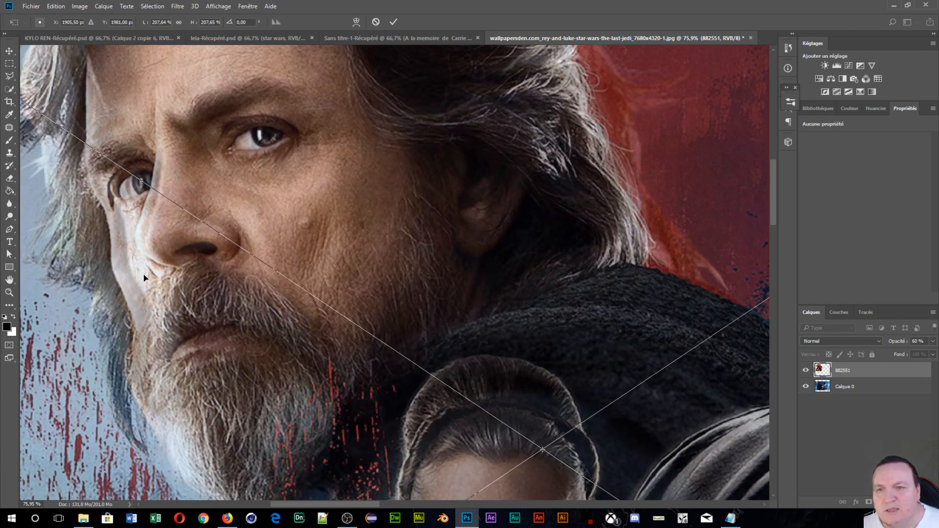
scroll(397, 228, "down", 2)
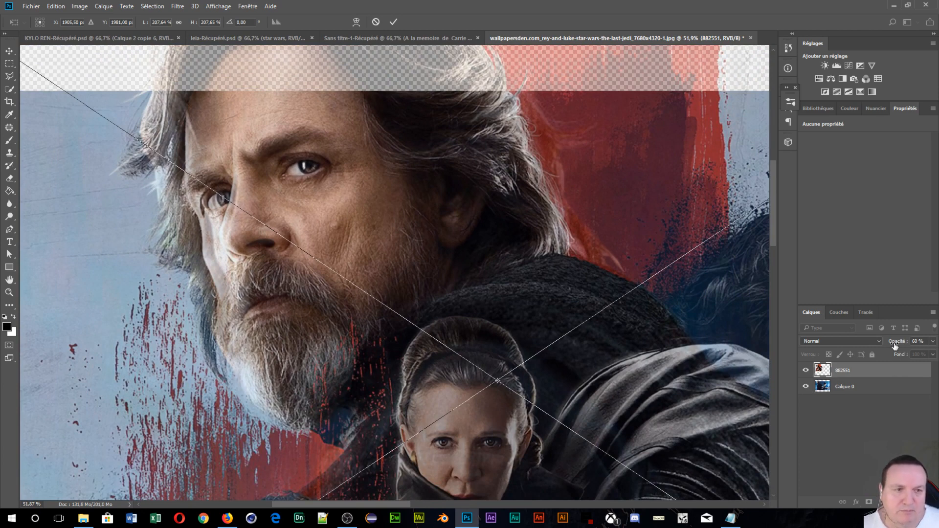
left_click_drag(895, 346, 915, 346)
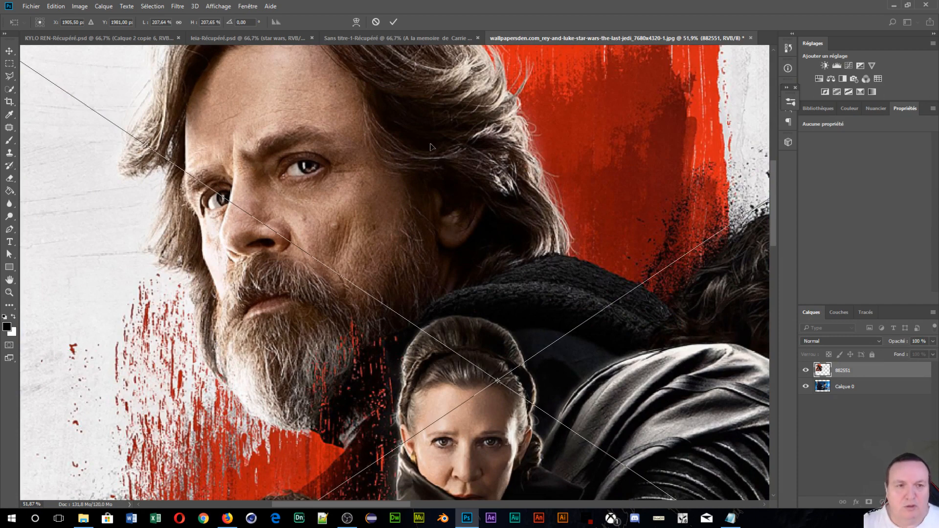
key("Return")
- Add a layer mask to the 882551 layer and invert it to black to hide the placed image
key("b")
scroll(407, 155, "down", 5)
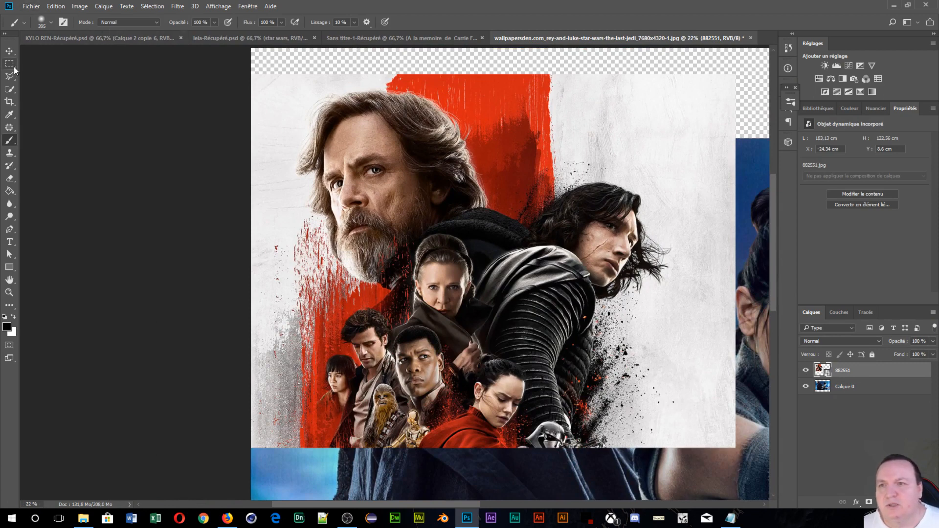
left_click(870, 503)
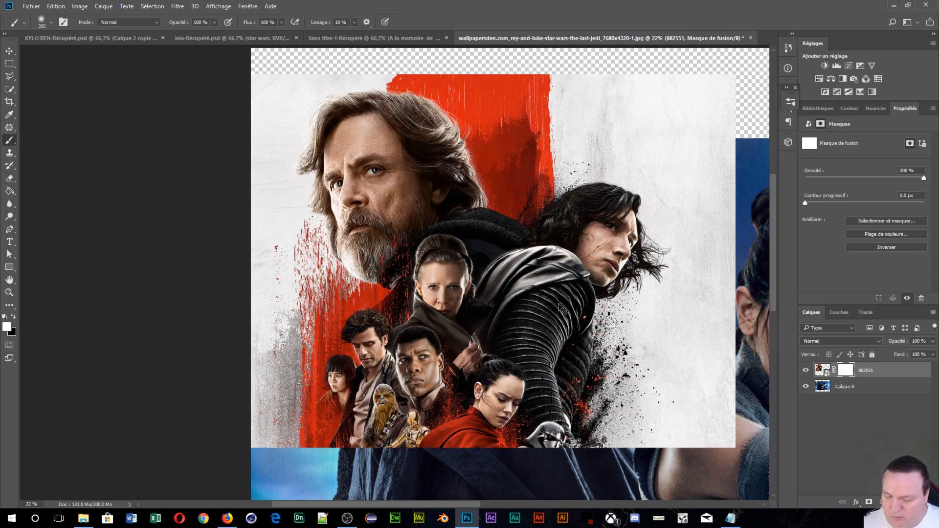
key("ctrl+i")
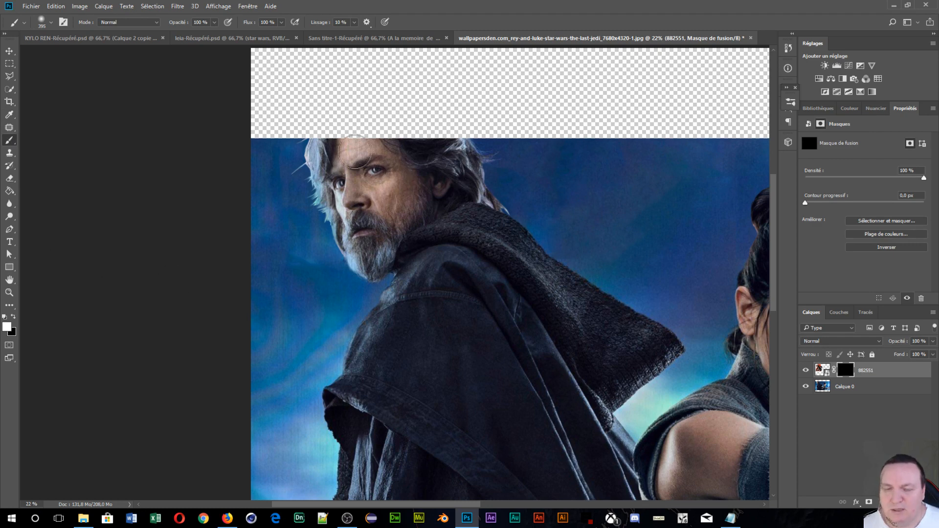
- Paint white on the layer mask with the Brush to reveal the placed image's face, beard and hair
scroll(411, 213, "up", 5)
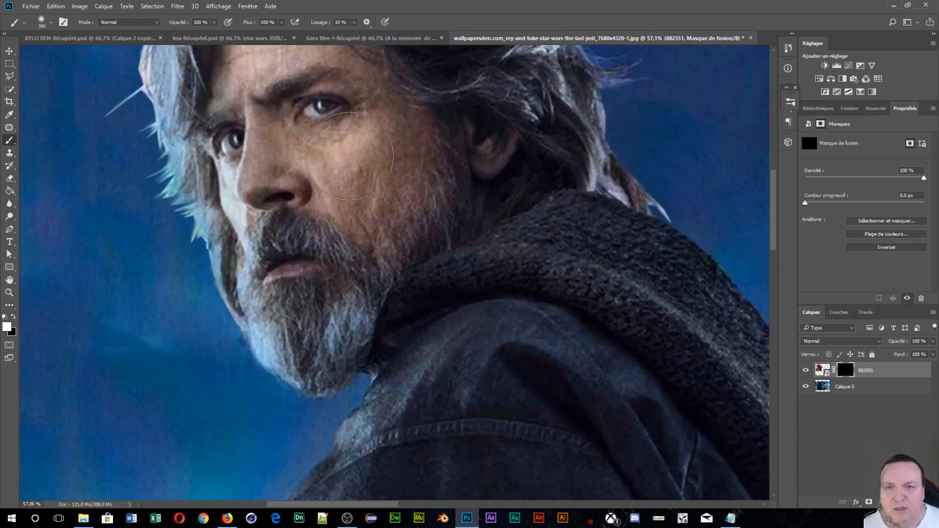
mouse_move(317, 109)
left_mouse_down()
mouse_move(235, 118)
mouse_move(235, 161)
mouse_move(285, 184)
mouse_move(255, 210)
mouse_move(294, 245)
mouse_move(313, 289)
mouse_move(383, 186)
mouse_move(299, 328)
mouse_move(333, 298)
mouse_move(281, 249)
mouse_move(220, 162)
mouse_move(211, 186)
mouse_move(196, 83)
mouse_move(233, 154)
mouse_move(409, 169)
mouse_move(398, 180)
mouse_move(412, 199)
left_mouse_up()
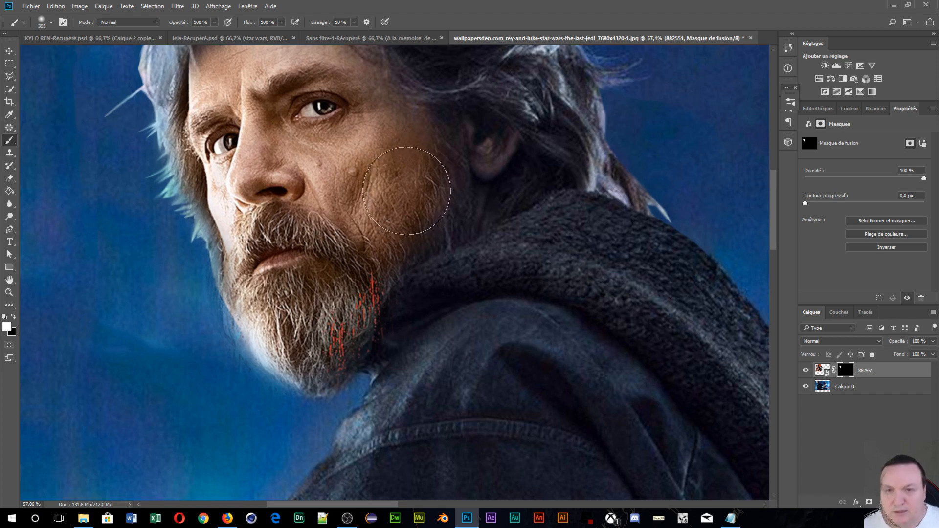
key("space")
mouse_move(430, 163)
left_mouse_down()
mouse_move(319, 397)
mouse_move(368, 363)
mouse_move(332, 247)
mouse_move(283, 233)
mouse_move(223, 257)
mouse_move(211, 242)
mouse_move(246, 212)
mouse_move(329, 235)
mouse_move(306, 191)
mouse_move(276, 179)
mouse_move(233, 185)
mouse_move(153, 265)
mouse_move(150, 229)
mouse_move(168, 205)
mouse_move(135, 261)
mouse_move(180, 181)
mouse_move(233, 163)
mouse_move(195, 176)
mouse_move(154, 210)
mouse_move(169, 180)
mouse_move(227, 149)
mouse_move(189, 166)
mouse_move(311, 165)
mouse_move(335, 171)
mouse_move(260, 173)
mouse_move(368, 181)
mouse_move(317, 170)
mouse_move(316, 183)
mouse_move(400, 209)
mouse_move(385, 197)
mouse_move(374, 195)
mouse_move(454, 263)
mouse_move(390, 224)
mouse_move(421, 251)
mouse_move(471, 332)
mouse_move(426, 267)
mouse_move(430, 340)
mouse_move(472, 375)
mouse_move(359, 377)
left_mouse_up()
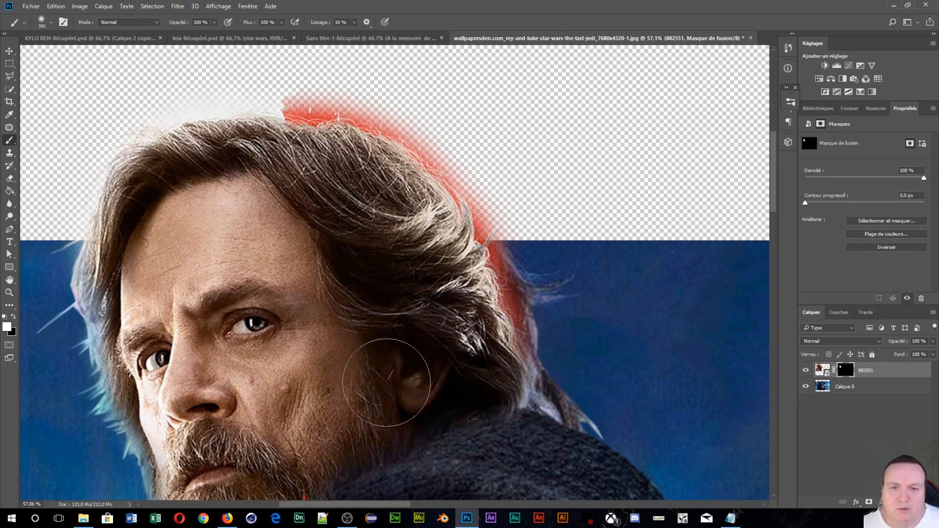
- Paint white on the mask around both sides of the head to reveal the poster's red and white background there
mouse_move(510, 223)
left_mouse_down()
mouse_move(592, 290)
mouse_move(627, 395)
mouse_move(562, 312)
mouse_move(661, 415)
left_mouse_up()
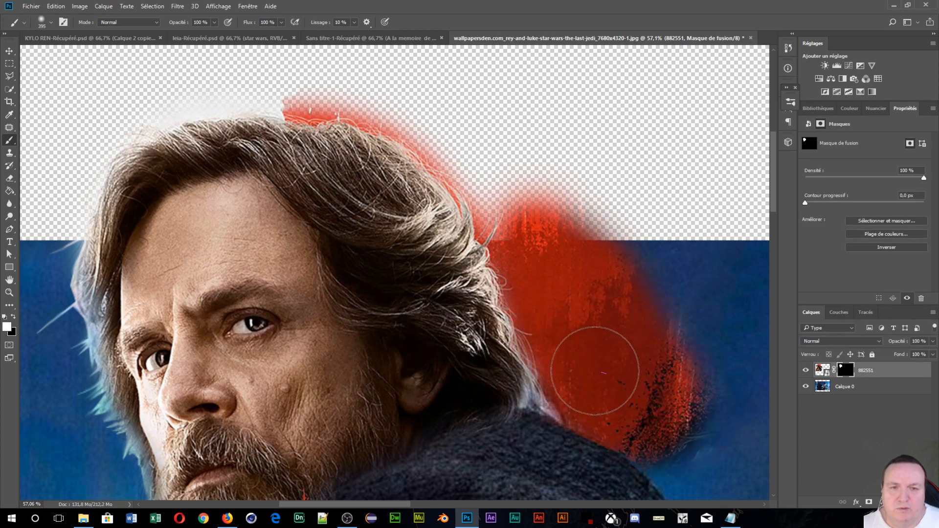
scroll(463, 187, "down", 3)
scroll(459, 188, "down", 2)
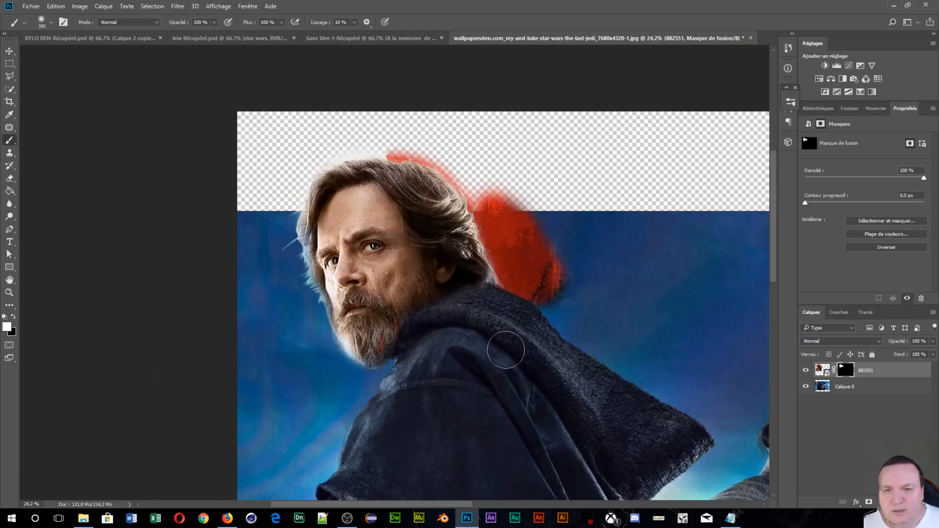
scroll(288, 274, "up", 3)
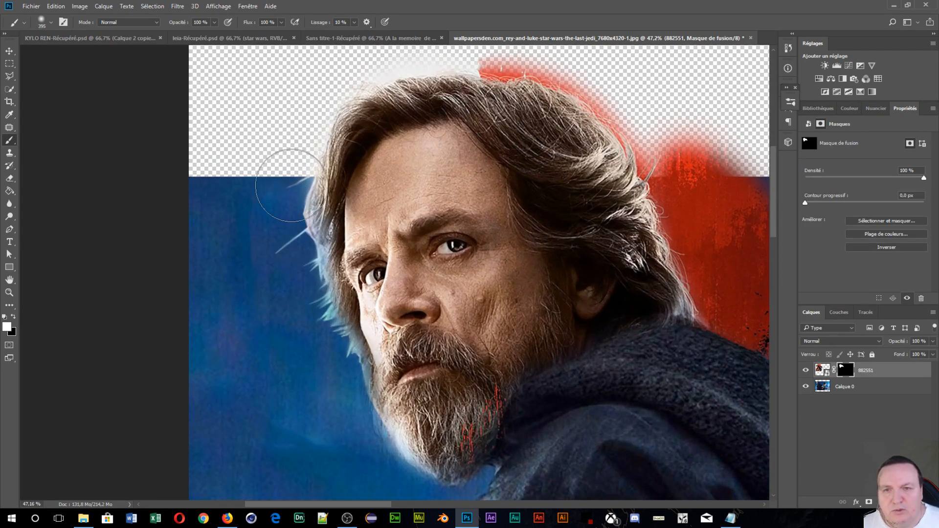
mouse_move(283, 184)
left_mouse_down()
mouse_move(274, 259)
mouse_move(296, 292)
mouse_move(328, 396)
mouse_move(383, 465)
mouse_move(437, 498)
left_mouse_up()
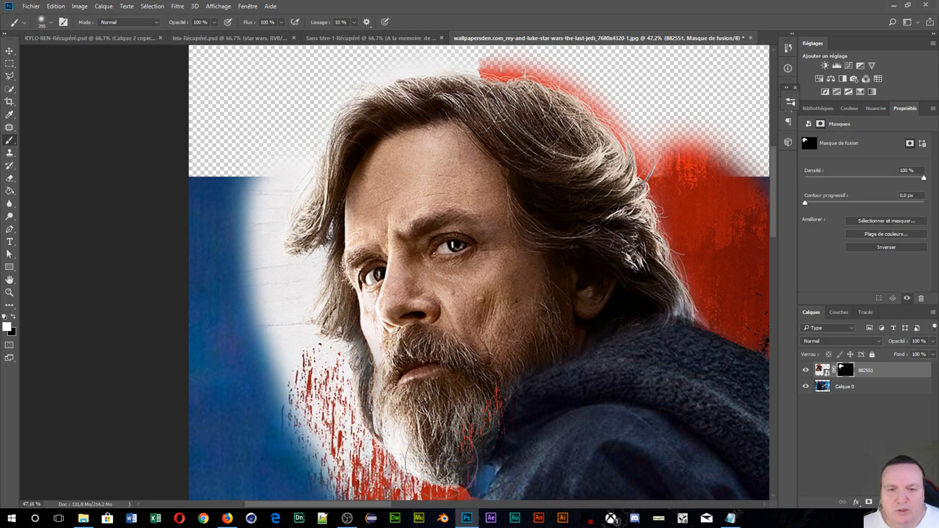
- Paint black on the layer mask just below the beard to bring back the original coat collar
scroll(556, 367, "up", 3)
scroll(543, 458, "up", 1)
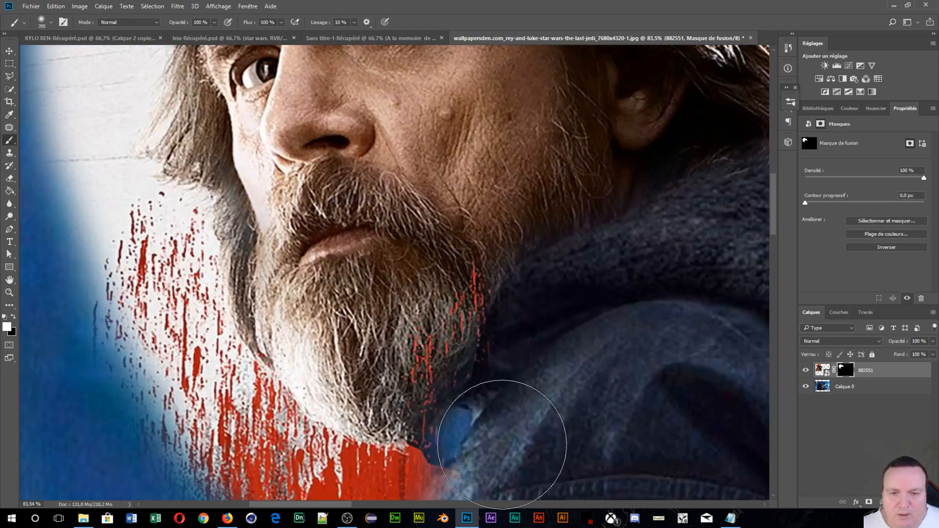
scroll(503, 440, "down", 3)
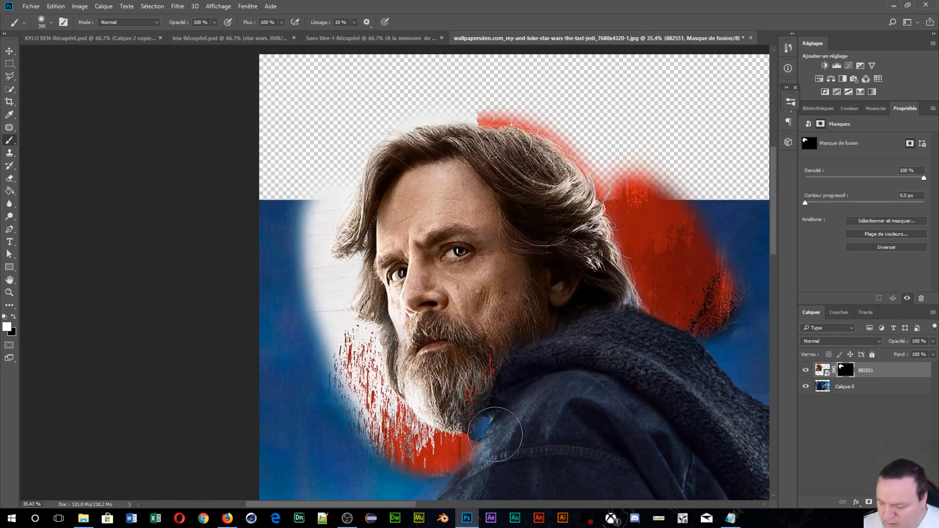
mouse_move(494, 435)
left_mouse_down()
mouse_move(483, 483)
mouse_move(513, 451)
mouse_move(483, 476)
mouse_move(510, 432)
left_mouse_up()
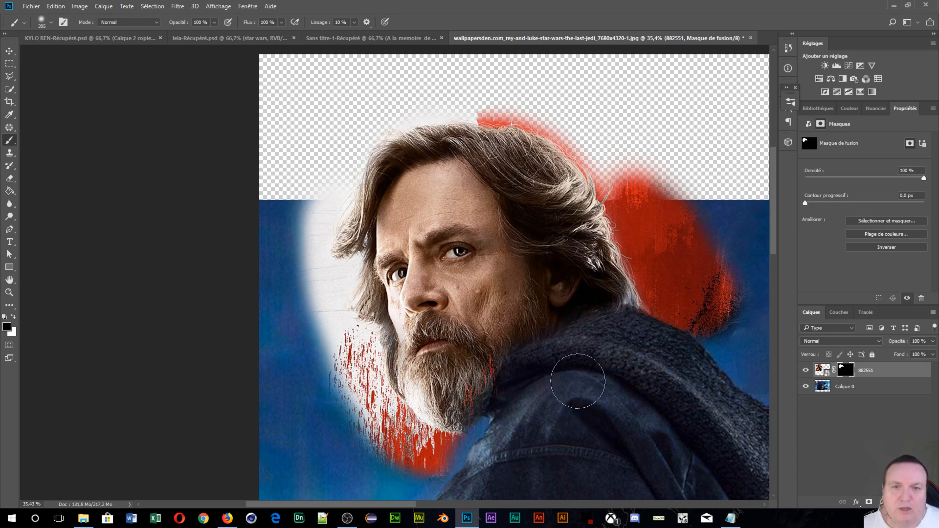
- Select the 882551 and Calque 0 layers and merge them into a single layer
scroll(578, 380, "down", 1)
scroll(578, 377, "down", 3)
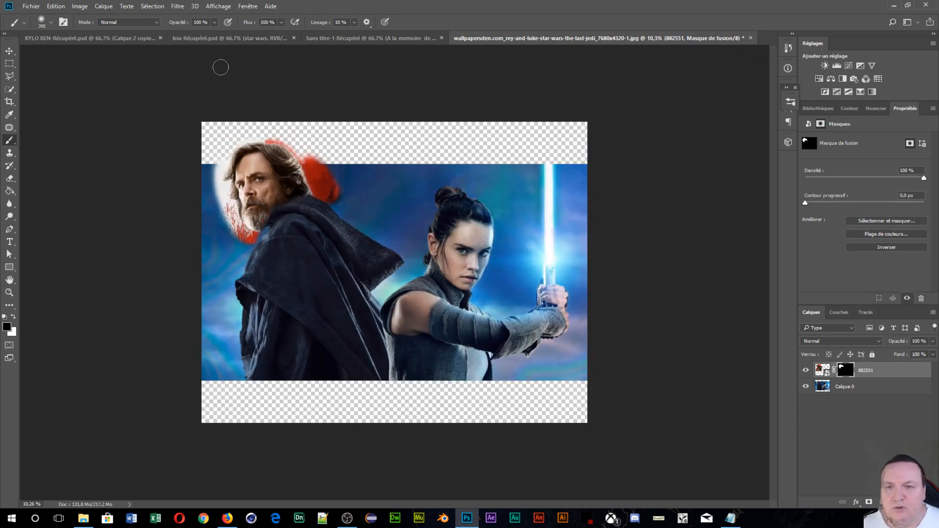
scroll(506, 286, "up", 8)
scroll(518, 297, "down", 4)
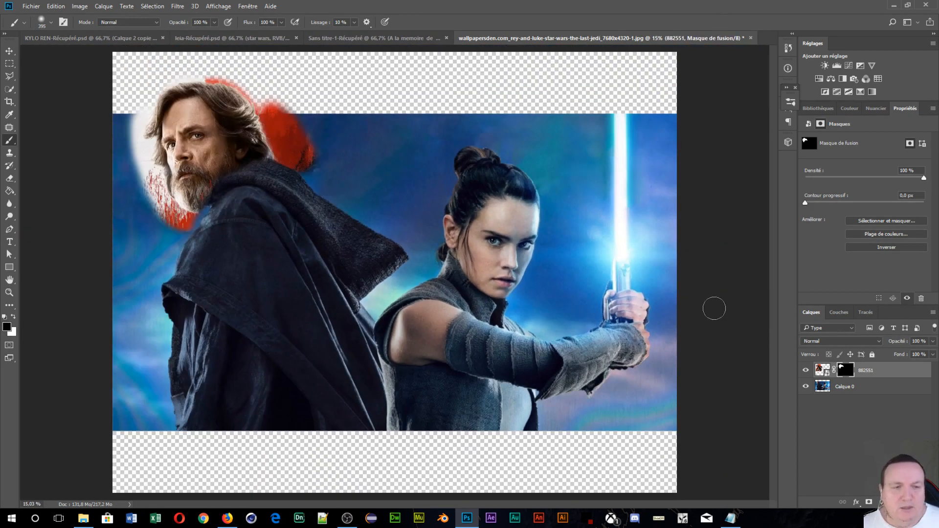
left_click(897, 389)
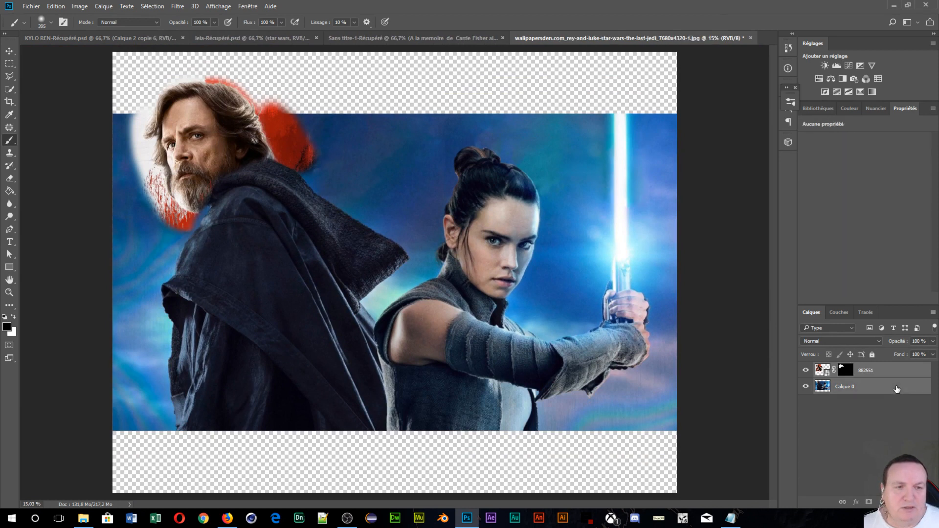
key("ctrl+e")
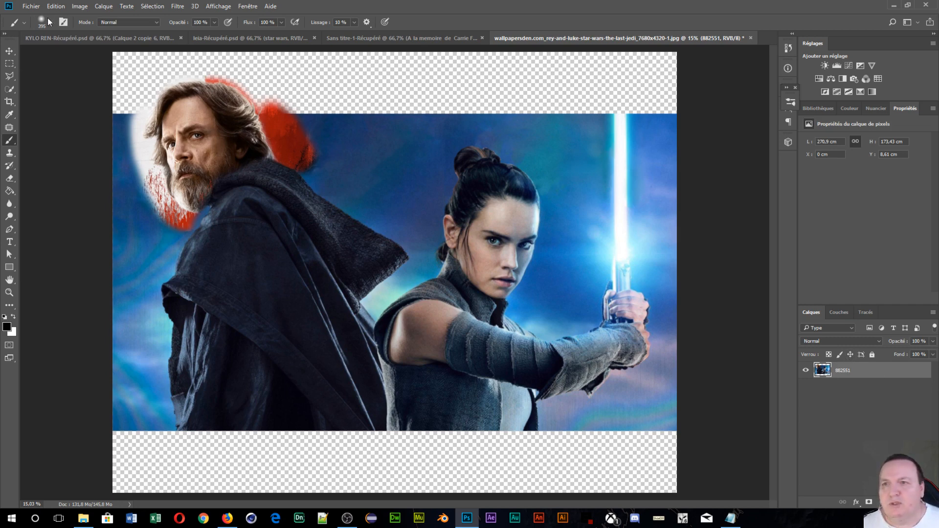
- Create a new 4000 x 4000 px document at 72 ppi from the recent custom preset
left_click(36, 9)
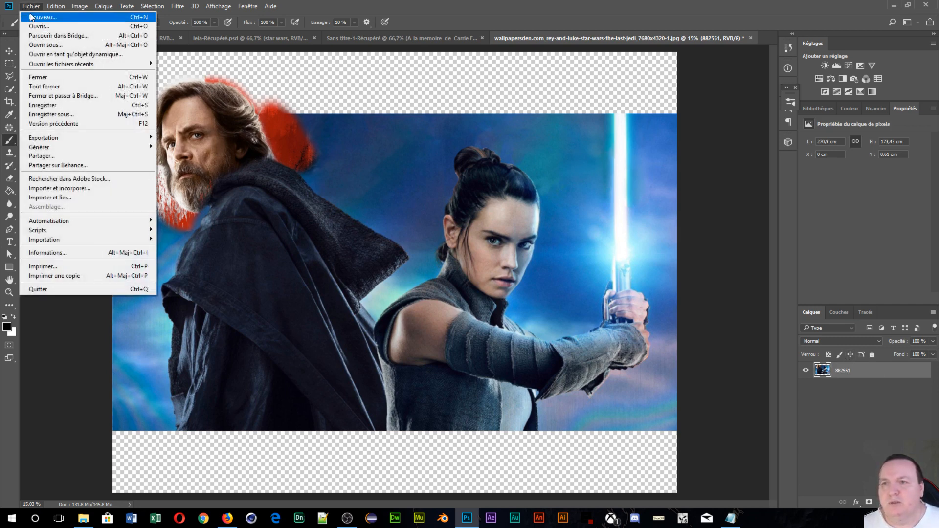
left_click(31, 16)
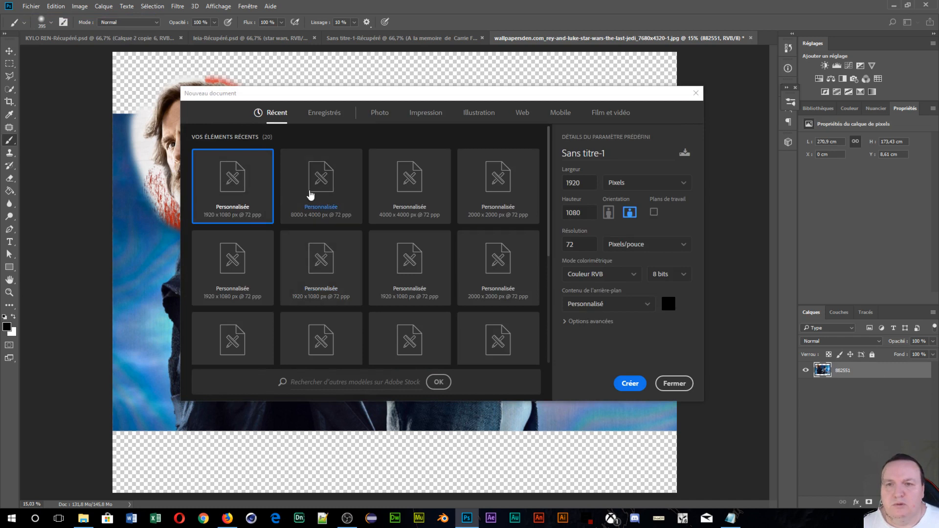
left_click(418, 196)
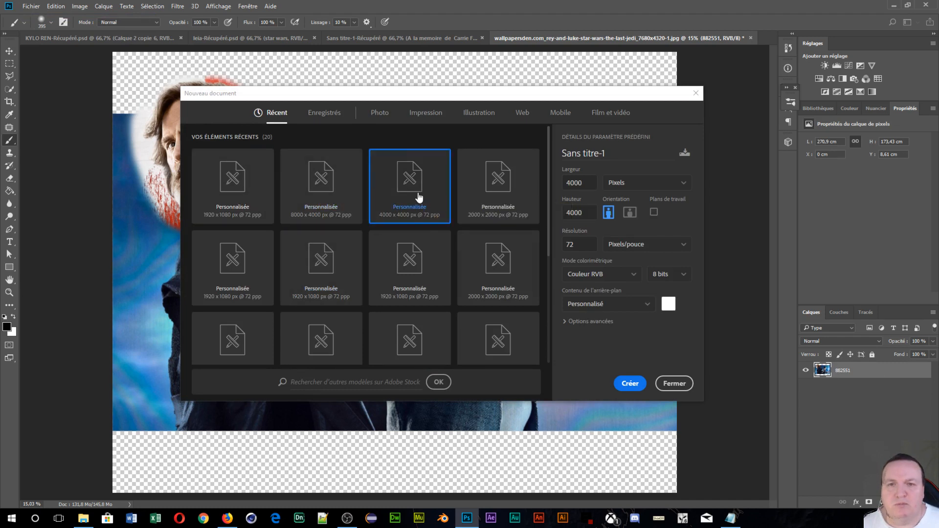
left_click(630, 385)
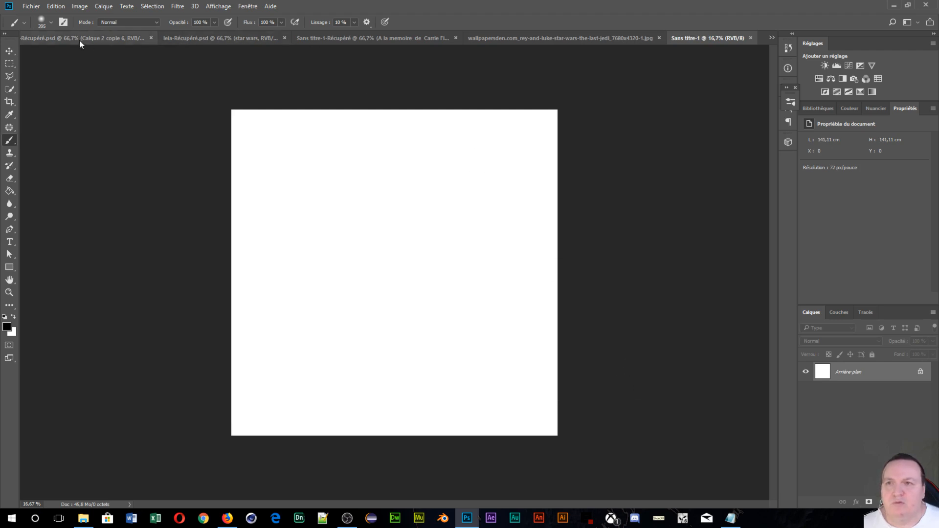
- Close the KYLO REN-Récupéré.psd, leia-Récupéré.psd and Sans titre-1-Récupéré documents without saving
left_click(72, 36)
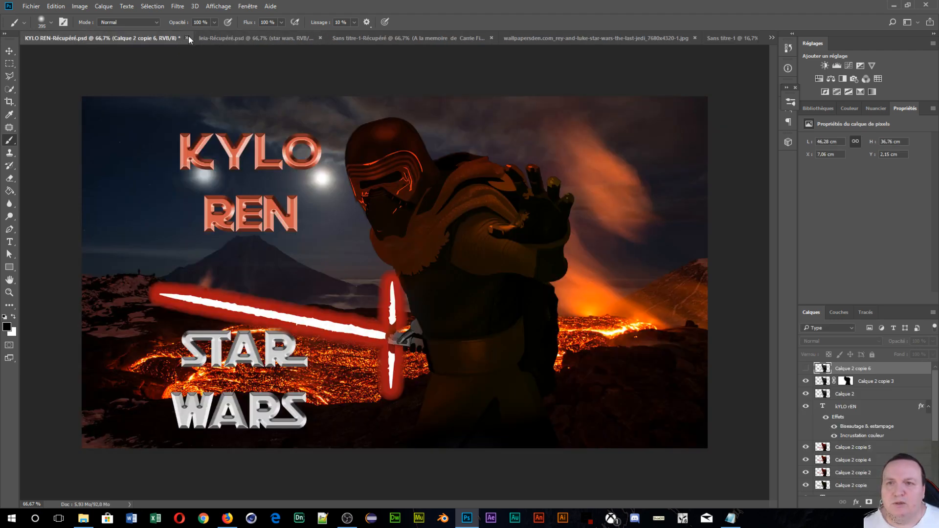
left_click(187, 38)
left_click(492, 196)
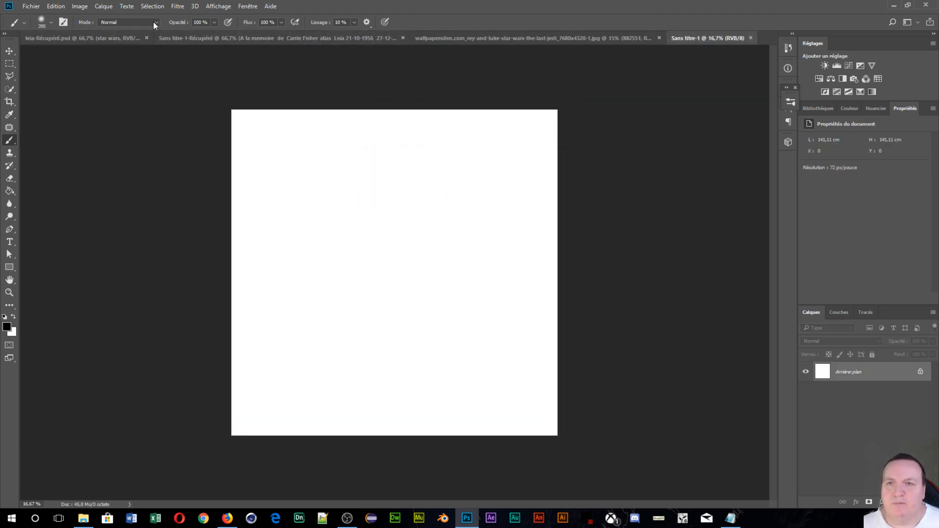
left_click(114, 35)
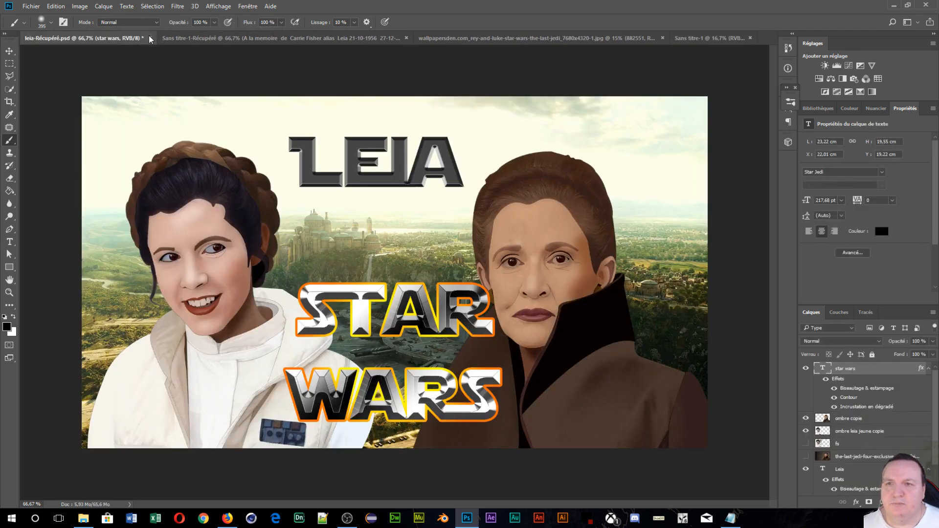
left_click(150, 37)
left_click(463, 199)
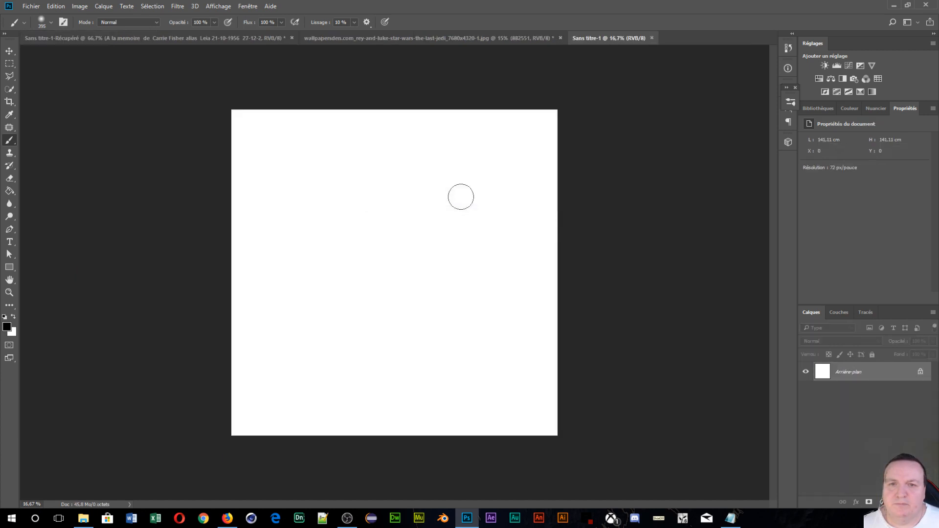
left_click(198, 42)
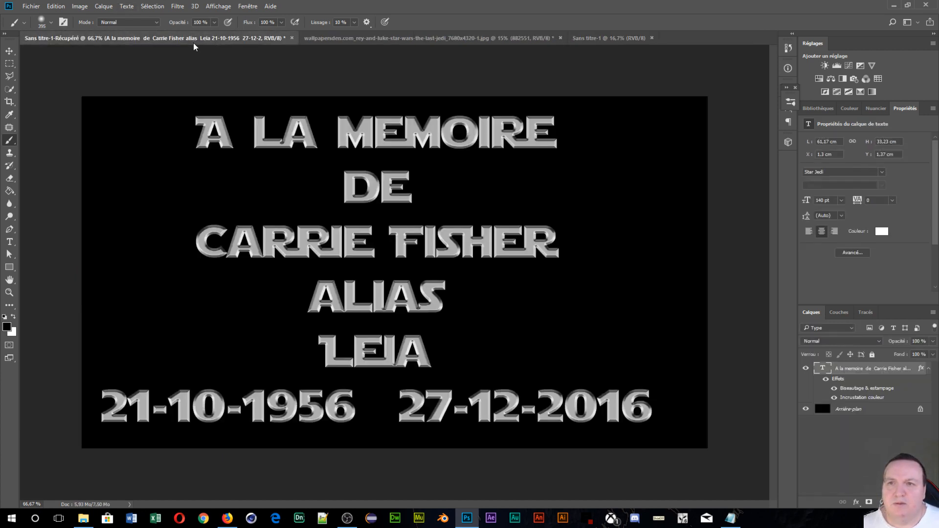
left_click(292, 38)
left_click(464, 196)
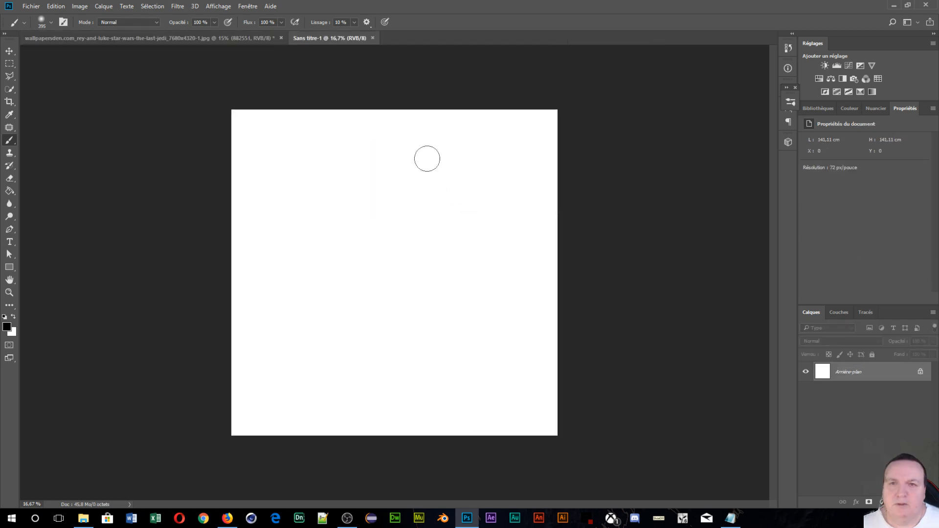
- Copy the merged wallpaper layer into the Sans titre-1 document with the Move tool
left_click(149, 38)
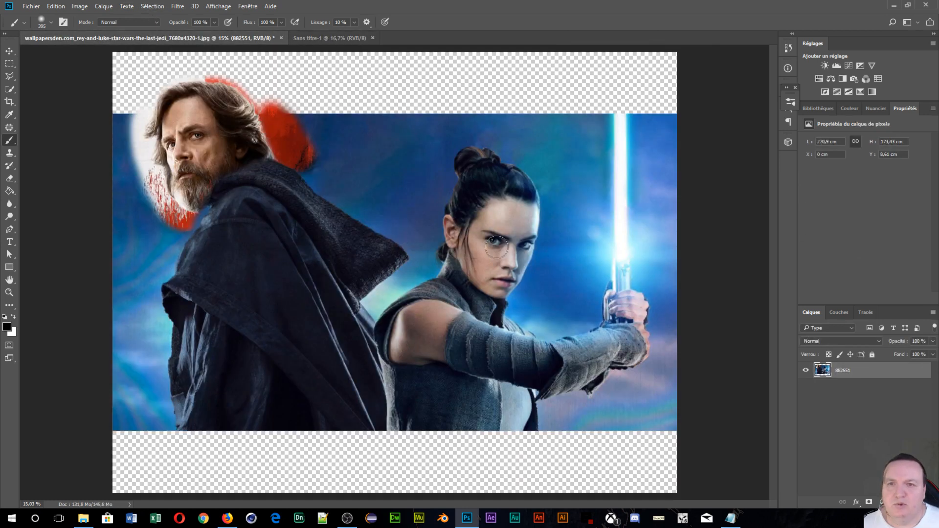
left_click(9, 50)
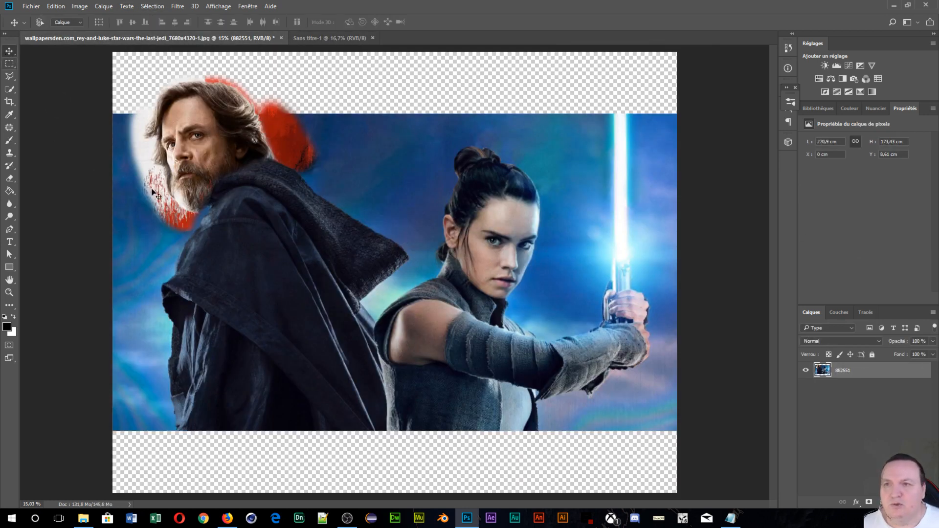
left_click_drag(332, 239, 467, 259)
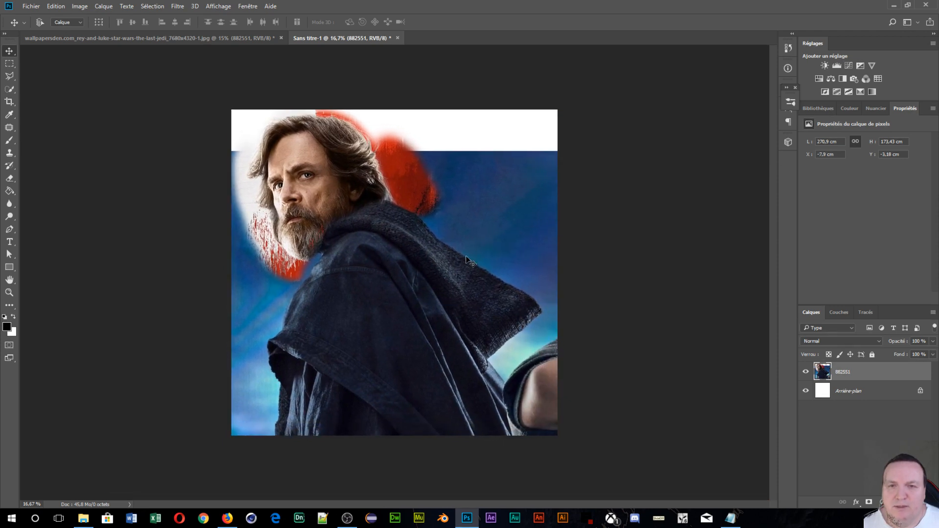
- Scale the imported image to 87% and position it so the bearded man fills the square canvas
key("ctrl+t")
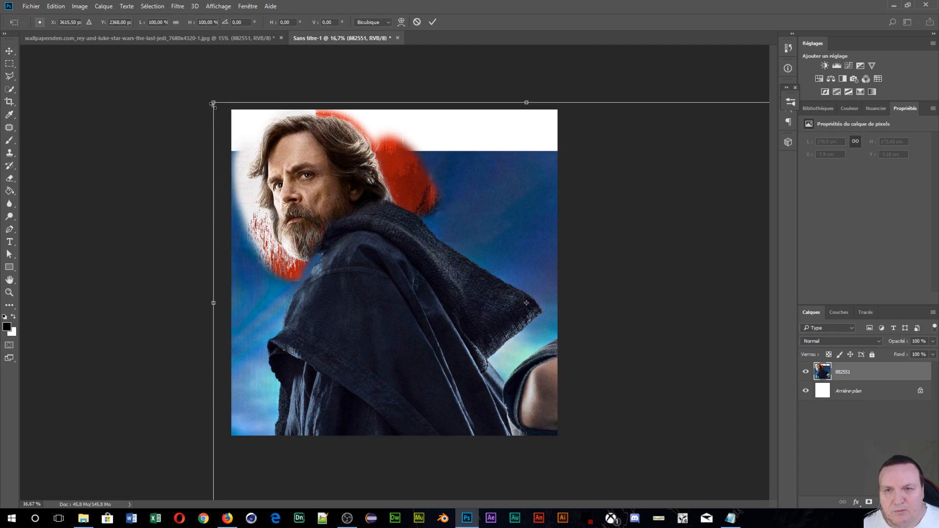
left_click_drag(213, 104, 287, 171)
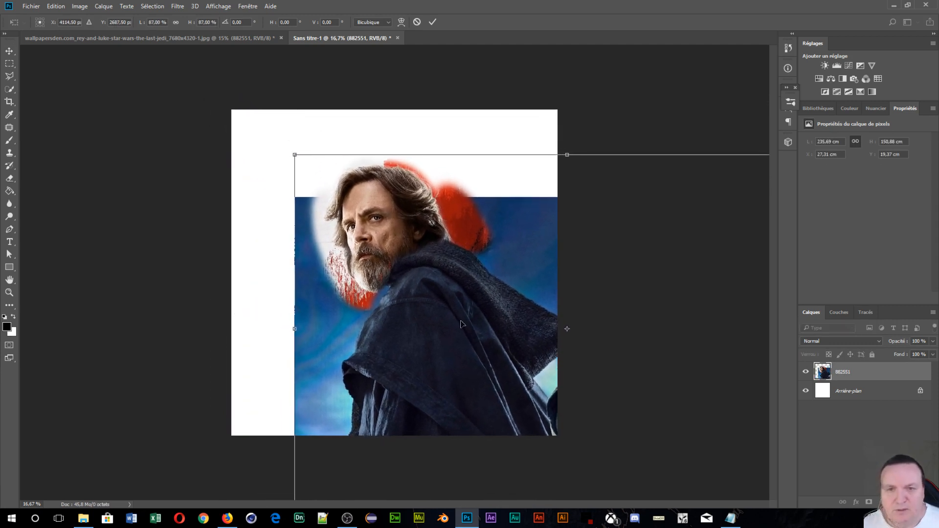
left_click_drag(462, 328, 412, 283)
key("Return")
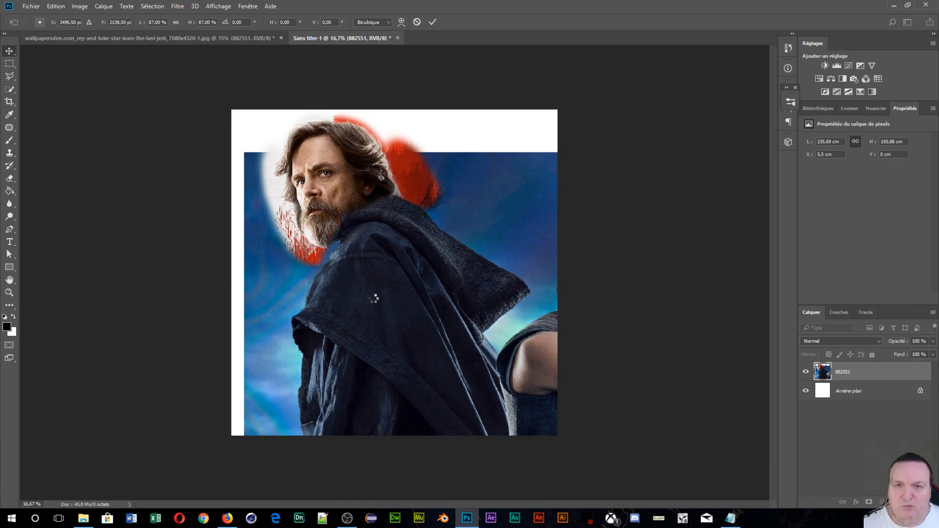
- Start a Pen tool shape path with a 1.5 px stroke, tracing from the forehead's hairline down to the outer eyebrow
scroll(372, 296, "up", 5)
left_click_drag(346, 146, 496, 458)
scroll(496, 458, "up", 4)
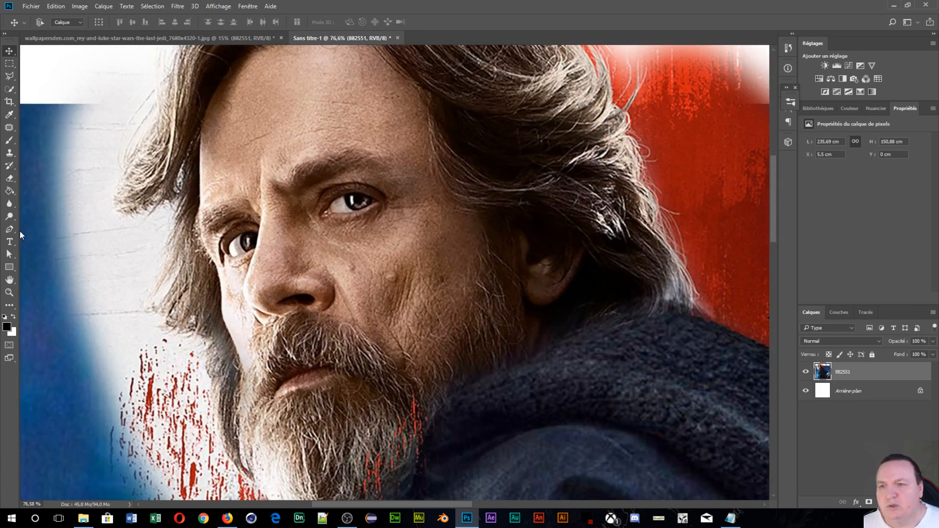
left_click(9, 229)
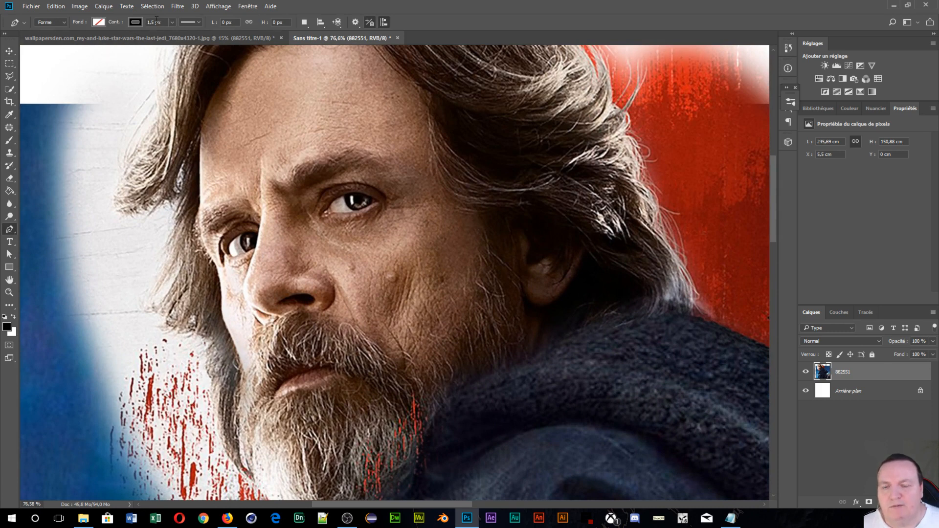
scroll(568, 276, "left", 3)
scroll(466, 251, "up", 1)
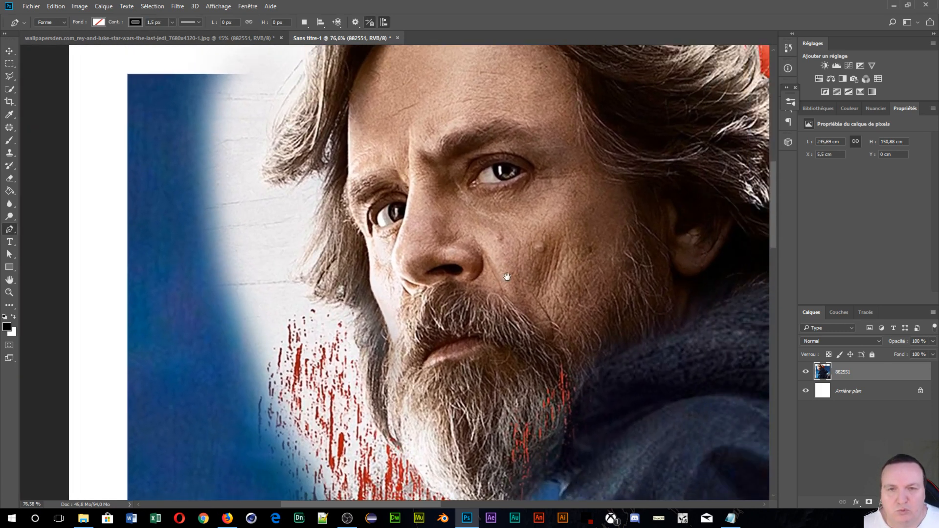
scroll(466, 251, "up", 1)
left_click_drag(379, 183, 418, 384)
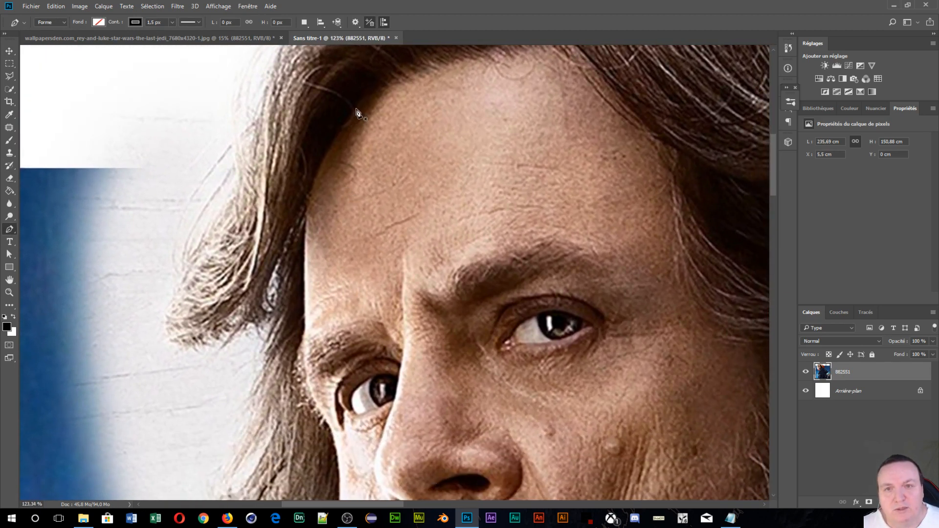
left_click(356, 108)
left_click_drag(304, 257, 307, 346)
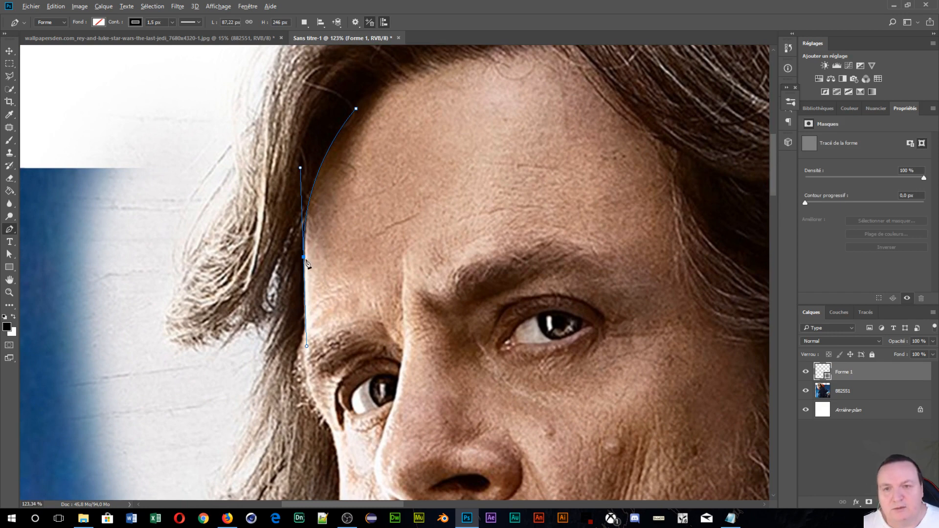
left_click_drag(357, 287, 382, 214)
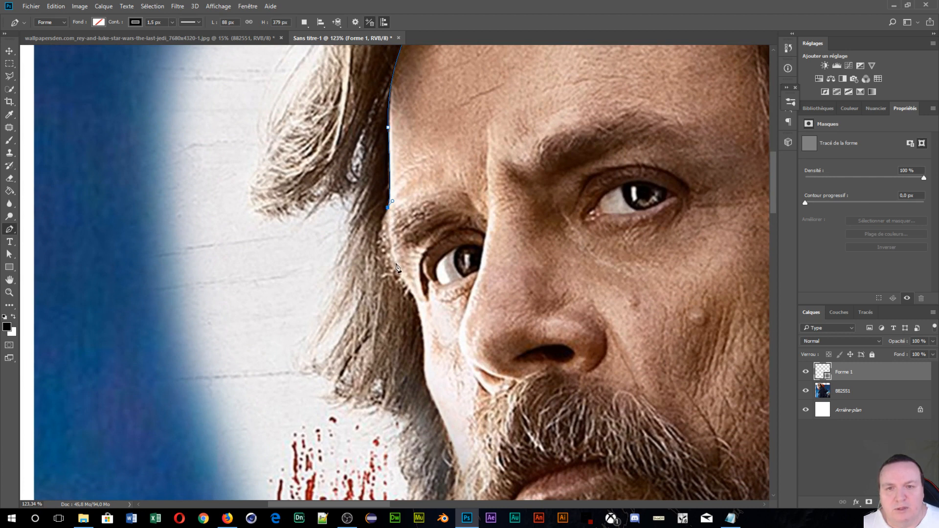
- Continue the face path from the outer eyebrow past the temple and down the cheek's outer edge to the beard
left_click_drag(396, 266, 413, 299)
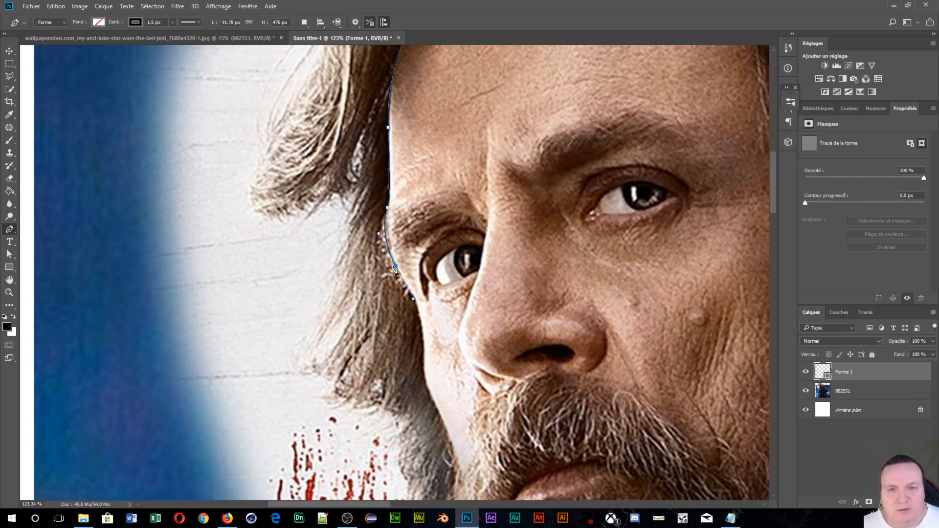
left_click(397, 267)
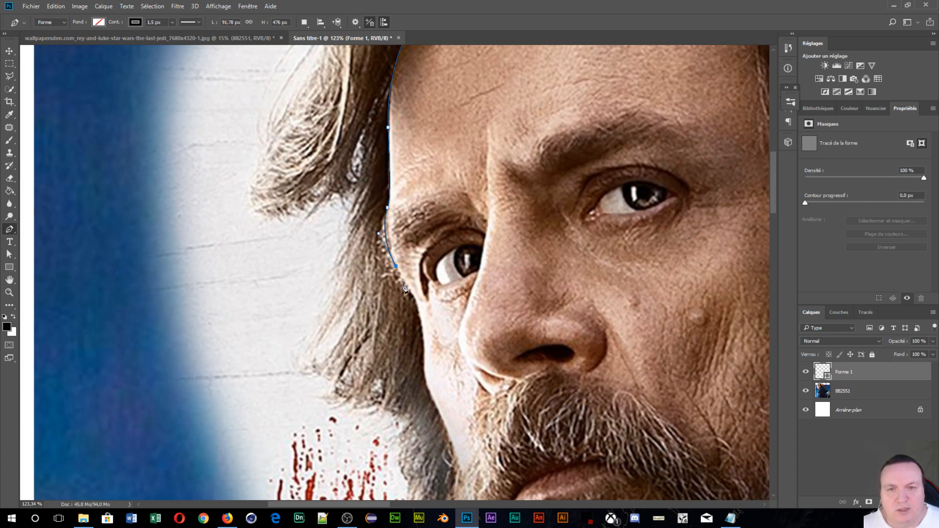
left_click_drag(420, 318, 425, 344)
left_click(419, 319)
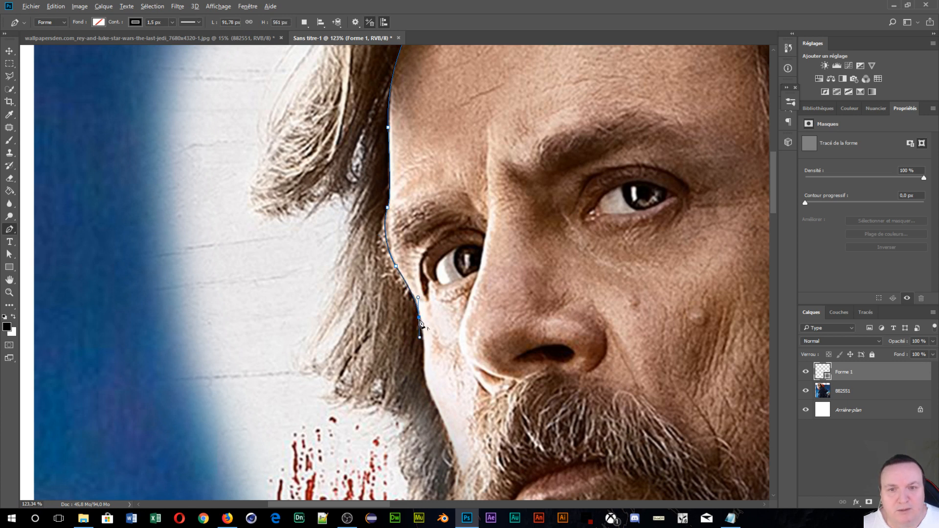
scroll(421, 304, "down", 3)
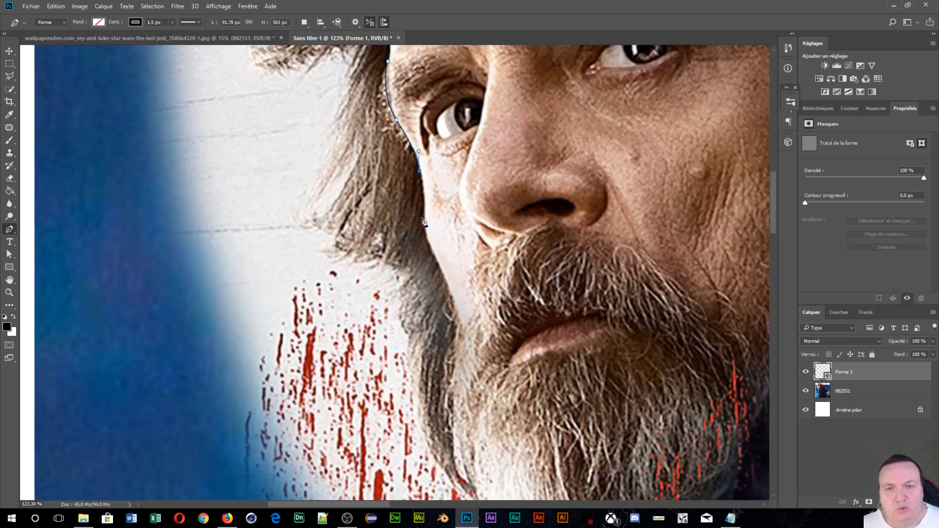
left_click_drag(424, 218, 446, 270)
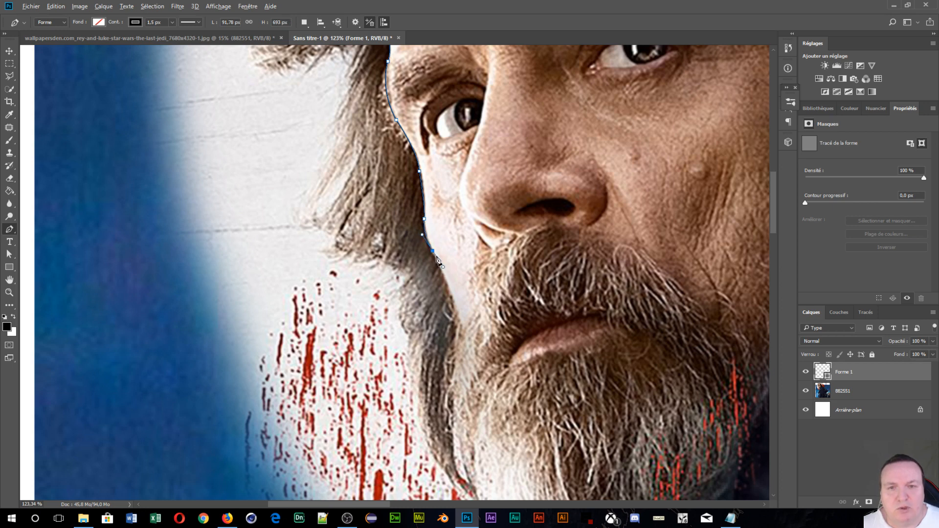
left_click(433, 252, "alt")
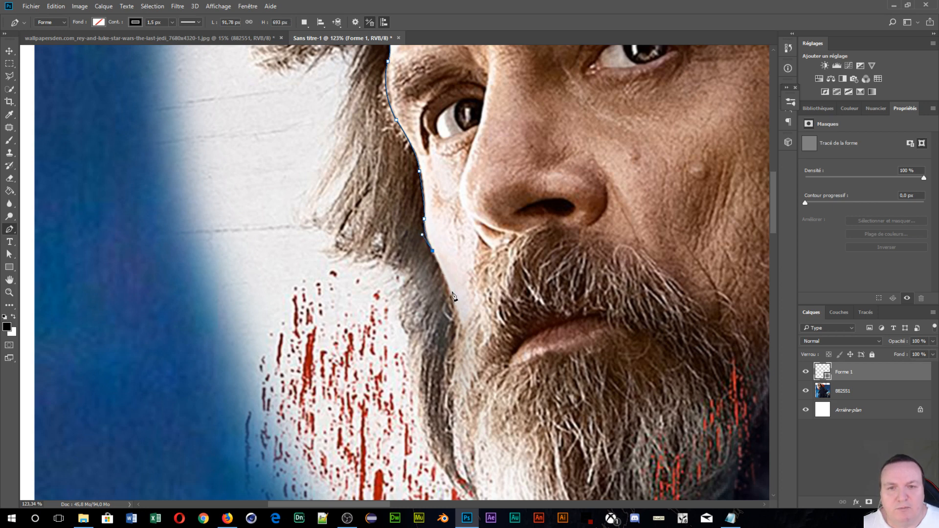
left_click(463, 325)
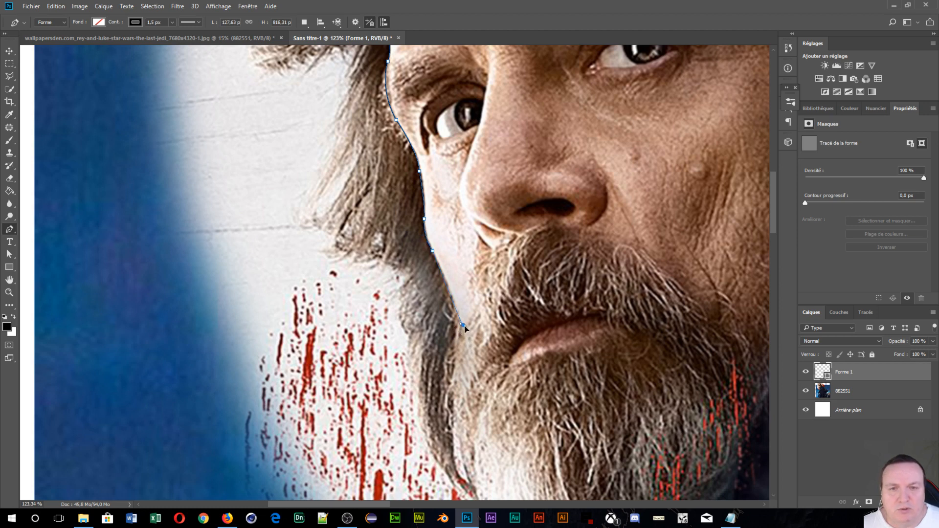
- Extend the face path along the beard's edge, up beside the moustache and around the far side of the nose tip
left_click_drag(463, 325, 477, 311)
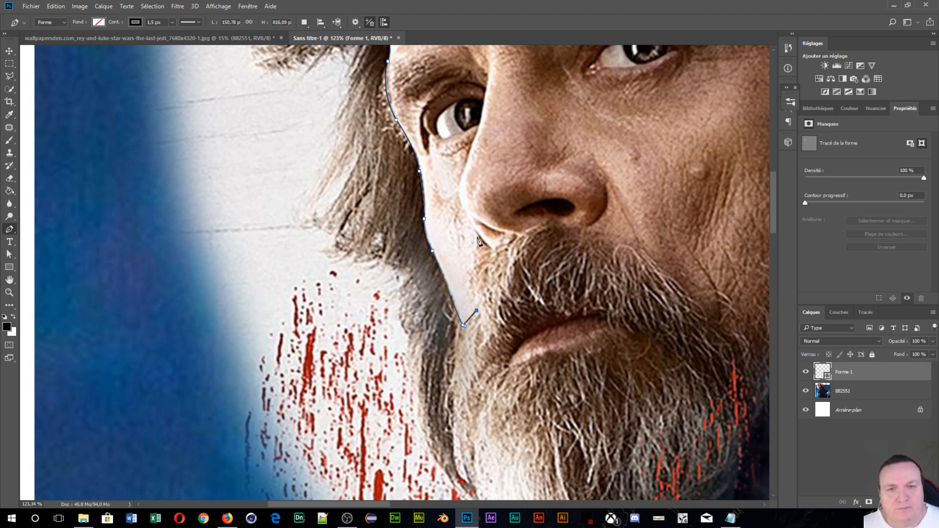
left_click_drag(478, 237, 490, 223)
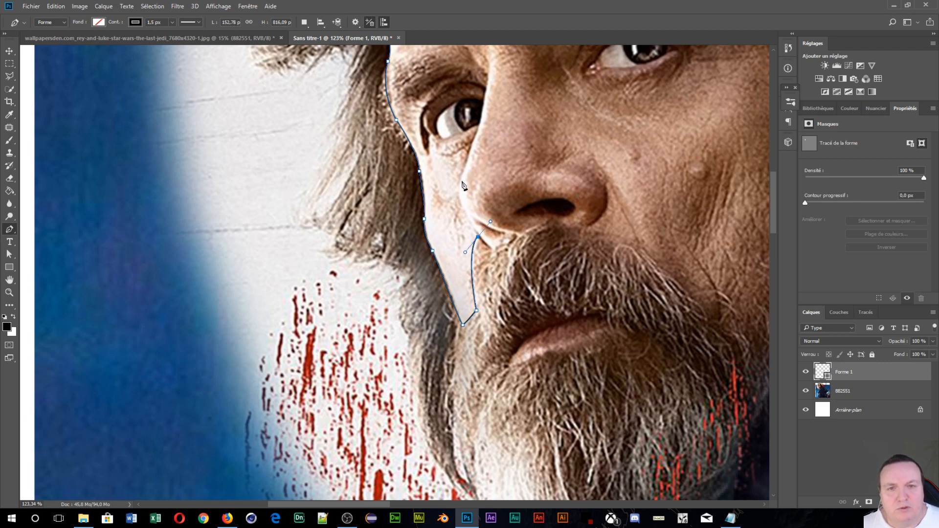
left_click(478, 236, "alt")
left_click_drag(460, 181, 468, 165)
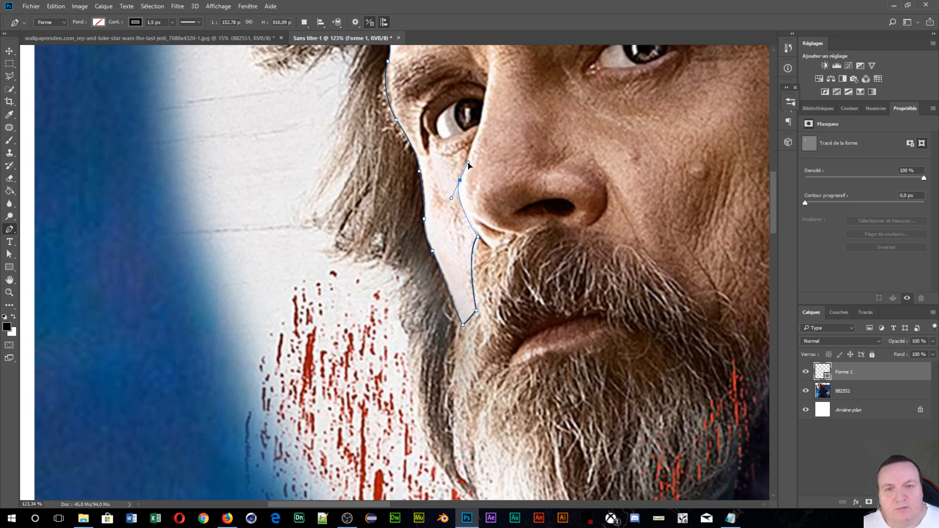
left_click(460, 182, "alt")
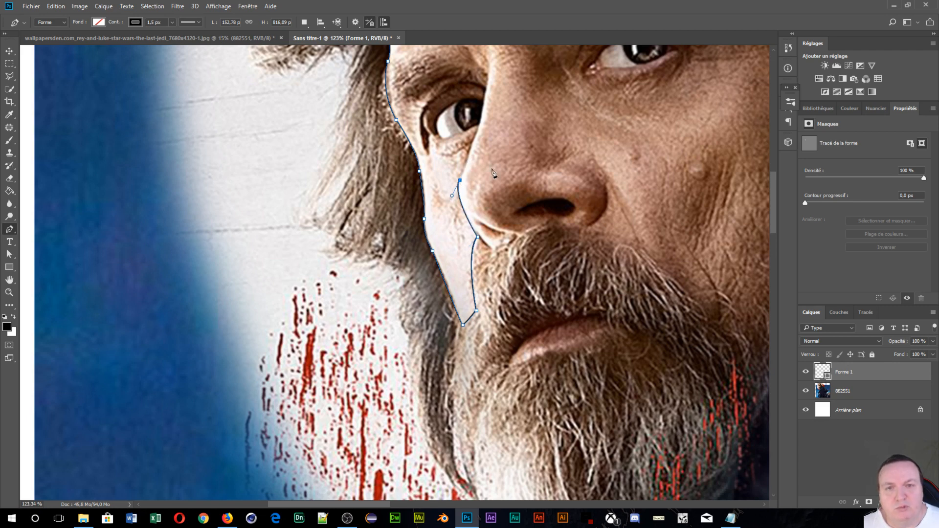
scroll(470, 294, "up", 5)
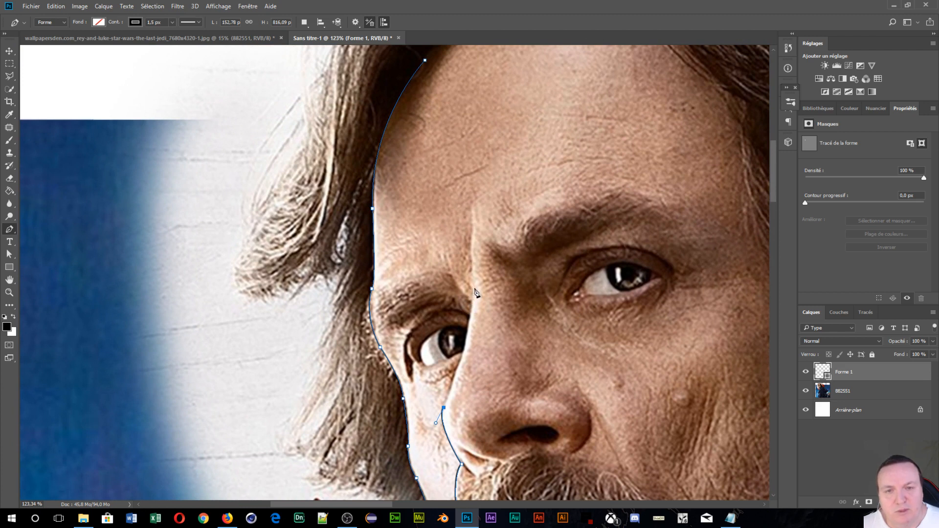
left_click_drag(474, 289, 468, 269)
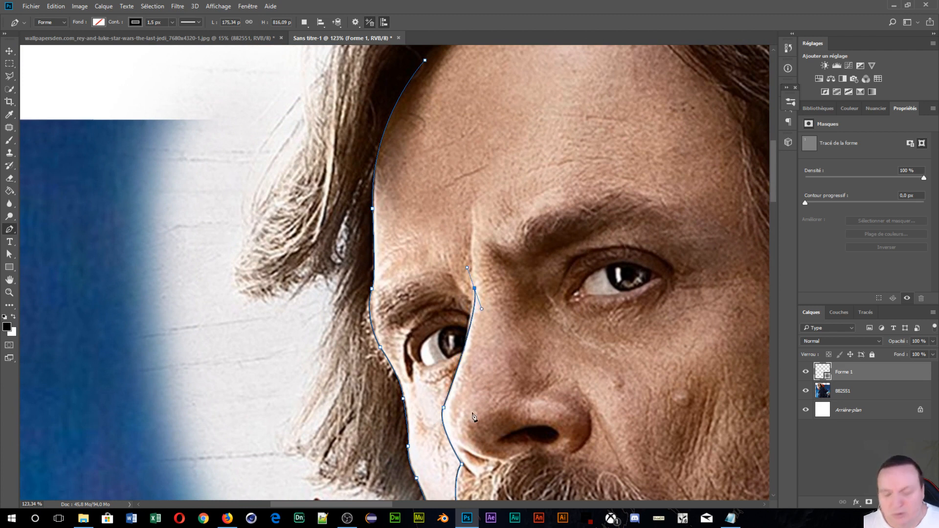
key("ctrl+z")
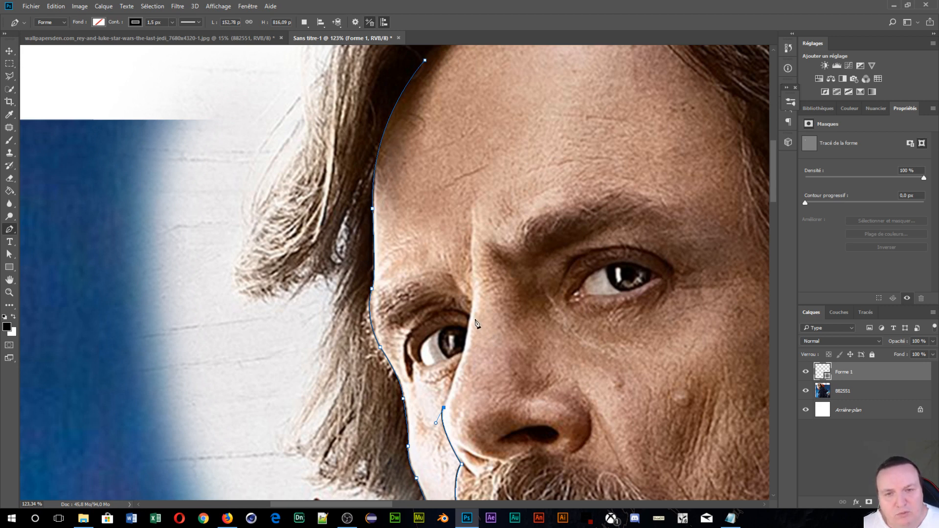
left_click(456, 368)
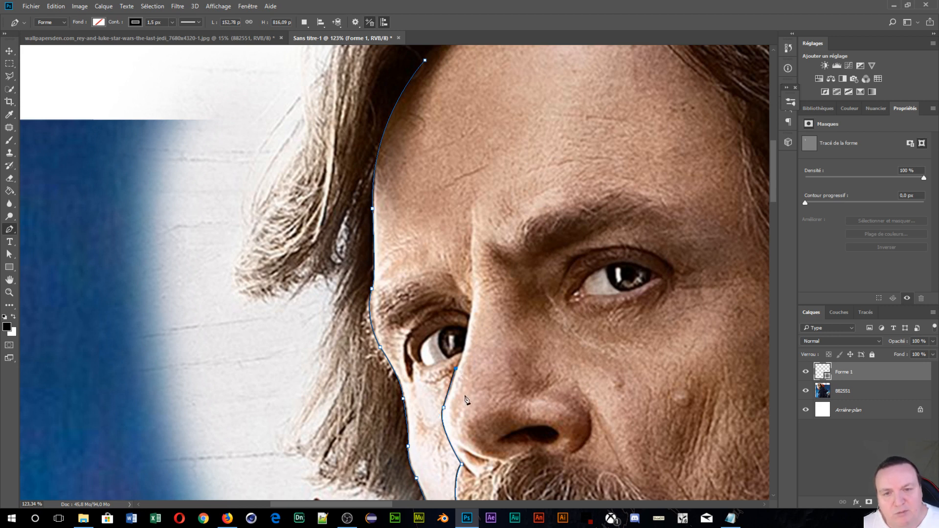
key("ctrl+z")
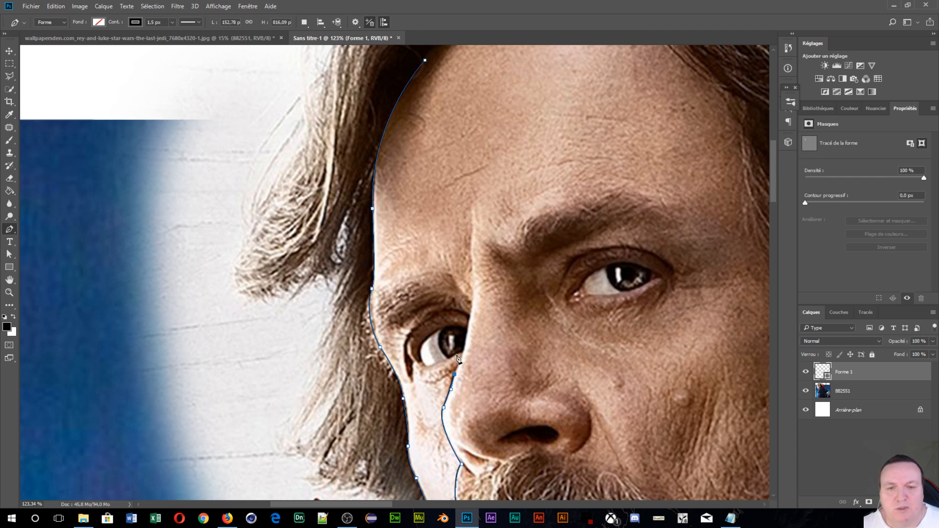
- Trace the nose's profile up past the inner corner of the far eye to between the eyebrows and end the path
left_click(473, 310)
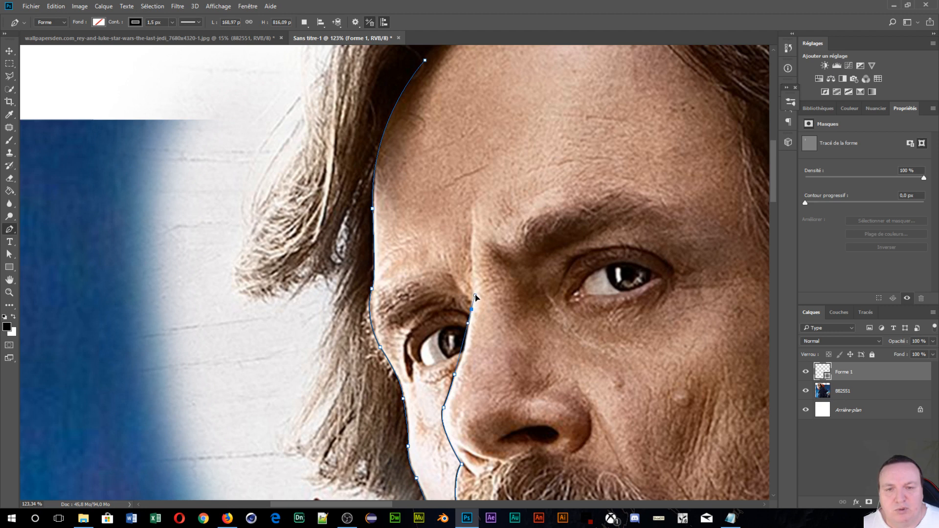
mouse_move(475, 296)
left_mouse_down()
mouse_move(486, 270)
mouse_move(470, 269)
mouse_move(476, 280)
left_mouse_up()
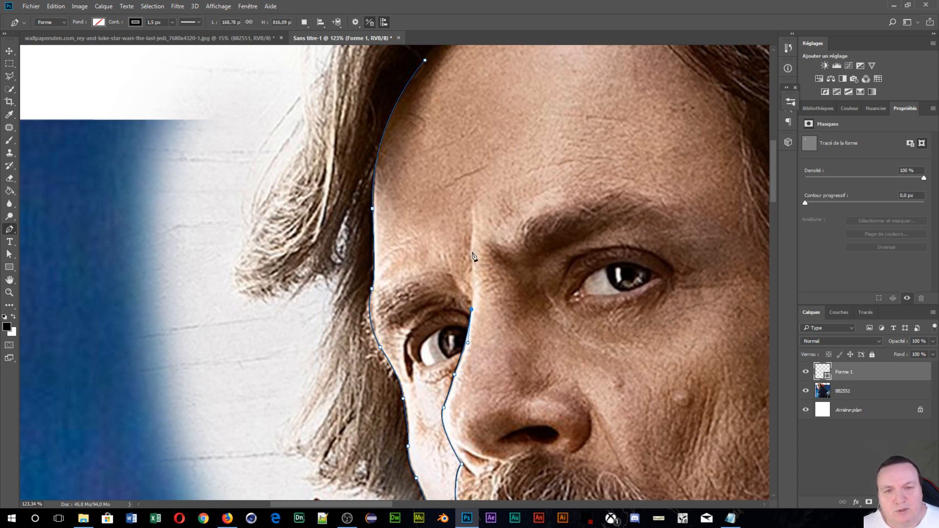
left_click(471, 257)
left_click_drag(470, 257, 466, 228)
key("Escape")
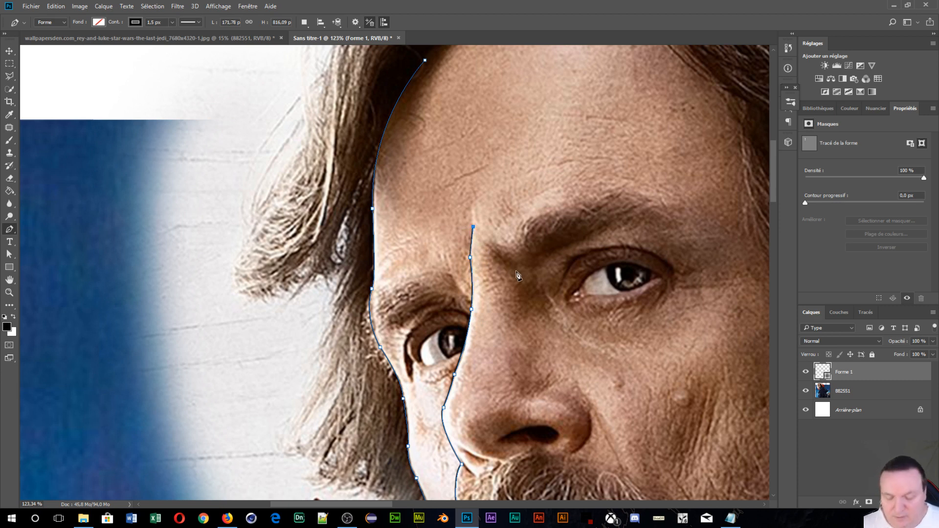
- Start a new Pen shape path along the underside of the nose, from the far side of the tip to below the nostril
scroll(431, 428, "down", 5)
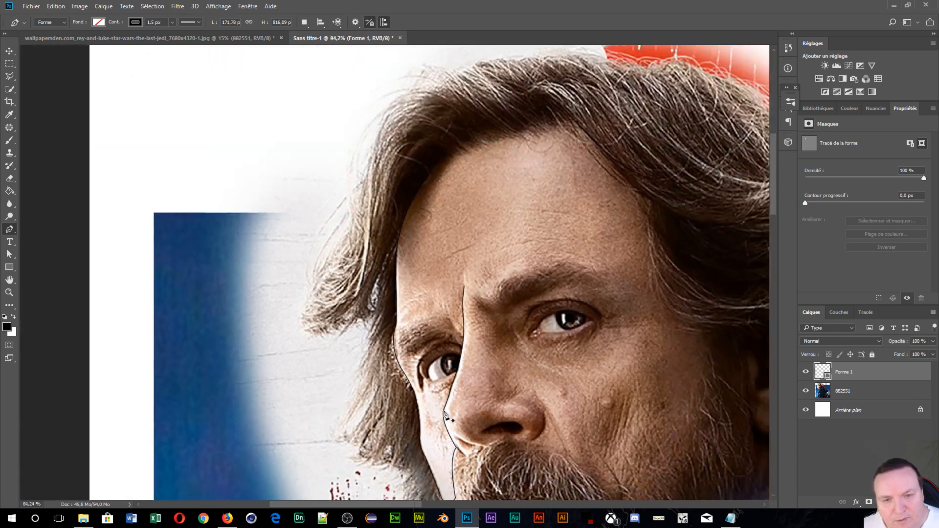
scroll(448, 357, "up", 5)
scroll(467, 333, "up", 2)
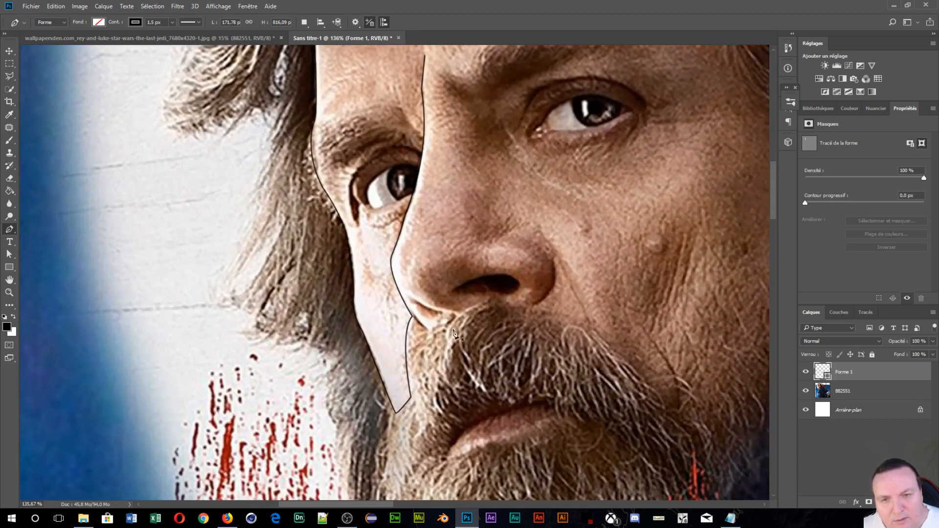
left_click(410, 296)
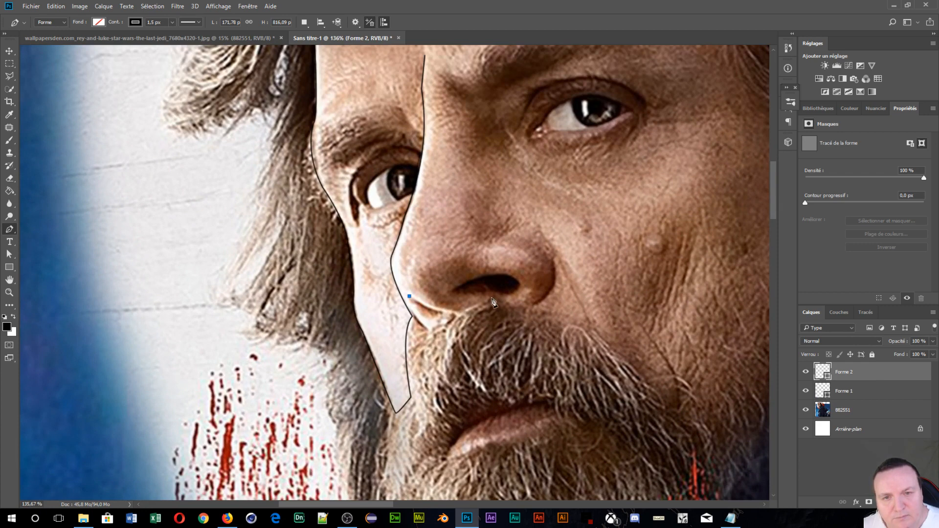
left_click_drag(488, 302, 524, 278)
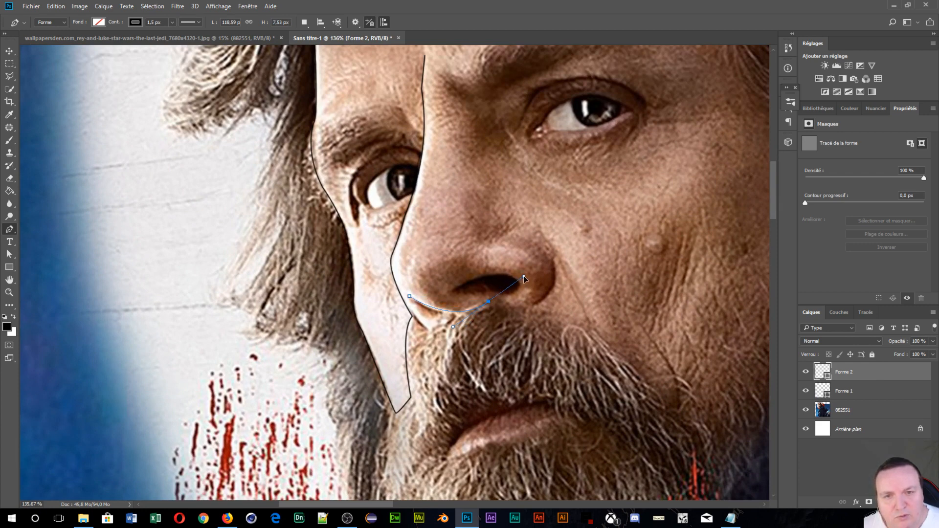
left_click(488, 302, "alt")
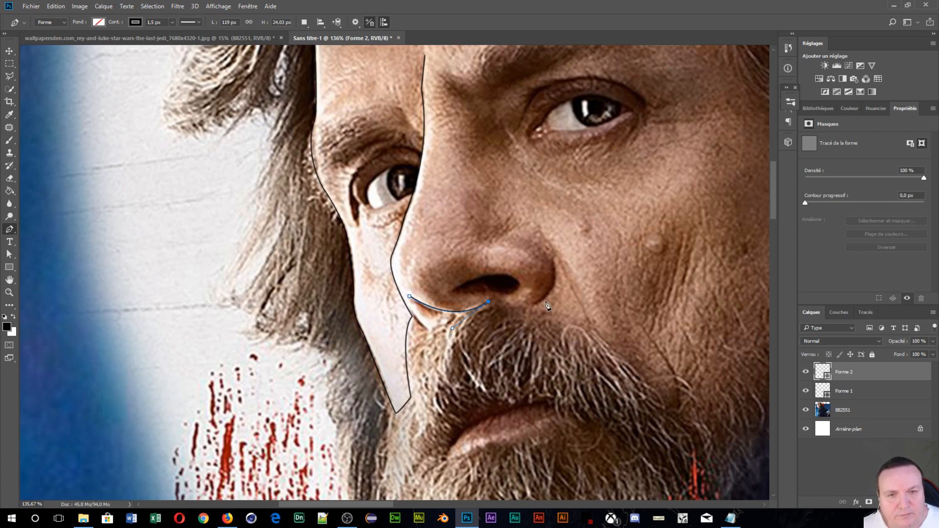
- Extend the nose path under and around the near nostril wing to its upper crease, and finish it as an open path
left_click_drag(543, 298, 563, 278)
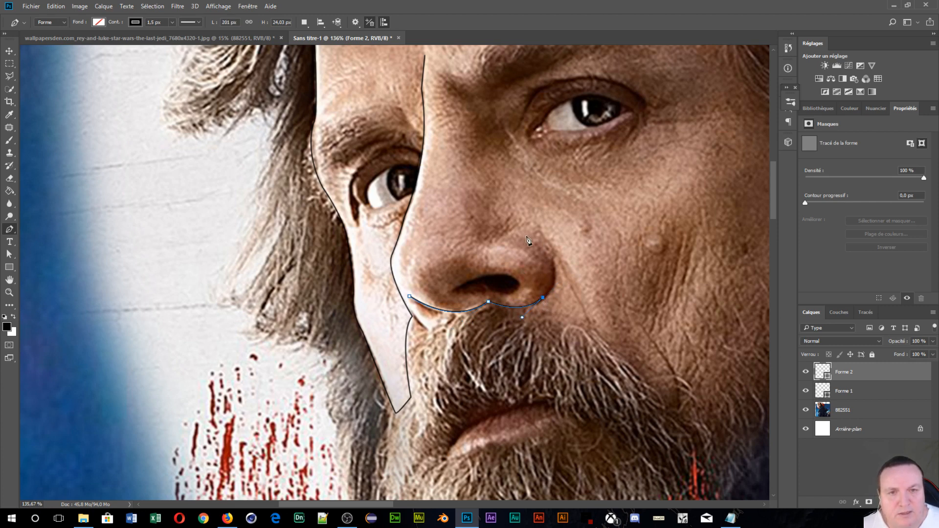
mouse_move(475, 223)
left_mouse_down()
mouse_move(452, 227)
mouse_move(462, 213)
left_mouse_up()
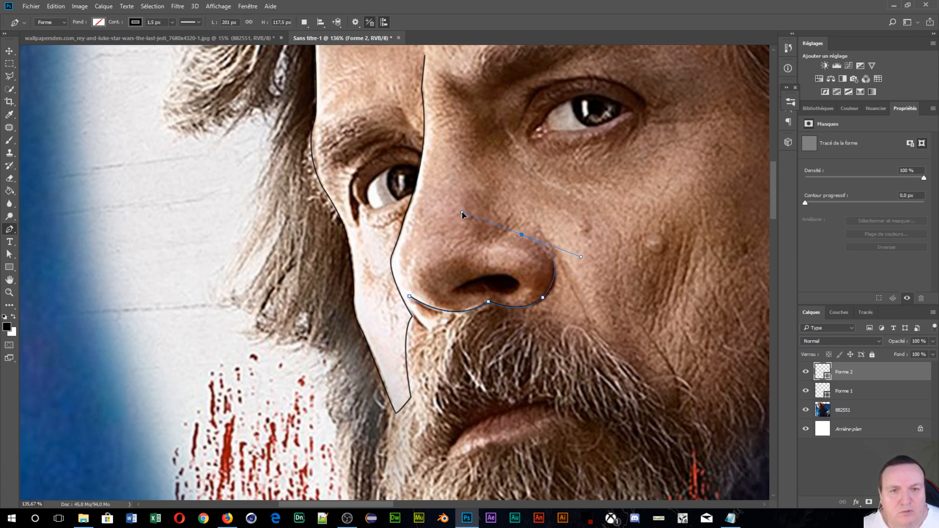
left_click(522, 235, "alt")
left_click(450, 292)
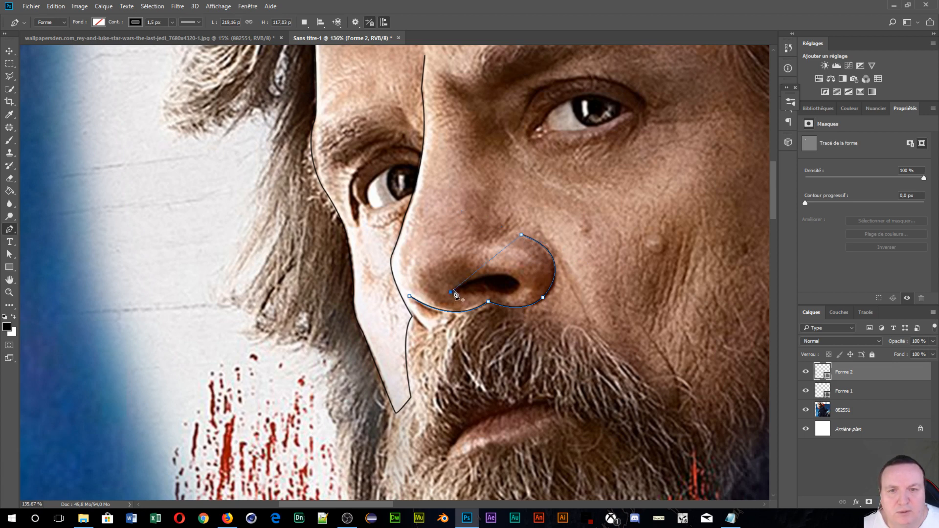
key("ctrl+z")
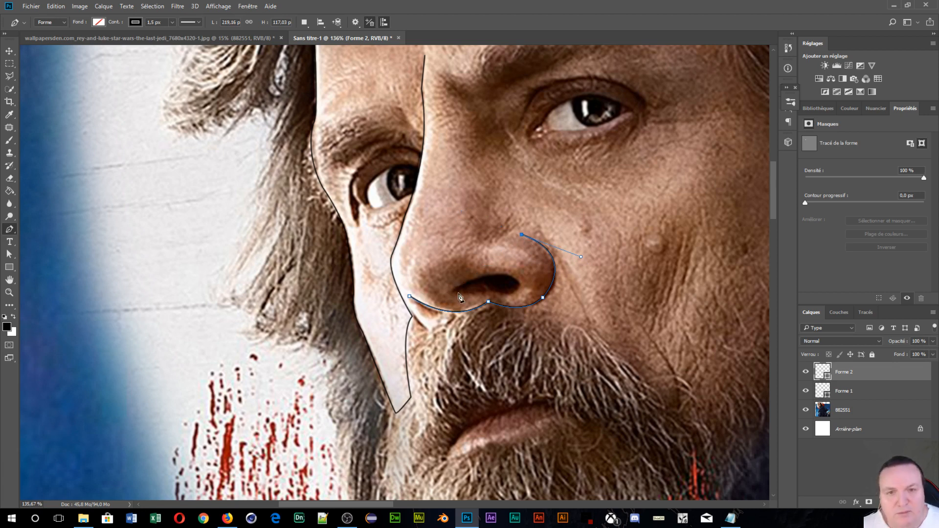
key("Return")
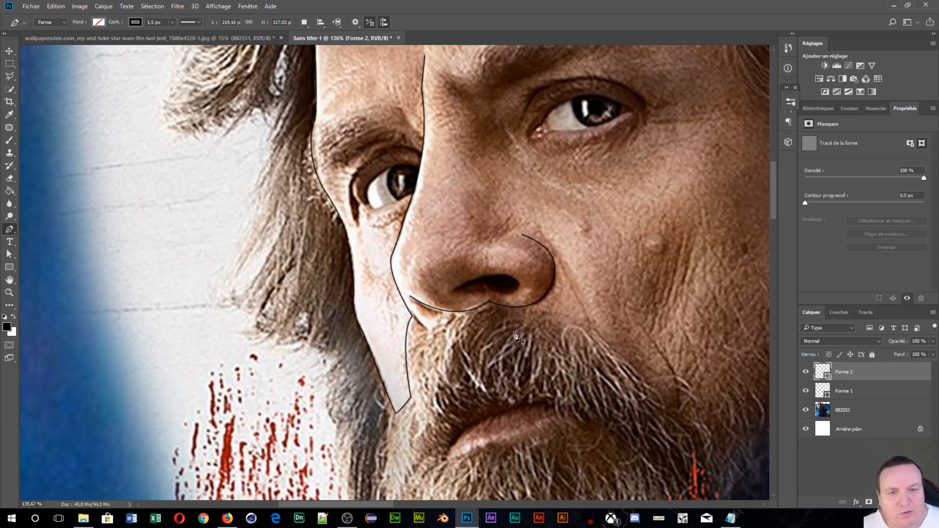
- Outline the nostril opening with a separate closed Pen shape and adjust its lower edge
left_click(451, 291)
left_click_drag(519, 283, 534, 307)
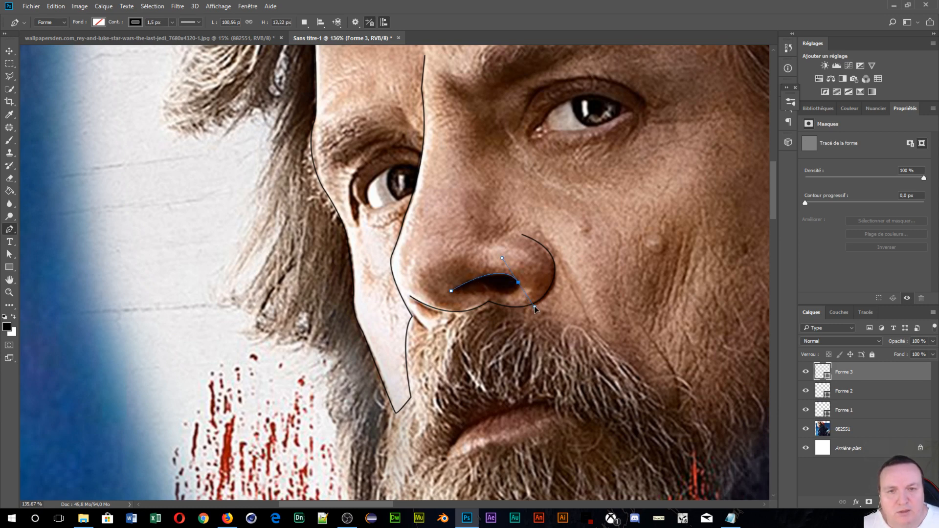
left_click(520, 284)
left_click(484, 291)
left_click(451, 292)
left_click_drag(450, 293, 445, 284)
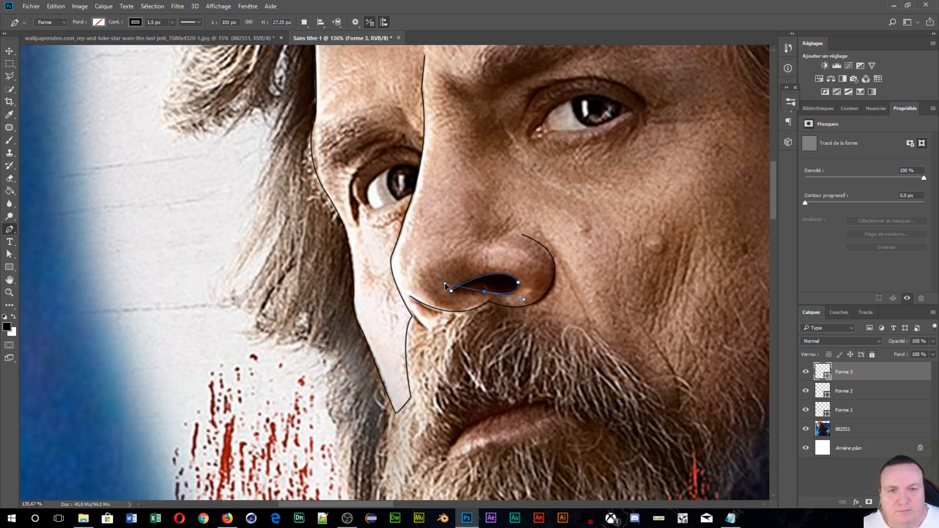
left_click(485, 293, "ctrl")
key("Return")
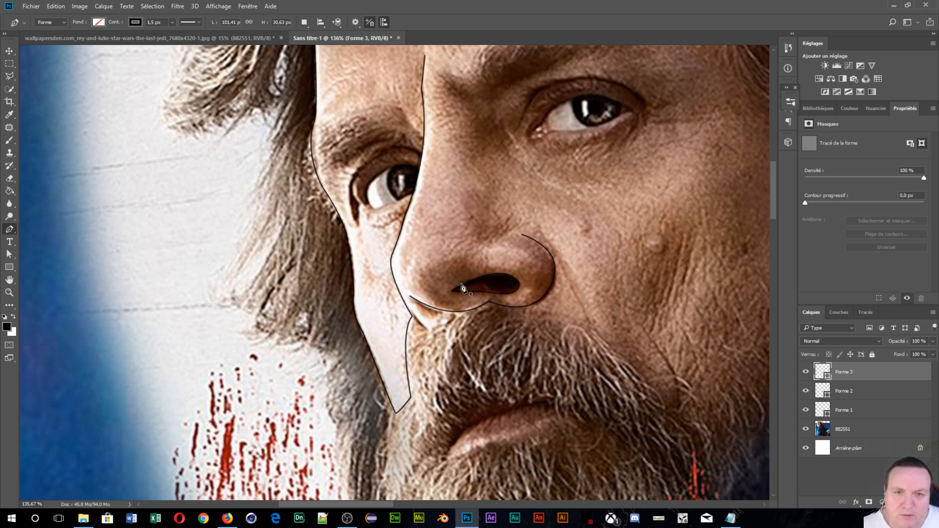
- Draw an open curved Pen path inside the nostril, following the shadow's edge from its inner end to its outer end
left_click(460, 286)
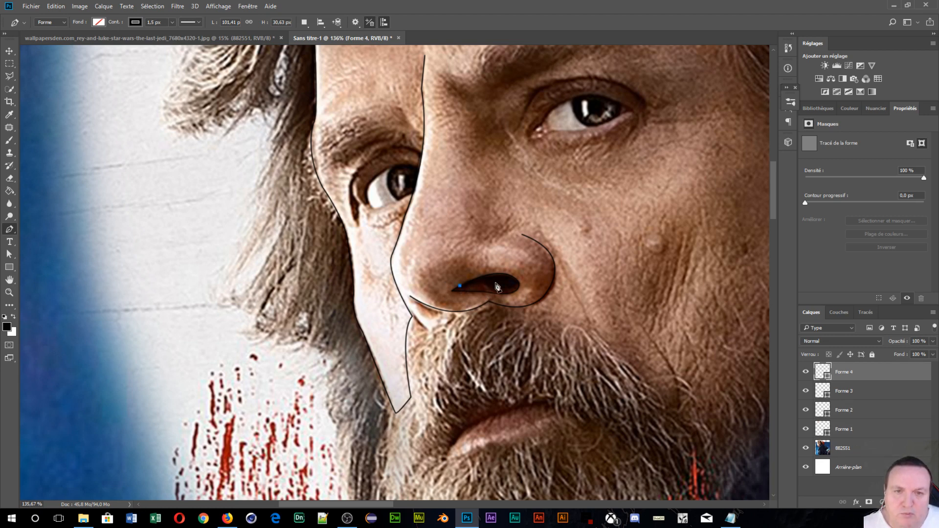
left_click_drag(493, 287, 498, 293)
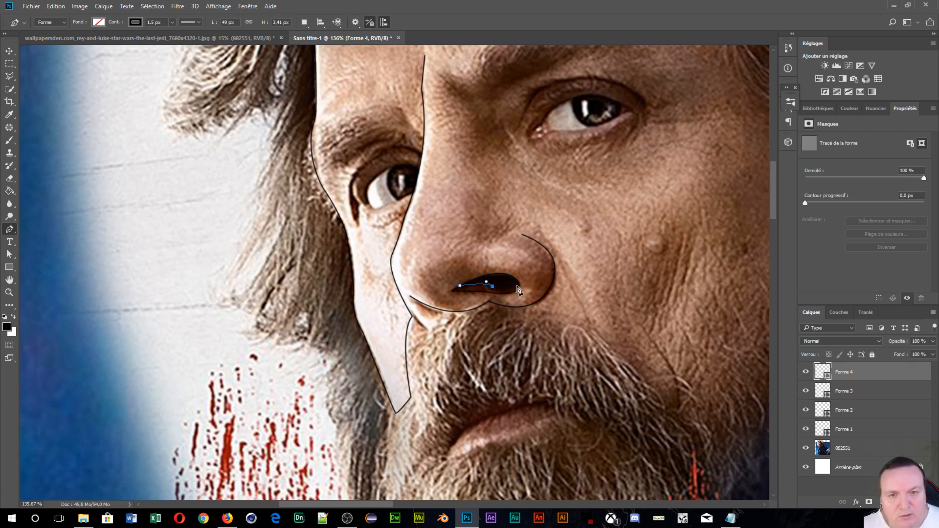
mouse_move(518, 283)
left_mouse_down()
mouse_move(531, 271)
mouse_move(531, 297)
left_mouse_up()
key("Escape")
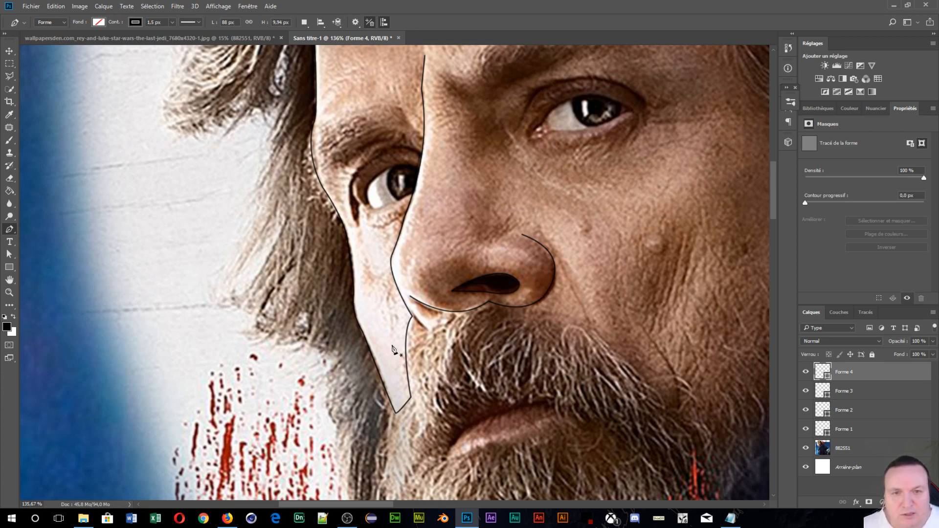
- Draw an open curved Pen path about 53 px wide along the lower edge of the far nostril, joining the nose underside at both ends
scroll(393, 350, "up", 3)
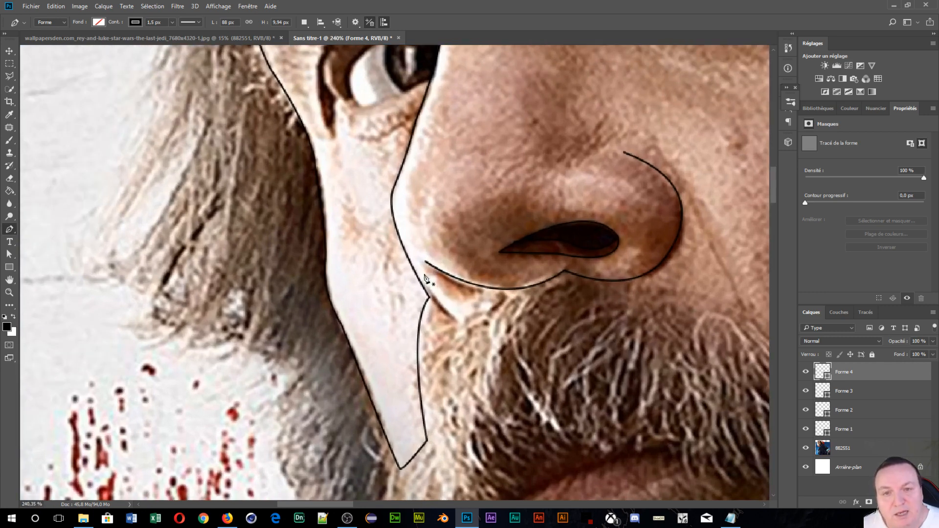
left_click(426, 261)
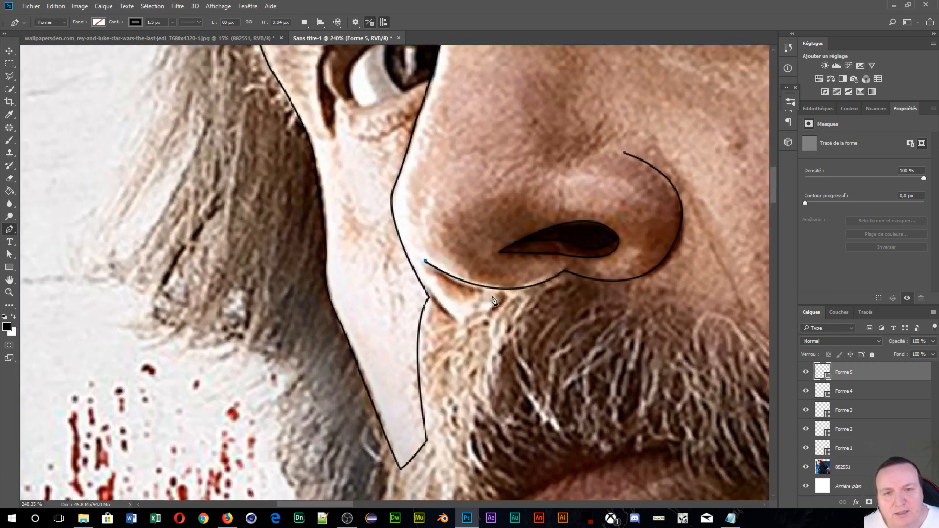
left_click_drag(485, 291, 522, 271)
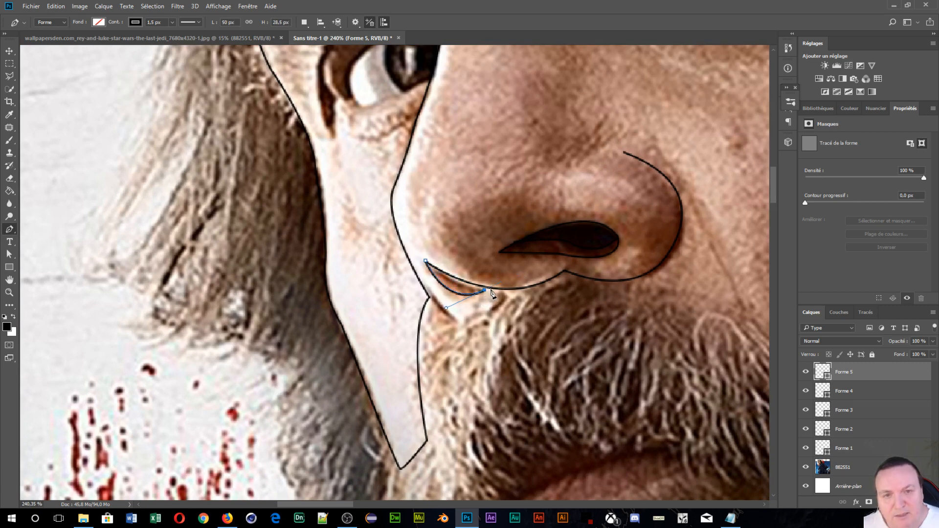
left_click(489, 287)
key("Escape")
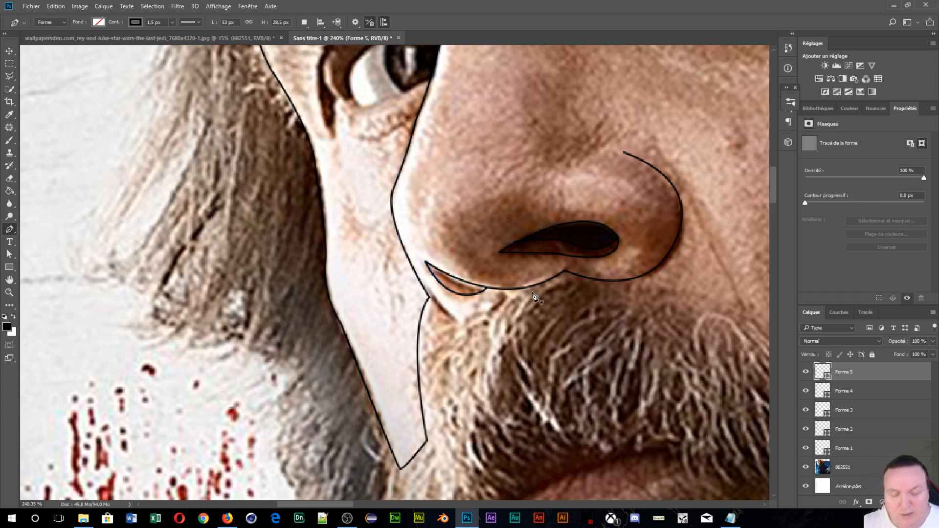
- Trace the far eye's opening with an open Pen path about 79 x 67 px, starting and ending on the nose bridge line
scroll(539, 295, "down", 6)
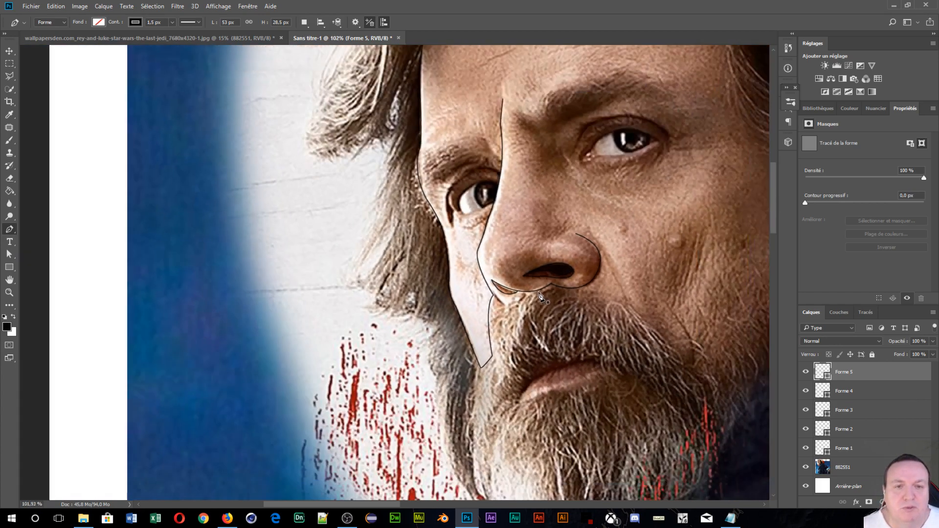
scroll(542, 296, "up", 5)
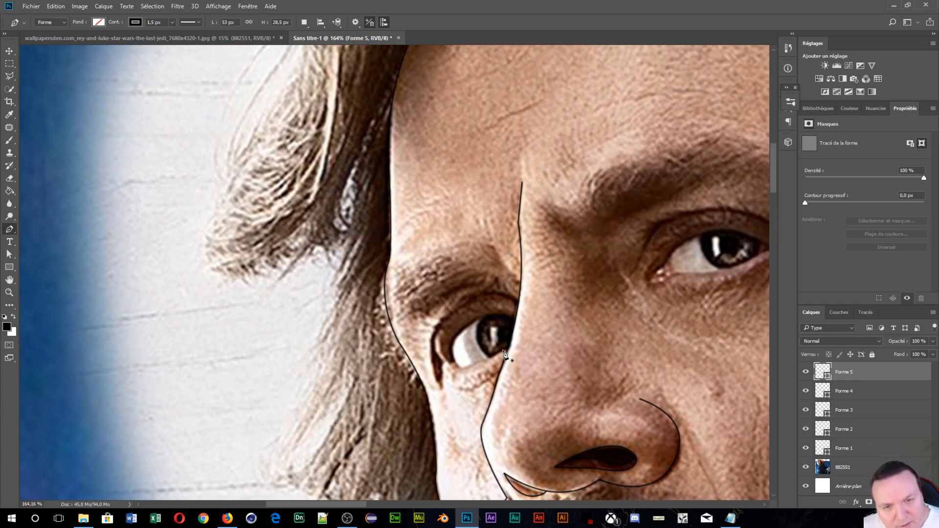
scroll(507, 360, "up", 3)
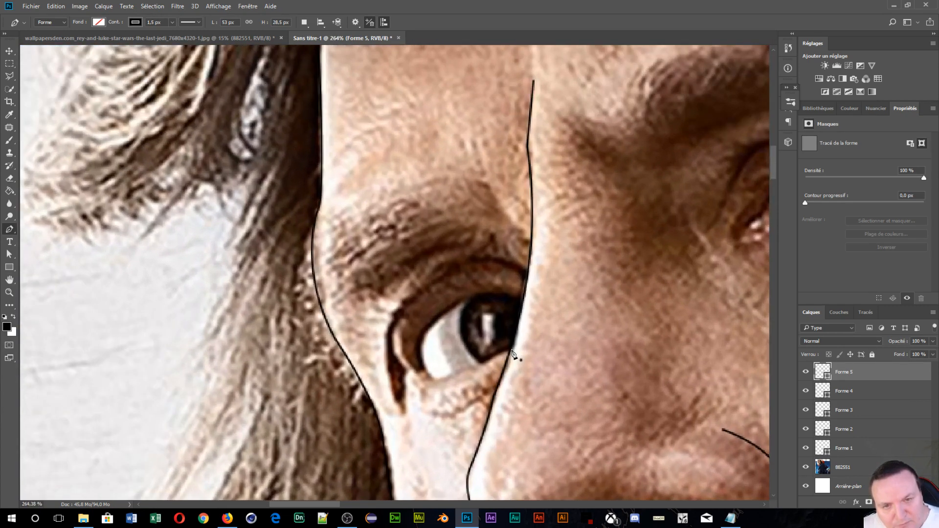
left_click(511, 350)
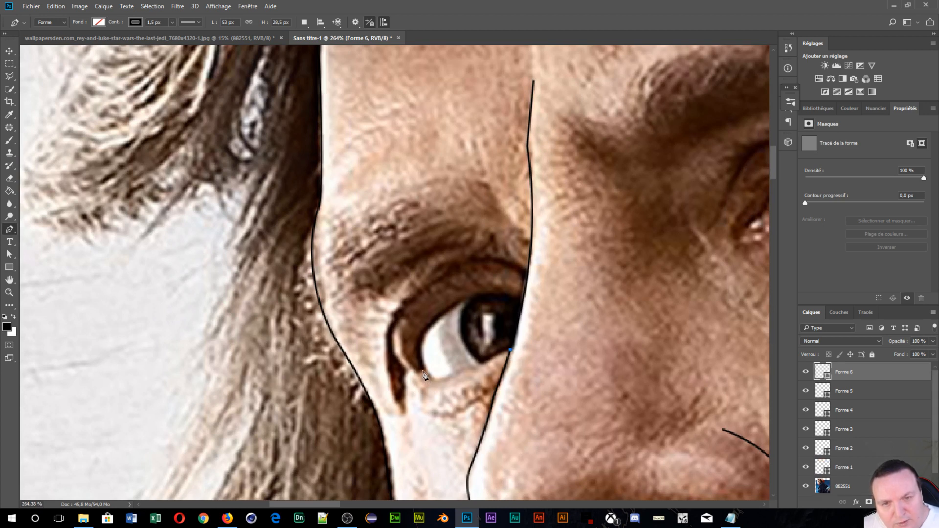
left_click_drag(422, 371, 398, 344)
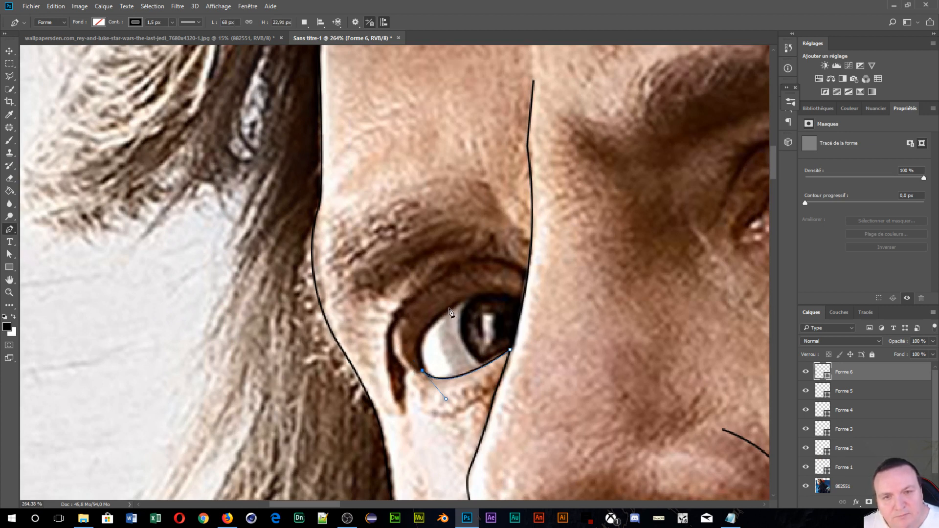
left_click_drag(461, 303, 515, 287)
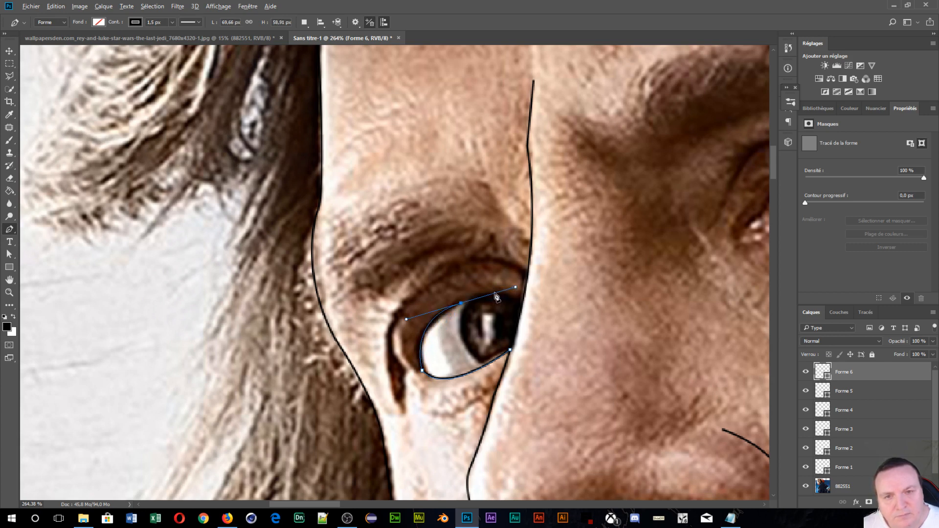
left_click(462, 305)
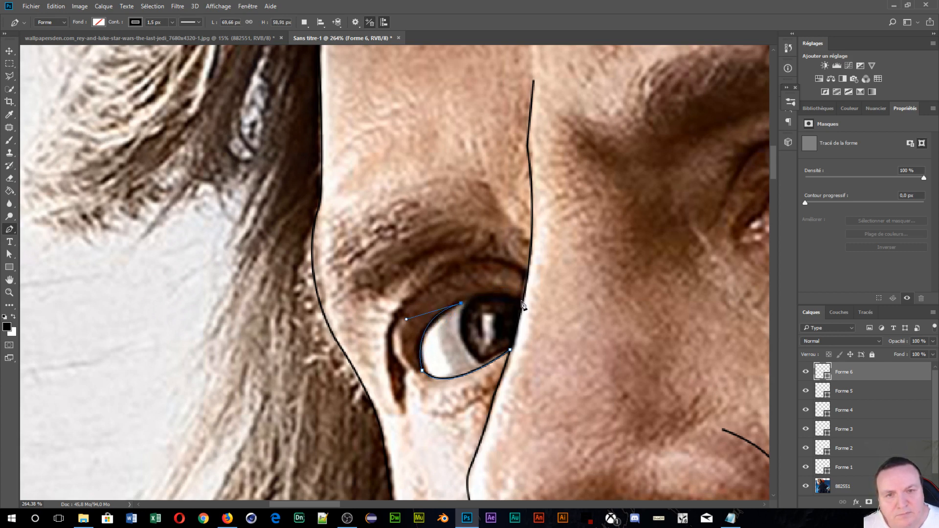
left_click_drag(522, 303, 551, 324)
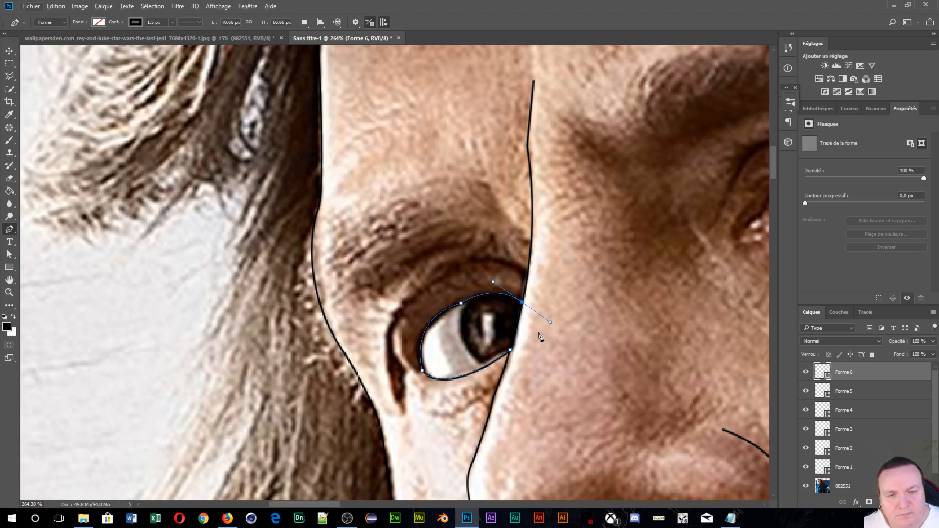
key("Escape")
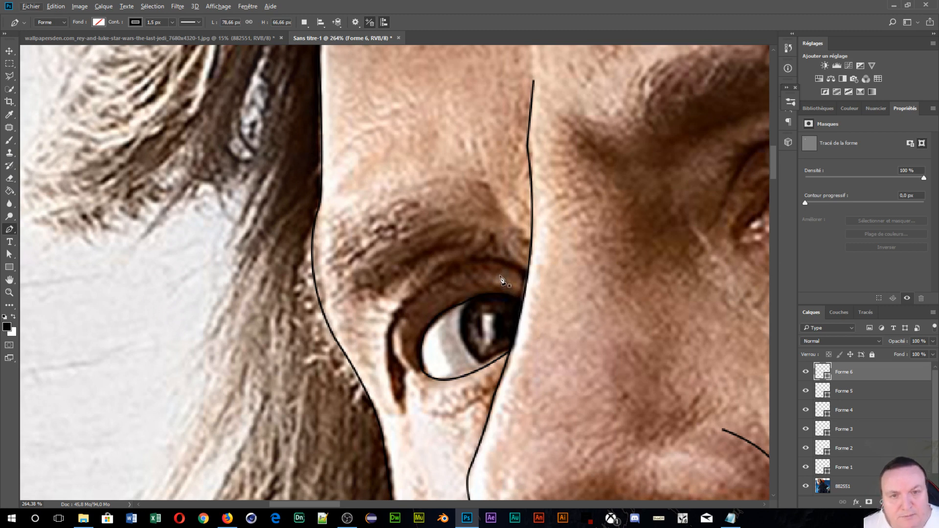
- Trace the far eye's upper lid crease with a new Pen path from the nose bridge line down to the tip of the outer corner fold
left_click(527, 274)
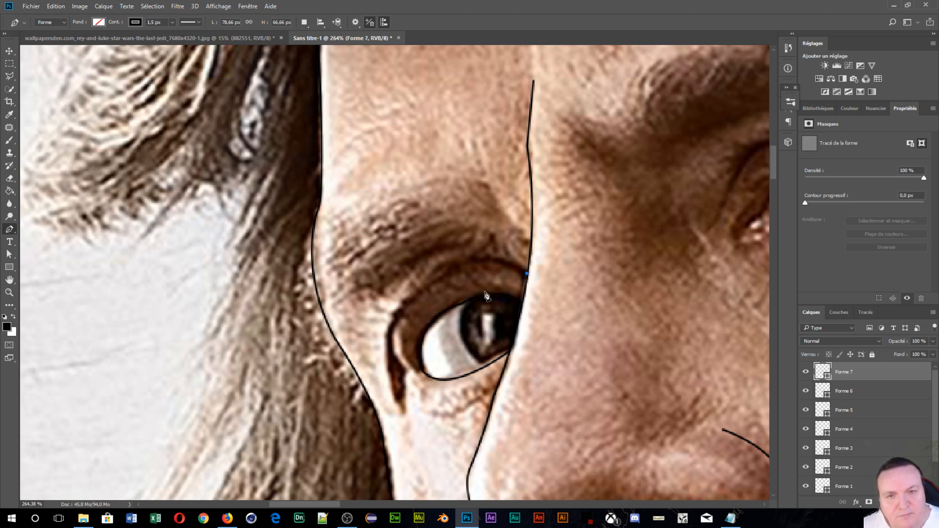
left_click_drag(398, 406, 419, 492)
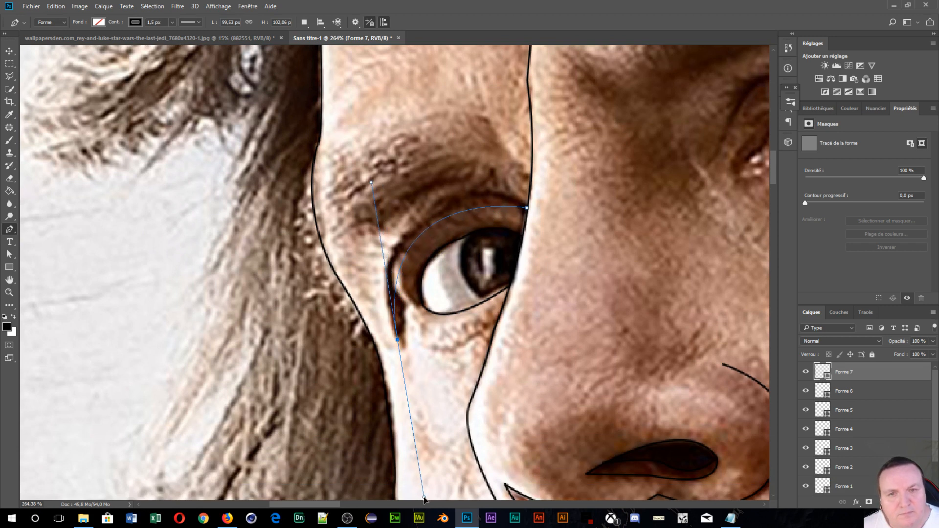
key("ctrl+z")
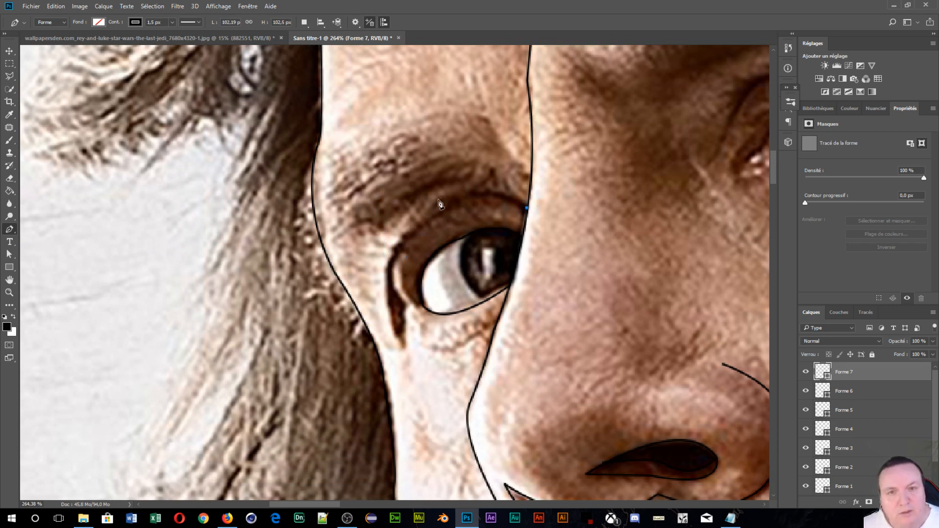
left_click_drag(440, 210, 385, 251)
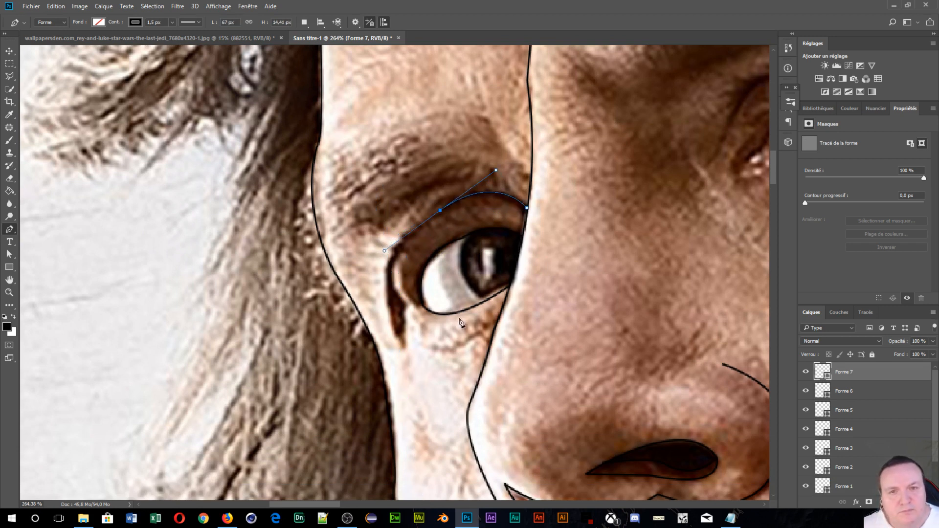
left_click(441, 211)
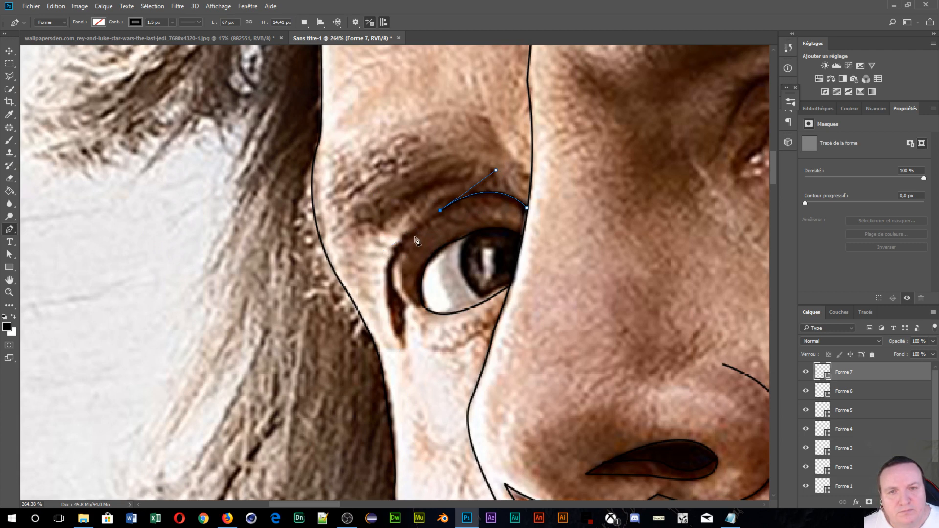
left_click(394, 250)
left_click_drag(393, 258, 396, 256)
left_click(393, 251, "alt")
left_click_drag(401, 345, 428, 389)
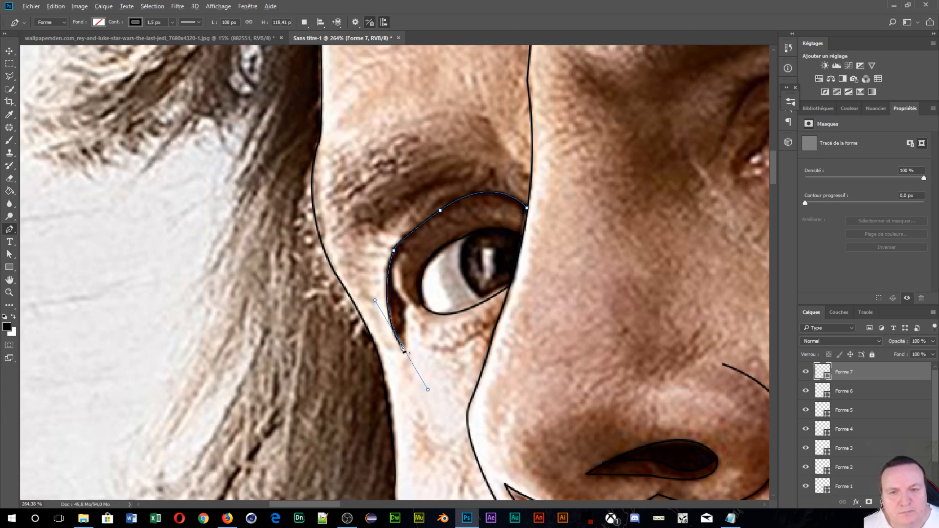
- Bring the crease path back up the inner side of the corner fold to the upper lid and finish it as an open path
left_click(401, 346, "alt")
left_click(406, 305)
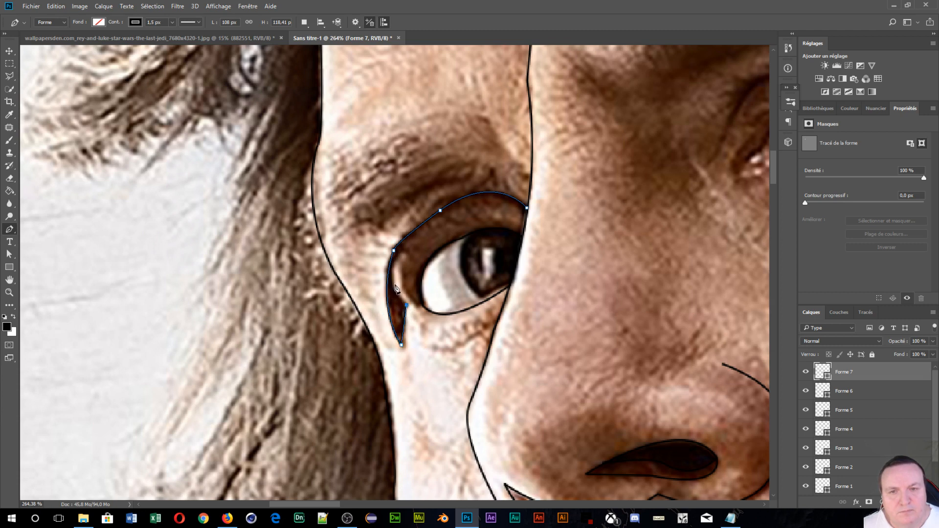
left_click(392, 286)
left_click_drag(426, 230, 461, 206)
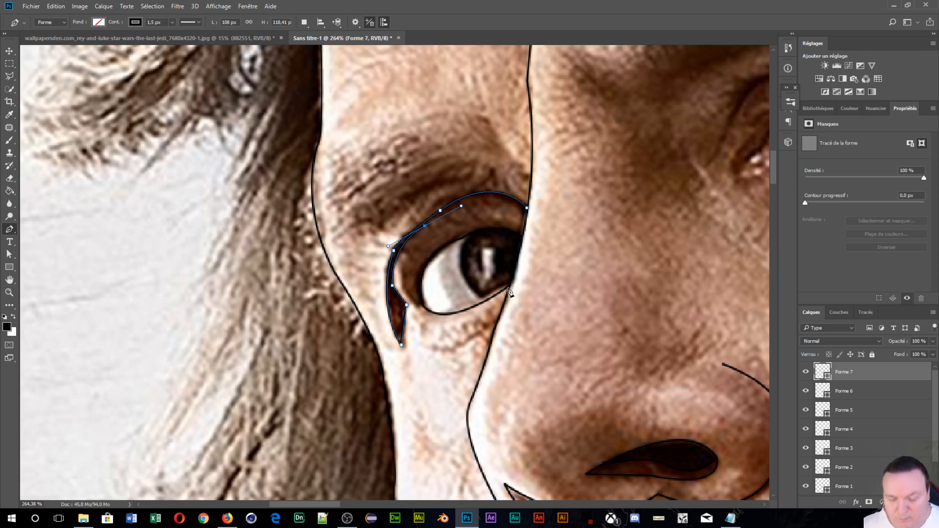
key("Return")
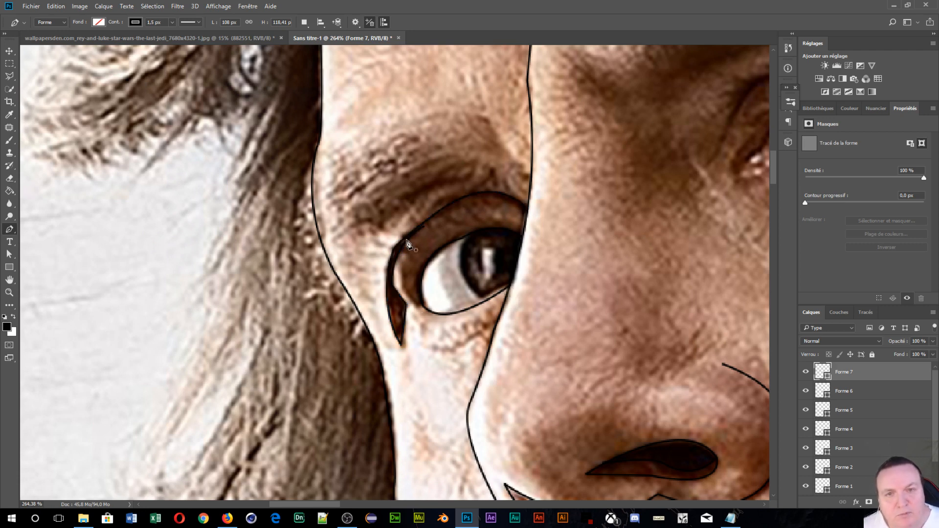
- Outline the far eyebrow with an open Pen path about 169 x 106 px, from the face contour to the nose bridge and back
left_click(313, 168)
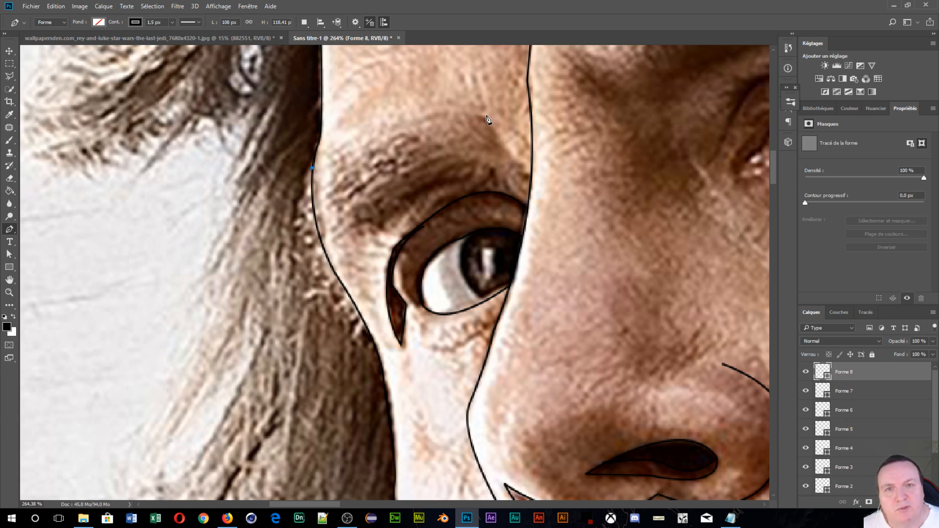
left_click_drag(487, 116, 575, 130)
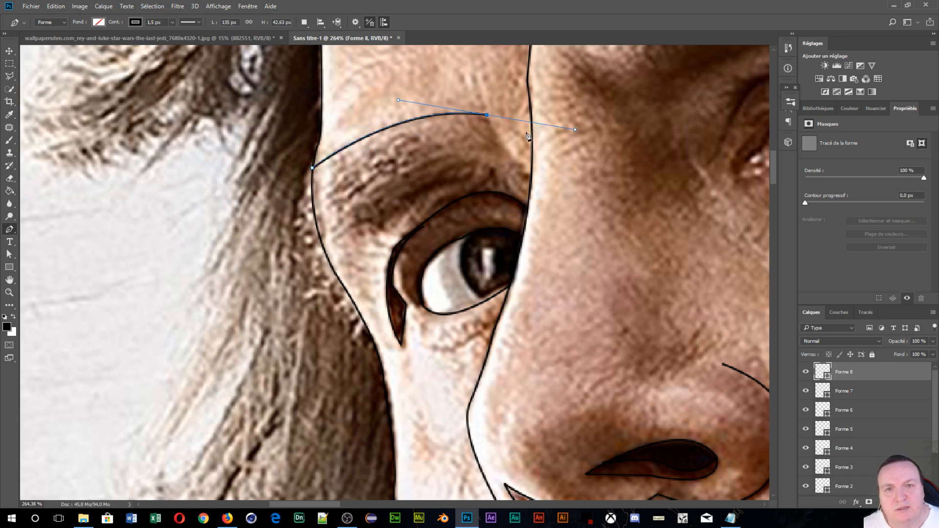
left_click(488, 116)
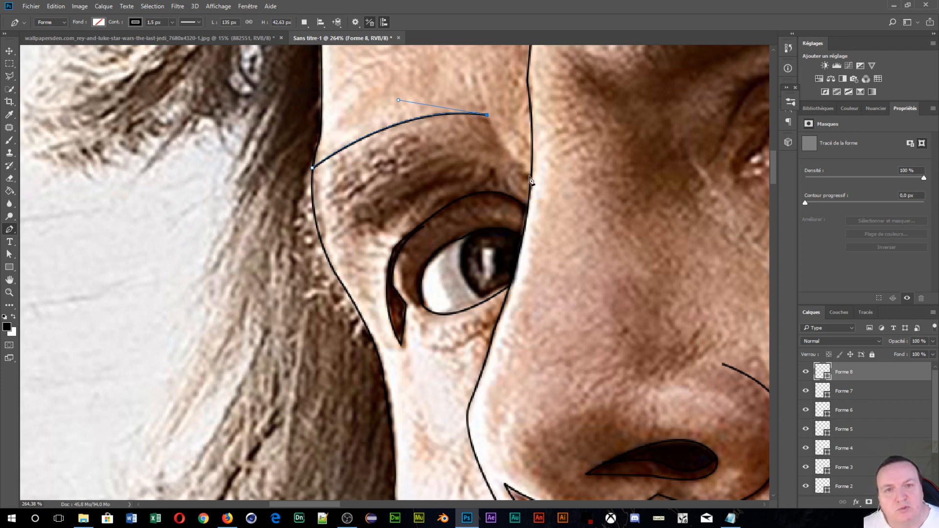
left_click_drag(531, 177, 537, 182)
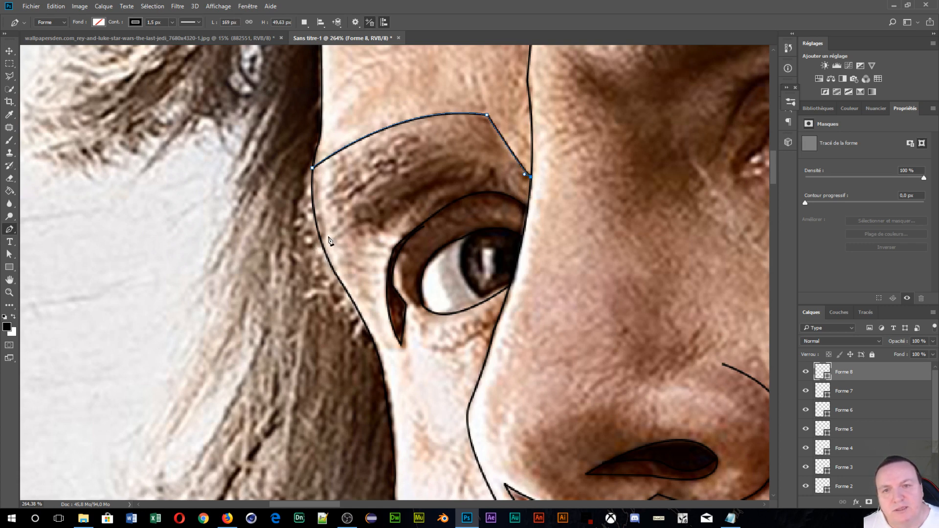
left_click_drag(325, 250, 303, 285)
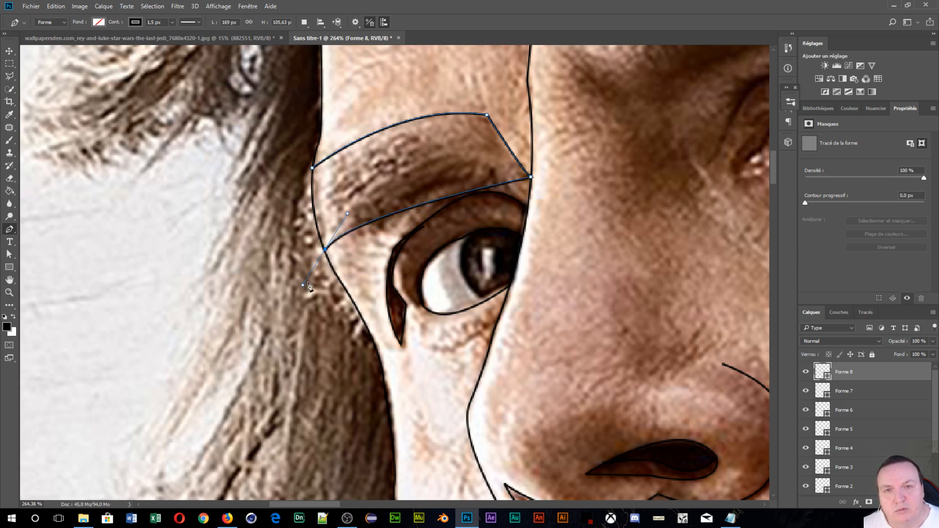
key("Escape")
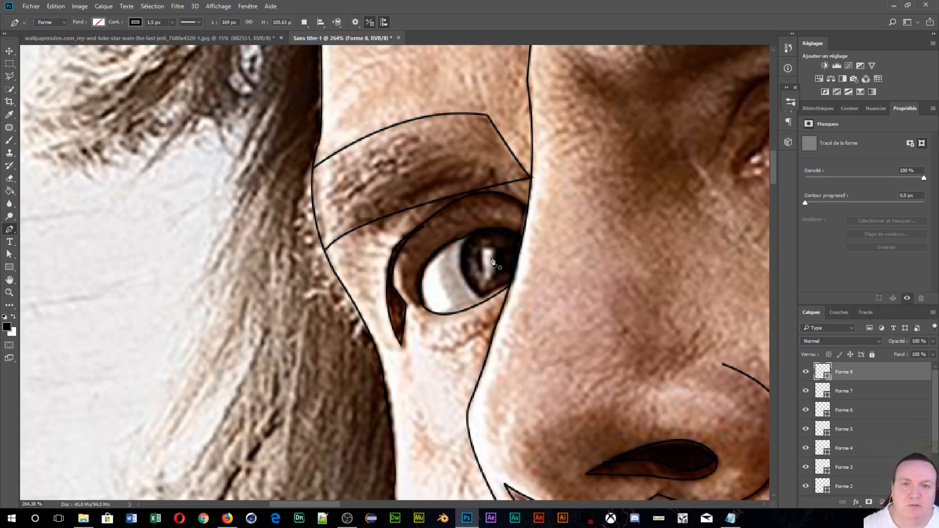
- Outline the near eyebrow with a closed Pen path about 279 x 107 px, with a rounded inner end and a pointed outer tip
scroll(489, 260, "down", 10)
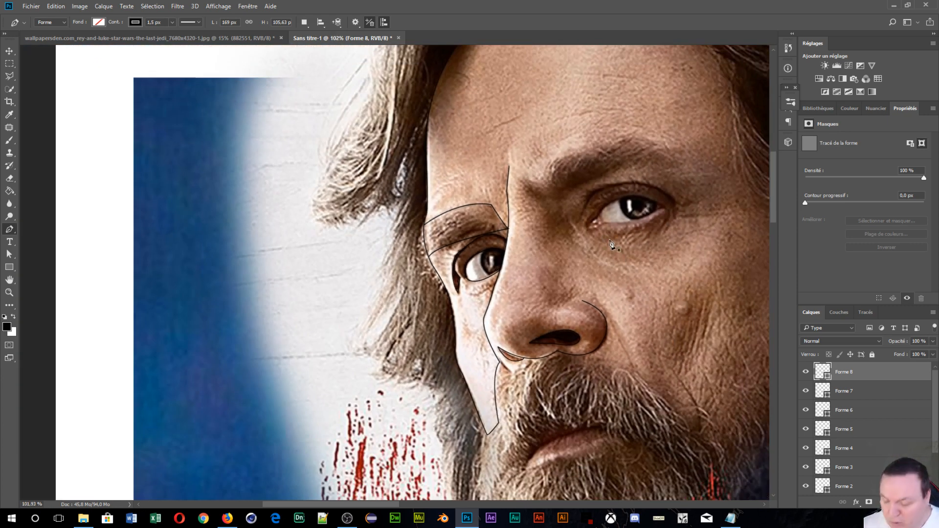
left_click_drag(627, 254, 502, 322)
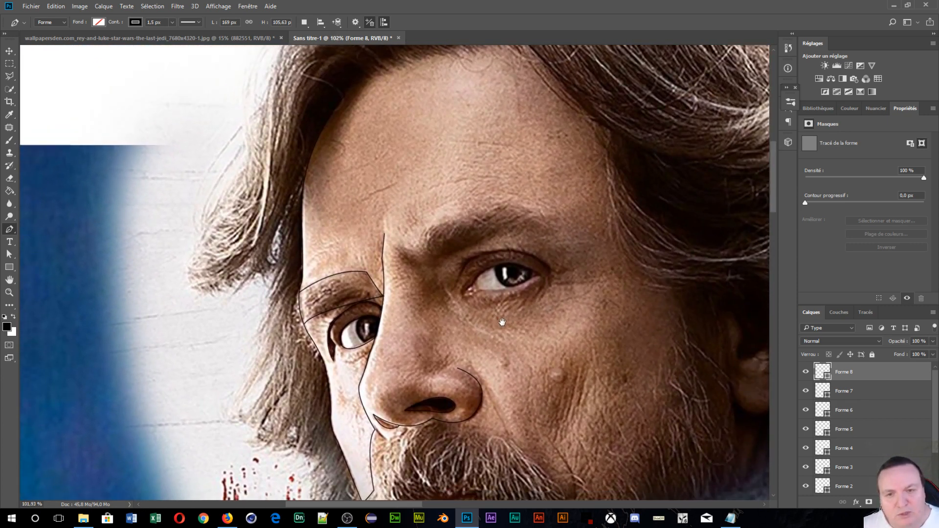
scroll(511, 321, "up", 5)
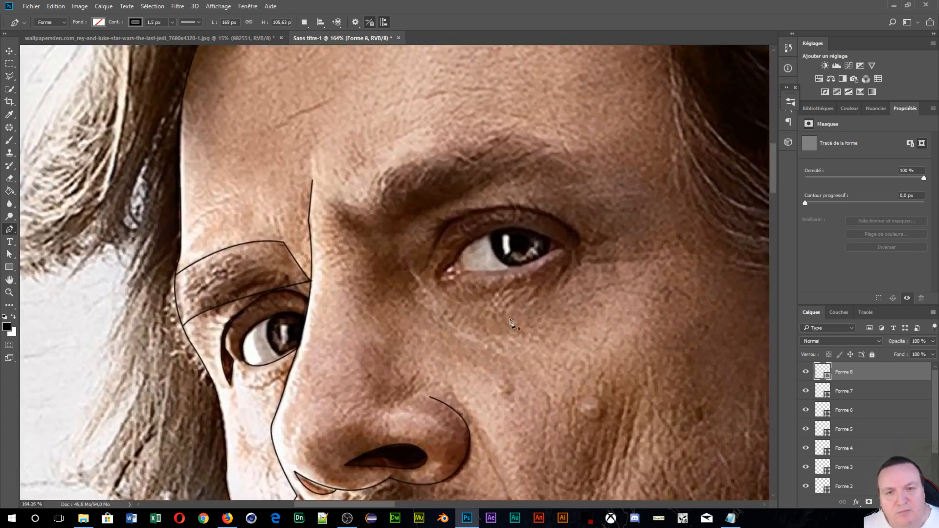
left_click(379, 173)
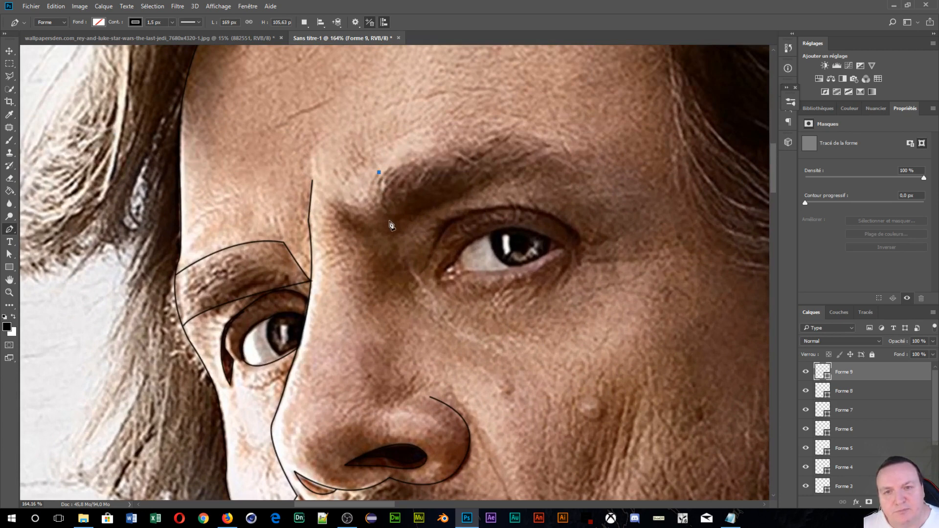
left_click_drag(392, 221, 433, 220)
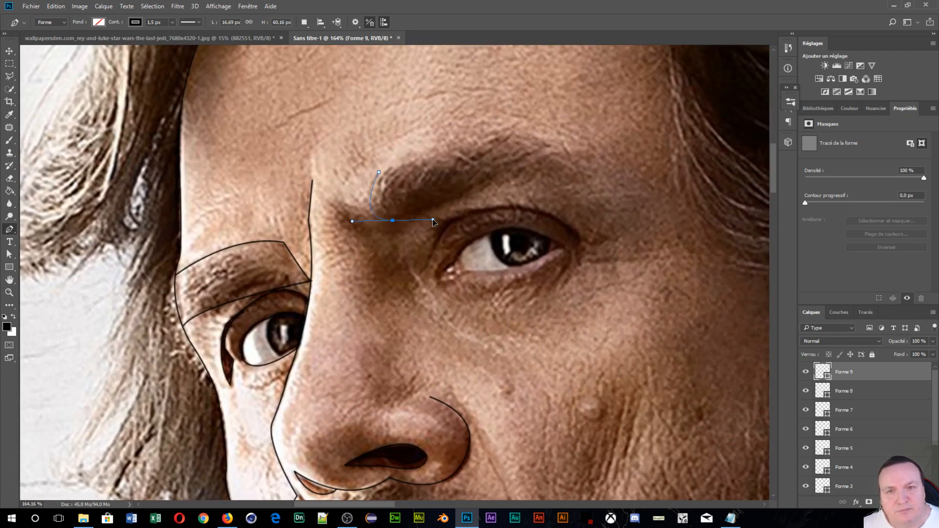
left_click(393, 222)
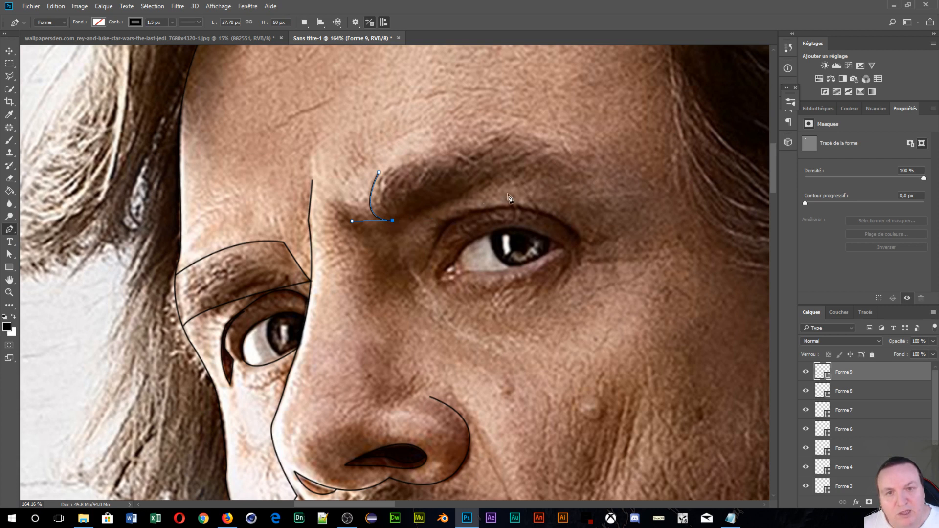
left_click_drag(563, 186, 585, 207)
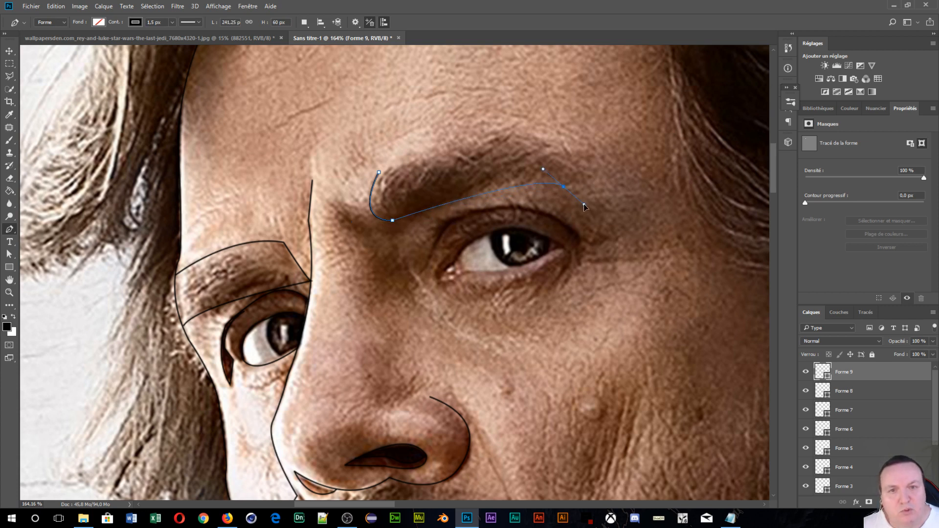
left_click(564, 187)
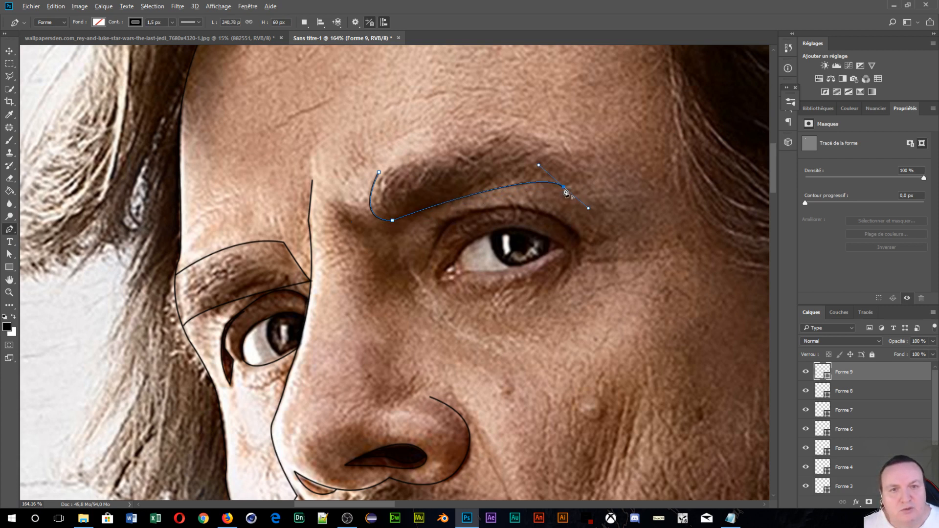
left_click(594, 176)
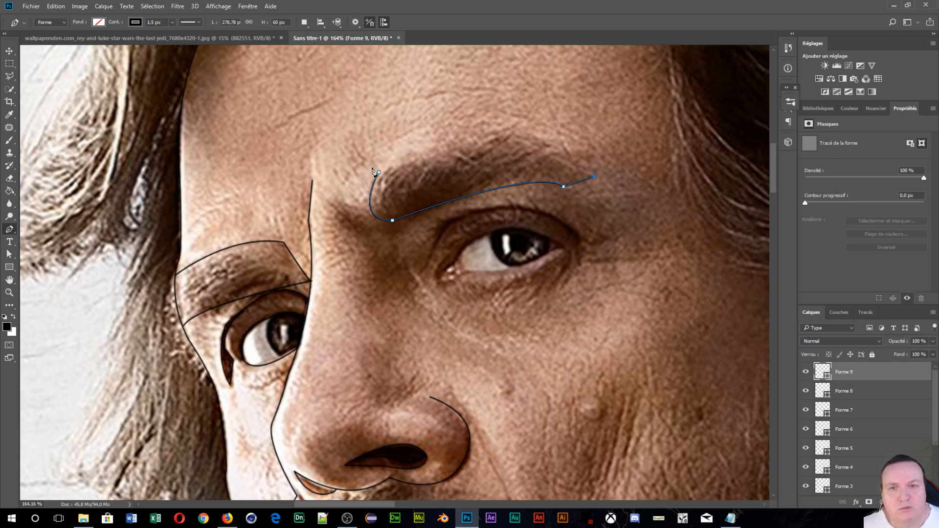
left_click_drag(379, 174, 240, 258)
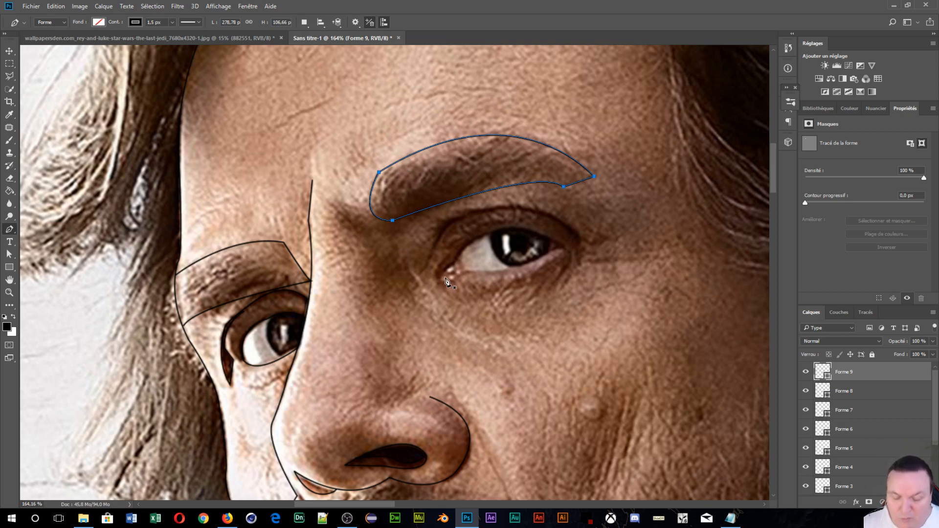
key("Return")
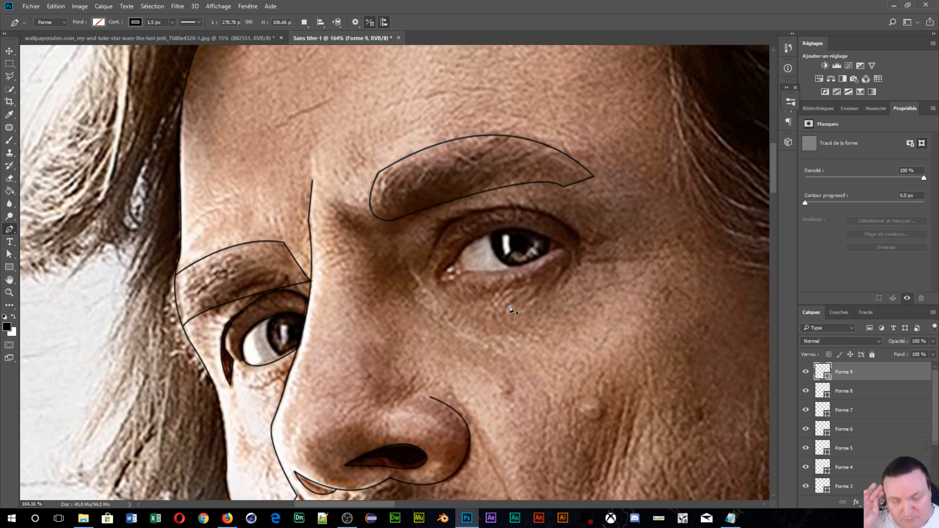
- Start the near eye's upper lid crease as a new Pen path, with a short curved segment rising beside the inner eye corner
scroll(509, 308, "down", 5)
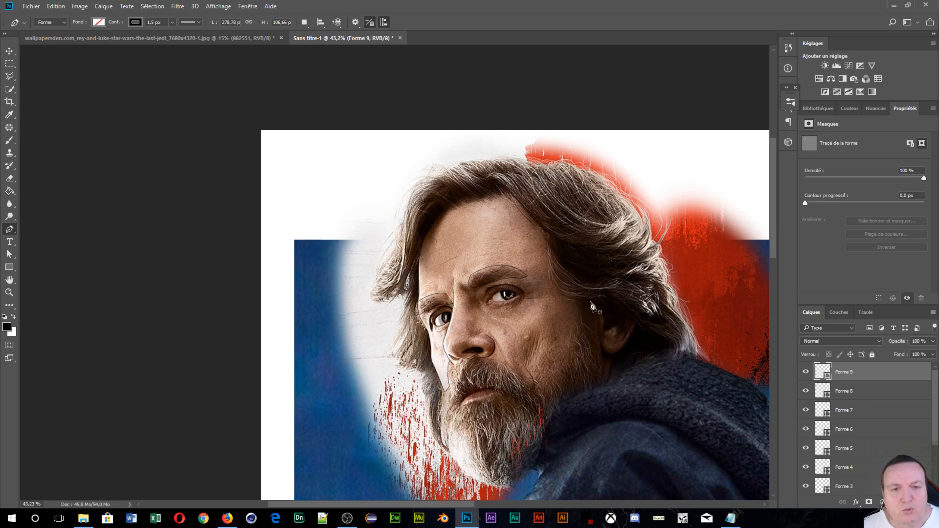
scroll(590, 287, "up", 5)
scroll(591, 288, "up", 3)
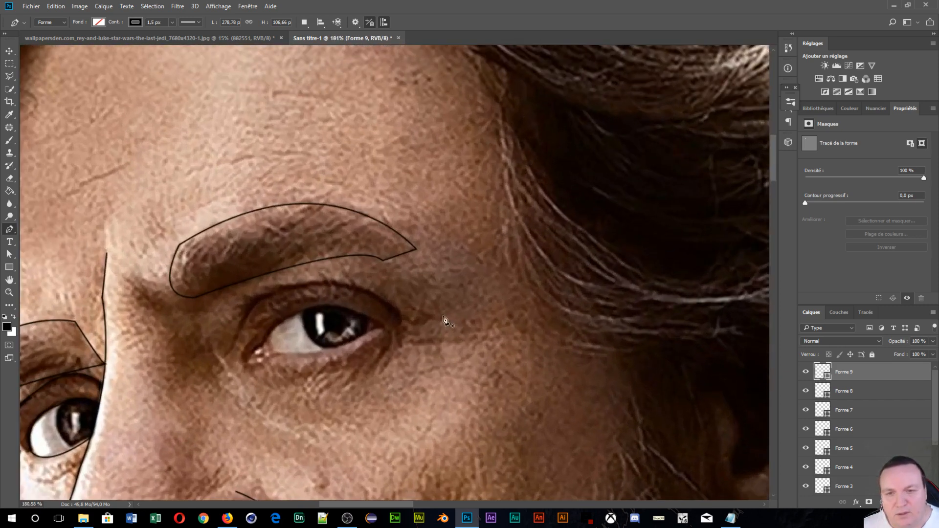
left_click_drag(352, 258, 459, 193)
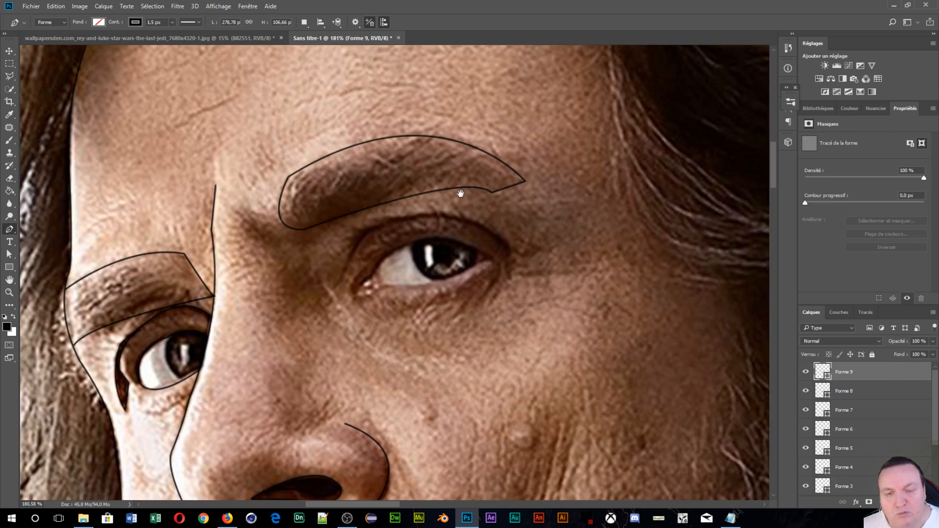
left_click(335, 287)
left_click(346, 267)
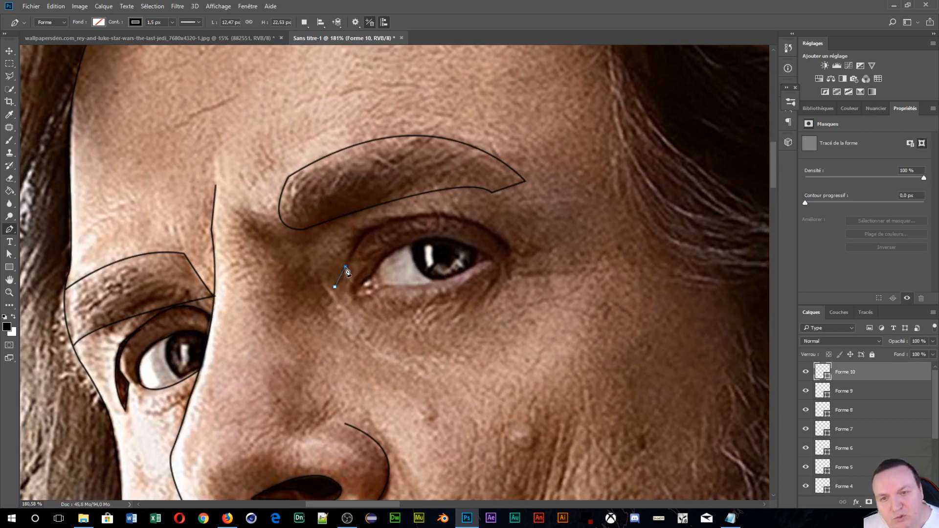
left_click_drag(348, 260, 347, 259)
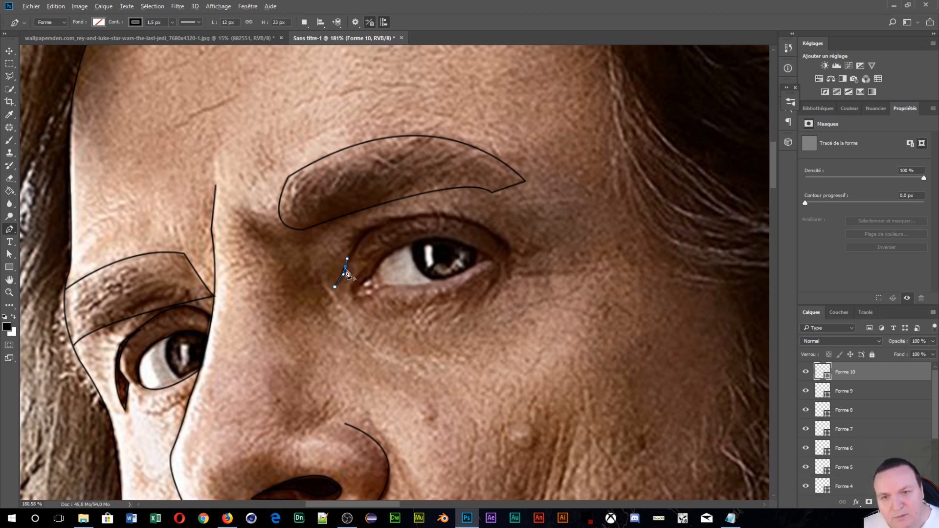
- Continue the crease over the near eye down to its outer corner and finish it as an open path about 195 x 80 px
left_click(483, 228)
left_click_drag(484, 232, 591, 269)
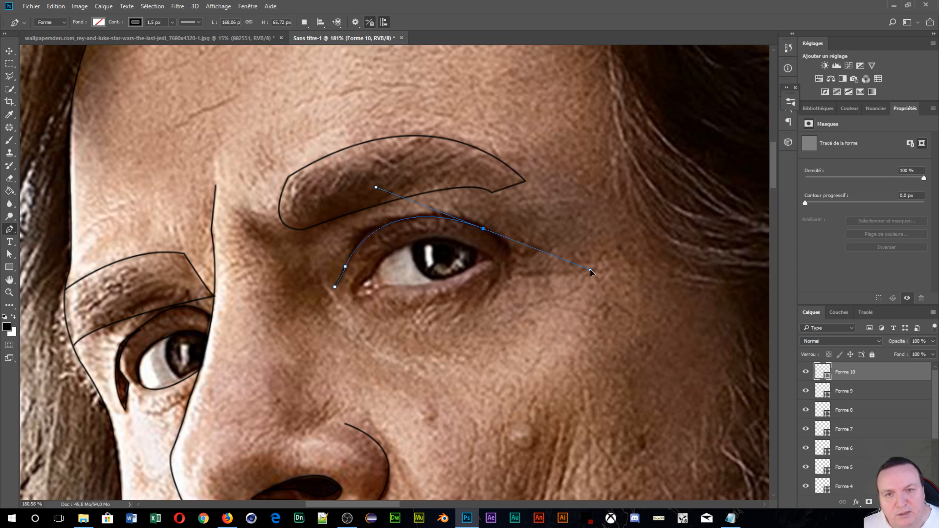
left_click(483, 230)
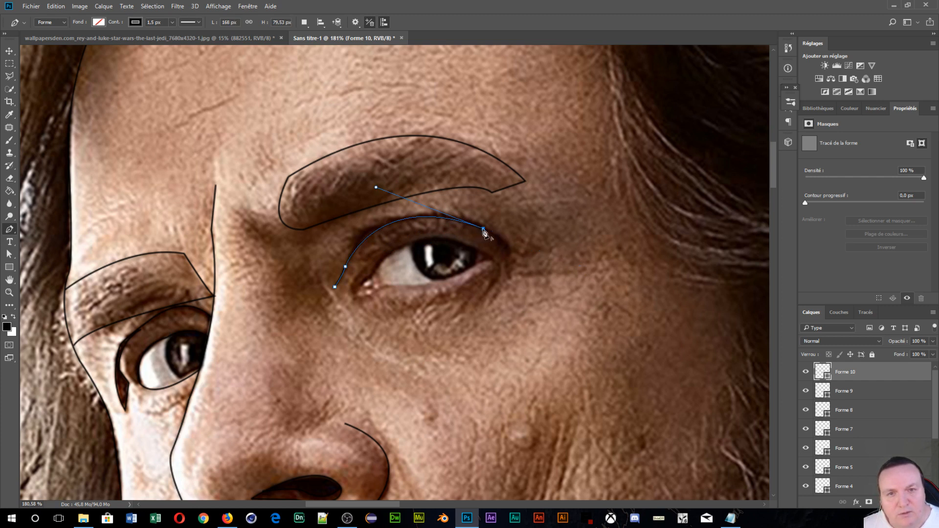
left_click(508, 252)
left_click(511, 260)
left_click(458, 261, "ctrl")
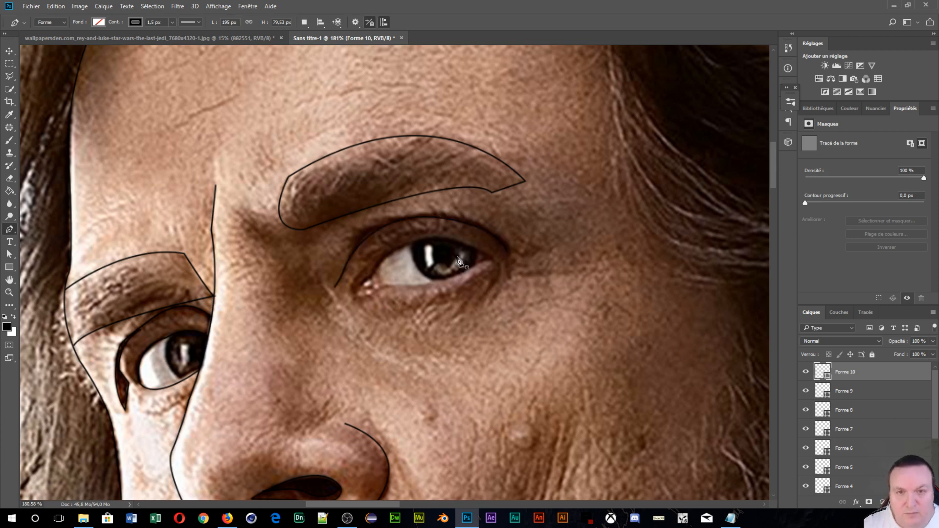
- Trace the near eye's opening with a closed Pen path about 132 x 54 px, running along the lower lid and back under the upper lid
left_click(376, 271)
left_click(381, 286)
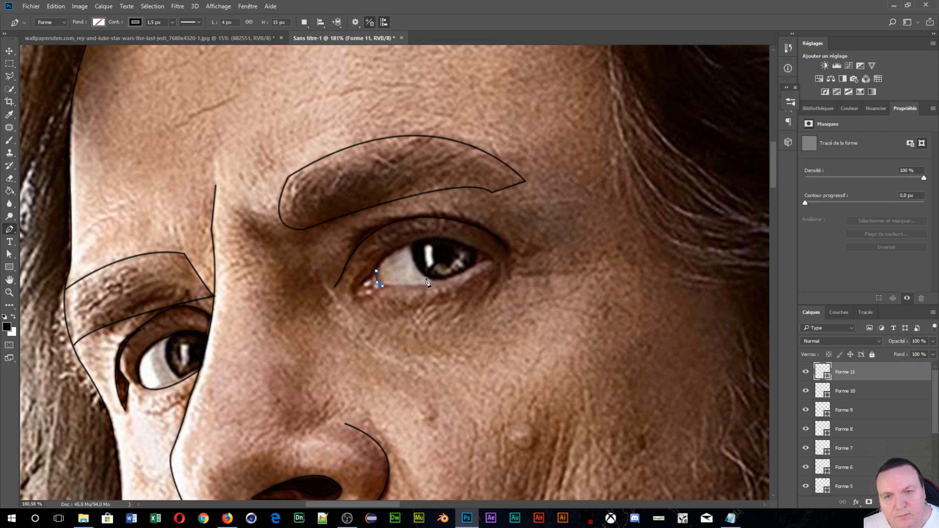
left_click_drag(491, 260, 522, 229)
key("ctrl+z")
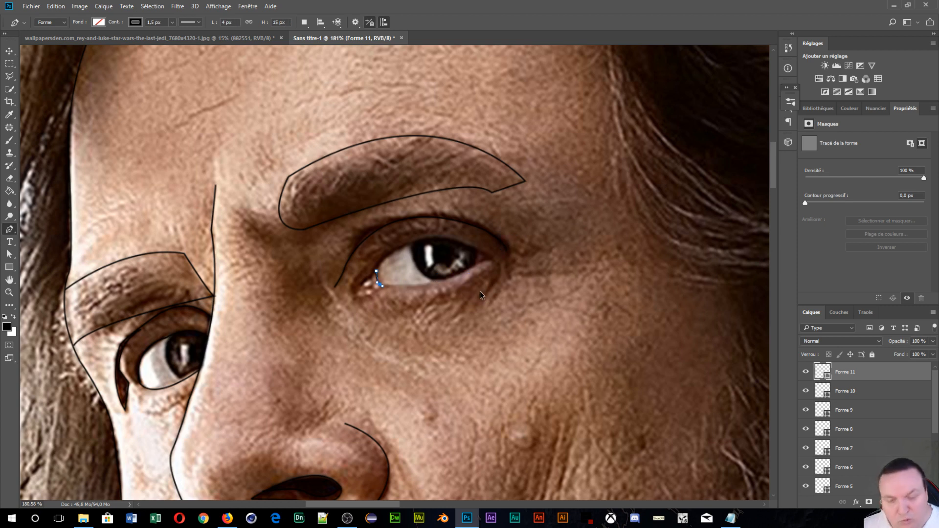
scroll(482, 292, "up", 2)
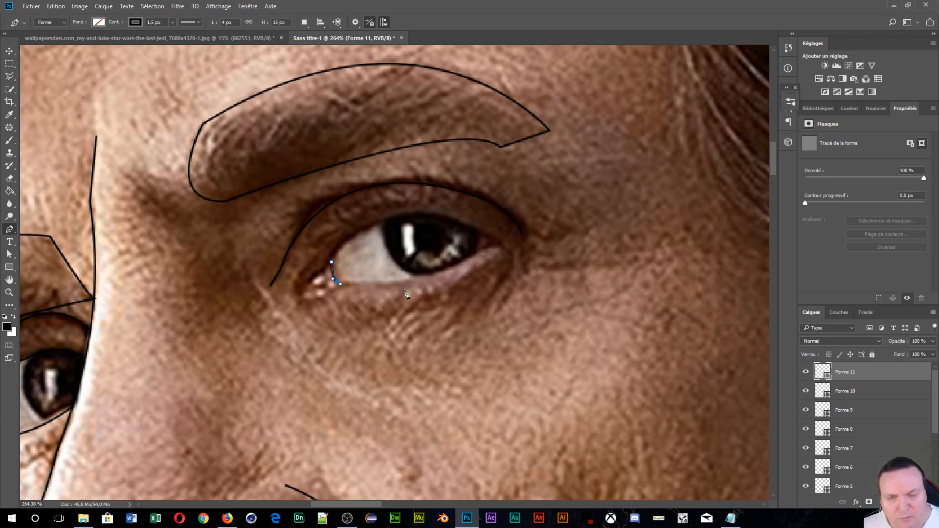
left_click_drag(458, 265, 493, 244)
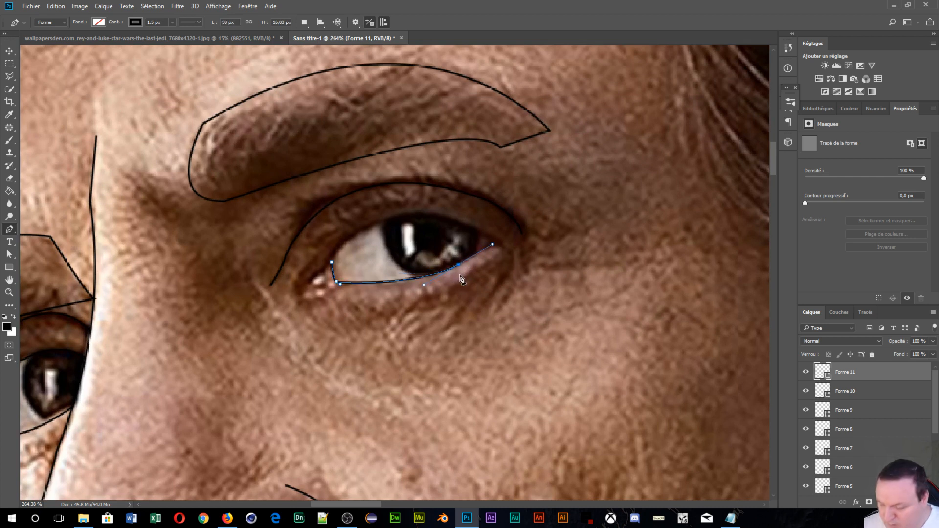
left_click(459, 266)
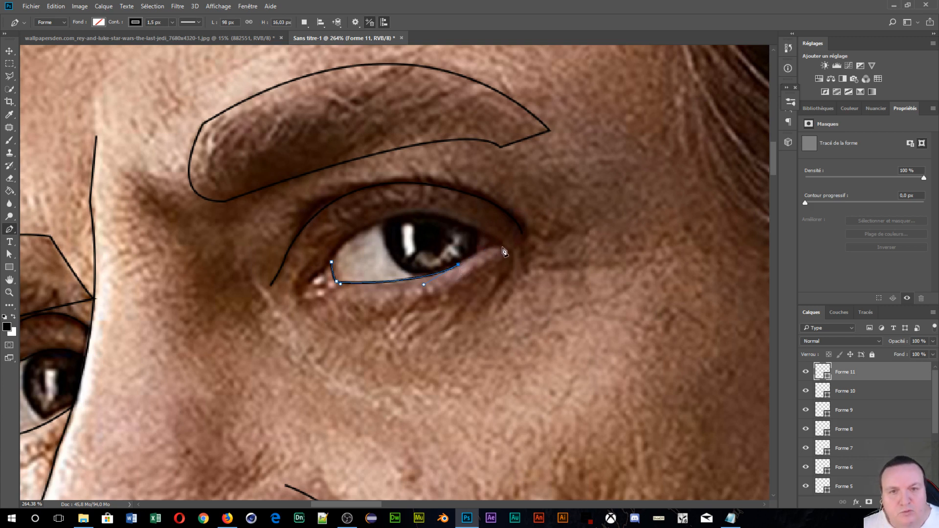
left_click_drag(503, 247, 523, 251)
left_click_drag(332, 263, 264, 362)
key("Escape")
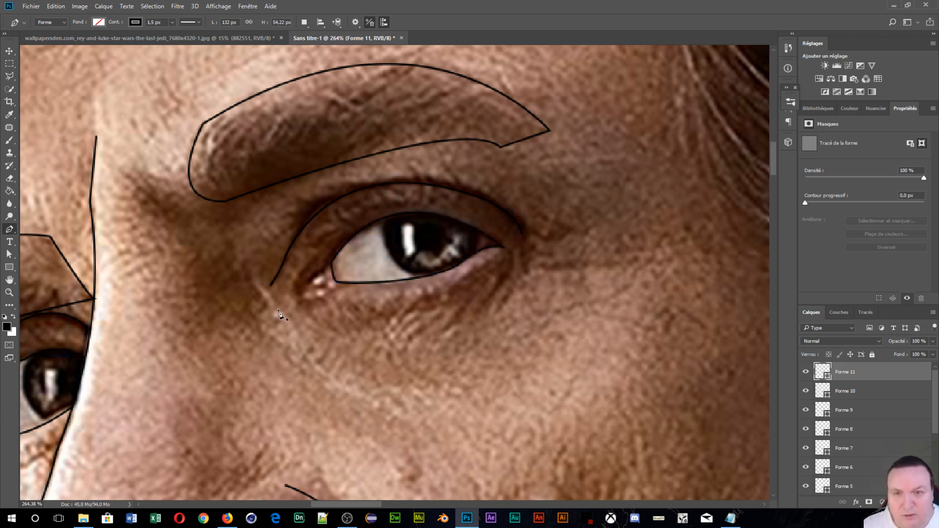
- Outline the narrow strip at the near eye's inner corner with a closed Pen path about 12 x 19 px, adjoining the eye opening
left_click(331, 263)
left_click(322, 271)
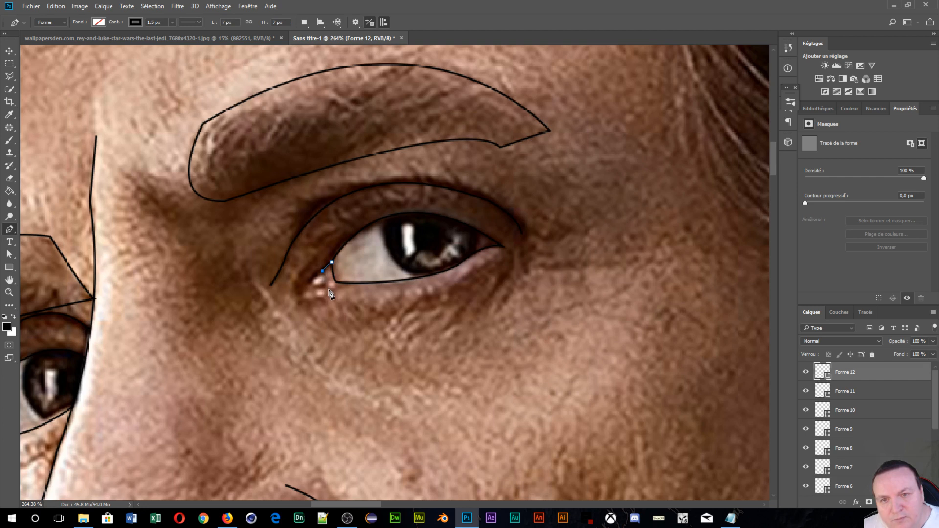
left_click(327, 286)
left_click(338, 284)
left_click(331, 263)
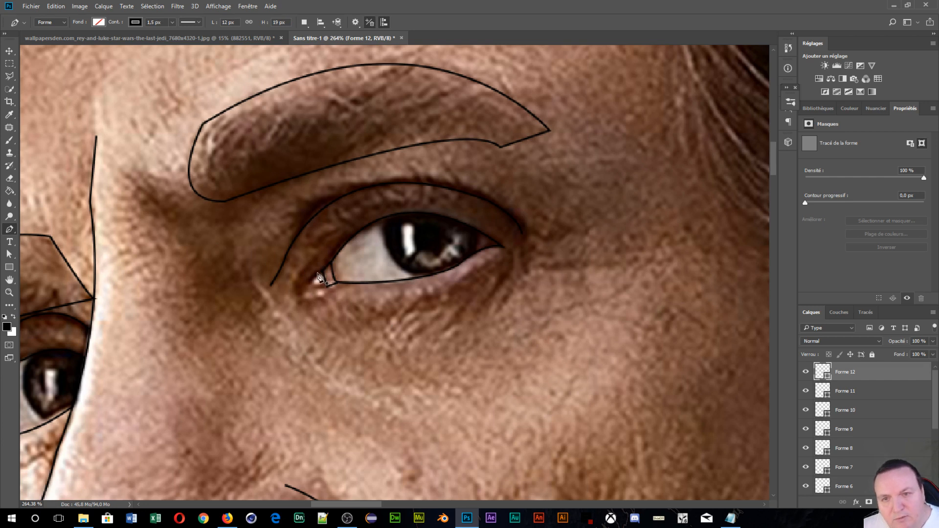
- Outline the tear duct beside the inner corner strip with a new Pen path about 13 x 12 px
left_click(322, 270)
left_click(314, 284)
left_click(326, 287)
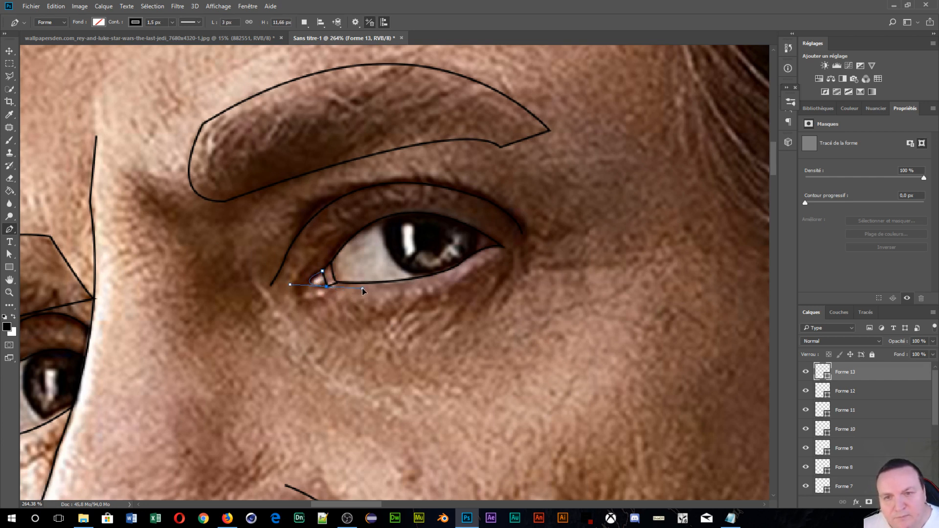
key("Escape")
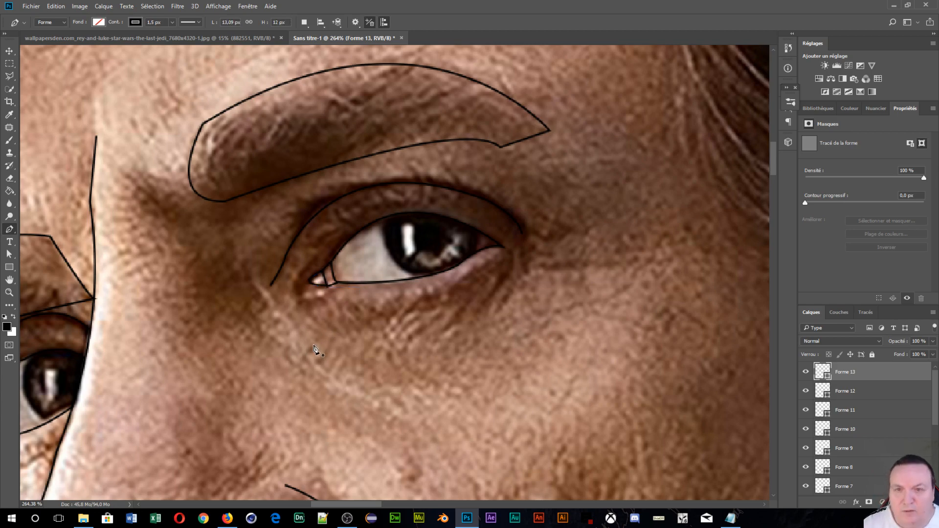
- Start a new Pen path on the larger cheek mole with a curve about 32 x 18 px along its lower edge
scroll(336, 313, "down", 1, "alt")
scroll(335, 313, "down", 3, "alt")
scroll(336, 332, "down", 2, "alt")
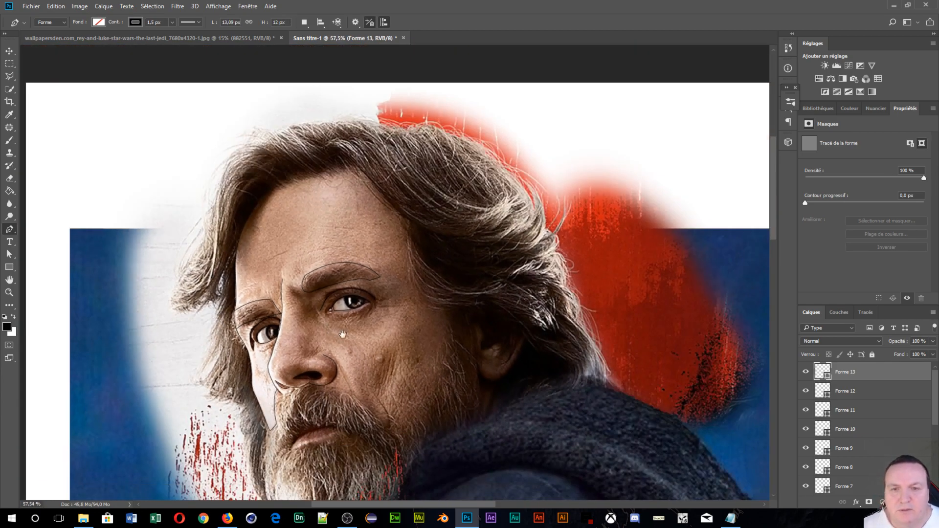
scroll(378, 381, "up", 9, "alt")
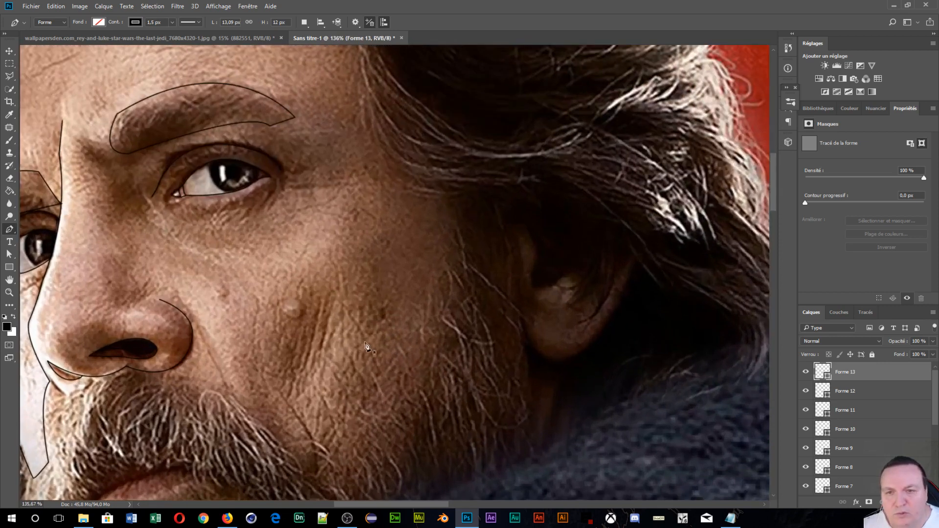
scroll(301, 331, "up", 5, "alt")
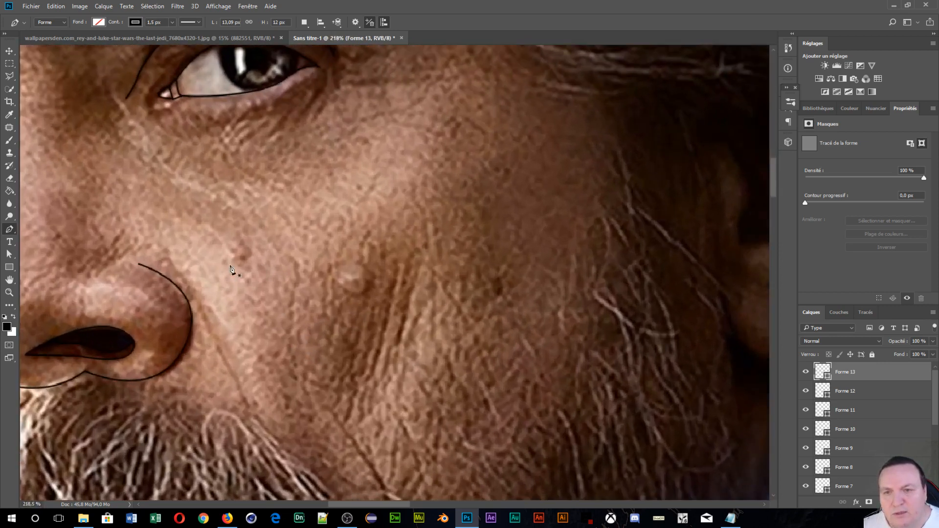
left_click(339, 283)
left_click_drag(373, 282, 387, 237)
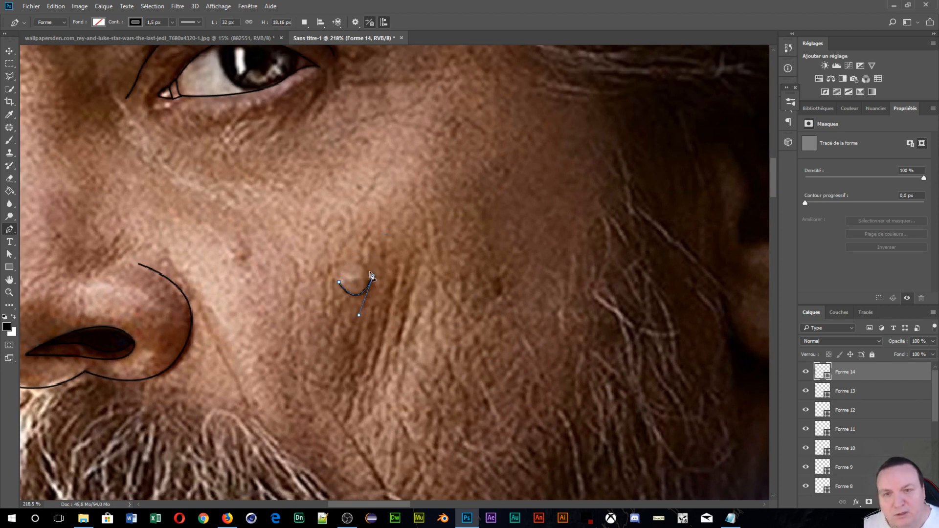
left_click(361, 265)
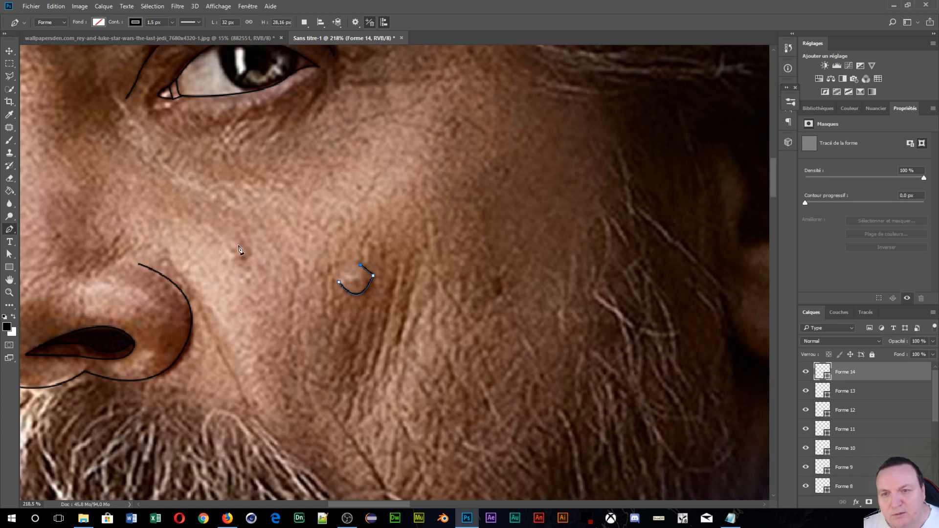
left_click(227, 256)
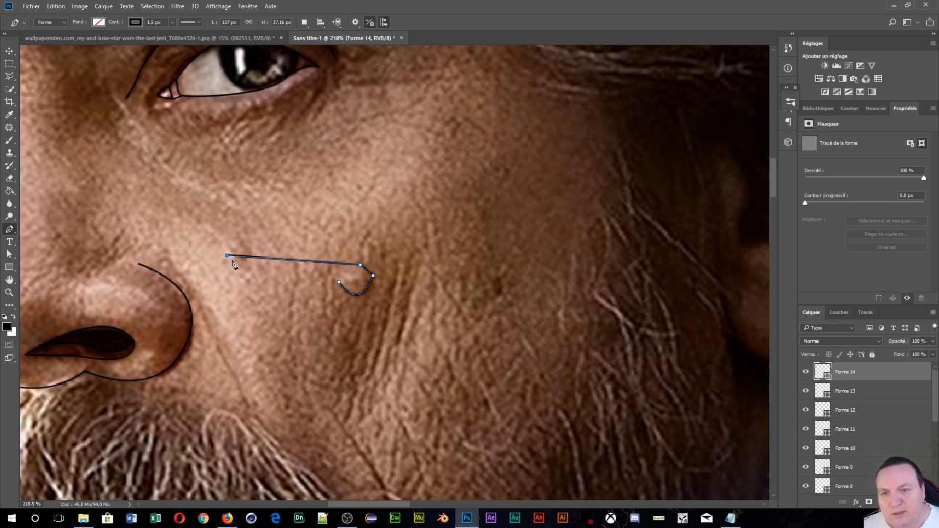
key("ctrl+z")
key("Escape")
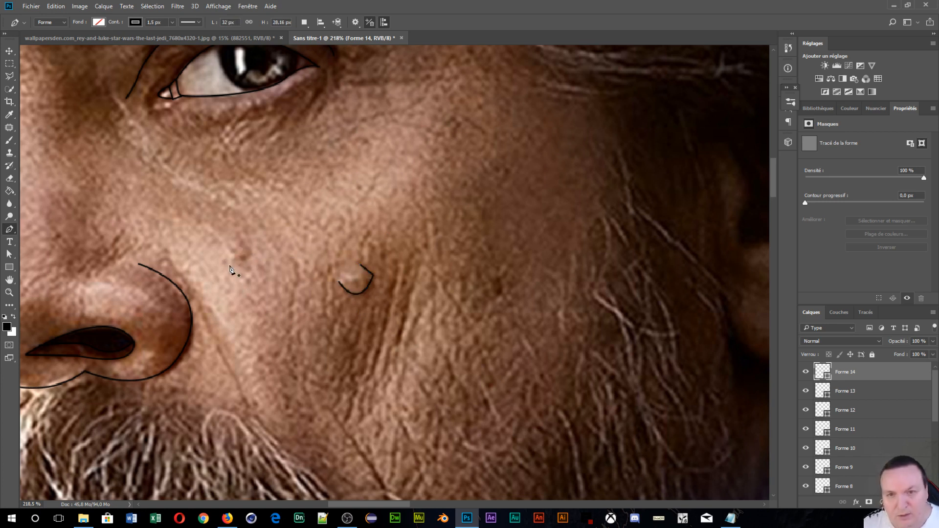
key("ctrl+alt+z")
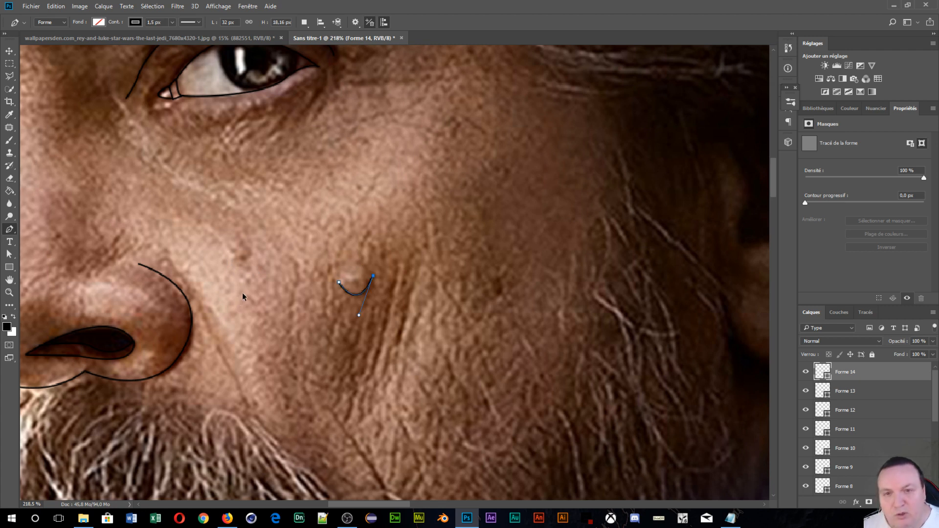
left_click(361, 319, "ctrl")
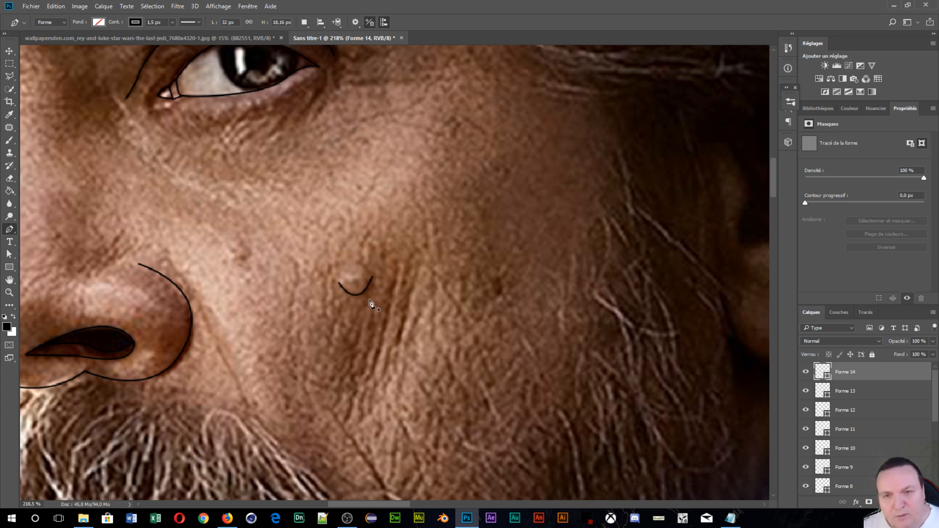
key("ctrl+z")
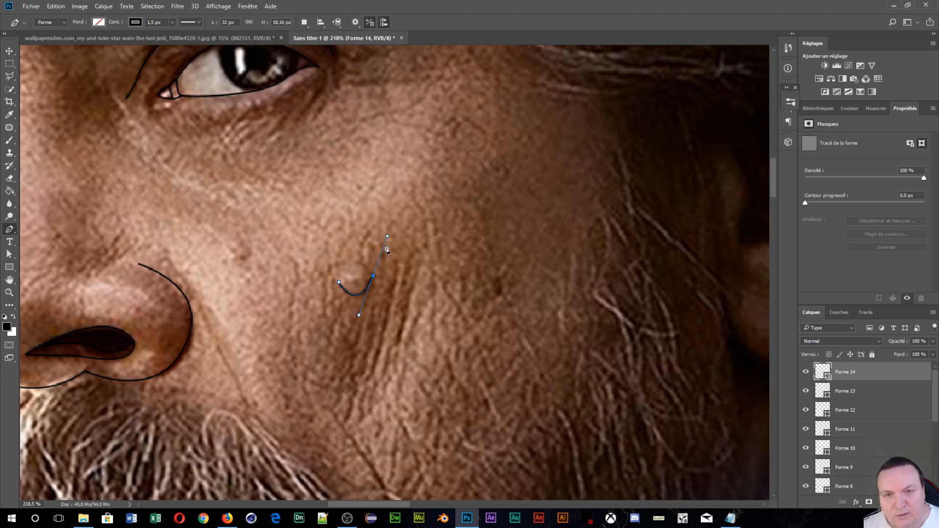
- Tighten the larger mole's lower curve, extend it around the upper edge and finish it as an open path about 28 x 31 px
left_click_drag(386, 238, 367, 288)
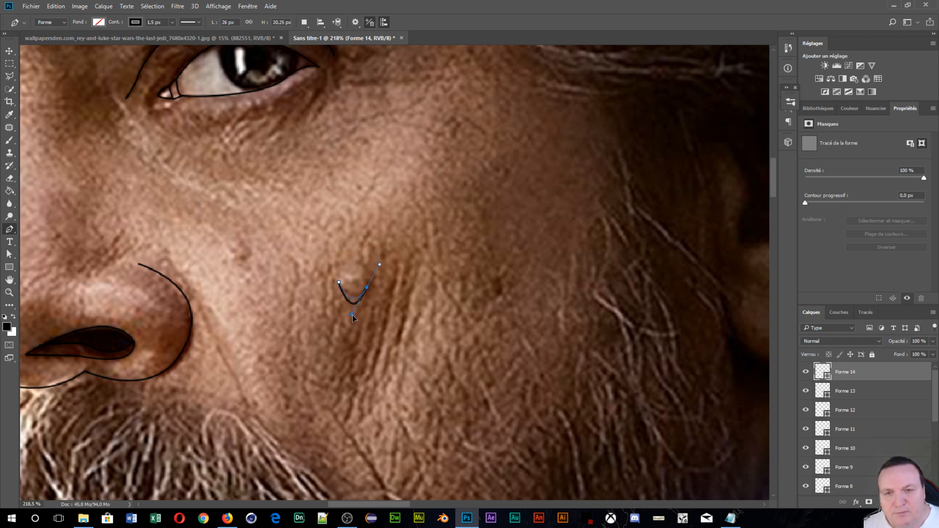
left_click_drag(351, 310, 350, 310)
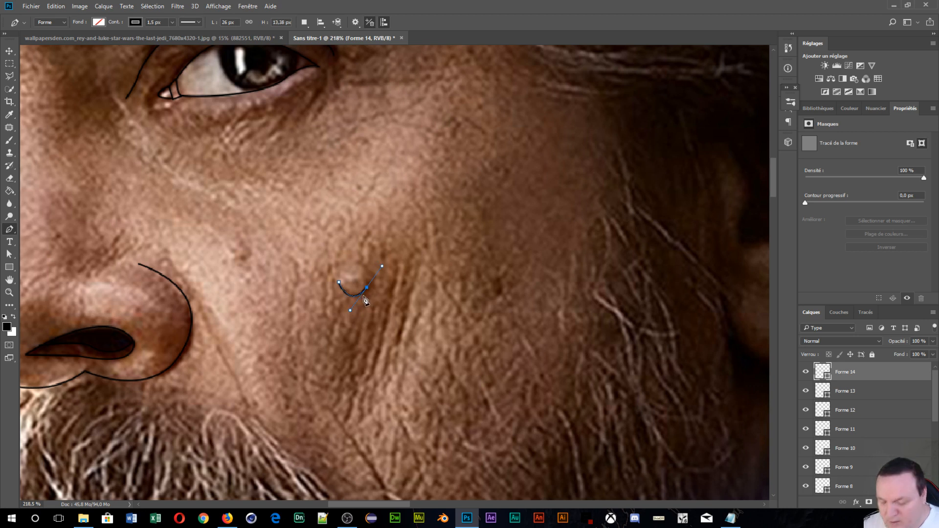
left_click(367, 289, "alt")
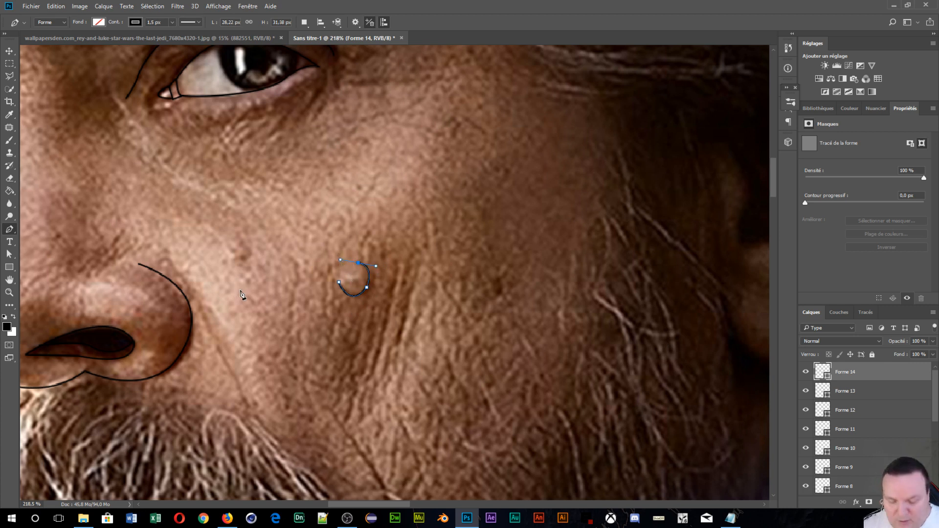
key("Escape")
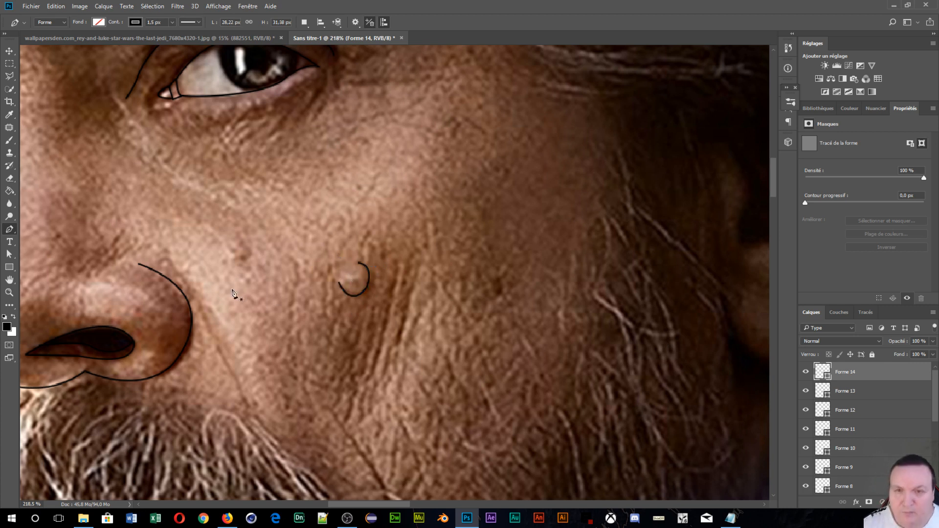
- Trace the small mole beside the nose with a new open Pen path about 19 x 8 px
left_click(225, 254)
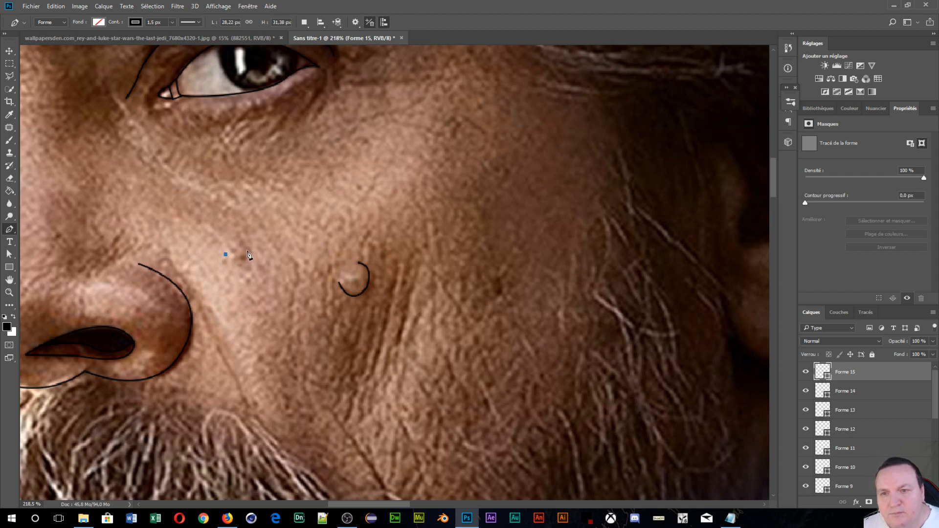
left_click_drag(245, 249, 249, 248)
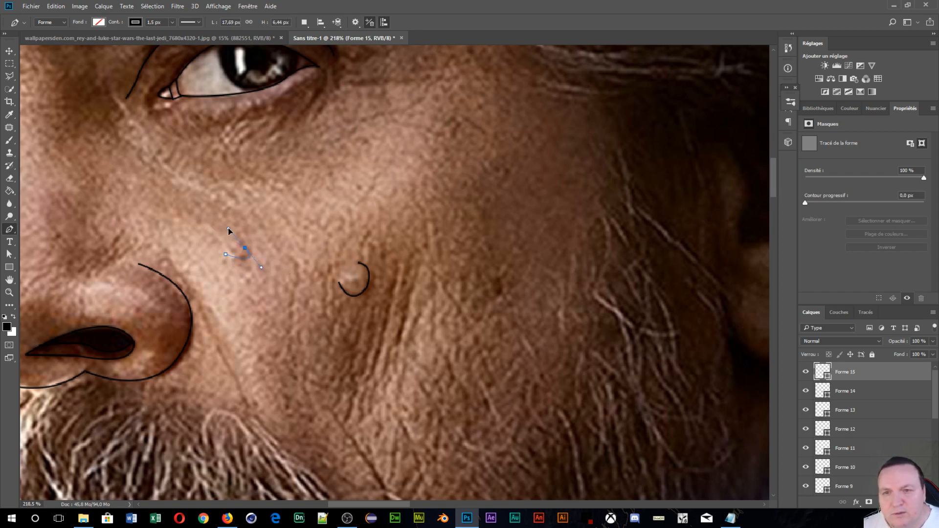
left_click_drag(240, 230, 240, 234)
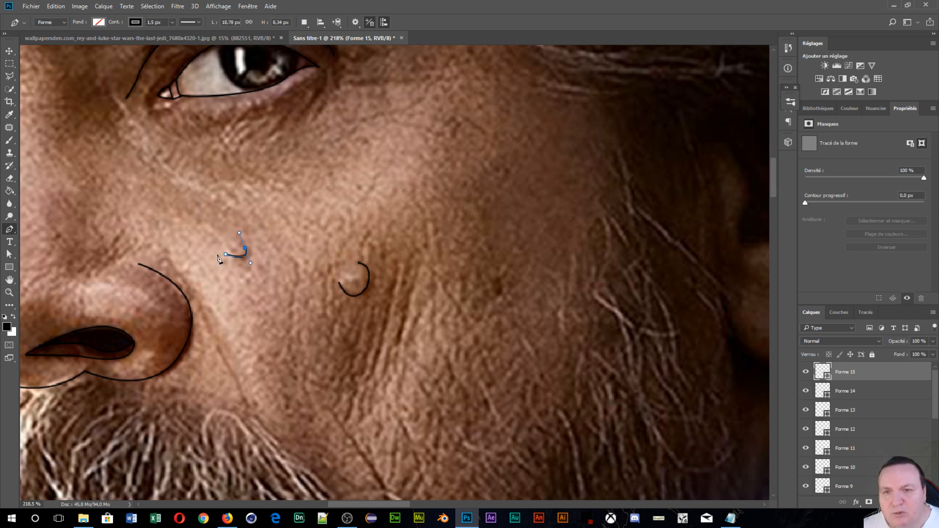
key("Escape")
- Trace the forehead hairline with a new Pen path about 317 x 104 px, starting at the upper end of the face contour
scroll(281, 388, "down", 5)
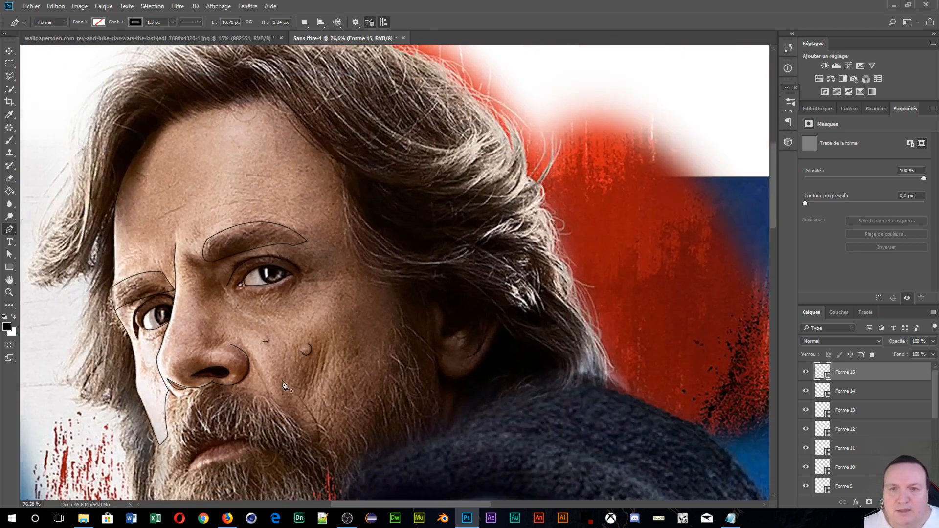
scroll(379, 365, "up", 3)
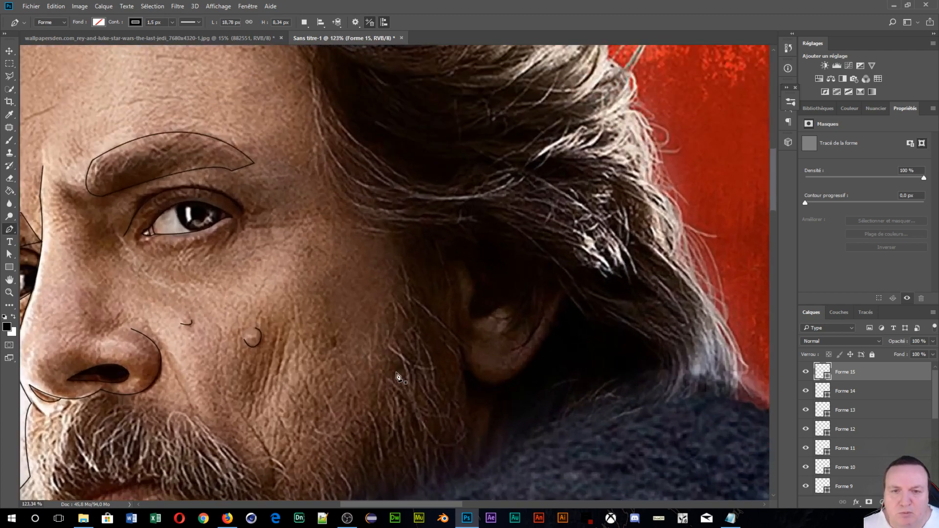
scroll(398, 378, "down", 3)
scroll(397, 378, "down", 3)
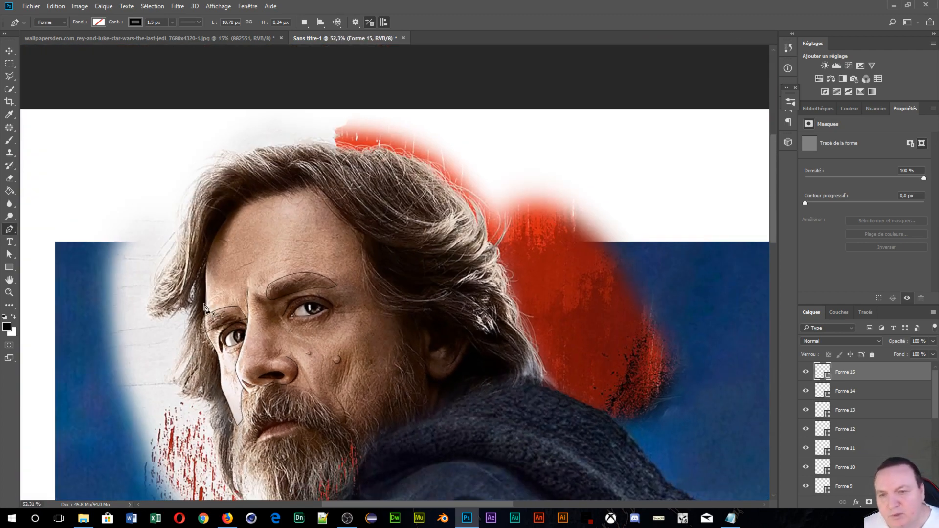
scroll(206, 307, "up", 4)
scroll(206, 307, "up", 3)
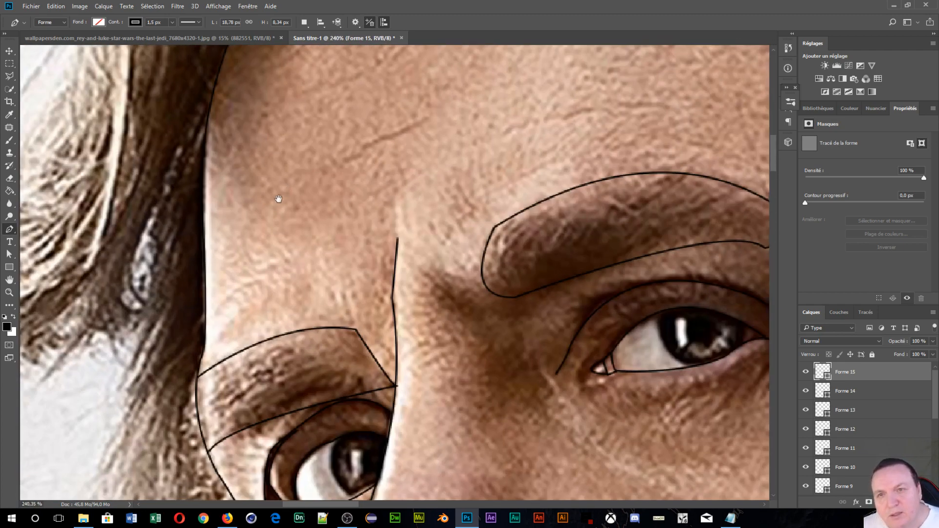
scroll(277, 195, "up", 2)
scroll(330, 266, "left", 3)
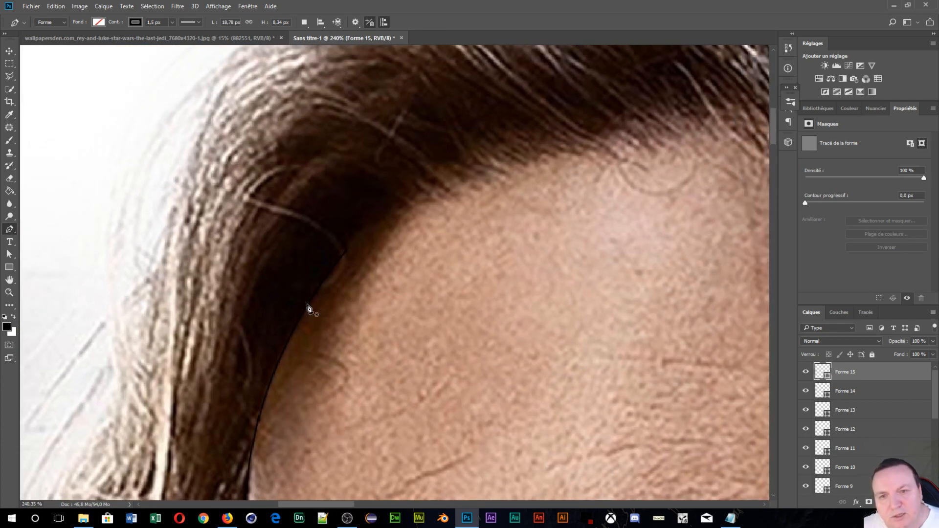
scroll(338, 274, "up", 5)
scroll(343, 277, "down", 2)
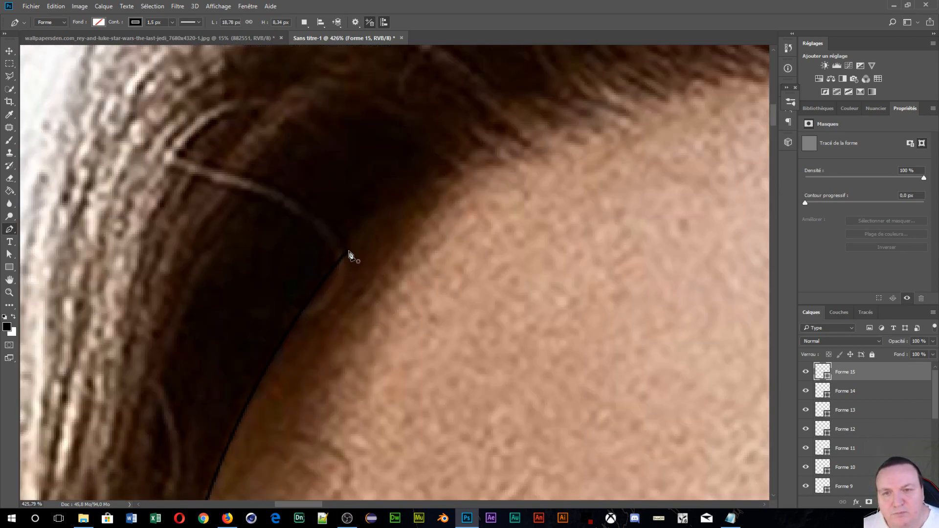
left_click(349, 254)
scroll(566, 216, "down", 5)
scroll(335, 262, "up", 2)
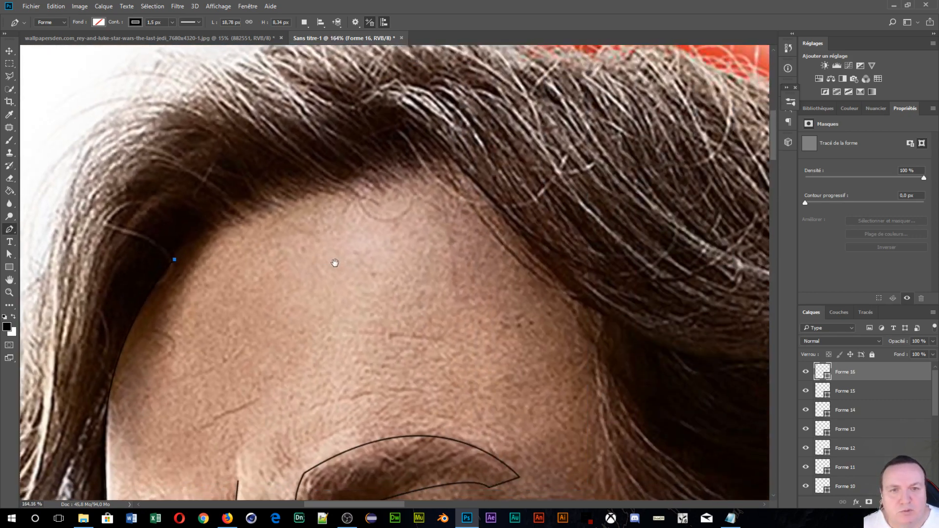
left_click_drag(335, 263, 314, 255)
left_click_drag(370, 169, 512, 154)
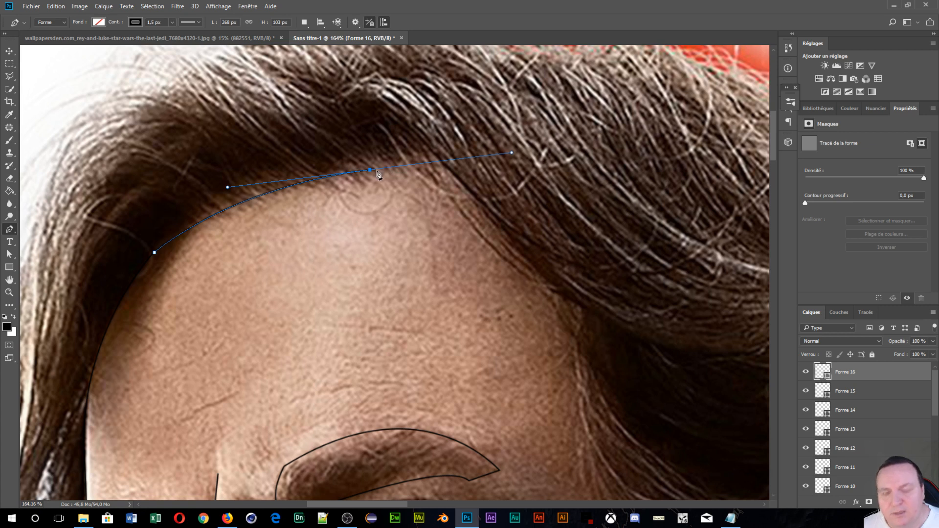
left_click(370, 171, "alt")
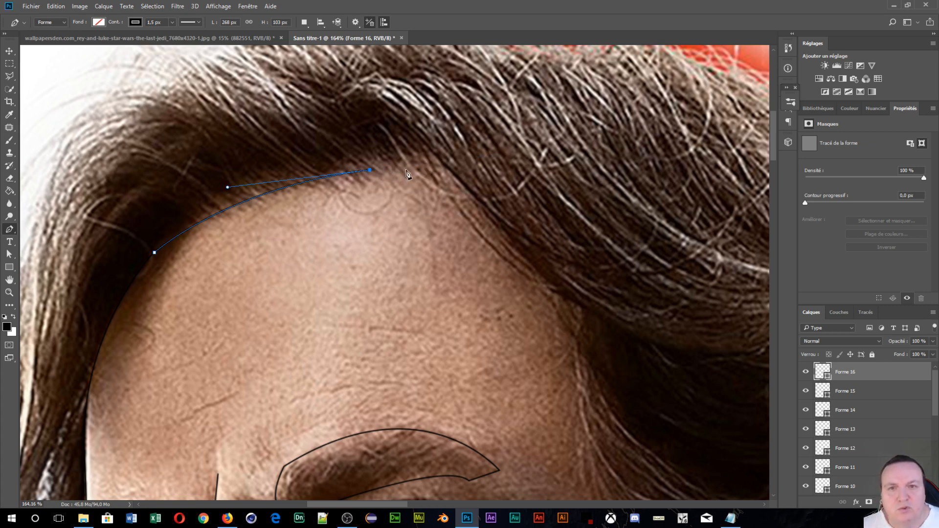
left_click(409, 170)
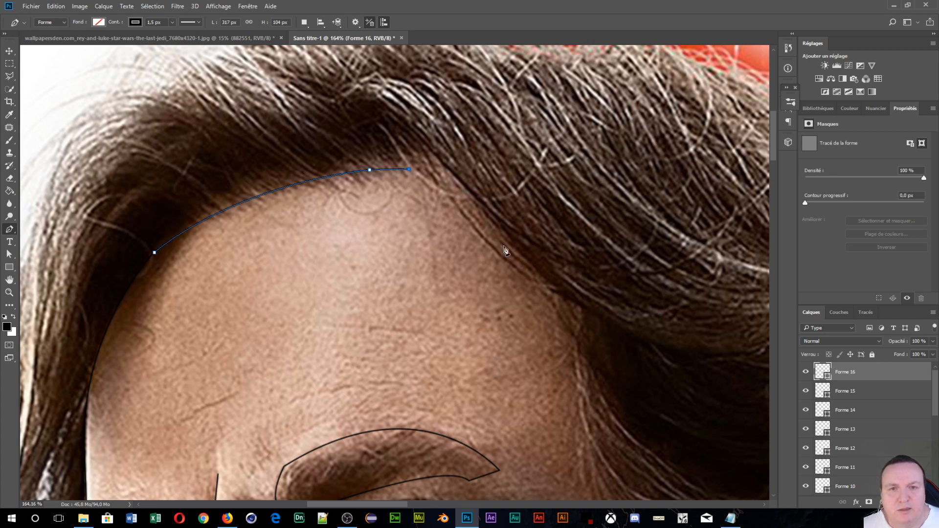
- Continue the hairline path down the near side of the forehead to the temple, reaching about 524 x 208 px overall
left_click_drag(446, 199, 453, 199)
left_click_drag(537, 284, 473, 214)
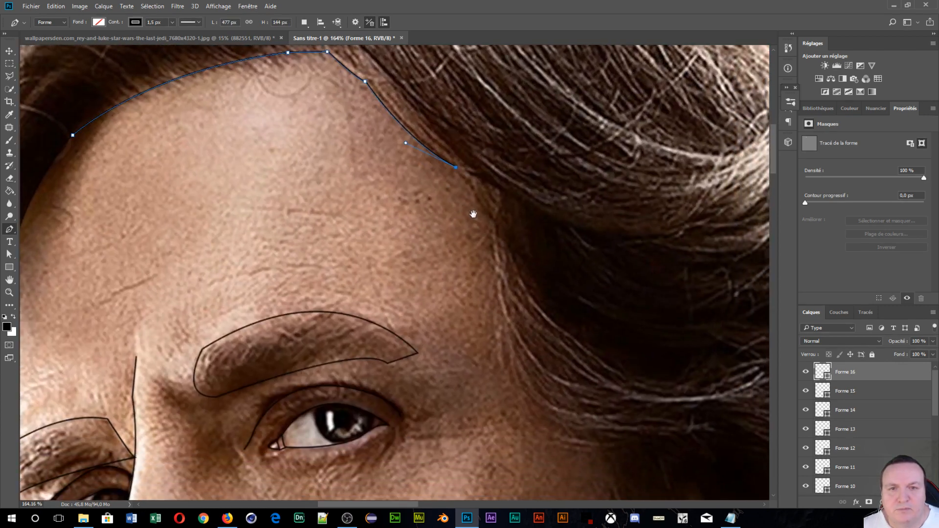
left_click(494, 219)
- Curve the path from the temple along the hair to the sideburn in front of the ear, reaching about 662 x 500 px overall
left_click_drag(517, 332, 424, 202)
scroll(424, 202, "down", 3)
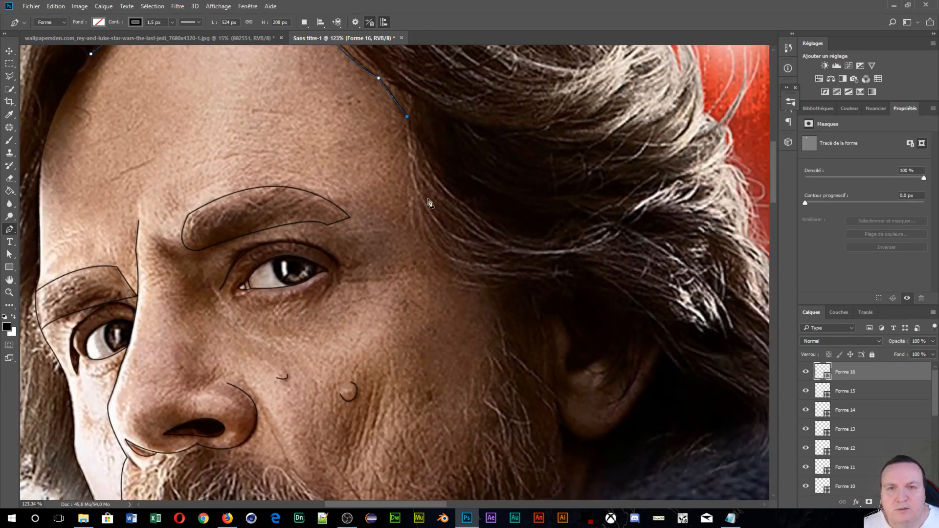
left_click_drag(481, 288, 574, 299)
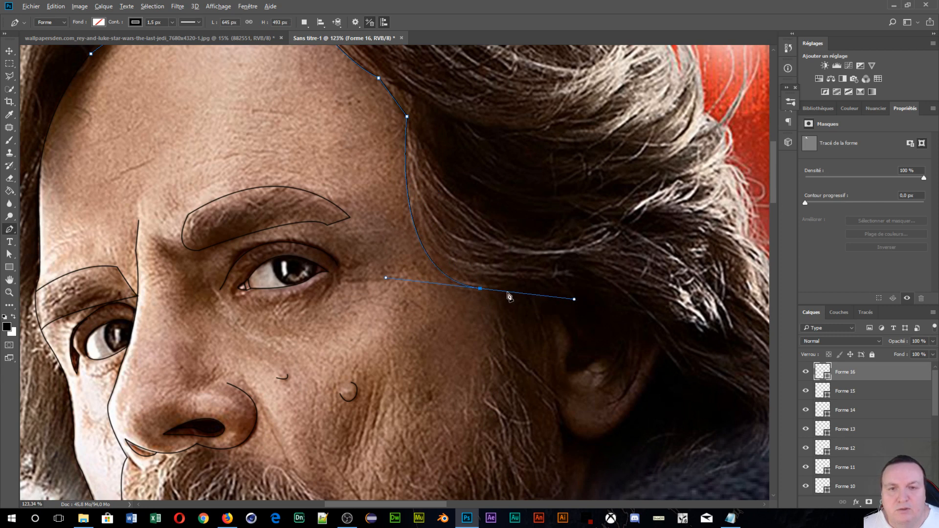
left_click(484, 290, "alt")
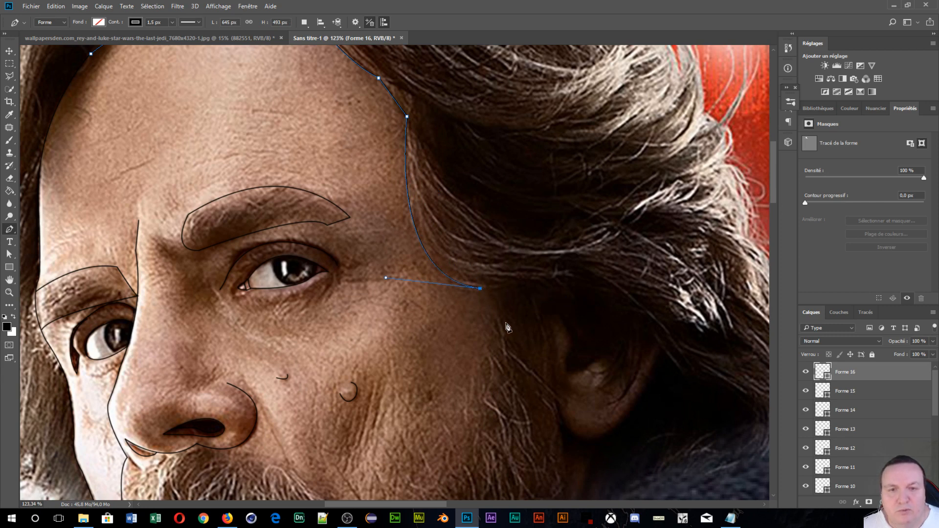
left_click(490, 293)
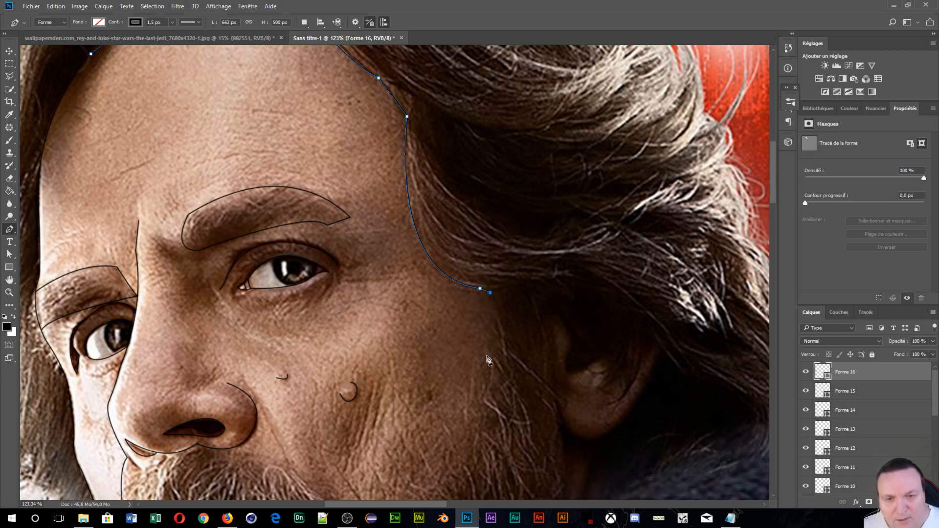
- Continue the hairline path down the cheek-beard boundary and along the moustache to below the nose, reaching about 662 x 903 px overall
left_click_drag(486, 368, 519, 239)
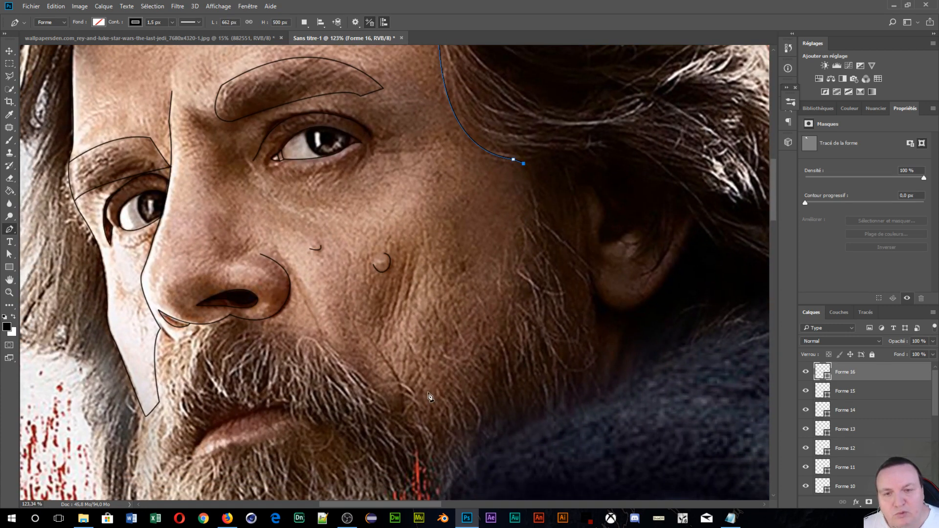
left_click_drag(385, 383, 317, 404)
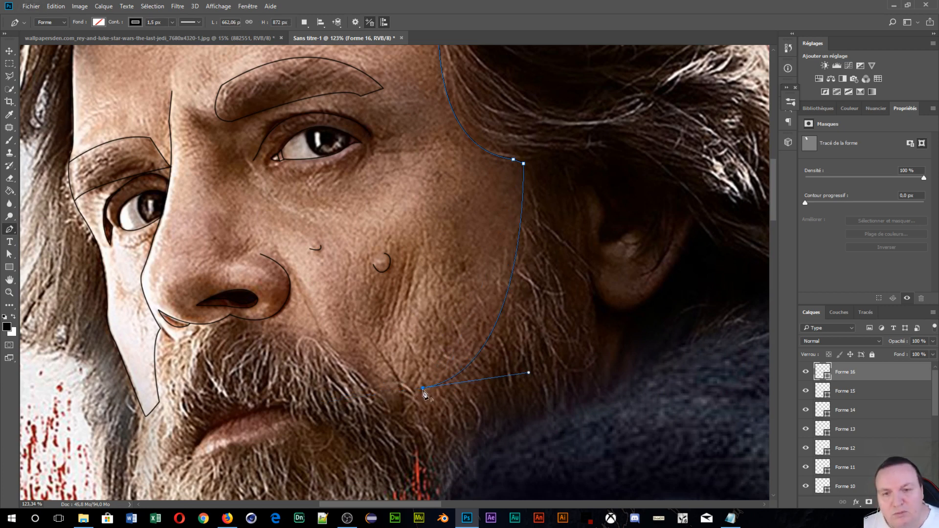
left_click(394, 382)
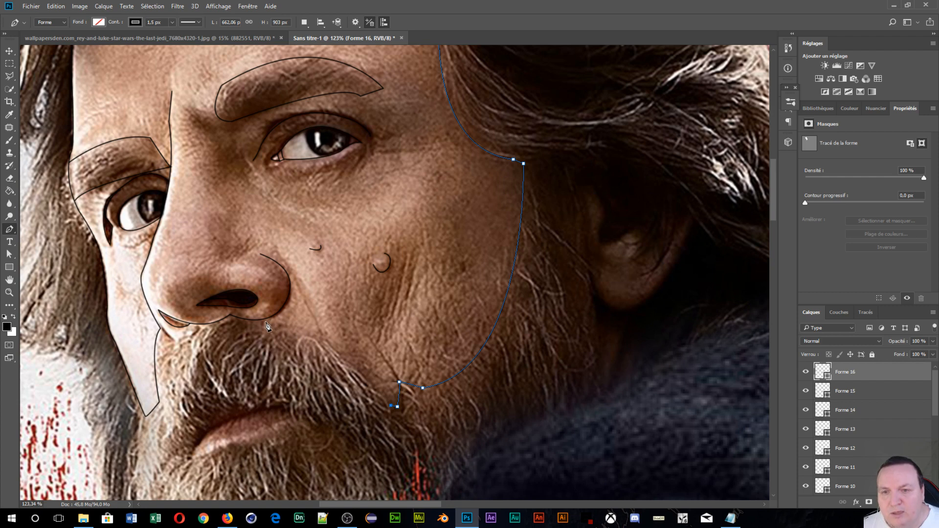
left_click_drag(257, 322, 200, 320)
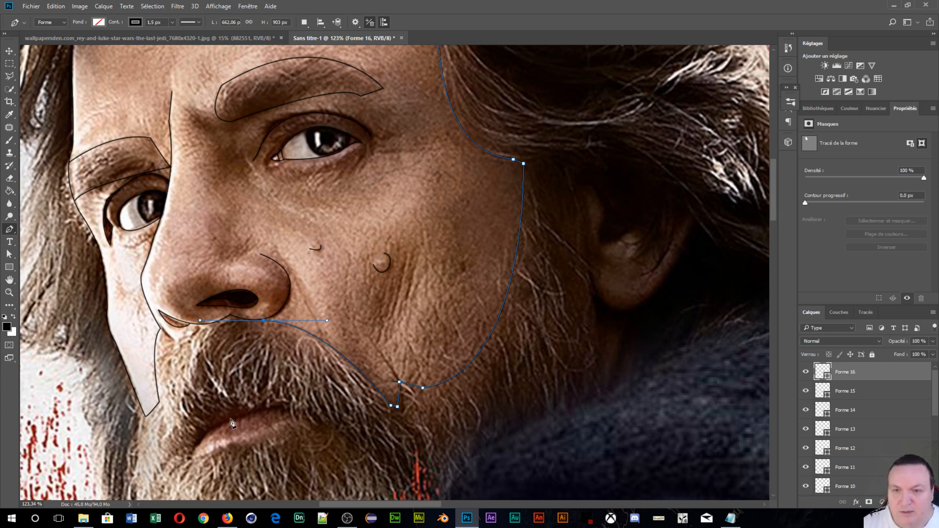
key("Escape")
- Trace the earlobe and the ear's outer rear edge with a new Pen path about 182 x 182 px
scroll(620, 311, "down", 2, "alt")
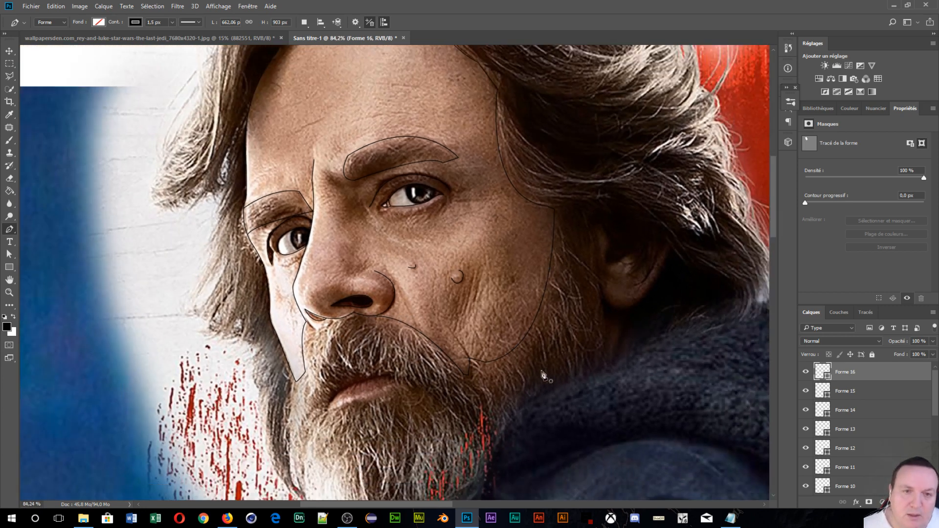
scroll(543, 376, "up", 5, "alt")
left_click_drag(487, 383, 185, 525)
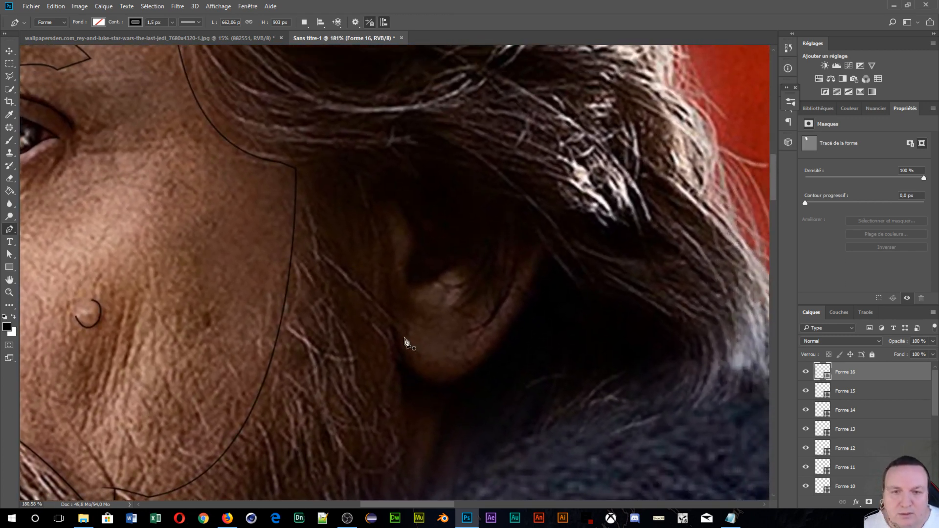
left_click(386, 271)
left_click_drag(453, 384, 520, 367)
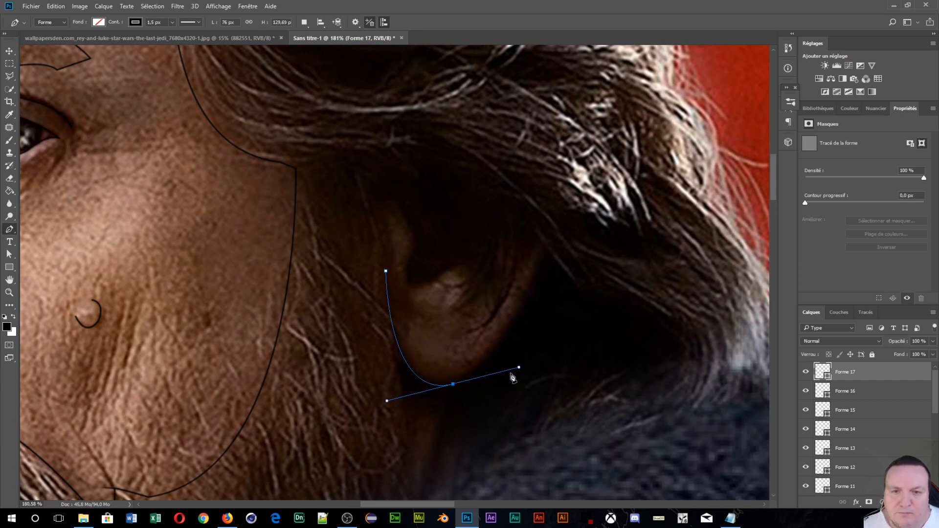
left_click(453, 385, "alt")
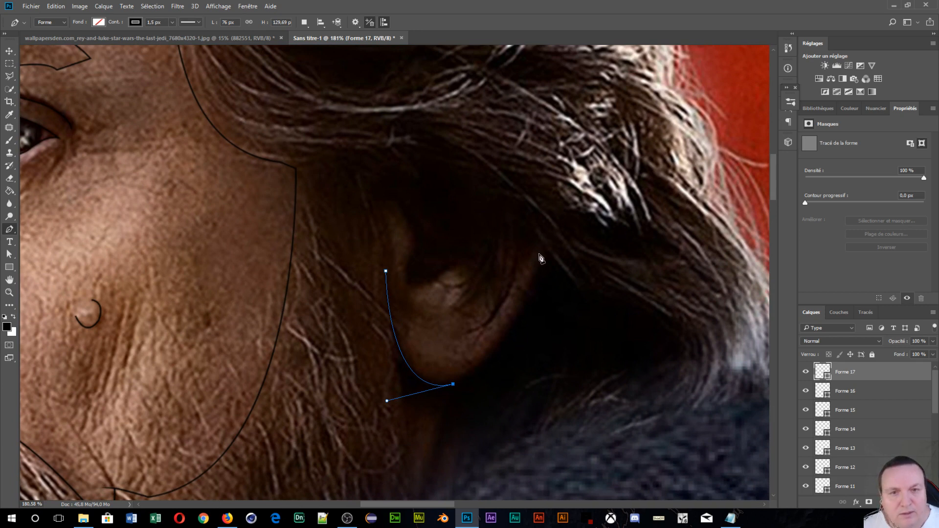
left_click_drag(547, 248, 567, 157)
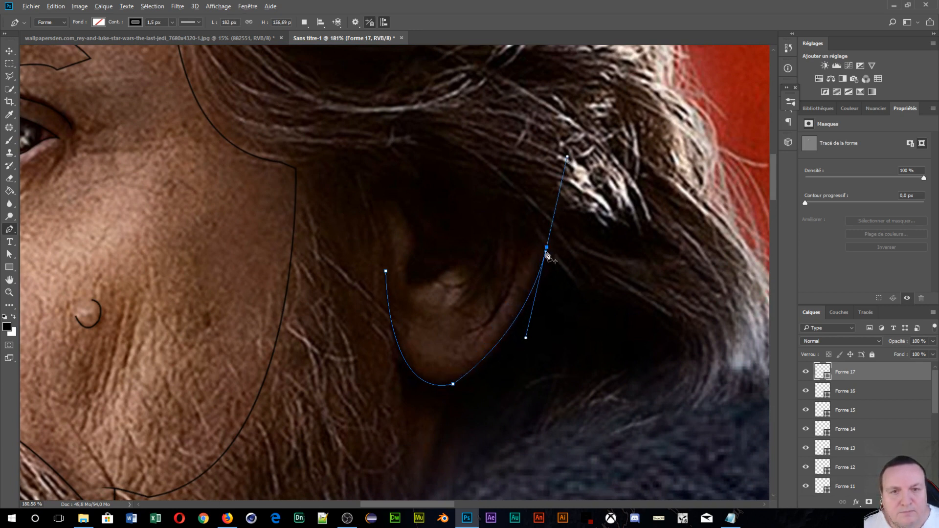
left_click_drag(547, 248, 522, 227)
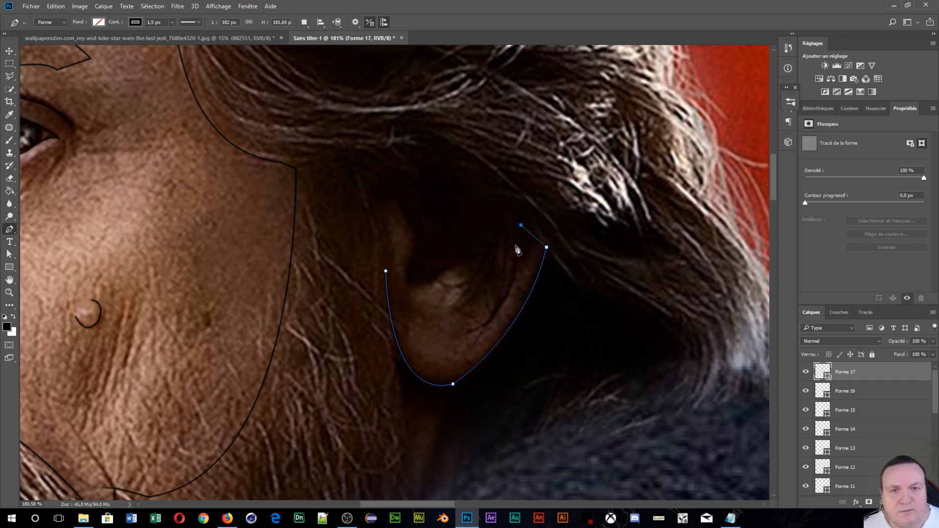
- Continue the ear path down the inner side of the rim and back up the adjacent fold with two curves
left_click_drag(468, 334, 409, 349)
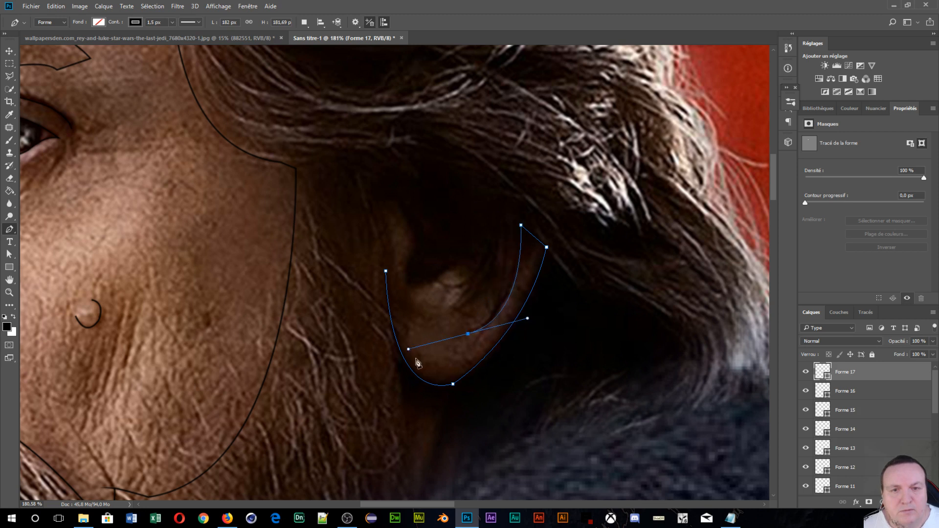
left_click(469, 334, "alt")
left_click_drag(503, 245, 495, 179)
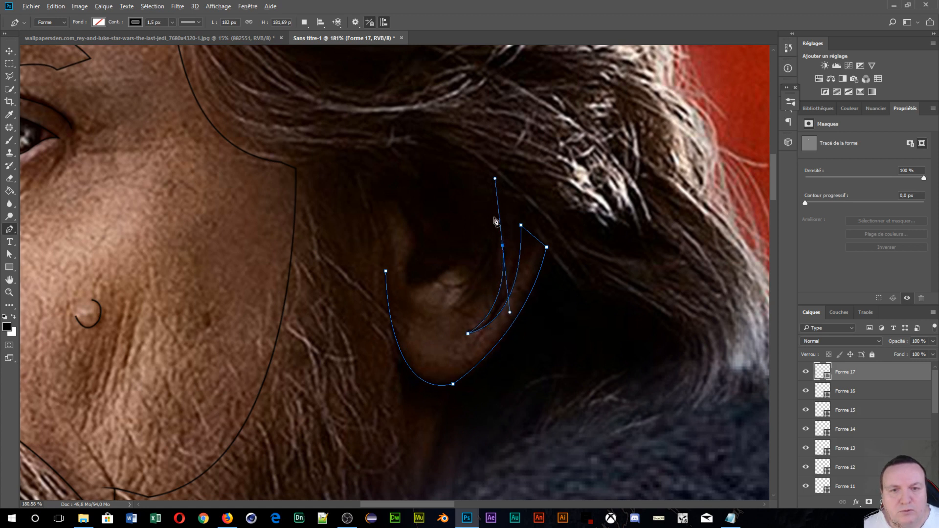
left_click(503, 246, "alt")
- Extend the ear path with narrow curves down, up and down again along the inner fold, ending above the lobe
left_click_drag(457, 313, 430, 317)
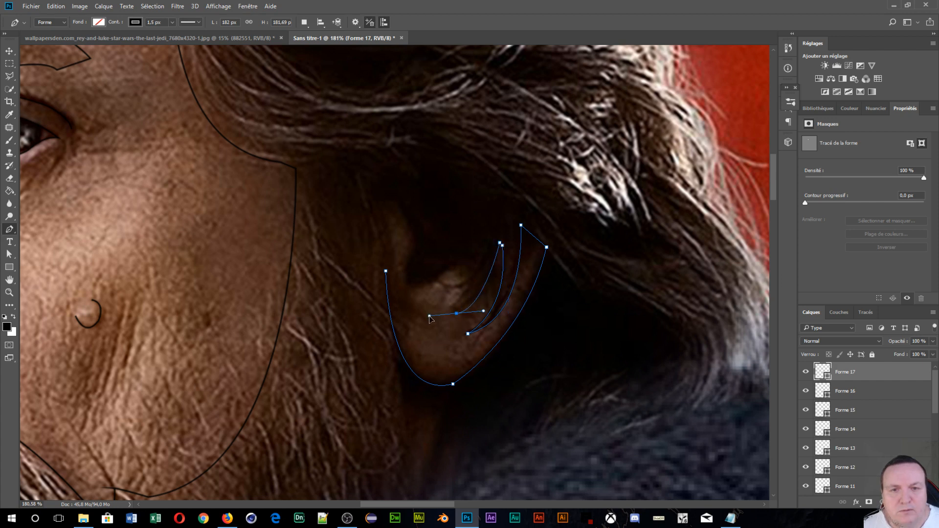
left_click(457, 313, "alt")
left_click_drag(495, 240, 504, 191)
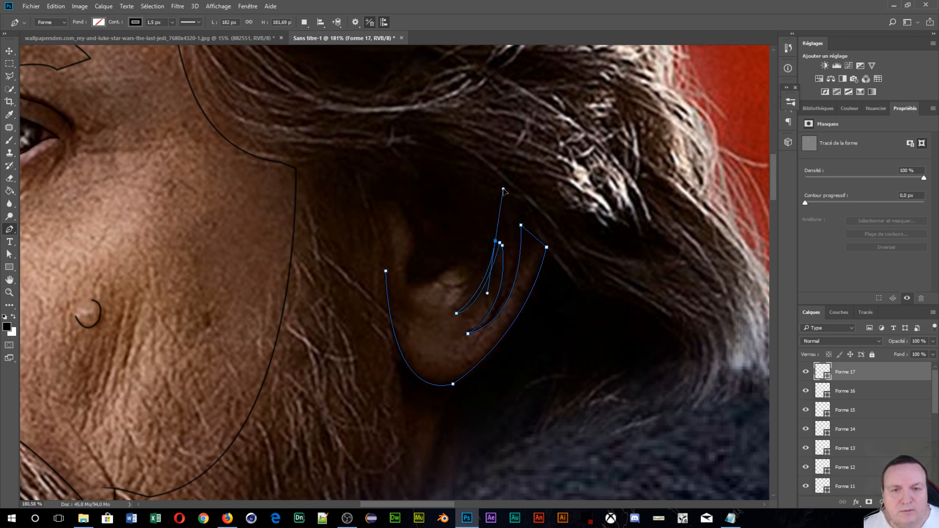
left_click(495, 242, "alt")
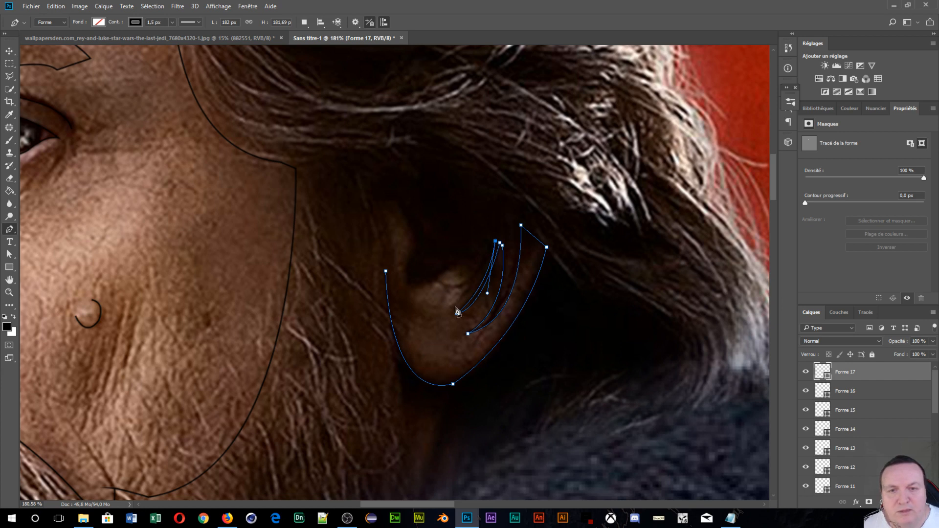
left_click_drag(455, 307, 442, 312)
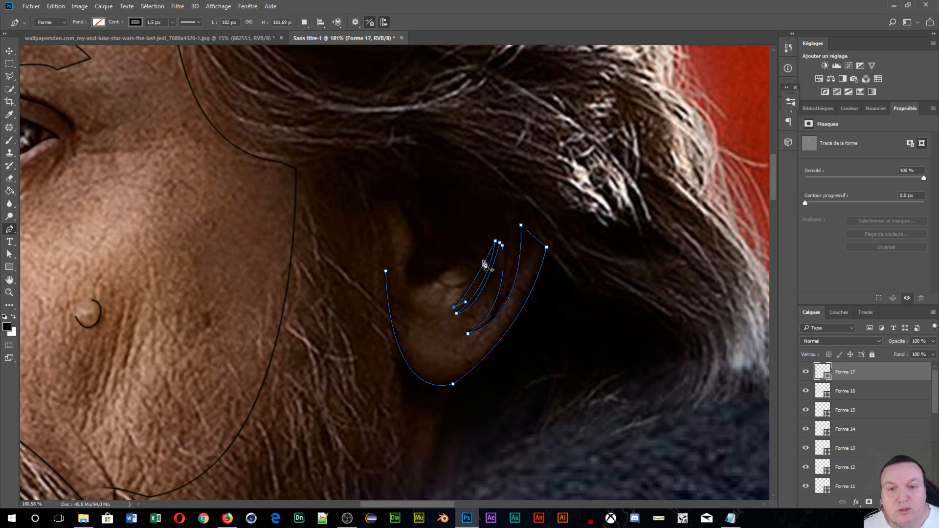
mouse_move(485, 261)
left_mouse_down()
mouse_move(485, 253)
mouse_move(480, 277)
left_mouse_up()
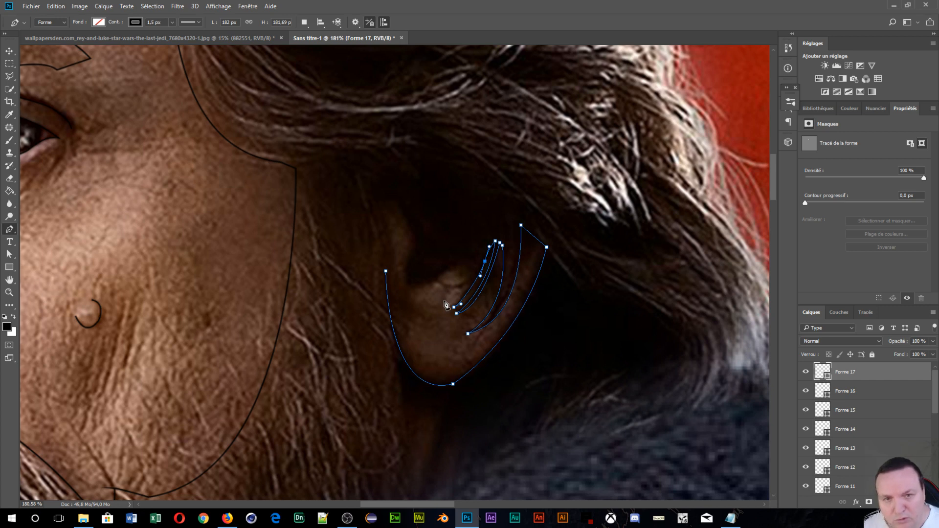
key("ctrl+z")
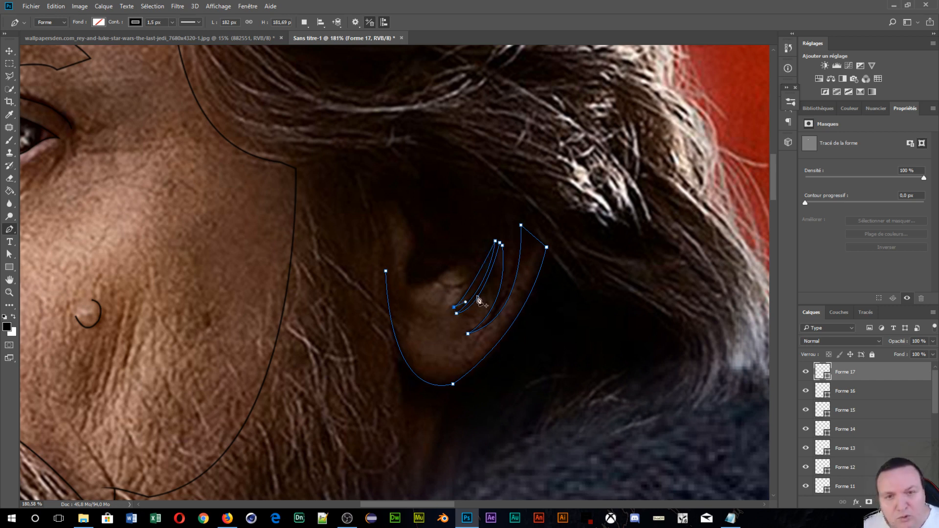
- Trace the ear's hollow and front edge and close the path at its starting anchor, about 192 x 205 px overall
mouse_move(473, 270)
left_mouse_down()
mouse_move(469, 246)
mouse_move(475, 281)
mouse_move(471, 272)
left_mouse_up()
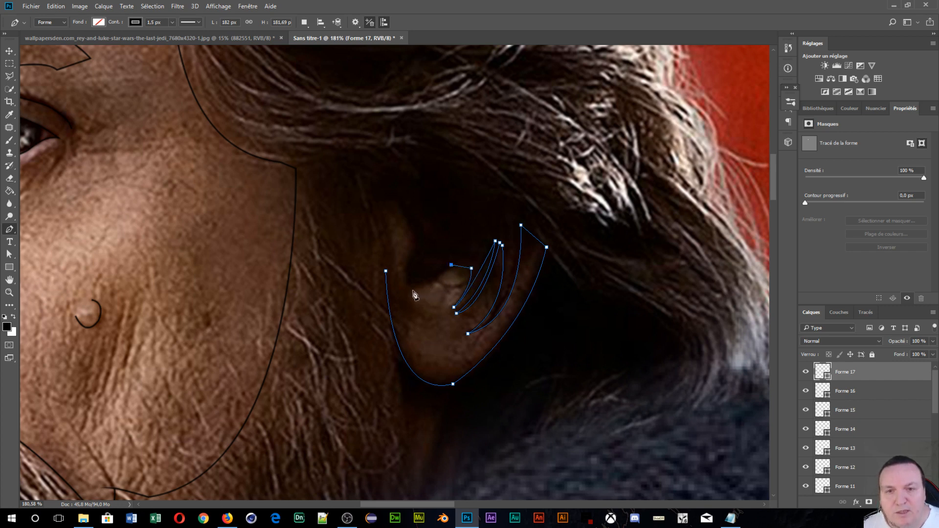
left_click_drag(415, 248, 445, 179)
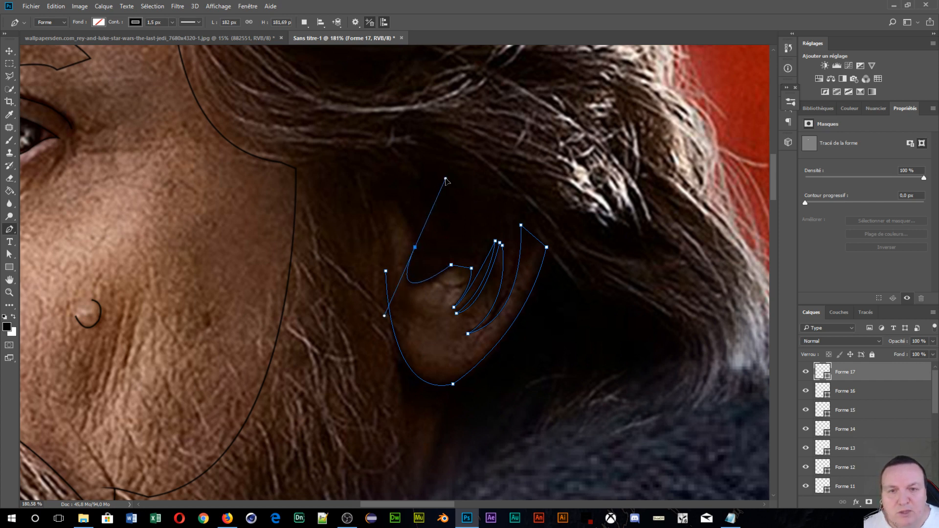
left_click(415, 248, "alt")
left_click(399, 205)
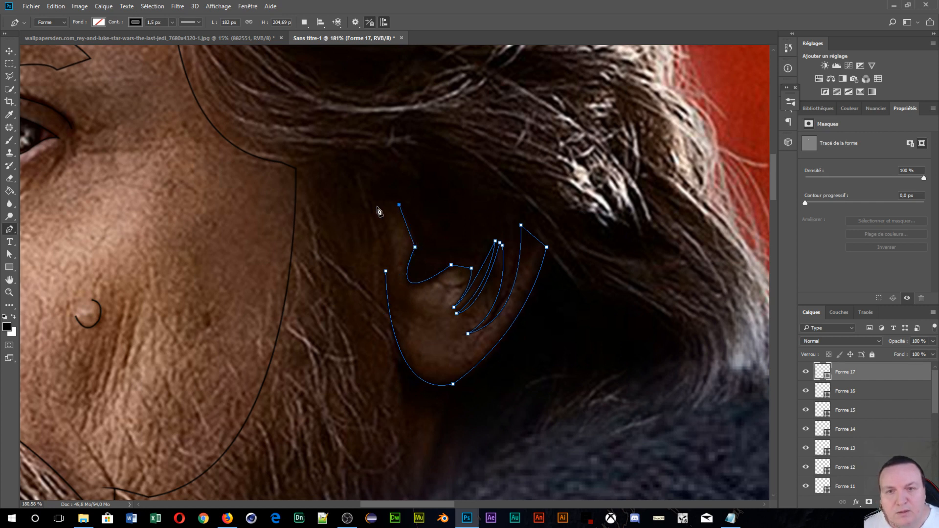
left_click(377, 205)
left_click_drag(386, 272, 381, 287)
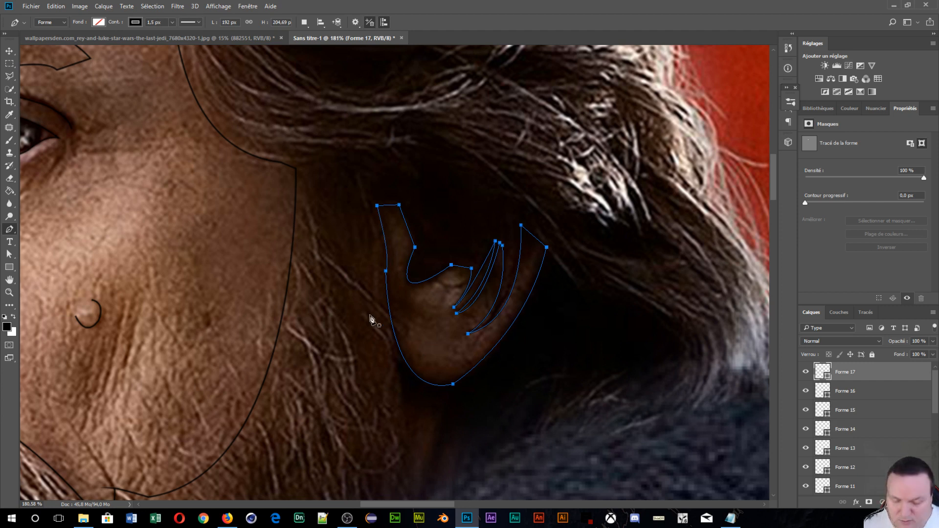
key("Return")
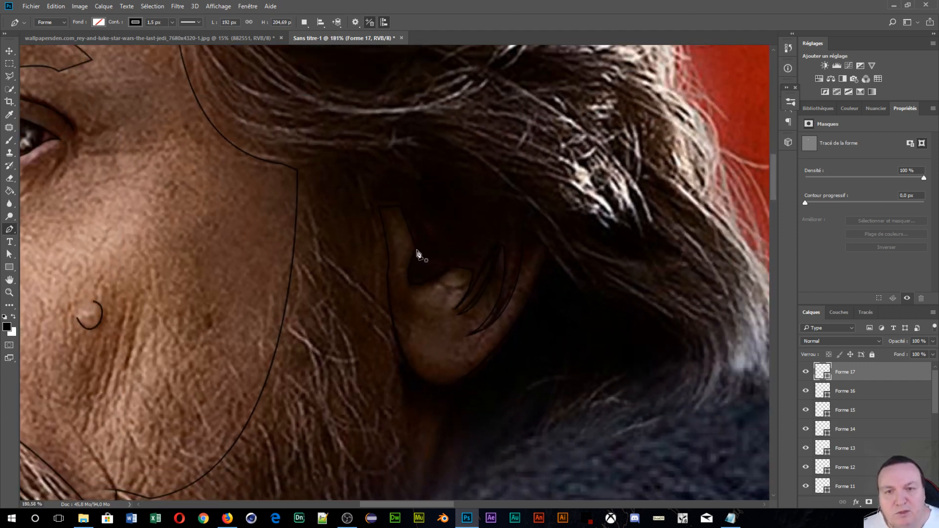
- Draw a small open Pen path about 65 x 22 px across the dark hollow inside the ear
left_click(474, 255)
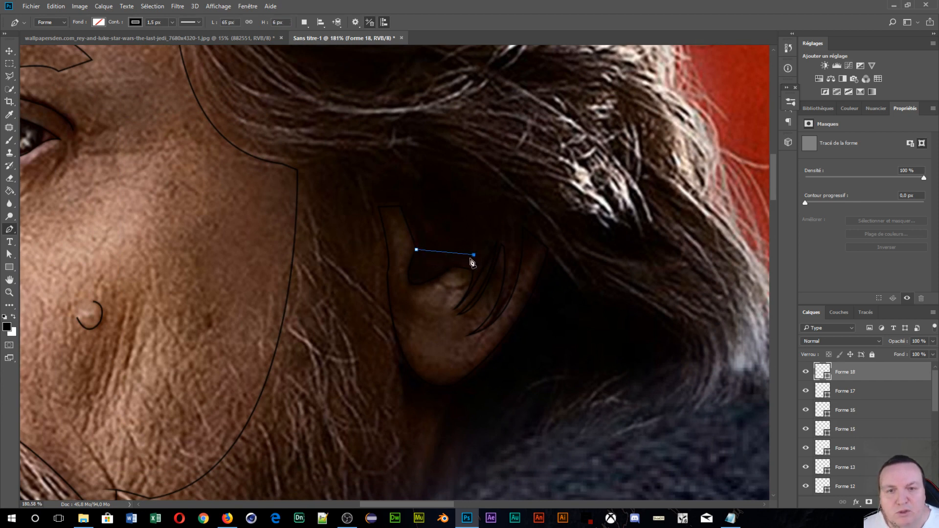
left_click(428, 256)
left_click(429, 268)
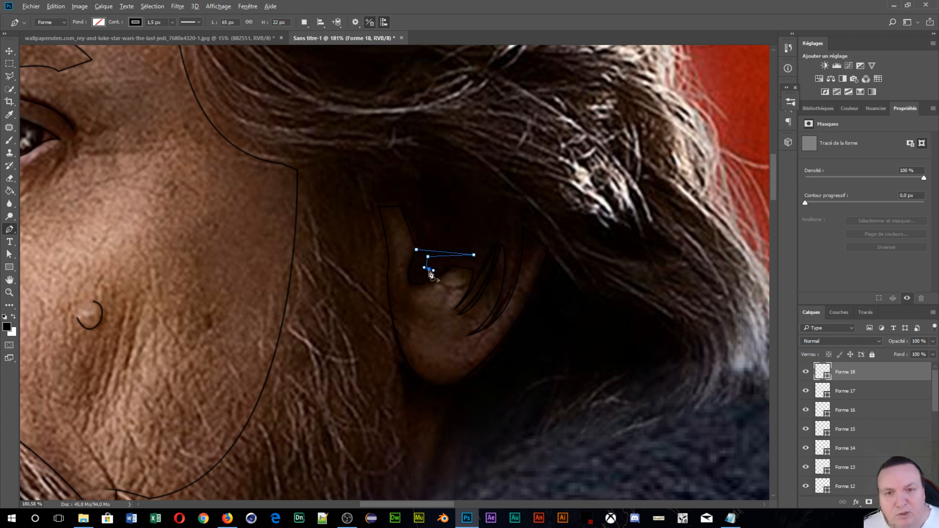
left_click(429, 270)
key("Return")
- Trace the lips with a new closed Pen path about 175 x 82 px
scroll(491, 300, "down", 5)
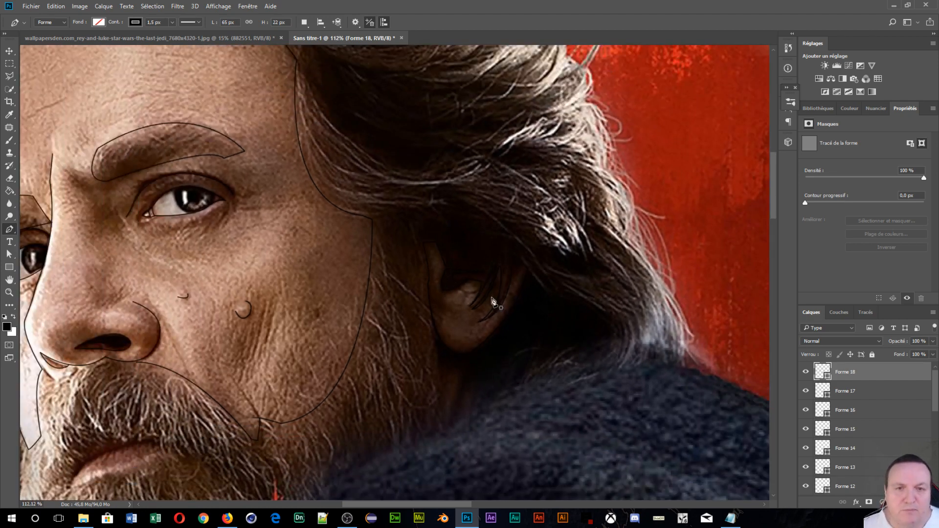
scroll(492, 299, "up", 5)
scroll(492, 299, "down", 6)
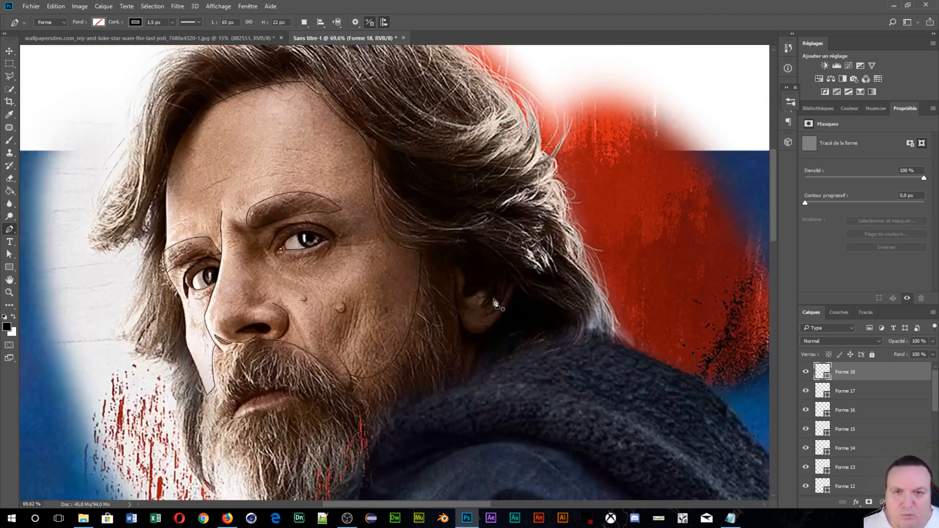
scroll(489, 128, "up", 4)
scroll(486, 125, "down", 2)
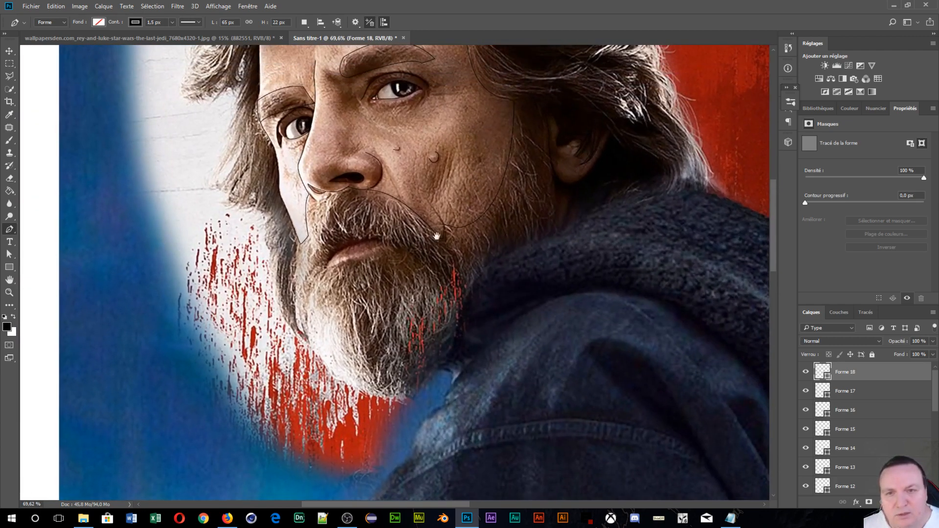
scroll(430, 274, "up", 5)
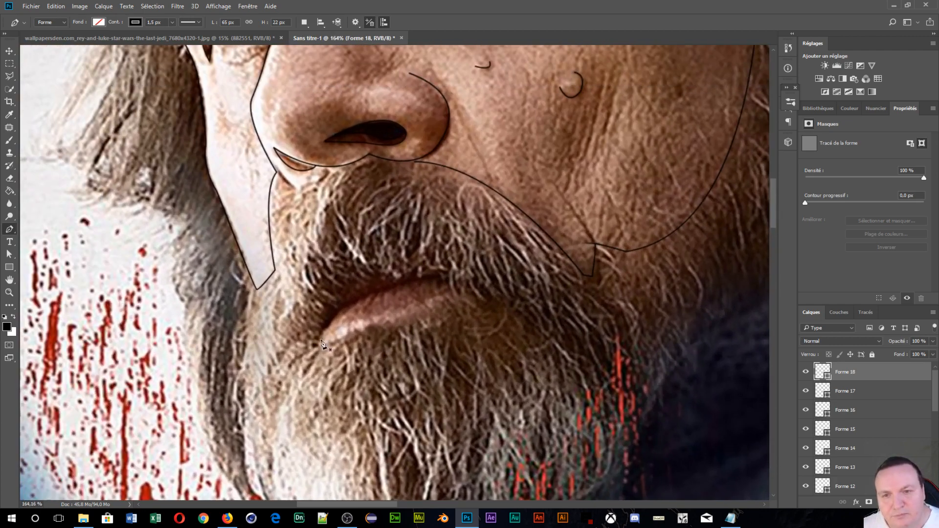
left_click(316, 341)
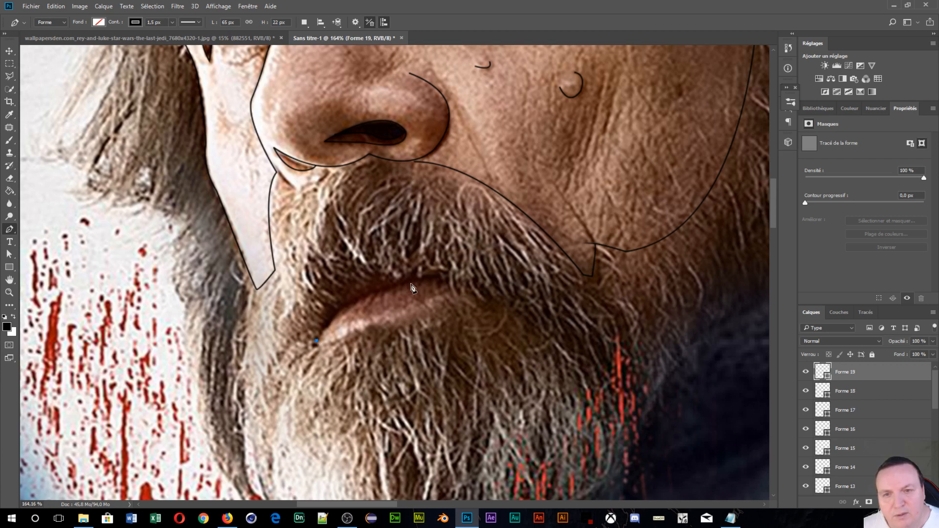
left_click_drag(430, 276, 519, 284)
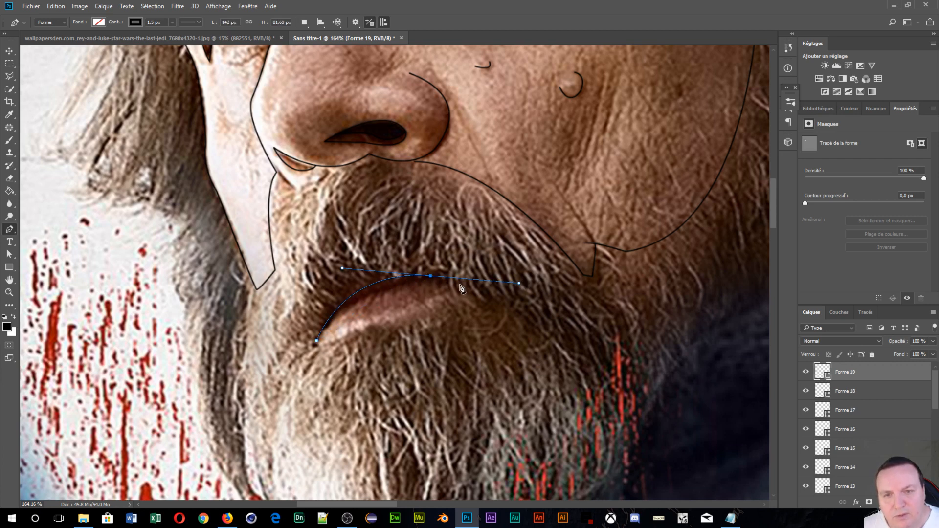
left_click(431, 277, "alt")
left_click(451, 287)
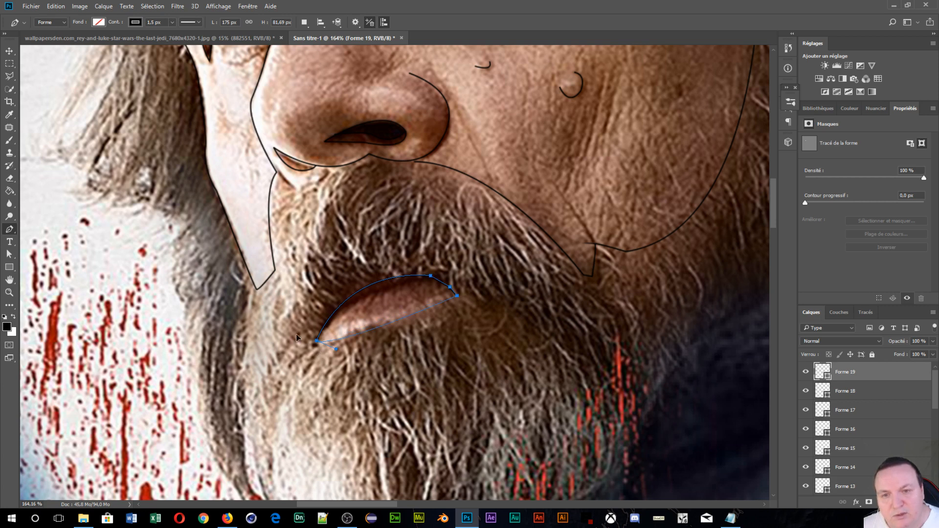
left_click_drag(298, 340, 299, 338)
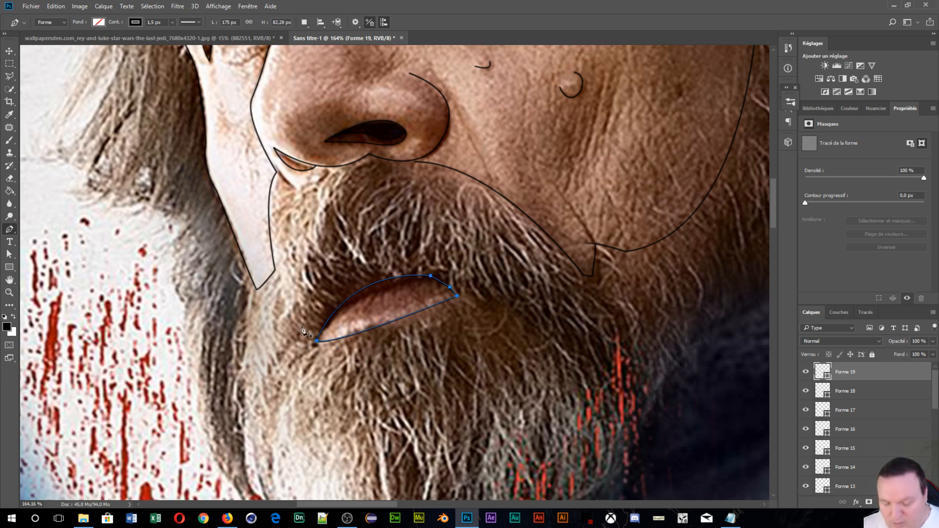
key("Escape")
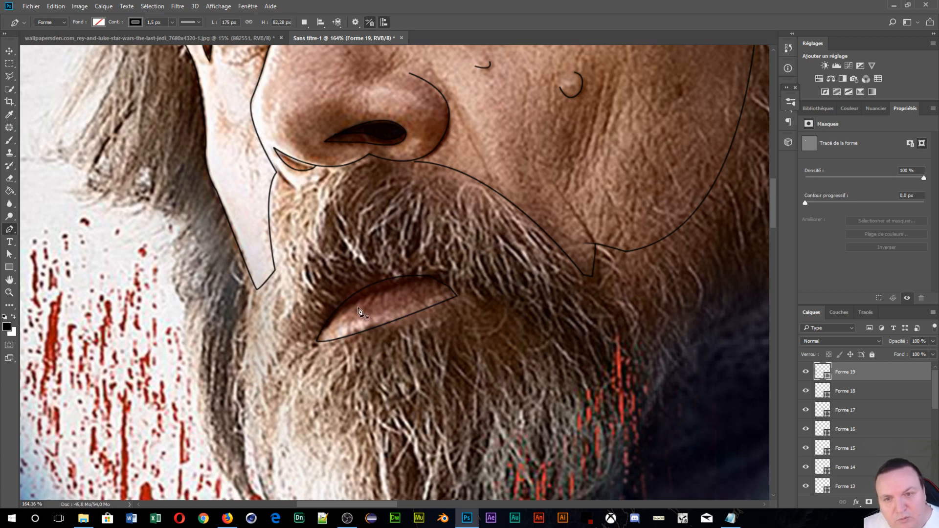
- Draw an open curved Pen path about 120 x 45 px across the upper part of the lips
left_click(334, 314)
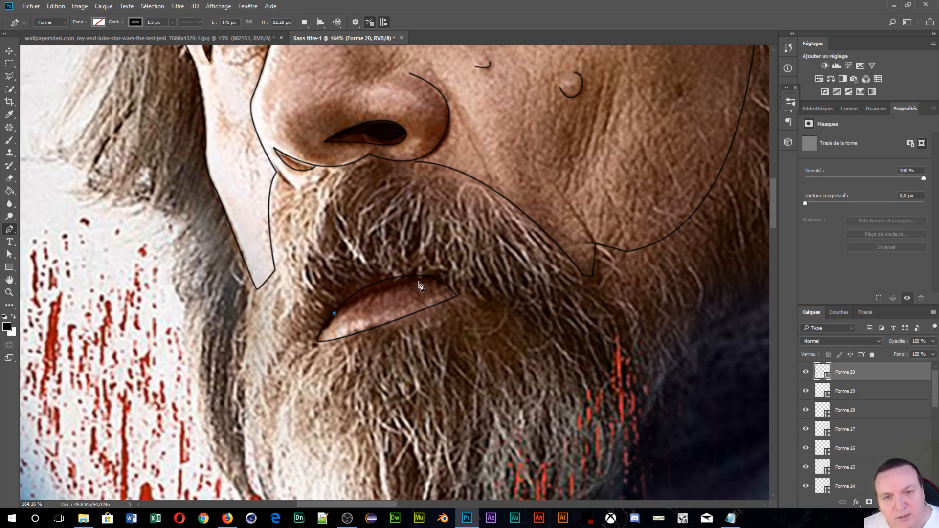
left_click_drag(430, 278, 460, 283)
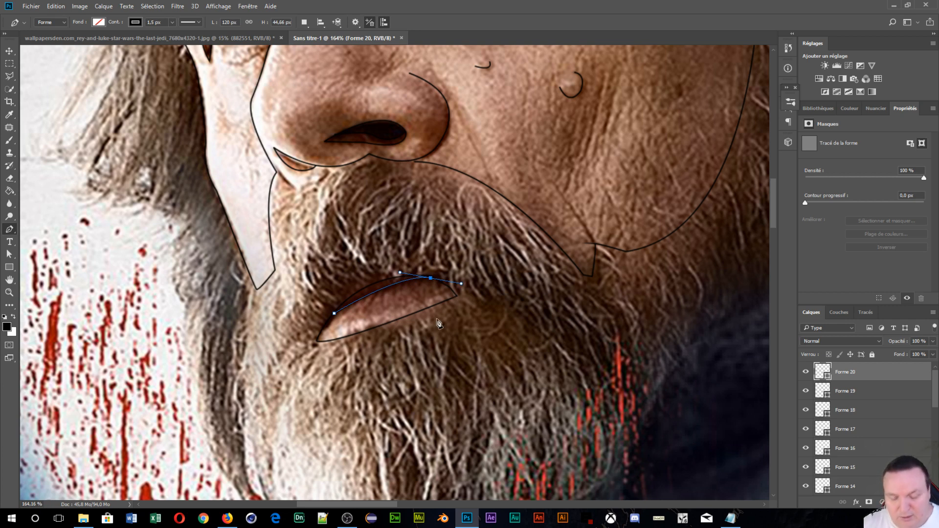
key("Escape")
- Start a new Pen path along the lower edge of the hair lock beside the forehead, about 142 x 31 px, ending in a corner
scroll(439, 323, "down", 6)
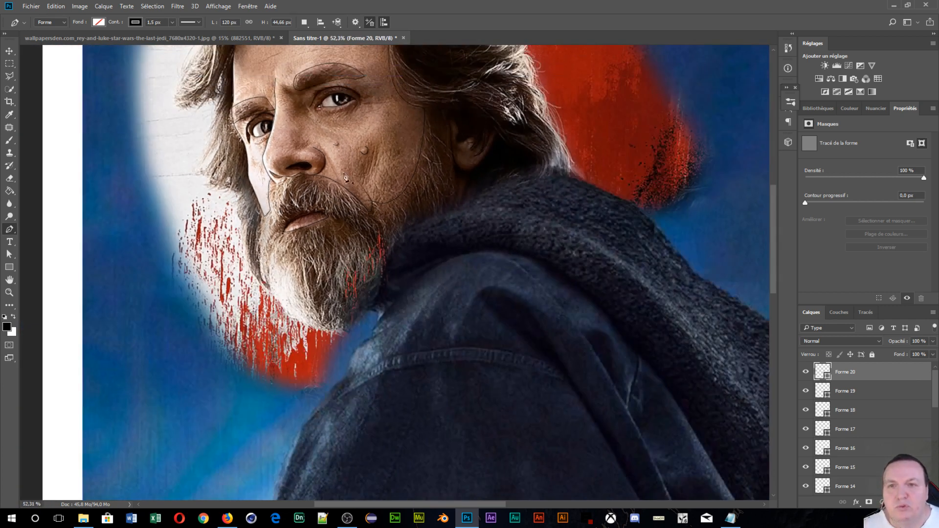
scroll(489, 201, "down", 2)
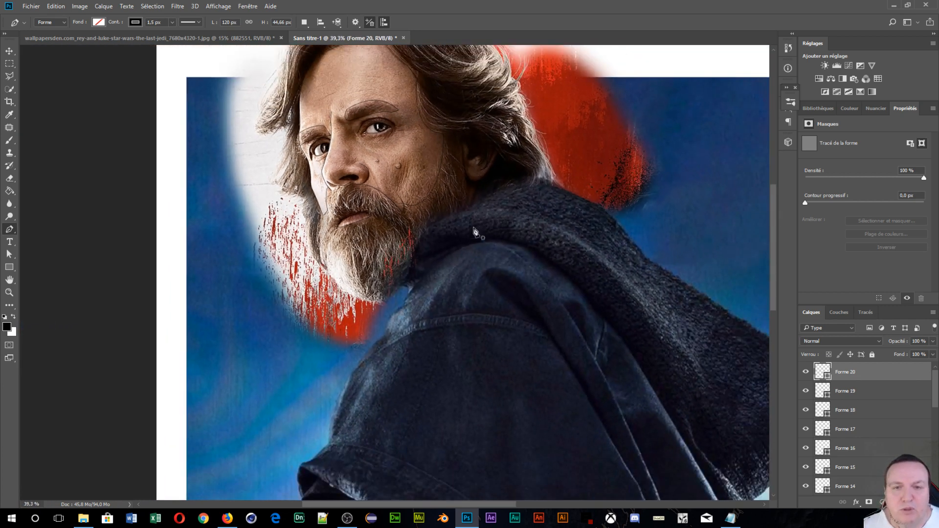
scroll(472, 234, "up", 3)
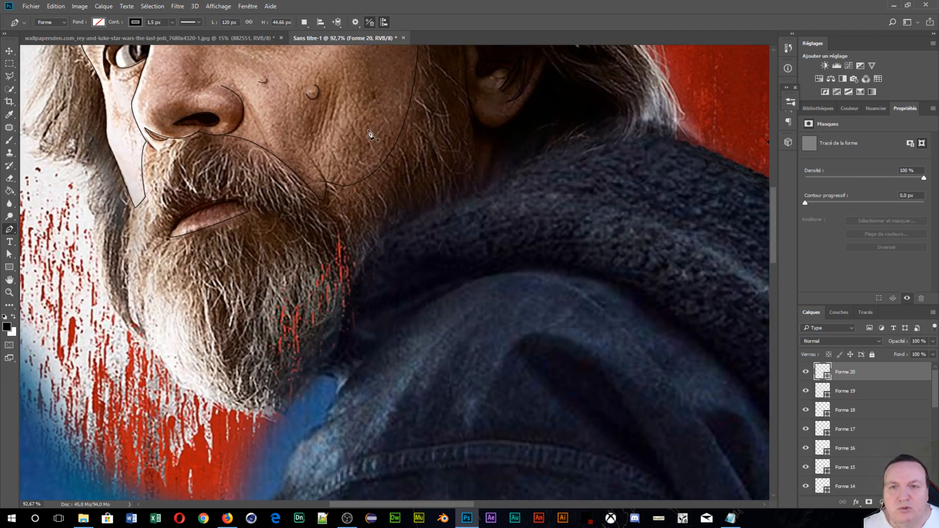
scroll(467, 234, "down", 3)
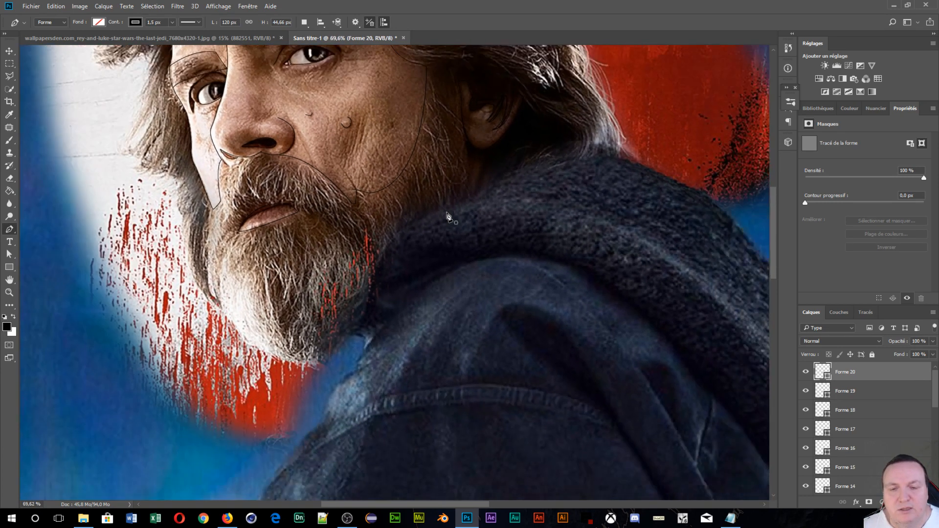
scroll(467, 235, "down", 2)
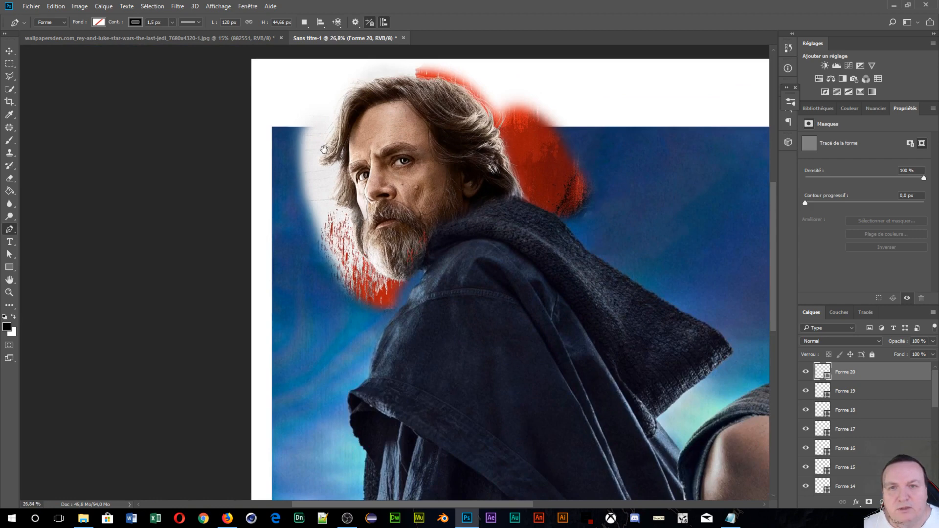
scroll(323, 150, "down", 1)
scroll(387, 332, "up", 5)
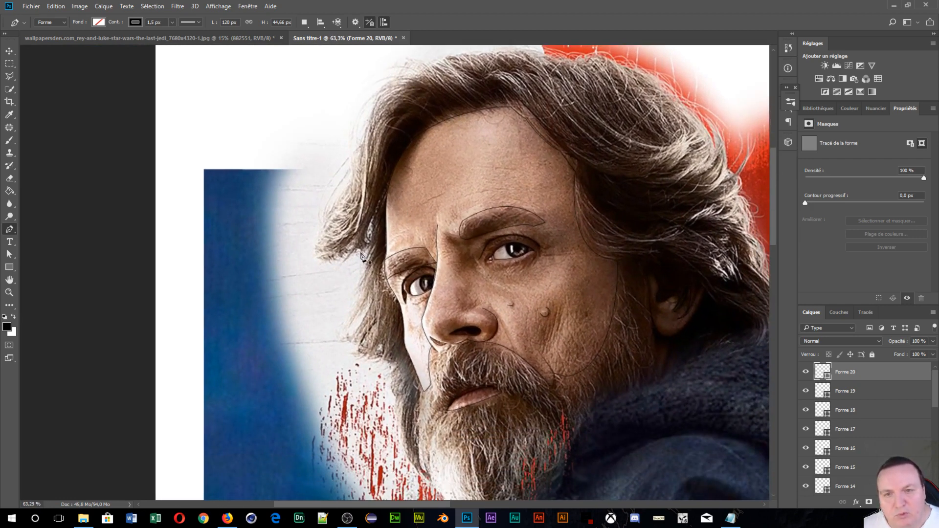
left_click(360, 252)
mouse_move(316, 259)
left_mouse_down()
mouse_move(309, 252)
mouse_move(321, 264)
left_mouse_up()
scroll(317, 258, "up", 4)
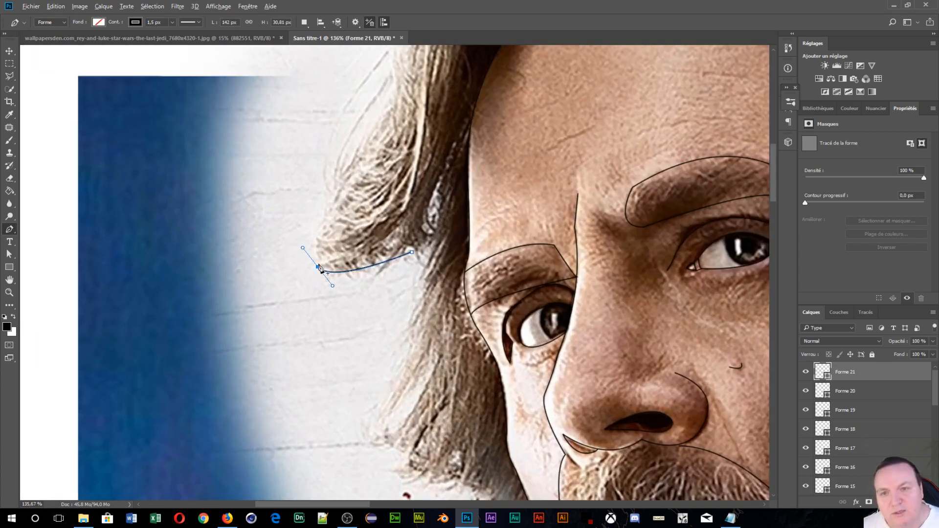
left_click(318, 268, "alt")
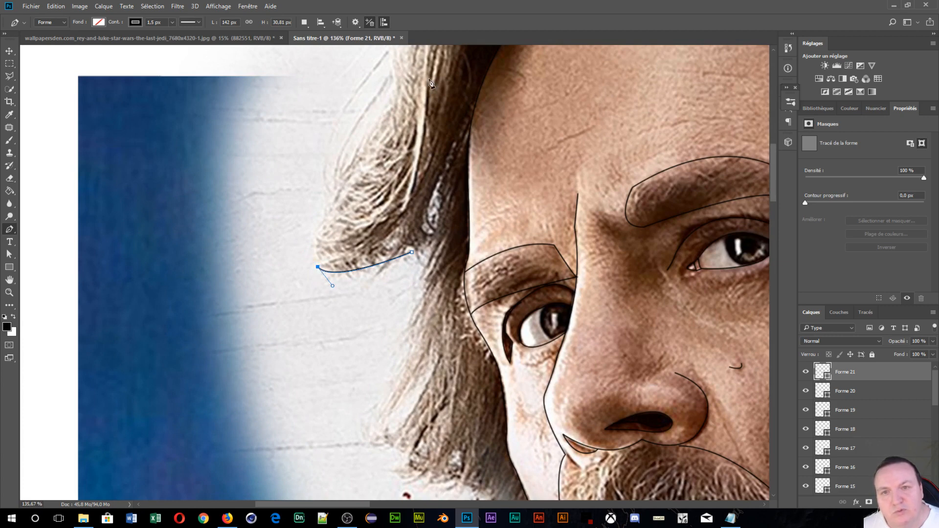
- Extend the hair path up the lock's outer edge and reshape its curve outward, about 148 x 254 px overall
left_click_drag(389, 105, 477, 302)
left_click_drag(568, 433, 621, 153)
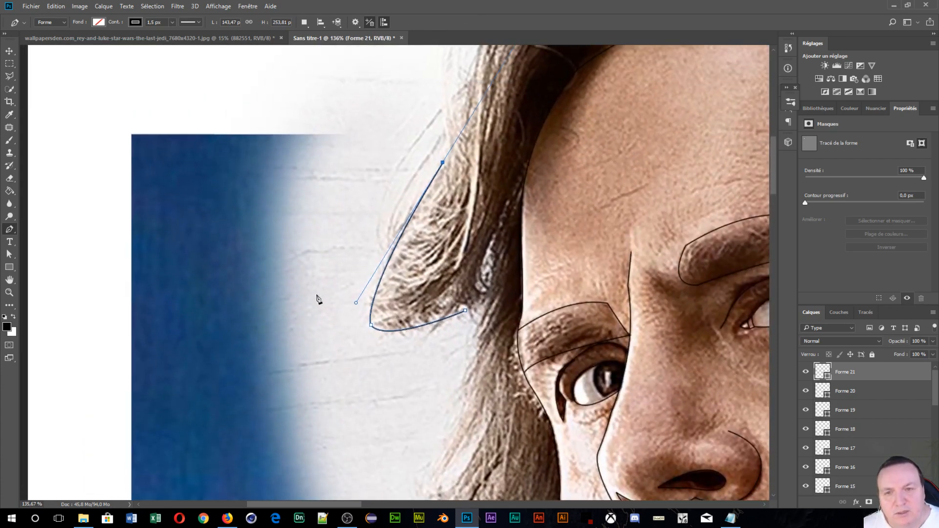
left_click(355, 304)
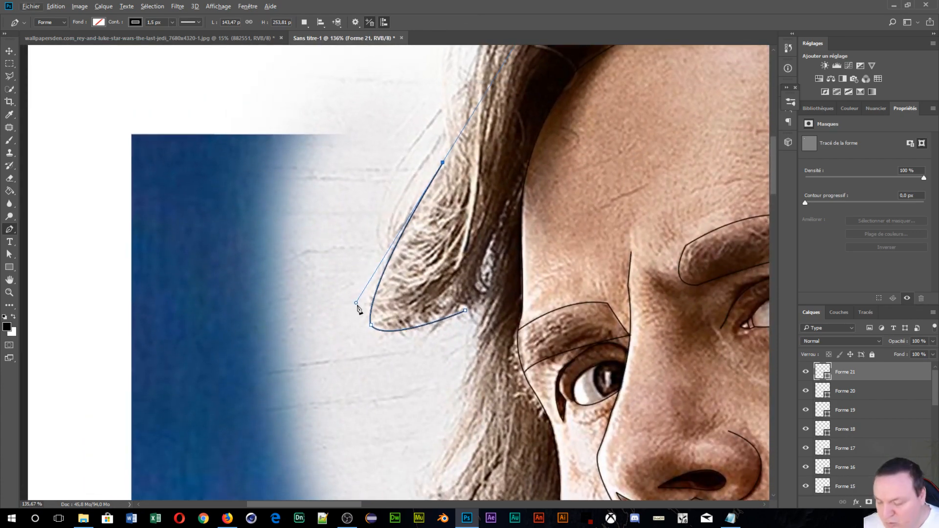
left_click_drag(356, 303, 343, 295)
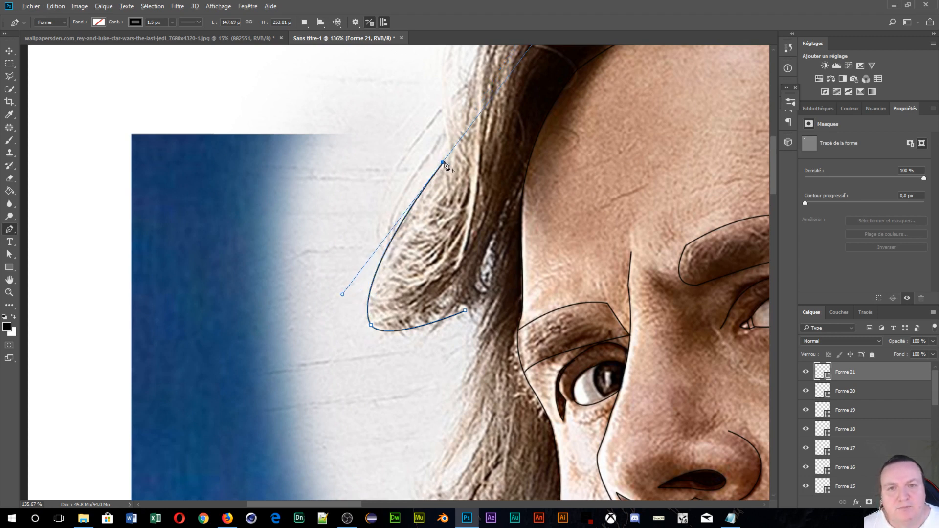
- Trace the hair outline up past the temple, over the front tuft and across the crown to the red patch, about 748 x 678 px overall
scroll(451, 195, "up", 5)
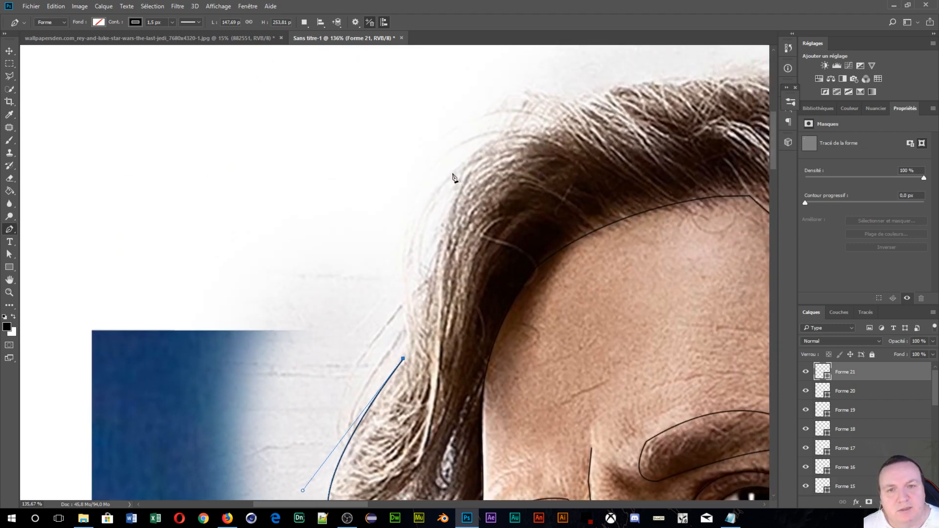
left_click_drag(462, 167, 534, 132)
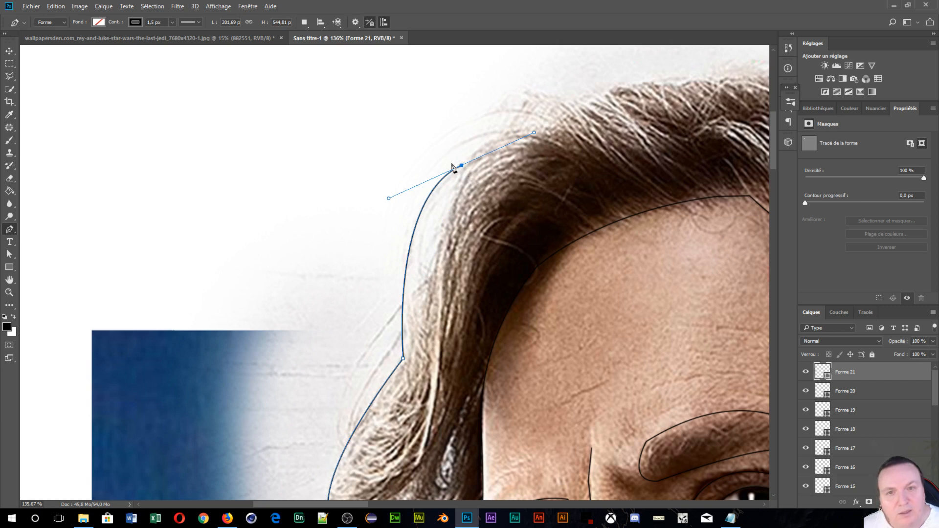
left_click(463, 165, "alt")
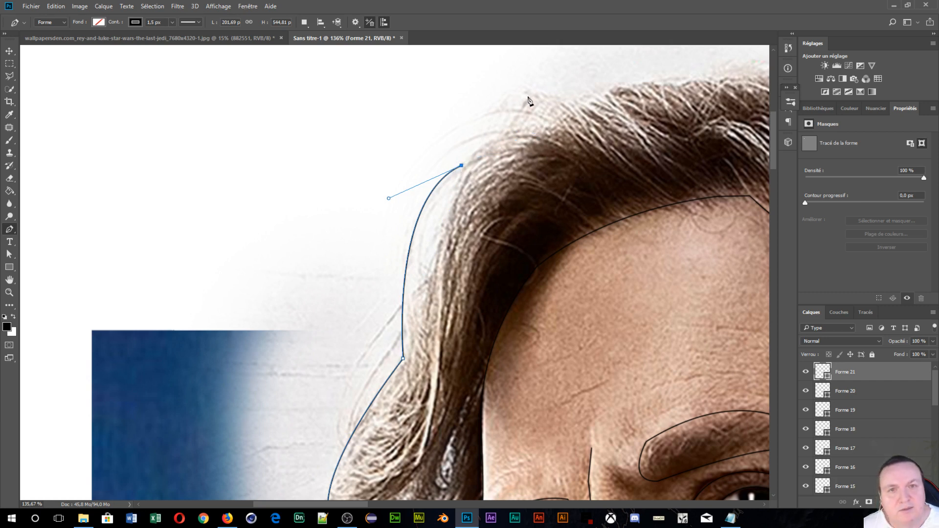
left_click_drag(530, 95, 320, 223)
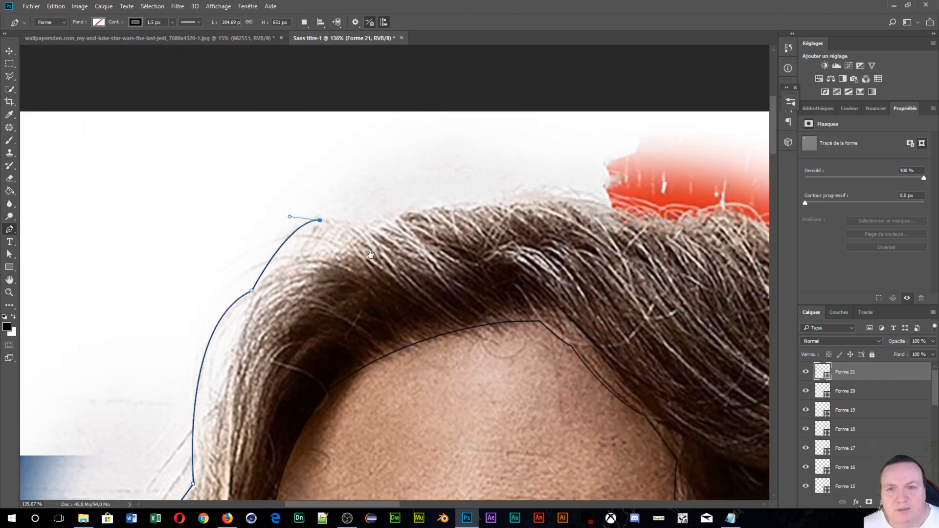
left_click(367, 223)
left_click_drag(389, 217, 399, 221)
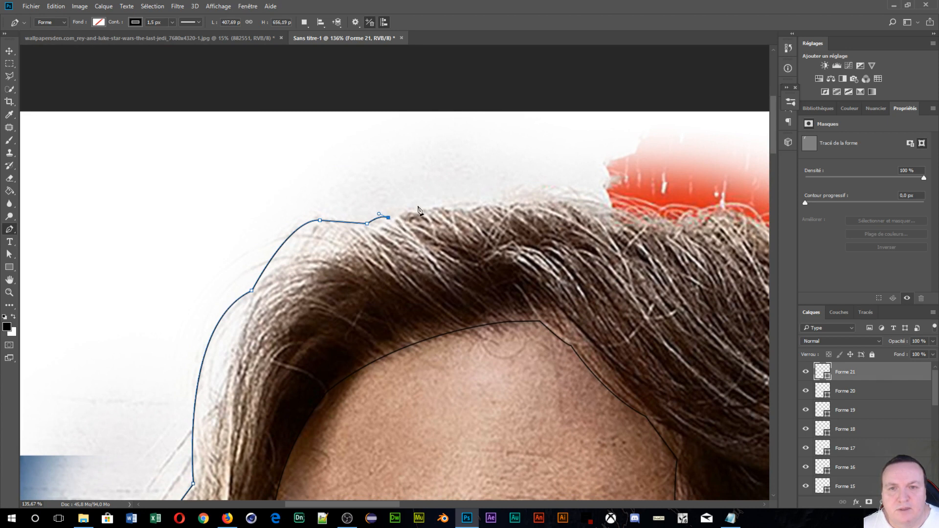
left_click_drag(614, 213, 738, 240)
left_click_drag(640, 279, 220, 250)
left_click(193, 185, "alt")
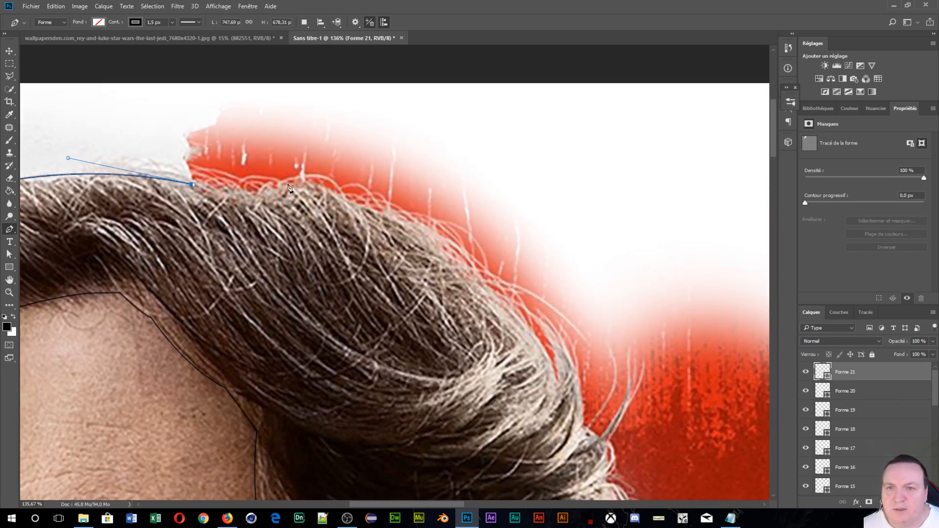
left_click_drag(290, 183, 298, 184)
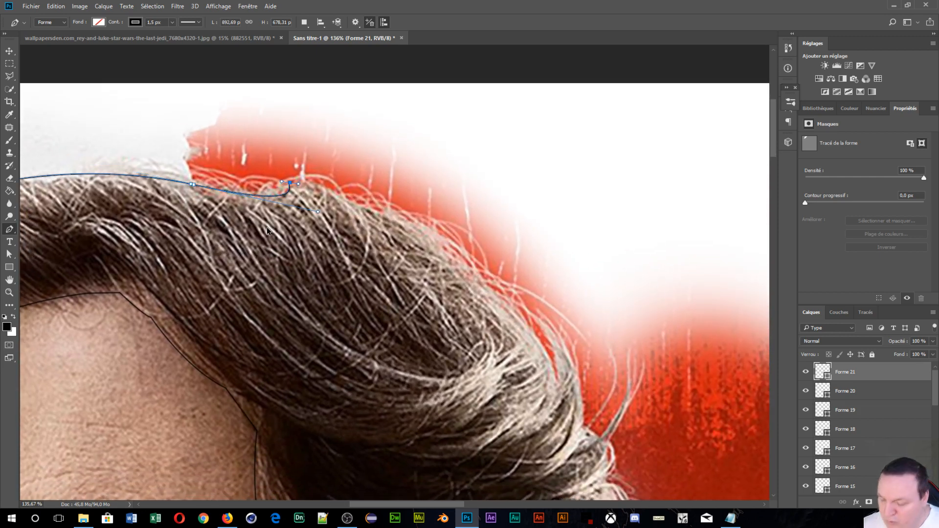
key("ctrl+z")
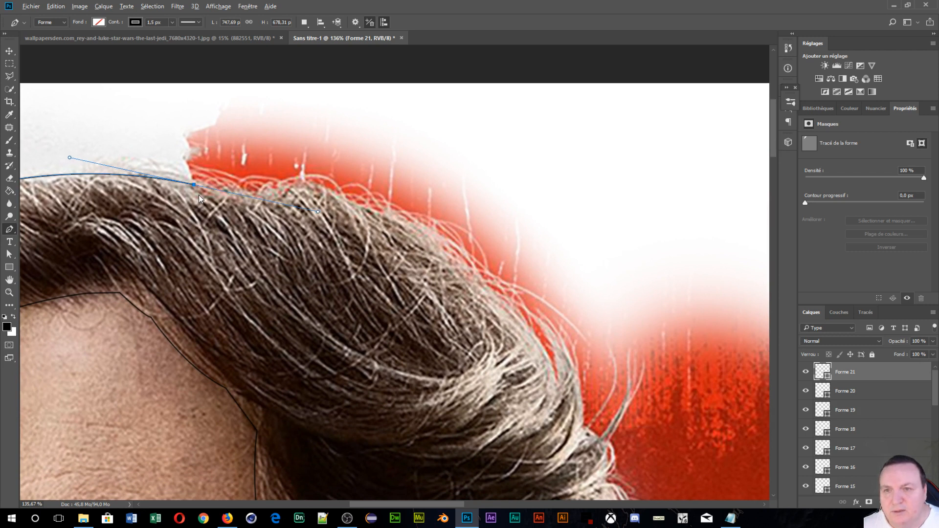
- Continue the hair outline in a shallow dip past the red patch and down the back of the crown, about 1293 px wide overall
left_click(194, 185, "alt")
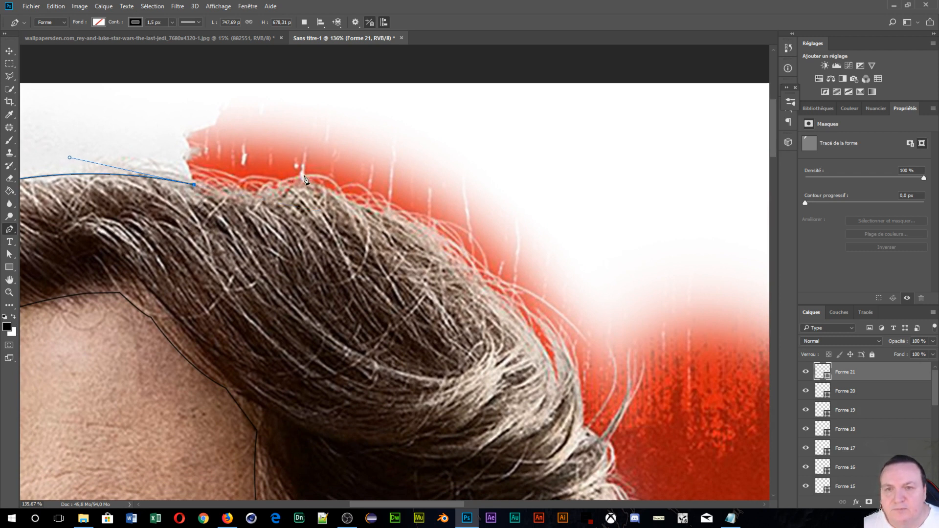
left_click_drag(295, 183, 327, 165)
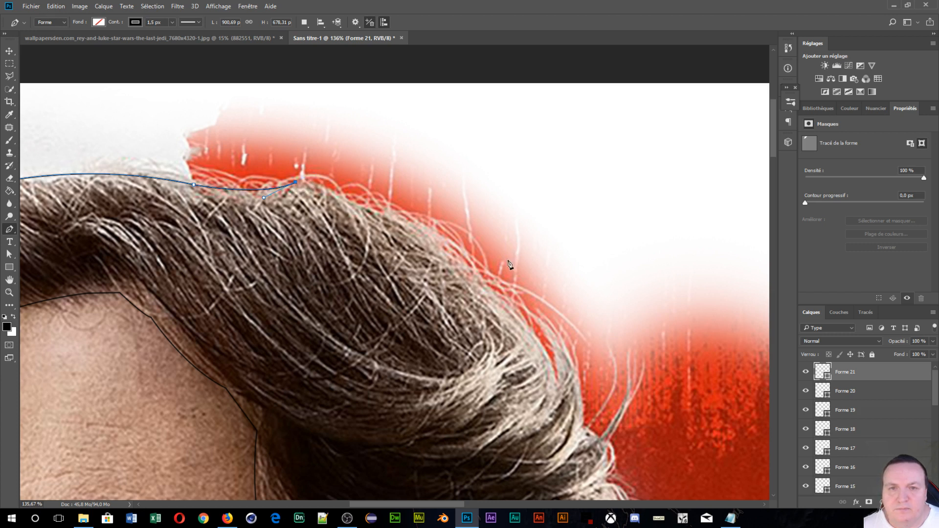
left_click_drag(474, 268, 337, 161)
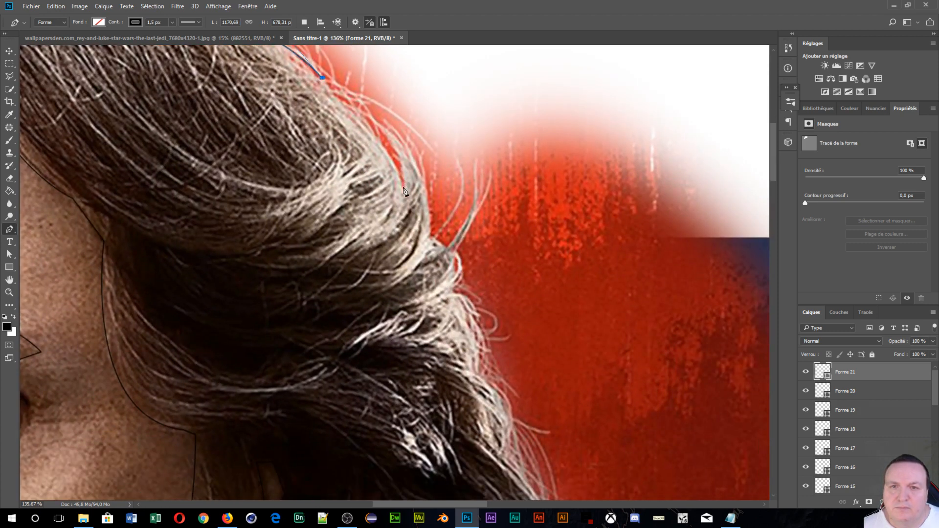
left_click_drag(403, 187, 408, 214)
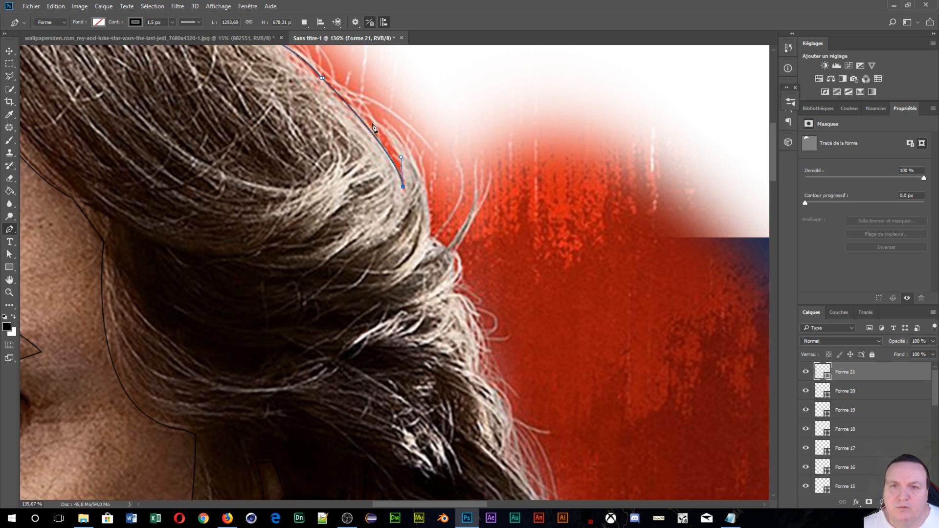
- Trace the narrow red gap back up, then follow the hair's outer edge down to the base of the stray strand
left_click_drag(373, 124, 345, 112)
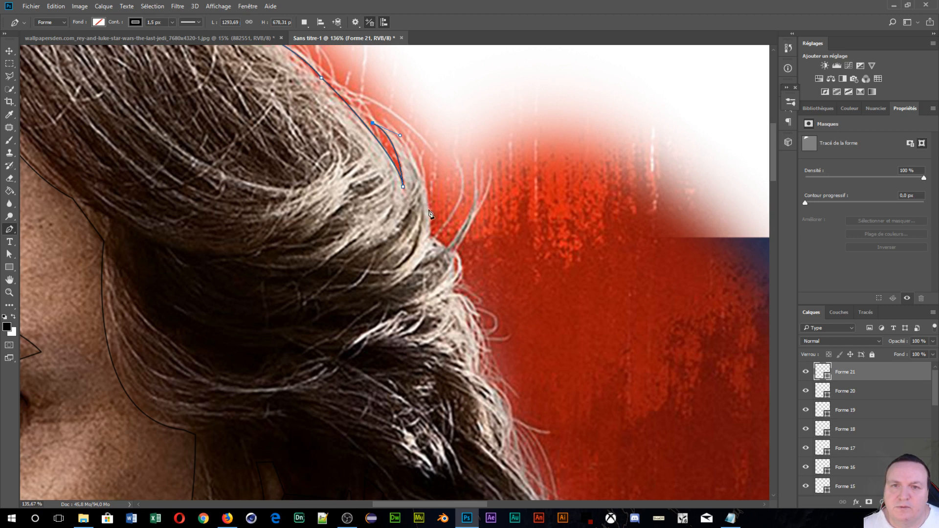
left_click_drag(429, 210, 451, 296)
left_click(430, 211)
left_click(431, 235)
- Outline the thin stray strand with one curve up to its tip and another back down to its base
left_click(434, 237)
left_click_drag(471, 161, 463, 91)
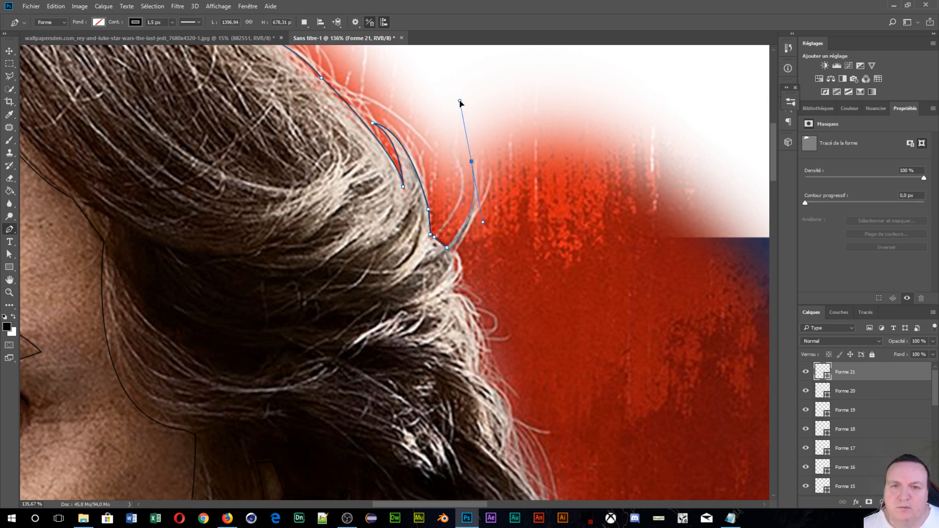
left_click_drag(460, 103, 460, 101)
left_click(471, 161)
left_click(456, 252)
- Extend the hair outline down the back of the head with a short segment and two outward curves, about 1462 x 696 px overall
left_click_drag(431, 267, 422, 300)
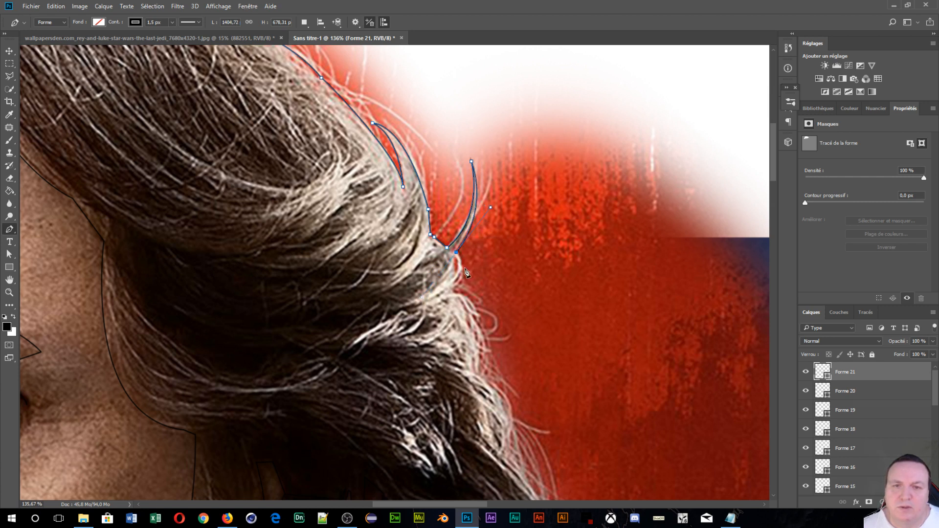
left_click(455, 291)
left_click_drag(466, 321, 365, 193)
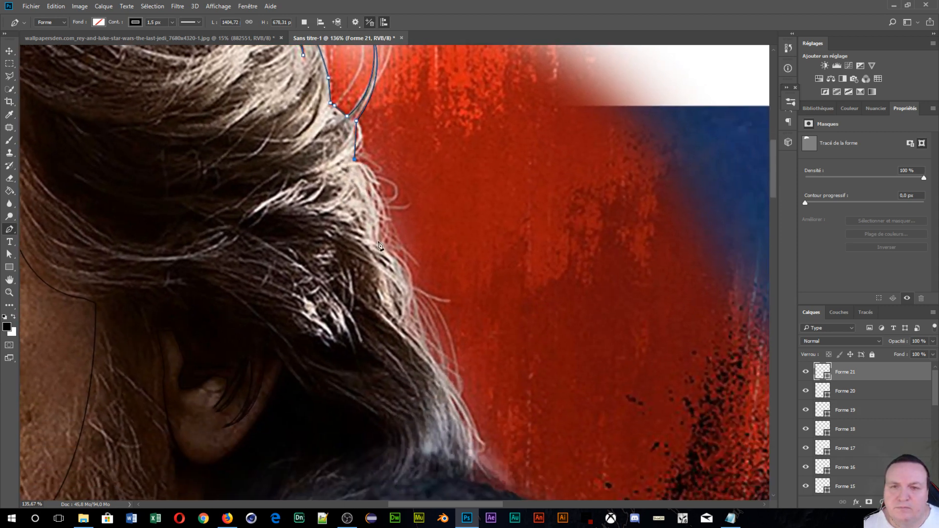
left_click_drag(379, 240, 366, 296)
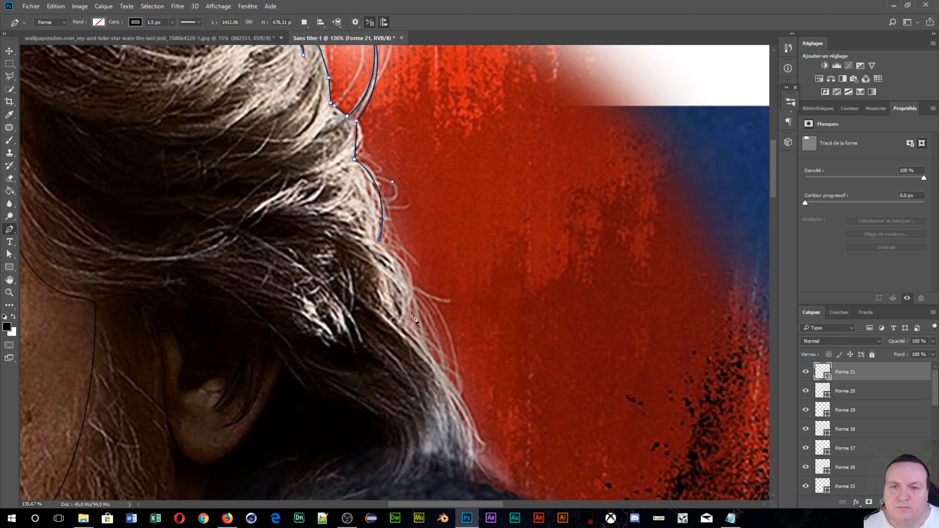
left_click_drag(413, 315, 401, 362)
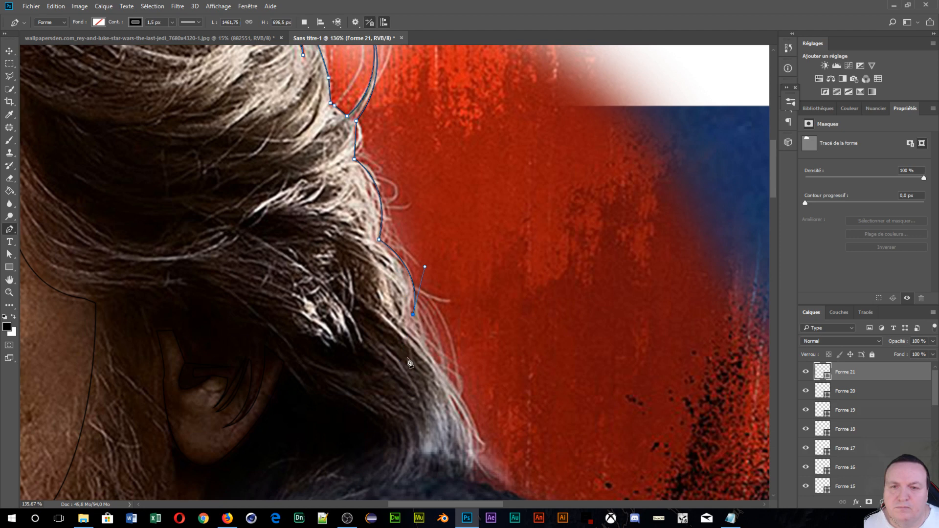
- Curve the hair outline down to the collar and along its upper edge toward the neck, ending in a corner, about 1555 x 996 px overall
left_click_drag(414, 317, 288, 143)
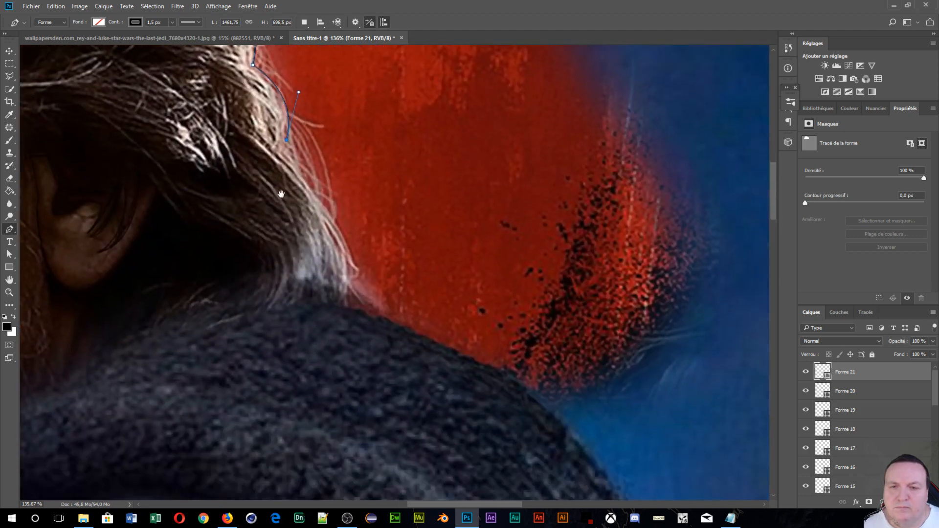
left_click_drag(348, 307, 334, 358)
left_click(348, 307, "alt")
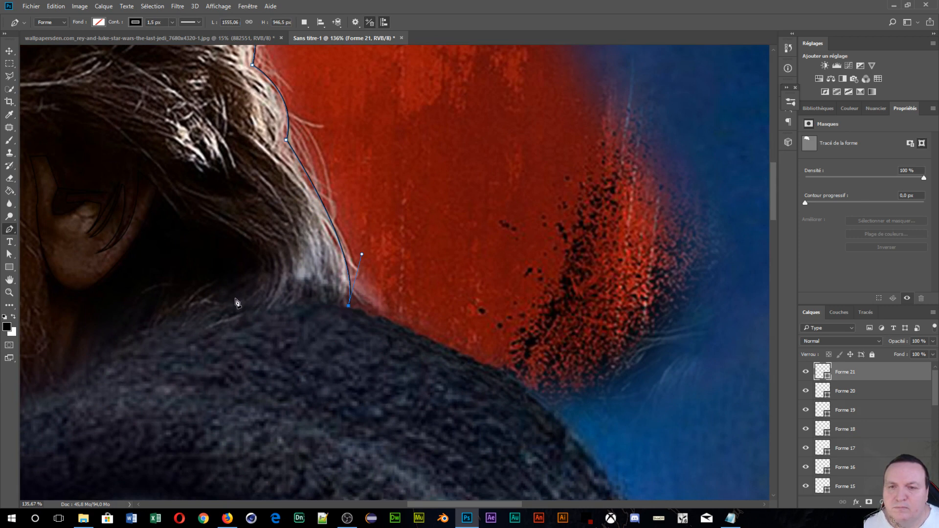
left_click_drag(125, 338, 78, 370)
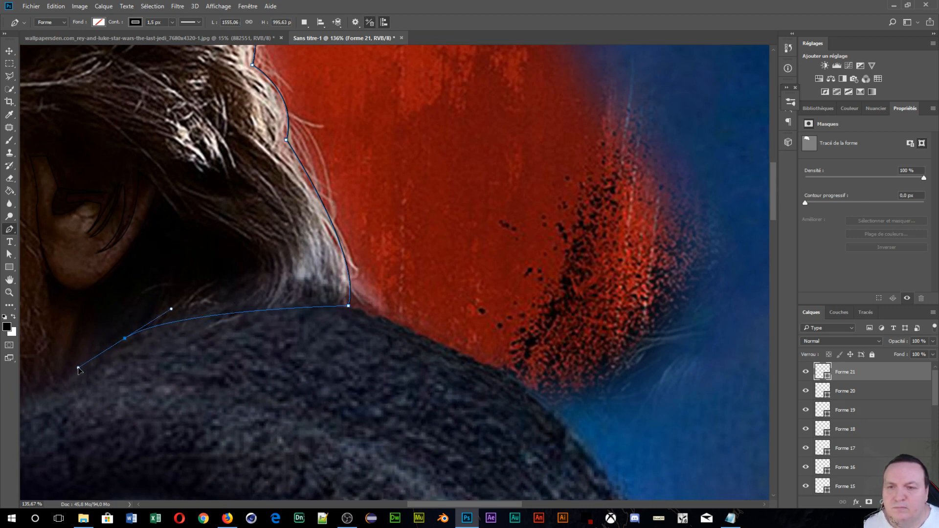
left_click(125, 339, "alt")
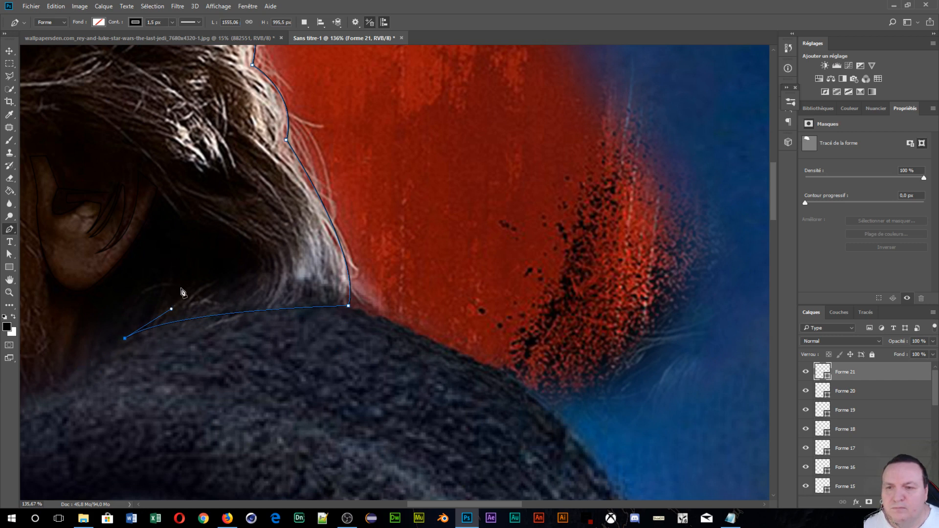
- Trace the hair's lower inner edge from the collar corner around the dark hollow and up toward the ear, then finish the path
left_click_drag(232, 278, 316, 268)
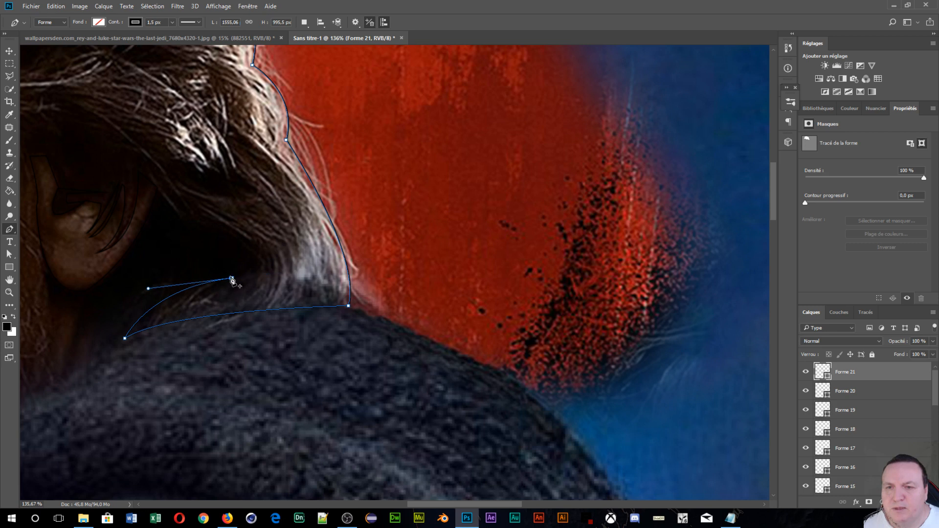
mouse_move(246, 245)
left_mouse_down()
mouse_move(202, 233)
mouse_move(238, 246)
left_mouse_up()
key("ctrl+z")
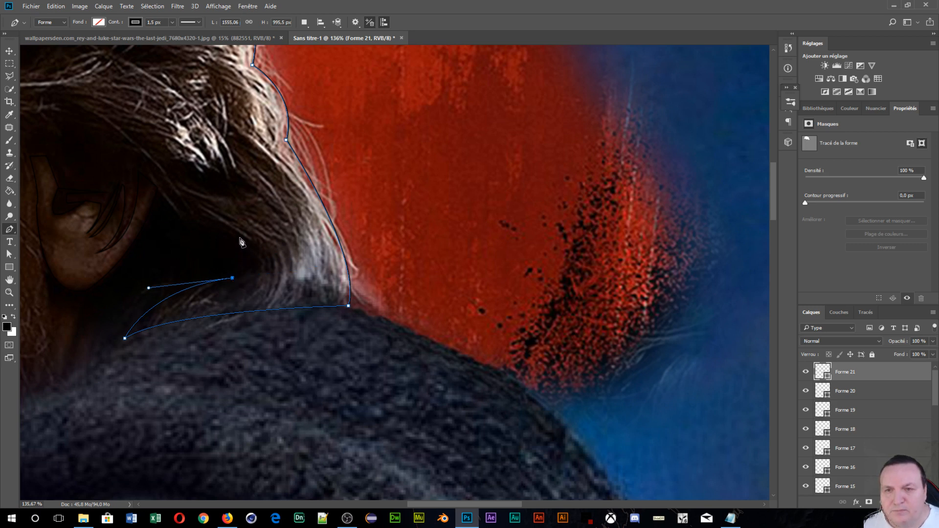
left_click_drag(239, 237, 199, 212)
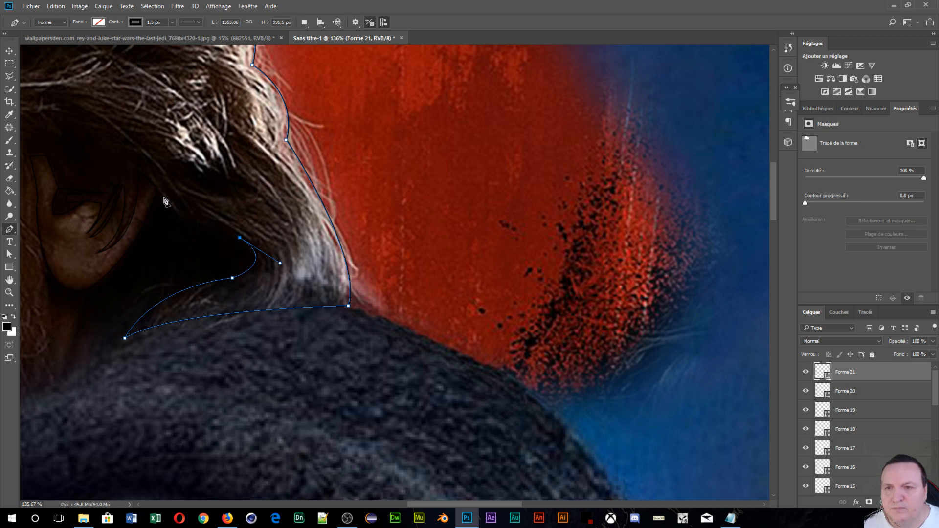
left_click_drag(159, 196, 143, 173)
key("Escape")
scroll(159, 237, "down", 4)
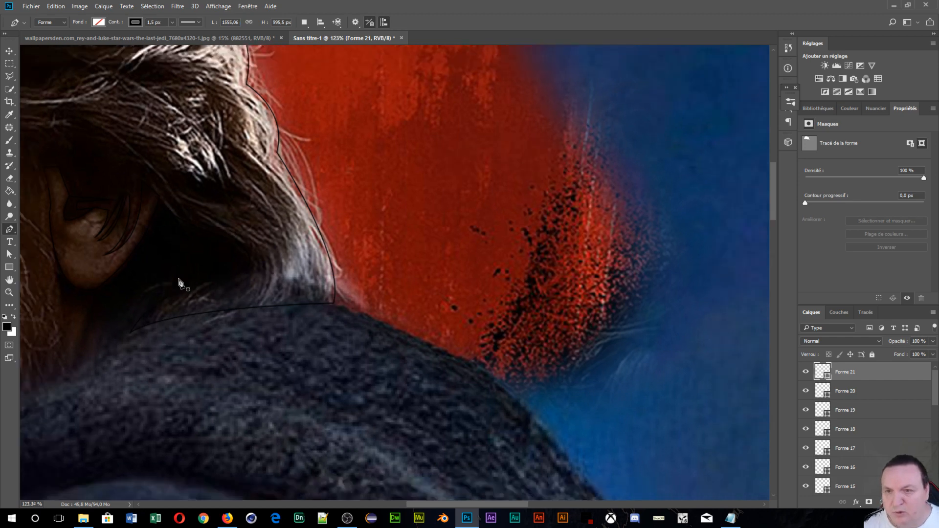
- Trace a new path from the earlobe down the neck to the collar and back up around the neck shadow, about 183 x 171 px
scroll(178, 325, "down", 1)
scroll(132, 342, "up", 6)
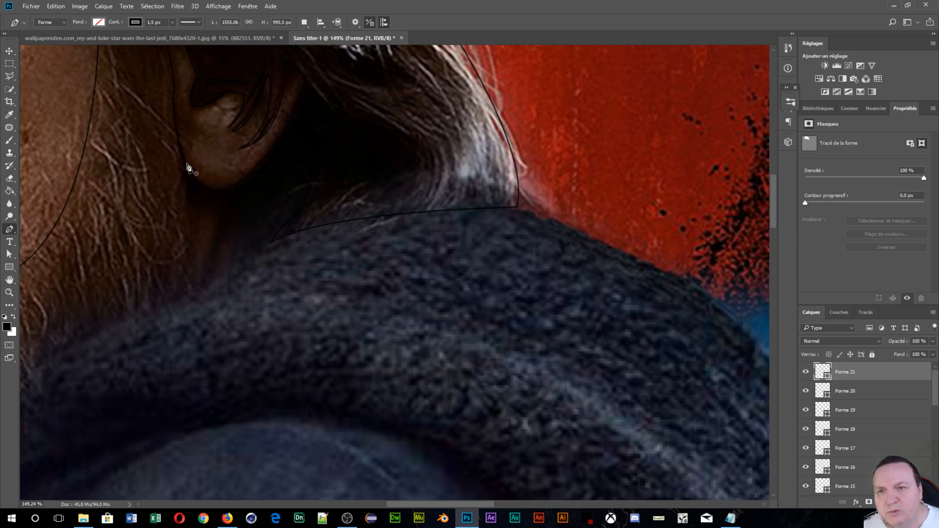
left_click(187, 165)
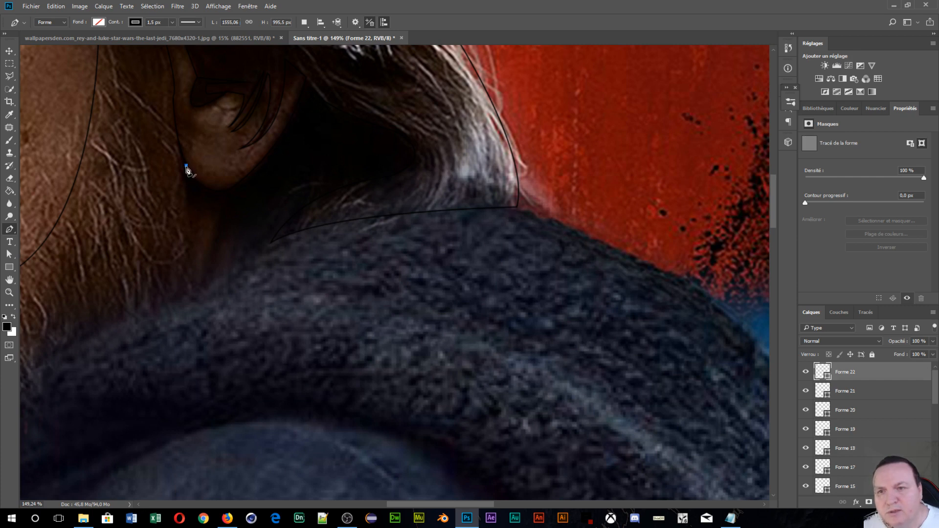
left_click(189, 212)
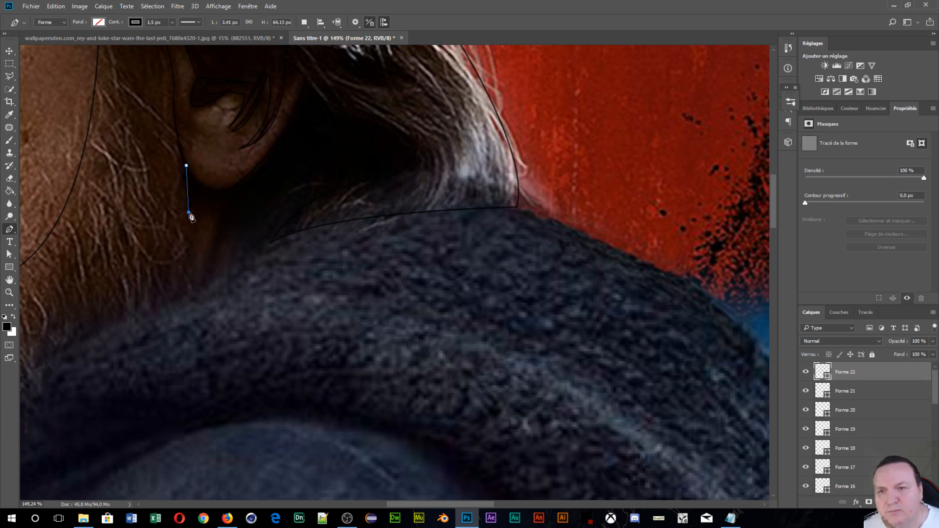
left_click(220, 203)
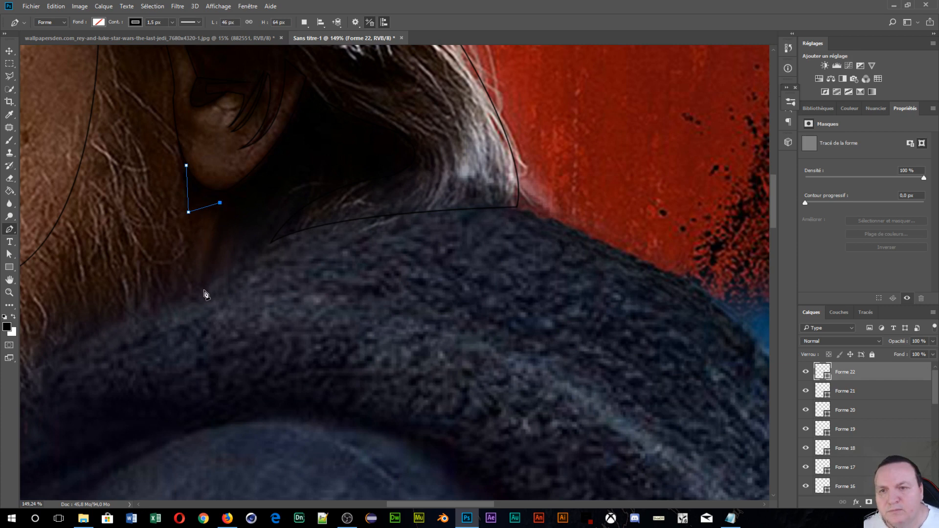
mouse_move(204, 291)
left_mouse_down()
mouse_move(214, 296)
mouse_move(204, 291)
left_mouse_up()
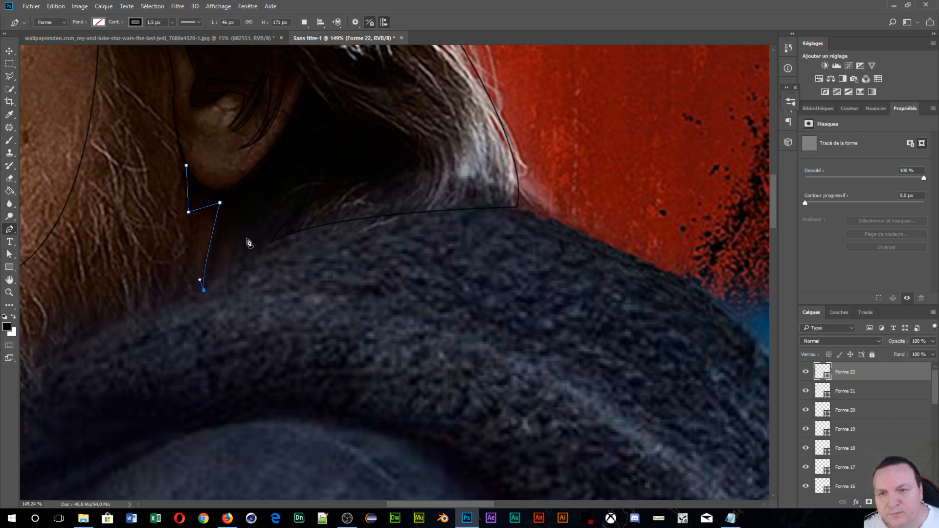
mouse_move(242, 229)
left_mouse_down()
mouse_move(267, 230)
mouse_move(242, 230)
left_mouse_up()
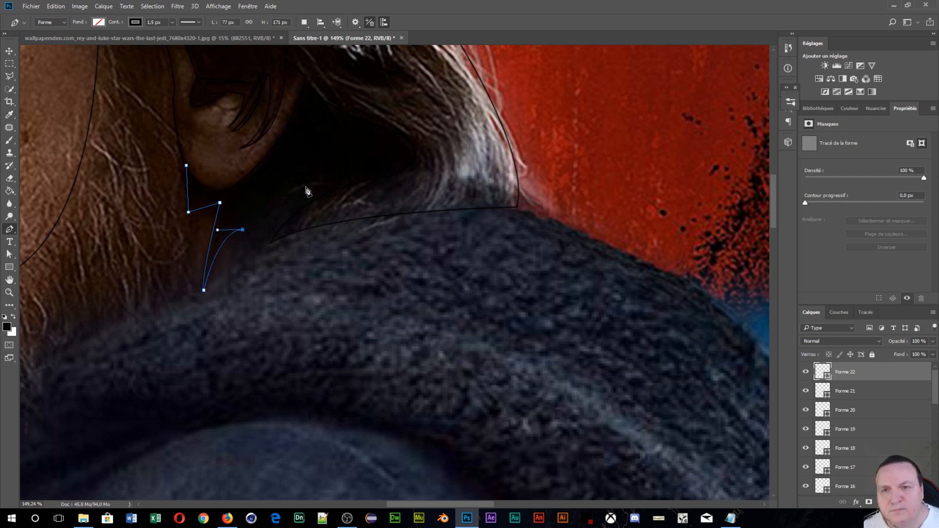
left_click_drag(320, 194, 372, 202)
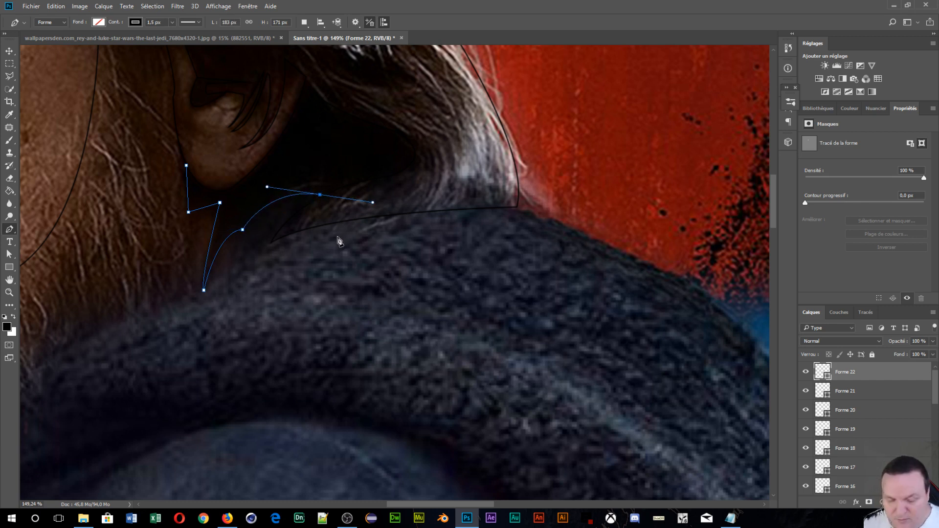
key("Escape")
- Start a new path at the neck and curve it along the hood's edge beside the beard, ending in a corner, about 369 x 373 px overall
left_click(242, 229)
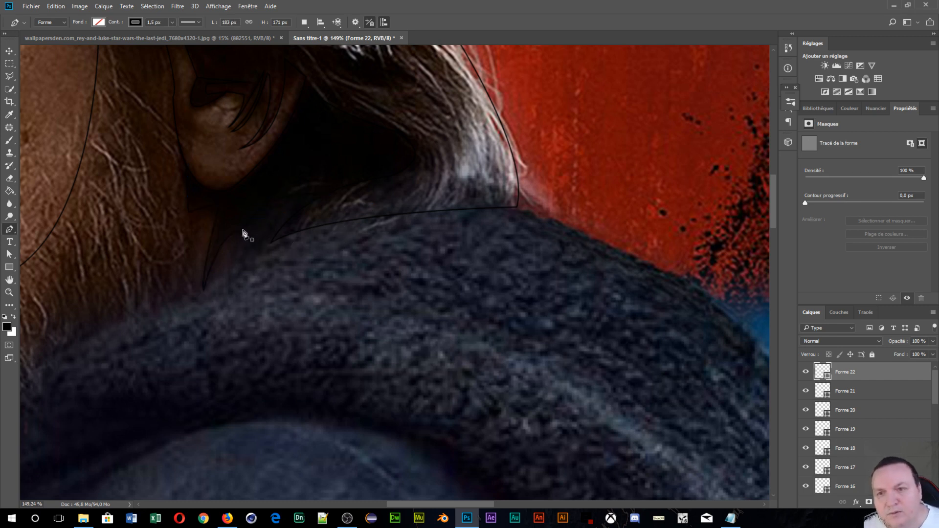
left_click(232, 271)
scroll(196, 320, "down", 5)
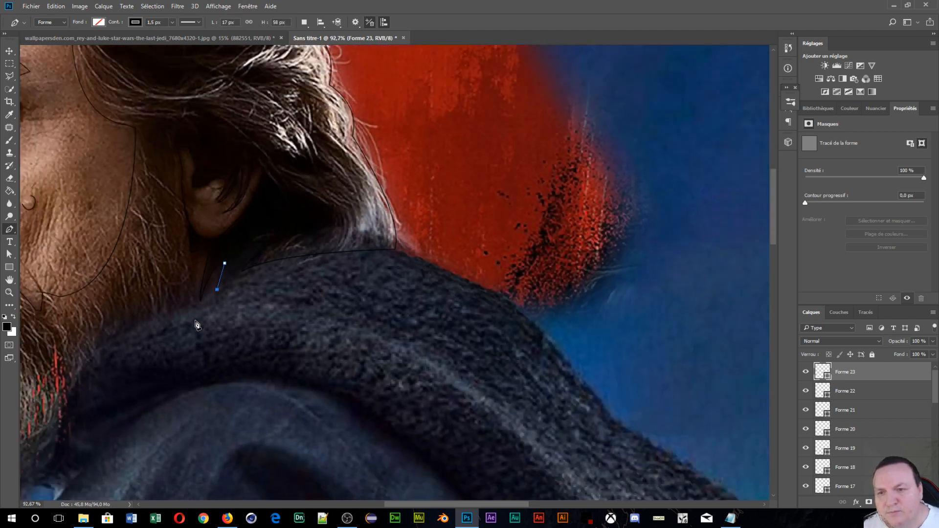
left_click_drag(233, 318, 410, 285)
scroll(415, 294, "up", 3)
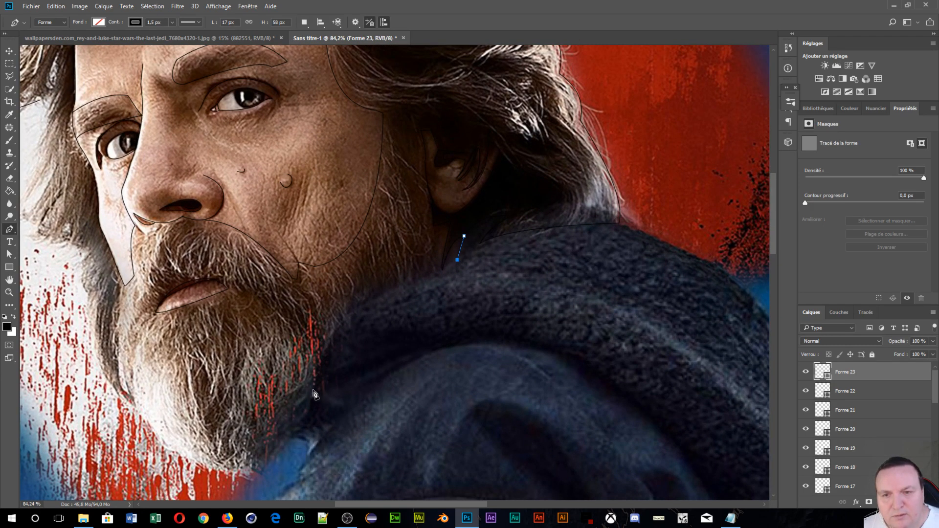
left_click_drag(312, 390, 306, 497)
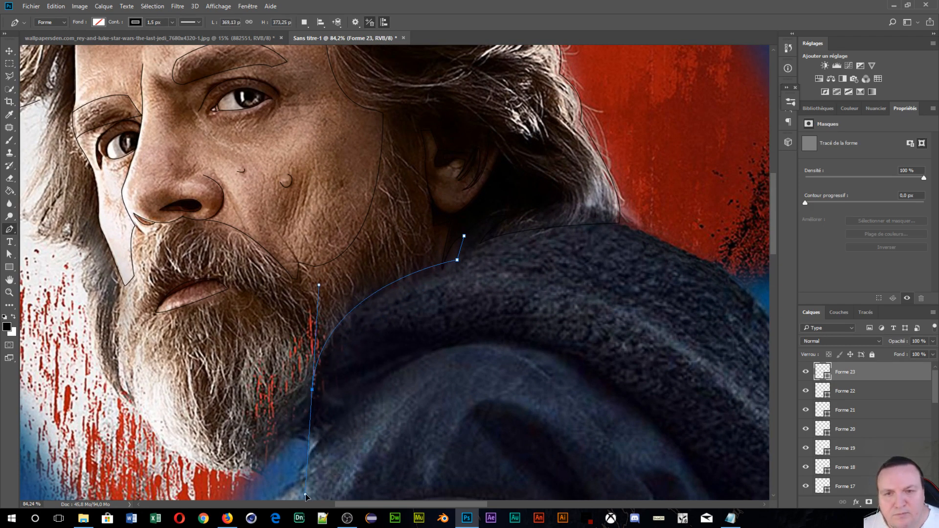
scroll(336, 429, "up", 3)
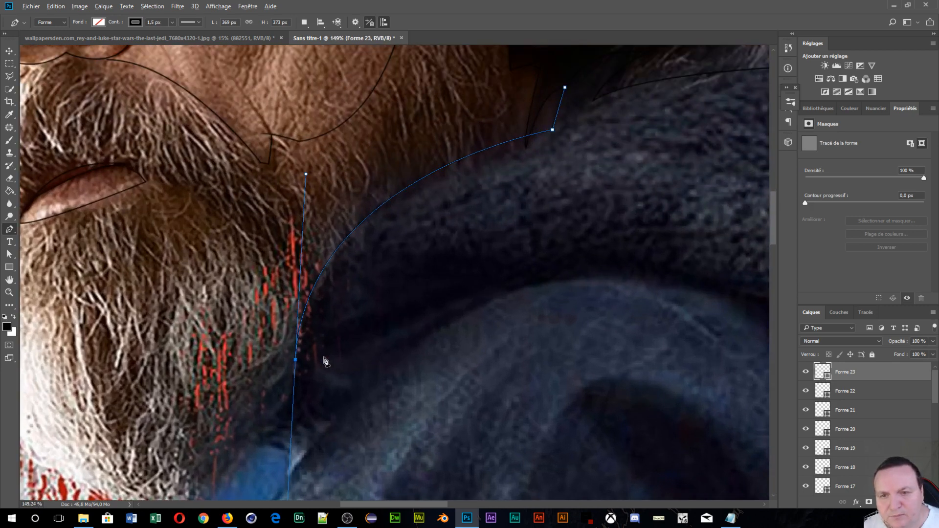
left_click(297, 361)
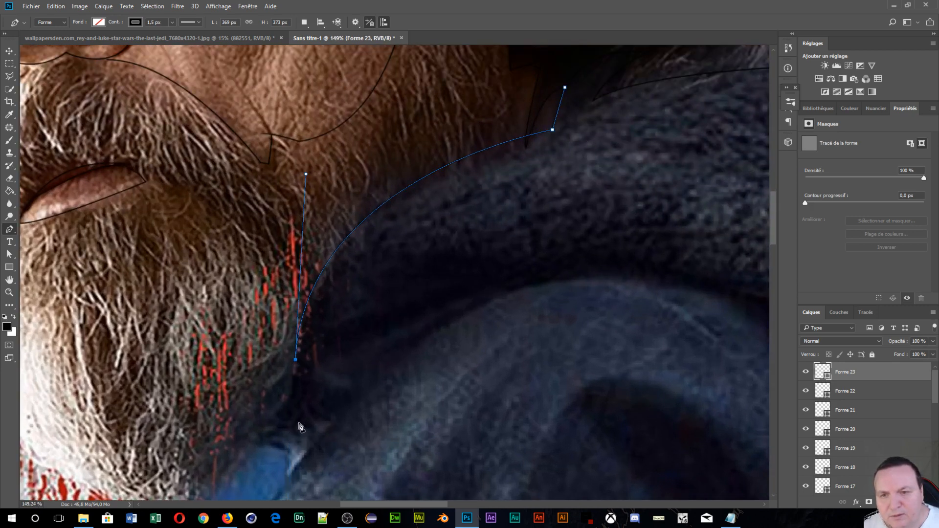
- Extend the outline around the small collar notch beneath the beard and up over the shoulder's crest, about 439 x 523 px overall
left_click(251, 440)
left_click_drag(281, 492, 340, 444)
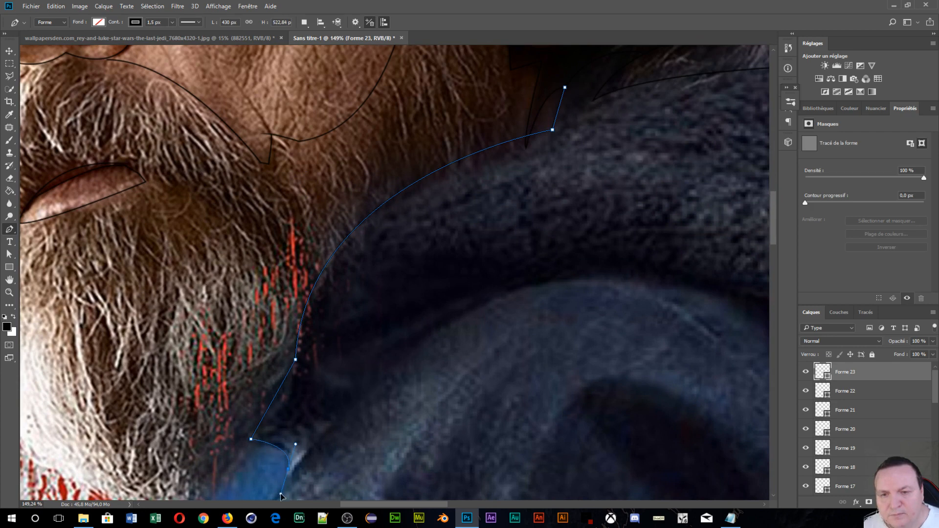
scroll(394, 388, "down", 4)
left_click_drag(399, 378, 375, 240)
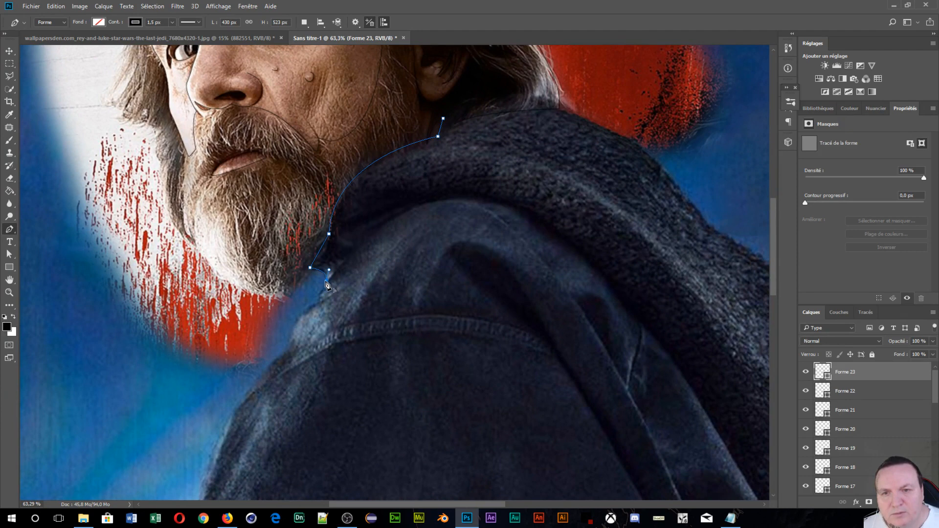
left_click_drag(446, 200, 491, 208)
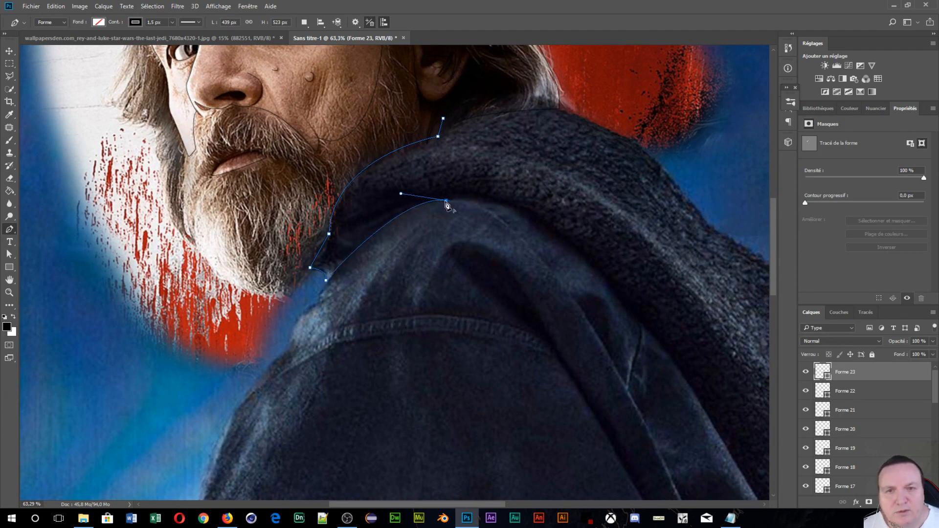
- Continue the shoulder outline down the long coat fold toward the document's lower edge, about 1698 x 2349 px overall, and finish the path
left_click_drag(577, 305, 373, 65)
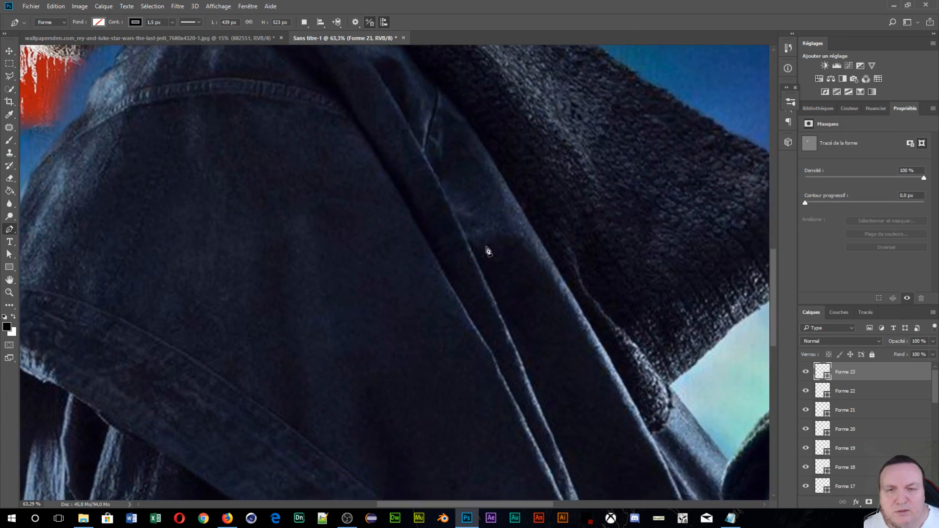
scroll(488, 251, "down", 3)
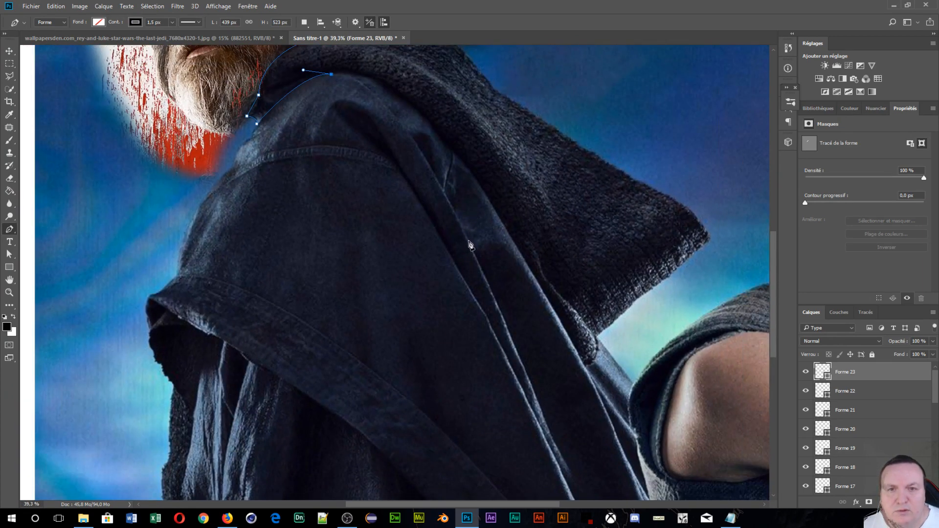
left_click_drag(469, 241, 546, 419)
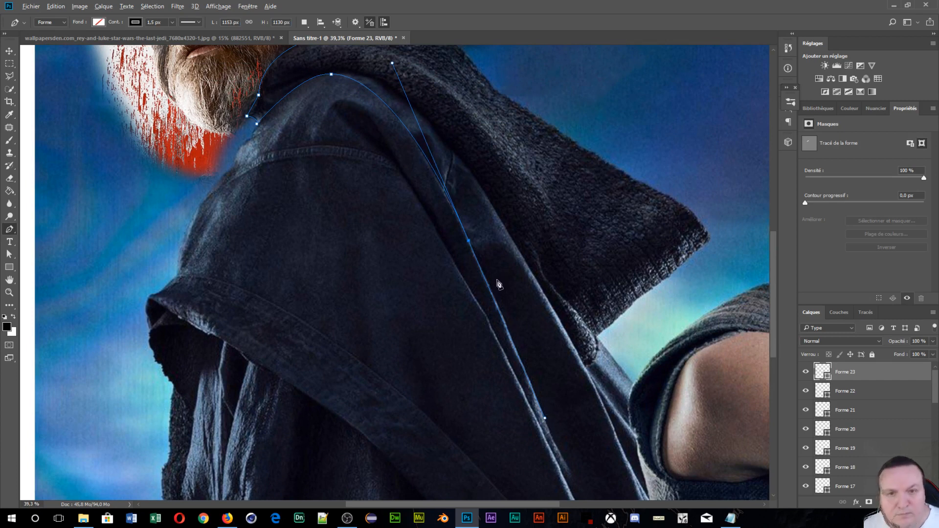
left_click_drag(472, 245, 551, 434)
left_click_drag(581, 407, 370, 115)
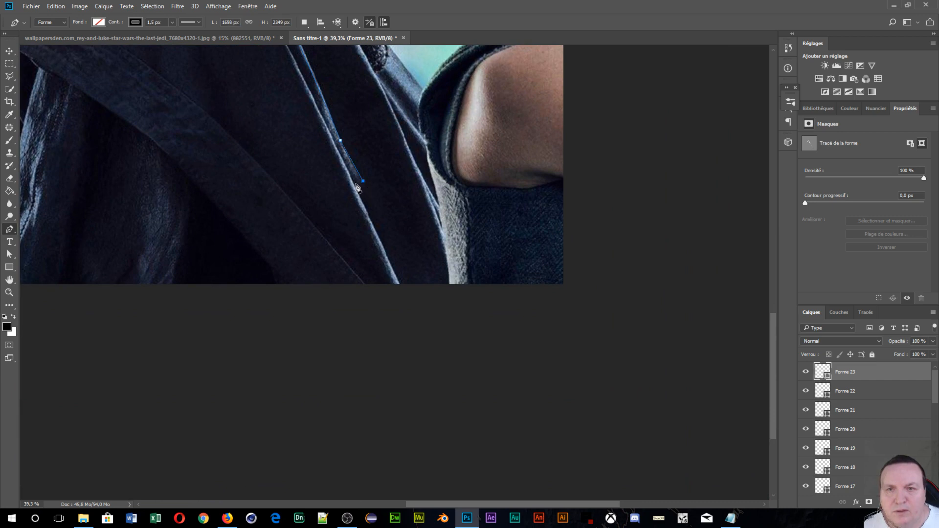
scroll(357, 180, "down", 4)
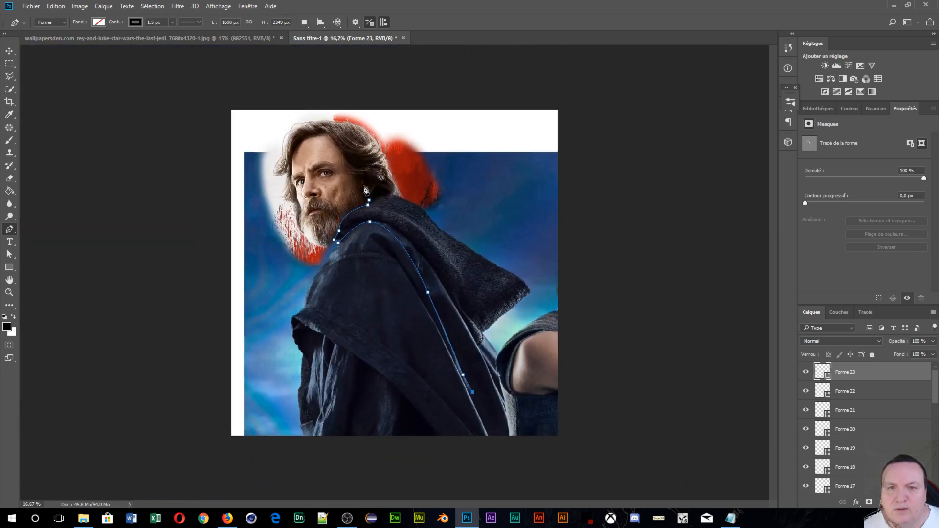
scroll(357, 176, "up", 2)
key("Return")
- Trace a new path from the collar notch along the beard's lower edge, ending in a corner at its far side, about 402 x 216 px
scroll(358, 172, "up", 5)
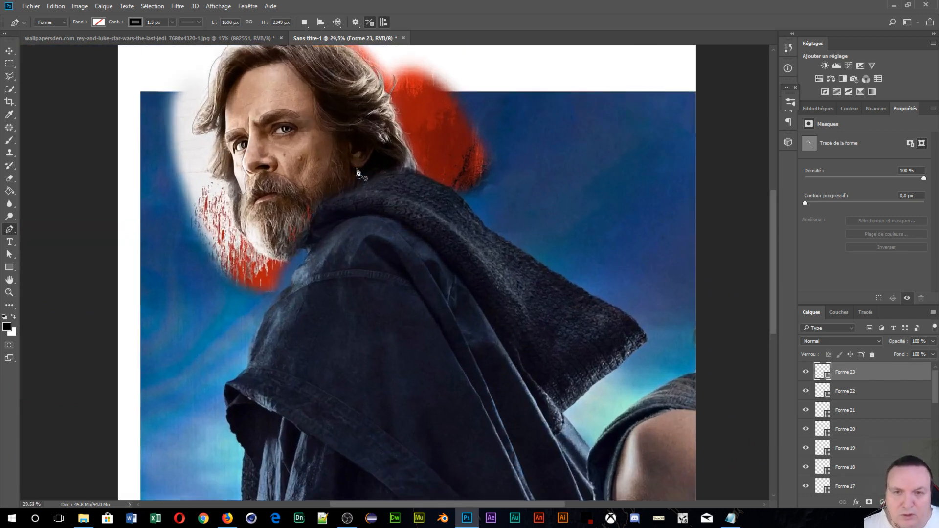
scroll(315, 251, "up", 1)
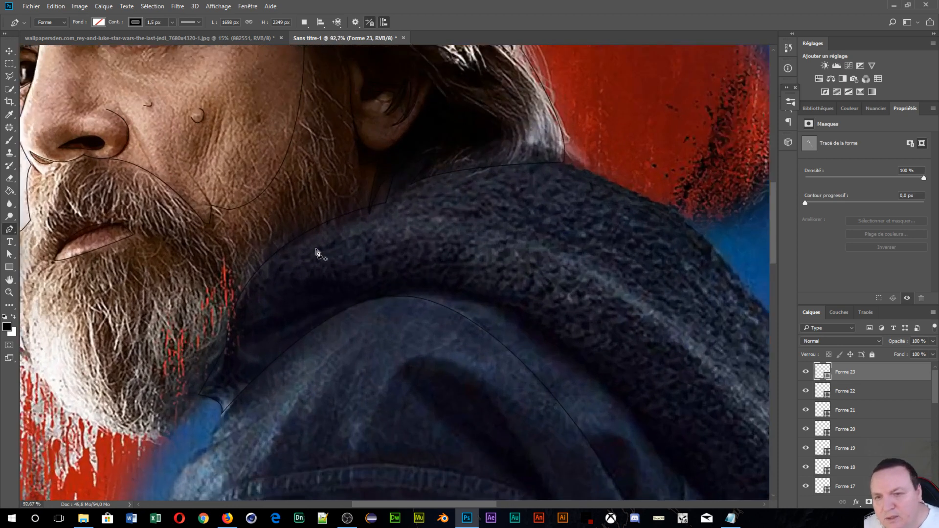
scroll(383, 314, "up", 1)
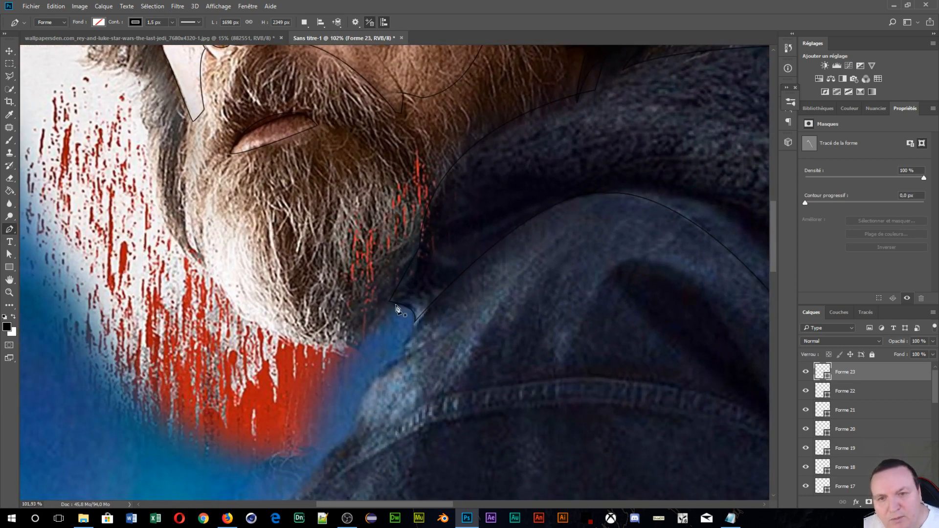
left_click(390, 304)
left_click(326, 354)
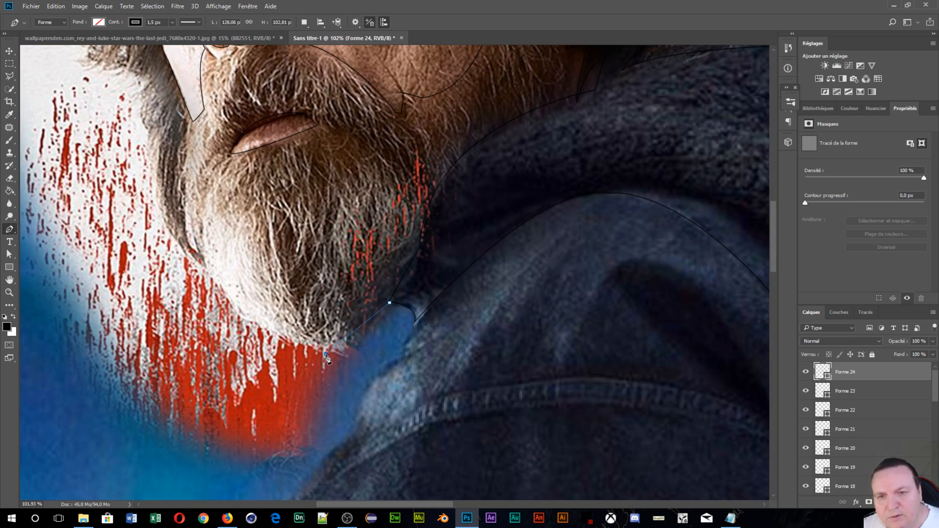
left_click_drag(322, 358, 321, 356)
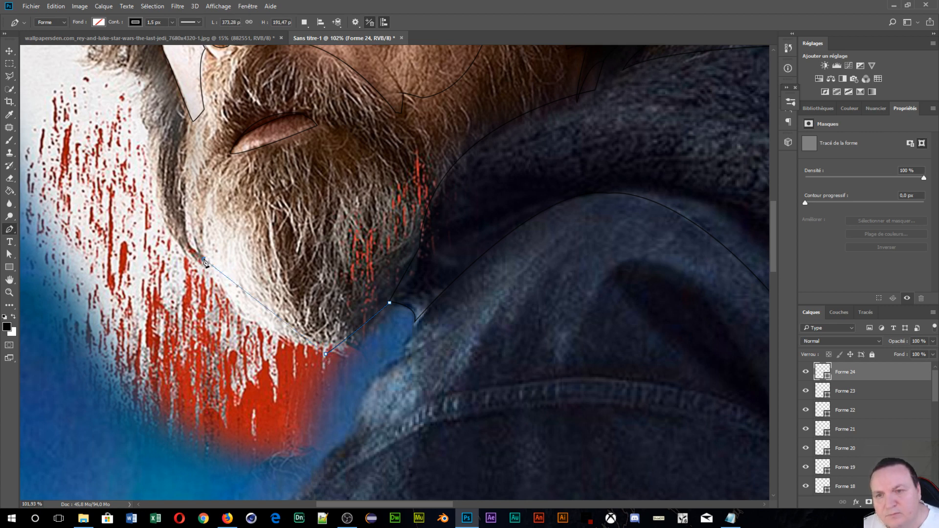
left_click_drag(205, 259, 183, 188)
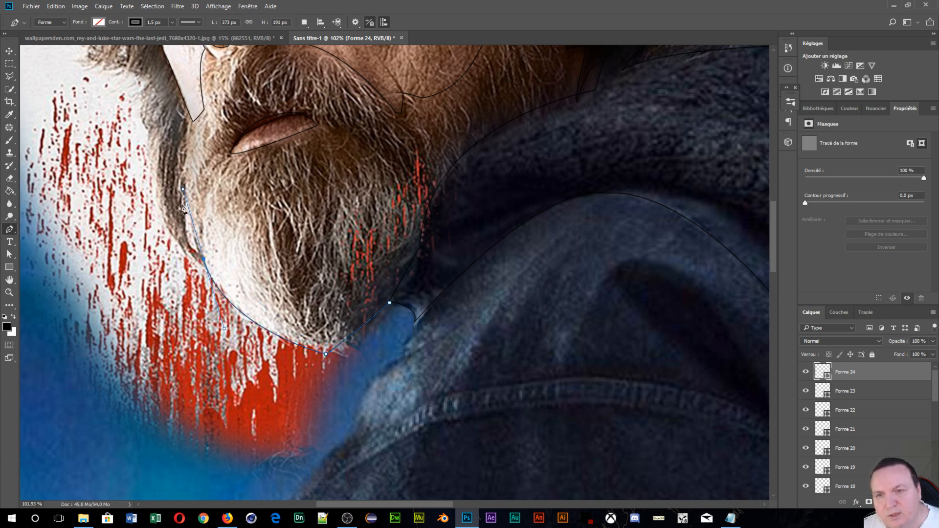
left_click(205, 259, "alt")
left_click(190, 248)
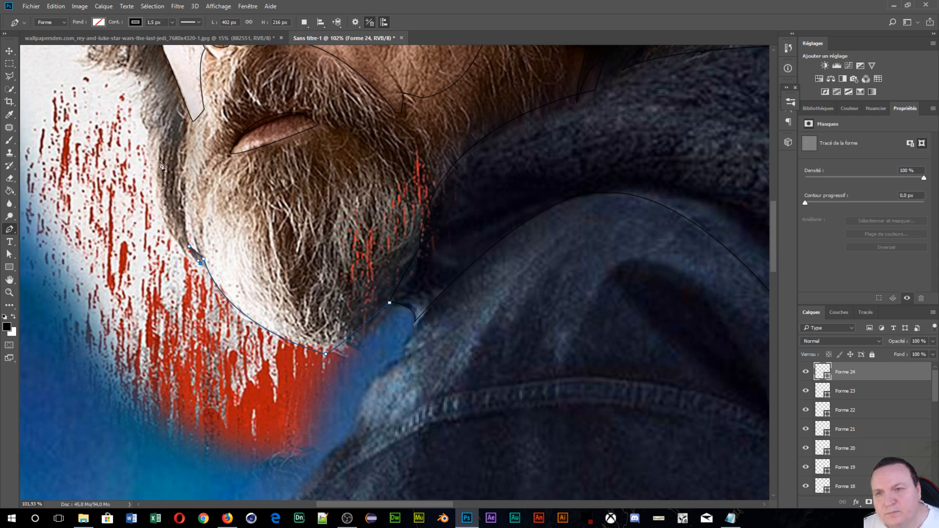
- Extend the beard outline up along the hair beside the cheek with two curves, about 505 x 513 px overall
scroll(161, 166, "down", 3)
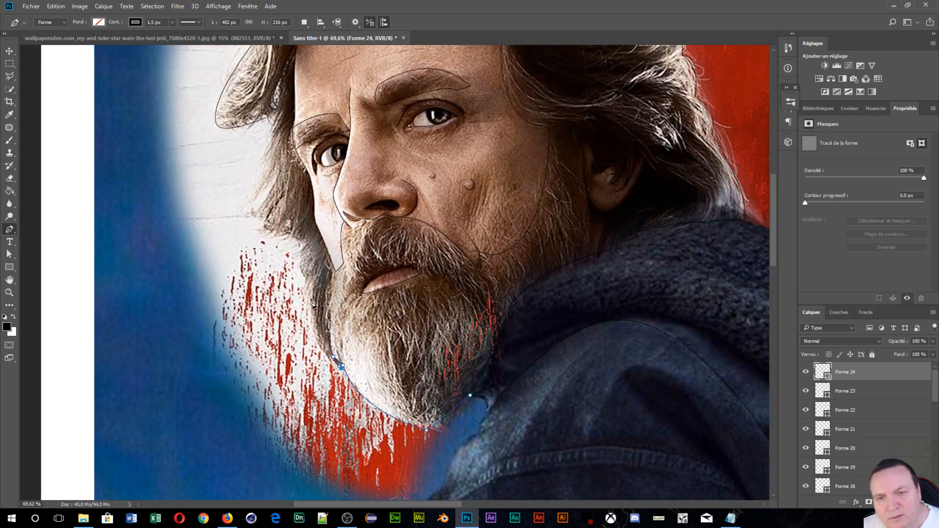
left_click_drag(306, 277, 310, 208)
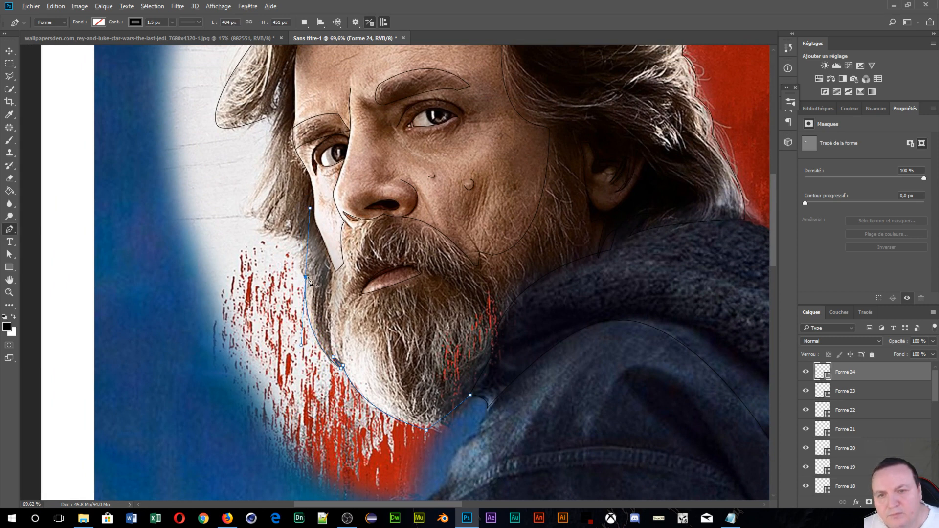
left_click_drag(298, 255, 302, 259)
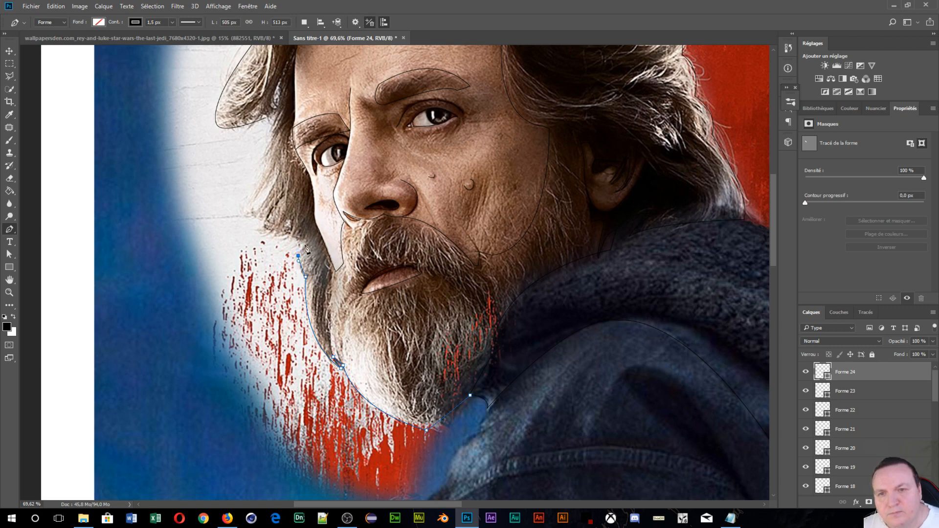
- Extend the beard outline up along the jagged hair tufts to the upper hair lock, about 647 x 921 px overall, and finish the path
left_click(307, 244)
left_click(262, 224)
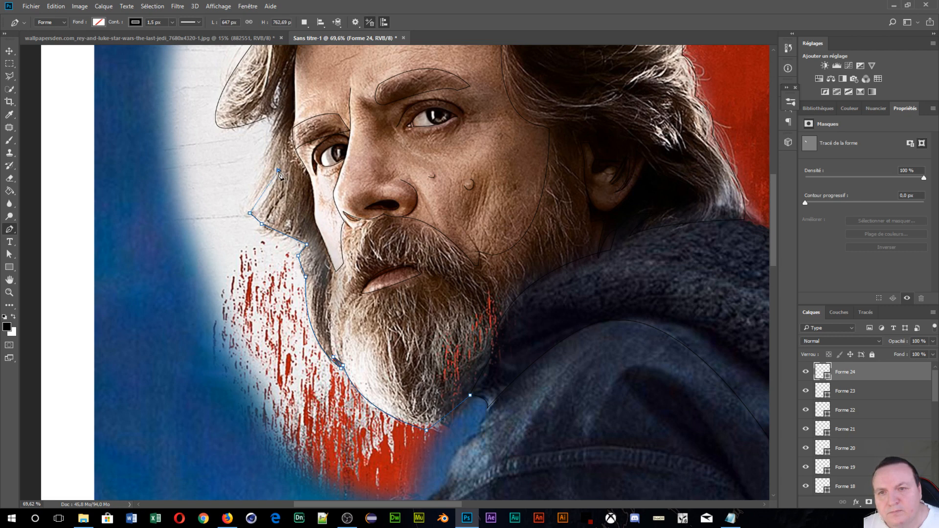
left_click_drag(279, 171, 282, 147)
left_click(255, 199)
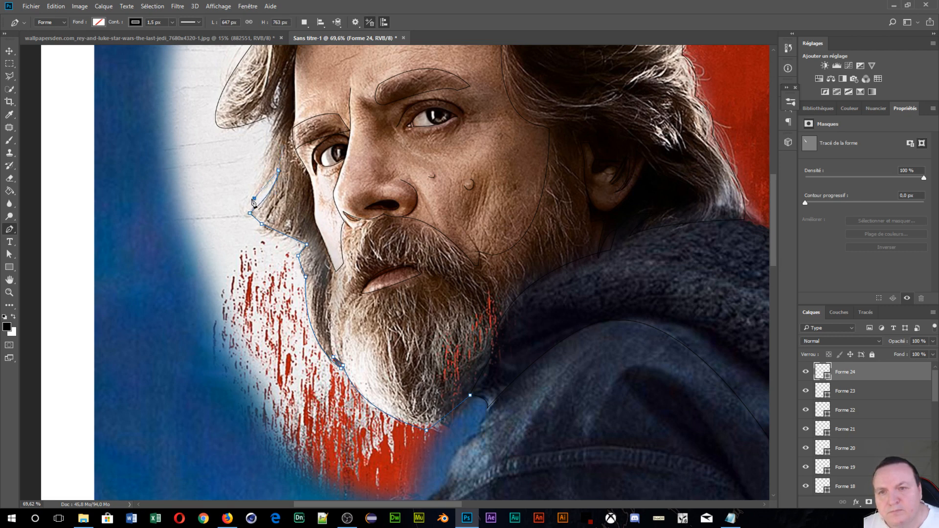
left_click(276, 117)
left_click_drag(277, 113, 273, 123)
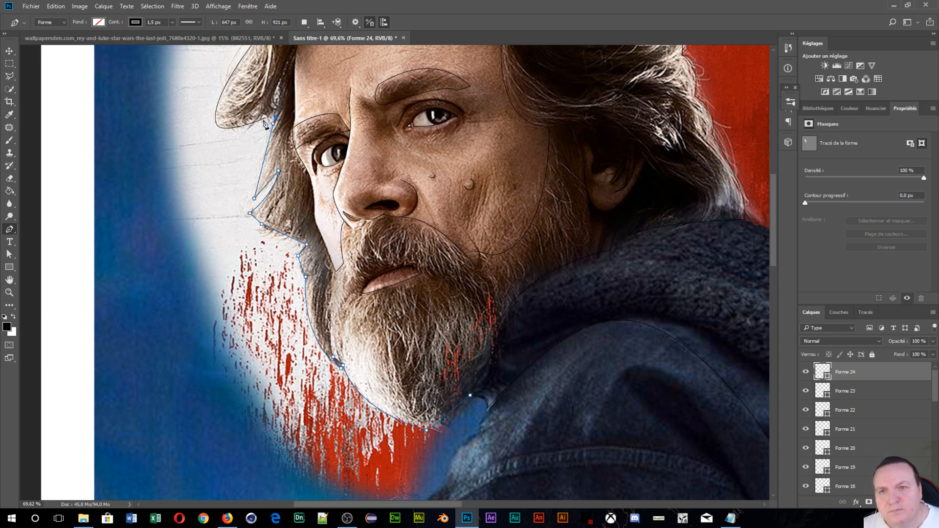
key("Escape")
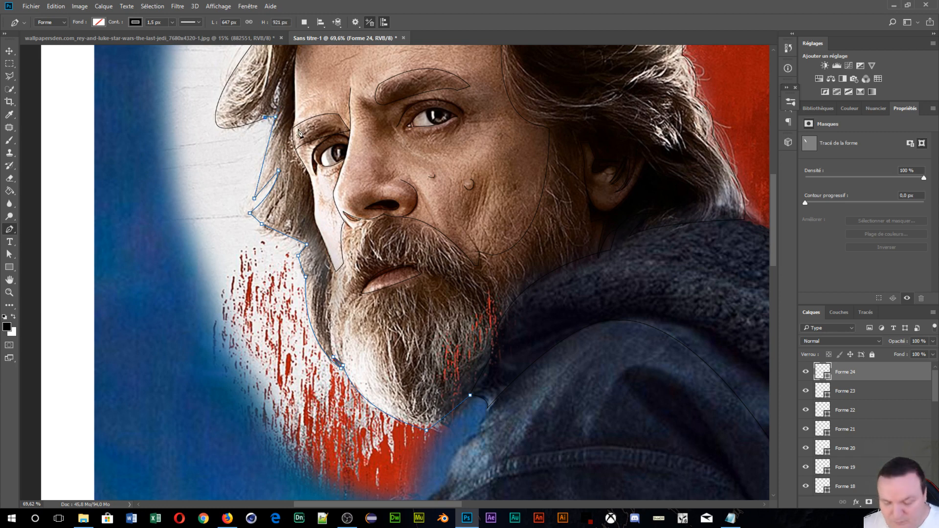
- Trace a new path from the hood's crest below the hair along its outer edge to the first bend, about 475 x 373 px, ending in a corner
scroll(300, 132, "down", 6)
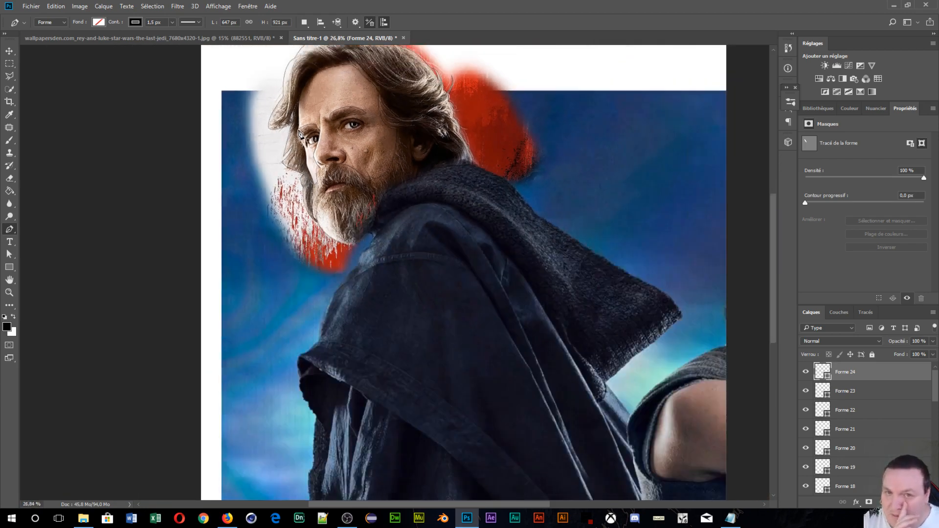
scroll(351, 196, "up", 5)
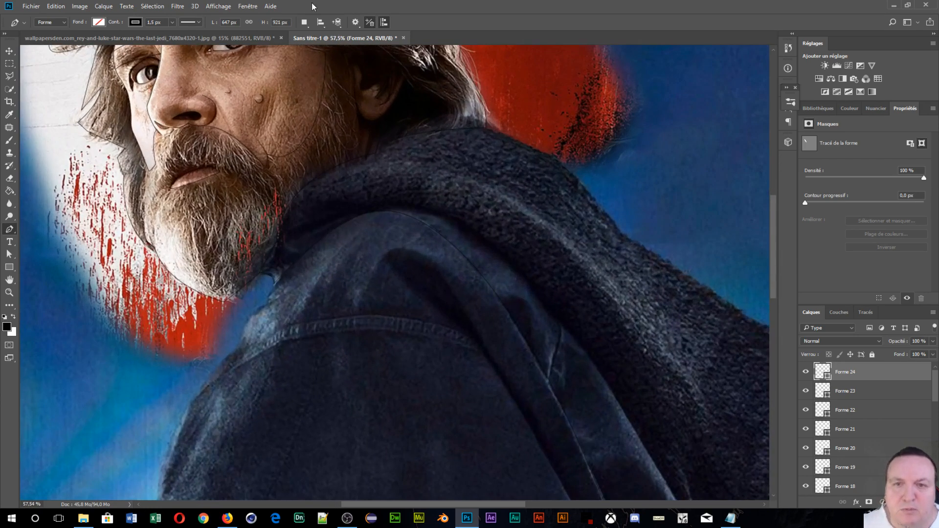
scroll(521, 195, "up", 2)
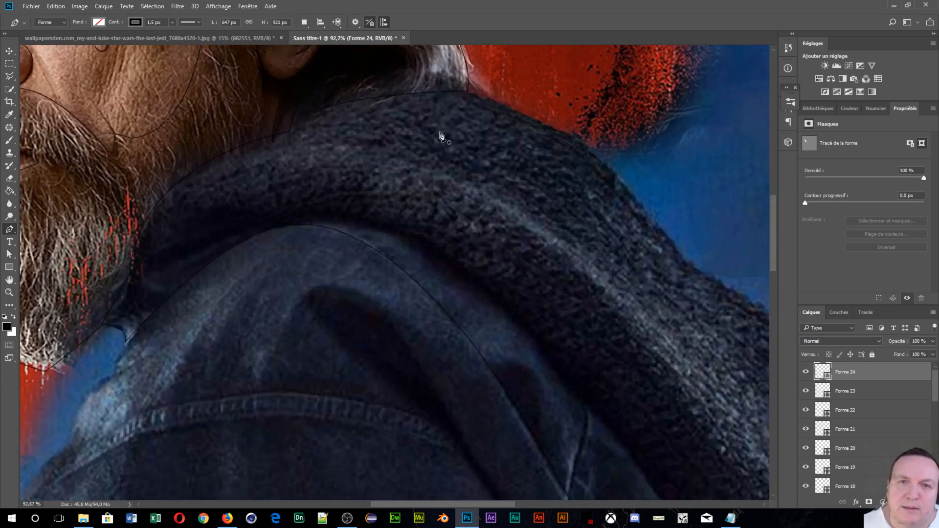
left_click(468, 94)
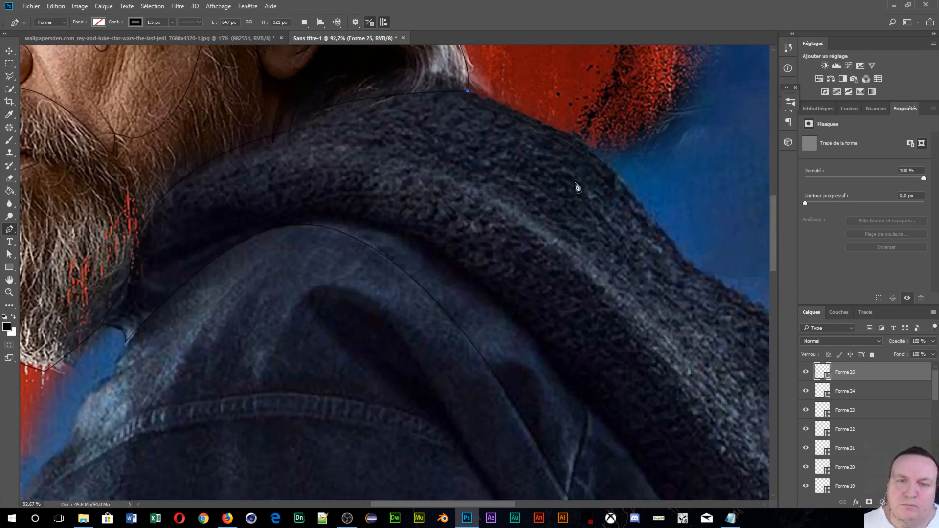
scroll(419, 68, "right", 5)
scroll(372, 93, "down", 3)
scroll(383, 117, "down", 3)
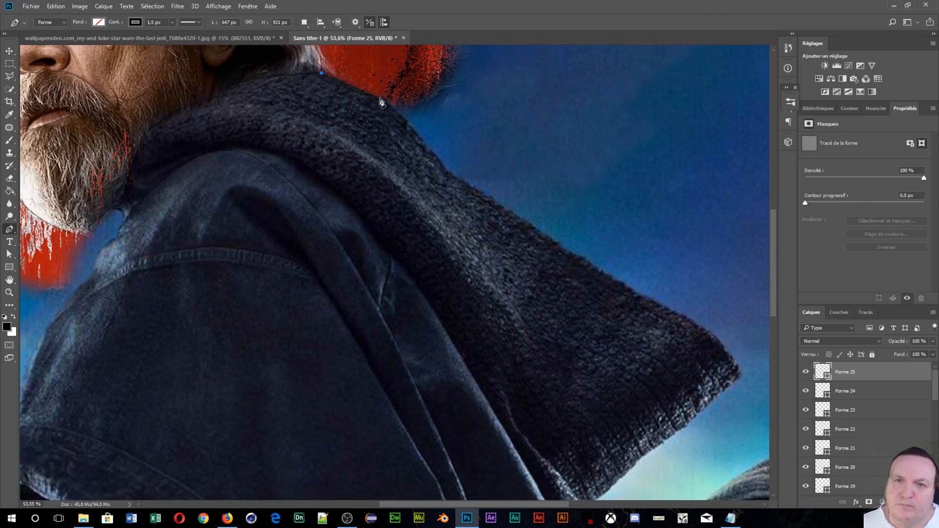
left_click(380, 98)
left_click_drag(446, 171, 467, 212)
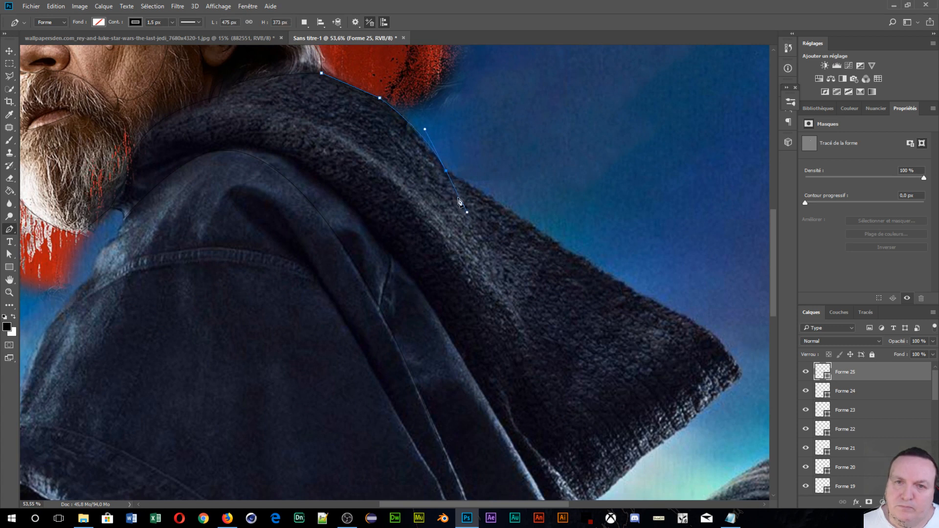
left_click(447, 172, "alt")
- Extend the outline down the hood's long outer edge to its pointed tip, about 1608 x 1140 px overall, ending in a corner
left_click_drag(668, 305, 511, 229)
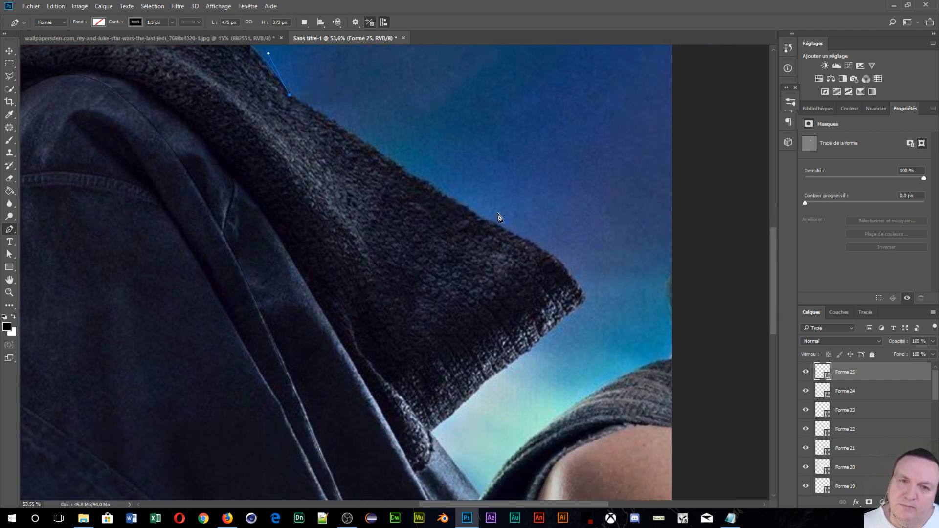
left_click_drag(411, 174, 453, 208)
left_click(411, 176)
left_click(538, 247)
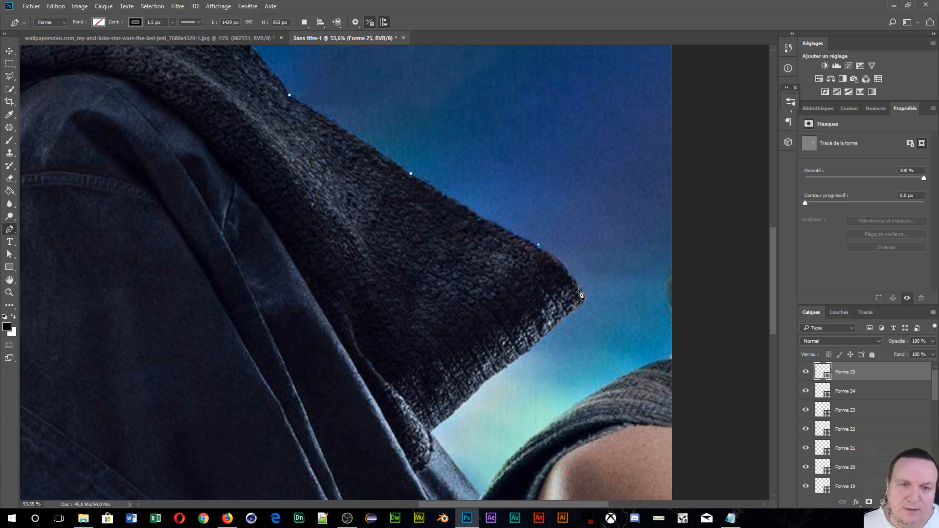
left_click_drag(587, 296, 597, 321)
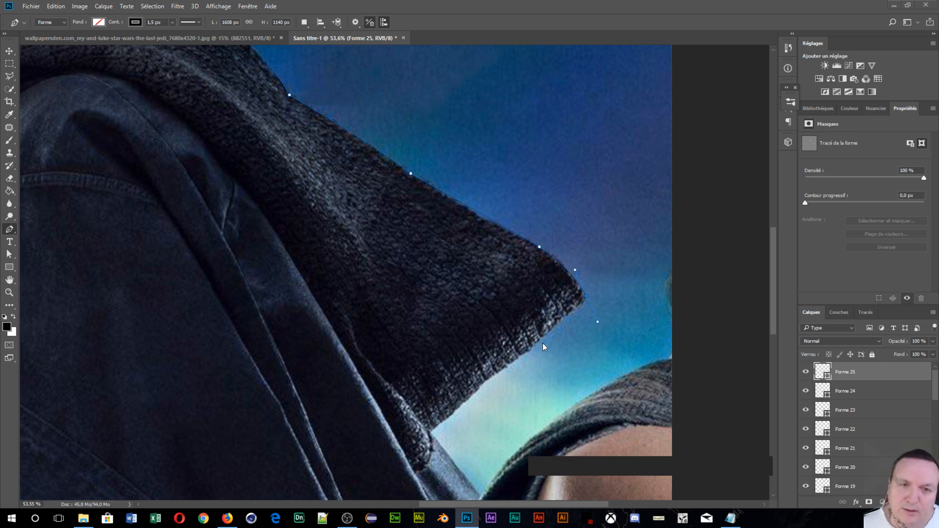
key("alt")
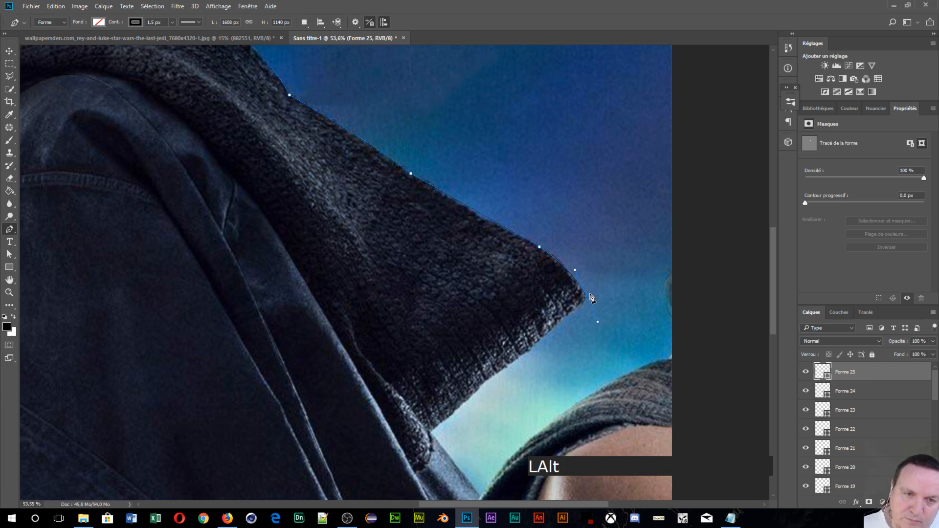
left_click(586, 295, "alt")
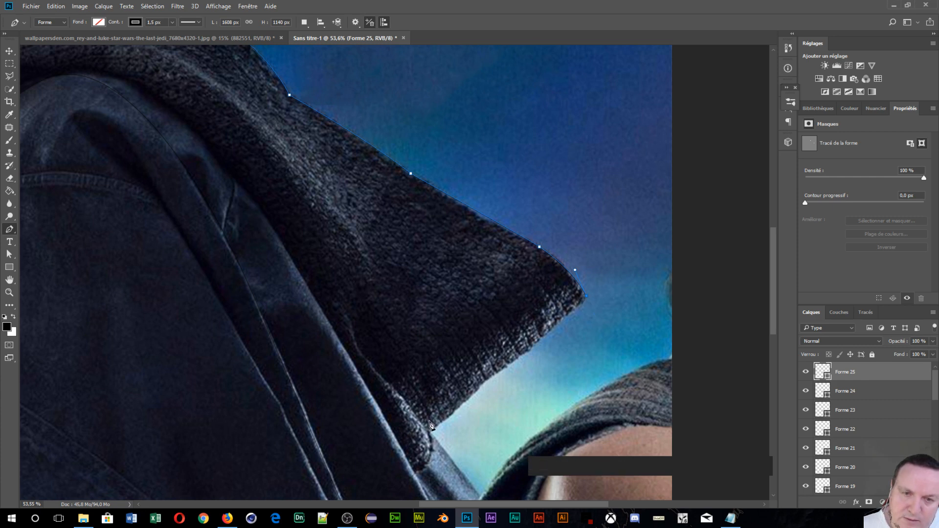
- Continue the outline from the tip along the hood's ribbed hem to its lower end, about 1608 x 1668 px overall, ending in a corner
left_click_drag(431, 435, 419, 447)
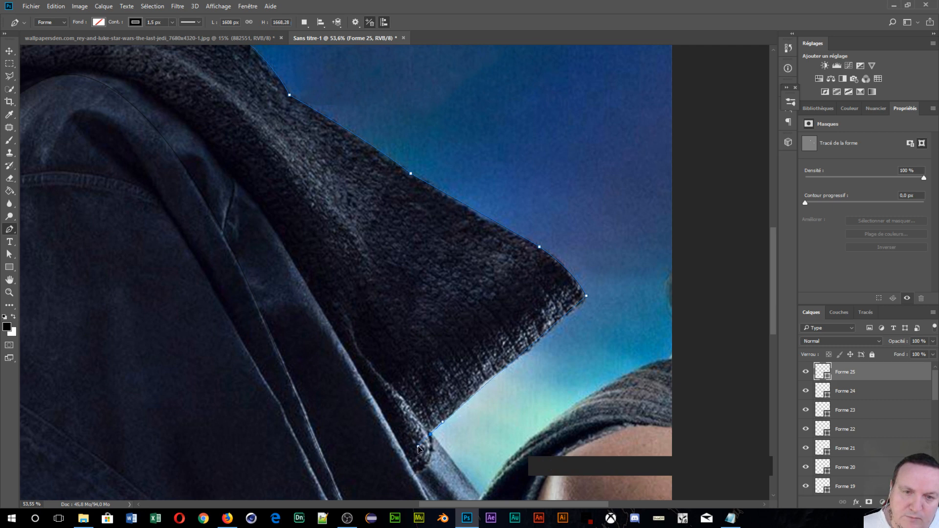
left_click_drag(483, 416, 375, 206)
scroll(376, 206, "down", 8)
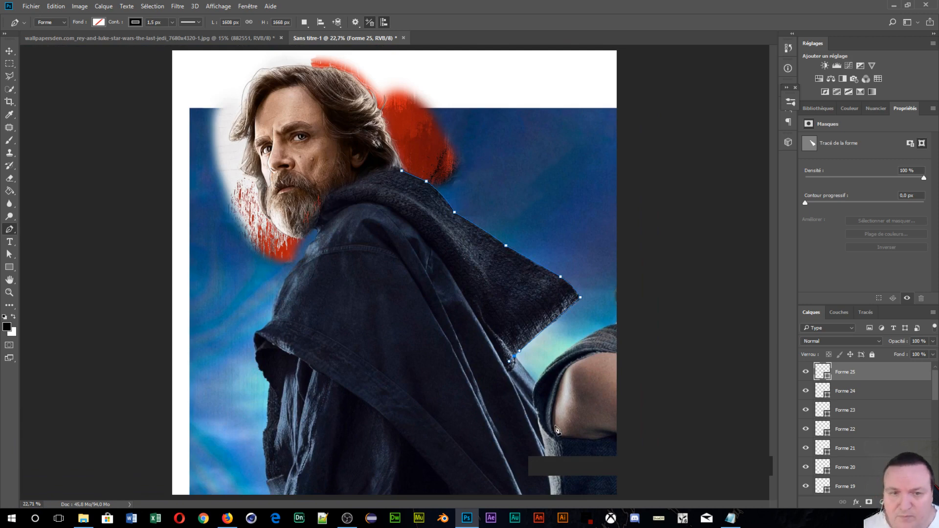
scroll(510, 413, "up", 8)
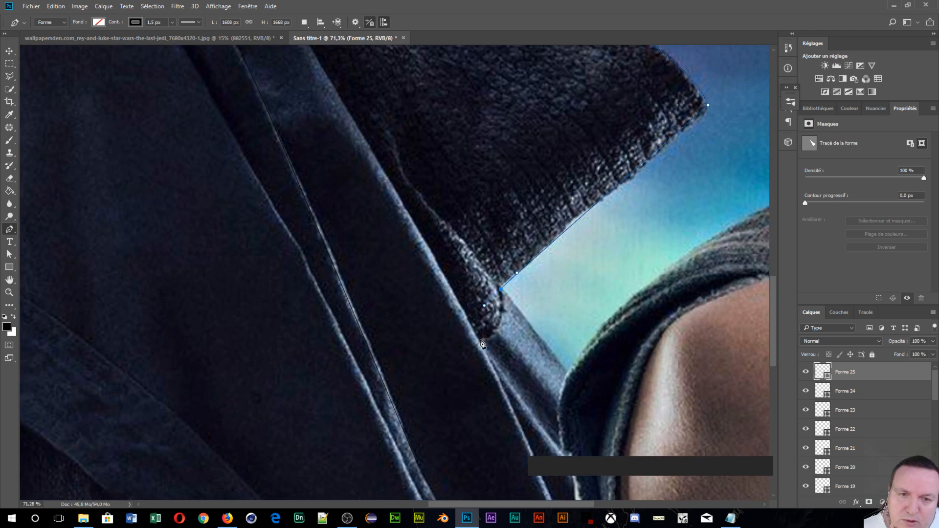
left_click_drag(481, 339, 437, 353)
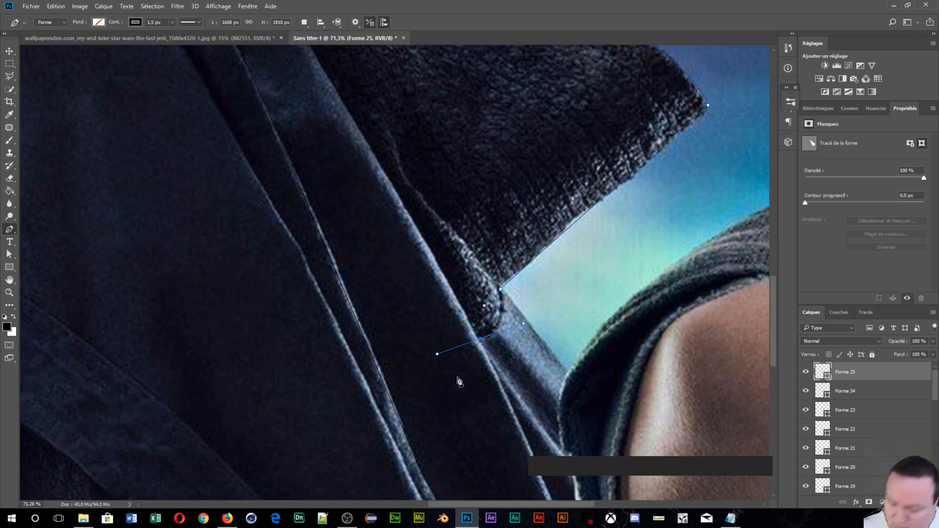
key("ctrl+alt+z")
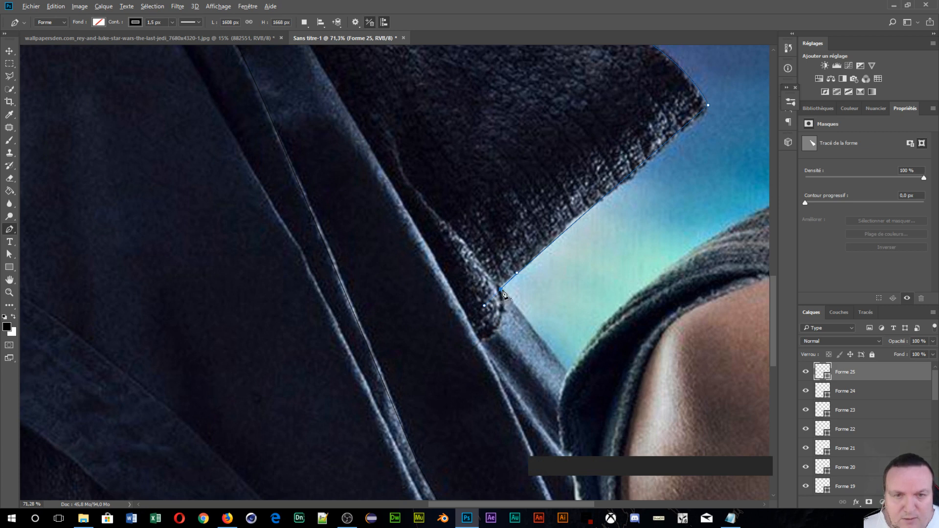
left_click(501, 291, "alt")
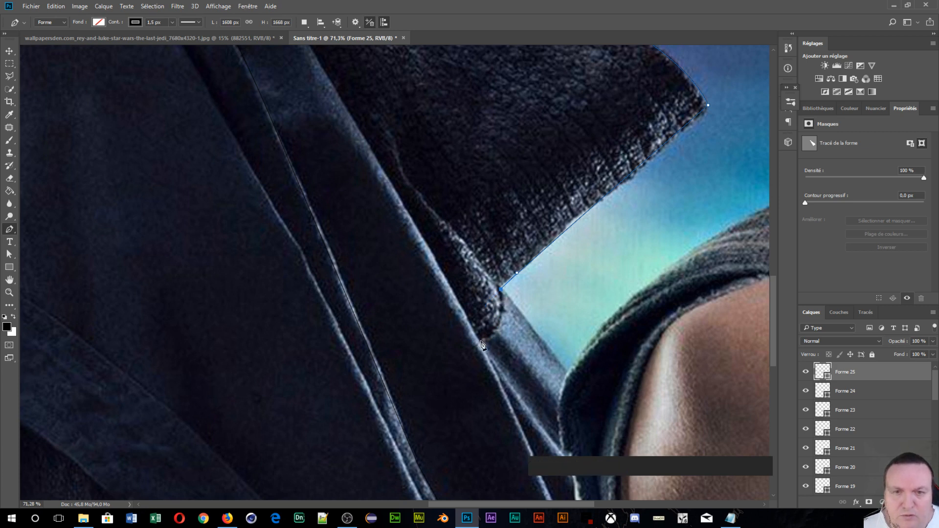
- Curve the outline around the hood's small rounded lower end to the coat fold, about 1608 x 1810 px overall, ending in a corner
left_click_drag(478, 339, 390, 248)
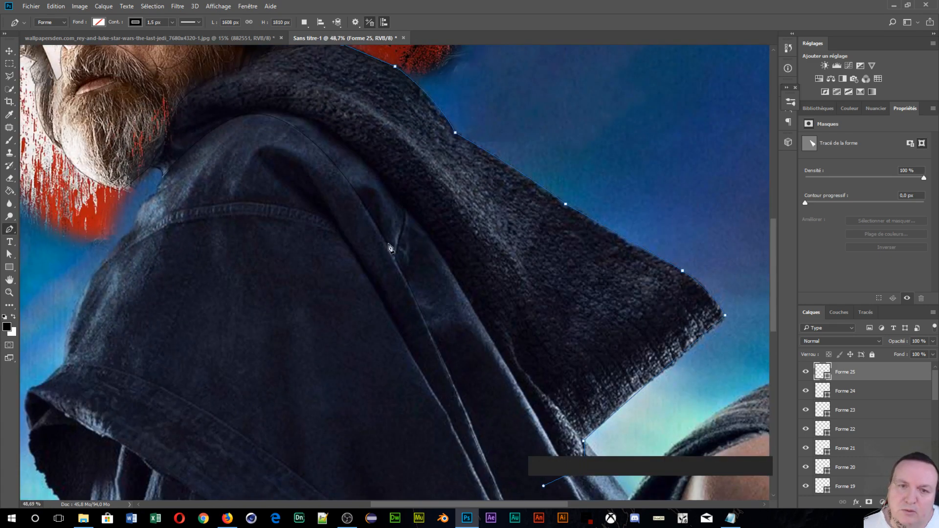
scroll(390, 248, "down", 1)
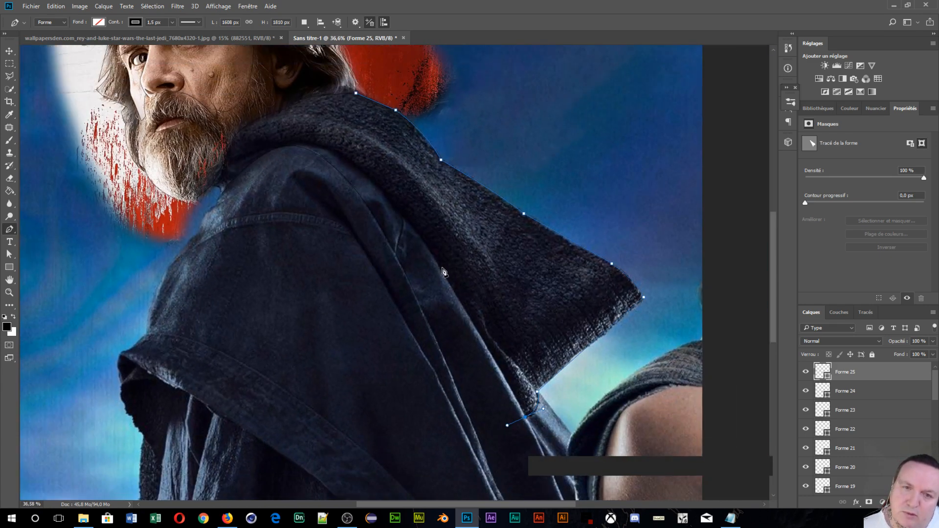
left_click(432, 256)
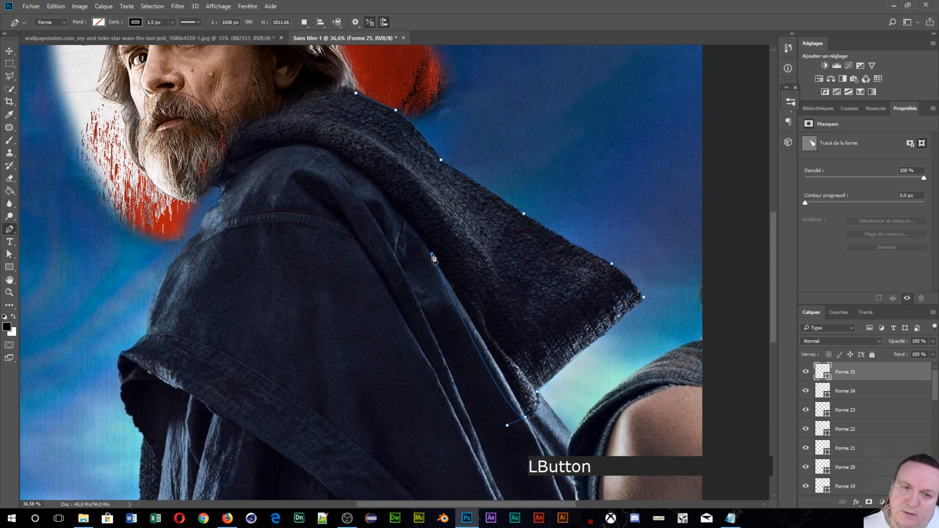
key("ctrl+alt+z")
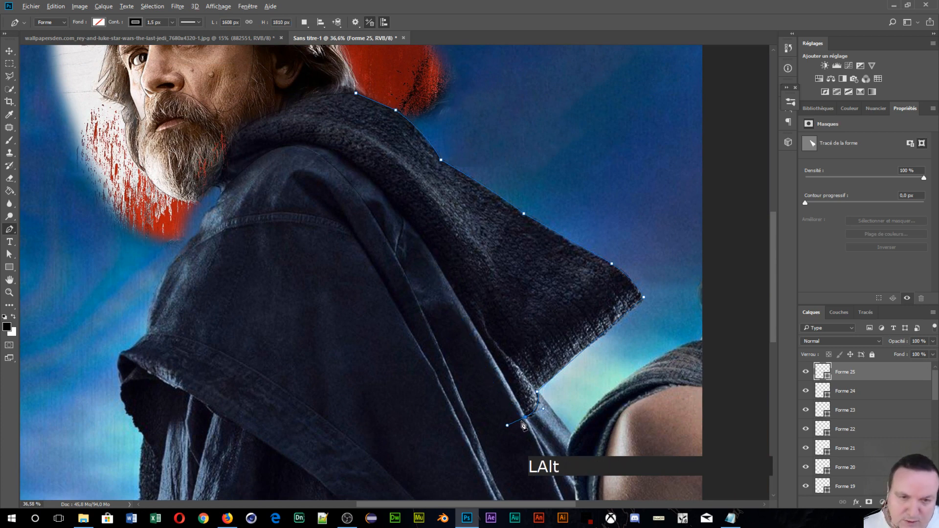
left_click(526, 418, "alt")
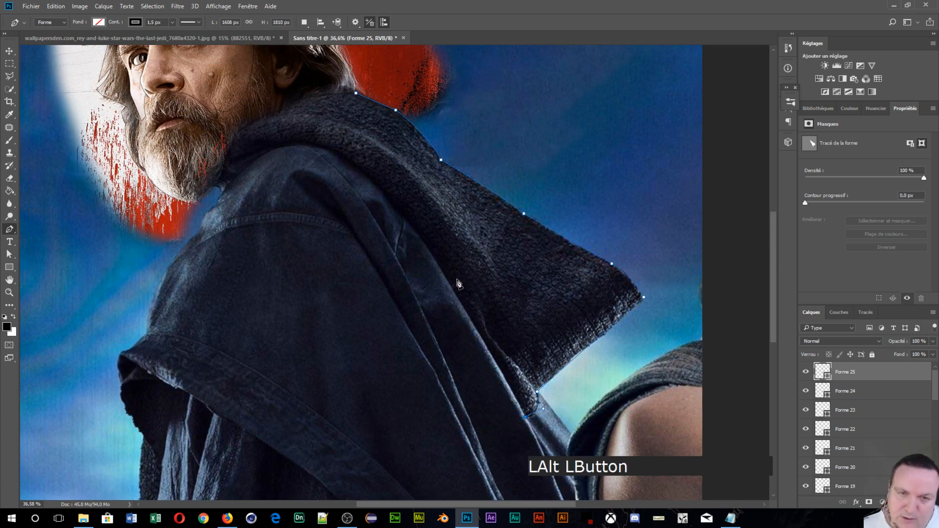
- Continue the outline up the hood's inner edge and over the shoulder to its crest, about 2033 x 1810 px overall, and finish the path
left_click(415, 230)
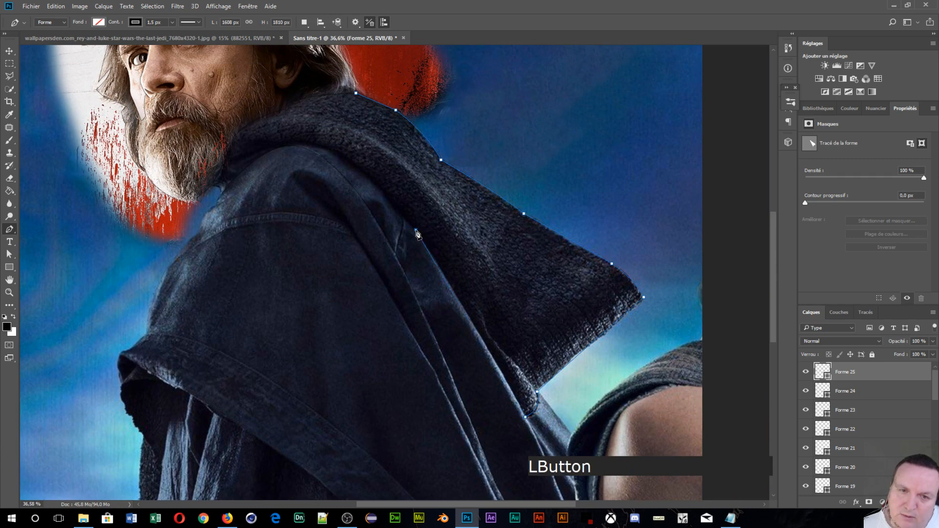
left_click_drag(416, 230, 414, 230)
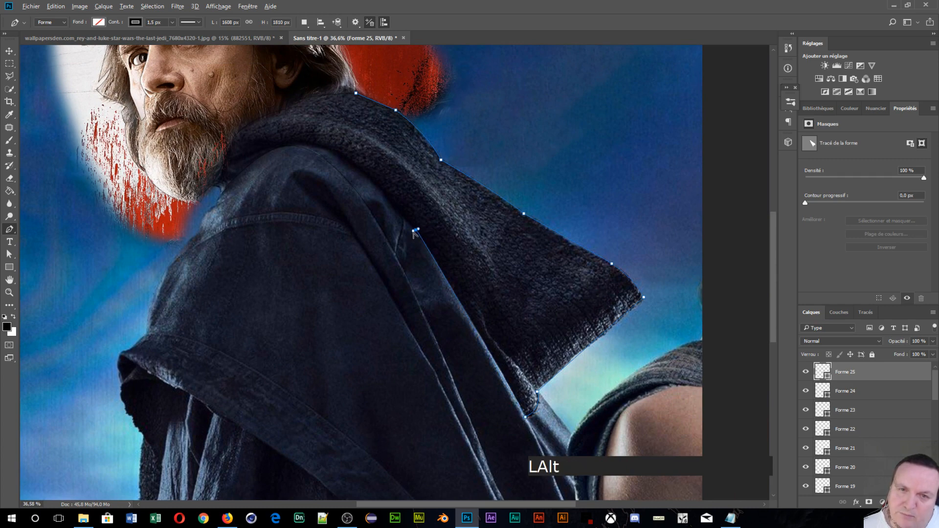
left_click(416, 230, "alt")
scroll(392, 220, "up", 5)
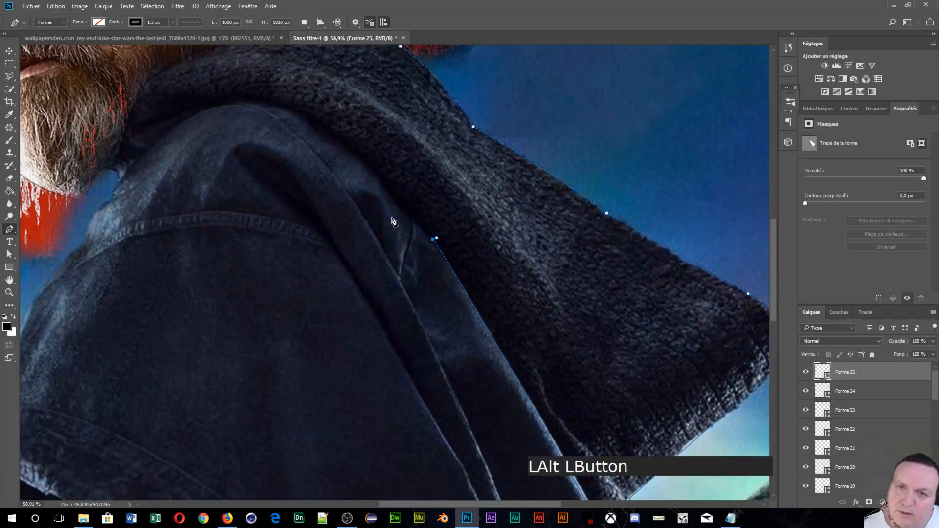
key("space")
left_click_drag(203, 202, 292, 309)
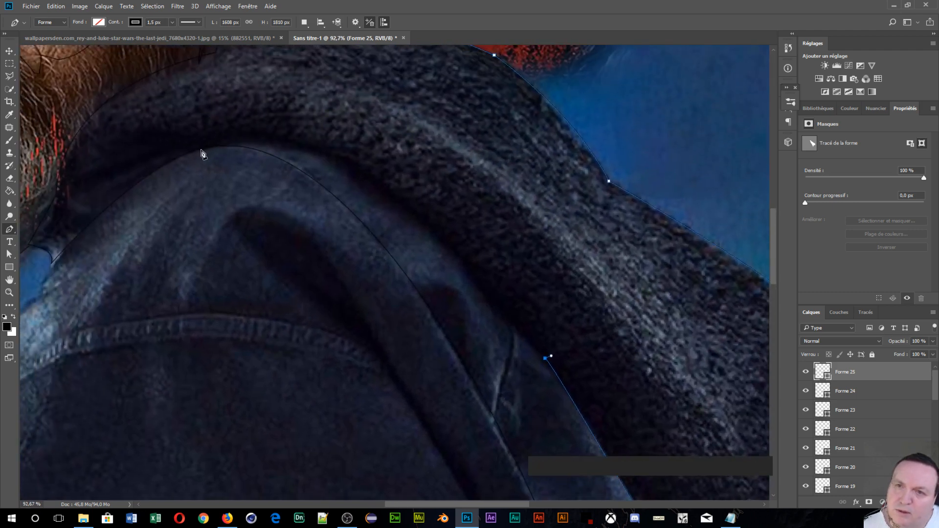
left_click_drag(202, 152, 62, 217)
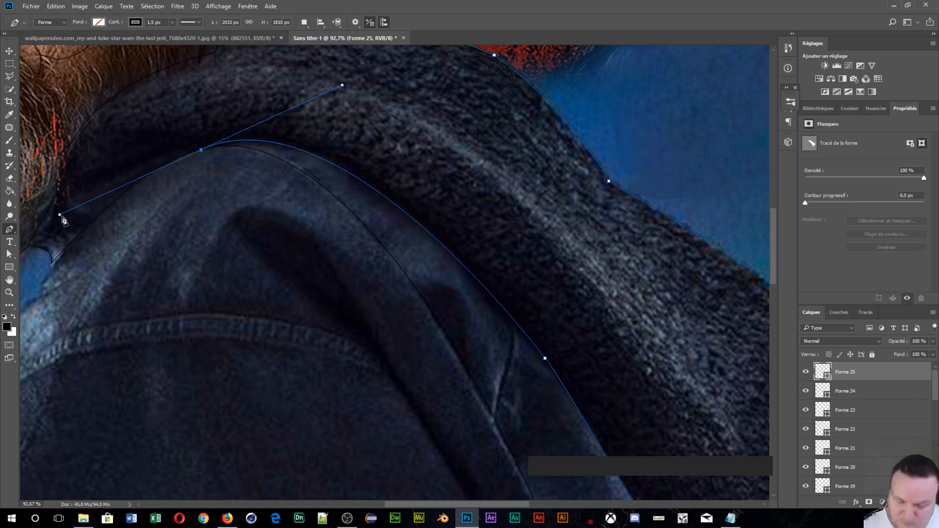
key("Return")
- Draw a Pen path from the hood's lower hem corner behind the bare arm to the canvas's bottom edge, about 845 x 1260 px, and finish it
scroll(273, 216, "down", 5)
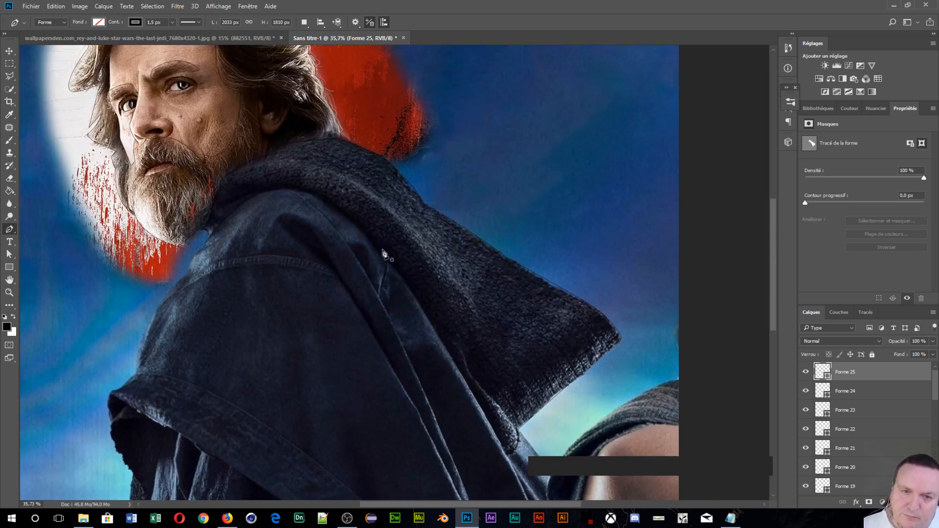
scroll(384, 254, "up", 3)
left_click_drag(409, 268, 149, 42)
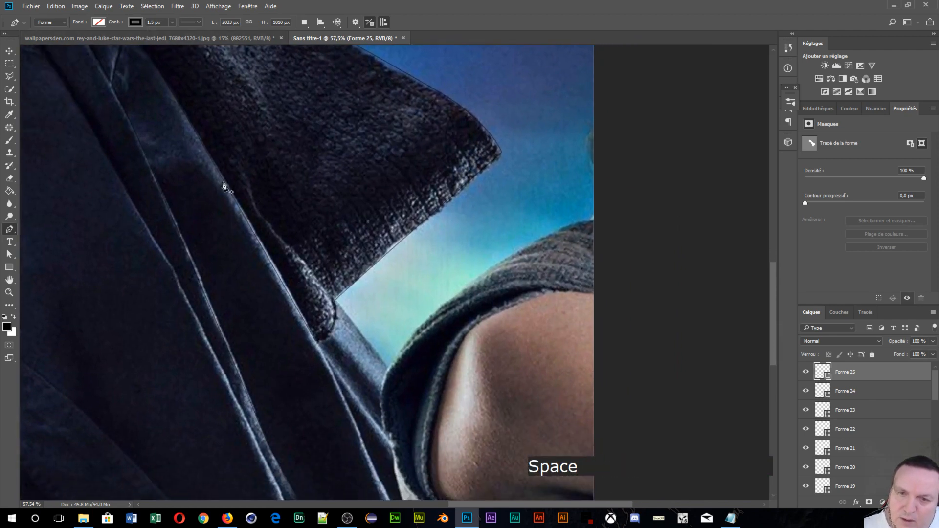
scroll(223, 185, "up", 1)
scroll(370, 329, "down", 3)
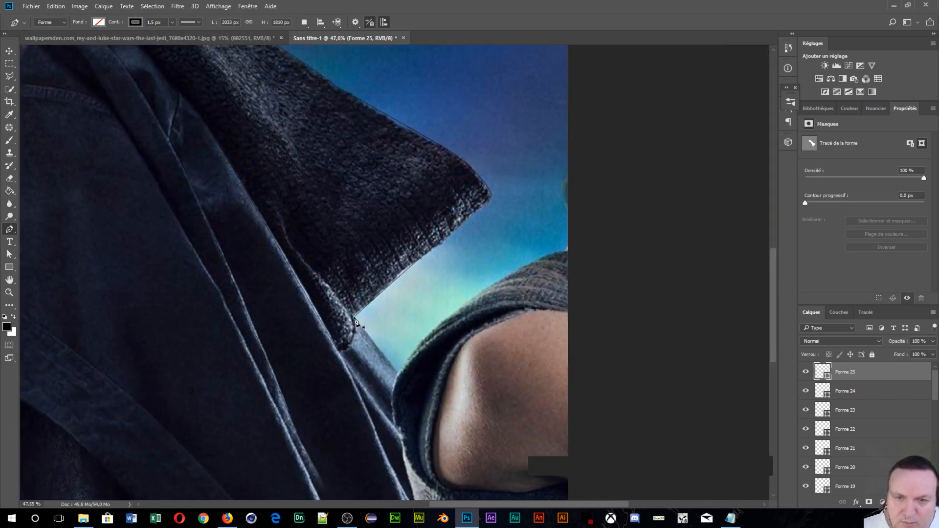
left_click(354, 319)
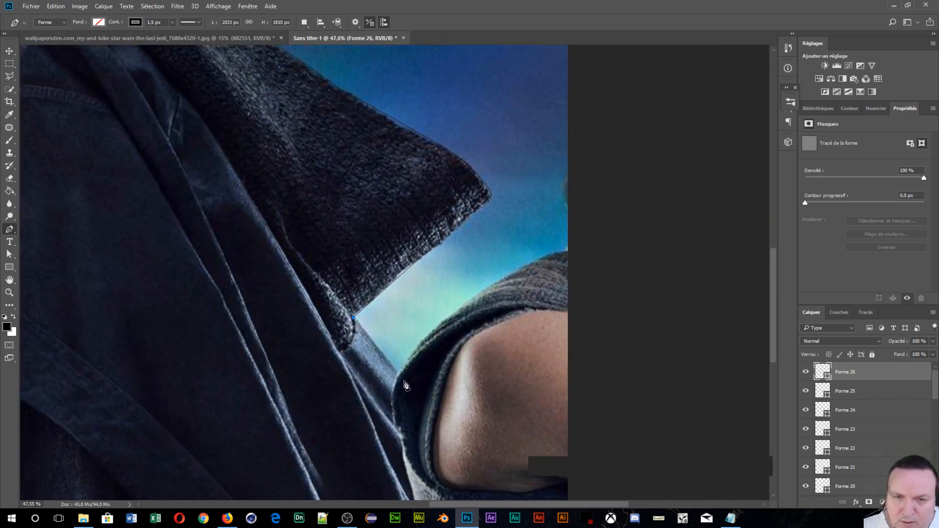
scroll(416, 399, "down", 5)
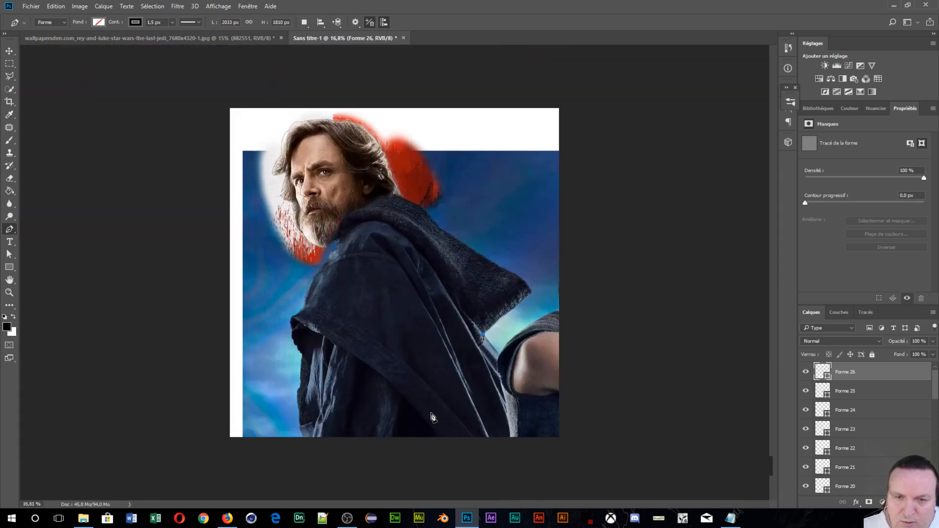
scroll(435, 415, "up", 2)
scroll(440, 411, "down", 1)
left_click_drag(545, 368, 545, 368)
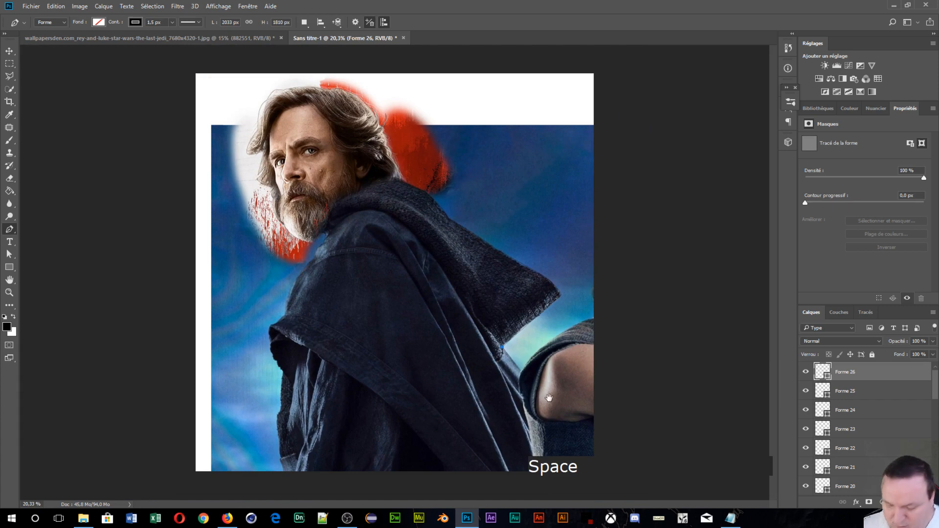
left_click(465, 342)
scroll(506, 377, "up", 4)
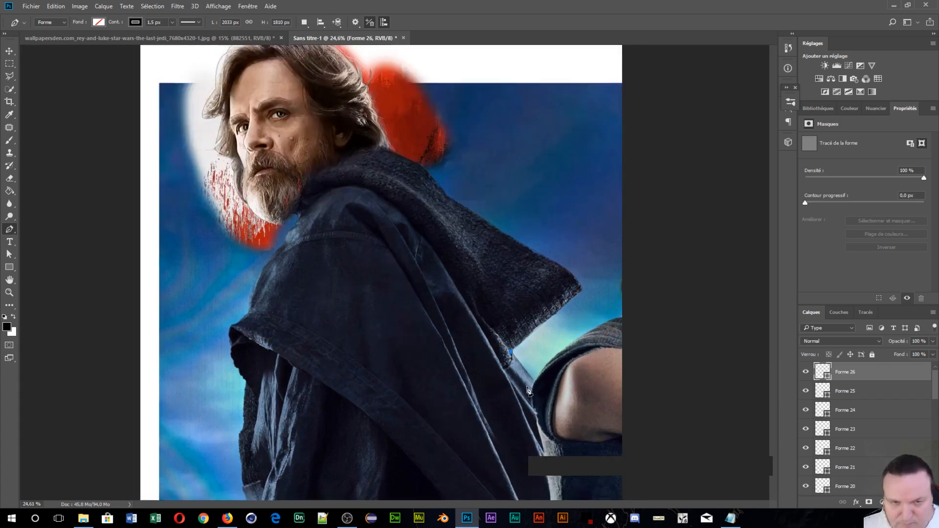
left_click_drag(506, 376, 286, 154)
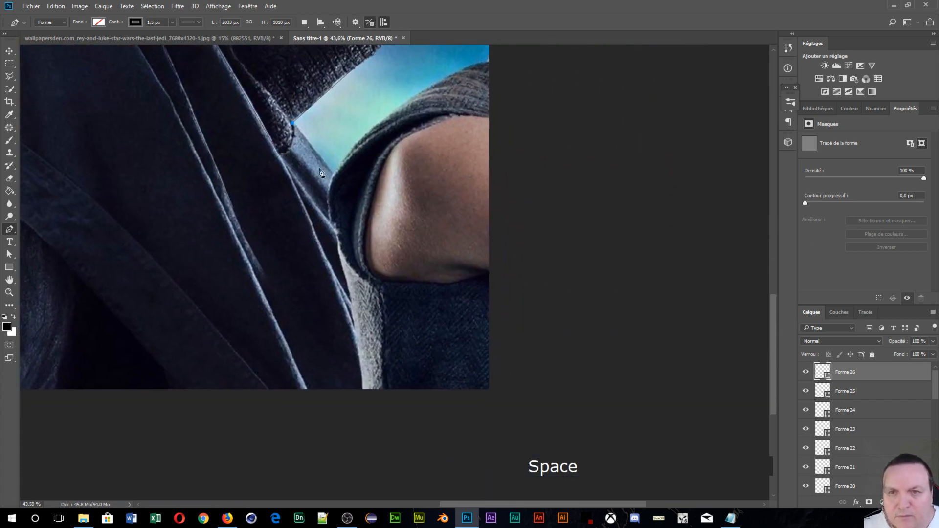
left_click_drag(472, 391, 495, 470)
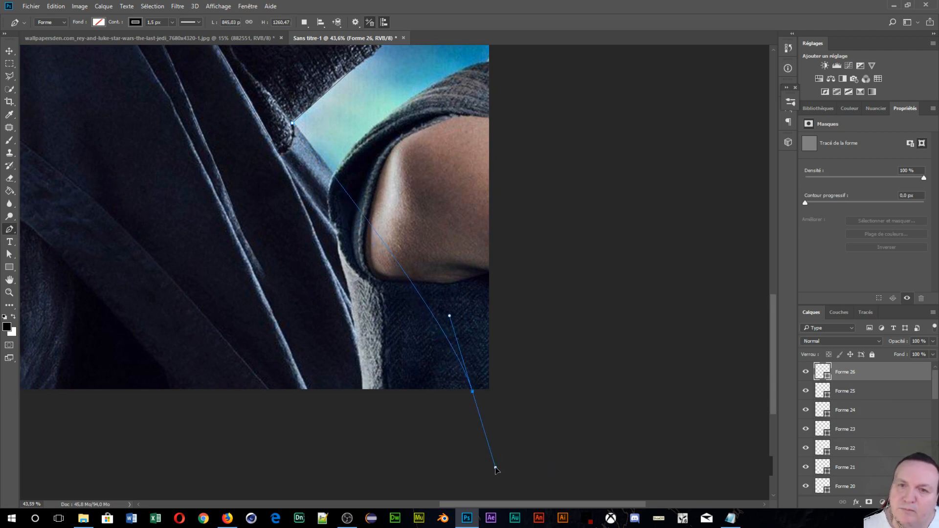
key("KP_Enter")
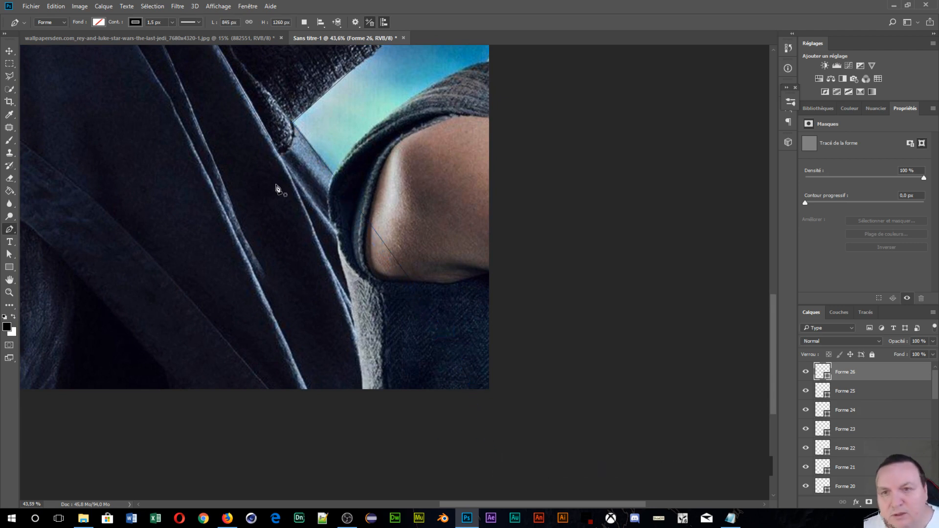
- Trace the coat fold from the hood's rounded lower end past the pale fabric to below the canvas, about 525 x 1198 px, and finish the path
scroll(277, 190, "up", 4)
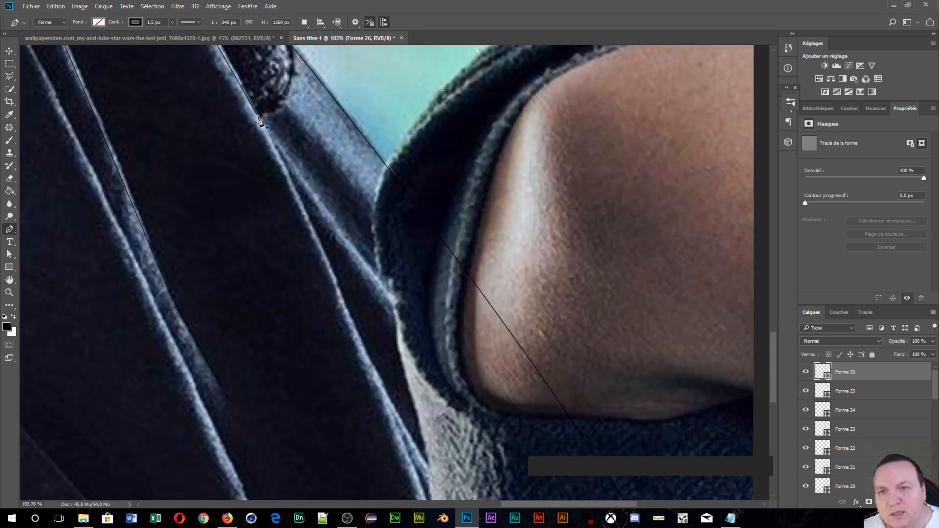
left_click(257, 114)
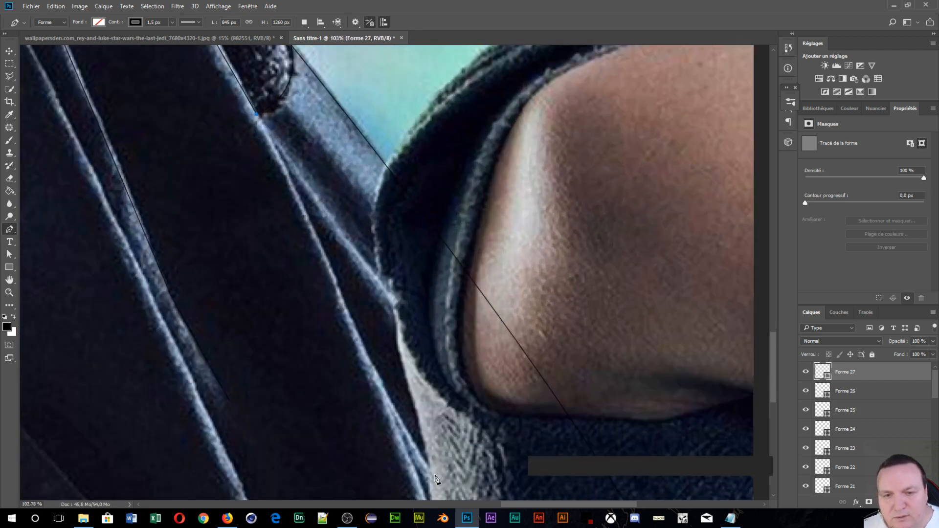
left_click_drag(433, 475, 444, 486)
scroll(444, 485, "down", 5)
key("space")
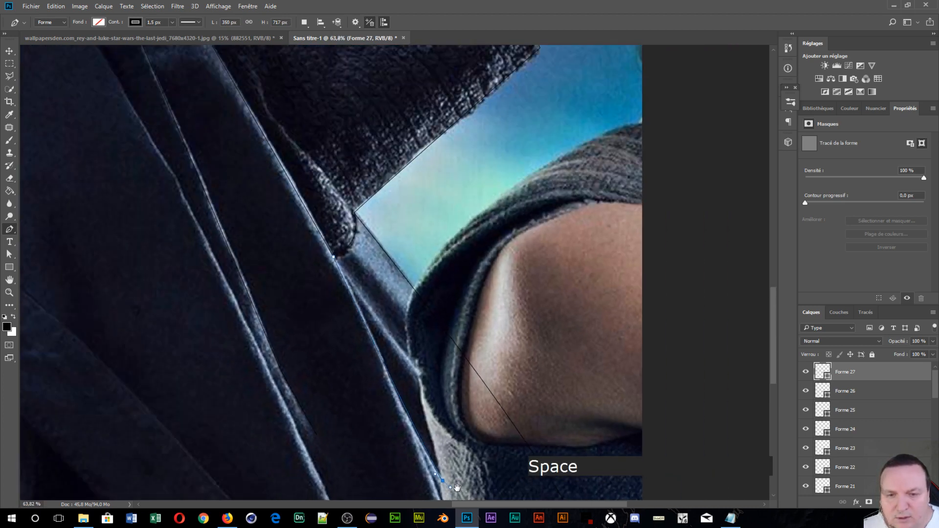
left_click_drag(434, 367, 367, 159)
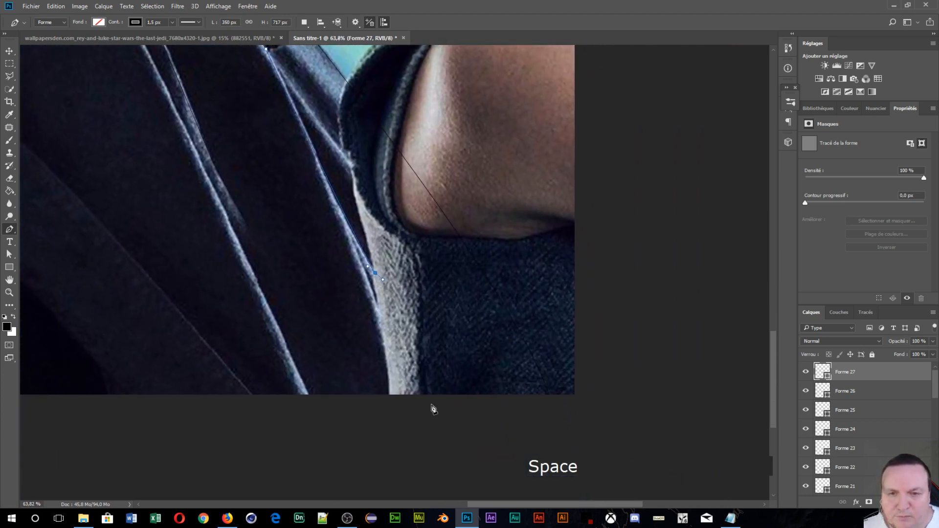
left_click_drag(430, 422, 430, 435)
key("KP_Enter")
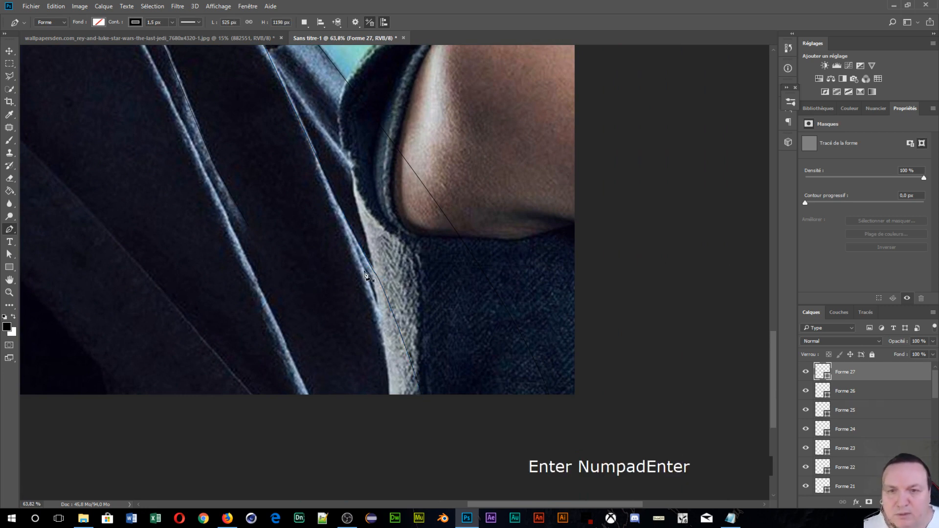
- Trace the coat's front edge beside the pale fabric from the lower fold to below the canvas, about 172 x 682 px, and finish the path
left_click(346, 220)
left_click_drag(400, 433, 402, 478)
key("KP_Enter")
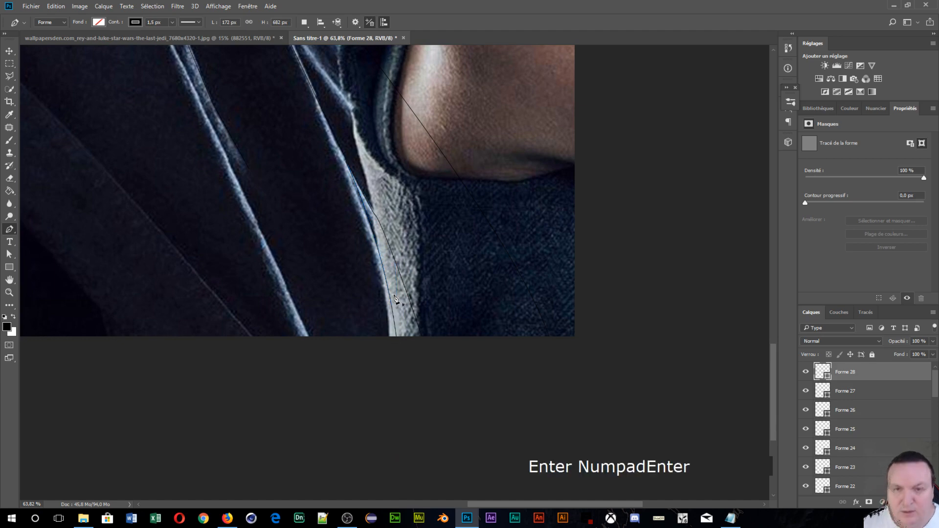
- Draw a curved path from the fold at the hood's rounded end behind the arm to below the canvas, about 727 x 1156 px, and finish it
left_click_drag(343, 120, 370, 354)
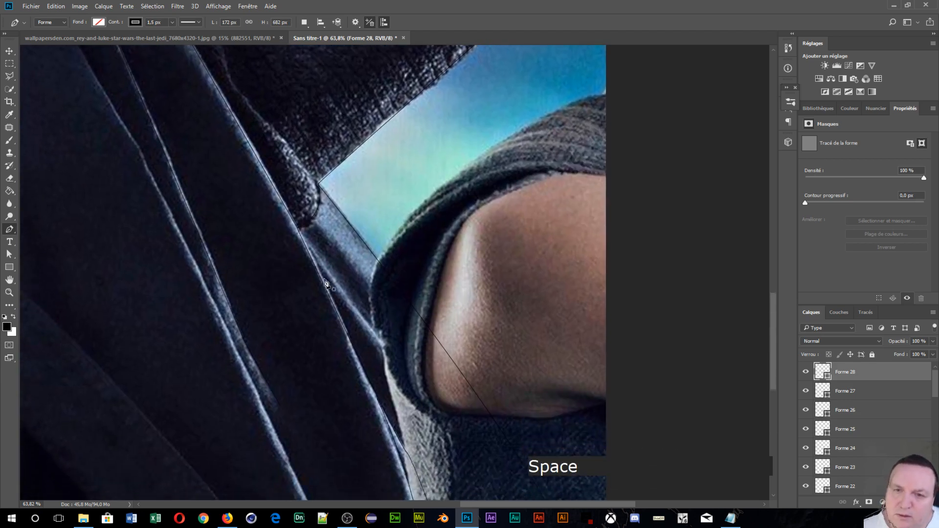
left_click(301, 237)
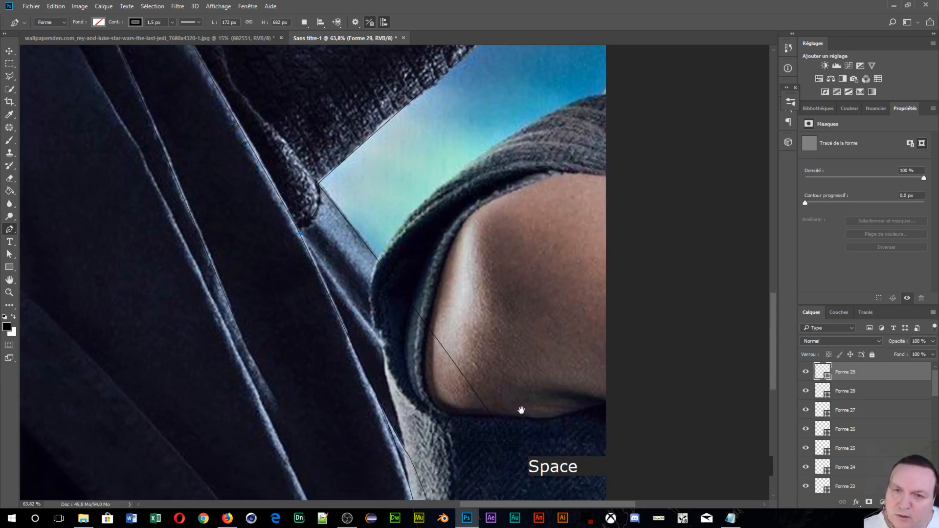
left_click_drag(523, 409, 249, 132)
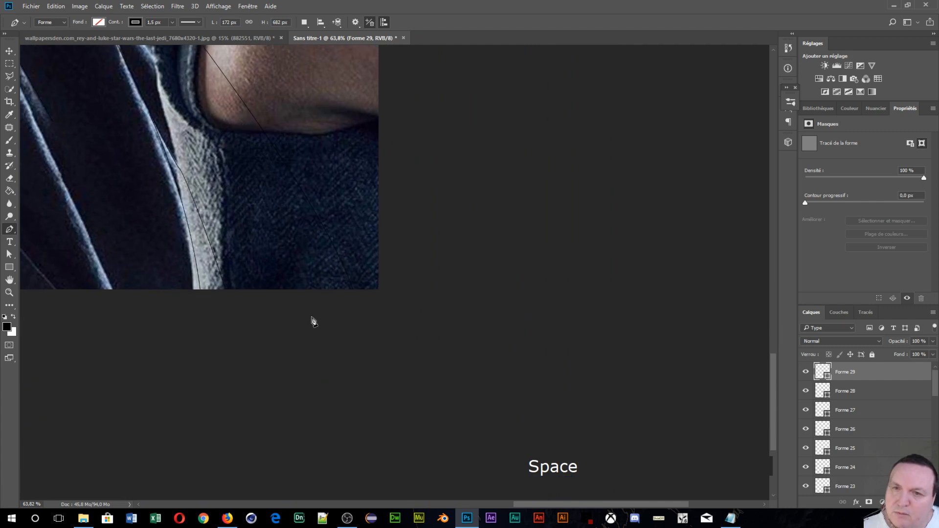
left_click_drag(300, 309, 329, 425)
key("Return")
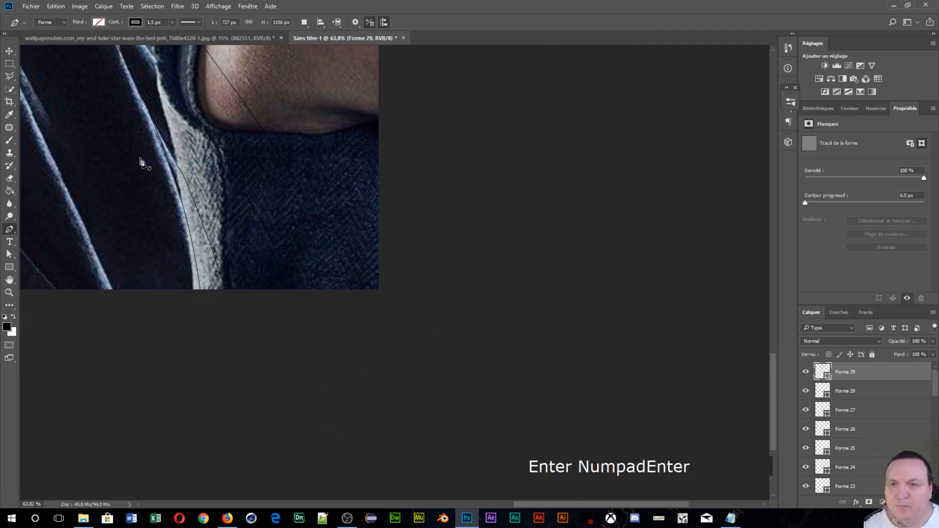
- Start a new pen path where the robe's light front fold meets the image's bottom edge and extend it up the fold to mid-torso
left_click_drag(141, 161, 524, 185)
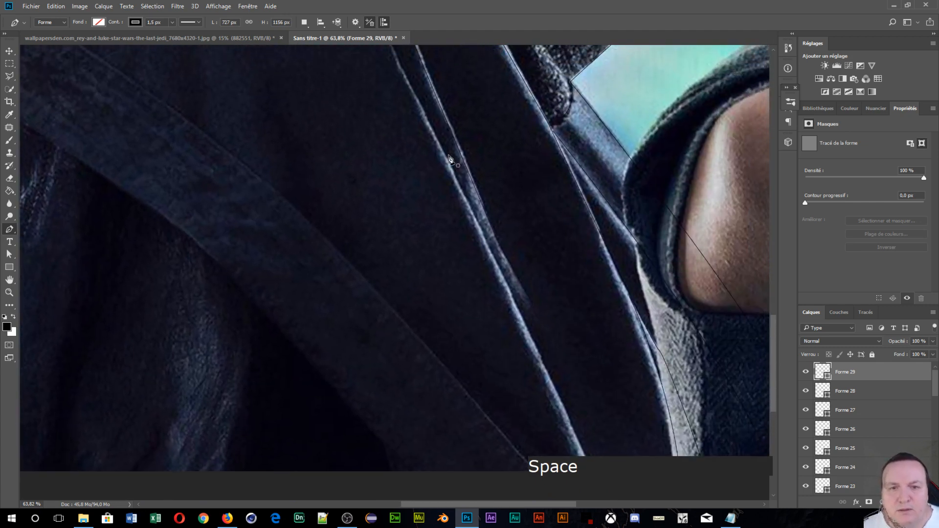
scroll(455, 157, "down", 1)
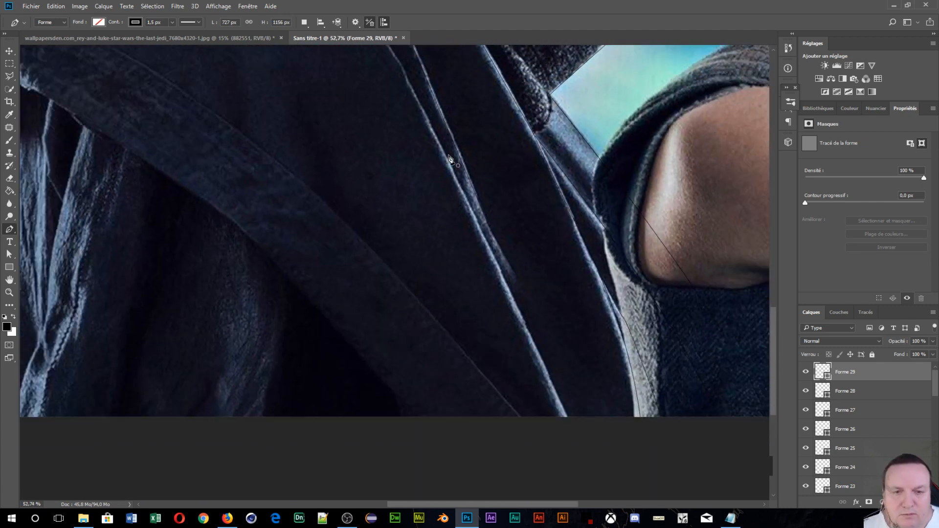
left_click(571, 425)
left_click_drag(570, 425, 534, 378)
scroll(532, 207, "down", 2)
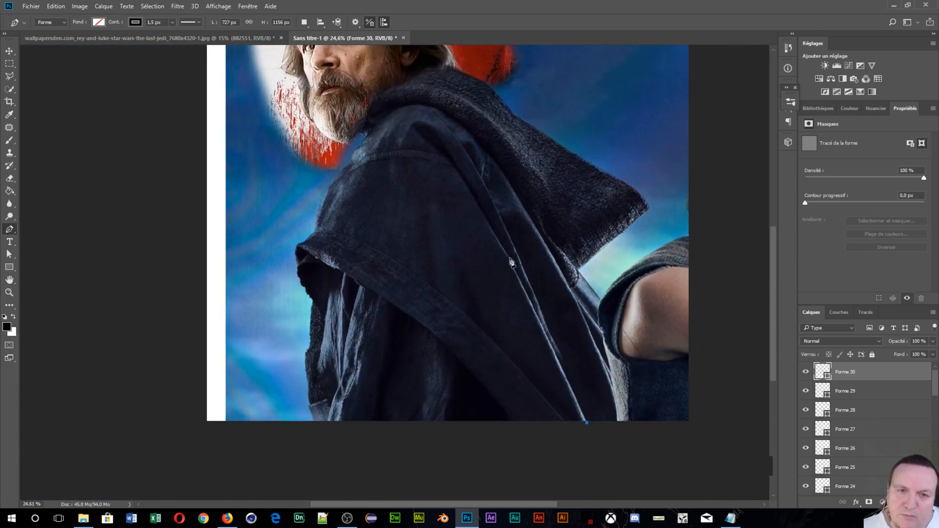
left_click(510, 260)
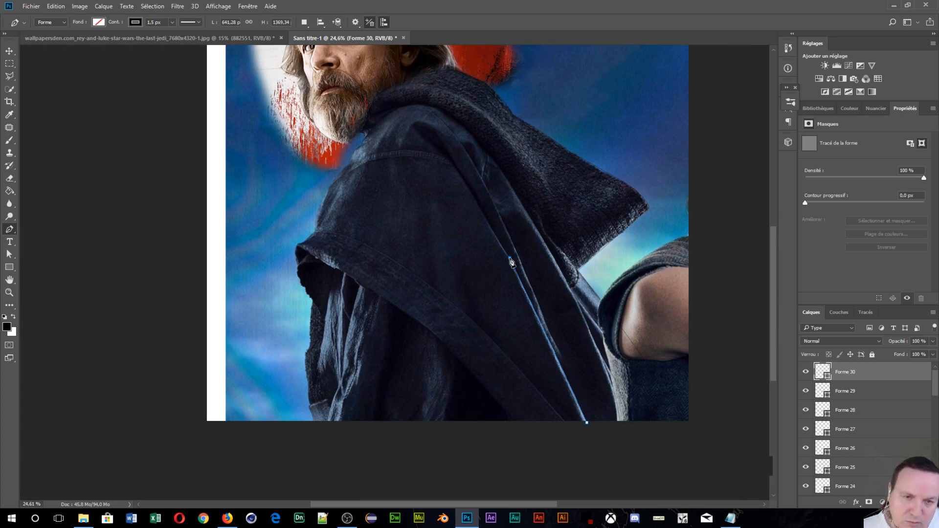
- Extend the robe path up along the front crease to the inner end of the shoulder seam
left_click_drag(534, 241, 527, 291)
scroll(545, 390, "up", 5)
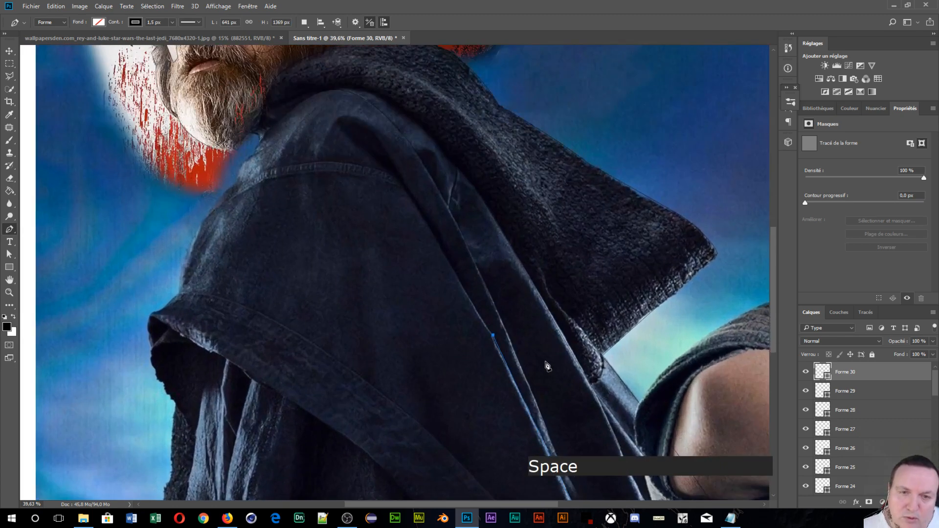
left_click_drag(509, 336, 440, 380)
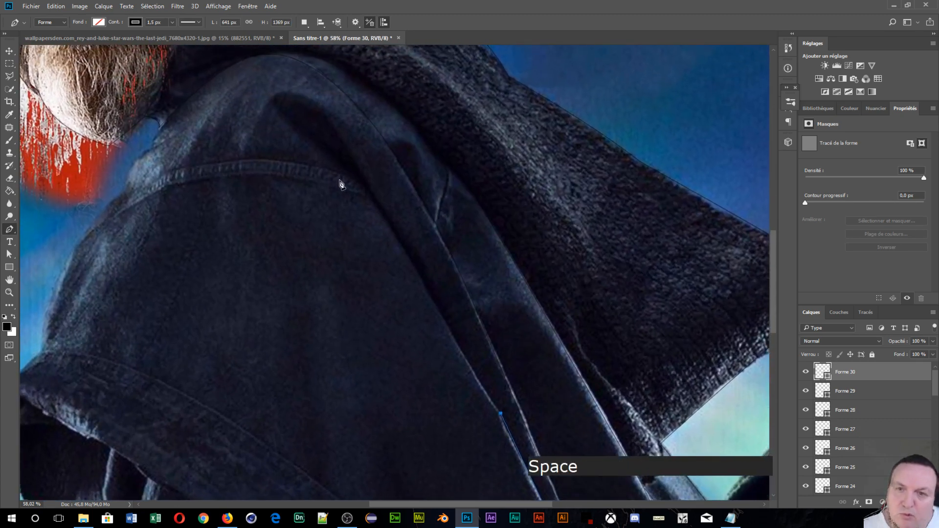
scroll(386, 201, "down", 5)
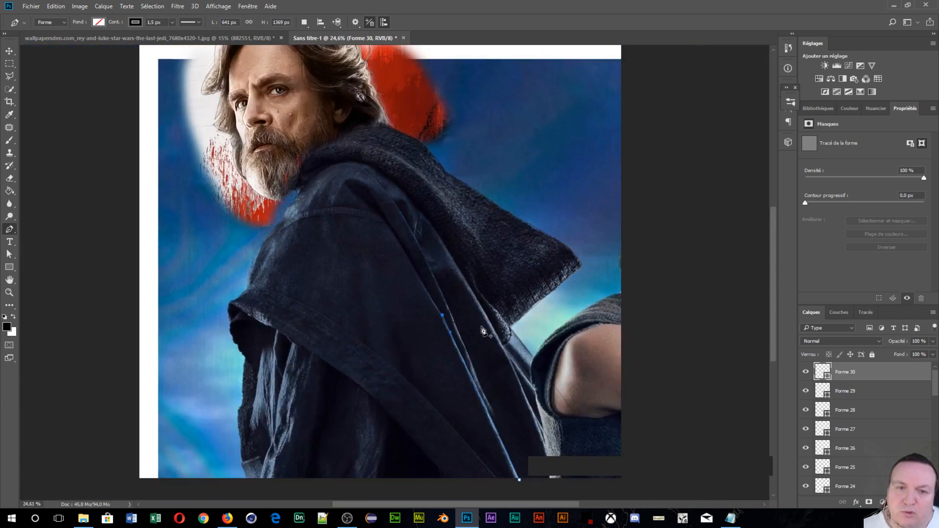
scroll(507, 289, "up", 5)
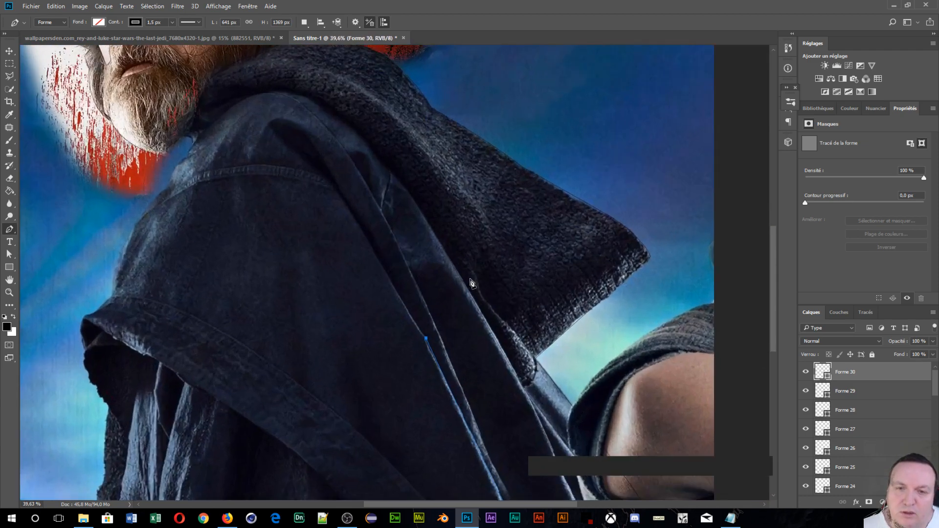
scroll(144, 147, "down", 5)
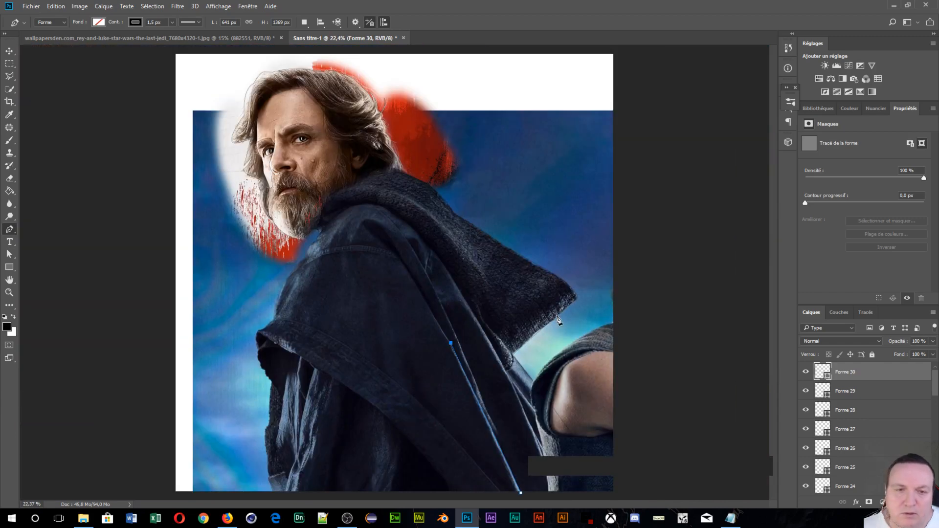
scroll(558, 320, "down", 1)
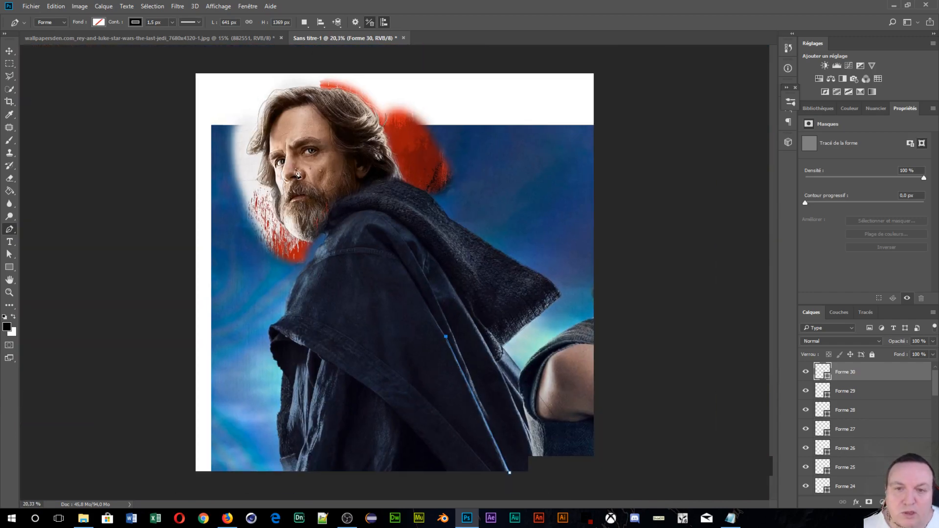
scroll(383, 360, "up", 5)
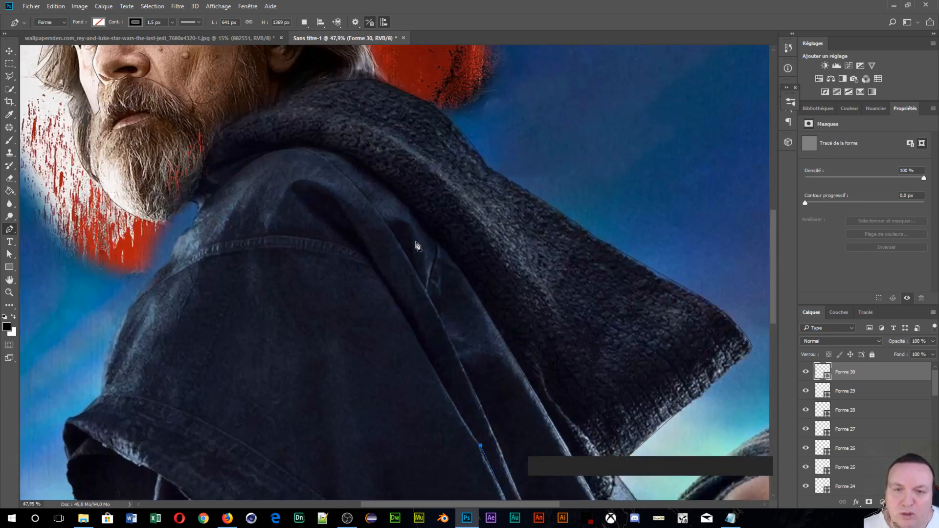
left_click_drag(331, 243, 273, 137)
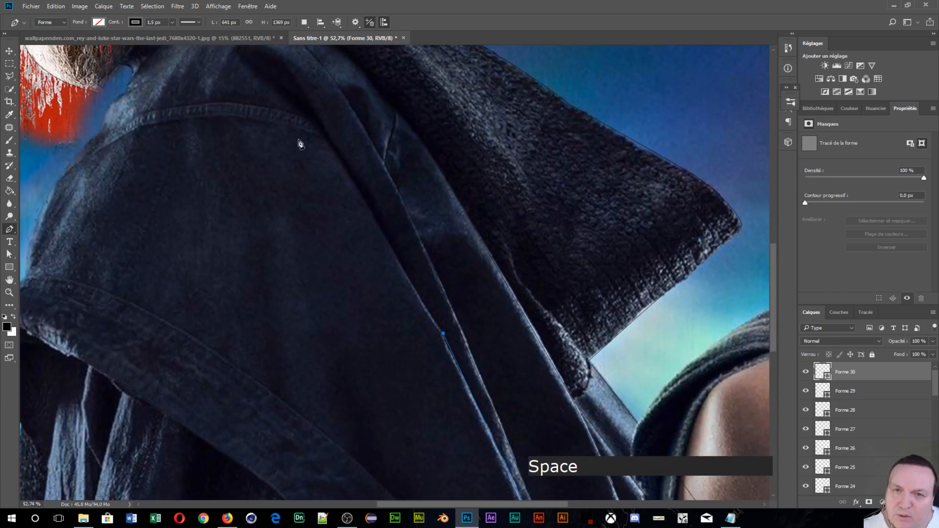
left_click(324, 140)
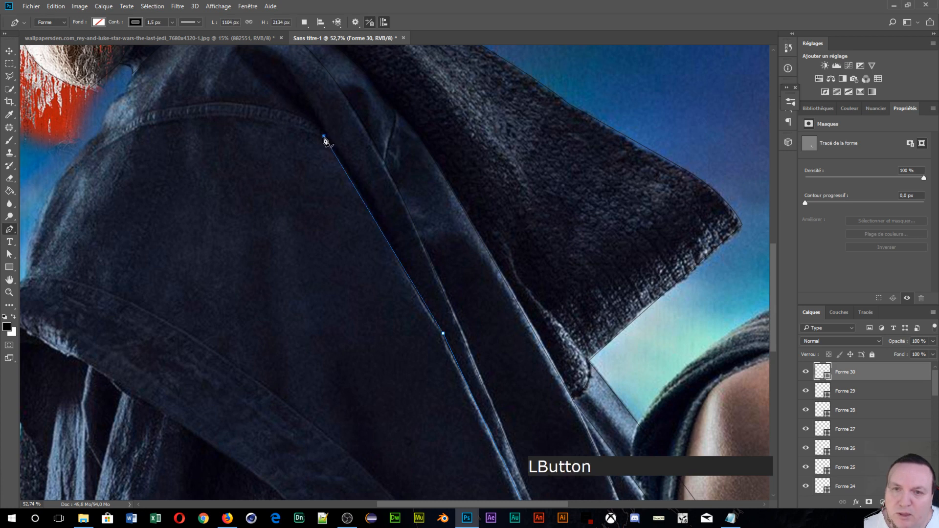
- Curve the path along the shoulder seam to the outer shoulder edge and remove the last anchor's outgoing handle
left_click_drag(268, 201, 392, 319)
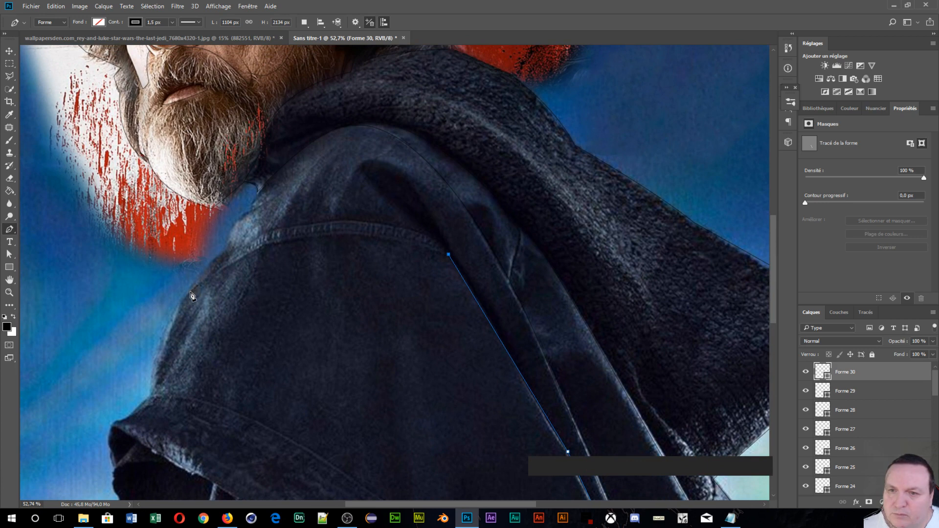
left_click_drag(185, 296, 65, 396)
key("space")
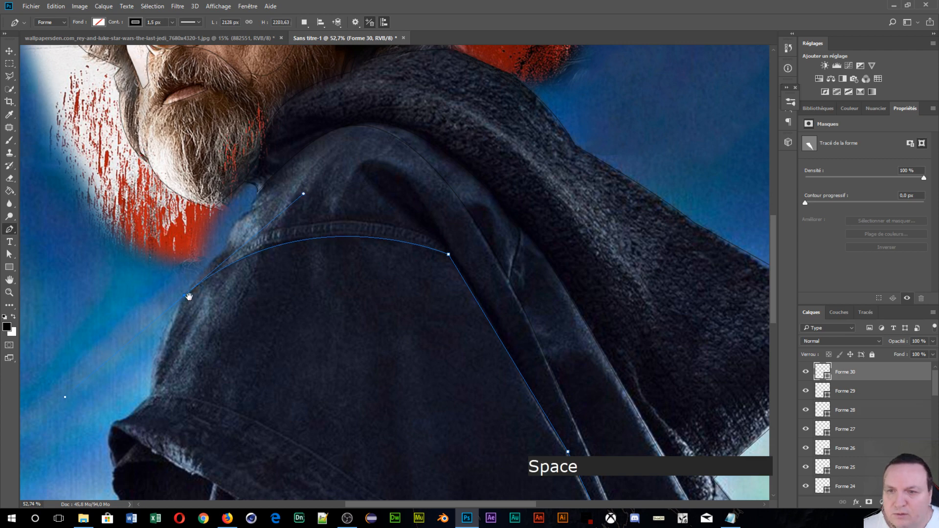
key("alt")
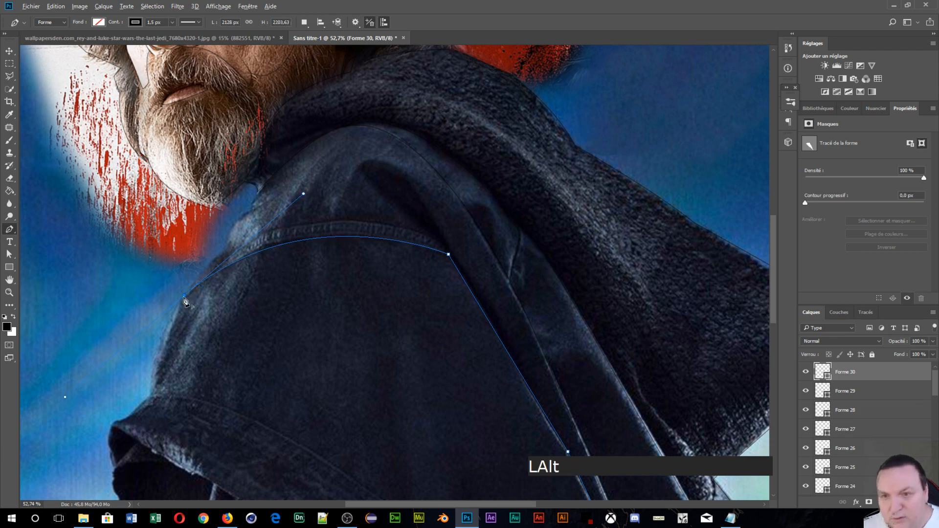
left_click(185, 297, "alt")
- Curve the path down the outer shoulder to the top of the cape's hem band and make that anchor a corner
key("space")
left_click_drag(202, 351, 300, 223)
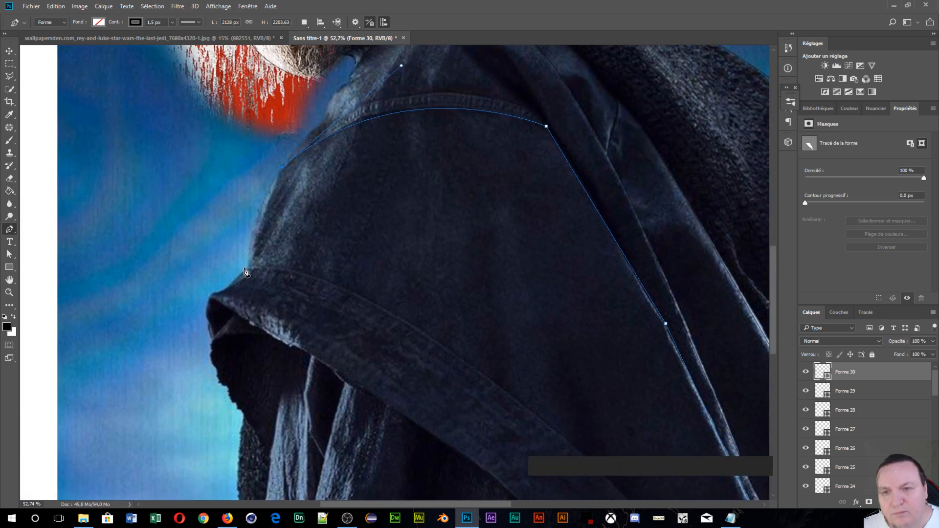
left_click_drag(250, 267, 250, 313)
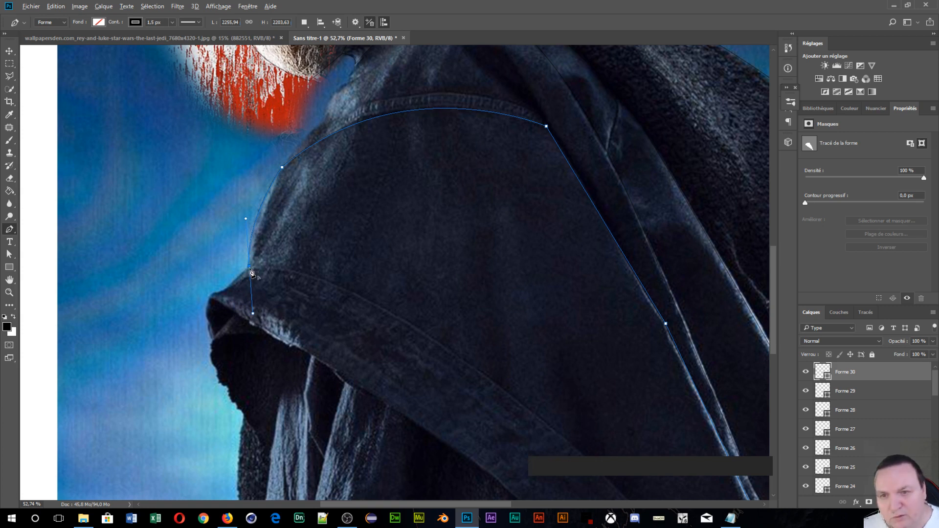
left_click(249, 268, "alt")
- Trace the path around the outer tip of the hem band and down to the edge of the dark opening below
left_click(213, 298)
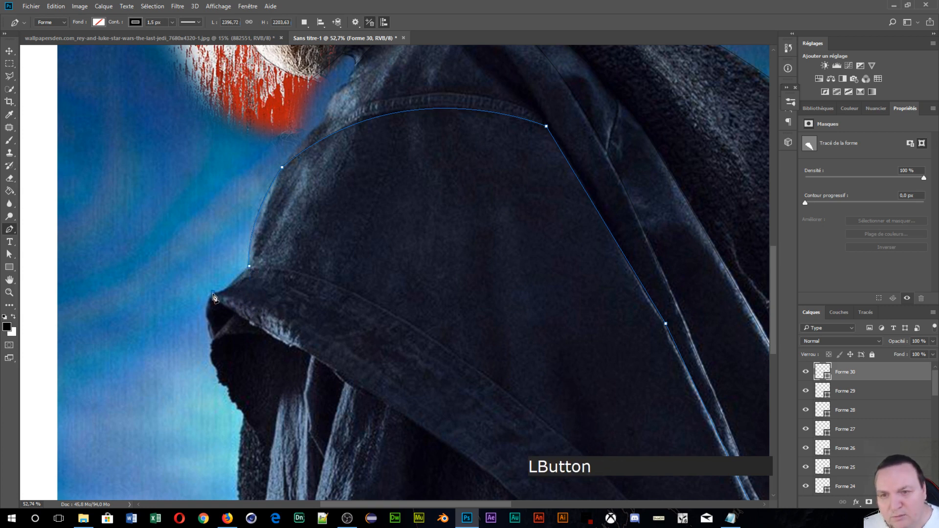
left_click_drag(203, 293, 202, 290)
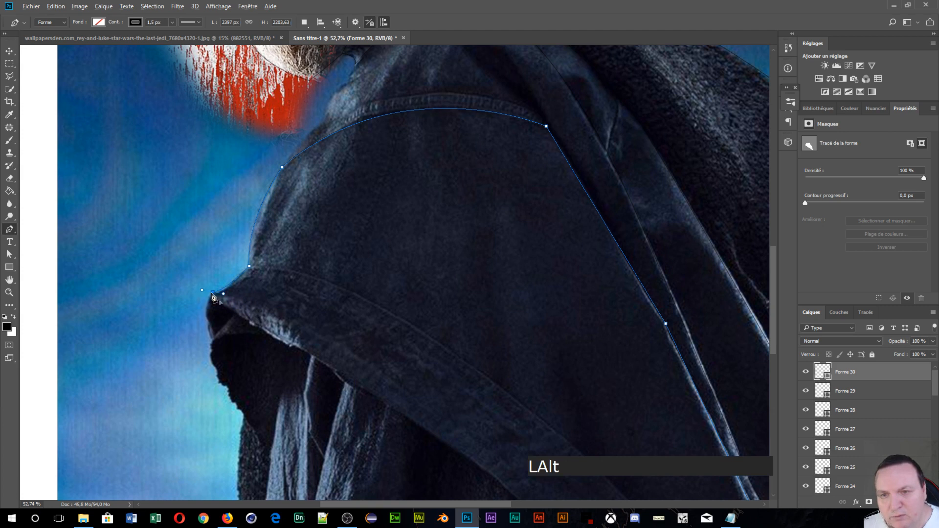
left_click(212, 294, "alt")
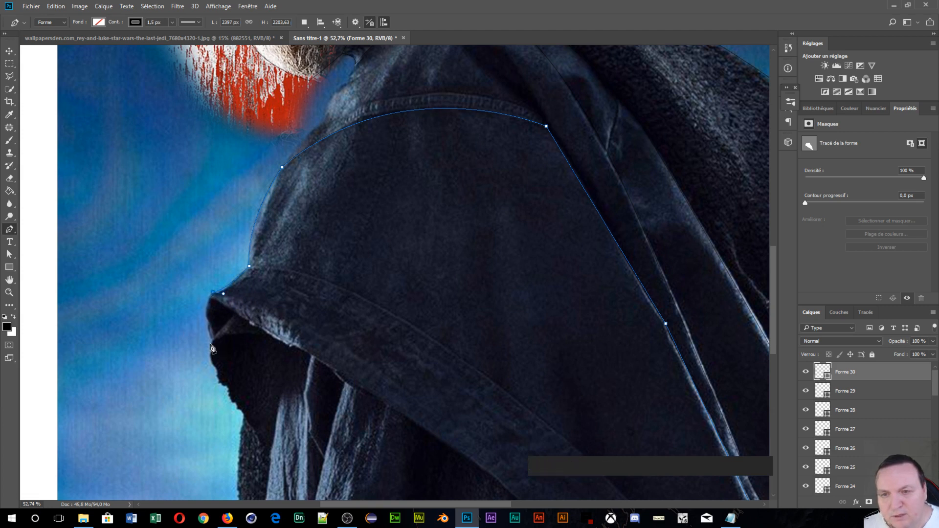
left_click_drag(212, 340, 221, 361)
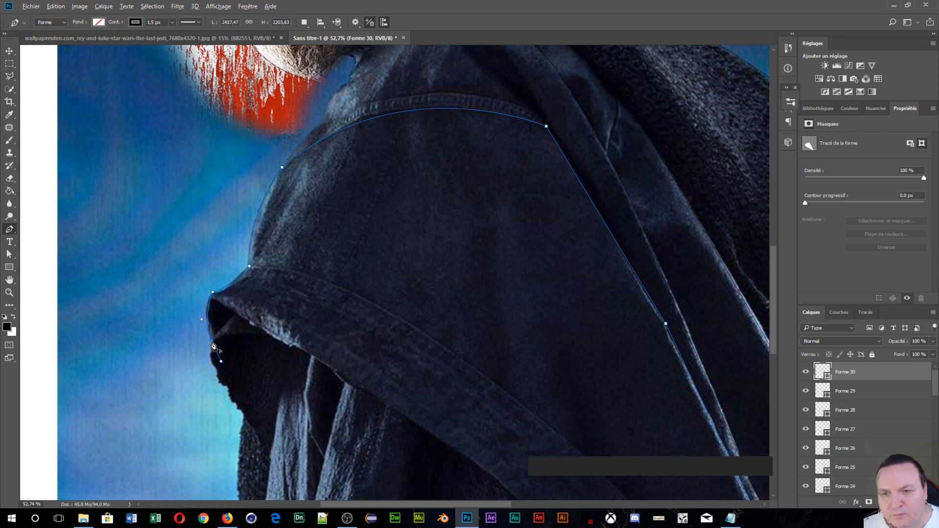
- Trace the jagged edge of the dark inner fabric, join it to the hem's underside, and finish the path
left_click_drag(214, 345, 264, 240)
key("alt")
left_click(265, 239)
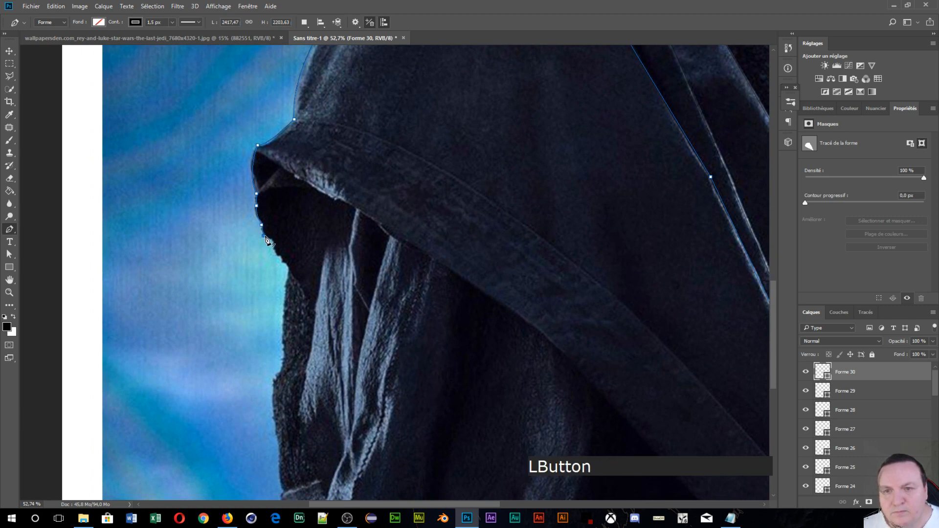
left_click(272, 244)
left_click_drag(290, 271, 313, 317)
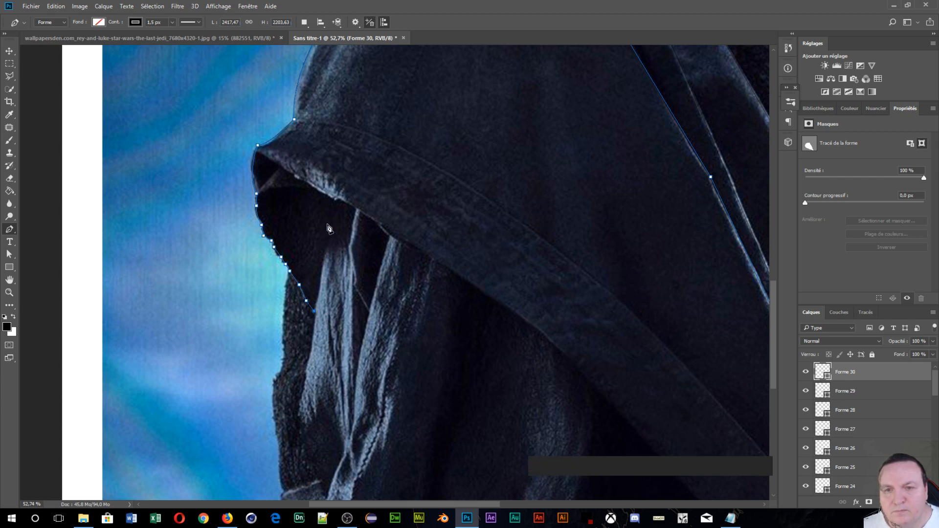
left_click(332, 198)
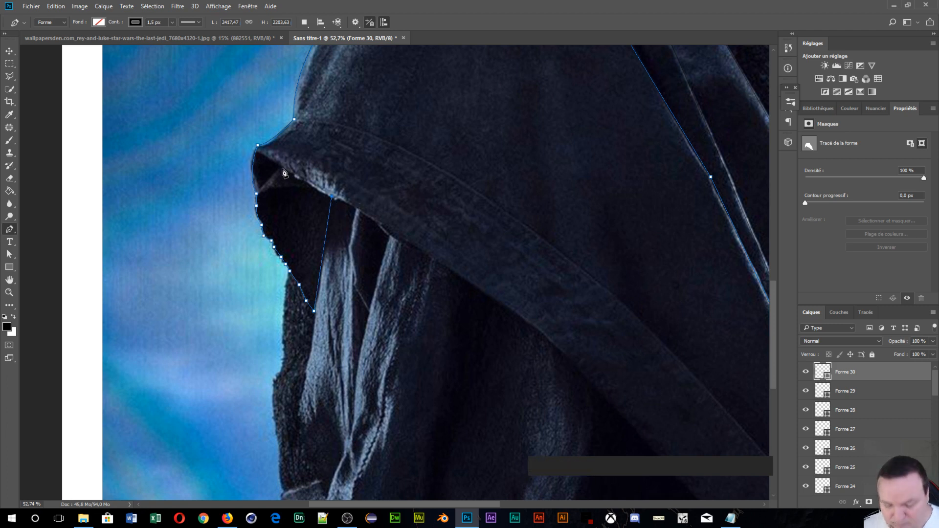
key("Return")
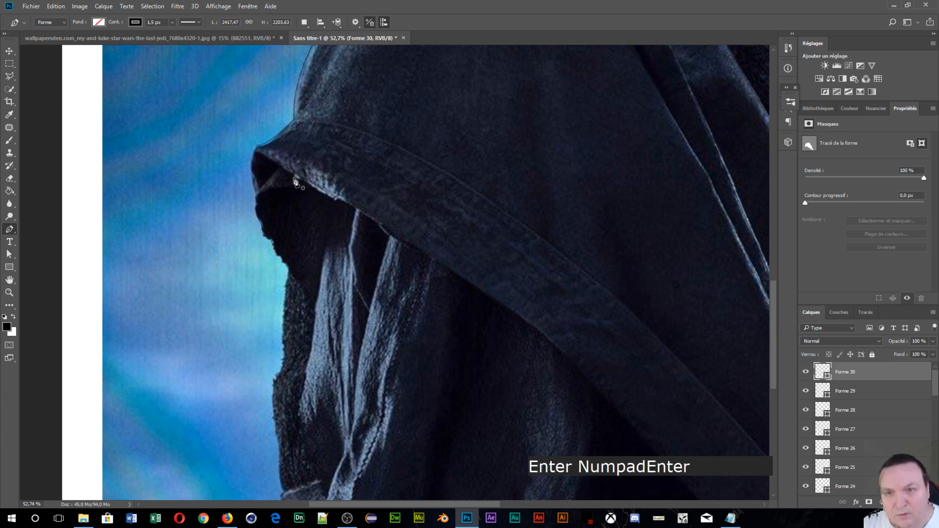
- Start a new path at the hem's inner opening, curving it around the fold to a corner anchor on the hem's underside
left_click(259, 190)
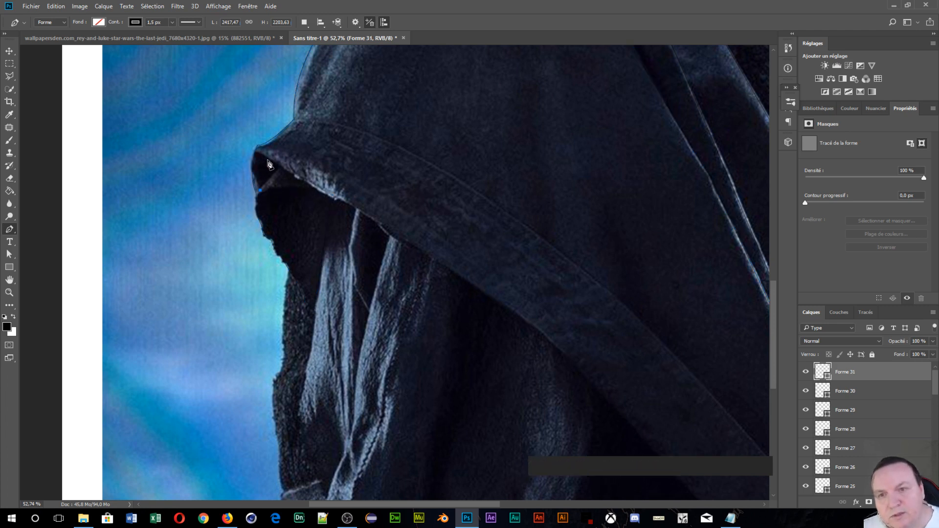
left_click_drag(273, 161, 304, 186)
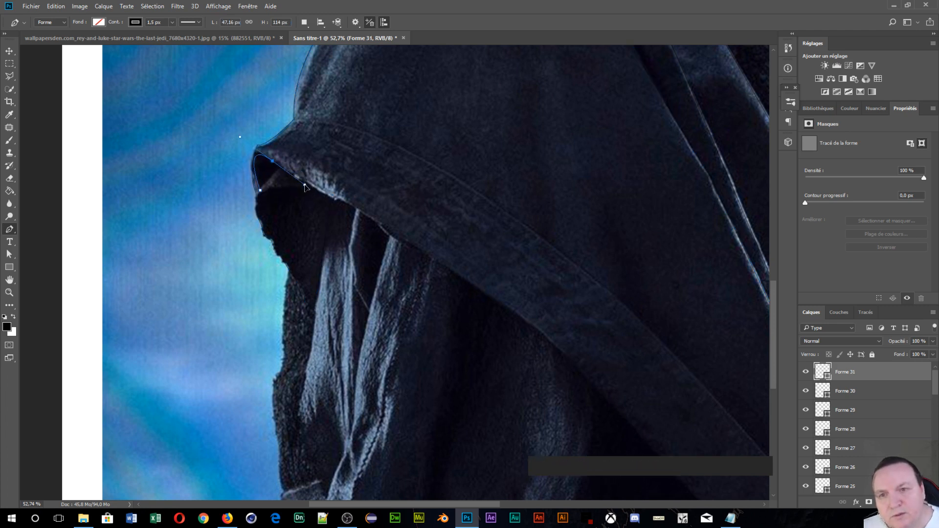
key("alt")
left_click(273, 163, "alt")
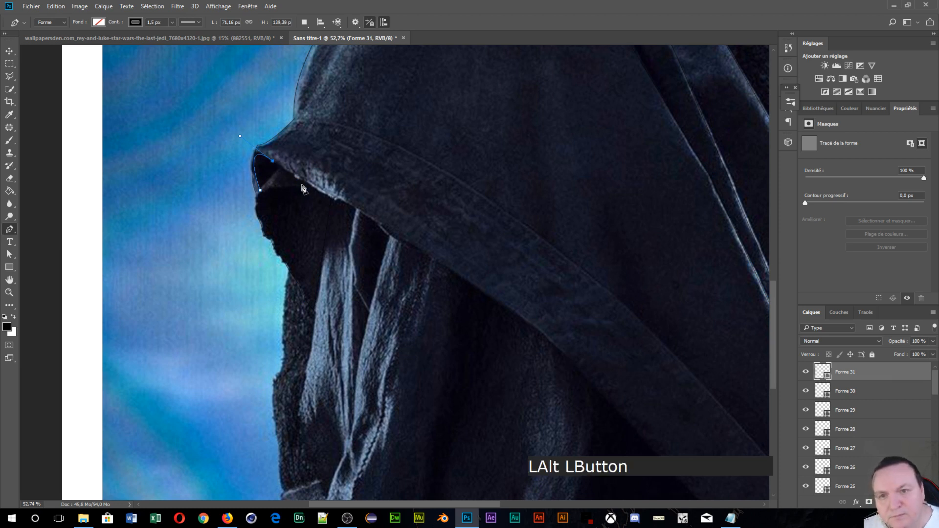
- Extend the path in one long curve along the hem band's lower edge to just below the image, and finish it
key("space")
left_click_drag(520, 295, 380, 145)
scroll(543, 302, "down", 1)
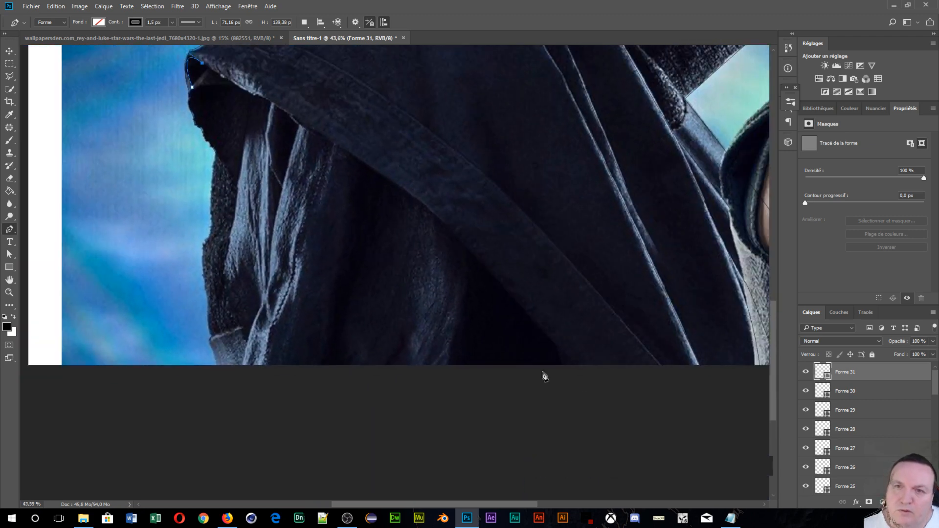
left_click_drag(598, 389, 699, 494)
scroll(490, 257, "down", 3)
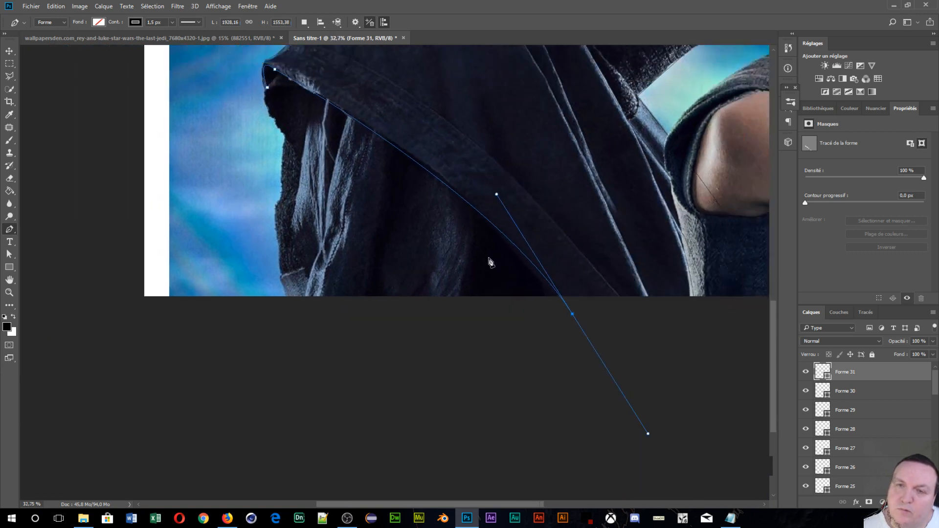
key("KP_Enter")
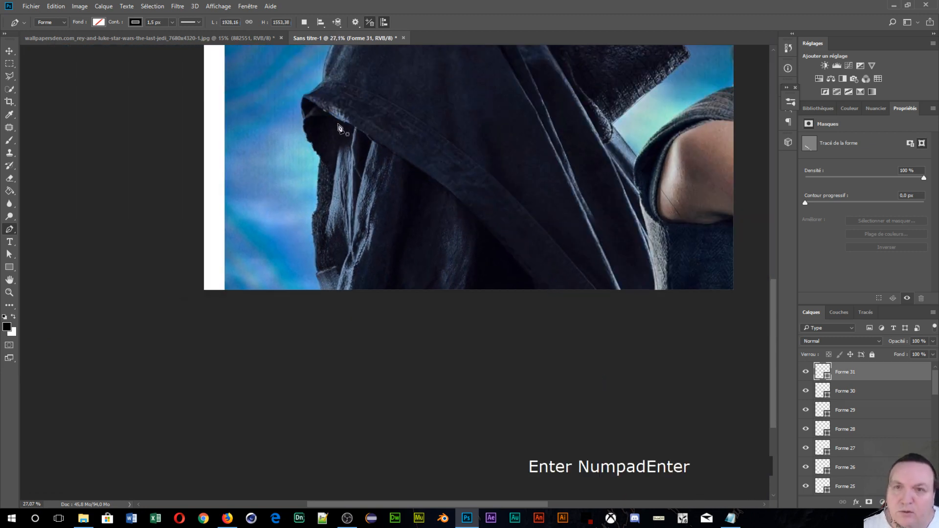
- Start a new path at the hem band's outer upper corner and curve it along the band's upper seam to just below the image
scroll(326, 137, "up", 3)
key("space")
left_click_drag(309, 118, 340, 279)
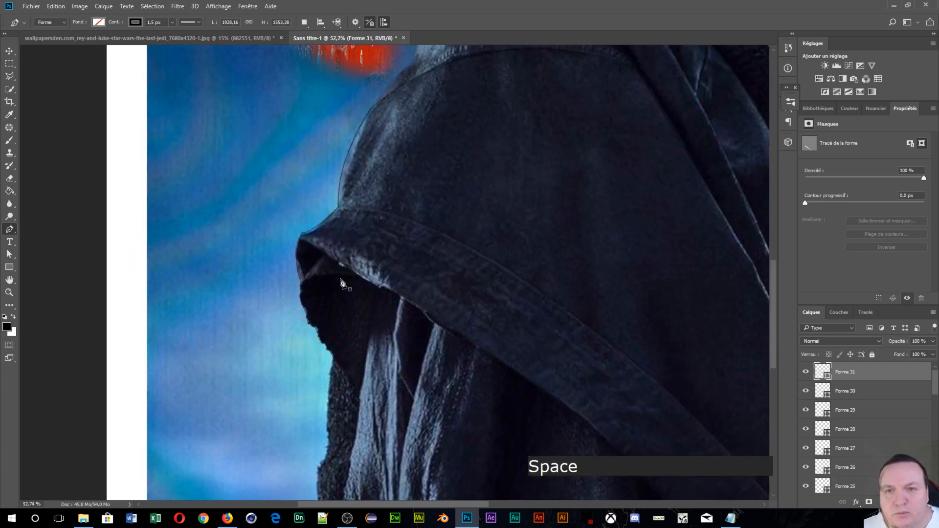
left_click(341, 211)
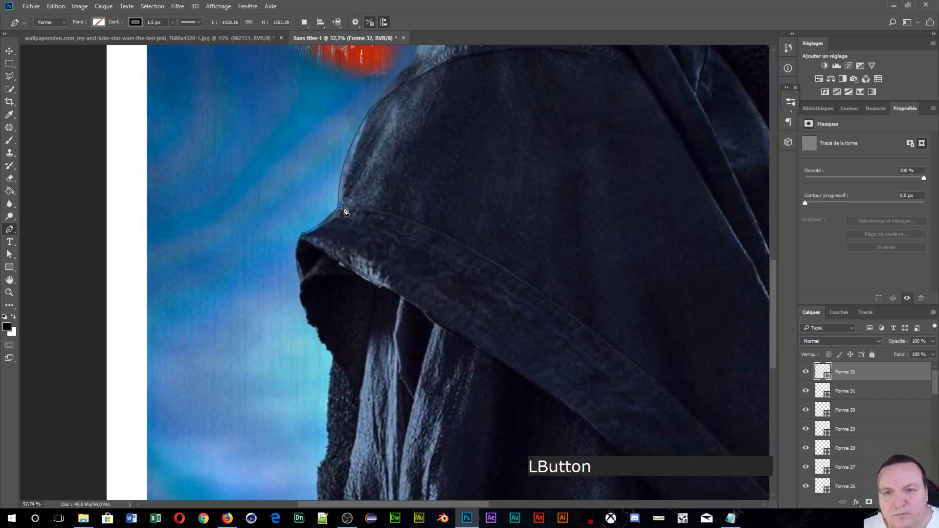
key("space")
left_click_drag(413, 266, 365, 179)
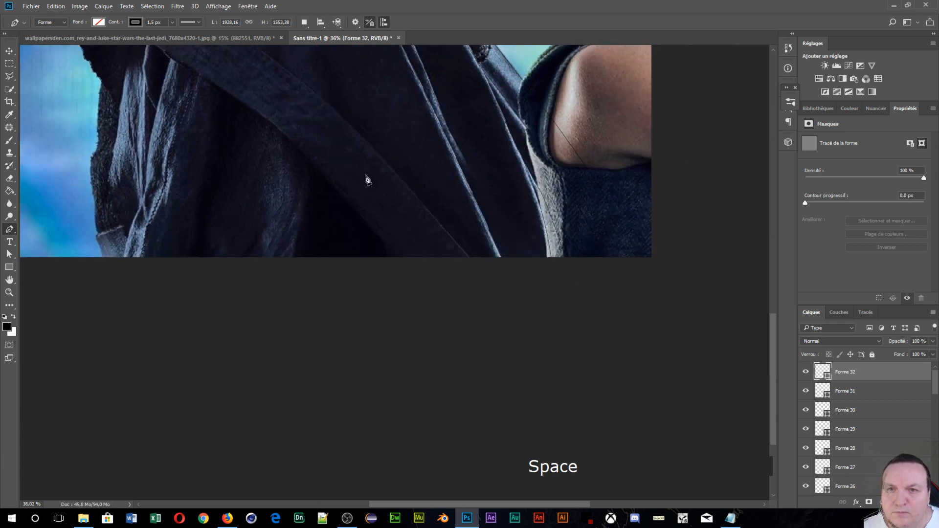
scroll(355, 199, "down", 4)
left_click_drag(363, 273, 453, 427)
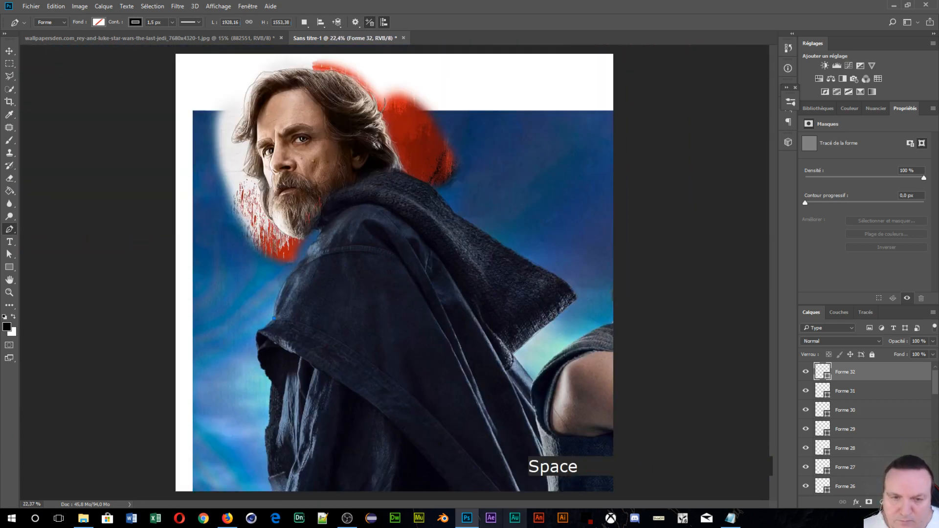
scroll(518, 395, "down", 1)
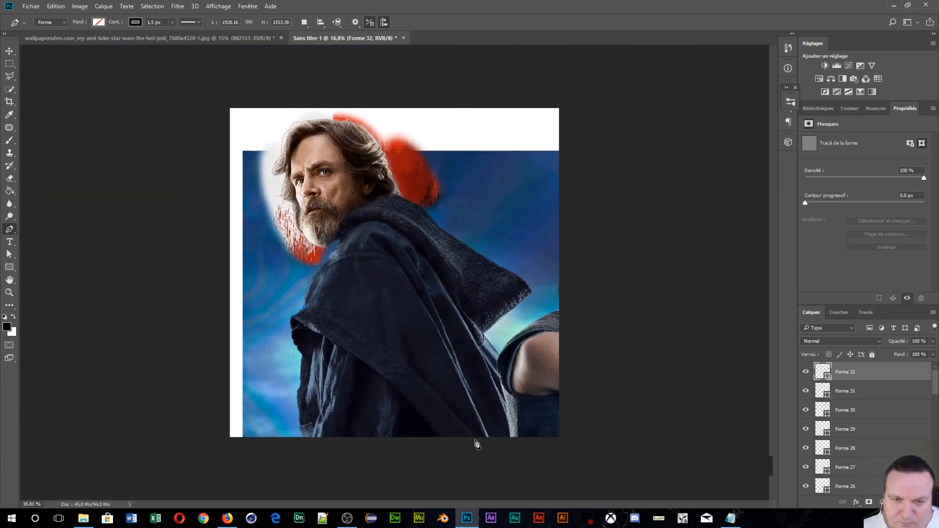
mouse_move(485, 452)
left_mouse_down()
mouse_move(513, 514)
mouse_move(545, 527)
mouse_move(511, 504)
mouse_move(495, 466)
left_mouse_up()
- Fine-tune the lower end of the upper seam curve with its direction handle and finish the path
scroll(497, 457, "down", 1)
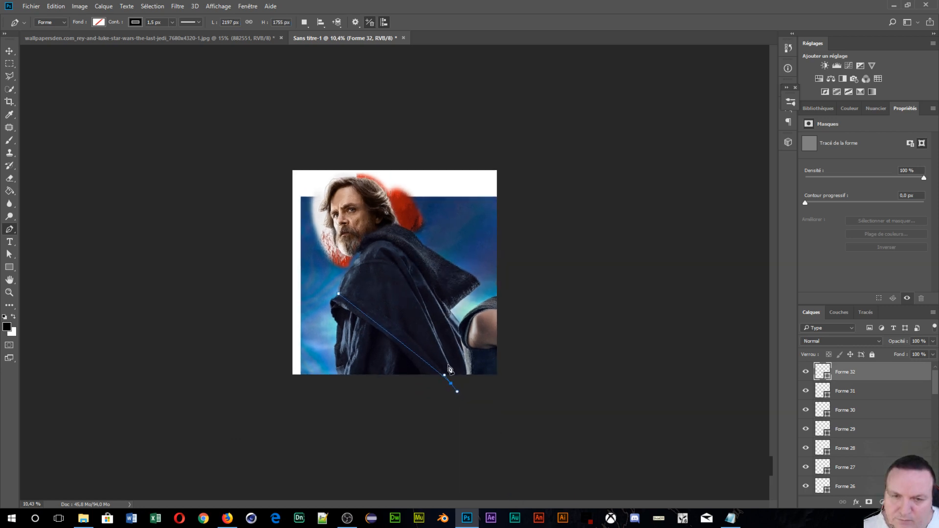
scroll(424, 426, "up", 2)
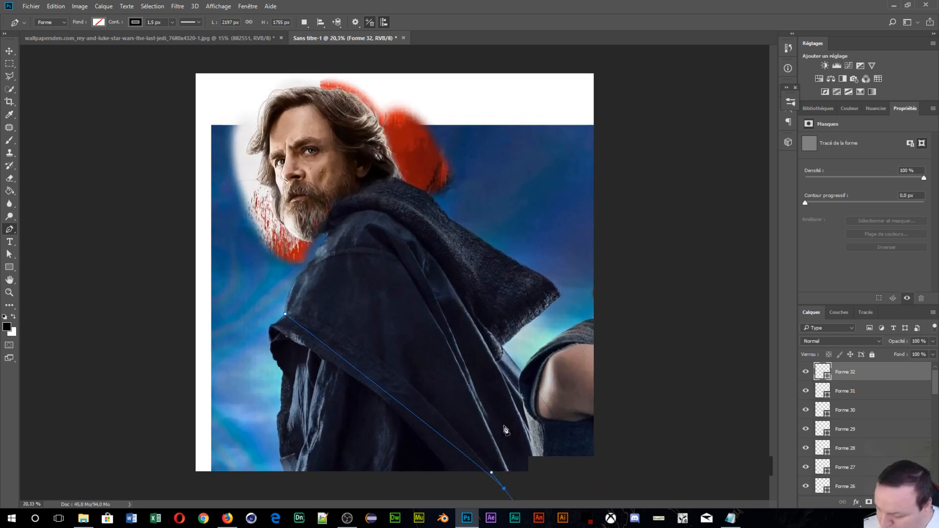
key("ctrl")
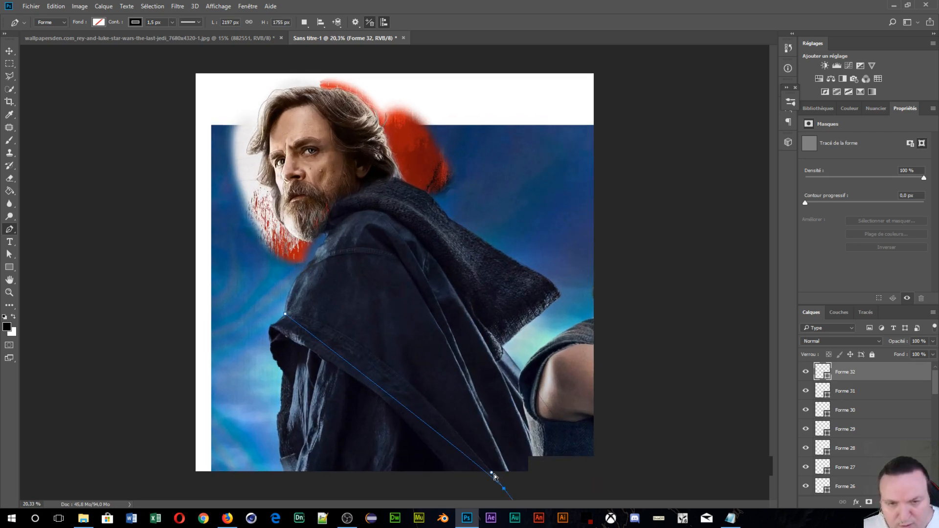
left_click_drag(498, 478, 369, 313)
key("KP_Enter")
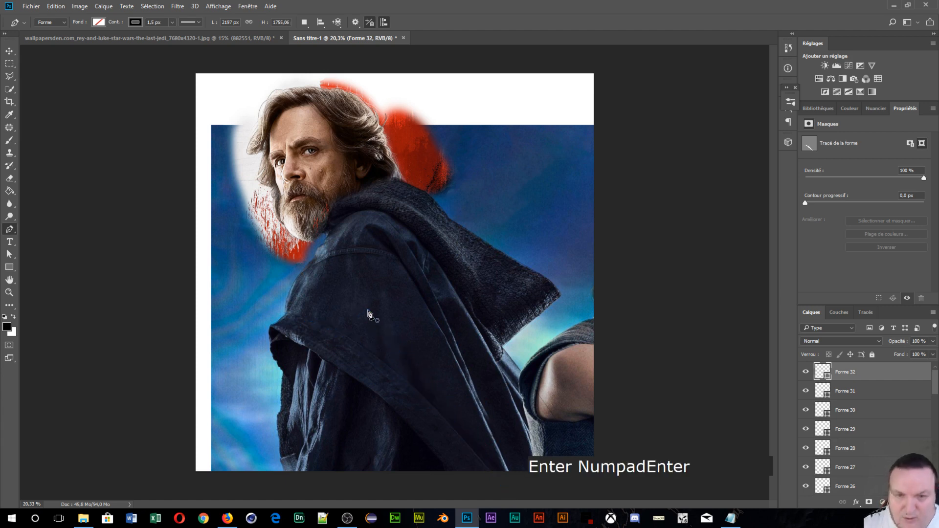
- Start a new path on the outer edge of the light fold under the hem and trace it down around the fold's jagged tips
key("space")
left_click(420, 197)
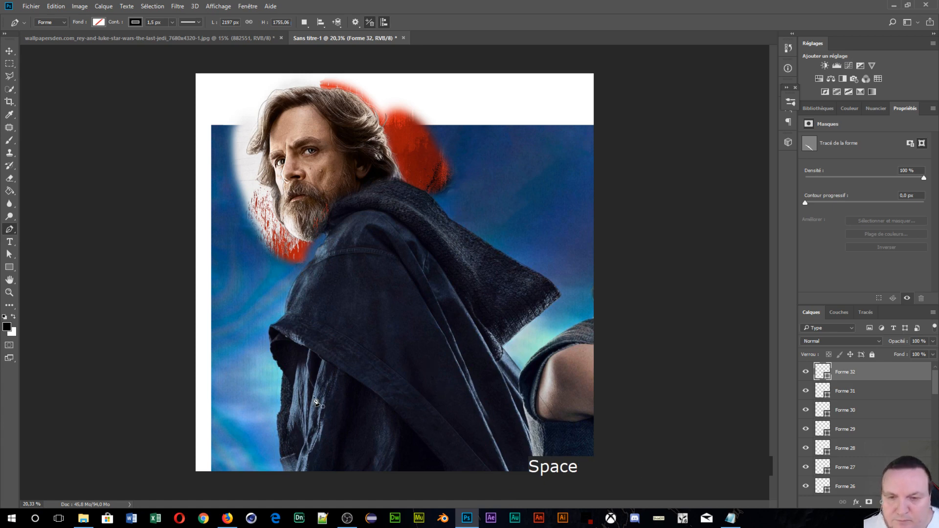
left_click(365, 331)
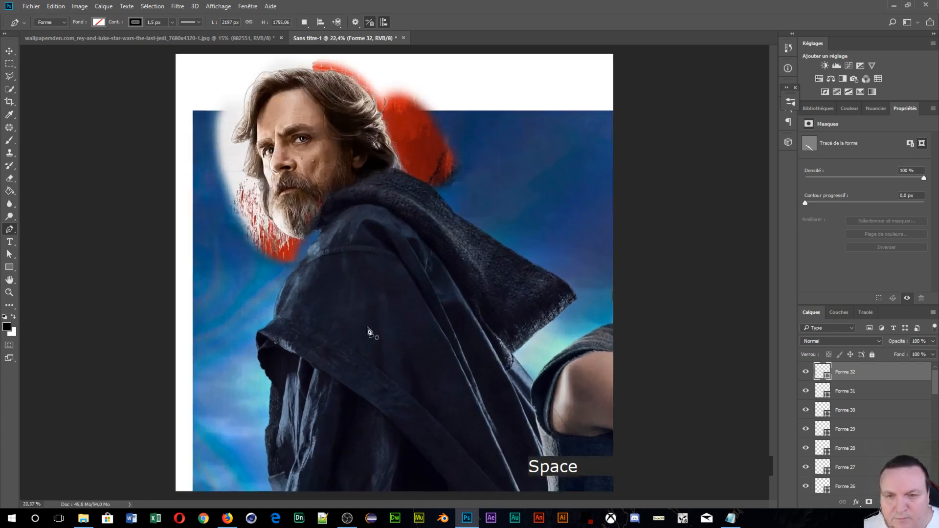
left_click(362, 323)
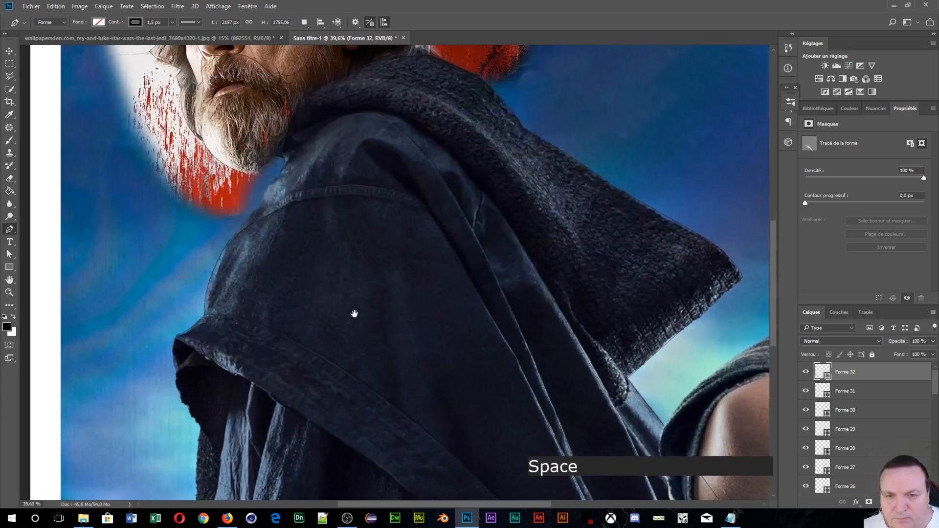
left_click_drag(354, 316, 513, 119)
left_click(421, 253)
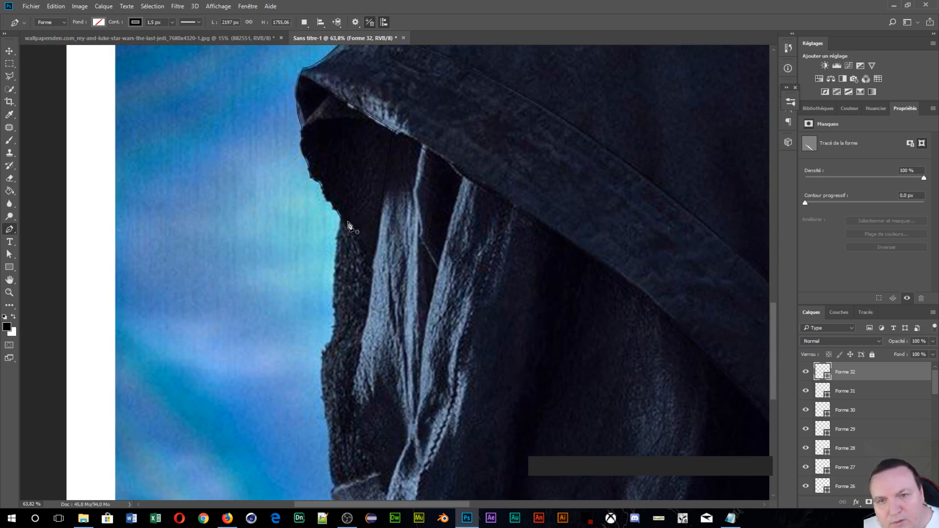
left_click(371, 269)
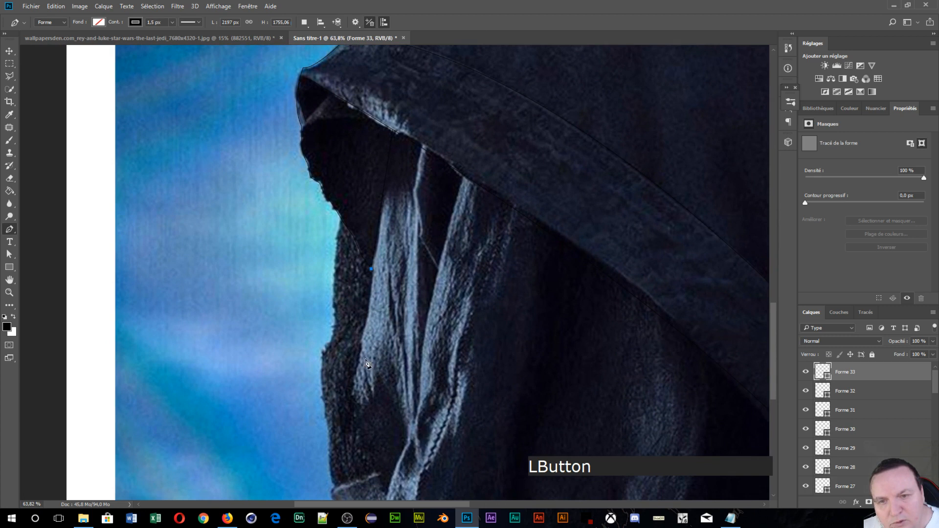
left_click(350, 398)
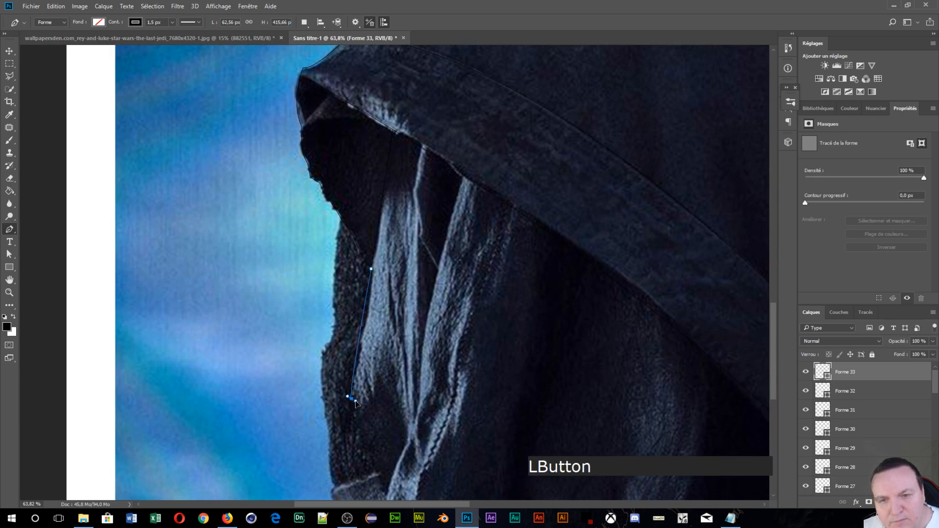
left_click_drag(355, 403, 349, 404)
key("alt")
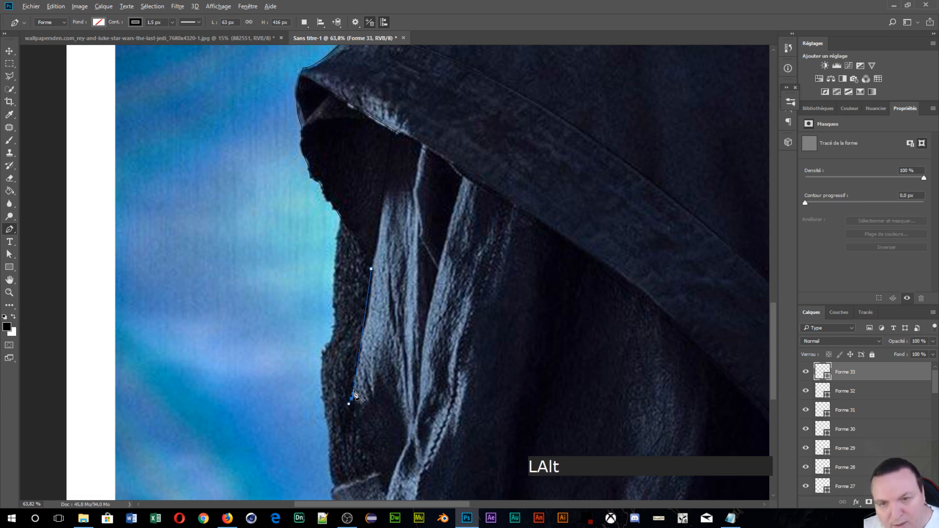
left_click_drag(354, 406, 368, 390)
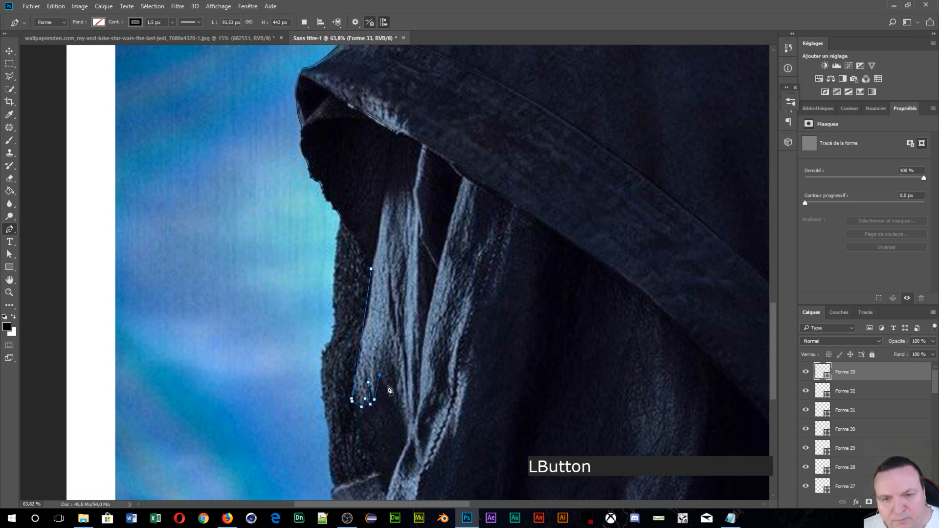
- Extend the path from the jagged tips down past the fold crossing to just below the image, and finish it
left_click(388, 385)
left_click(406, 439)
left_click_drag(394, 485, 432, 326)
left_click_drag(414, 383, 418, 399)
key("KP_Enter")
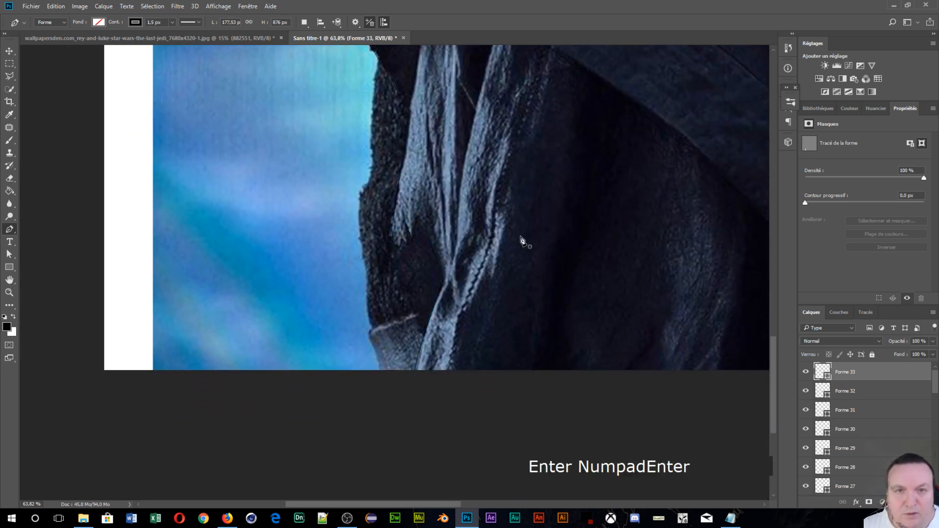
- Trace a short three-point path from the hem's underside down the narrow fold and across the top of the light fold
scroll(531, 206, "down", 3)
scroll(530, 209, "up", 1)
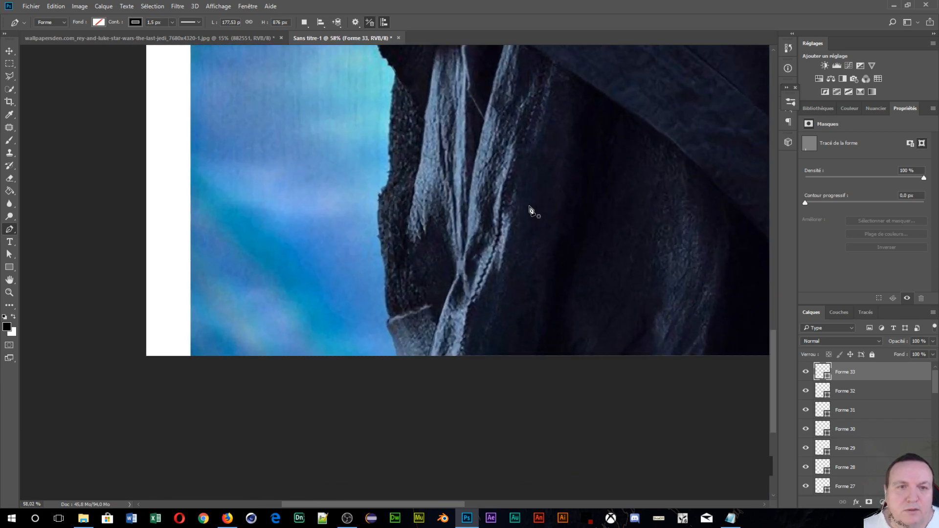
scroll(531, 209, "down", 3)
left_click_drag(530, 209, 437, 327)
scroll(437, 326, "up", 3)
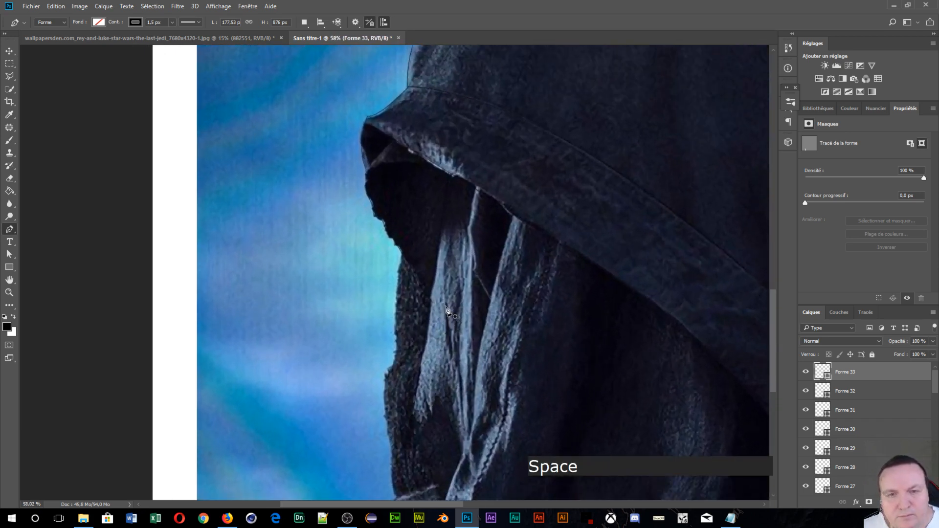
left_click(476, 187)
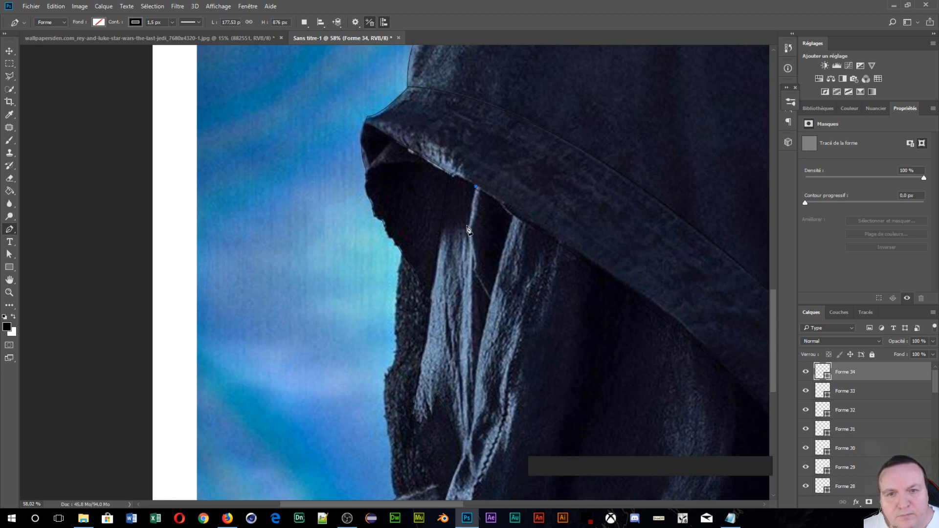
left_click(467, 229)
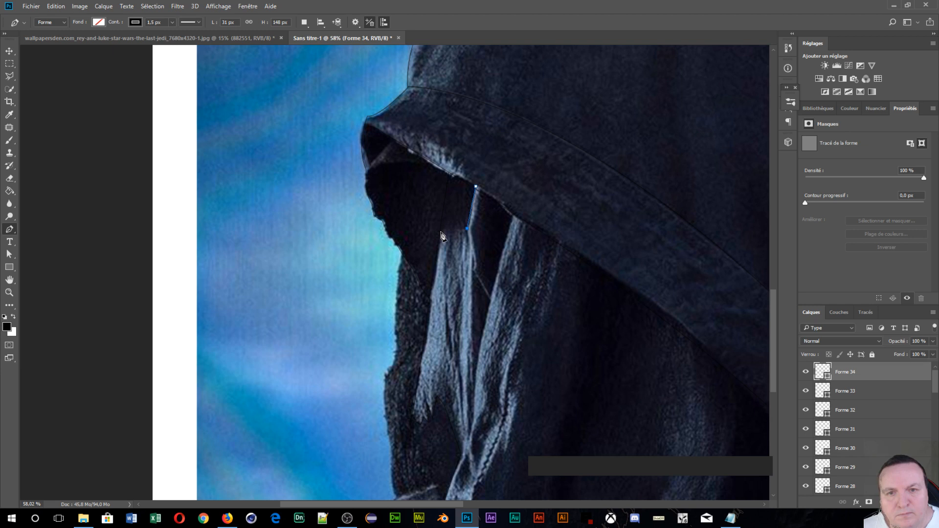
left_click(441, 233)
key("Return")
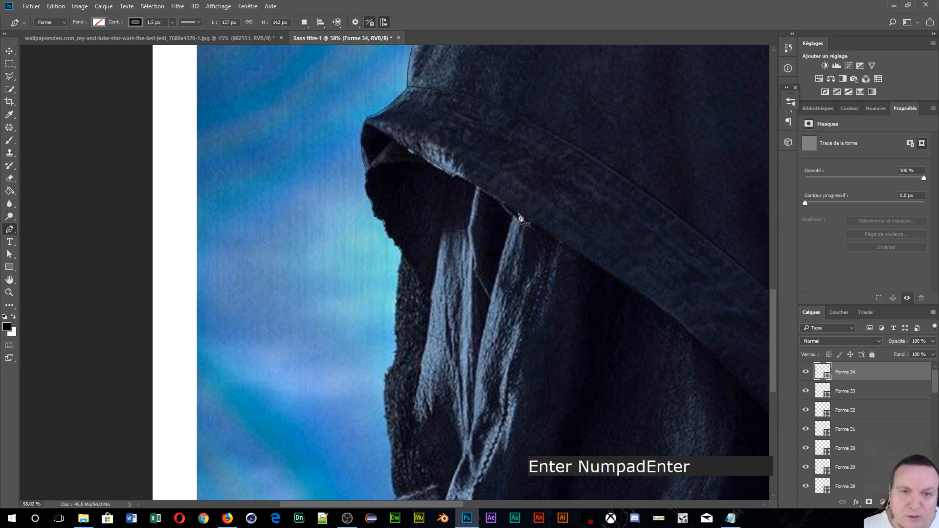
- Trace a curved path from the hem's underside down the narrow fold's inner edge to a corner anchor above the fold crossing, and finish it
left_click(484, 195)
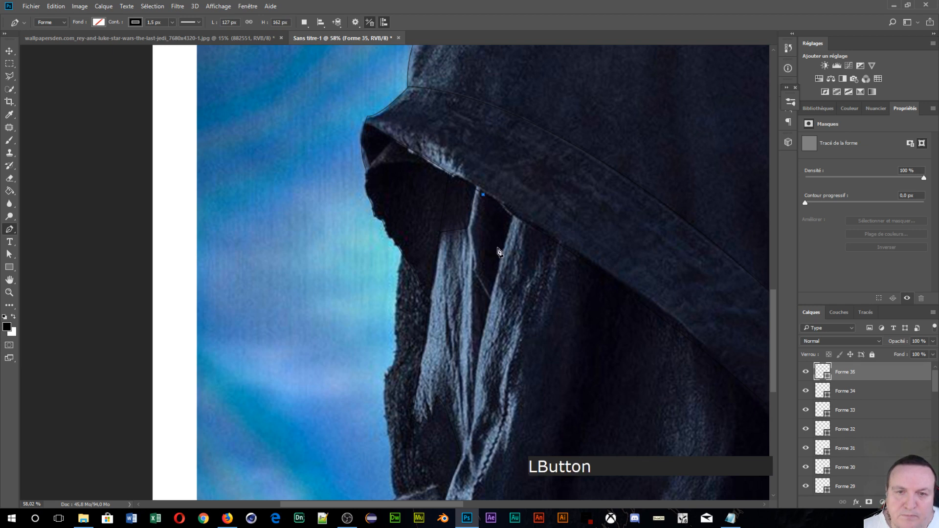
left_click_drag(473, 408, 481, 456)
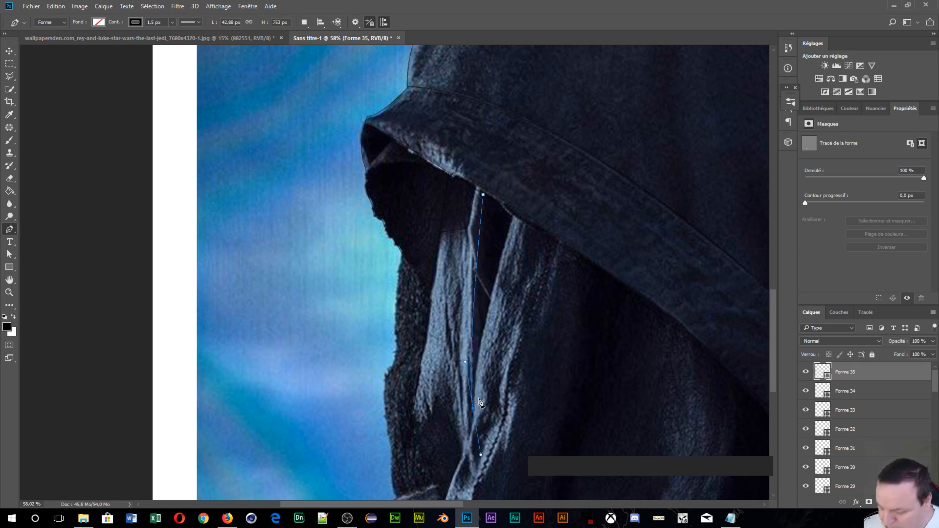
key("alt")
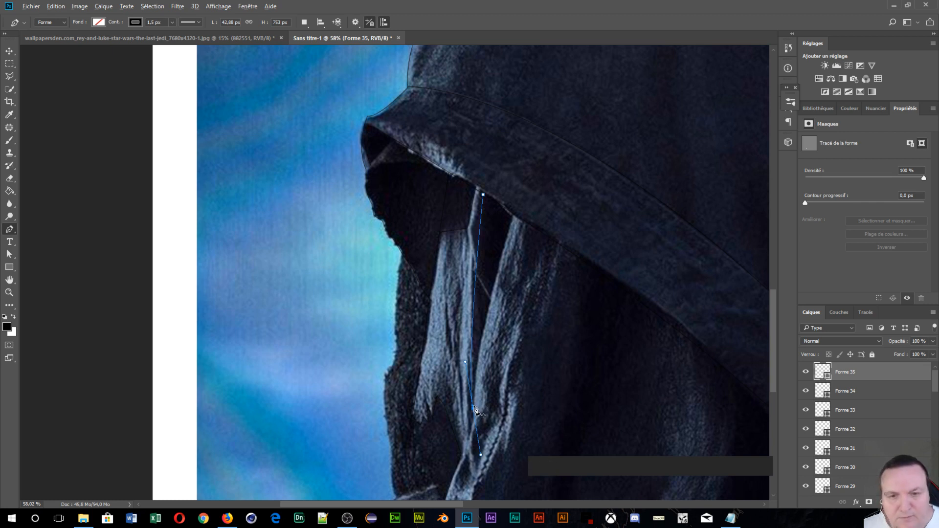
left_click(473, 409, "alt")
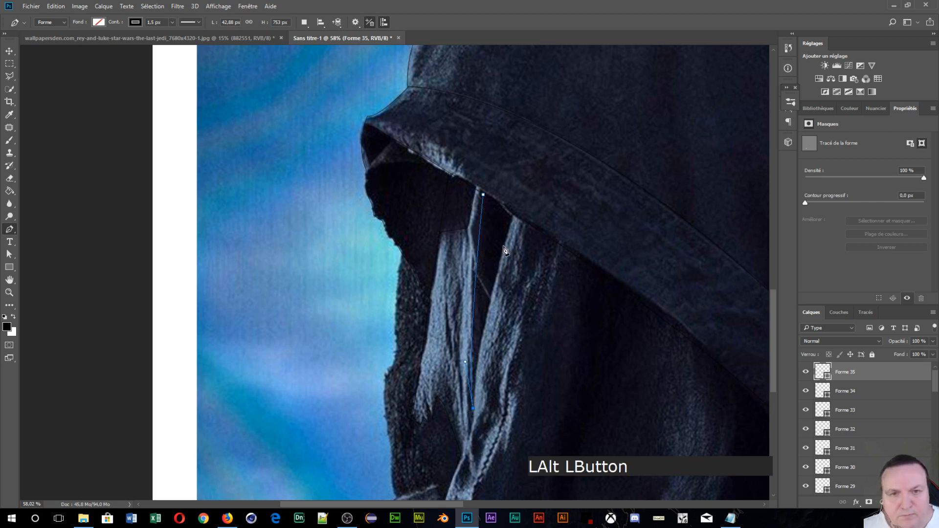
key("KP_Enter")
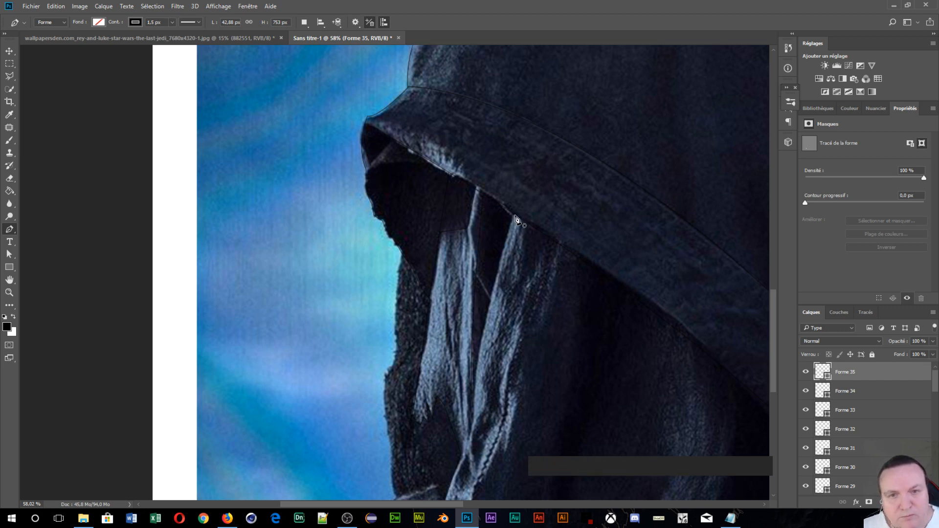
- Start a new path where the second light fold meets the hem, curving it along the fold's edge to a corner anchor above the fold crossing
left_click(514, 215)
key("space")
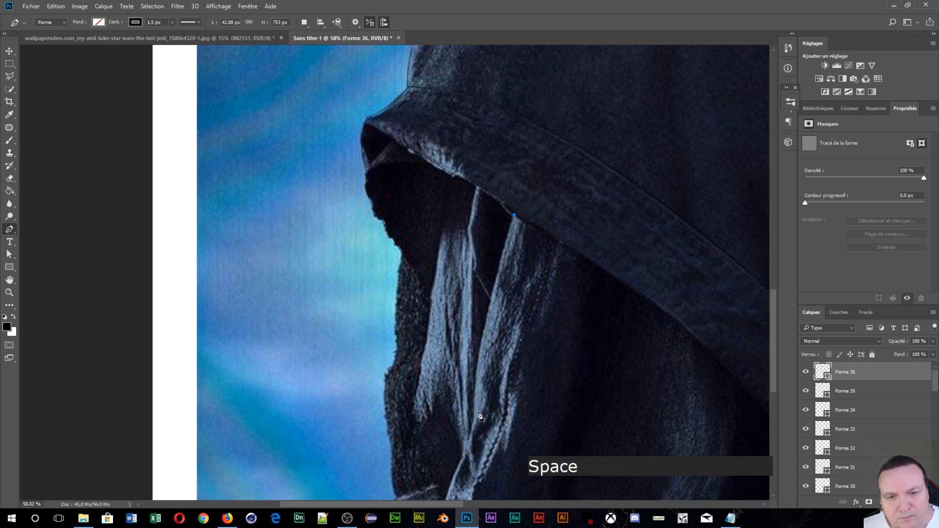
left_click_drag(474, 408, 475, 458)
key("space")
left_click_drag(516, 369, 598, 173)
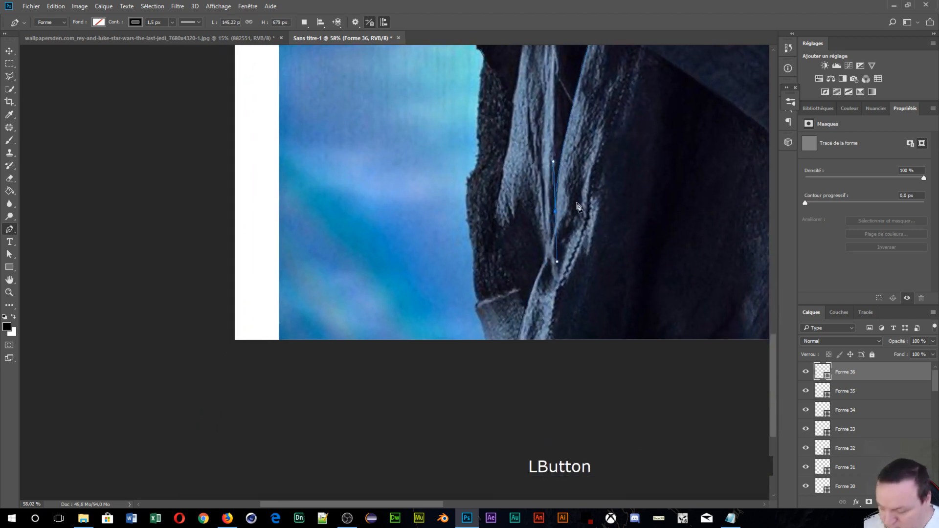
key("alt")
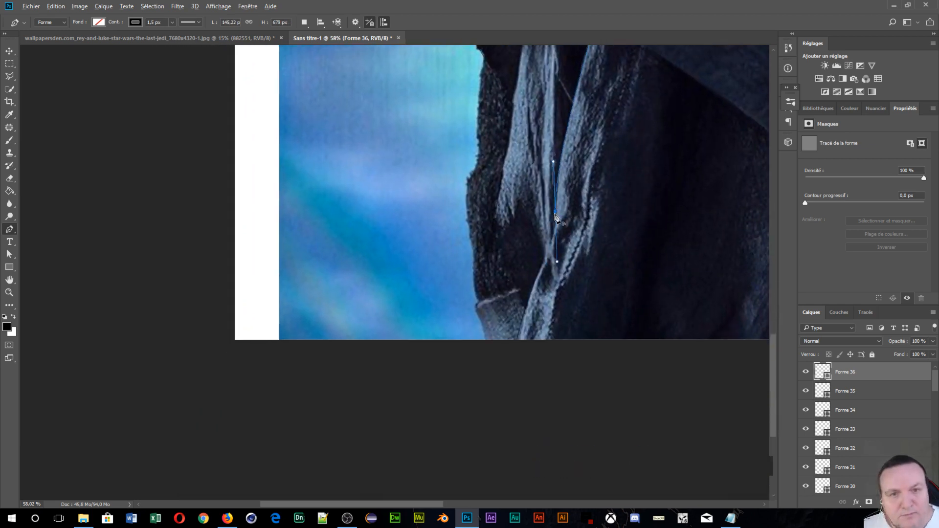
left_click(556, 215, "alt")
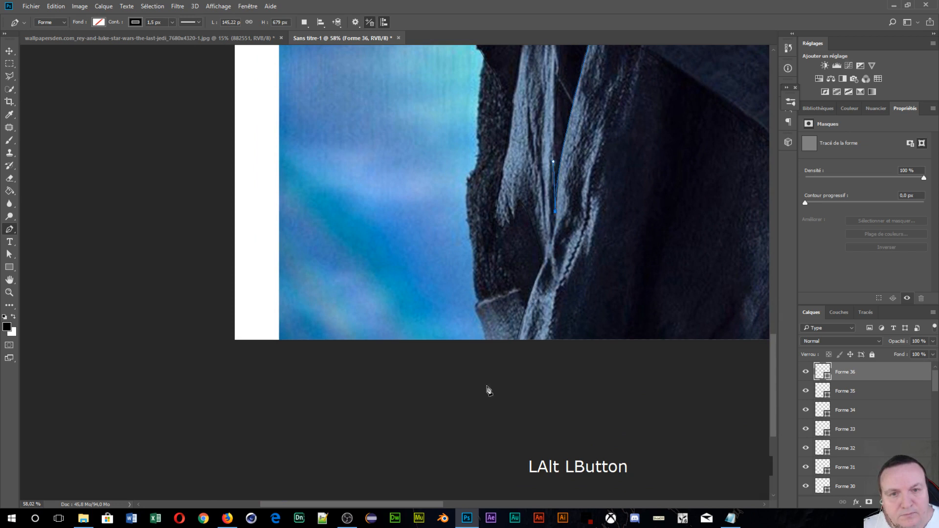
- Extend the path through the fold crossing and along the lower fold's edge to just below the image, and finish it
left_click(545, 258)
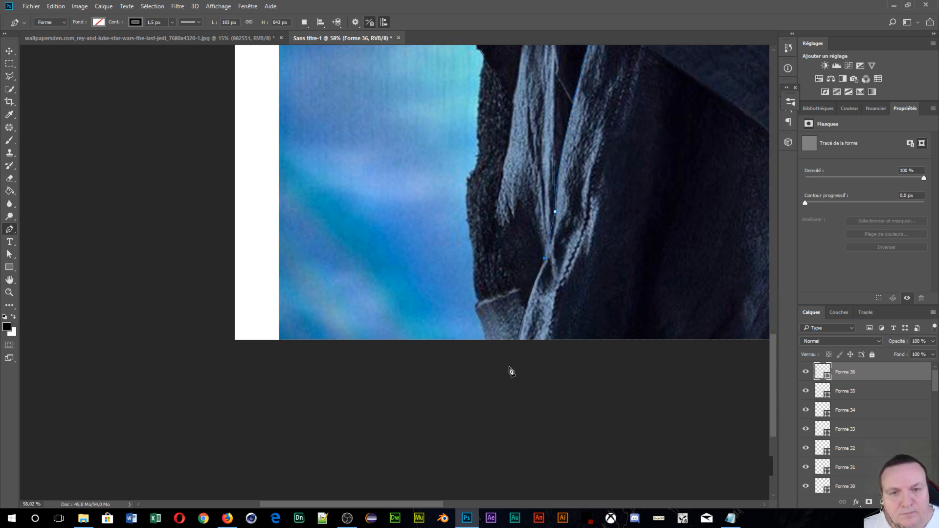
left_click_drag(508, 365, 509, 369)
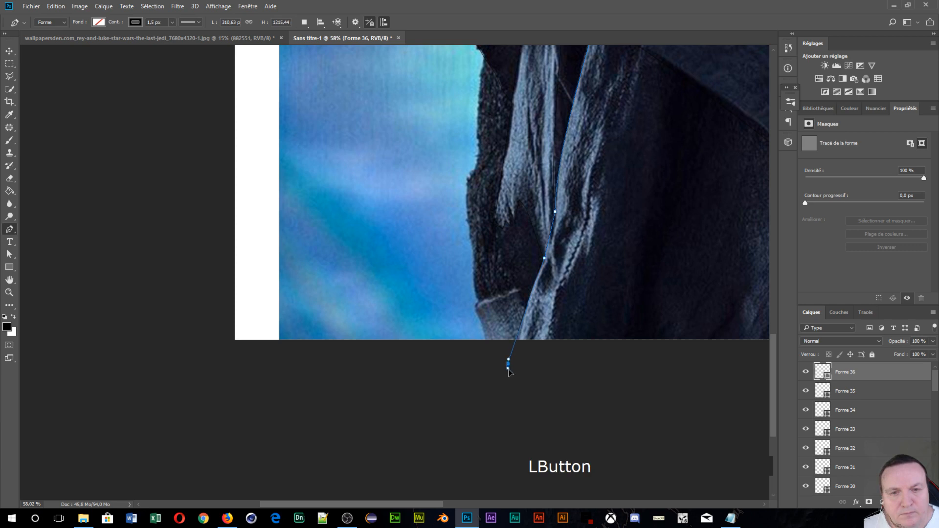
key("Return")
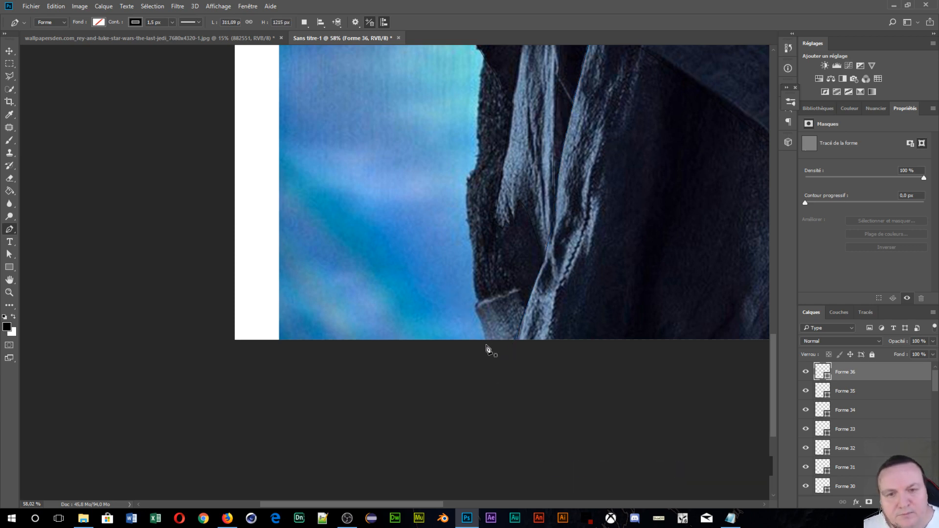
- Trace the light cloth piece at the sleeve's bottom with a four-point path from just below the image, across its top edge, and finish it
left_click(486, 345)
left_click(475, 306)
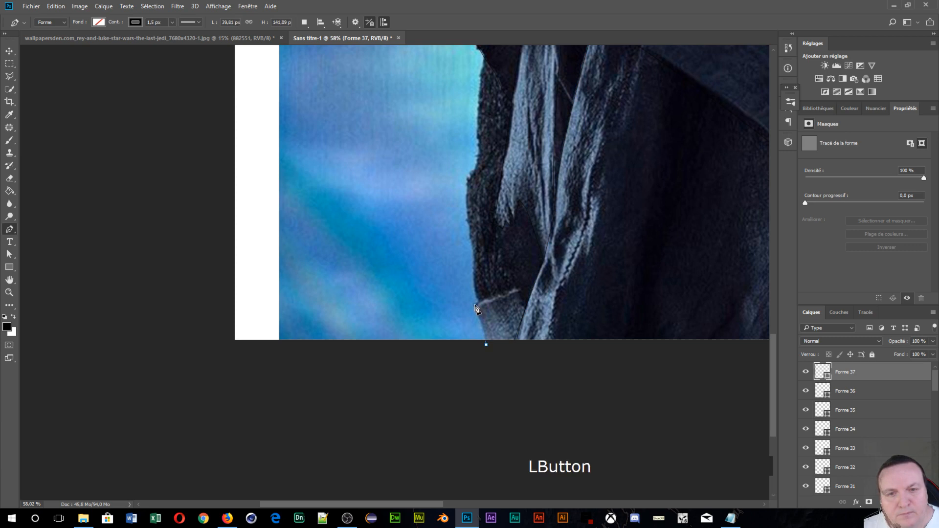
left_click(520, 289)
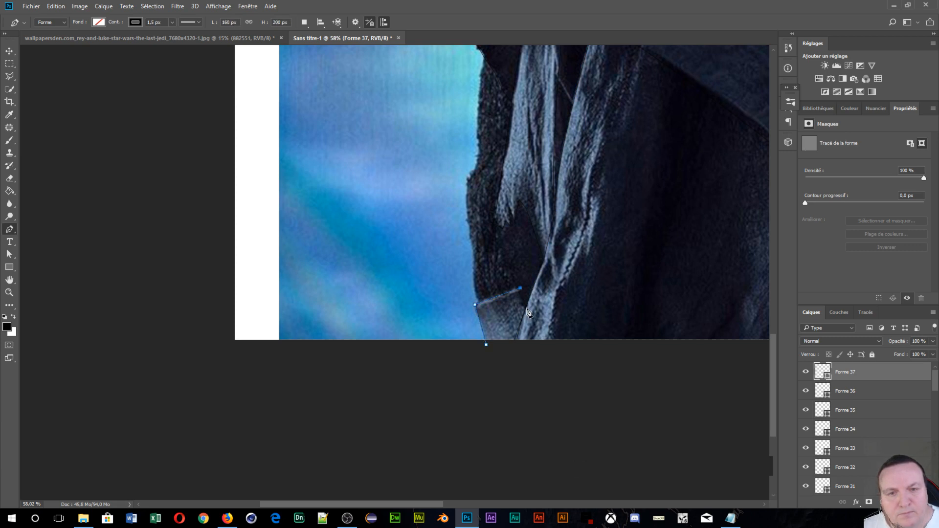
left_click(529, 312)
key("Return")
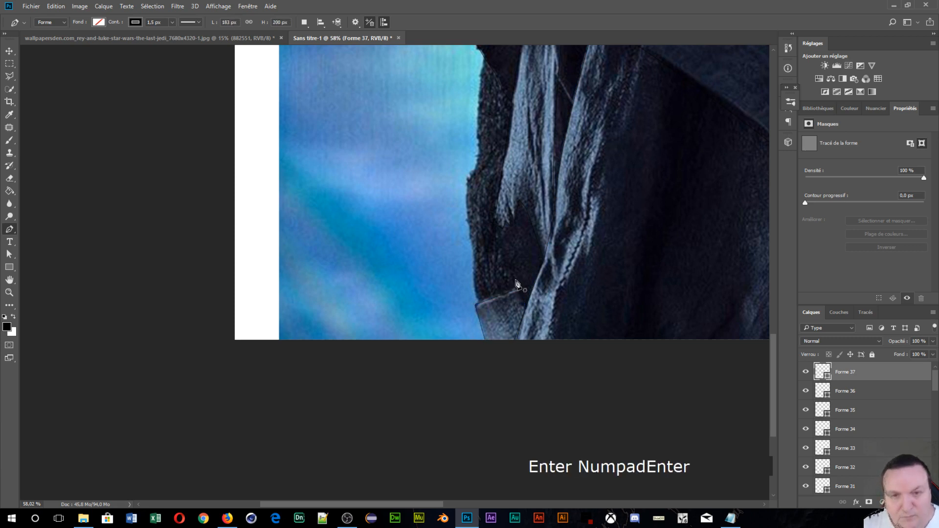
- Trace the sleeve's ragged outer edge from the light cloth piece up to the underside of the robe's hem, curving around the bulge, and finish the path
left_click(478, 303)
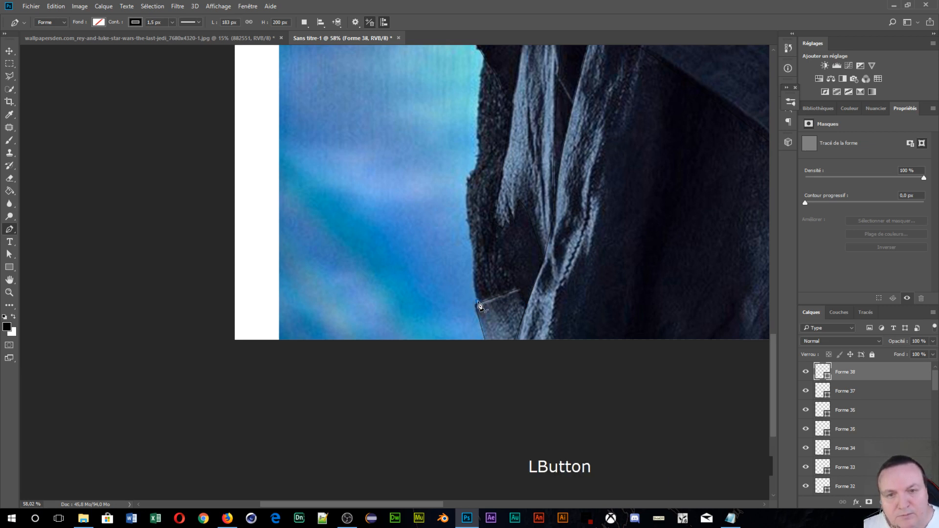
left_click(473, 246)
left_click_drag(465, 184, 478, 167)
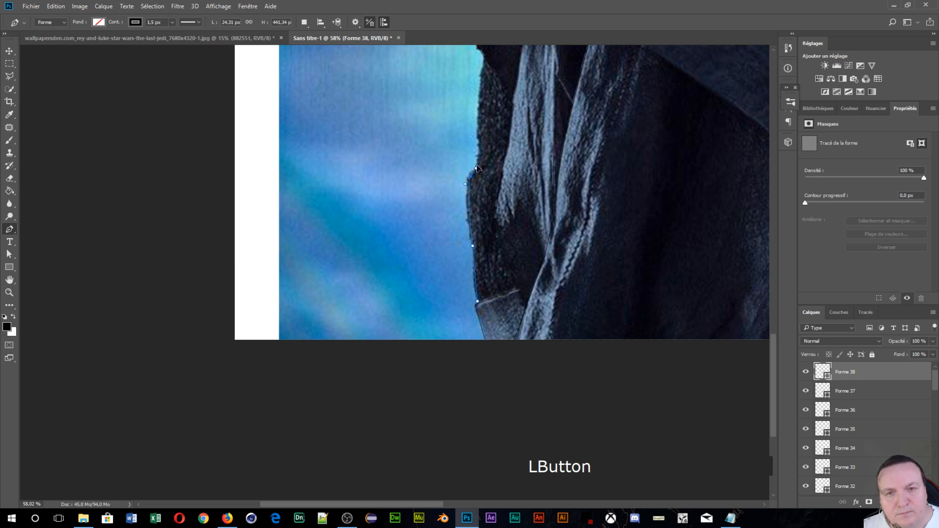
key("space")
left_click_drag(484, 204, 488, 306)
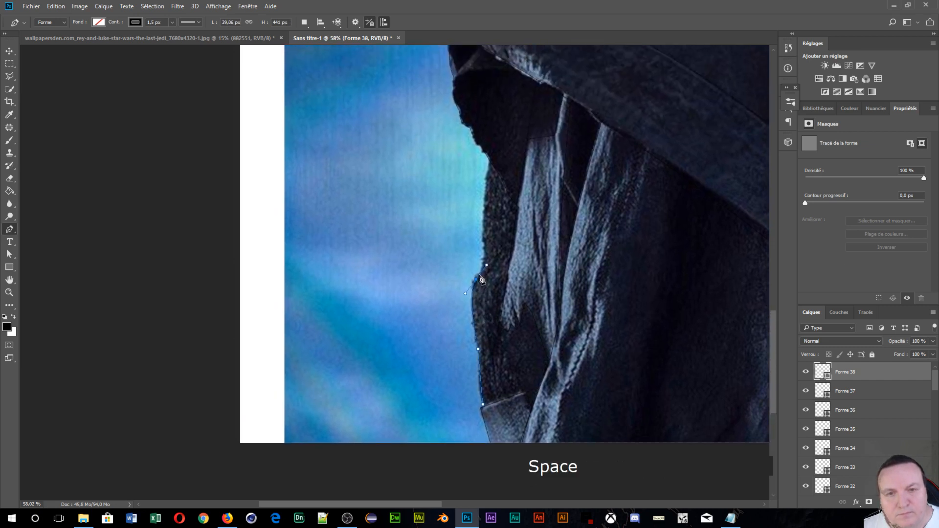
left_click(482, 242)
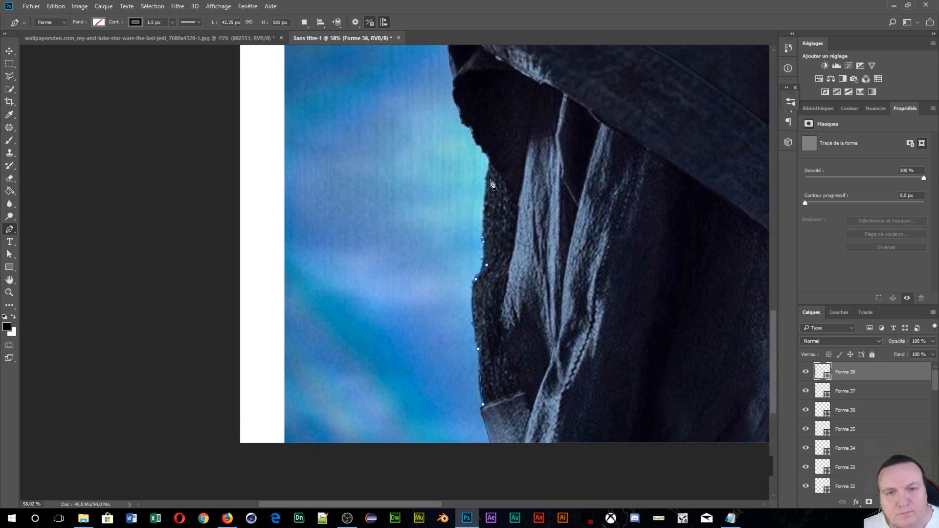
left_click(490, 161)
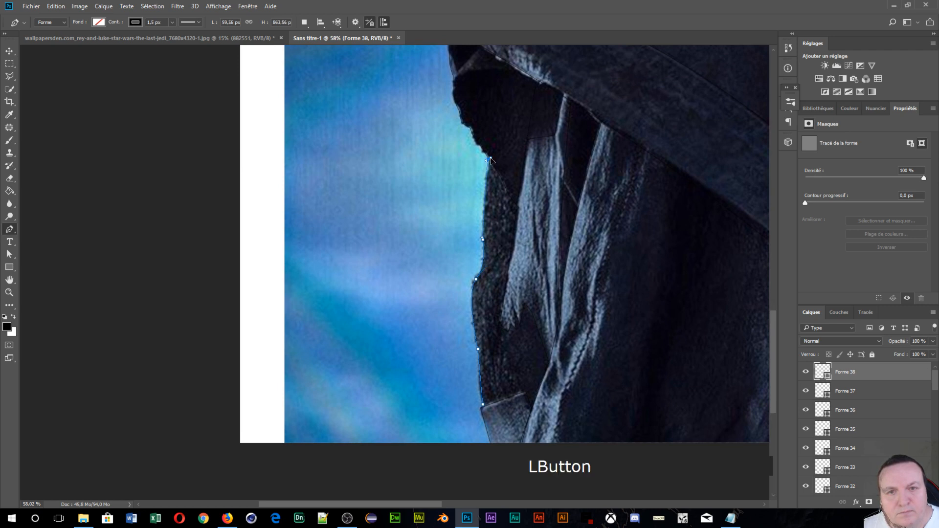
key("Return")
- Hide the photo layer 882551 to examine the line art on its own, and show the photo again
scroll(515, 205, "down", 4)
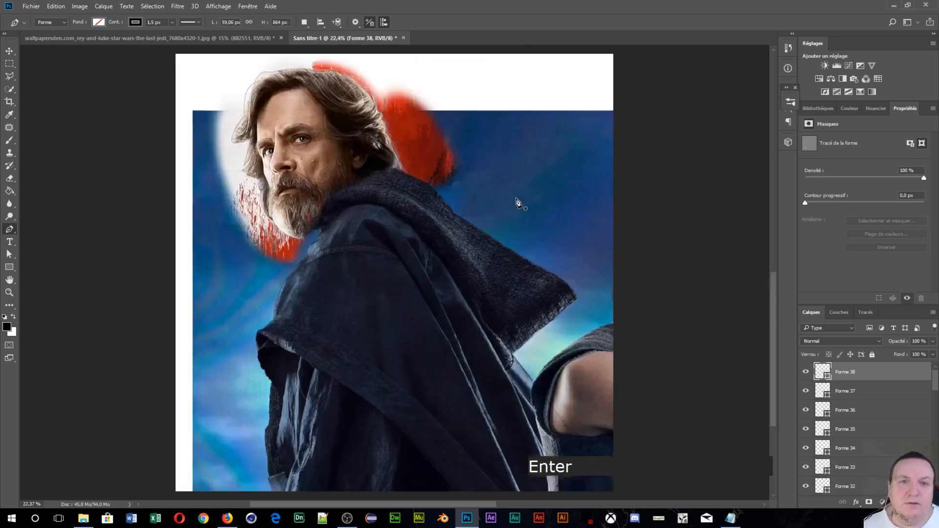
scroll(515, 204, "up", 1)
scroll(851, 440, "down", 10)
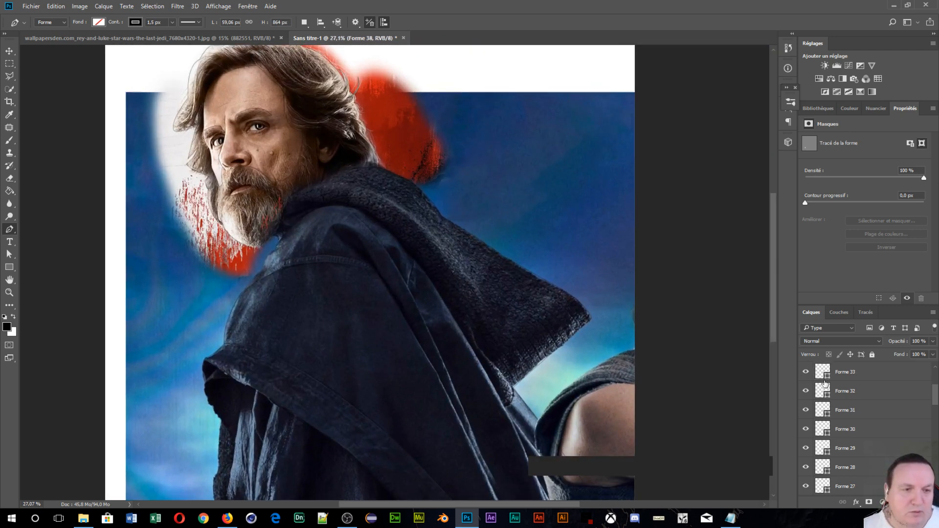
scroll(852, 448, "down", 1)
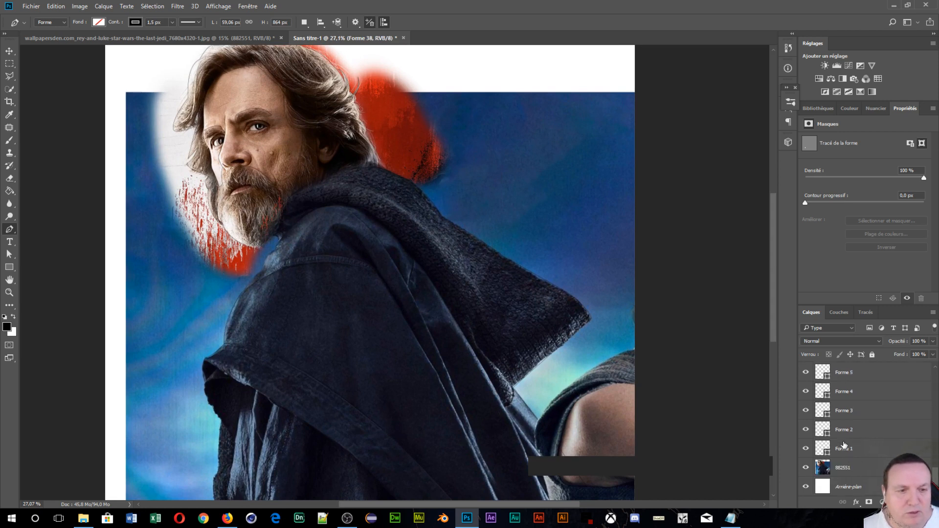
left_click(805, 468)
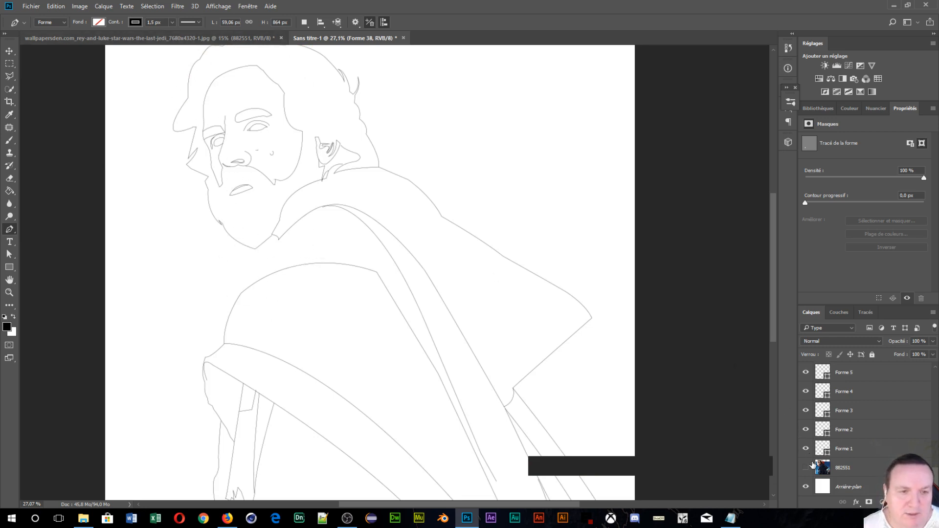
left_click(806, 468)
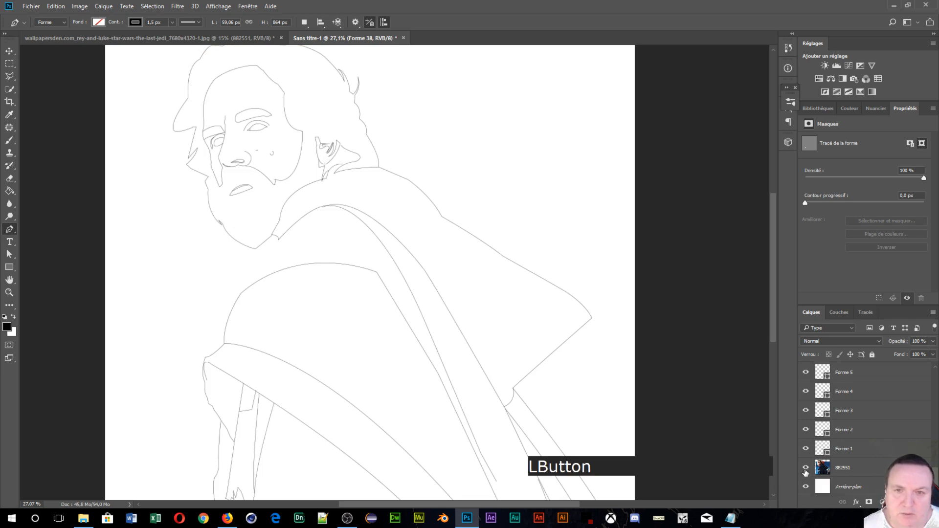
left_click(805, 468)
left_click(805, 470)
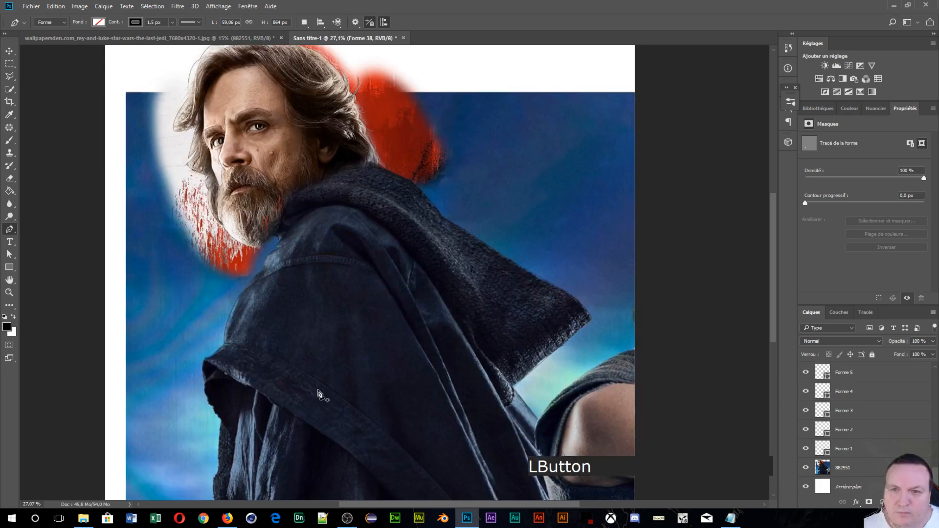
- Trace the shoulder's outer contour from the traced arm outline up to the collar under the beard, with corner anchors at the notches, and finish the path
scroll(289, 245, "up", 4)
left_click_drag(291, 225, 394, 309)
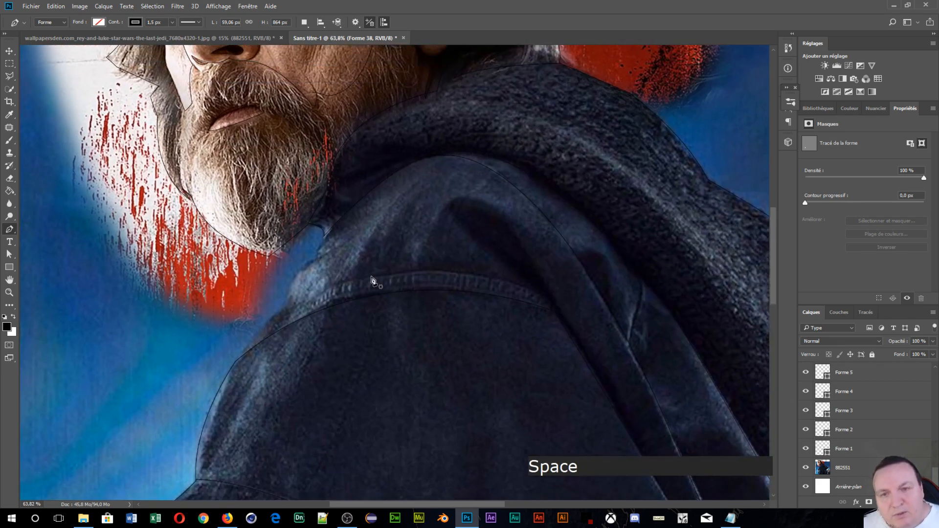
scroll(225, 356, "up", 1)
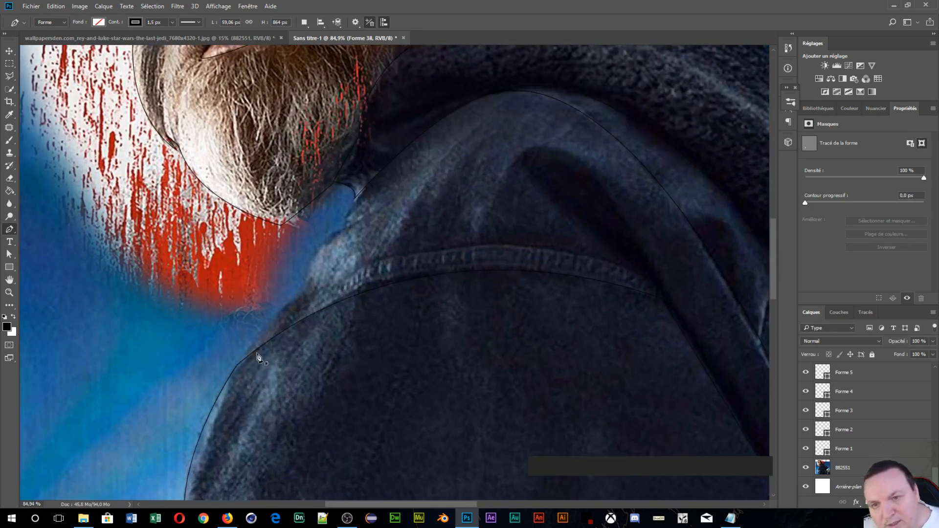
left_click(236, 365)
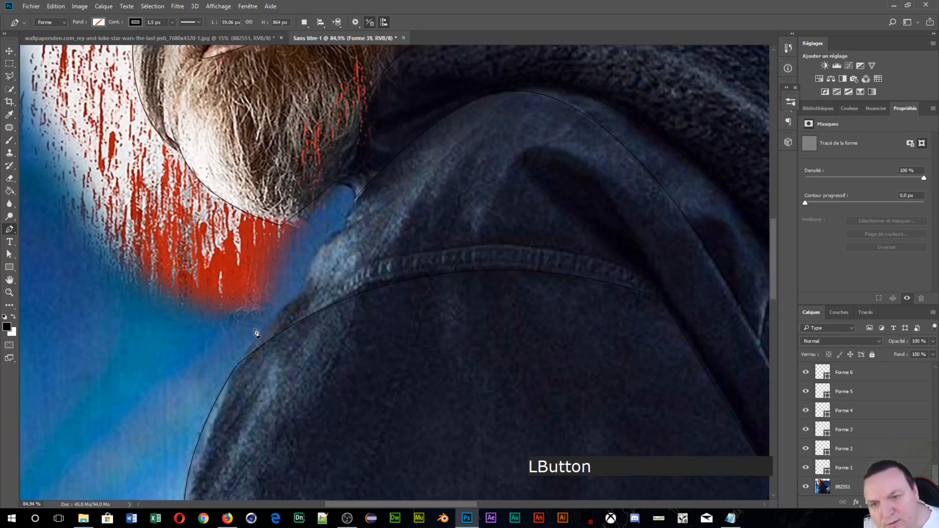
left_click_drag(292, 304, 304, 292)
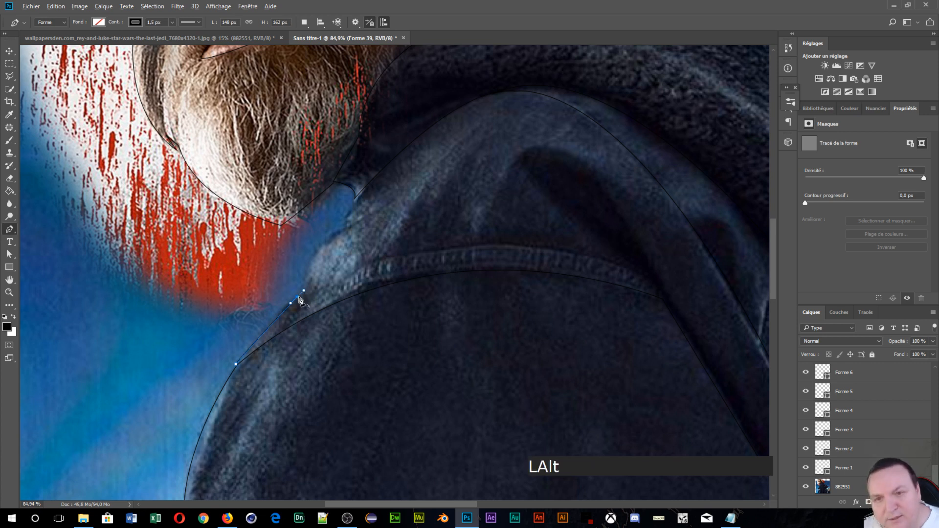
left_click(298, 298, "alt")
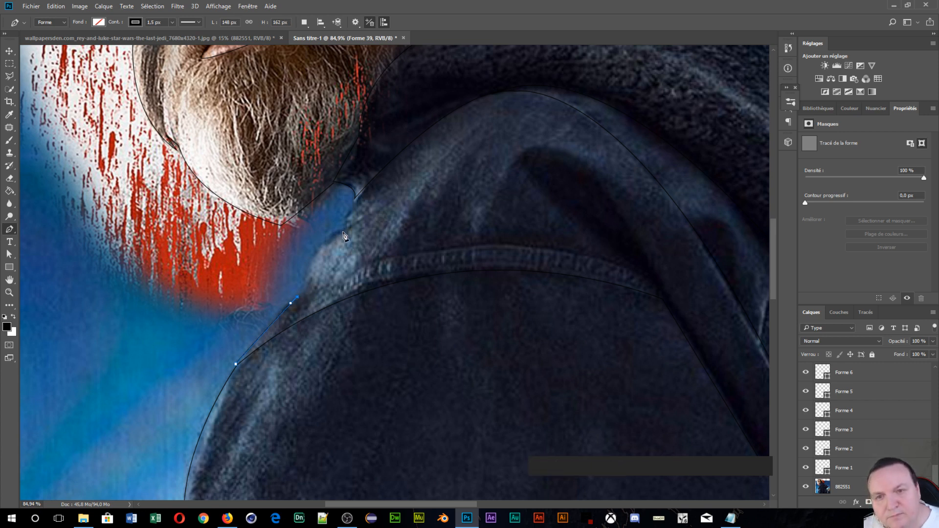
left_click_drag(330, 237, 358, 226)
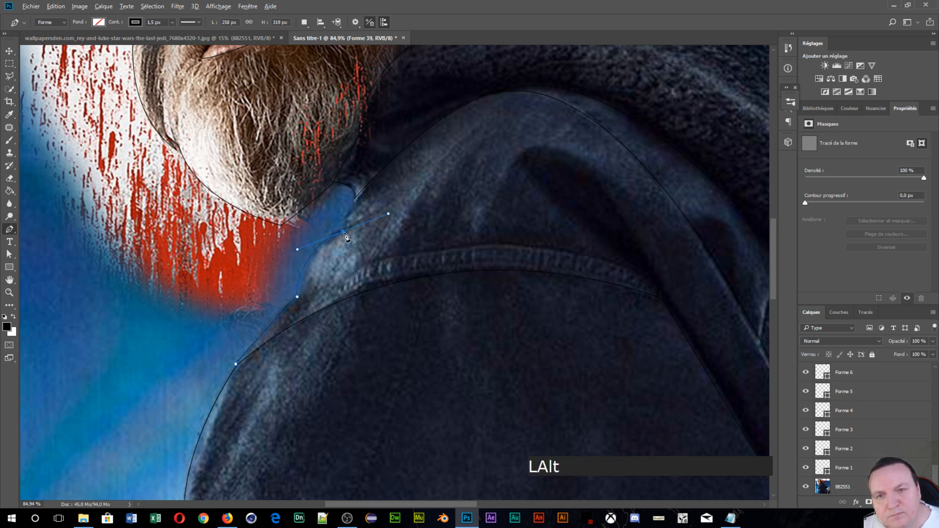
left_click(343, 232, "alt")
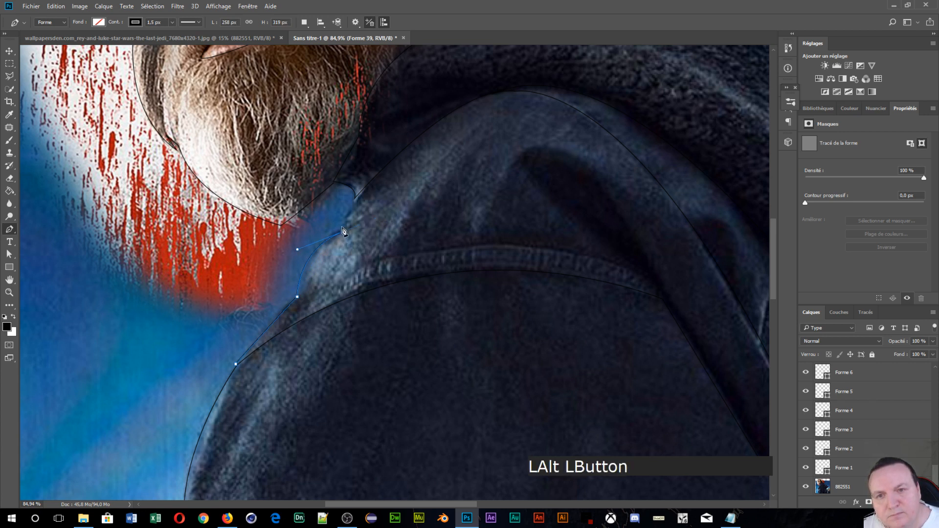
left_click(356, 199)
key("Return")
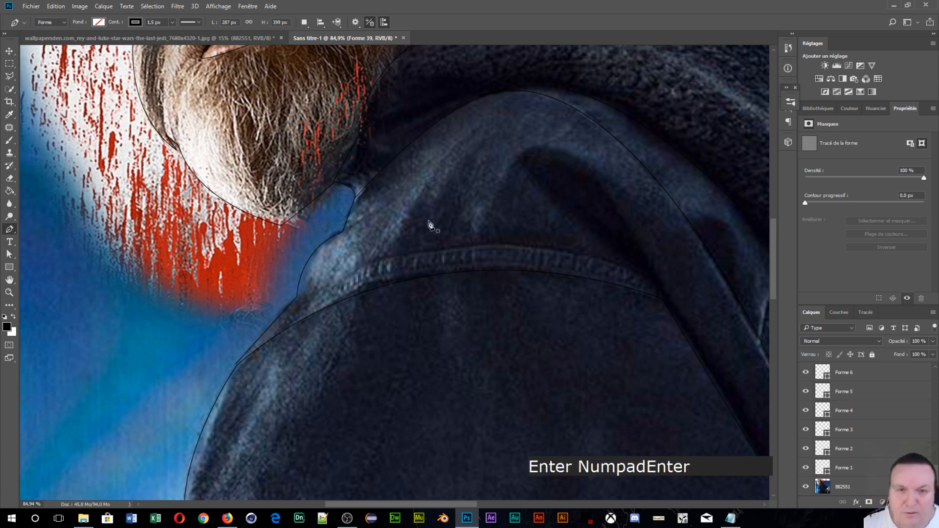
- Trace the dark shoulder fold from the seam's end and back, continue along the seam's upper edge to the shoulder's outer contour, and finish the path
left_click(663, 299)
left_click_drag(529, 157, 455, 174)
key("alt")
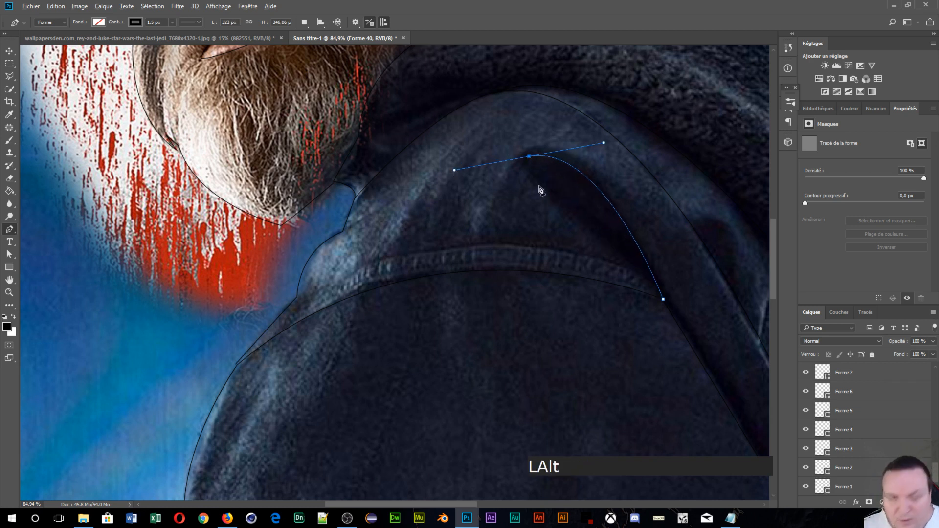
left_click(530, 158, "alt")
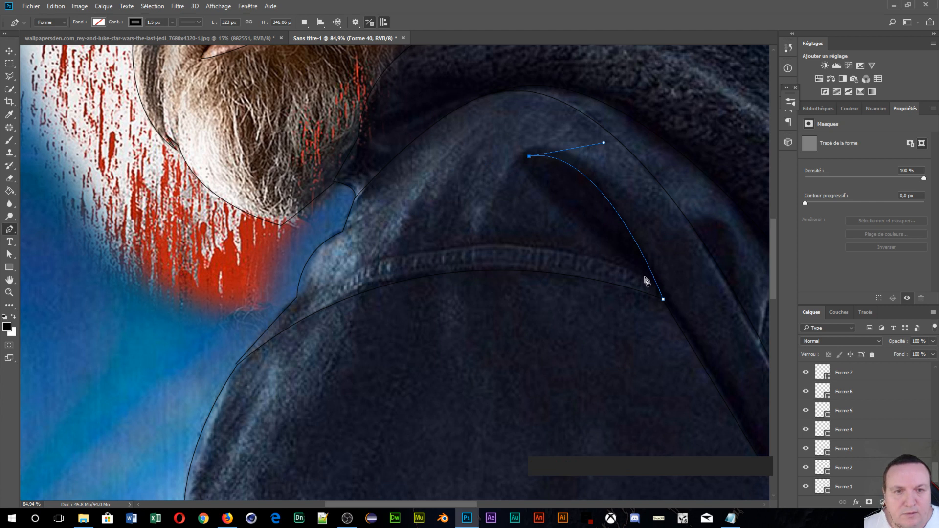
left_click_drag(645, 276, 749, 351)
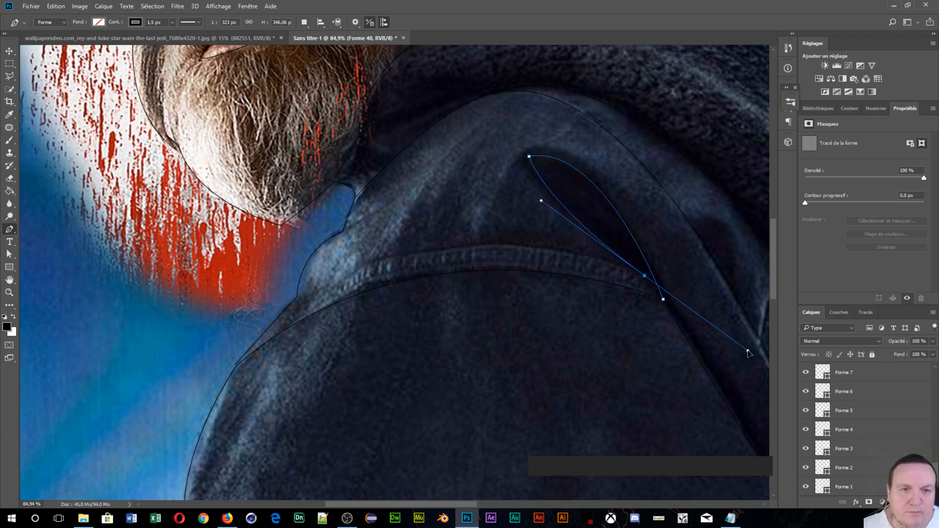
left_click(646, 276, "alt")
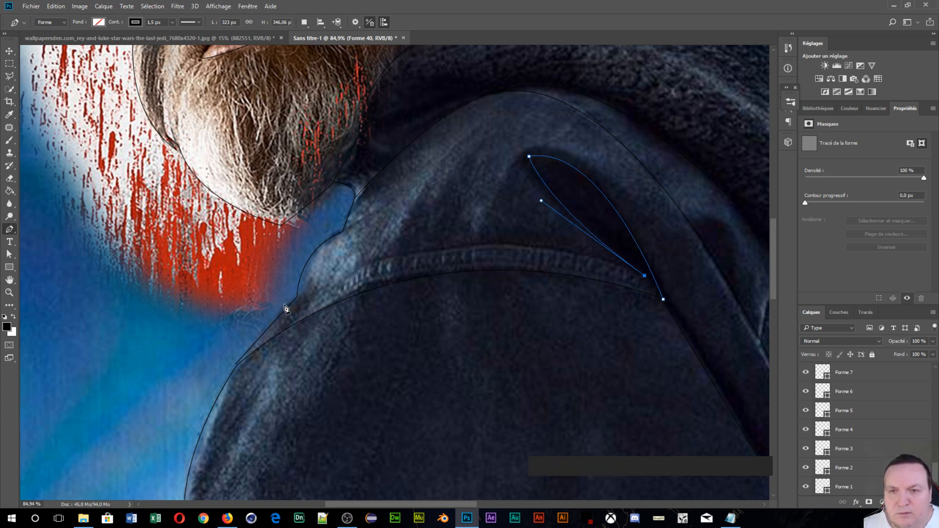
left_click_drag(298, 298, 108, 404)
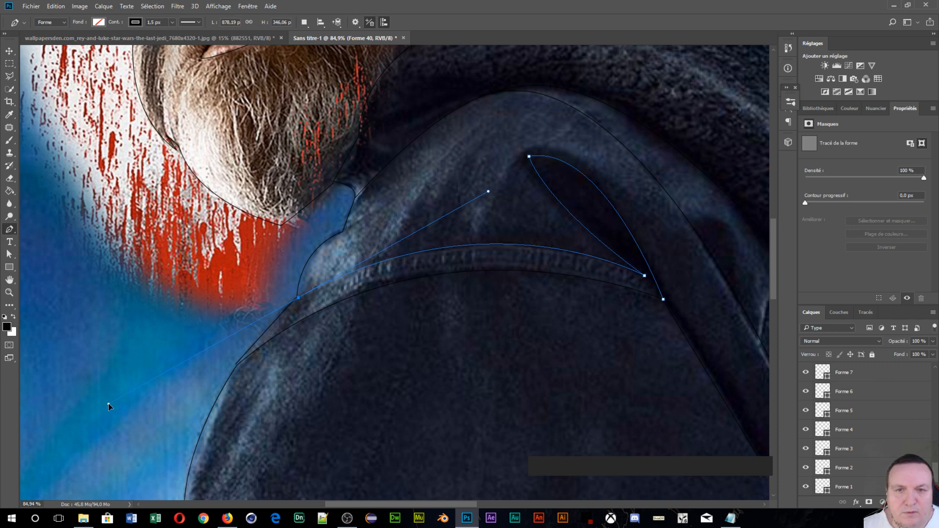
key("Return")
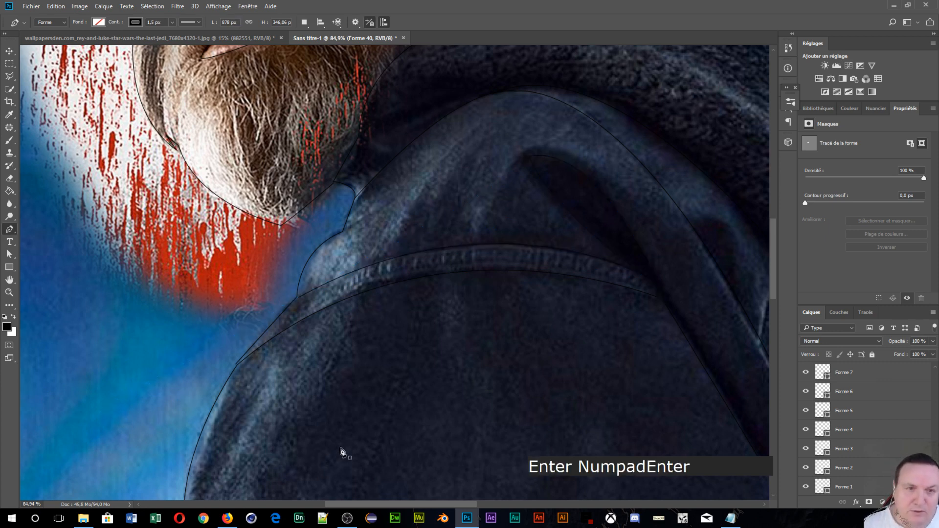
- Trace the short crease between the hood's inner edge and the long robe fold as a three-point path with a corner anchor, and finish it
scroll(438, 417, "down", 5, "alt")
key("space")
left_click_drag(464, 388, 180, 63)
scroll(187, 272, "up", 3)
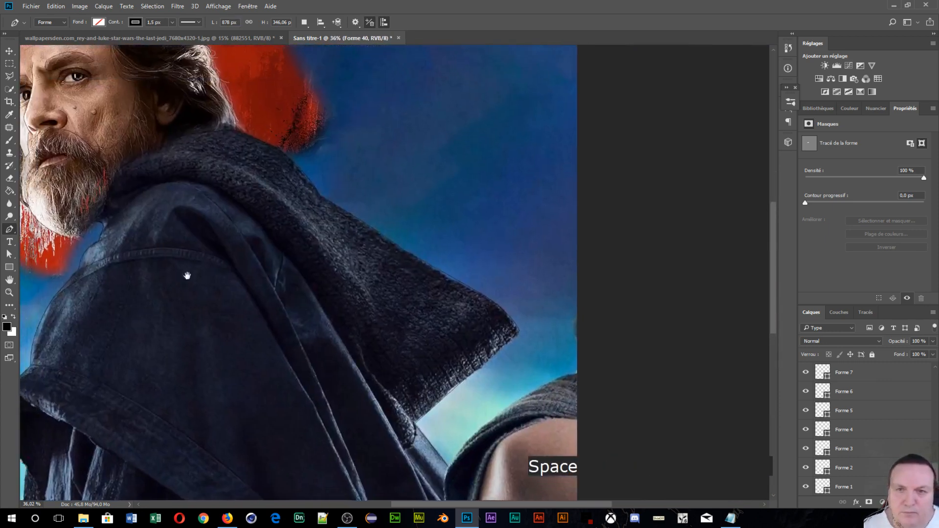
scroll(325, 321, "up", 2)
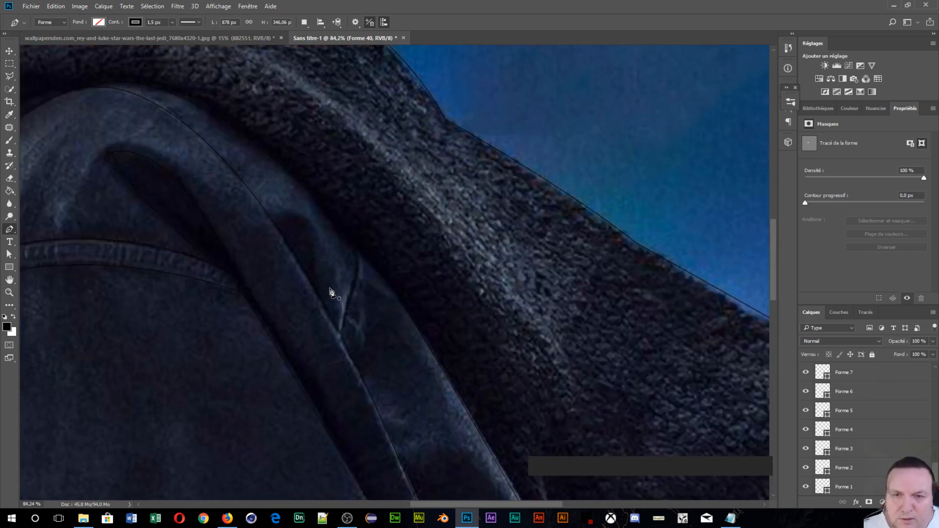
left_click(358, 249)
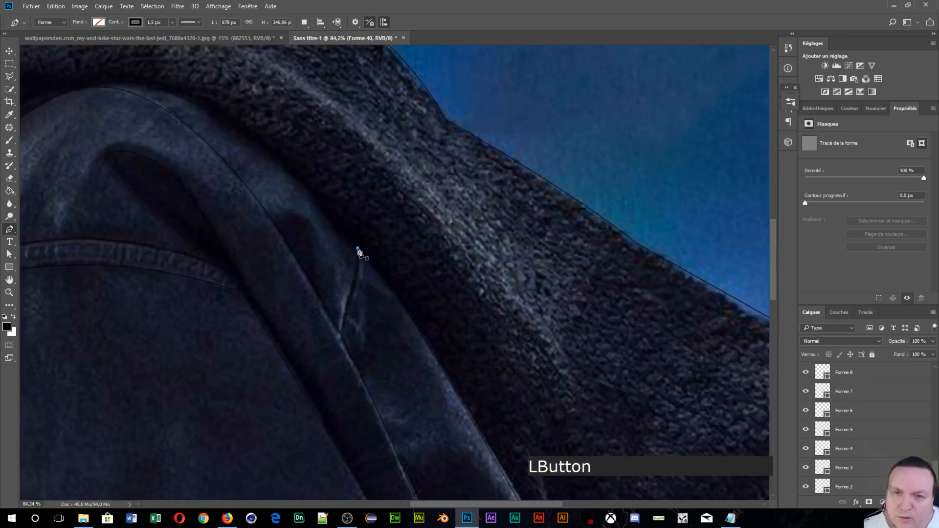
left_click(348, 305)
left_click_drag(345, 305, 344, 306)
key("space")
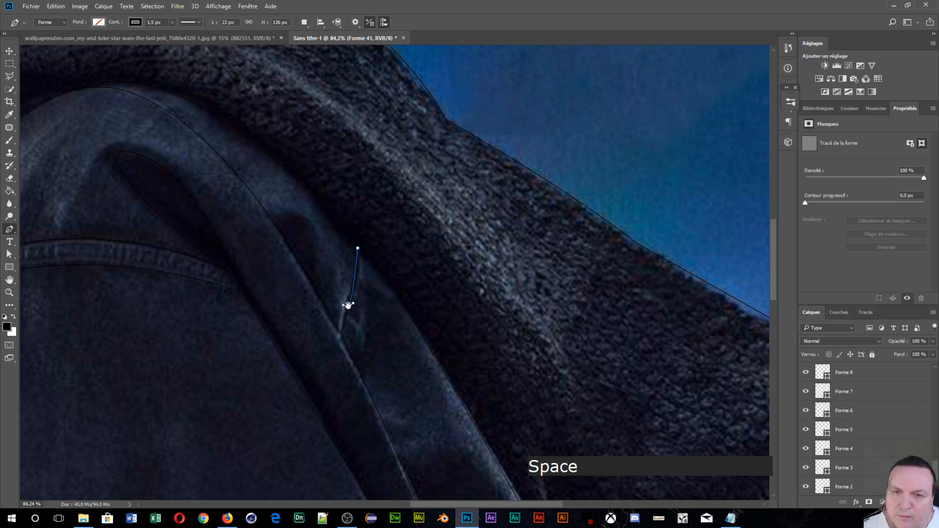
key("alt")
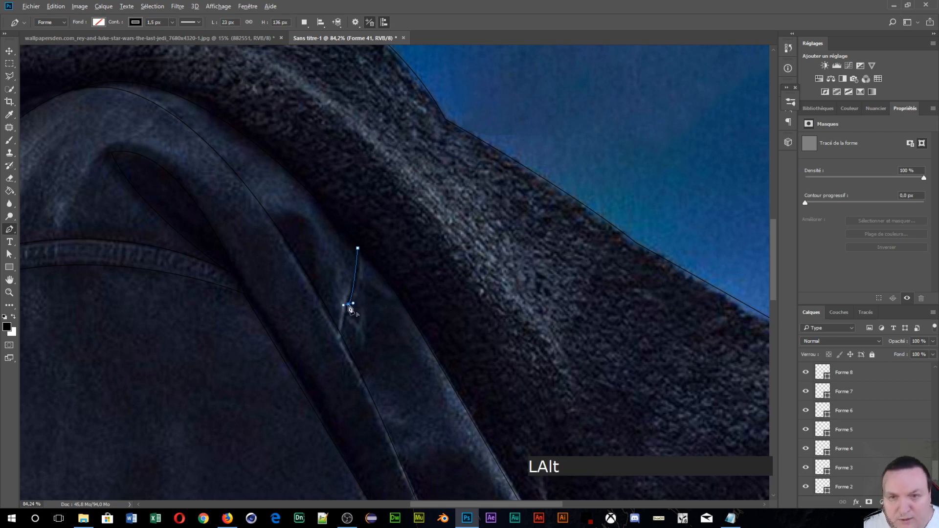
left_click_drag(348, 306, 342, 328)
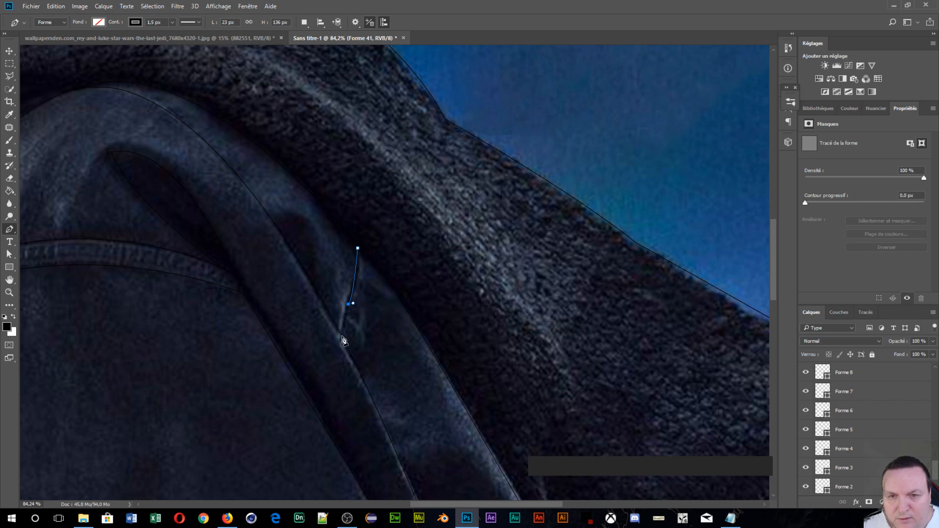
left_click(356, 399)
key("Return")
scroll(389, 388, "down", 3)
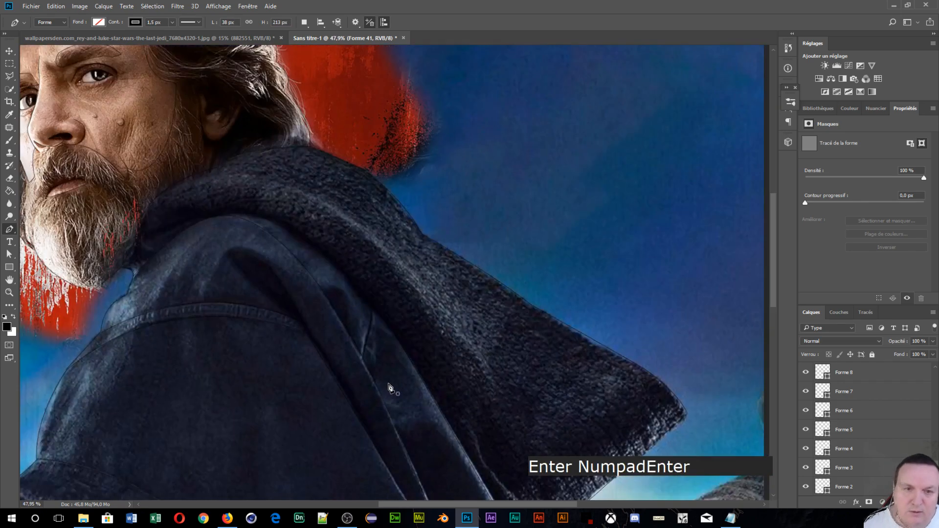
- Trace the inner fold below the sleeve band, curving from the band's lower edge past the canvas bottom, about 69 by 602 px, and finish the path
scroll(389, 388, "down", 3)
left_click_drag(399, 369, 338, 68)
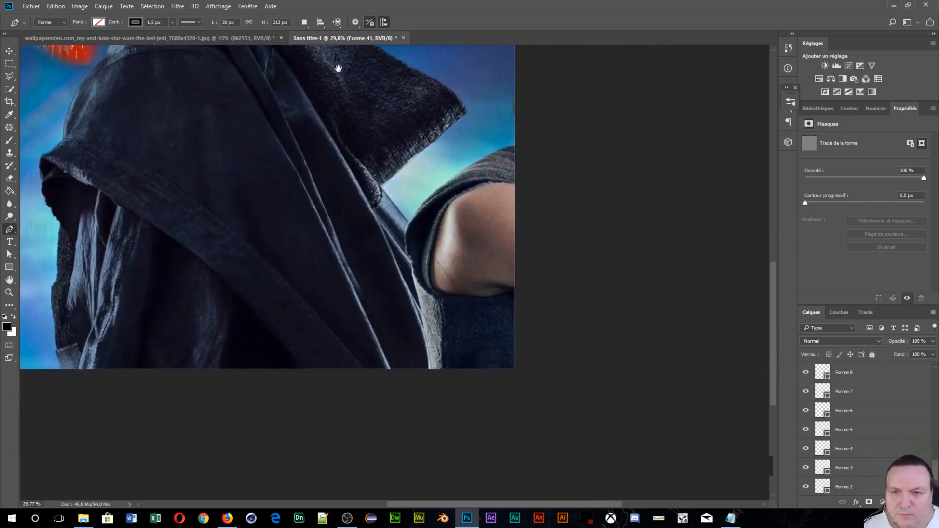
scroll(357, 413, "up", 2)
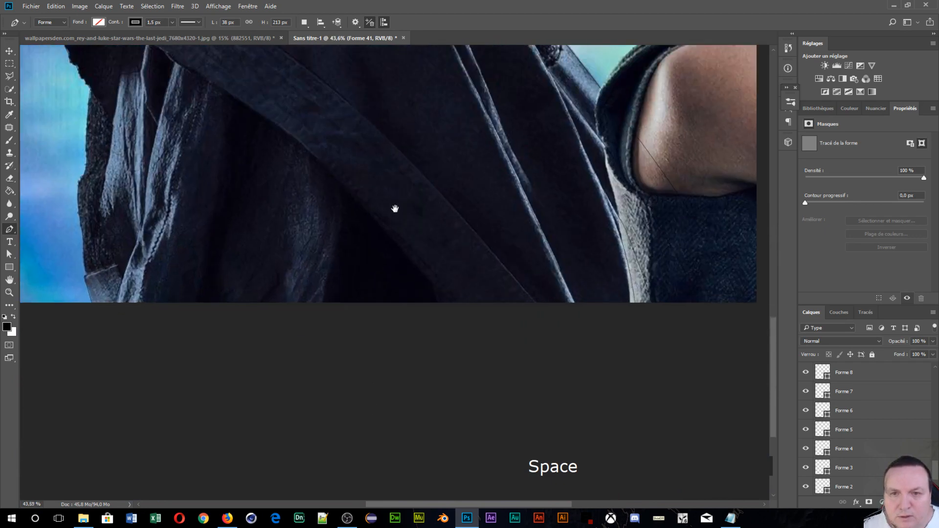
scroll(321, 288, "up", 3)
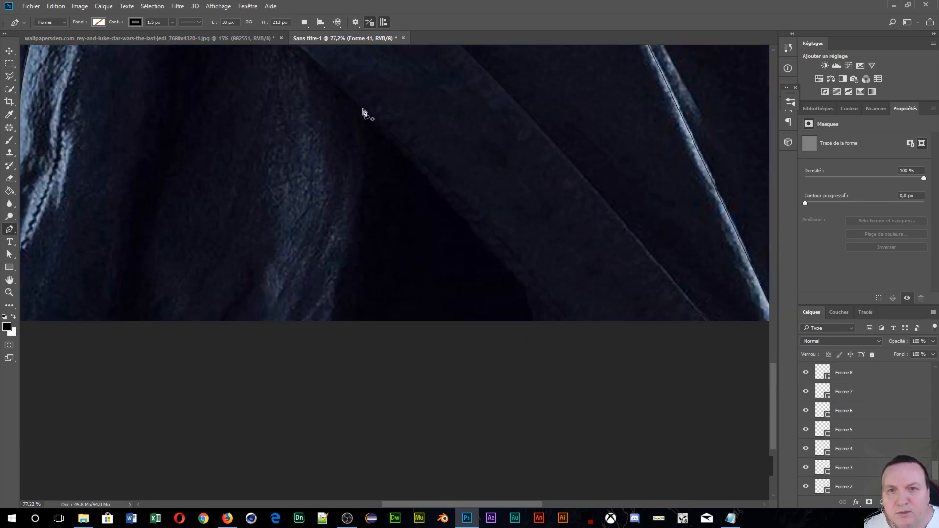
left_click(360, 106)
left_click_drag(333, 334, 312, 349)
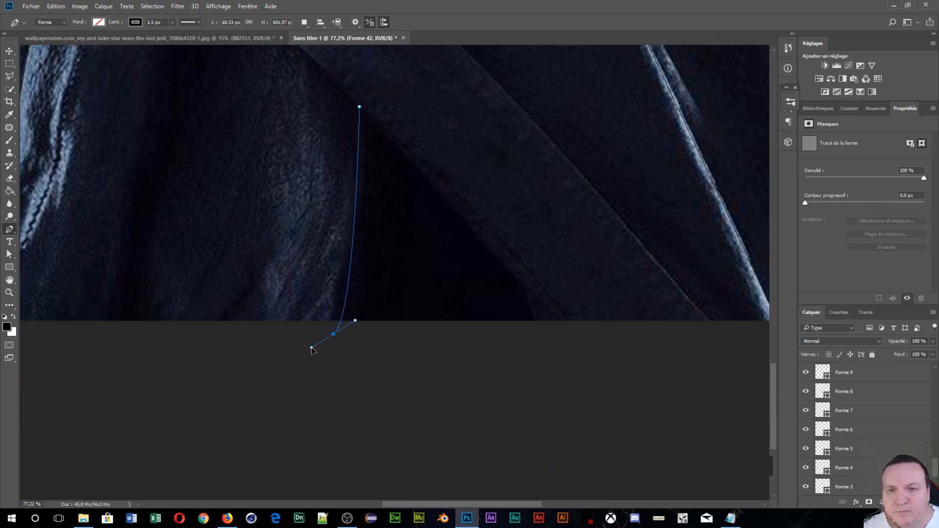
key("Return")
- Hide the photo layer 882551 so only the traced line art shows
scroll(294, 247, "down", 5)
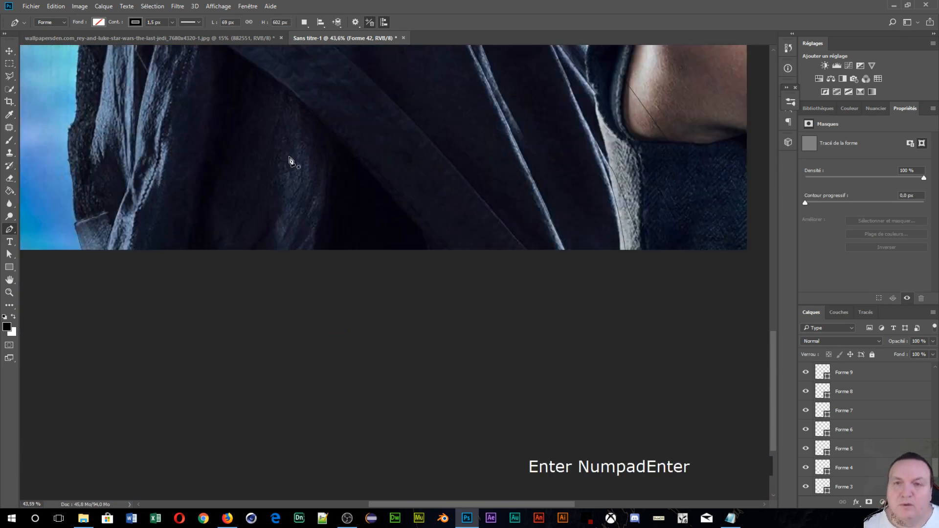
left_click_drag(279, 122, 384, 462)
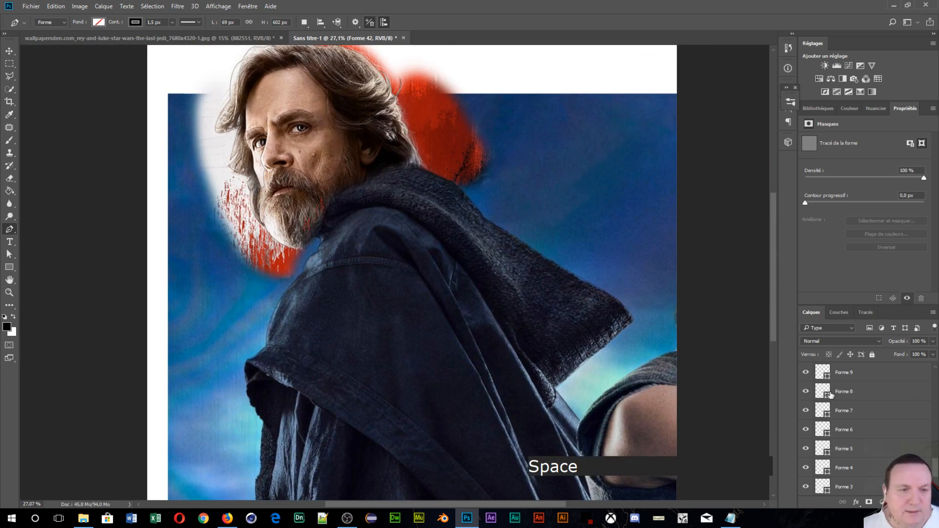
scroll(860, 449, "down", 3)
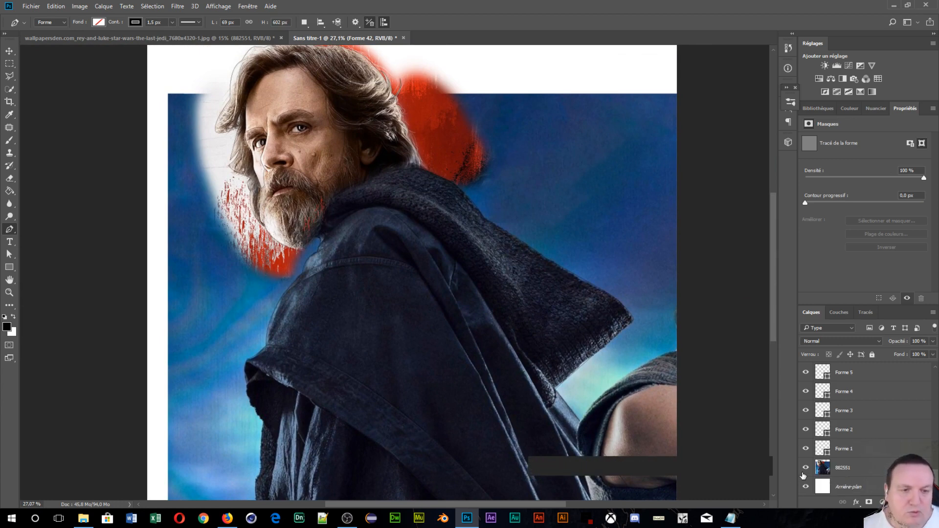
left_click(805, 468)
- Examine the complete line art, first as a whole and then closely around the face, for gaps between the contours
scroll(467, 251, "down", 1)
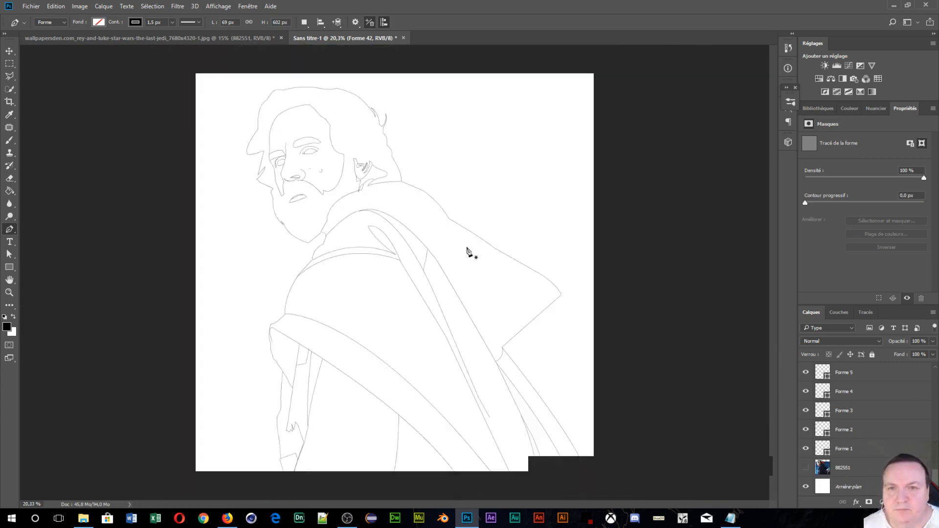
scroll(468, 251, "down", 1)
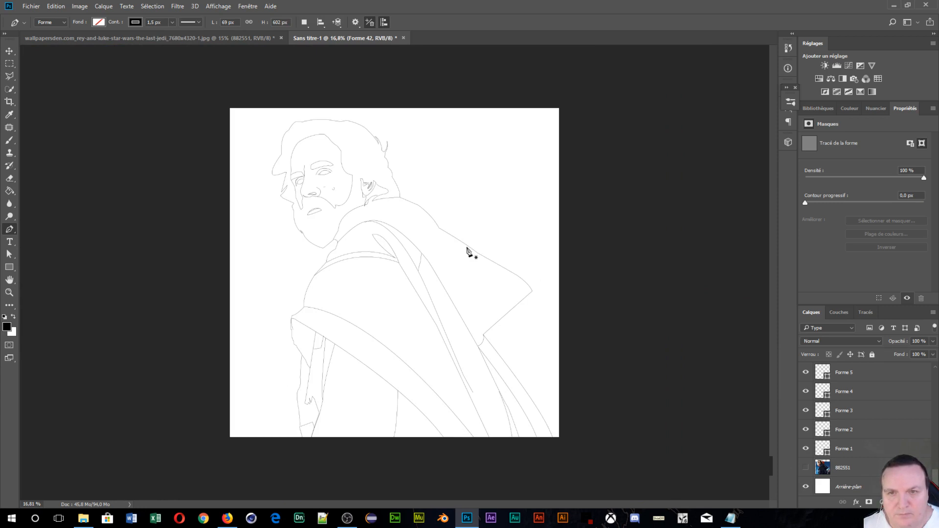
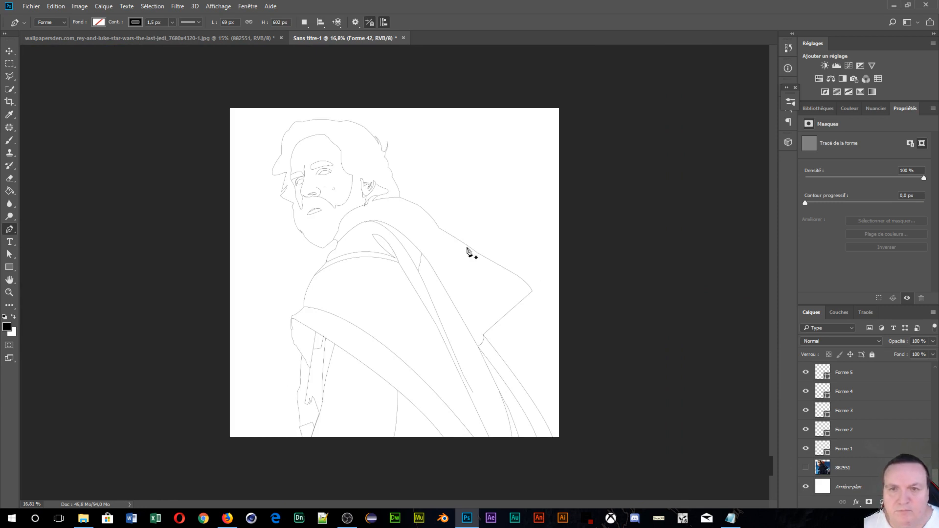
scroll(467, 251, "up", 1)
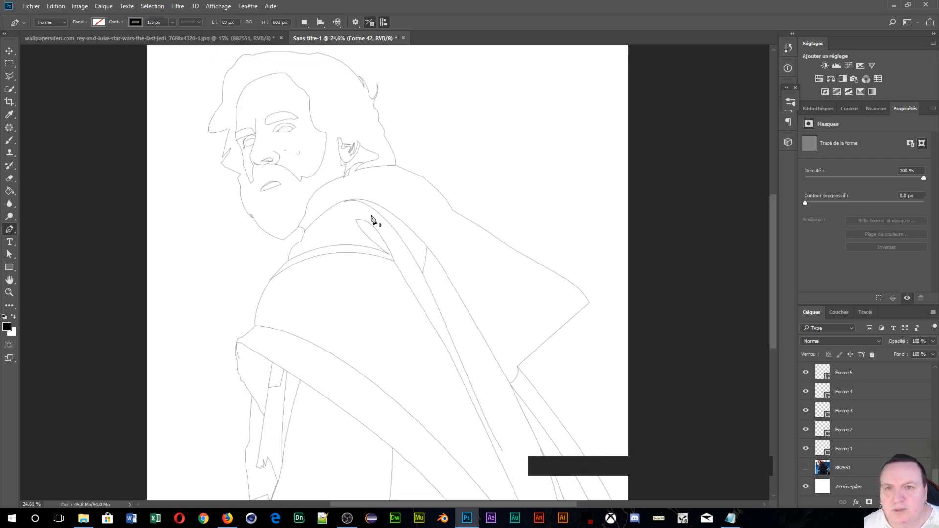
scroll(371, 218, "up", 2)
left_click_drag(315, 163, 483, 363)
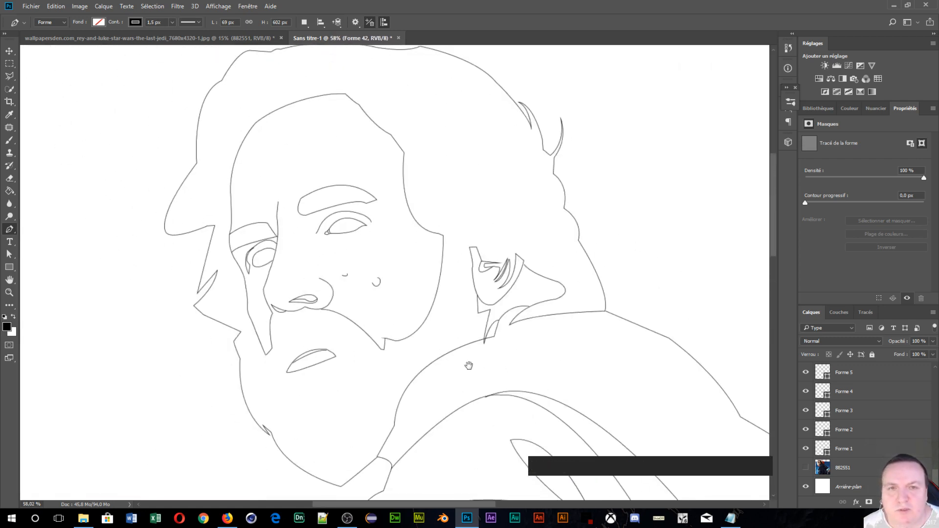
scroll(479, 338, "up", 1)
left_click_drag(363, 269, 537, 339)
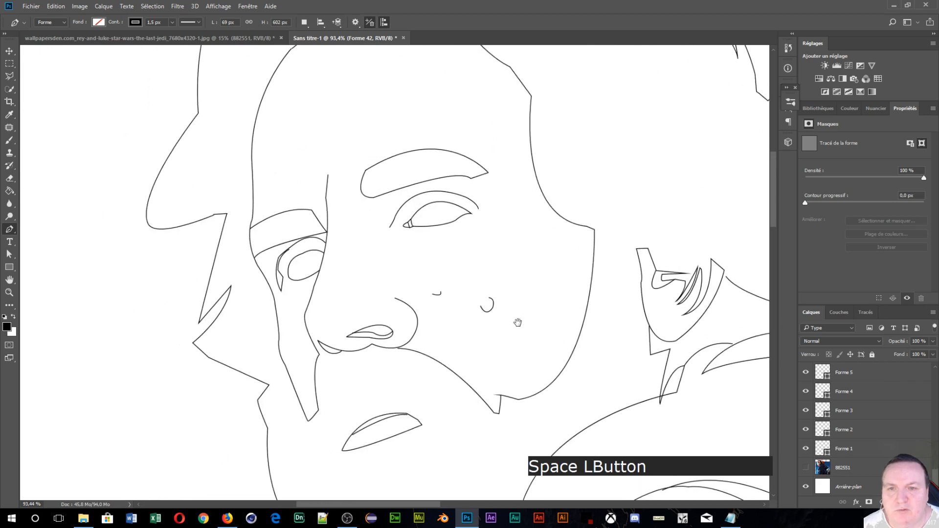
scroll(352, 272, "up", 1)
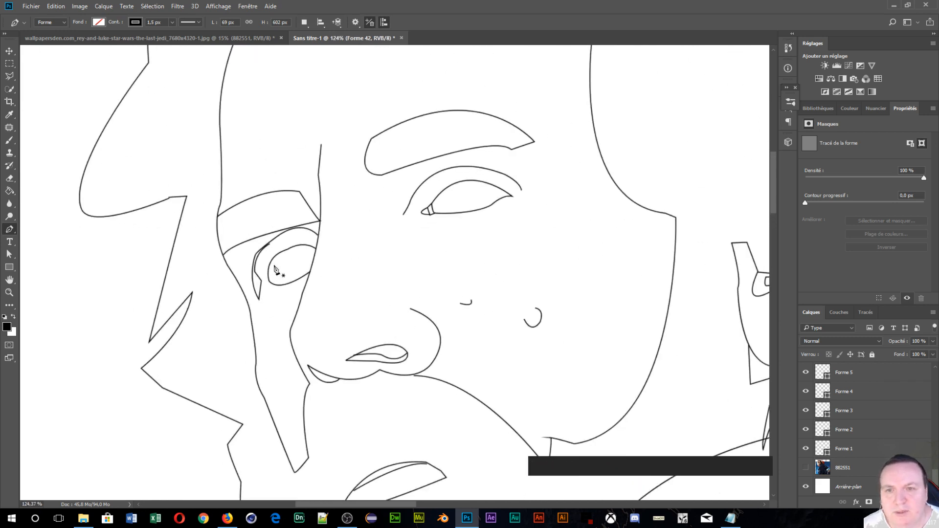
- Close the gap at the shoulder seam's inner end with a straight path about 44 by 60 px joining its upper and lower edges
scroll(328, 198, "down", 2)
left_click_drag(612, 293, 386, 300)
scroll(387, 300, "up", 2)
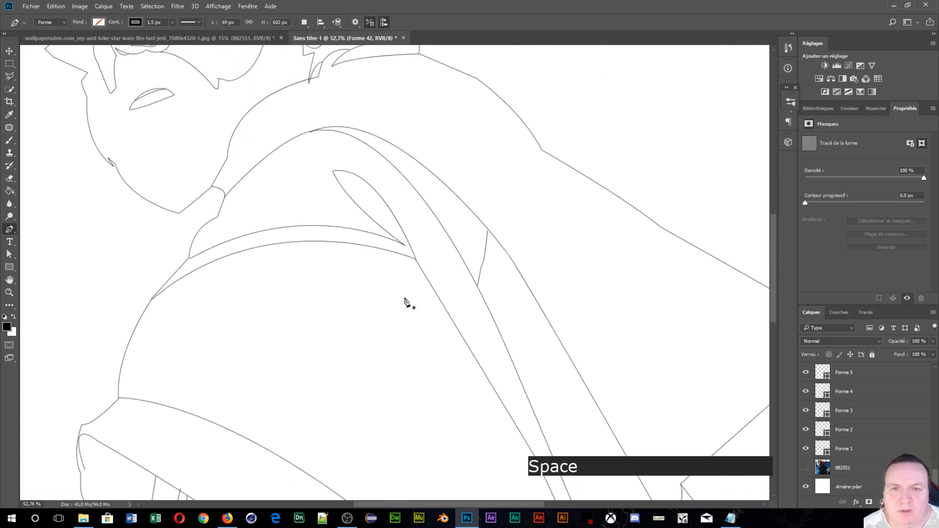
left_click(406, 220)
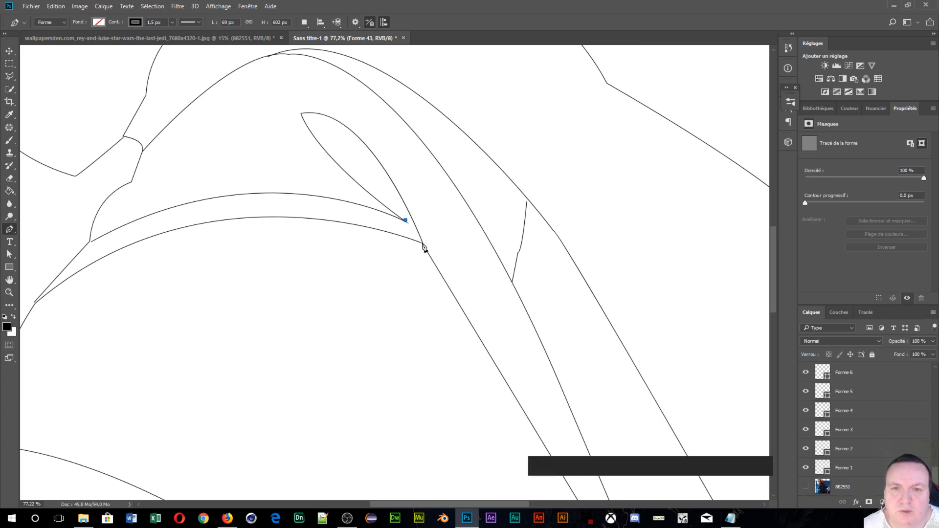
left_click(422, 243)
key("KP_Enter")
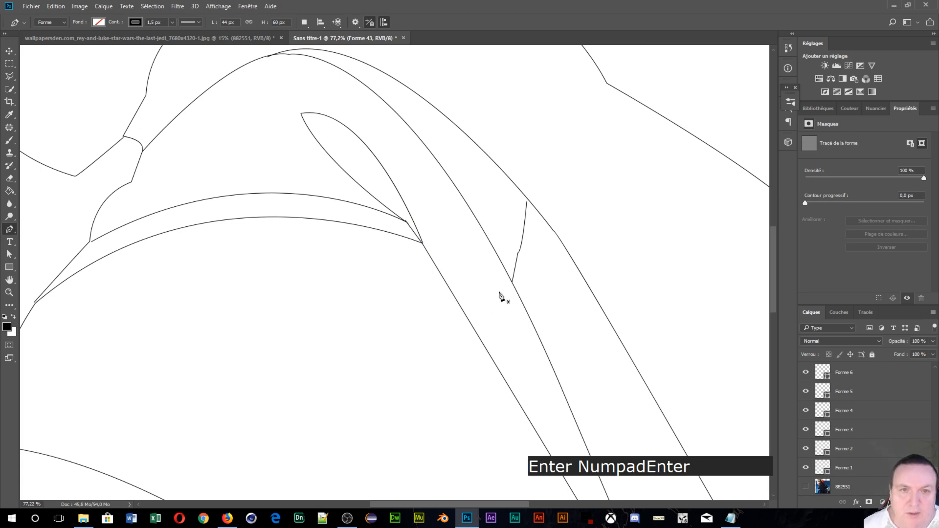
- Join the outer end of the seam's upper edge to the shoulder contour with a short straight path about 6 px long
key("space")
scroll(126, 291, "up", 5)
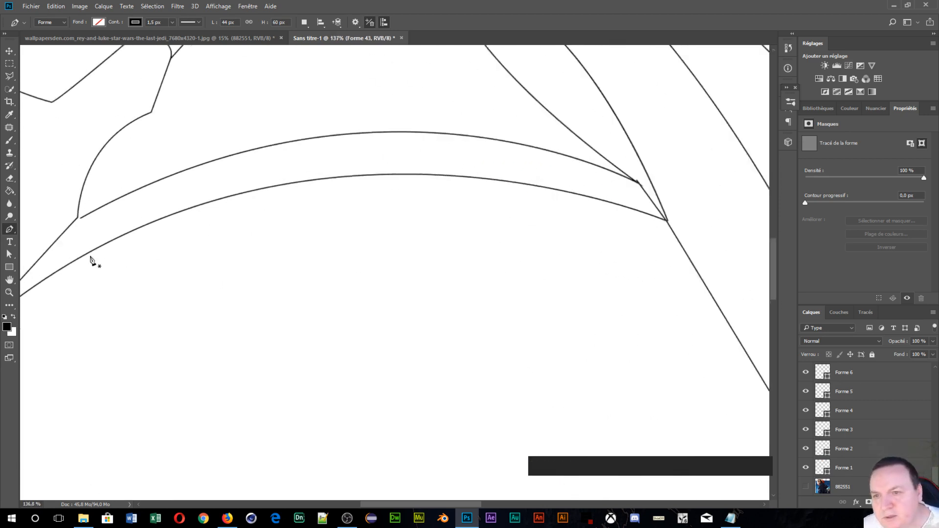
left_click_drag(199, 254, 338, 263)
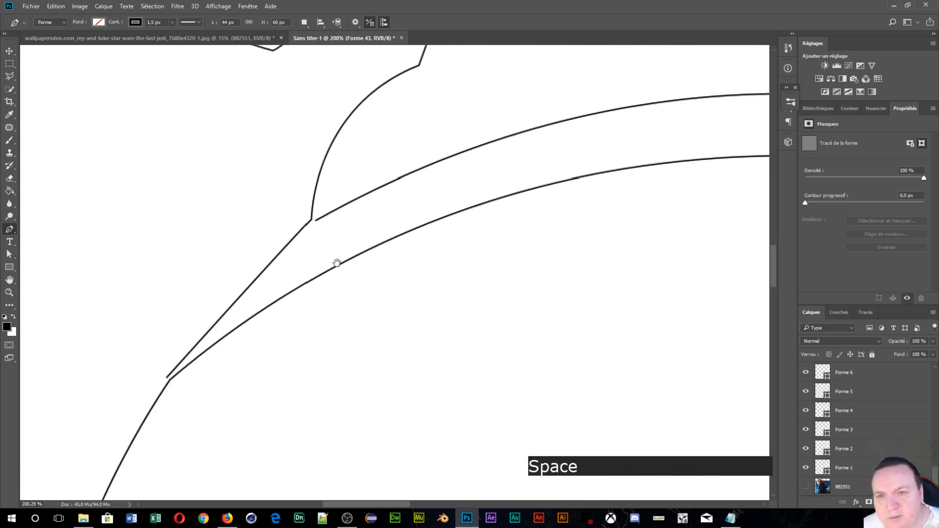
left_click(317, 220)
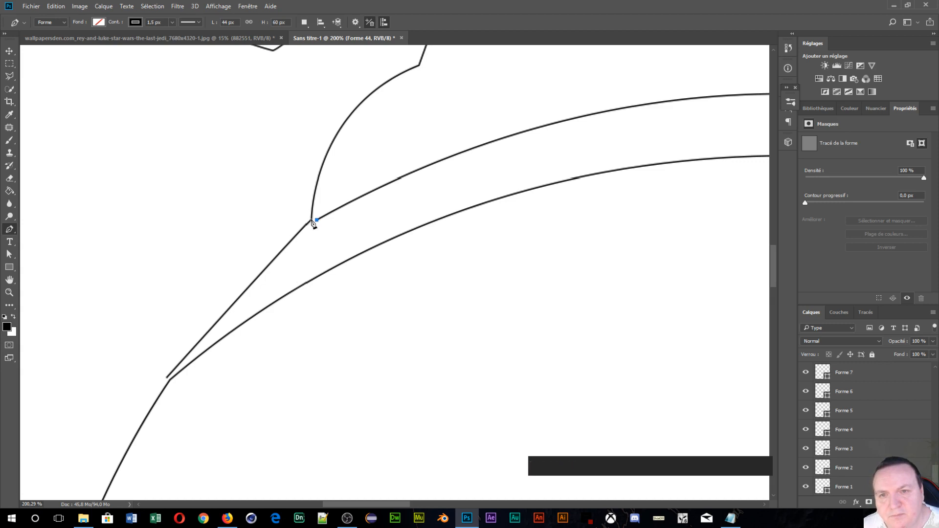
left_click(310, 219)
key("KP_Enter")
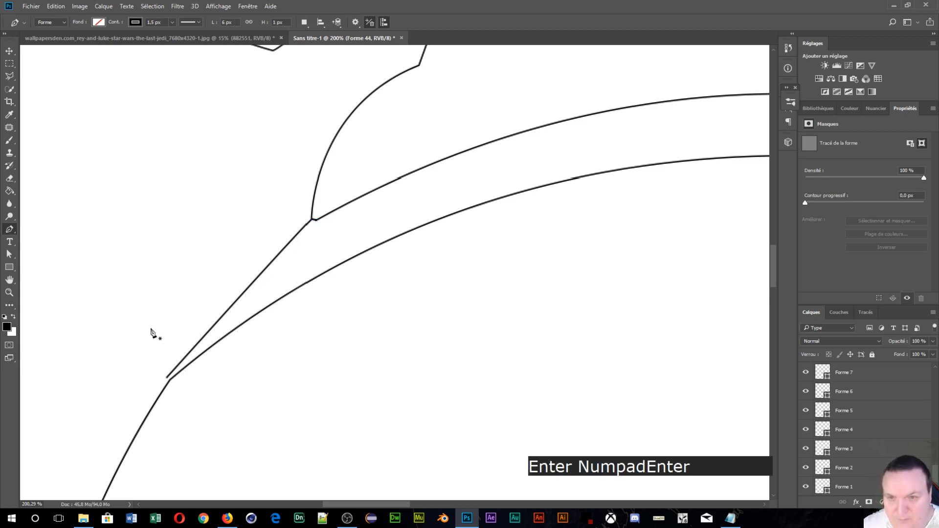
- Close the tiny gap where the shoulder contour meets the outer end of the seam's lower edge with two very short paths
left_click(167, 378)
left_click(168, 380)
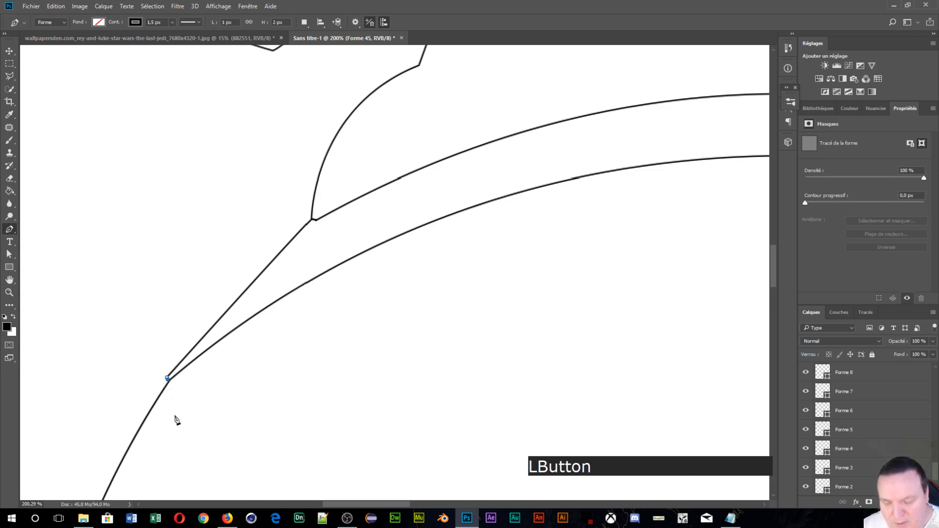
key("KP_Enter")
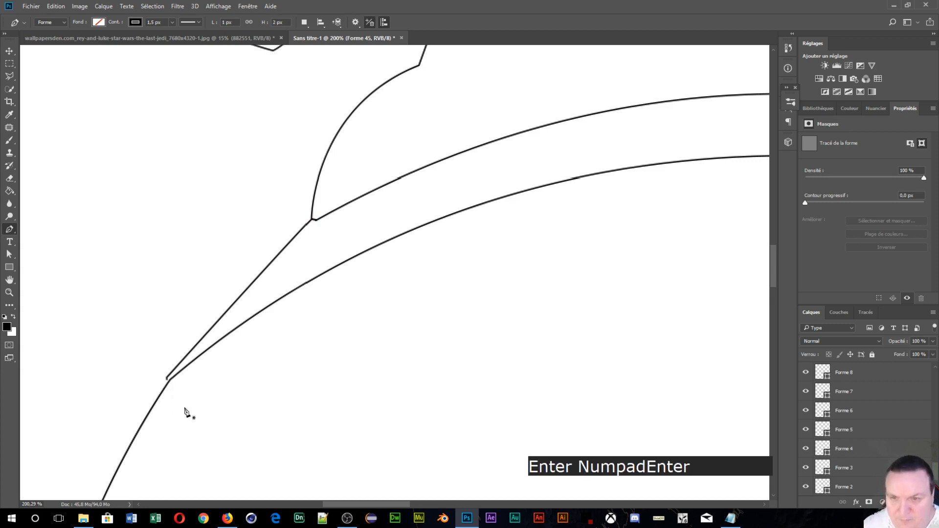
left_click(167, 382)
left_click(168, 385)
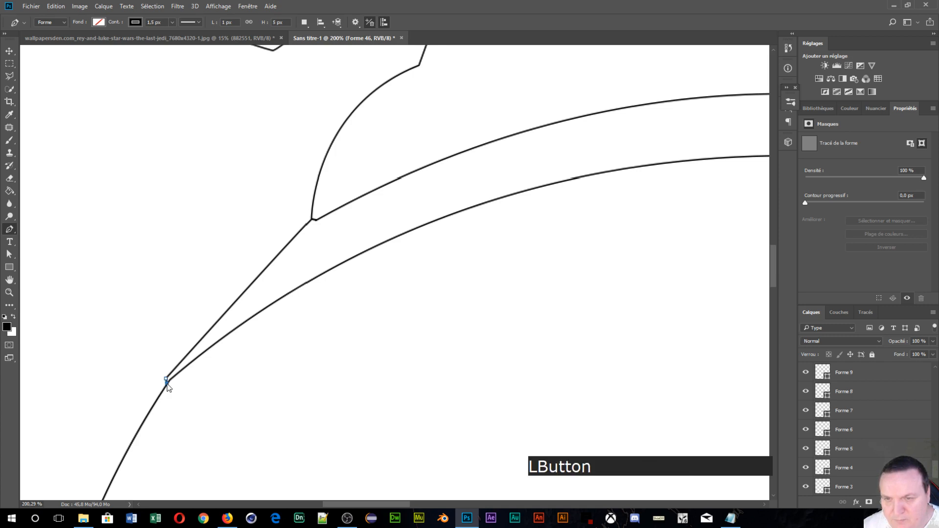
key("KP_Enter")
- Inspect the line art around the sleeve opening and show the photo layer 882551 again to compare the lines with it
key("space")
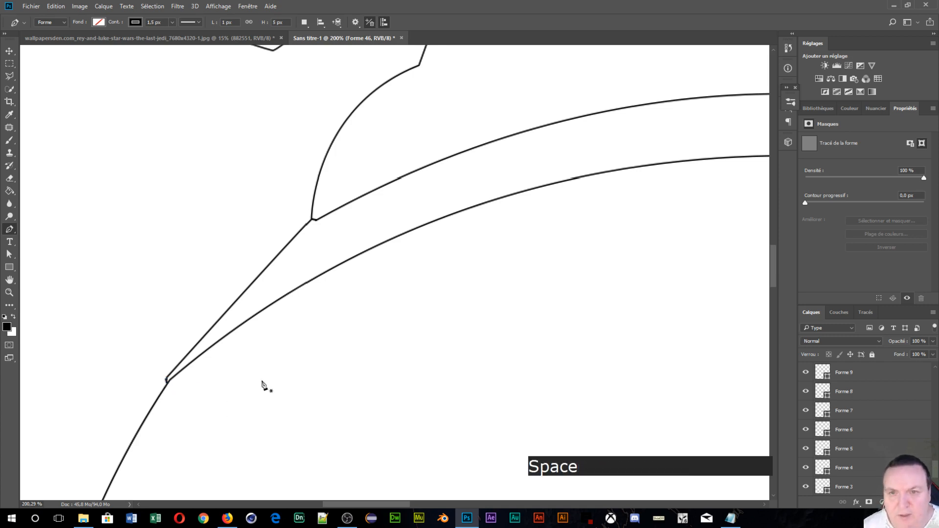
scroll(264, 384, "down", 3)
mouse_move(269, 384)
left_mouse_down()
mouse_move(291, 98)
mouse_move(309, 56)
left_mouse_up()
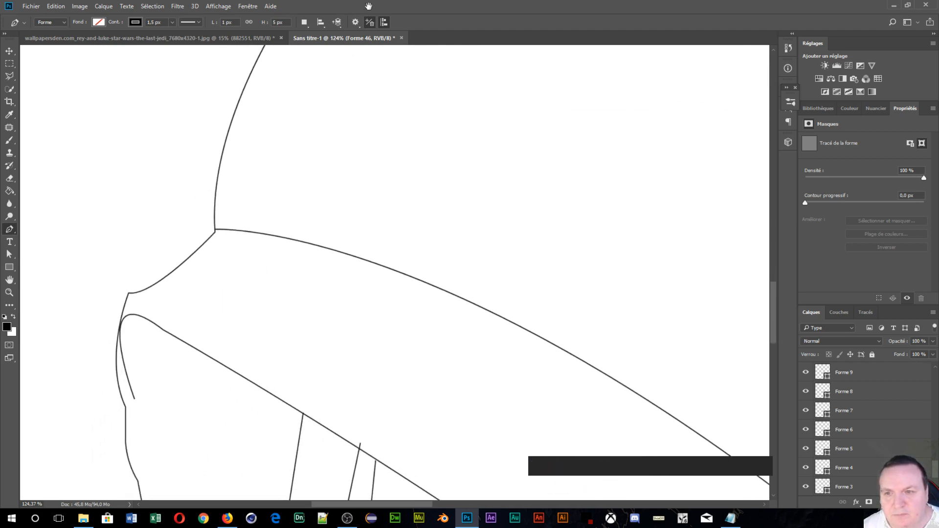
left_click(234, 109)
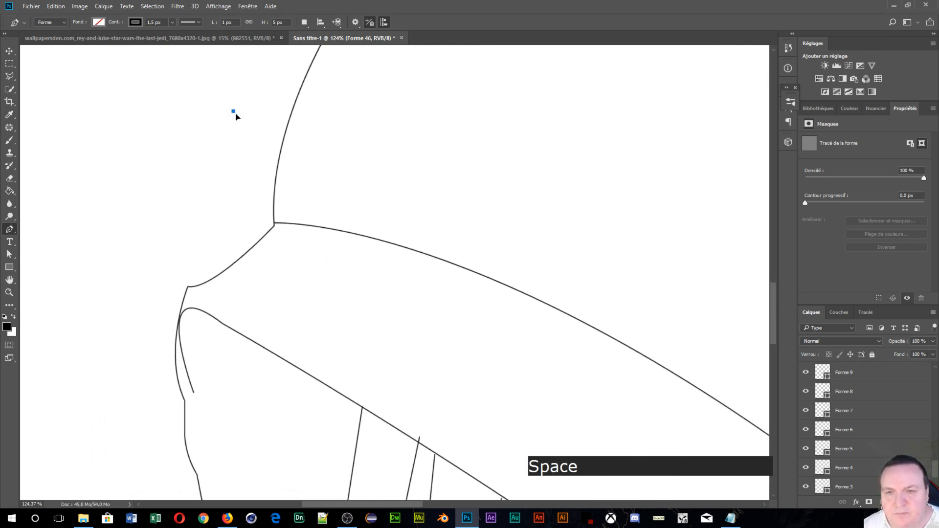
left_click_drag(292, 360, 183, 141)
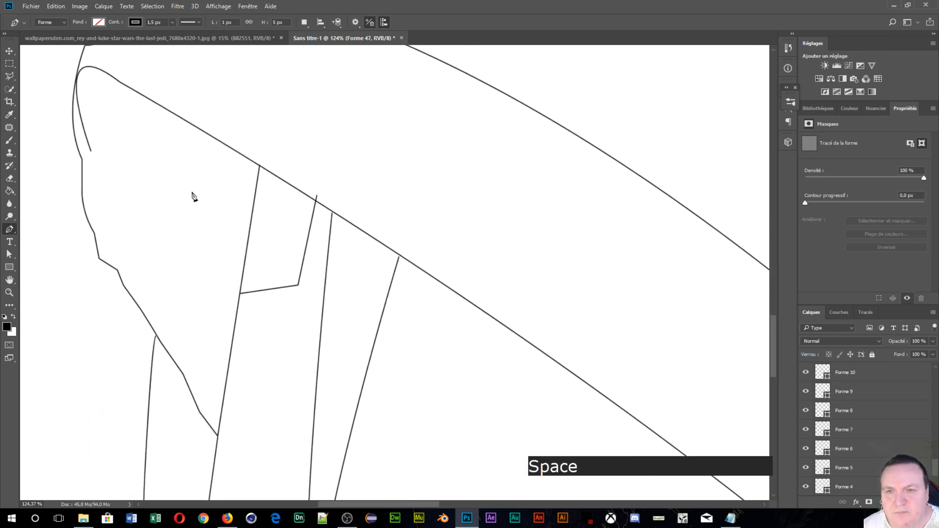
scroll(838, 451, "down", 3)
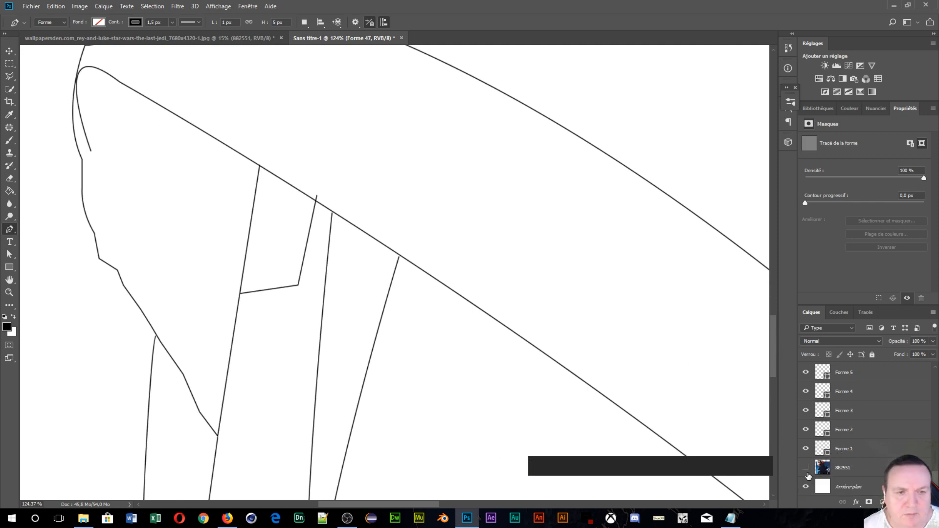
left_click(806, 469)
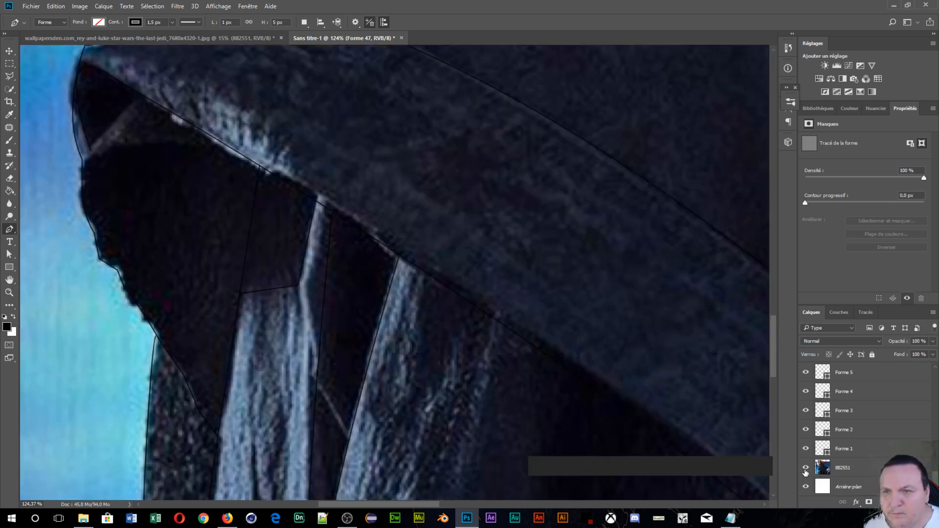
left_click(806, 468)
left_click(806, 468)
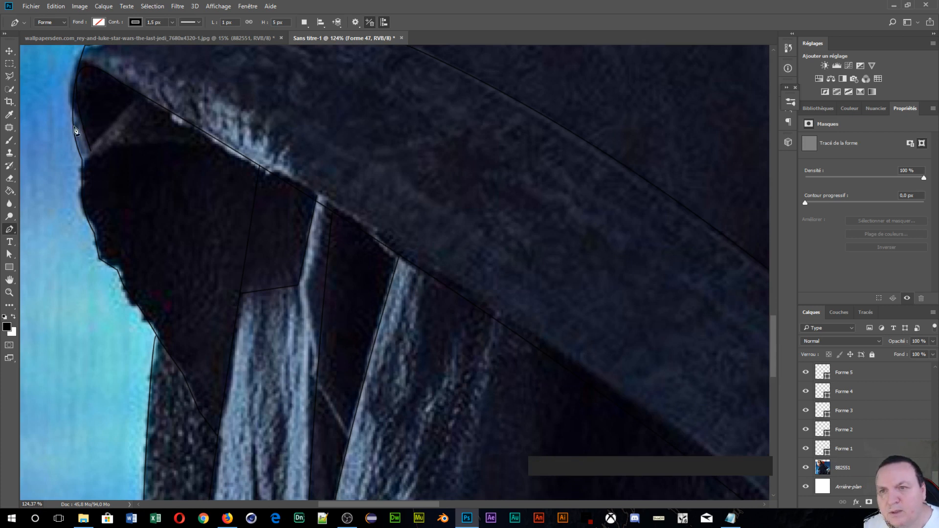
left_click(139, 93)
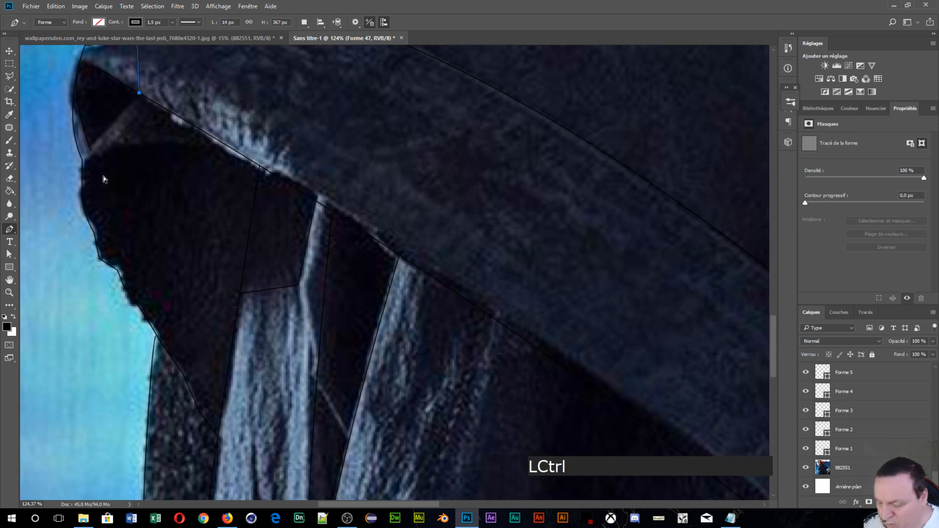
key("ctrl+alt+z")
key("Return")
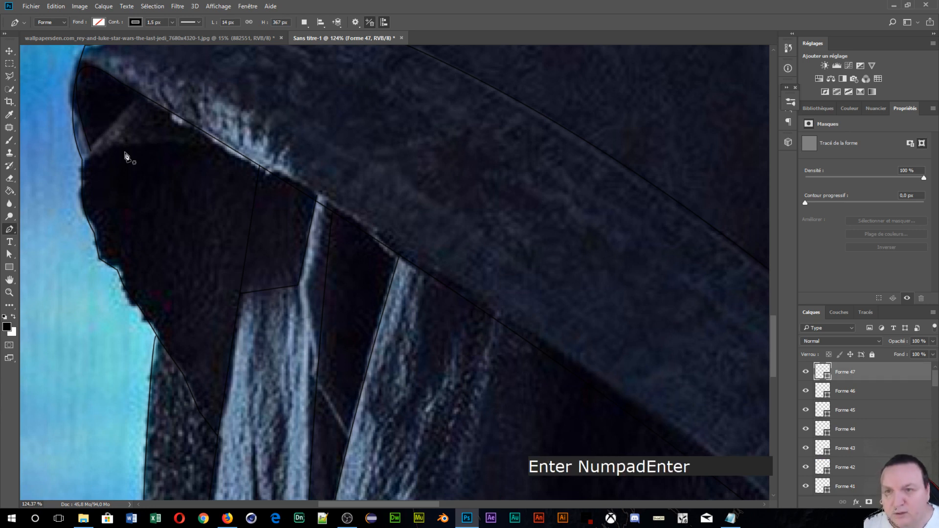
- Draw a straight path about 82 by 91 px from the sleeve's front edge to the point of the small fold at its tip
left_click(141, 94)
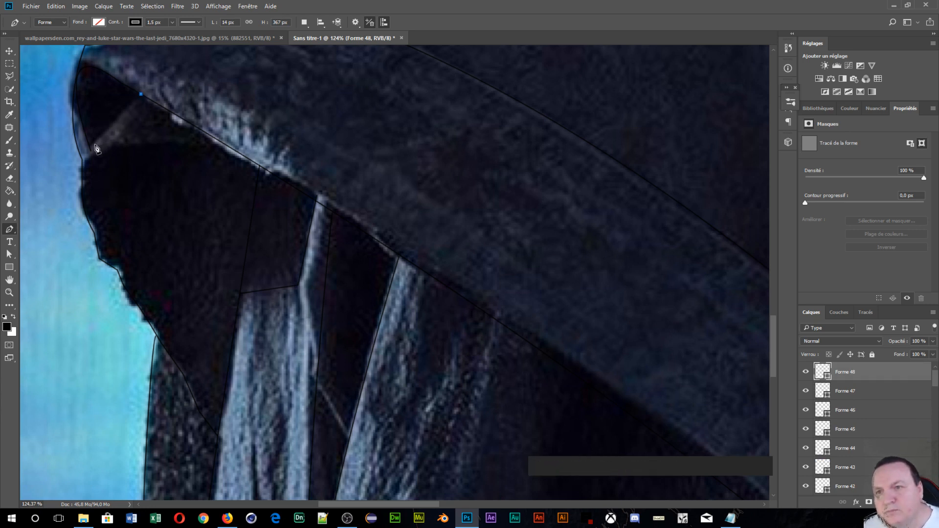
left_click_drag(93, 150, 90, 155)
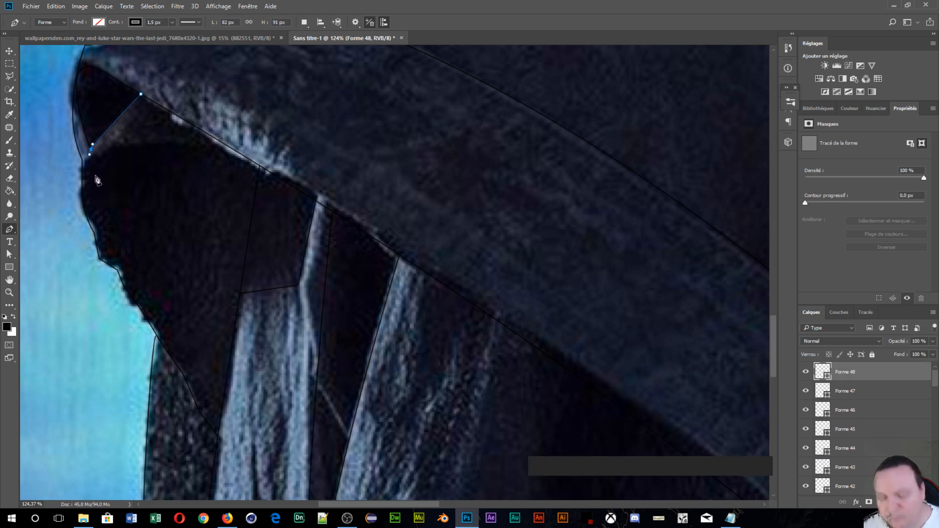
key("Return")
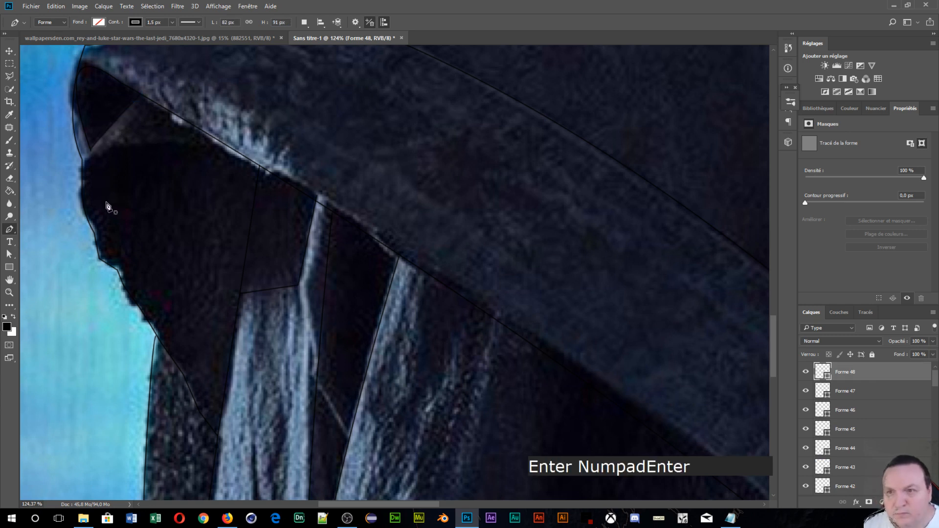
- Draw an arched path about 293 by 59 px from the outer sleeve contour to the upper end of the inner fold line
left_click(81, 178)
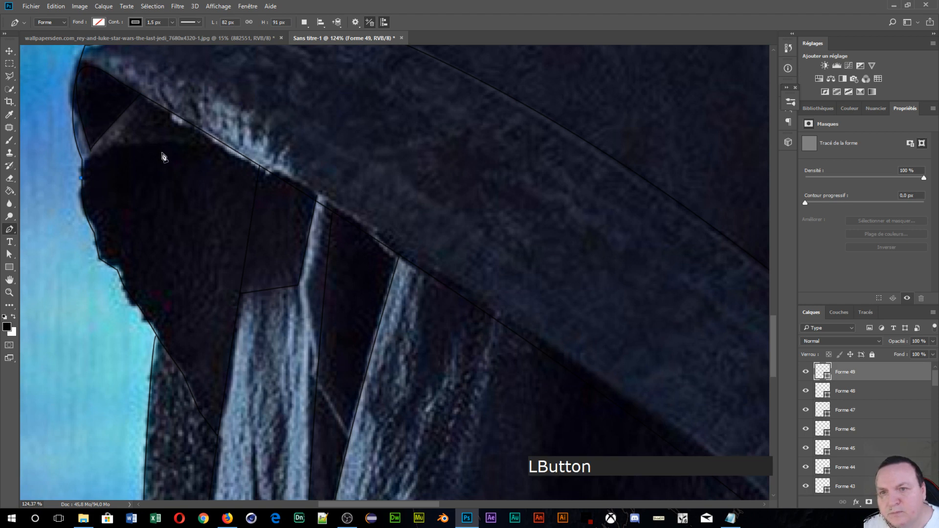
left_click_drag(258, 164, 411, 222)
key("Return")
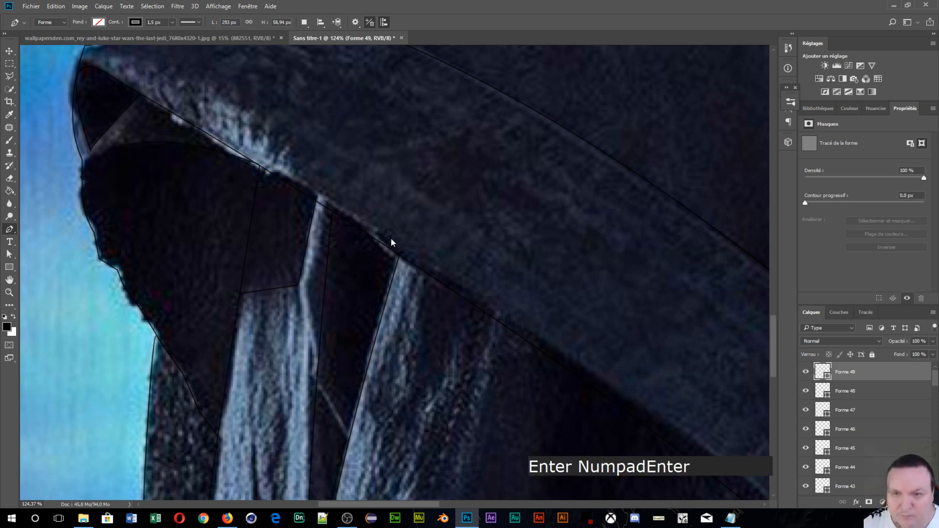
- Hide the photo layer 882551 and check the line art around the sleeve opening on its own
scroll(822, 392, "down", 6)
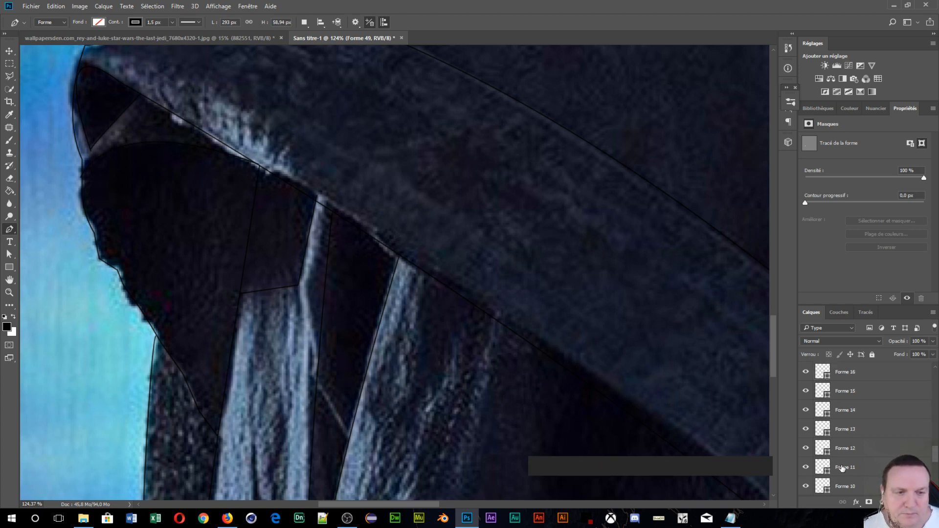
scroll(843, 468, "down", 2)
left_click(805, 467)
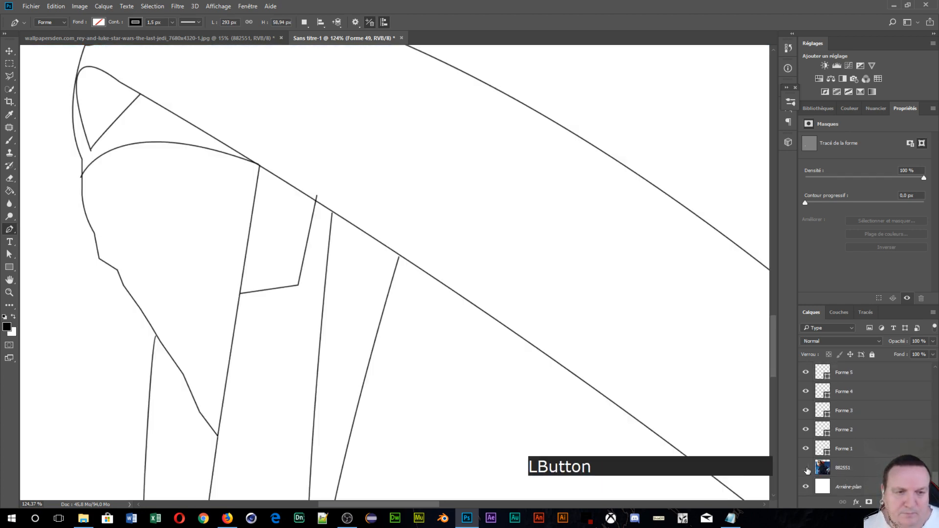
scroll(309, 331, "up", 2)
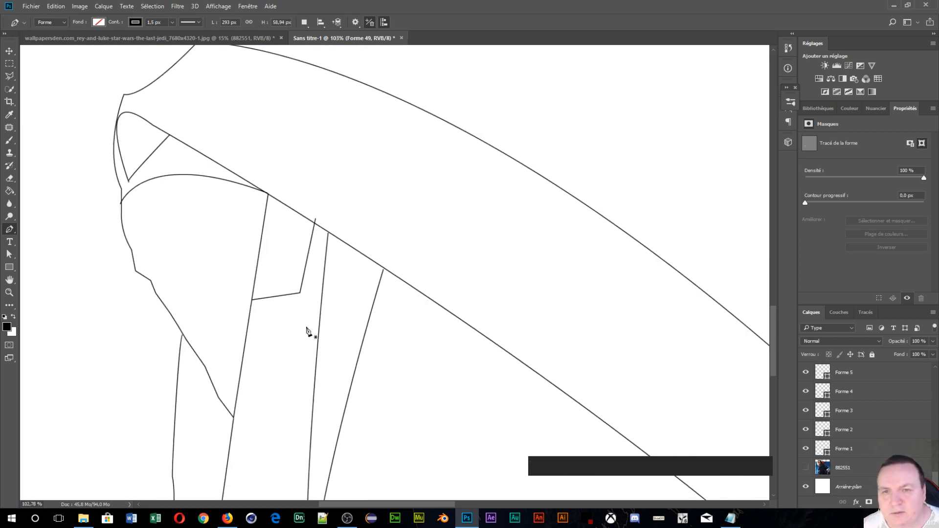
scroll(307, 323, "down", 1)
- Close the gap between the hanging sleeve's outer contour and the four-sided patch near the canvas edge with a straight path about 10 px long
key("space")
left_click_drag(272, 370, 294, 75)
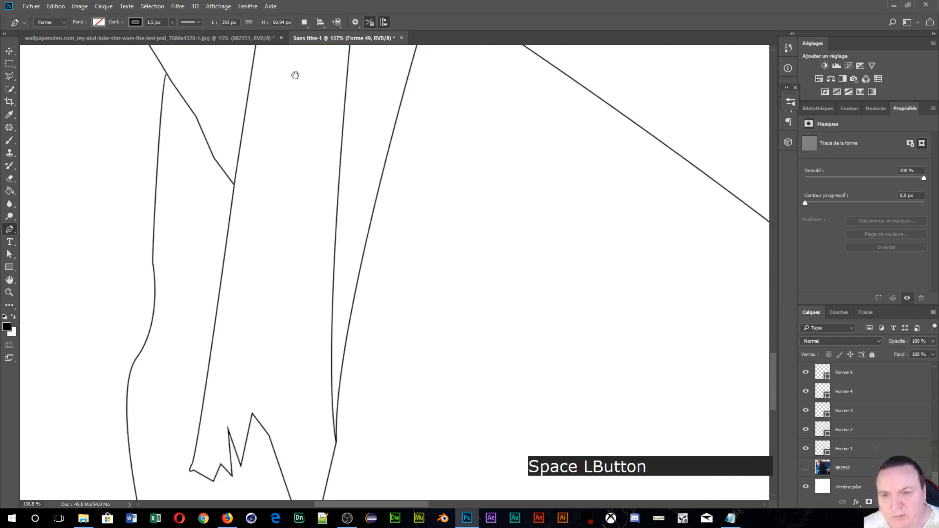
left_click_drag(313, 382, 312, 168)
left_click_drag(310, 271, 344, 174)
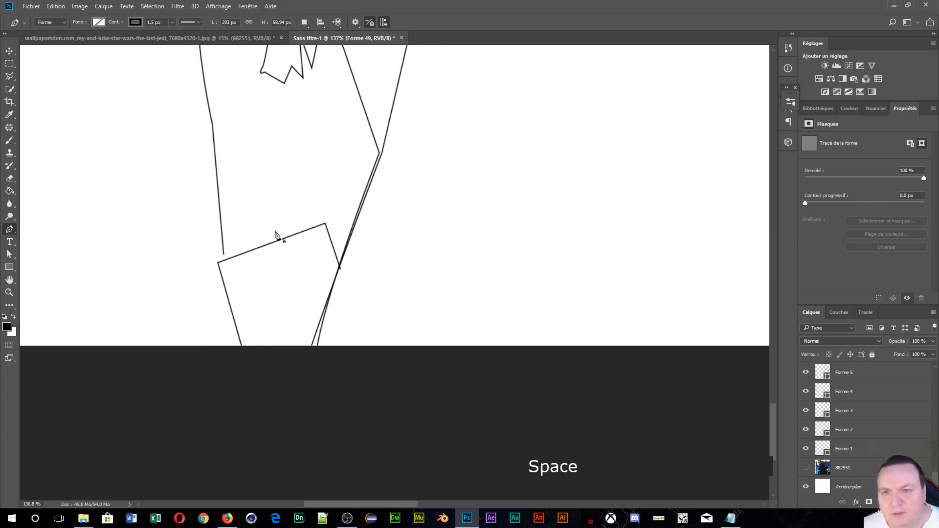
left_click(223, 254)
left_click(223, 260)
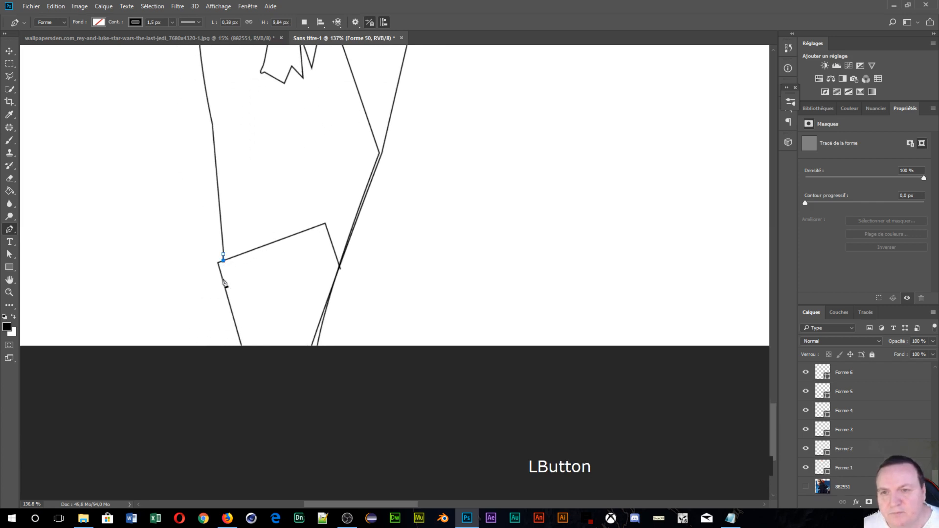
key("Return")
- Join the branching lower fold to the long robe line above it with a straight path about 31 by 73 px
scroll(436, 262, "down", 5)
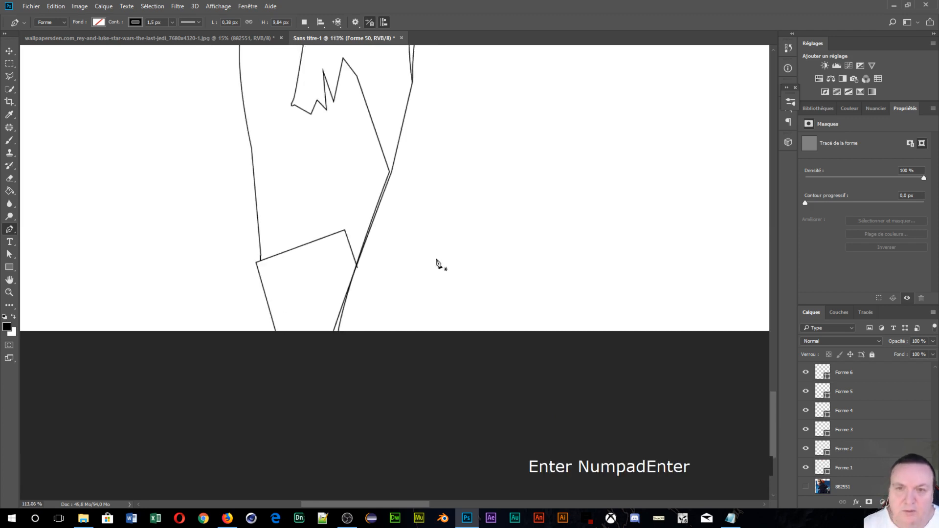
mouse_move(424, 262)
left_mouse_down()
mouse_move(109, 277)
mouse_move(54, 294)
left_mouse_up()
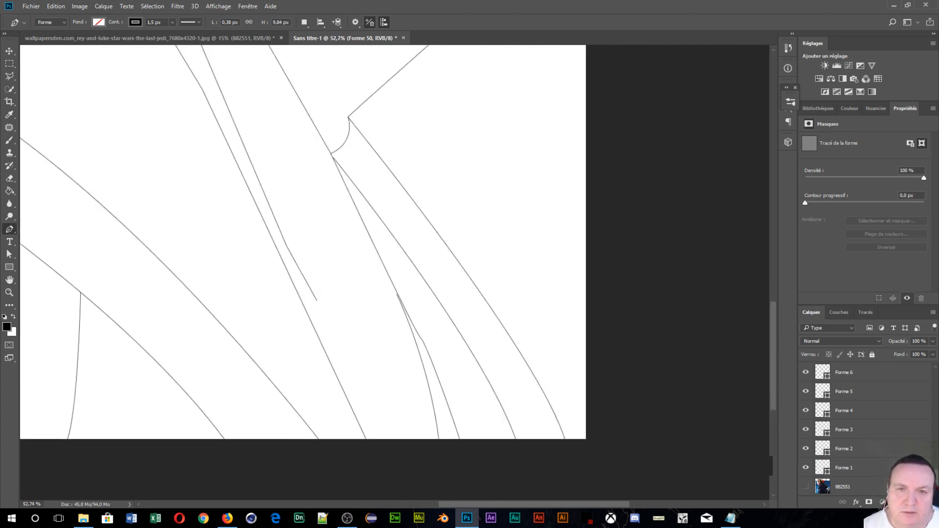
scroll(147, 391, "up", 5)
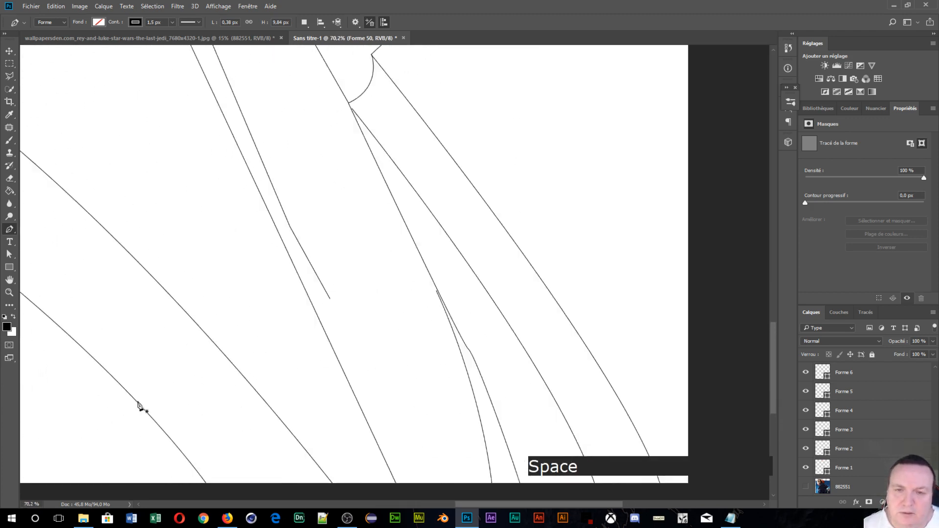
left_click(547, 241)
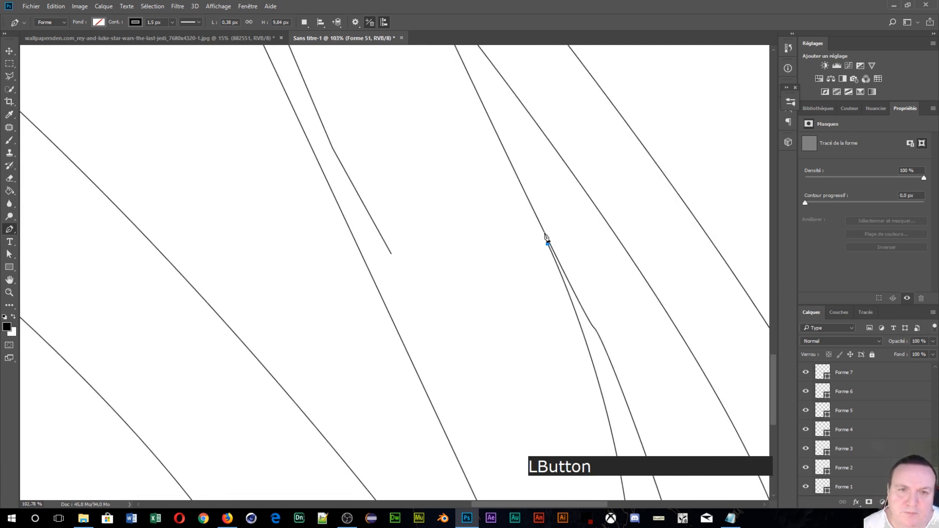
left_click(532, 207)
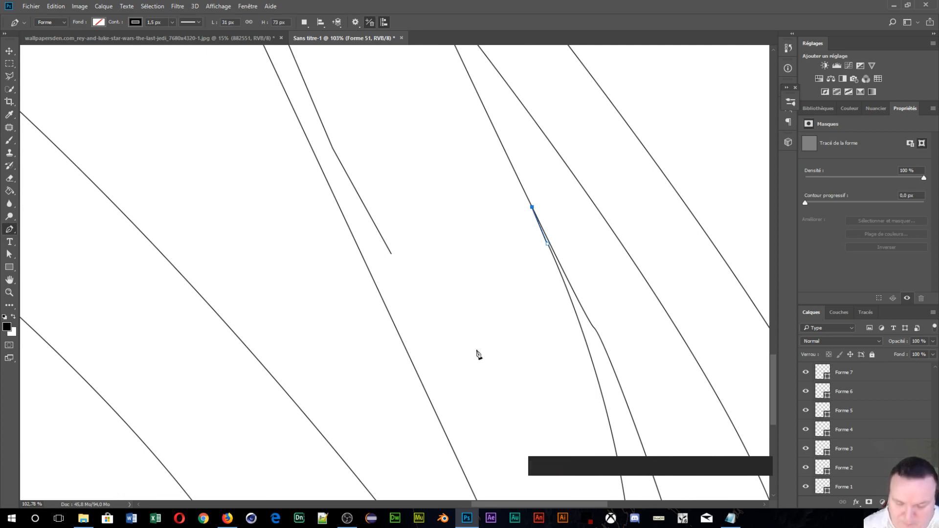
key("Return")
- Close the gap between the short crease's upper end and the hood's long curve with a straight path about 10 px long
scroll(535, 271, "down", 3)
left_click_drag(490, 206, 399, 478)
left_click_drag(365, 215, 440, 479)
left_click_drag(295, 212, 415, 135)
scroll(438, 361, "up", 3)
scroll(423, 377, "up", 2)
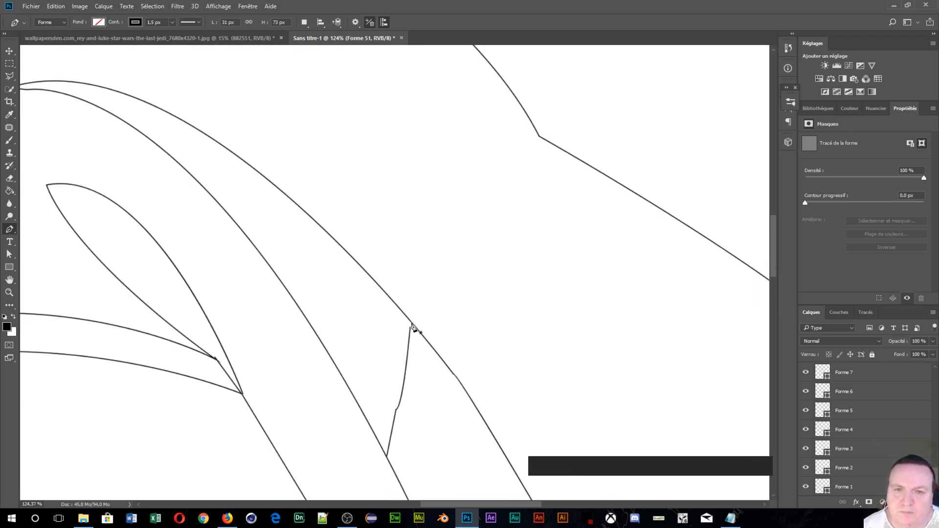
left_click(410, 322)
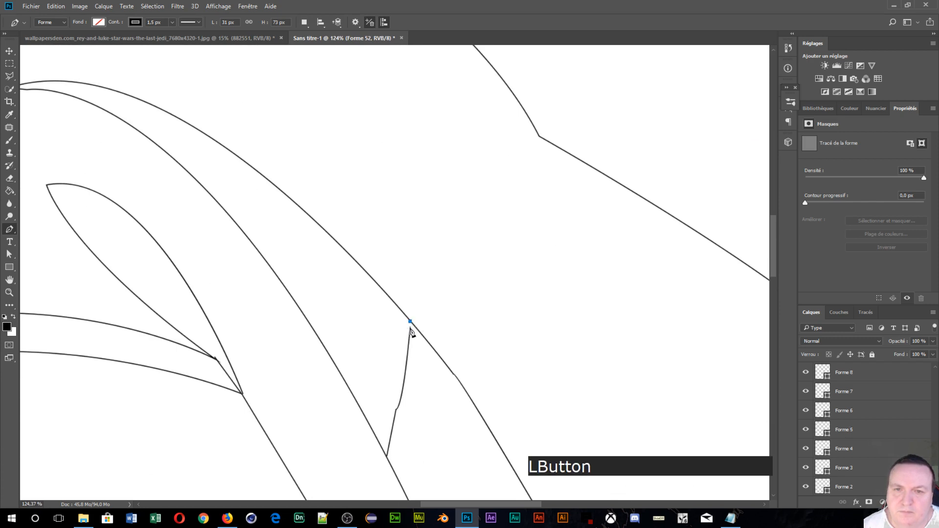
left_click(410, 327)
key("Return")
- Rasterize all shape layers from Forme 1 to Forme 52 and merge them into a single layer
scroll(875, 457, "down", 3)
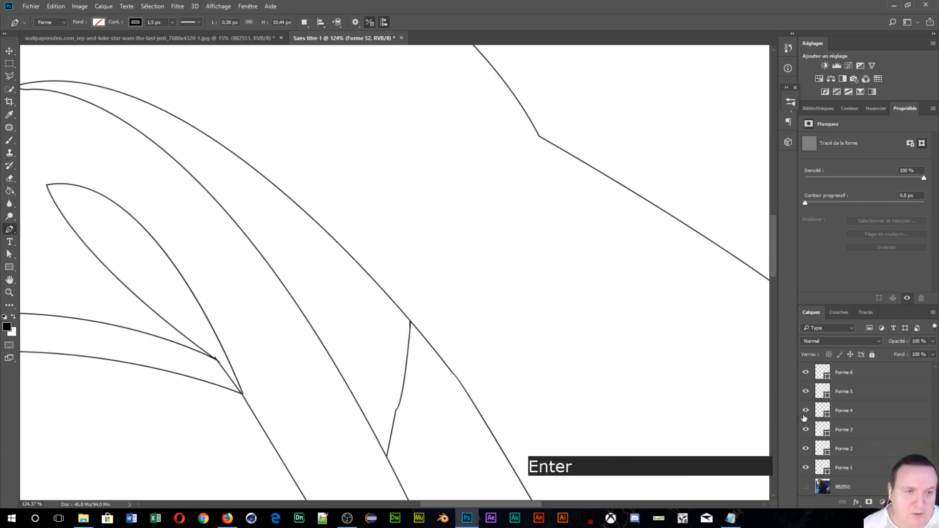
left_click(875, 456)
scroll(874, 453, "up", 5)
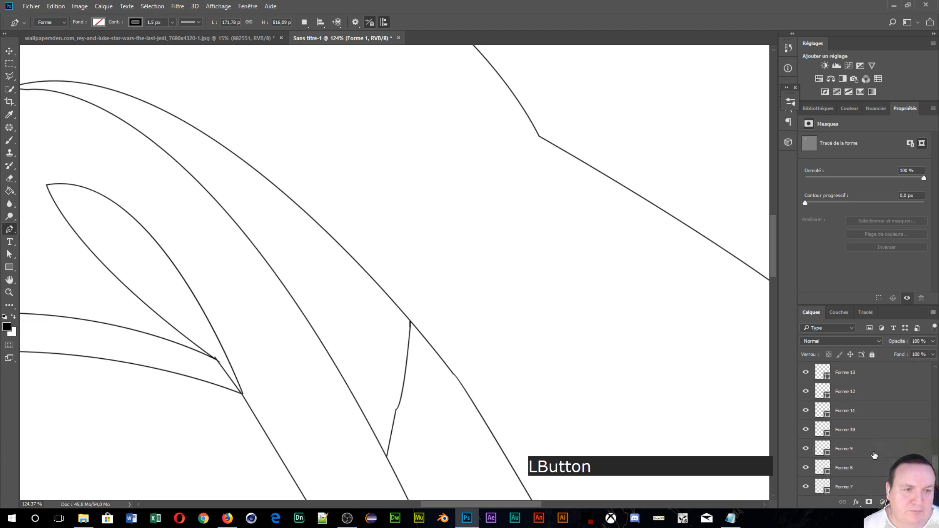
scroll(868, 449, "up", 4)
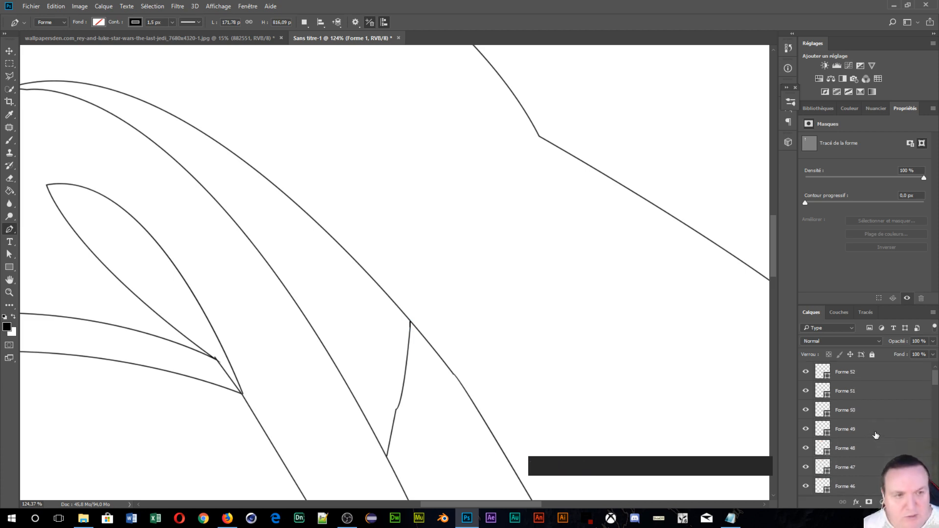
left_click(885, 381, "shift")
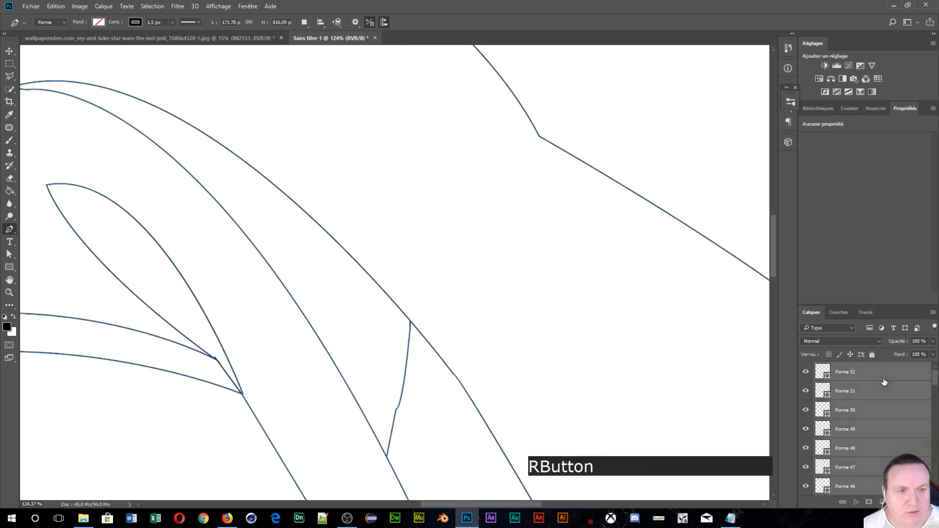
right_click(884, 382)
left_click(764, 193)
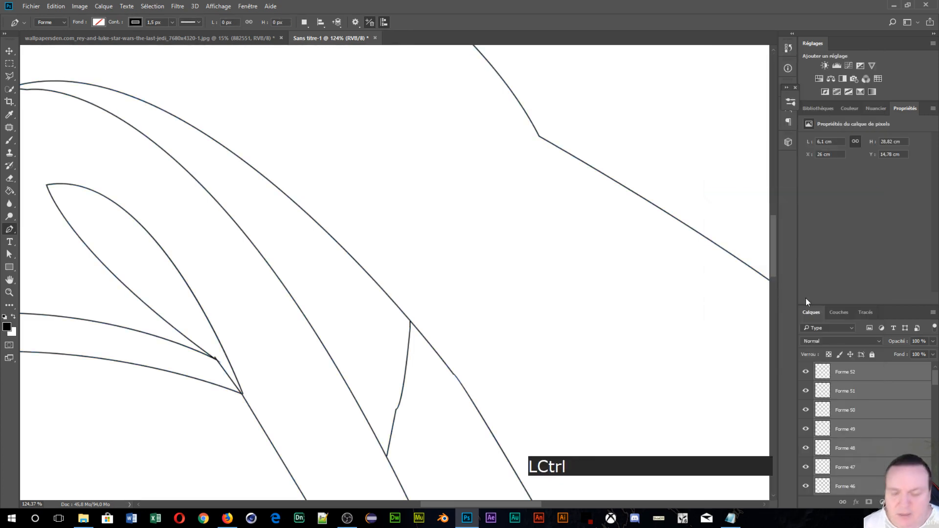
key("ctrl+e")
- Show the photo layer 882551 again and reduce its opacity to 24 %
left_click(806, 390)
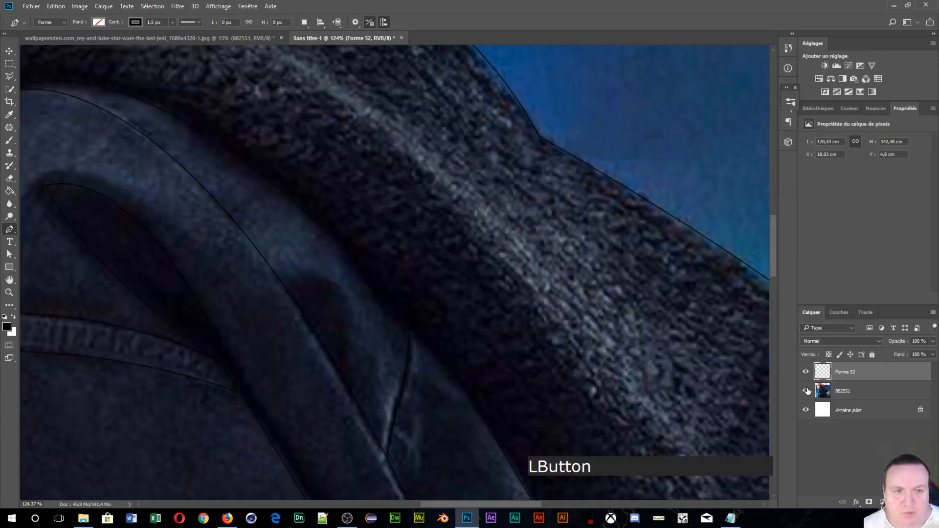
left_click(905, 390)
left_click_drag(900, 342, 866, 341)
- Examine the merged line art over the faded photo, from the sleeve and lower folds up to the face
scroll(347, 203, "down", 2)
scroll(348, 204, "down", 2)
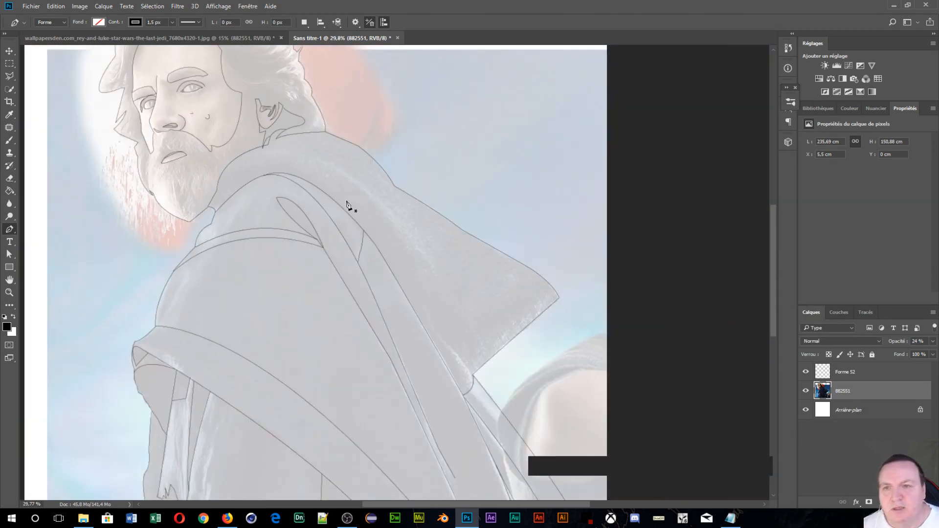
scroll(333, 190, "down", 2)
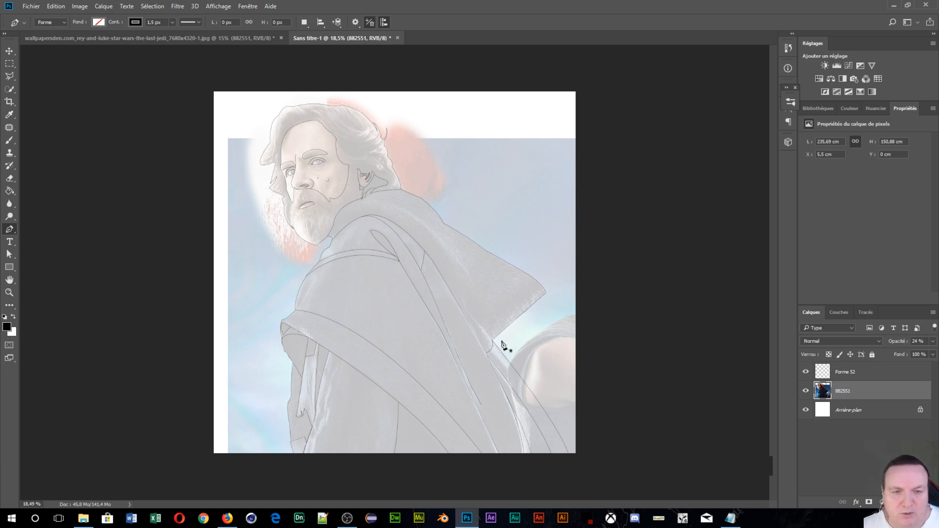
scroll(261, 352, "up", 3)
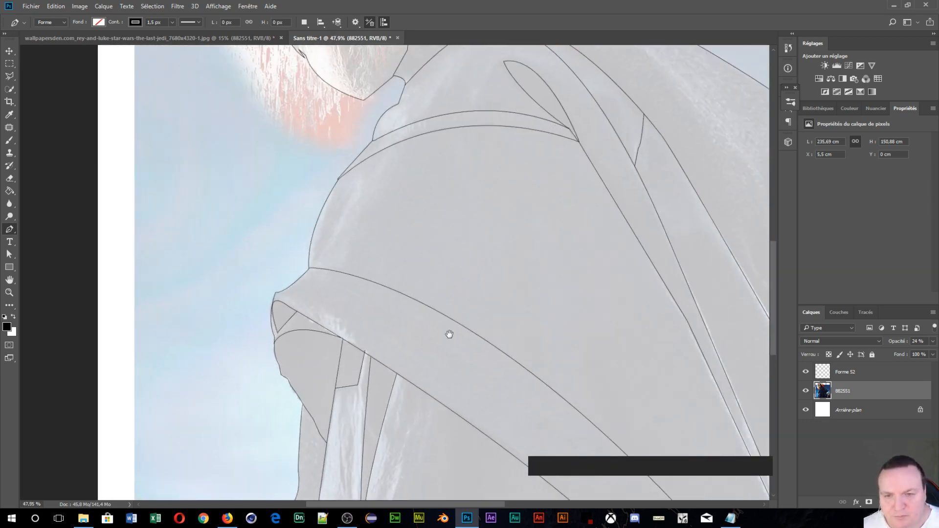
left_click_drag(342, 356, 346, 130)
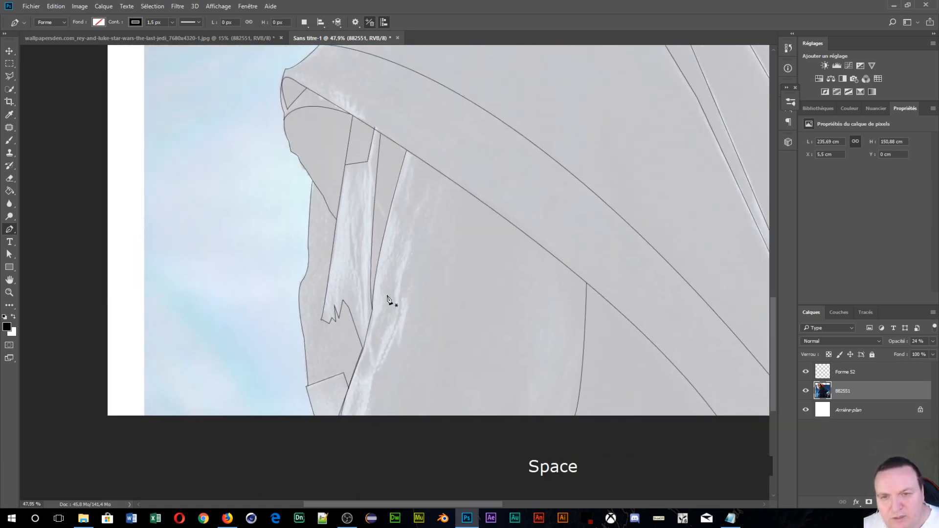
scroll(388, 321, "up", 2)
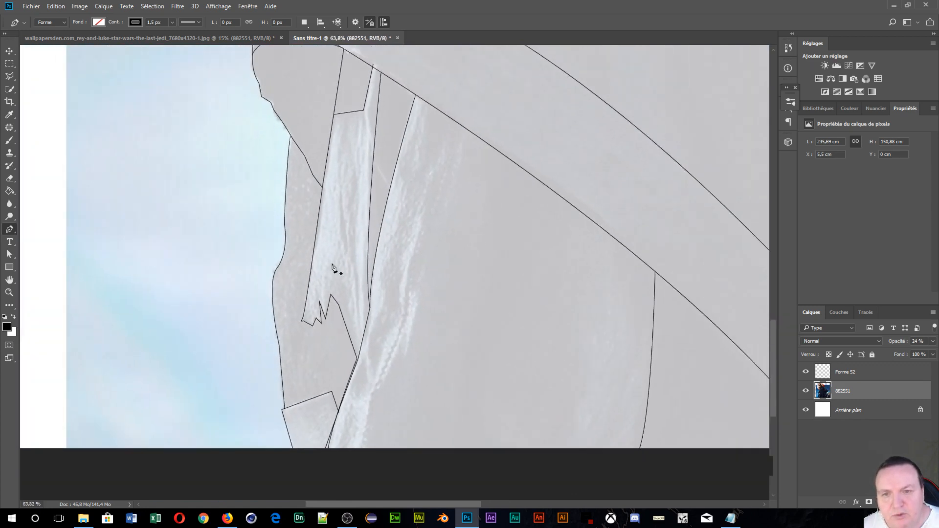
scroll(335, 325, "up", 1)
scroll(367, 398, "up", 2)
left_click_drag(367, 394, 406, 204)
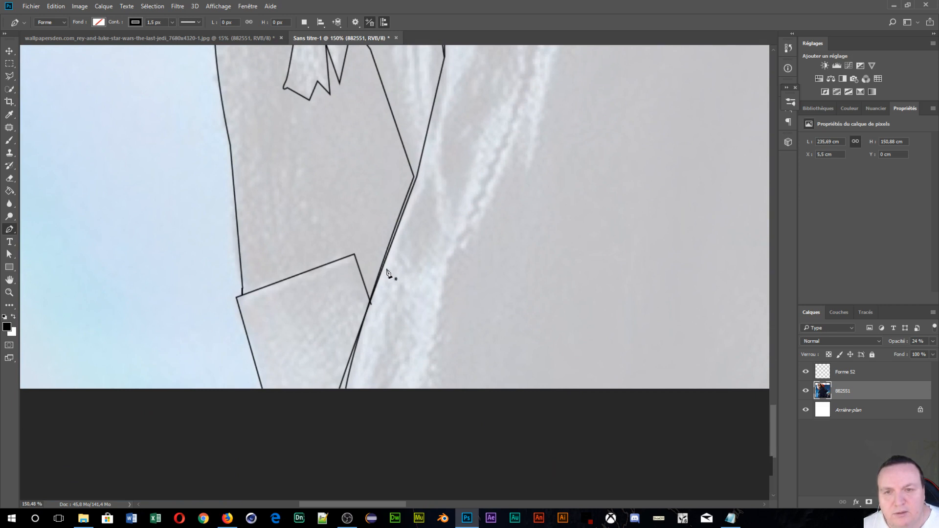
scroll(386, 272, "down", 6)
left_click_drag(361, 119, 314, 443)
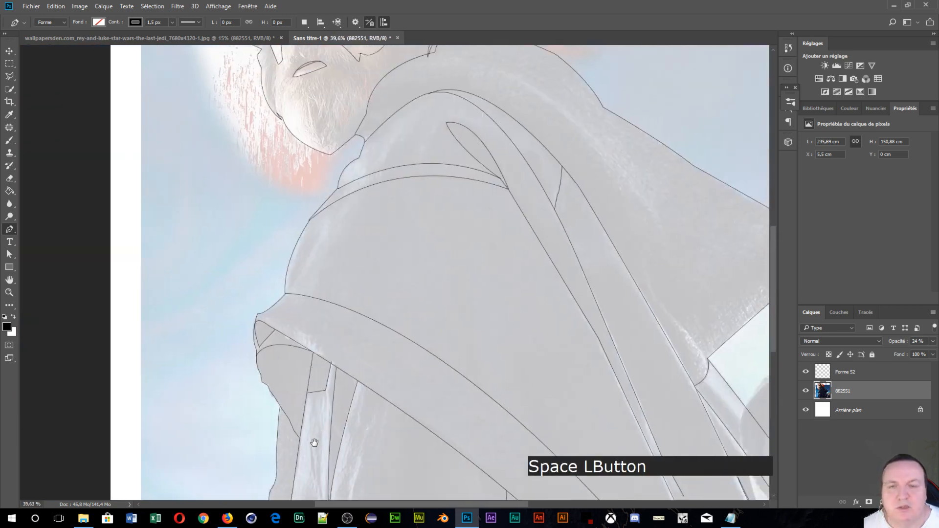
left_click_drag(313, 137, 318, 299)
mouse_move(338, 73)
left_mouse_down()
mouse_move(362, 220)
mouse_move(313, 134)
left_mouse_up()
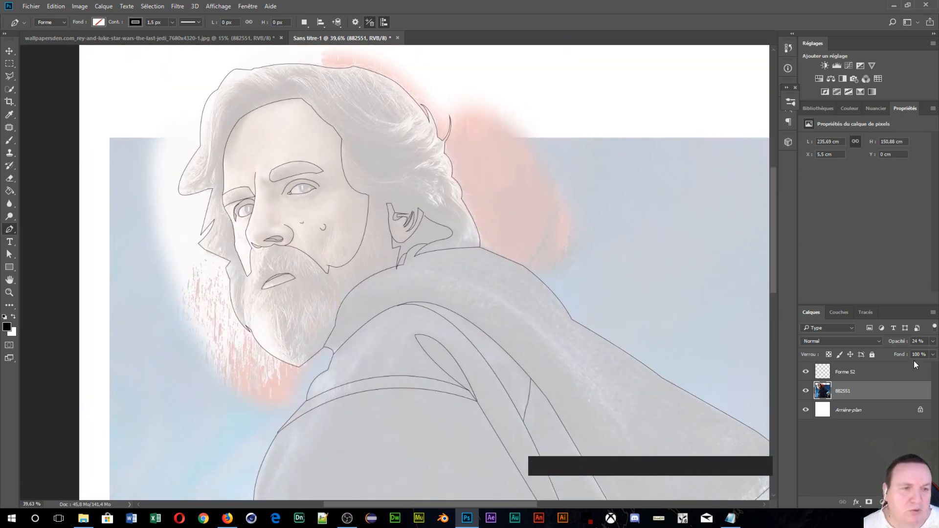
- Restore the photo layer's opacity to 100 % and sample a light skin tone from the nose as the Paint Bucket colour
left_click_drag(897, 338, 937, 343)
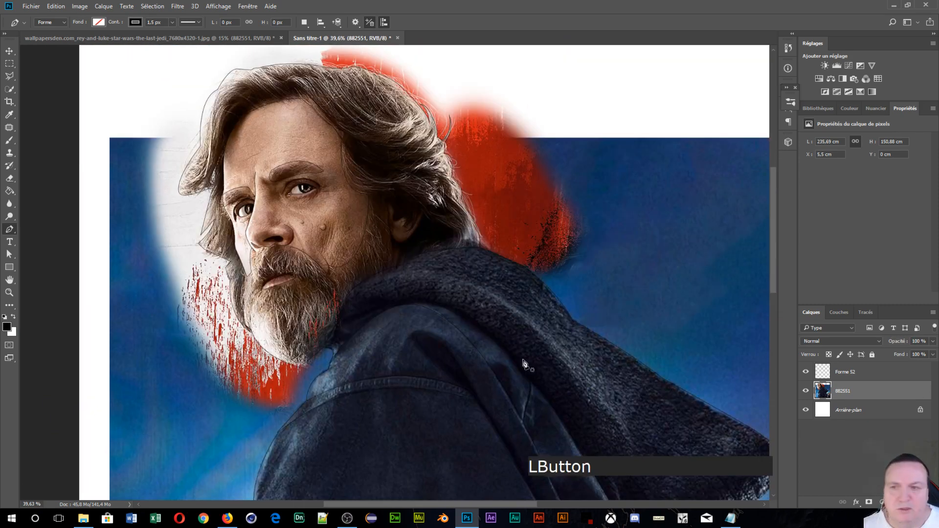
left_click(10, 191)
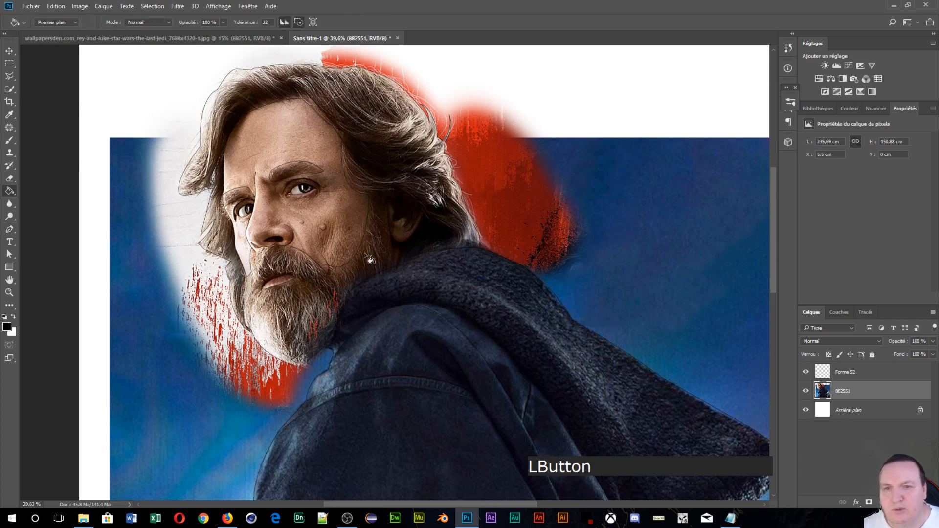
left_click(267, 205, "alt")
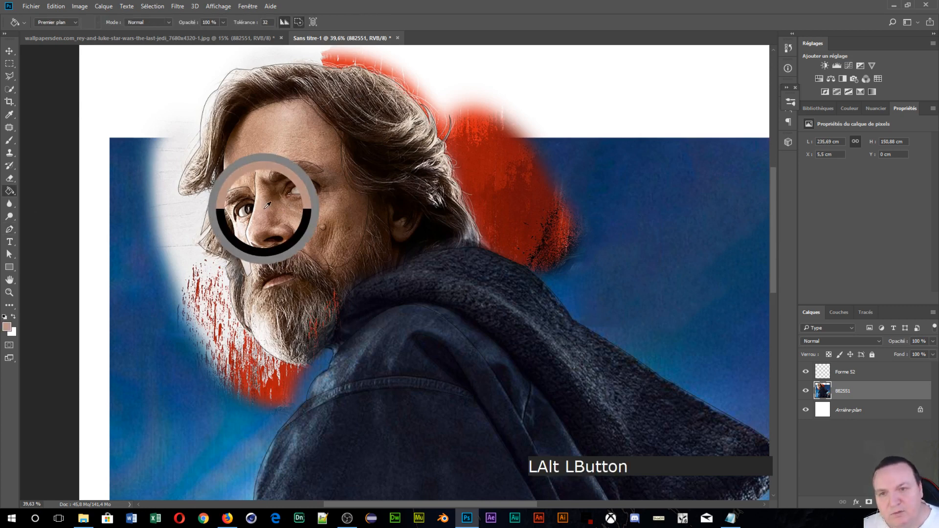
mouse_move(268, 206)
left_mouse_down()
mouse_move(265, 214)
mouse_move(250, 207)
mouse_move(242, 241)
mouse_move(240, 227)
mouse_move(277, 206)
mouse_move(333, 211)
mouse_move(336, 184)
mouse_move(294, 222)
left_mouse_up()
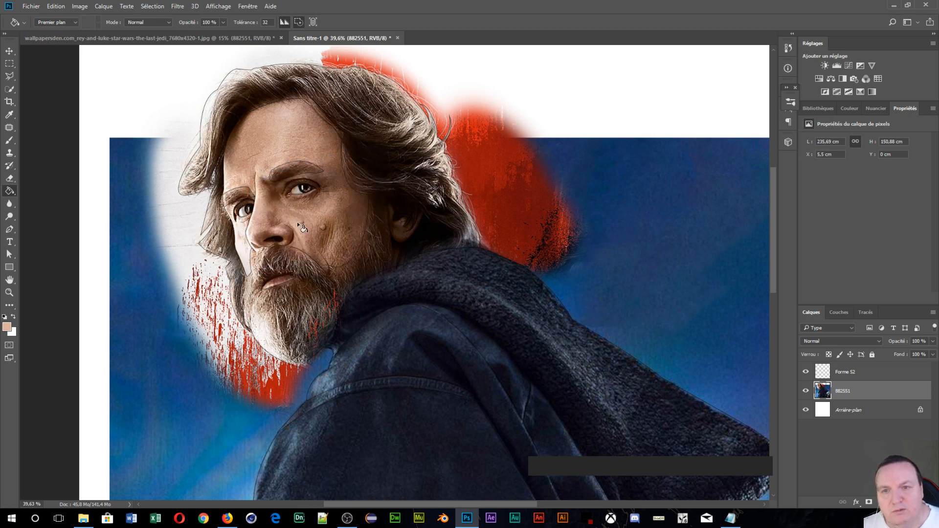
left_click(290, 224)
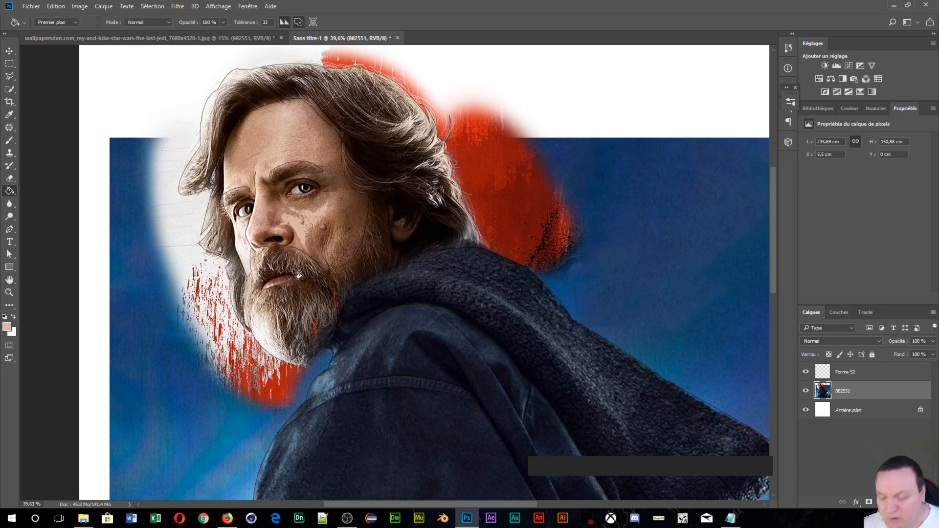
- Try to fill the face on the Forme 52 line-art layer with the sampled skin tone, check for leaks, and undo the fill
left_click(405, 278, "ctrl")
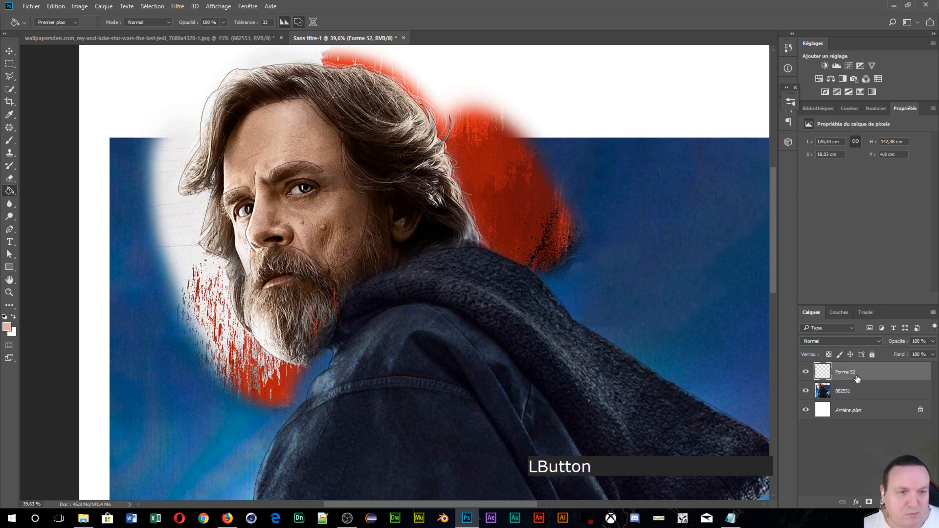
left_click(290, 214)
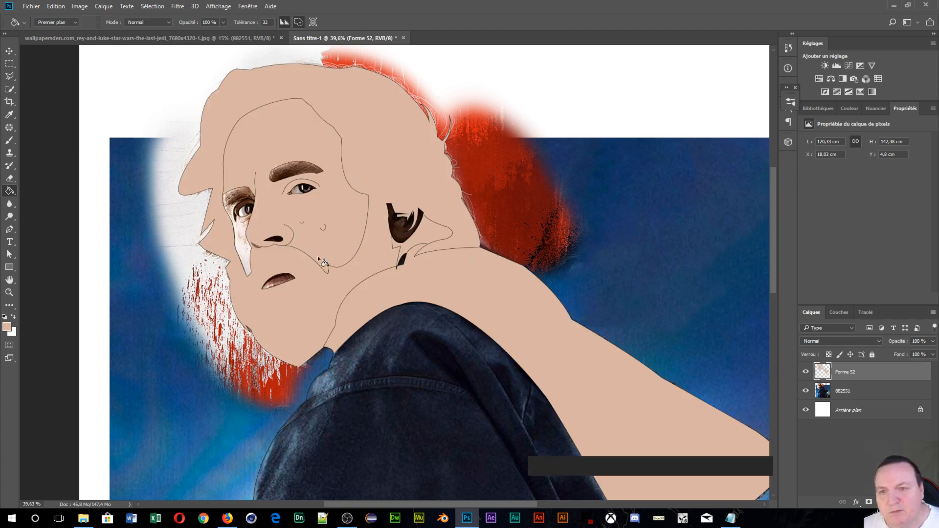
scroll(278, 243, "up", 10)
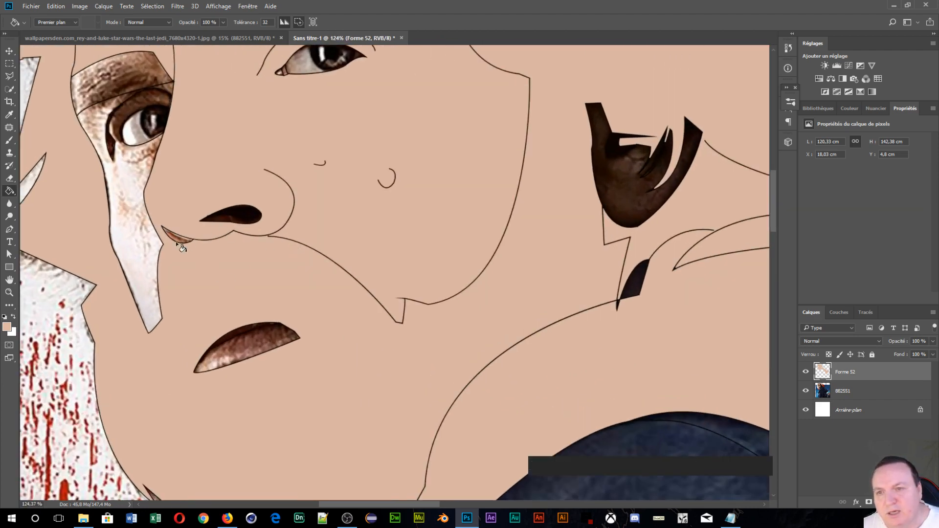
scroll(348, 128, "down", 7)
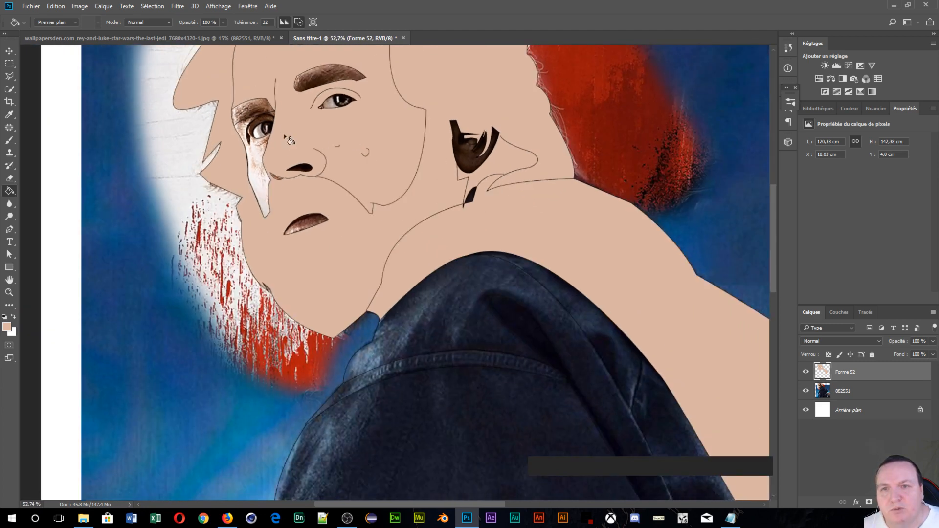
scroll(276, 186, "up", 15)
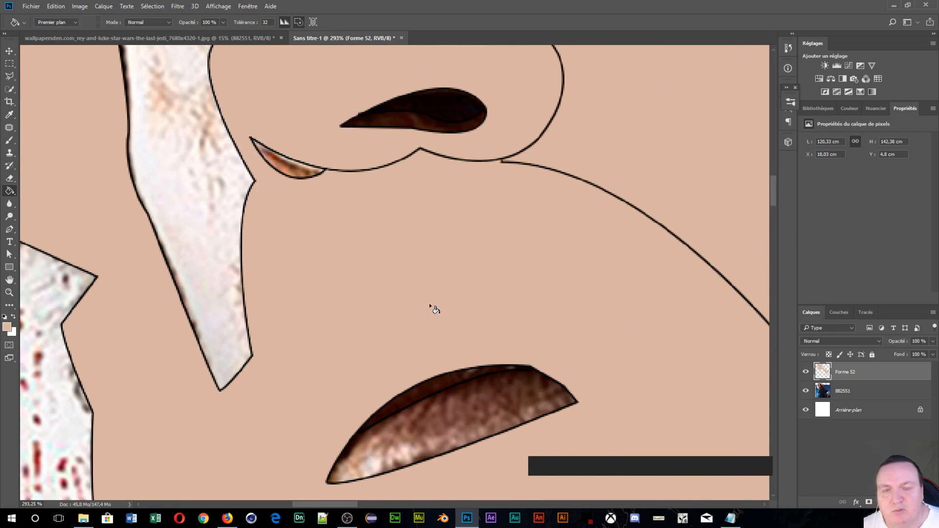
key("ctrl+alt+z")
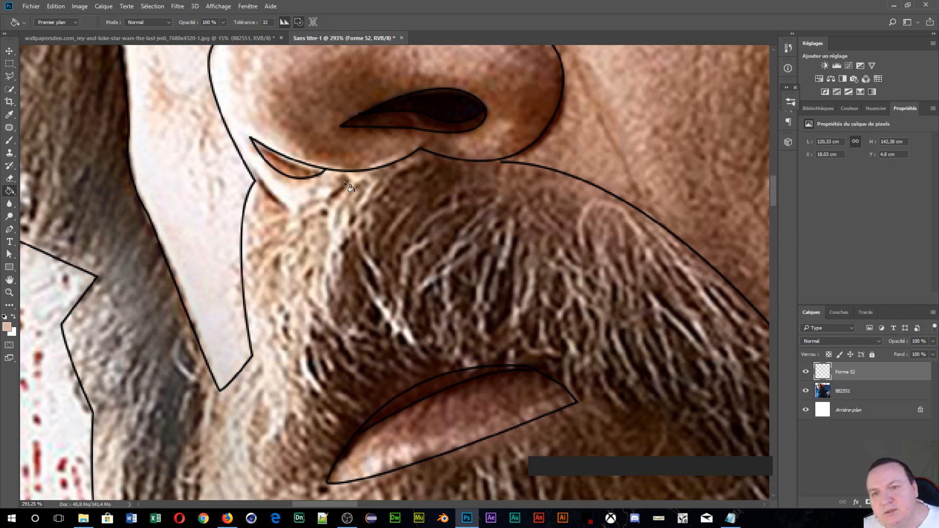
- Close the gap under the nose with a curved path about 70 by 23 px from the cheek outline to the nose base
scroll(345, 181, "down", 7)
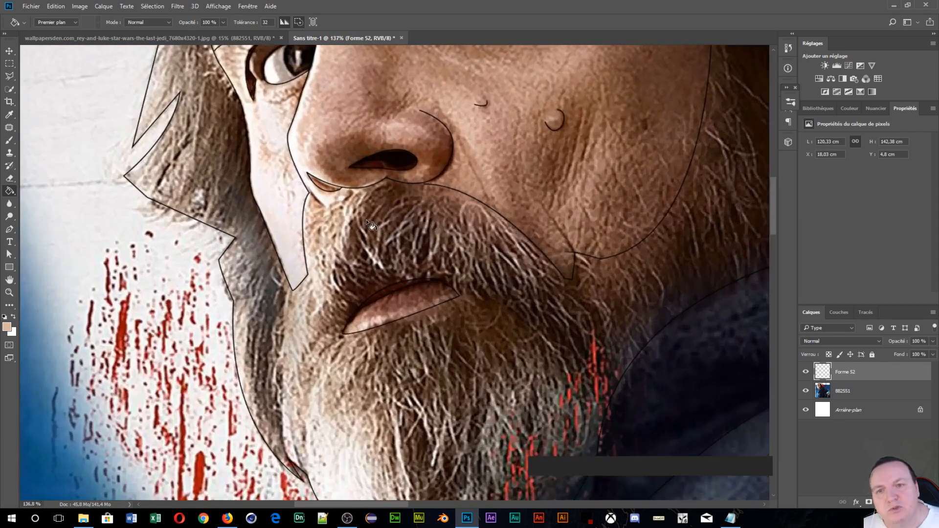
scroll(370, 225, "up", 3)
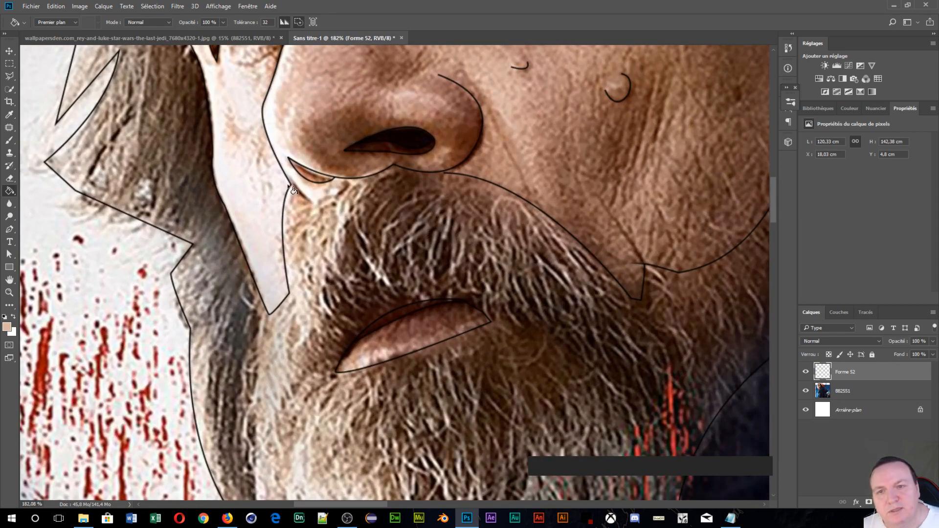
left_click(9, 229)
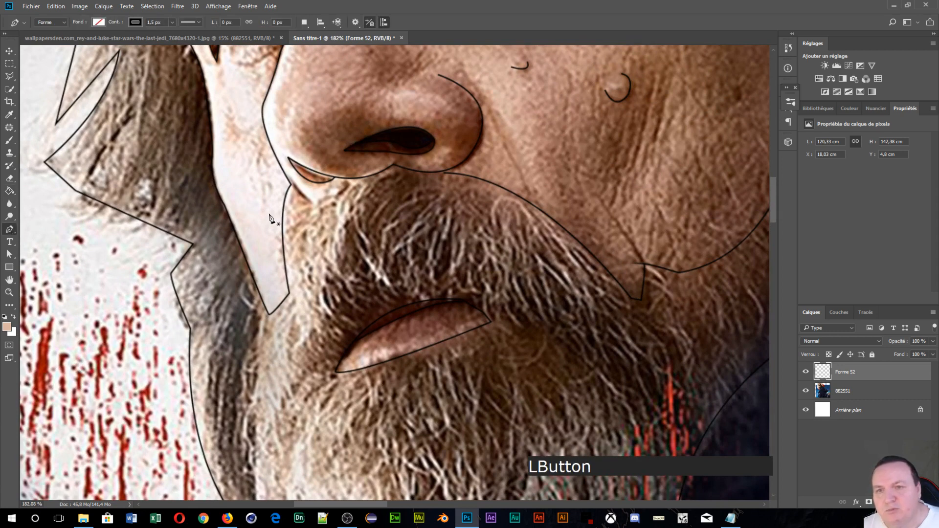
left_click(292, 186)
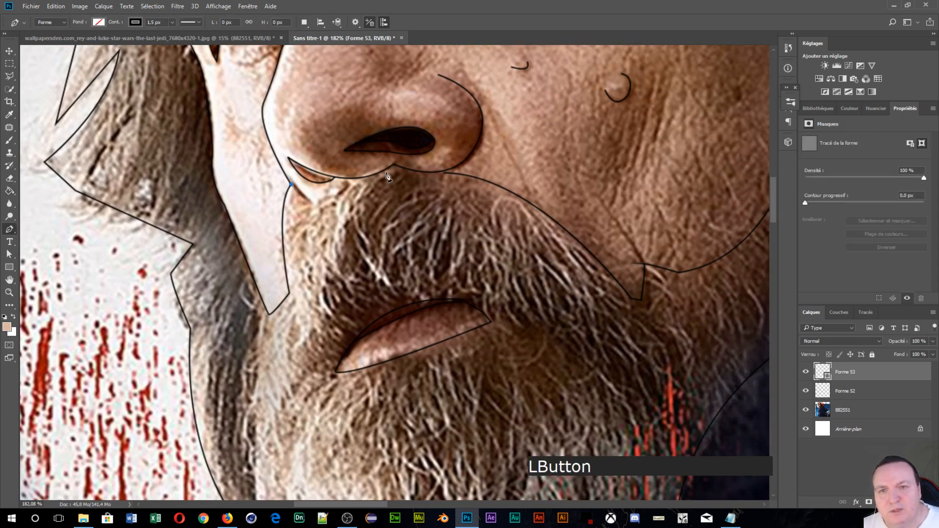
left_click_drag(354, 182, 400, 137)
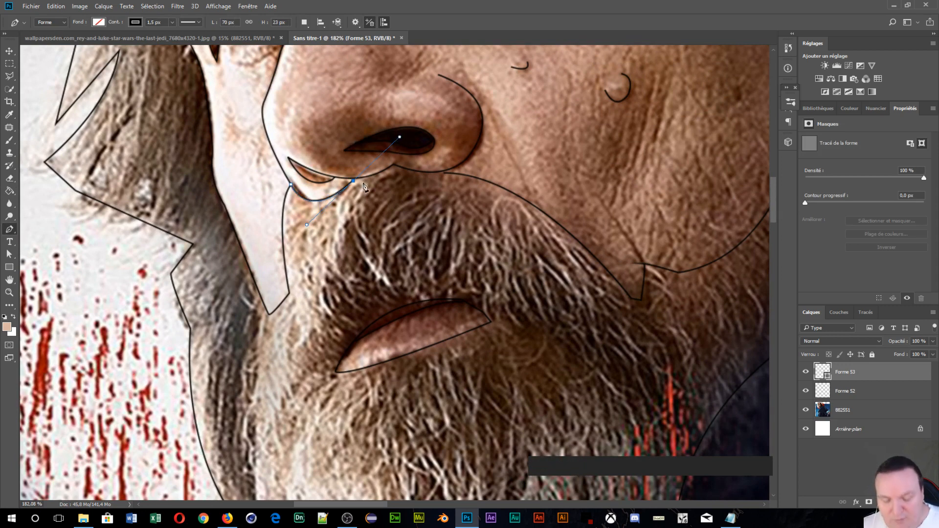
key("Return")
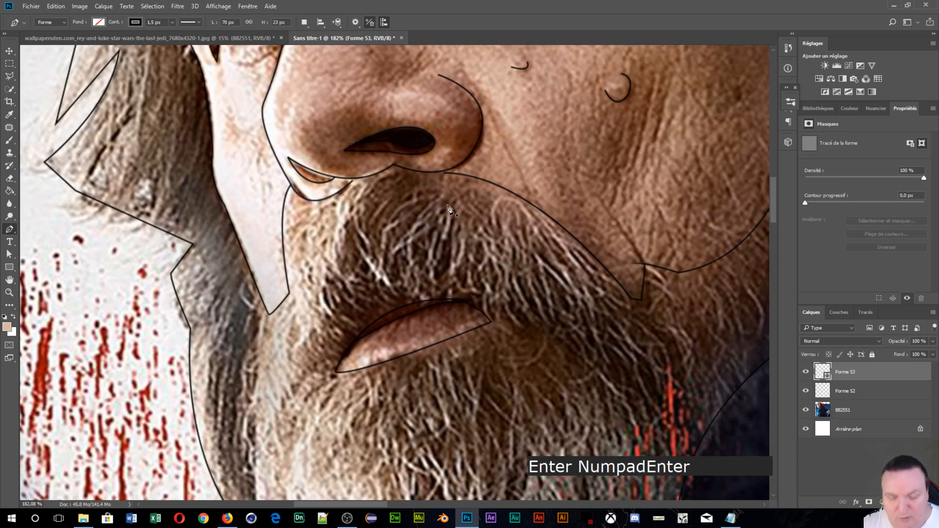
- Join the new curve's end to the nose's lower outline with a straight path about 7 by 5 px
left_click(356, 179)
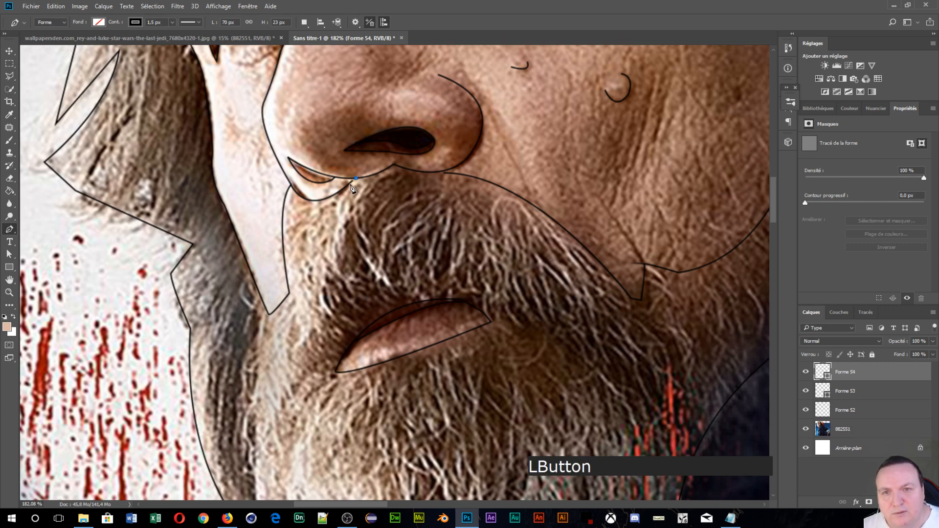
left_click(351, 186)
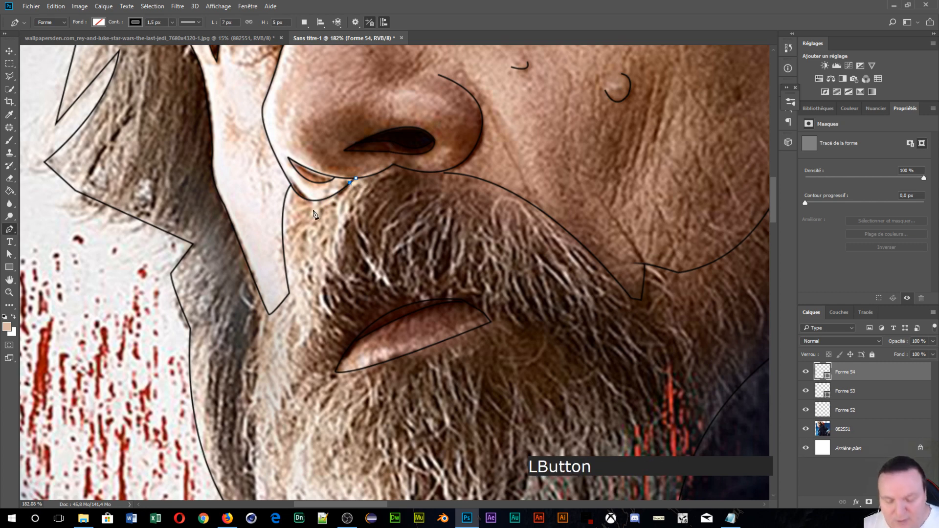
key("Return")
- Reduce the photo layer 882551's opacity to 48 %, leaving the Forme 54 path at 100 %
scroll(400, 242, "down", 5)
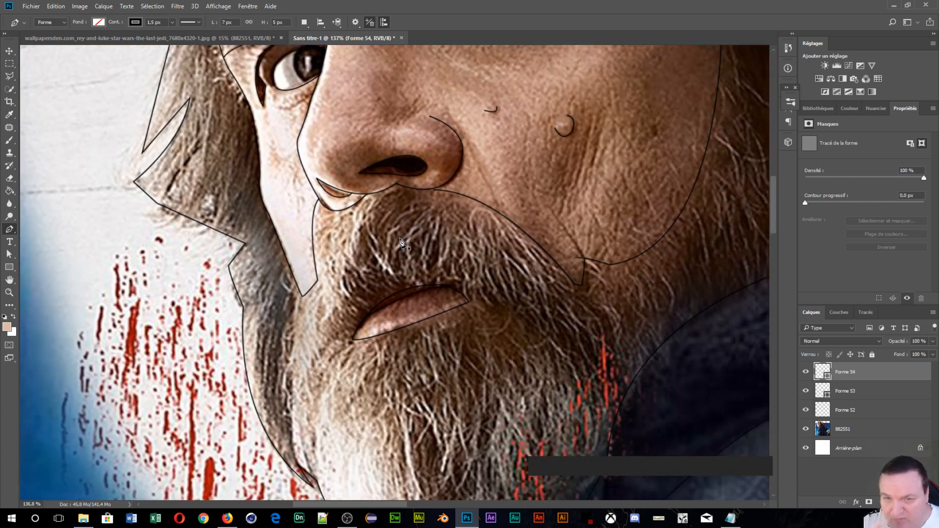
scroll(400, 241, "down", 2)
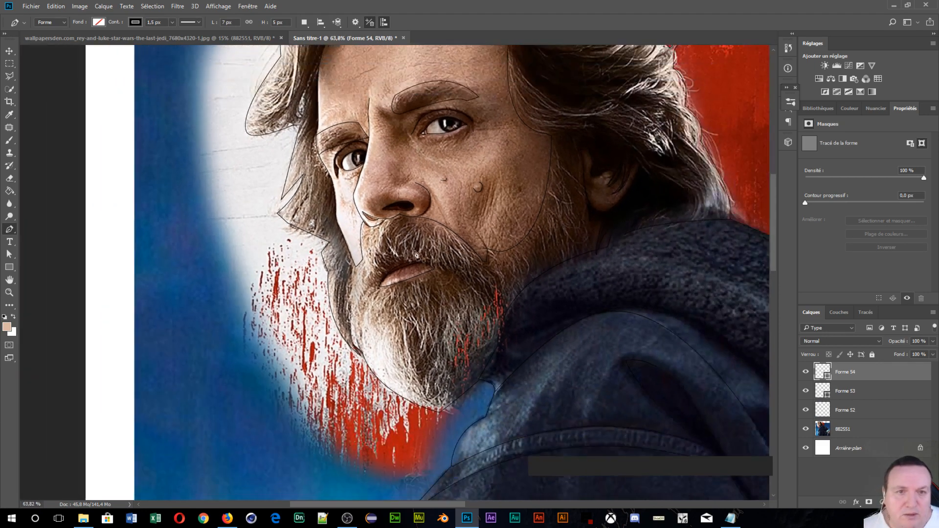
scroll(683, 295, "up", 2)
scroll(681, 294, "down", 1)
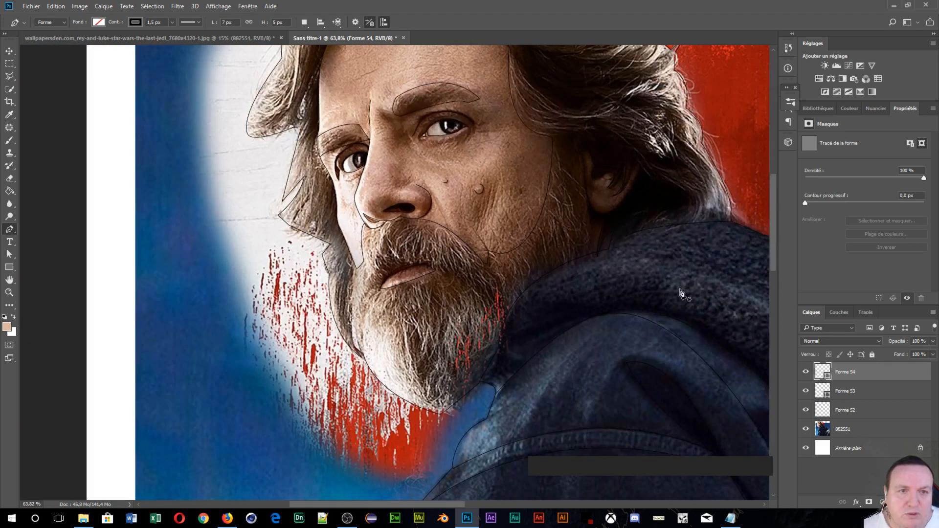
scroll(681, 294, "up", 2)
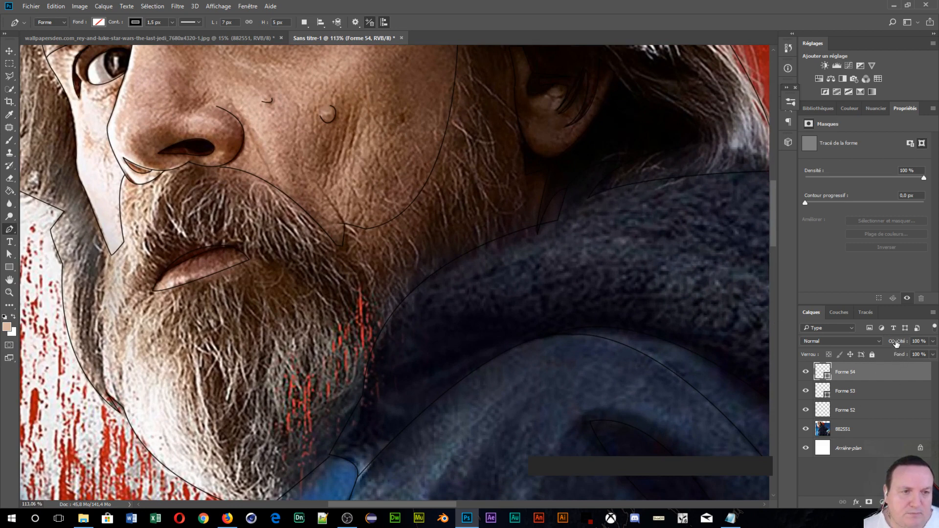
left_click_drag(896, 343, 872, 344)
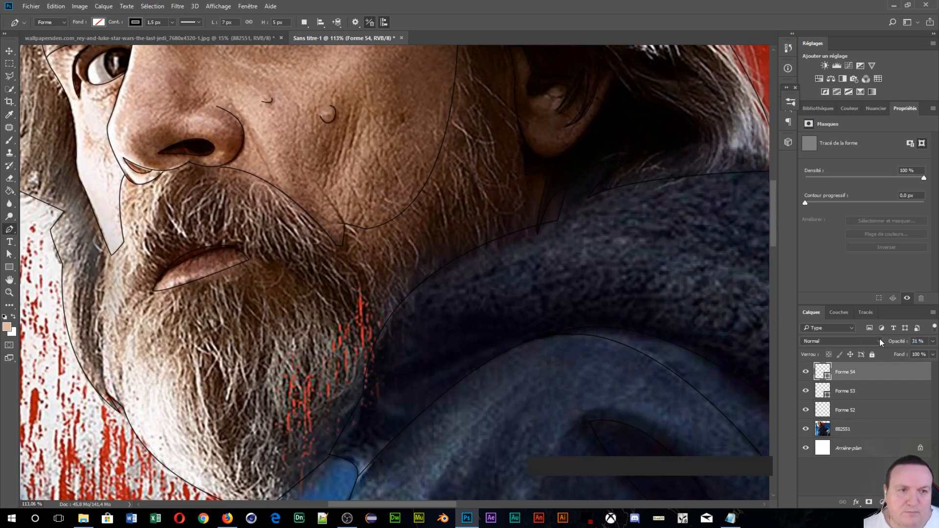
left_click_drag(897, 346, 901, 345)
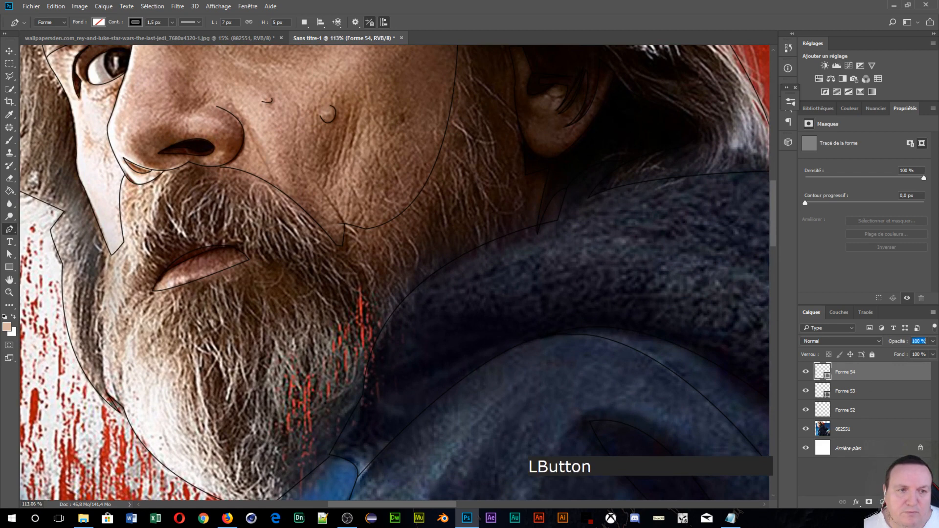
left_click(904, 431)
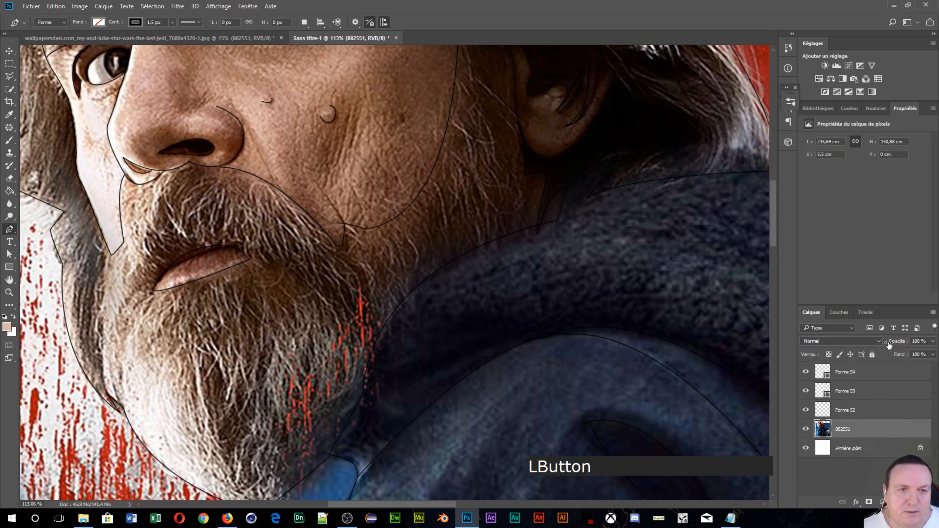
left_click_drag(890, 345, 869, 345)
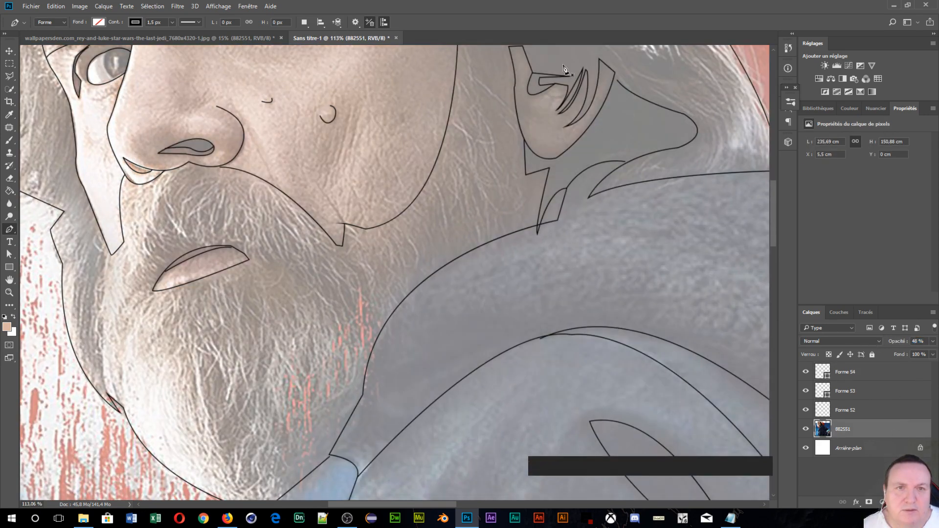
- Close the gap between the ear's outer edge and the hair curve behind it with a straight path about 6 by 7 px
scroll(626, 98, "up", 6)
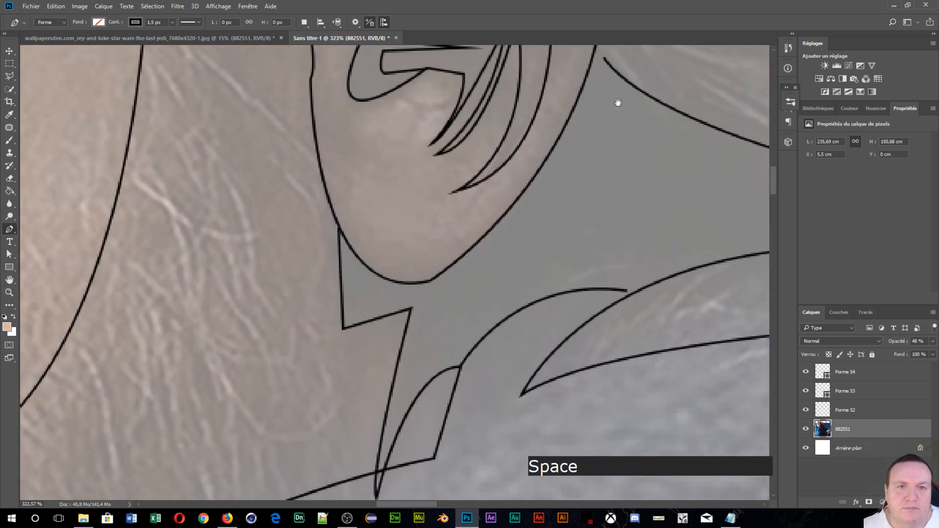
left_click_drag(618, 101, 399, 300)
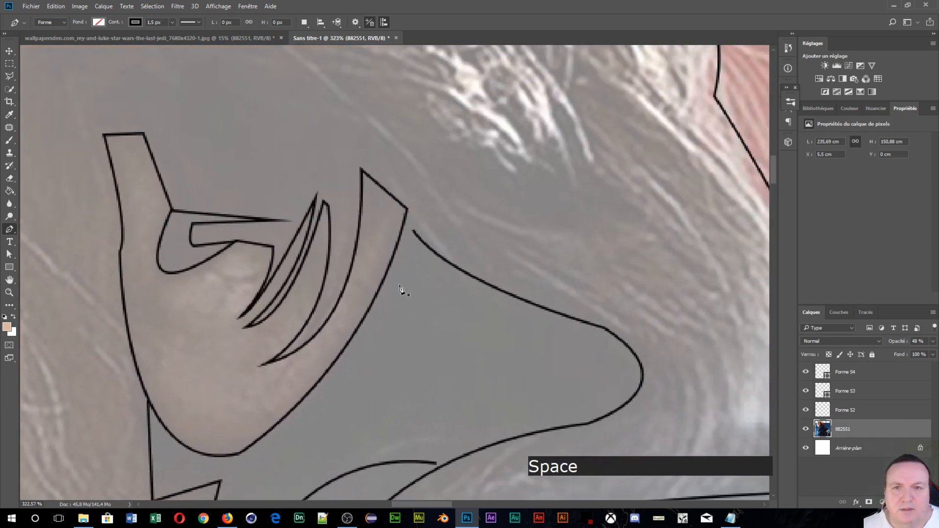
left_click(405, 222)
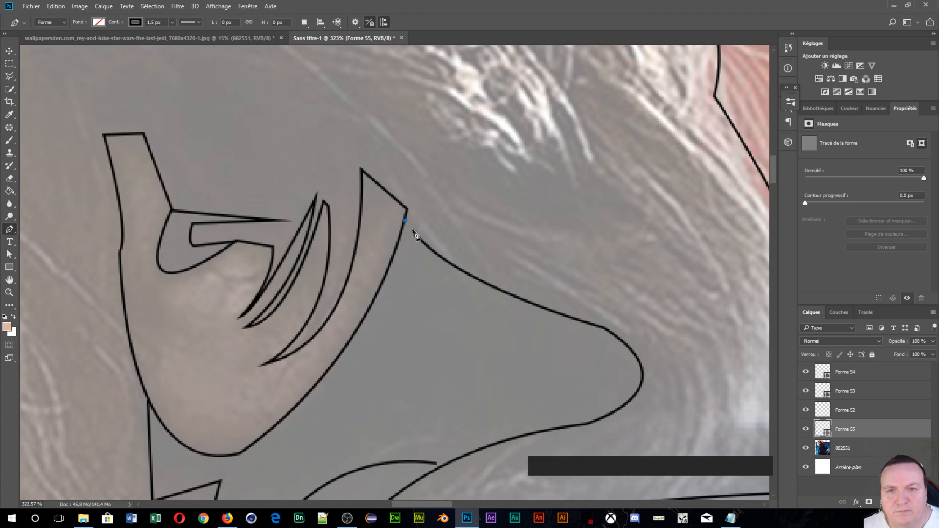
left_click(415, 232)
key("Return")
- Close the gap where the curve below the ear meets the hair outline with two straight paths, about 4 by 1 px and 7 by 1 px
scroll(464, 243, "down", 5)
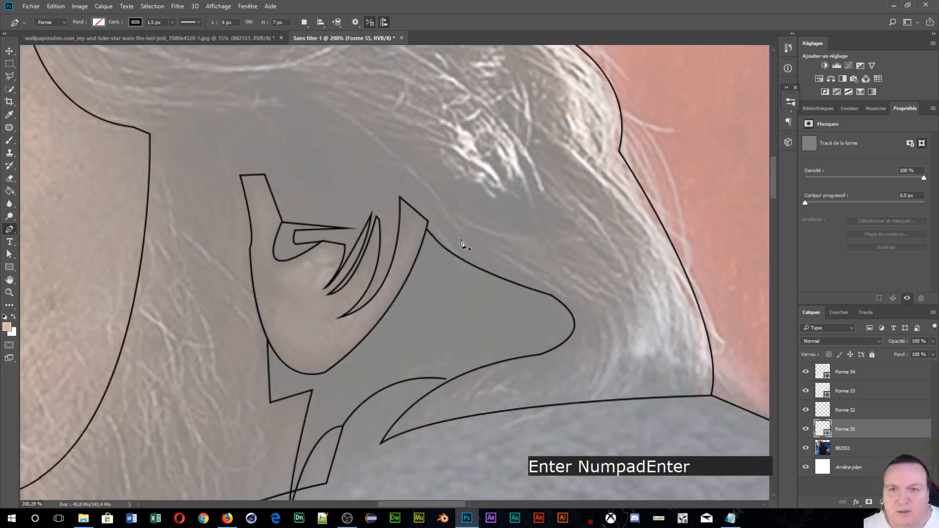
scroll(461, 245, "down", 2)
scroll(460, 274, "up", 8)
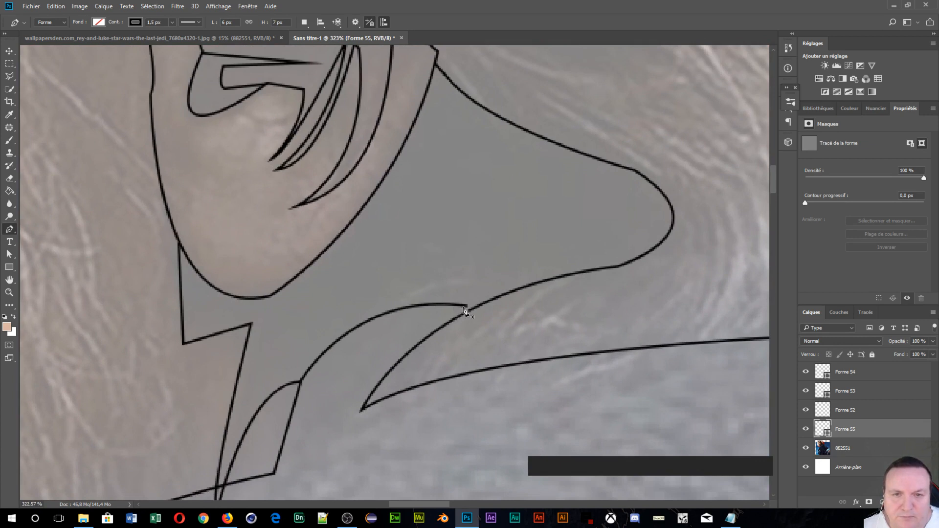
left_click(464, 306)
left_click(471, 307)
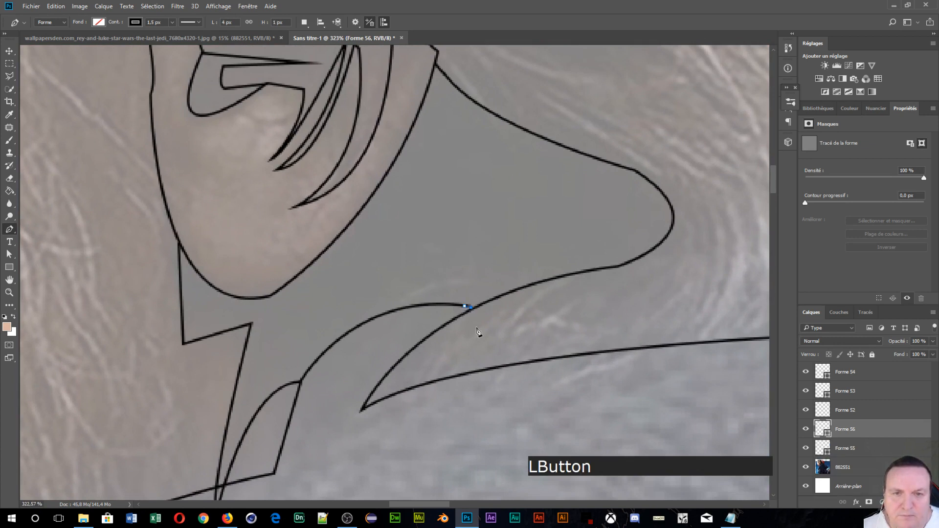
key("Return")
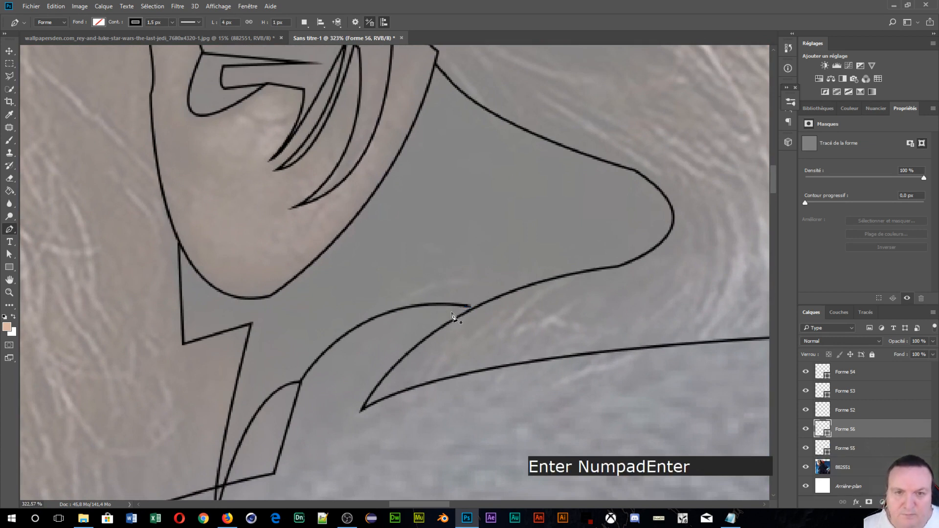
left_click(467, 307)
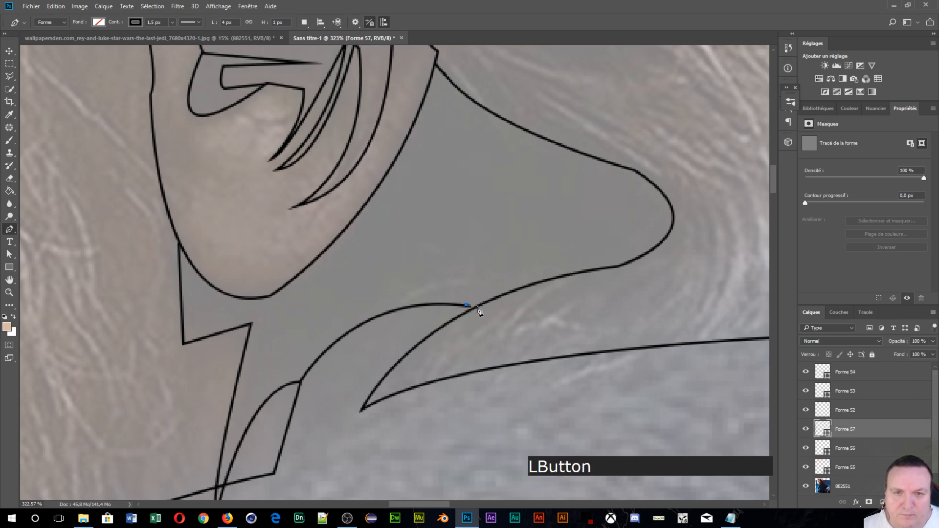
left_click(478, 307)
key("Return")
scroll(454, 302, "down", 1)
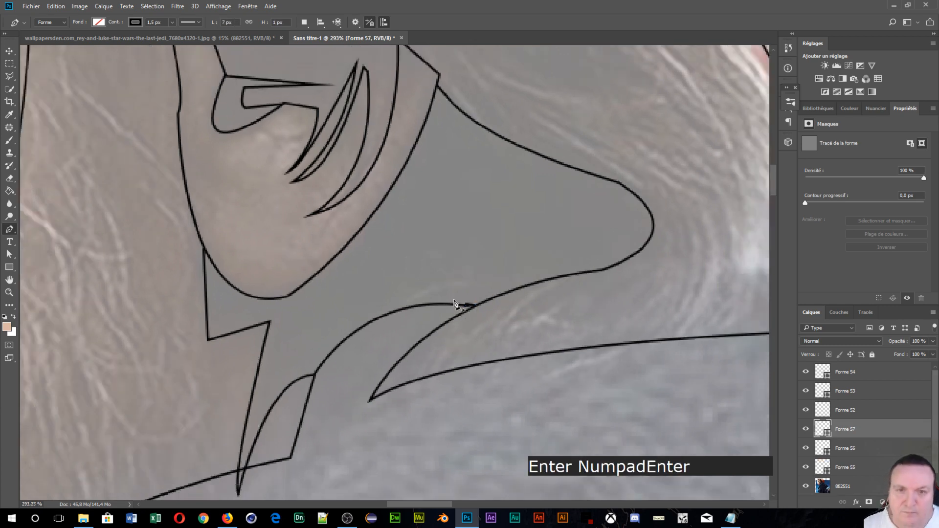
- Close the gap between the beard outline and the collar corner with two short straight paths, about 2 by 4 px and 1 by 4 px
scroll(455, 302, "down", 10)
key("space")
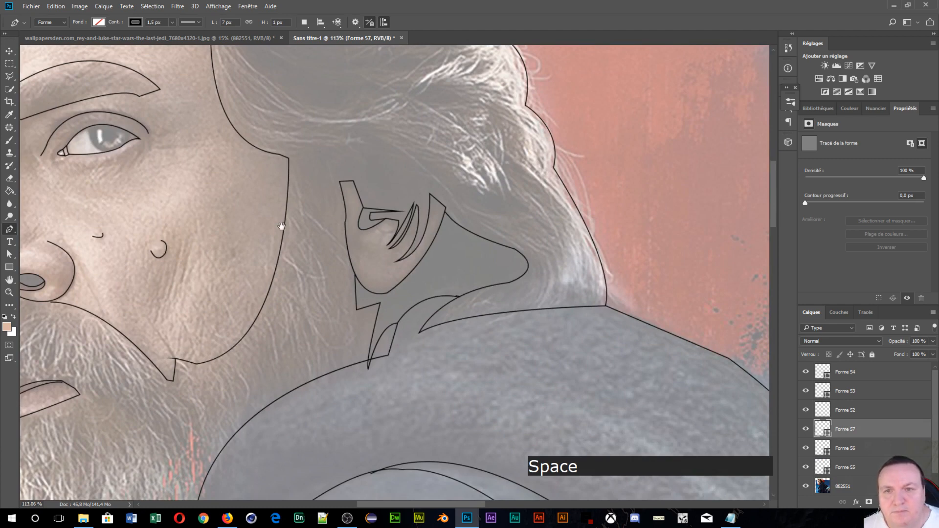
scroll(303, 289, "down", 6)
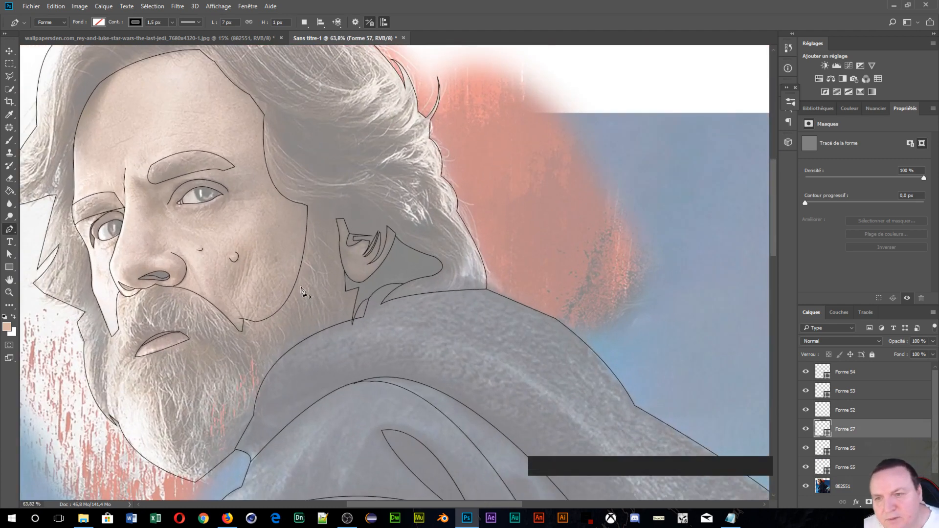
scroll(210, 458, "up", 8)
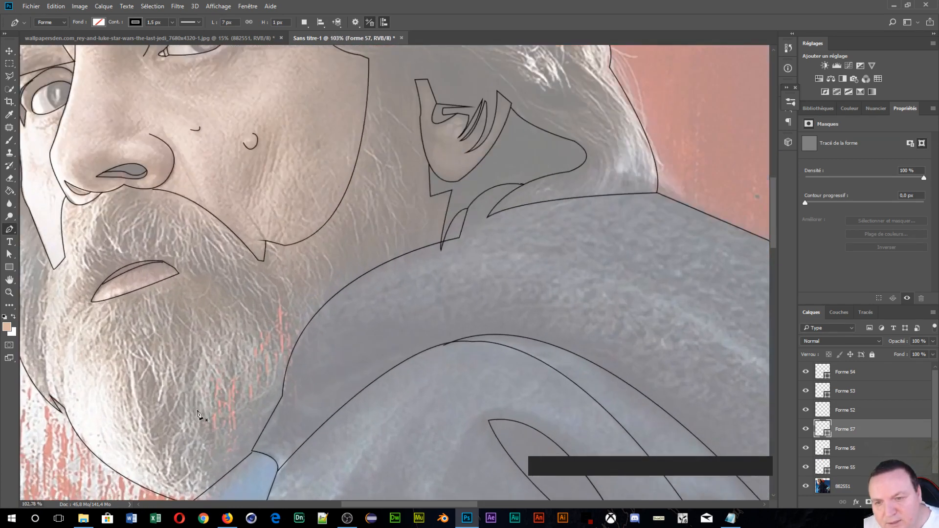
key("space")
left_click_drag(279, 291, 279, 184)
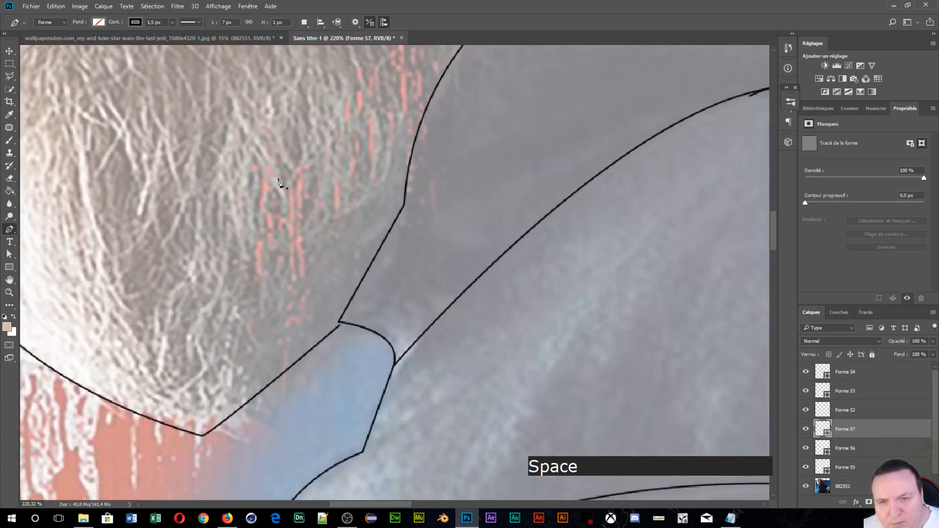
left_click(340, 324)
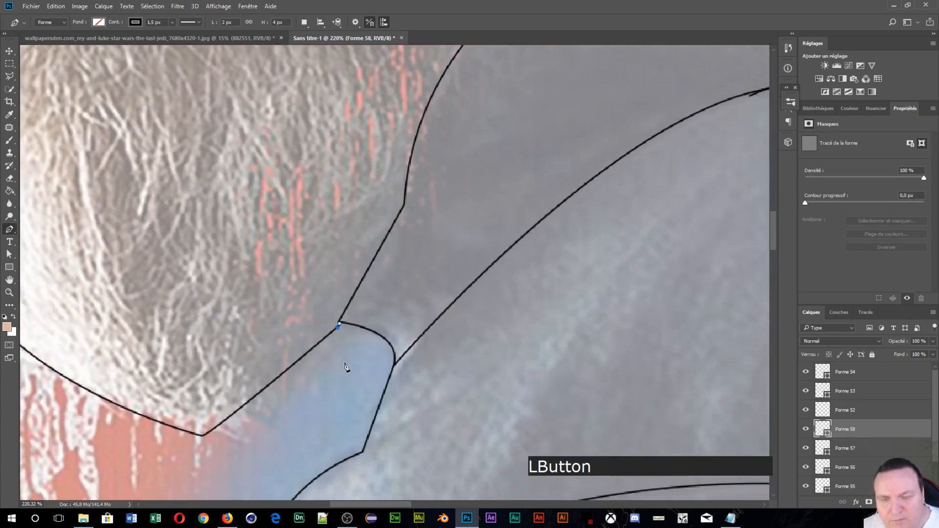
key("Return")
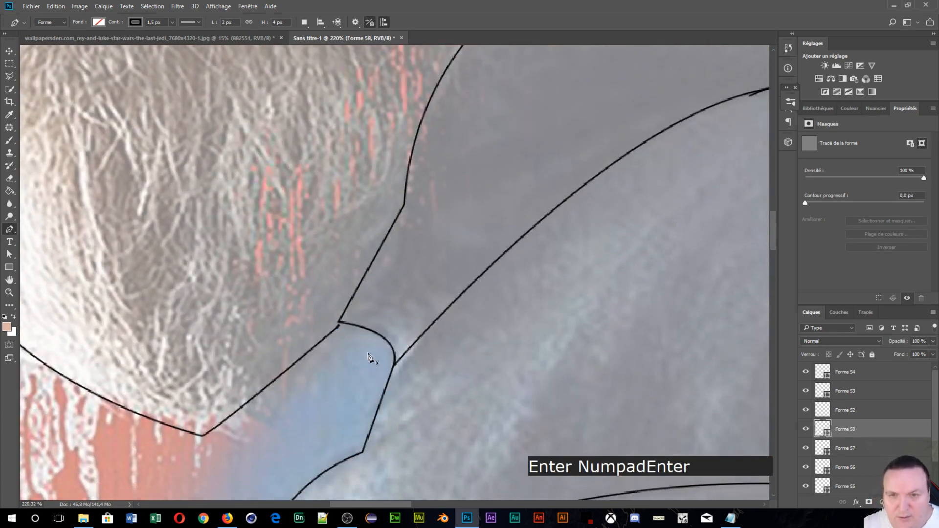
left_click(341, 326)
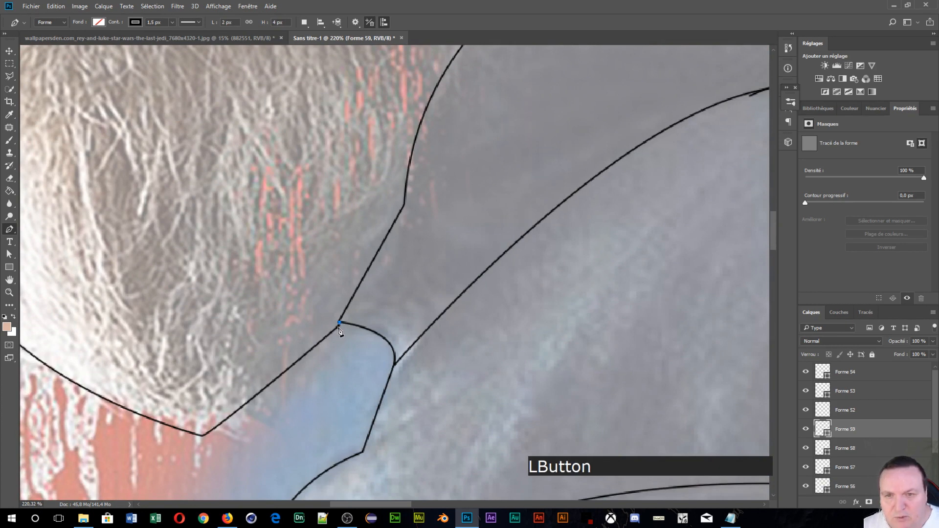
left_click(339, 327)
key("Return")
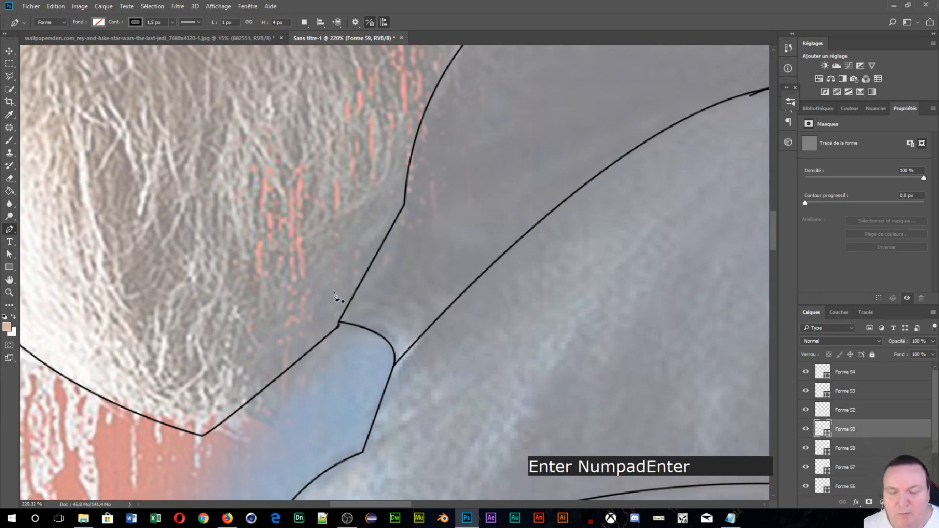
- Examine the outlines around the face, ear, hood and jacket for remaining gaps
scroll(309, 217, "down", 5)
left_click_drag(238, 134, 307, 380)
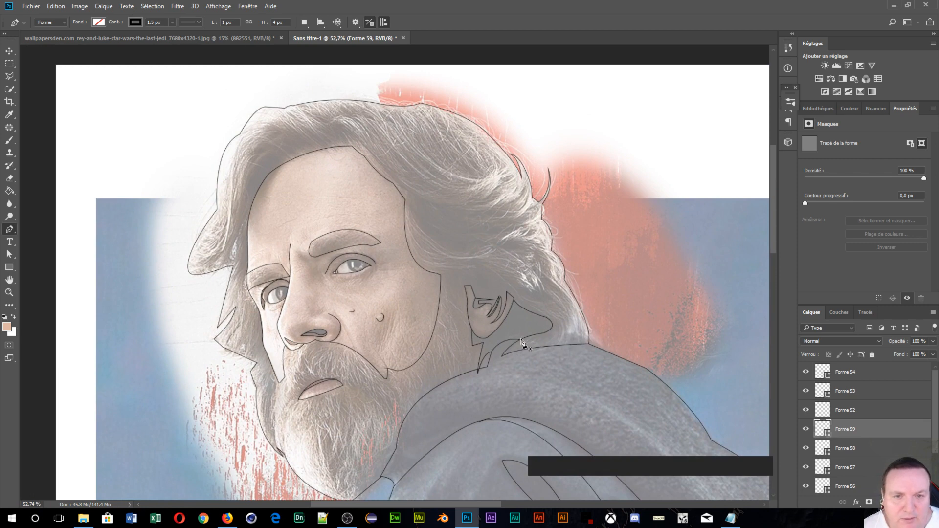
scroll(537, 350, "up", 5)
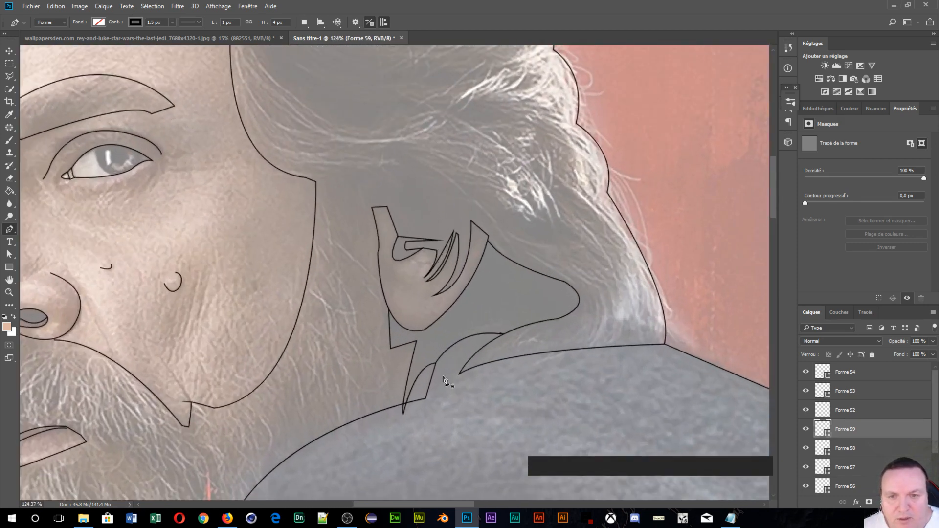
scroll(429, 386, "up", 1)
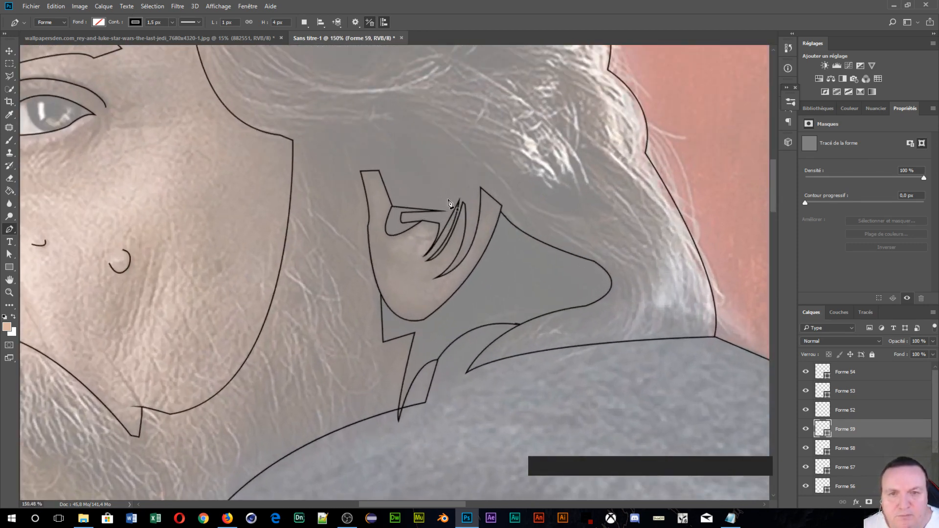
scroll(377, 204, "down", 2)
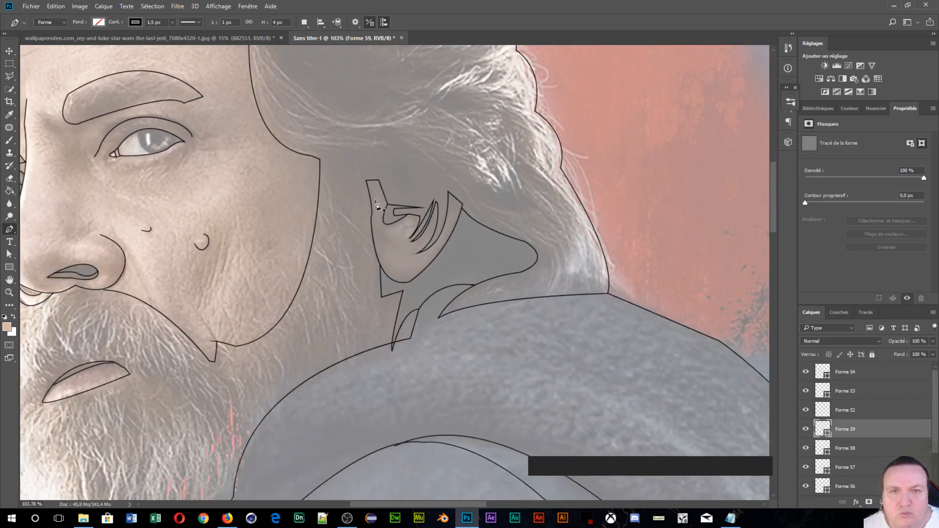
scroll(376, 205, "down", 3)
scroll(382, 216, "down", 1)
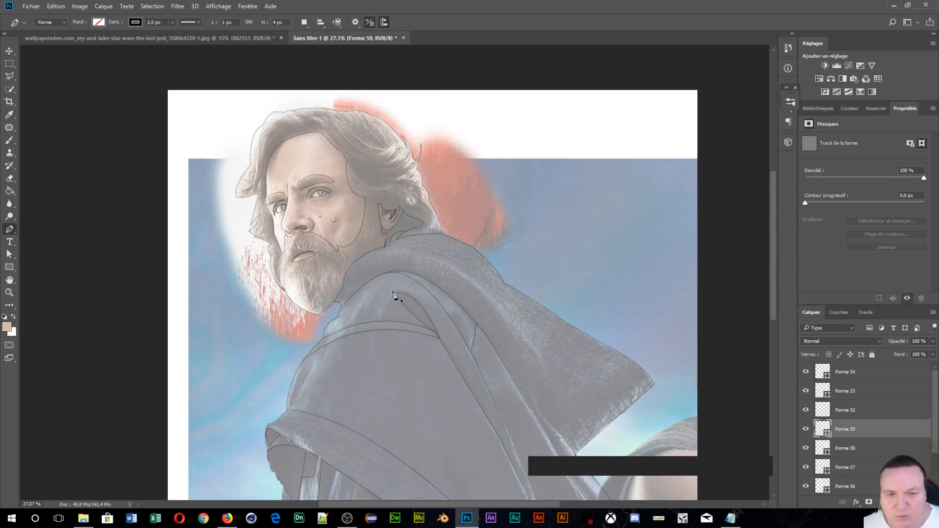
scroll(394, 294, "down", 1)
scroll(394, 295, "up", 2)
scroll(394, 295, "up", 2)
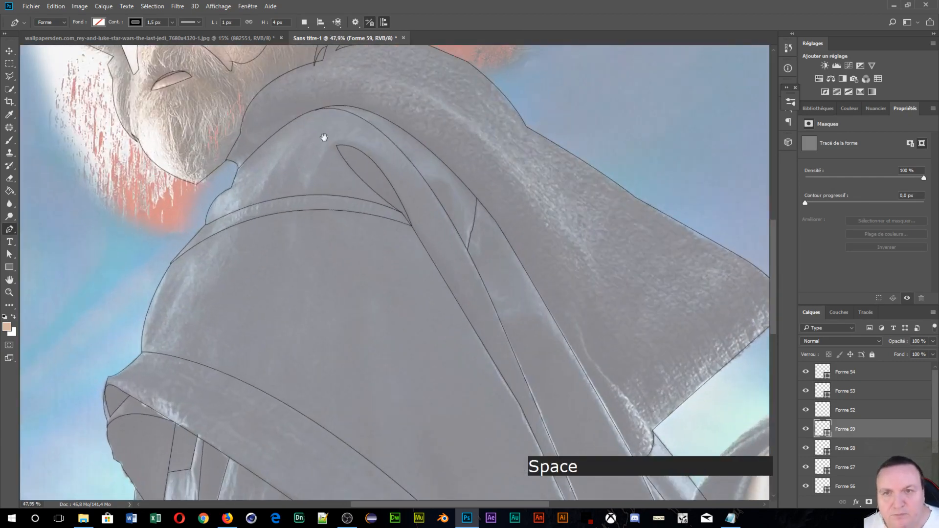
left_click_drag(325, 137, 381, 271)
scroll(381, 272, "up", 2)
scroll(382, 271, "down", 2)
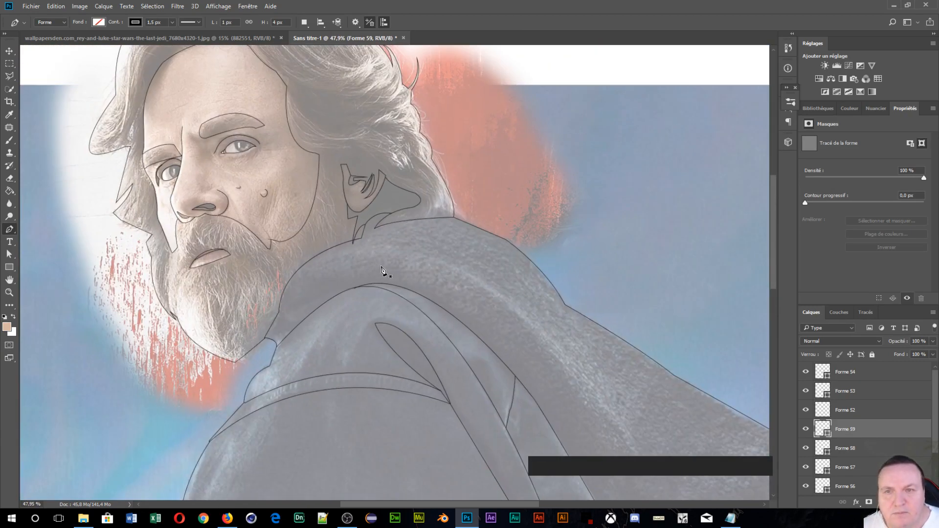
- Rasterize all the Forme layers from Forme 55 up to Forme 54 and merge them into a single line-art layer
scroll(848, 480, "down", 2)
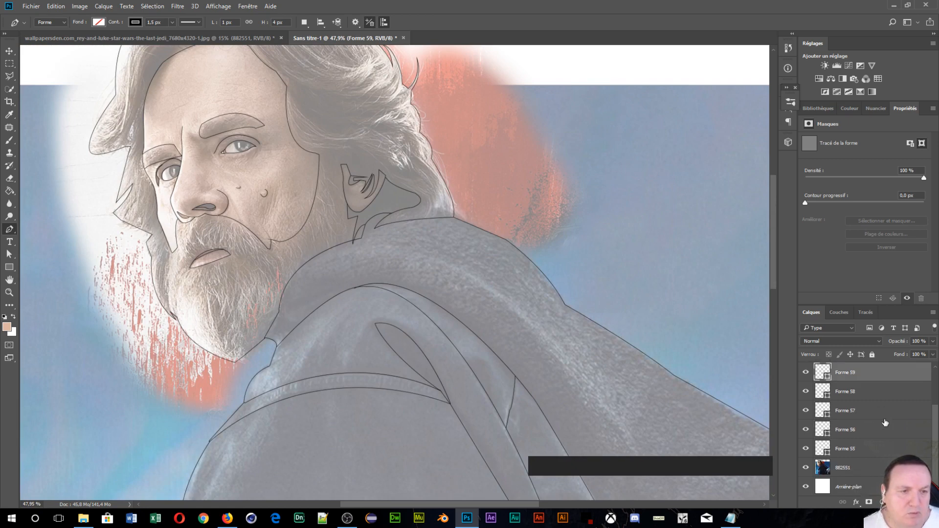
left_click(890, 445)
scroll(888, 443, "up", 2)
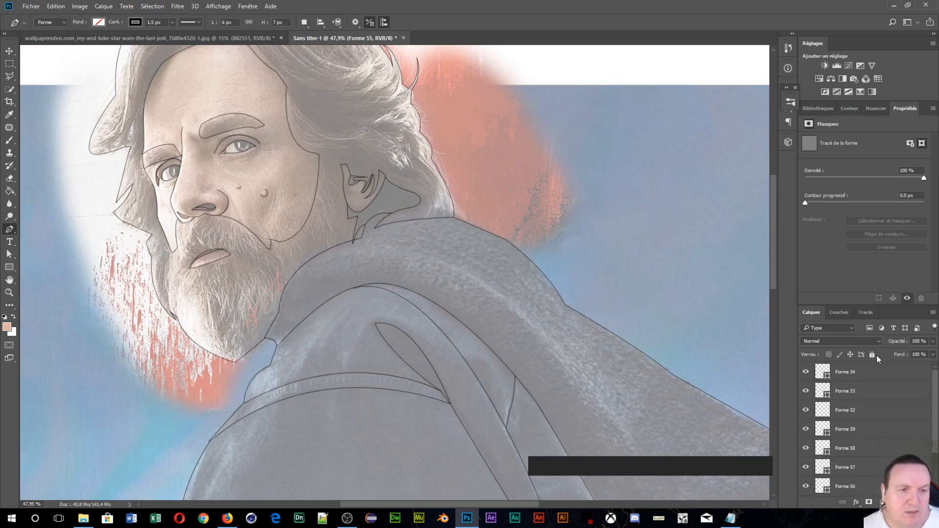
left_click(887, 377, "shift")
right_click(886, 377)
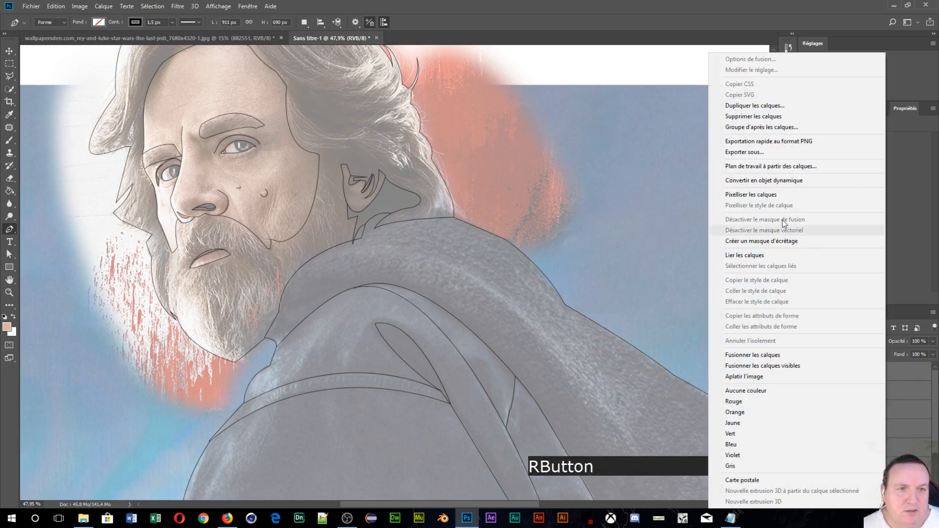
left_click(766, 195)
key("ctrl+e")
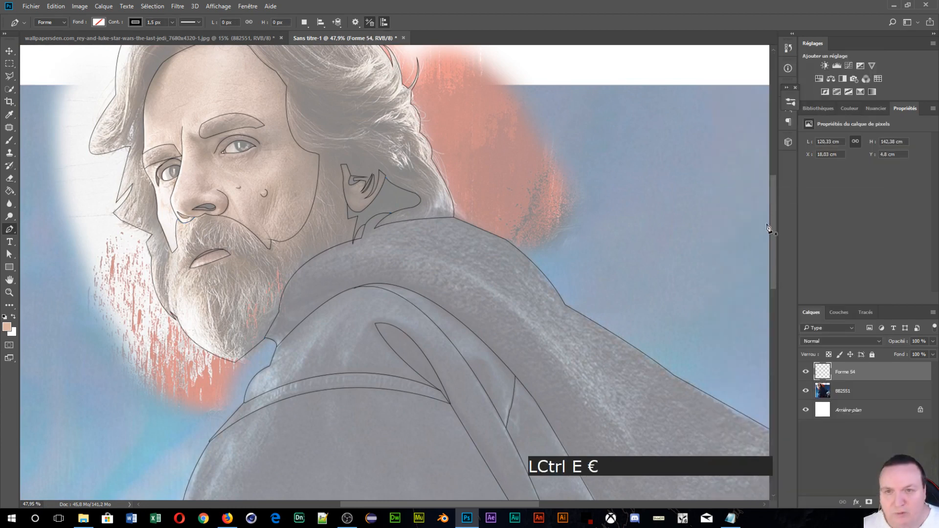
- Restore the photo layer 882551 to 100 % opacity and fill the main face area on the Forme 54 layer with the current skin tone
left_click(888, 389)
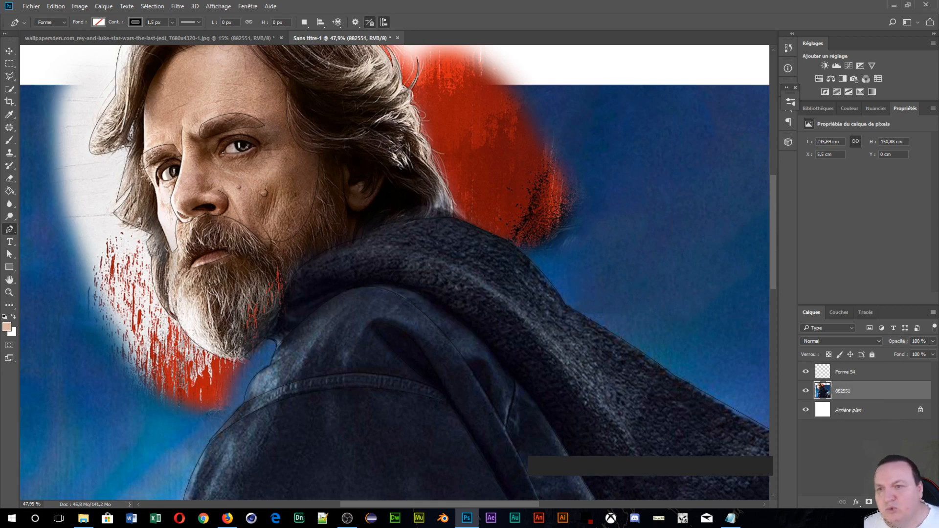
left_click(9, 194)
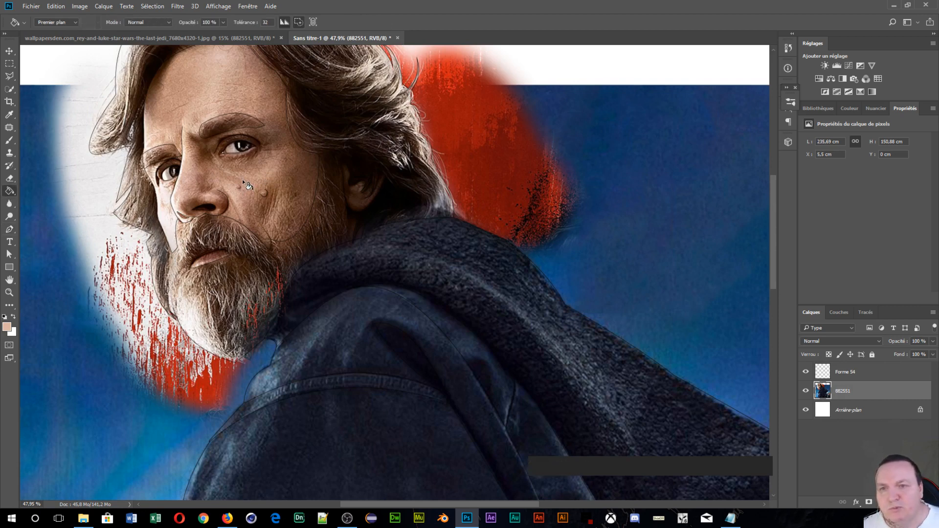
left_click(861, 372)
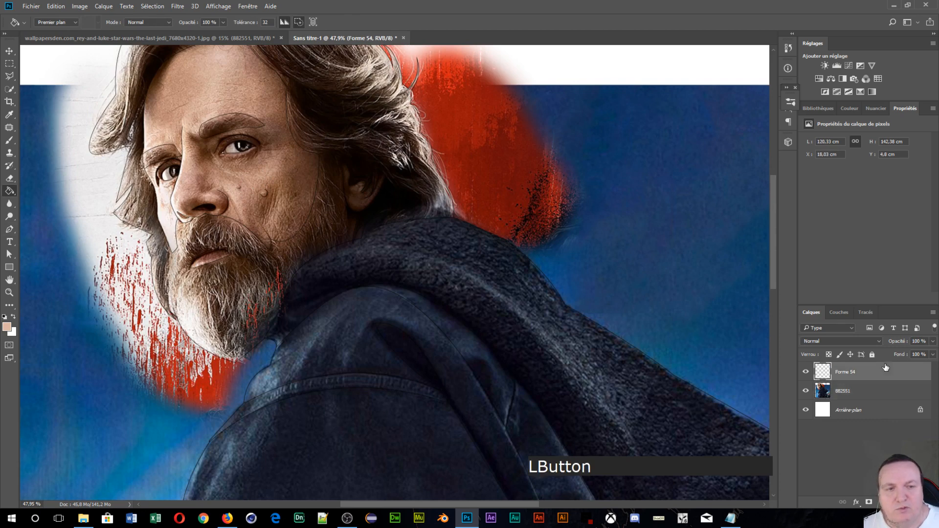
left_click(235, 189)
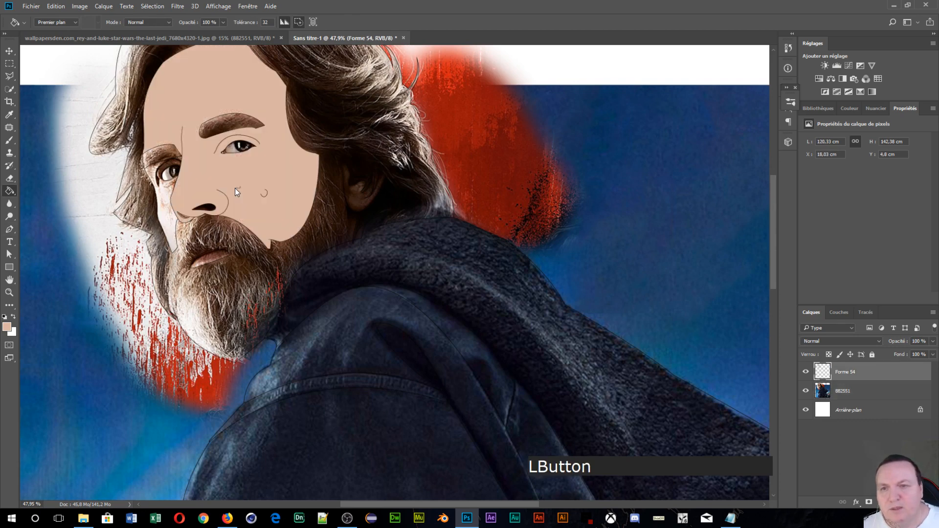
- Try filling the narrow cheek area beyond the nose with the same skin tone as the main face
left_click(164, 200)
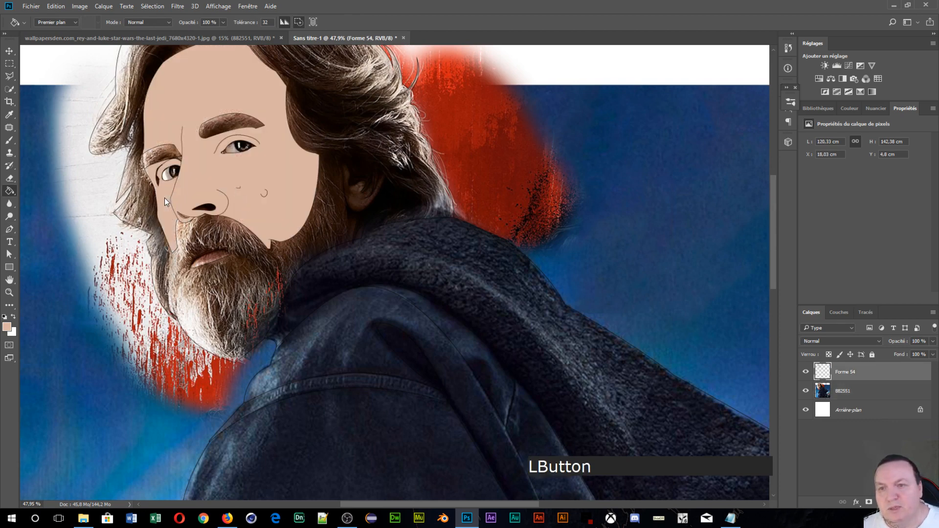
scroll(187, 175, "up", 5)
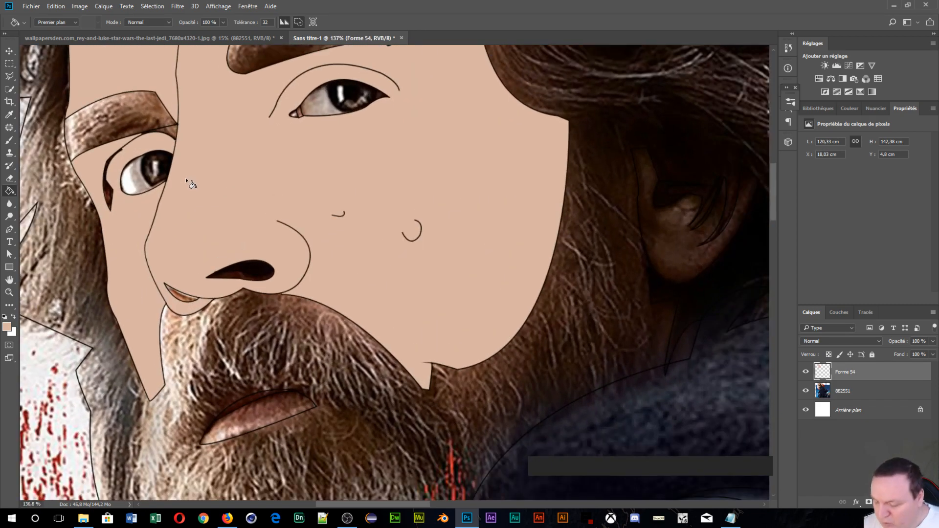
key("ctrl+alt+z")
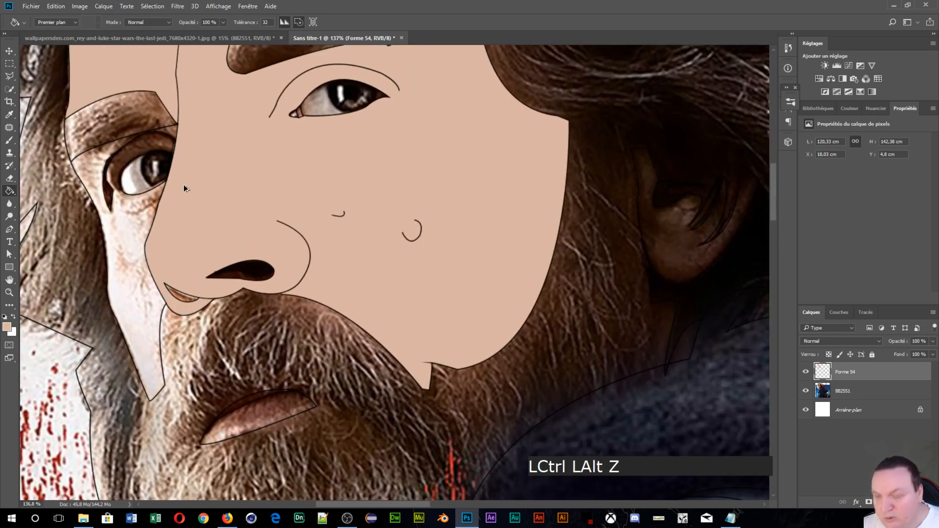
- Try filling the narrow cheek area beyond the nose with a pale tone sampled from the photo's cheek
left_click(125, 233, "alt")
left_click(124, 233)
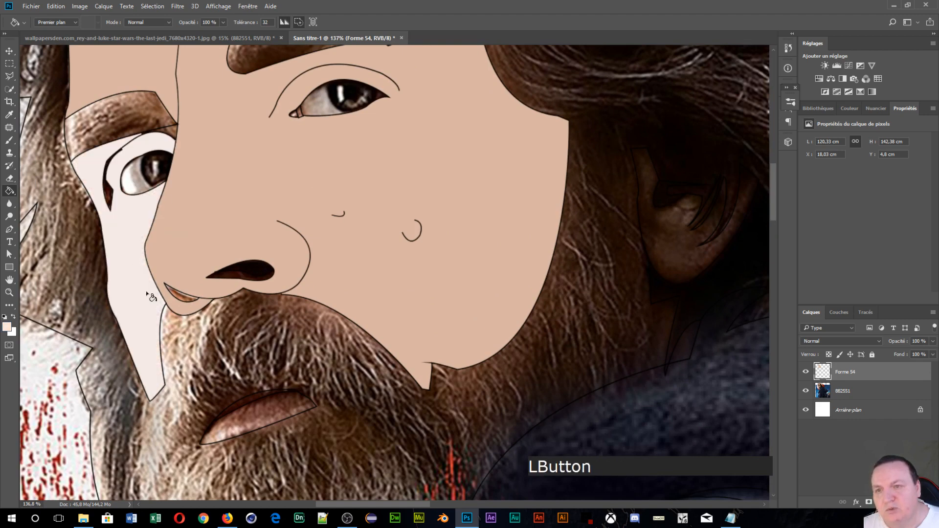
scroll(146, 216, "down", 5)
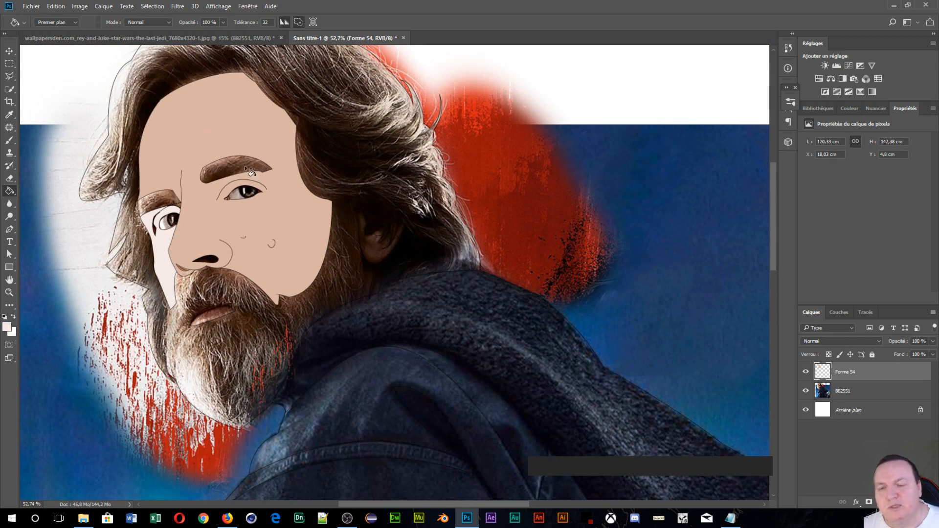
key("ctrl+alt+z")
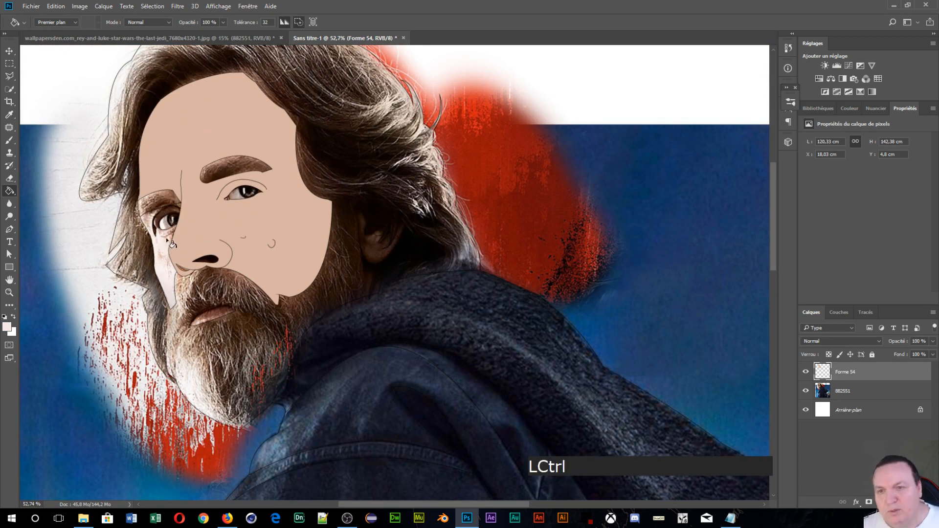
- Fill the narrow cheek area beyond the nose with the skin tone sampled from the main face area
left_click(204, 218, "alt")
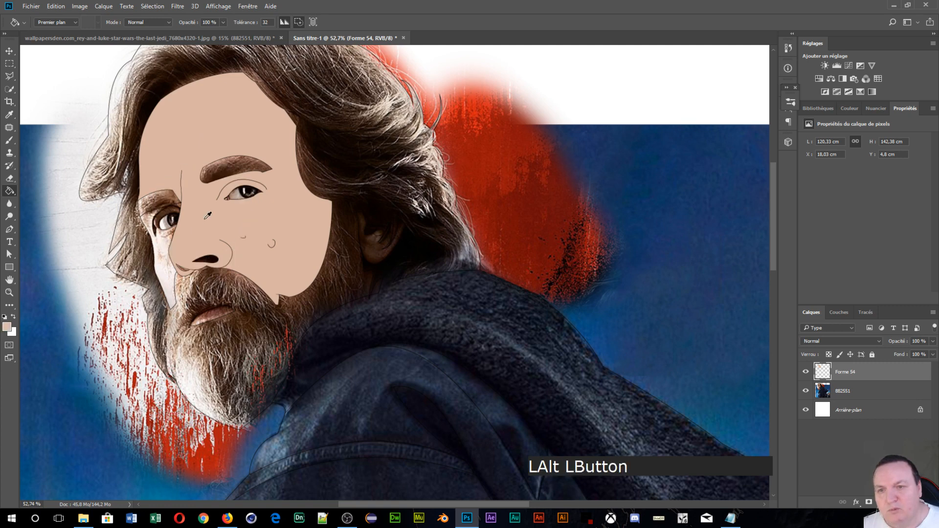
left_click(165, 239)
scroll(196, 259, "up", 3)
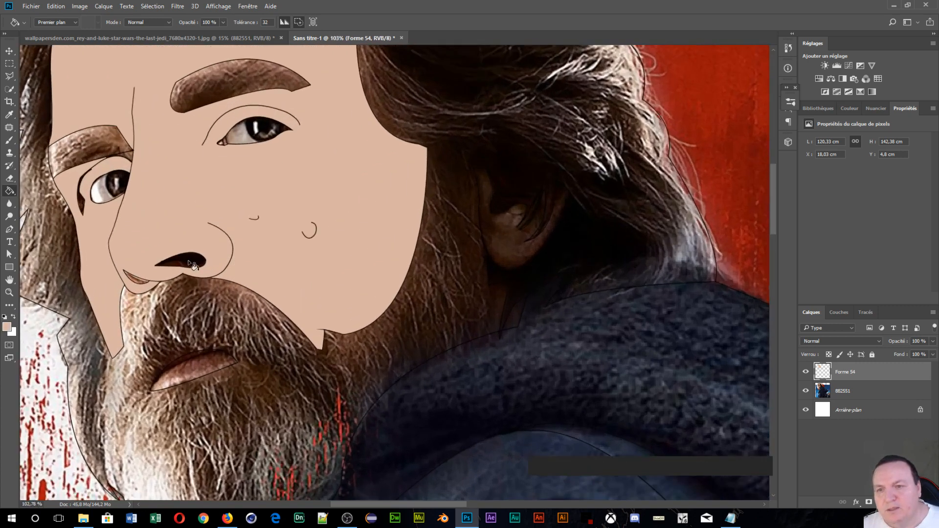
- Fill the nostril areas with near-black and dark reddish brown, and the far nostril with salmon, all sampled from the photo
scroll(194, 265, "up", 2)
left_click(190, 257, "alt")
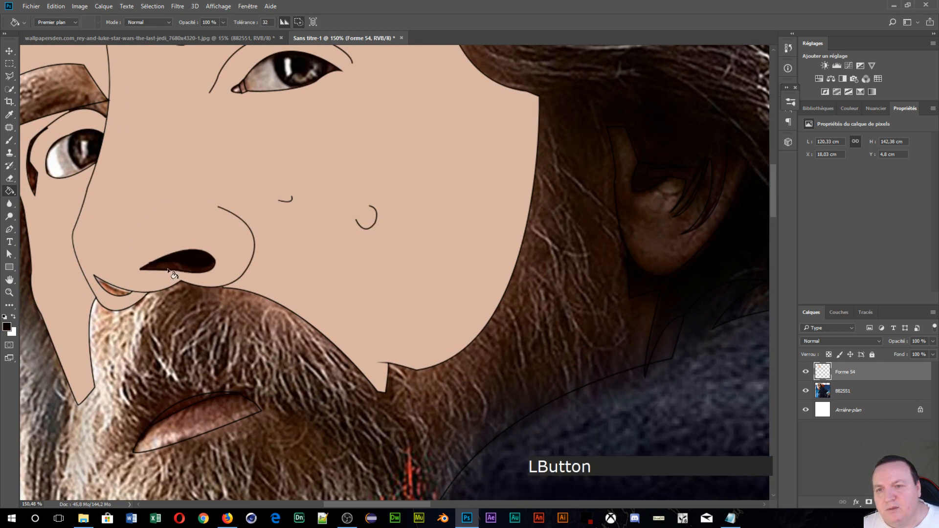
key("ctrl+alt+z")
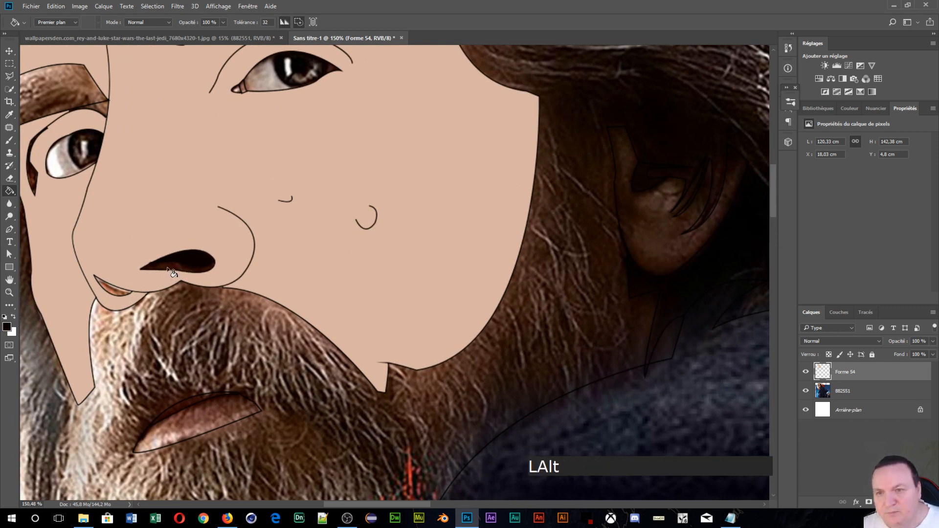
left_click(169, 263, "alt")
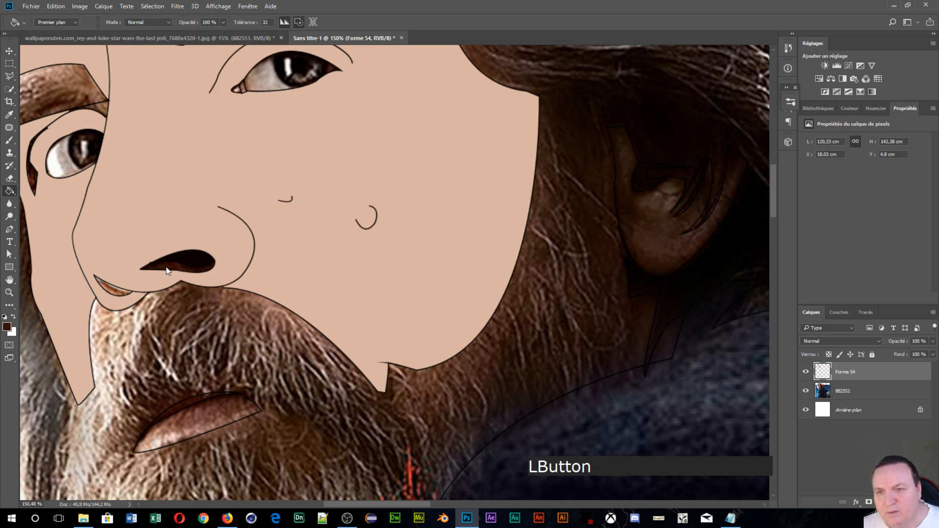
left_click(113, 288, "alt")
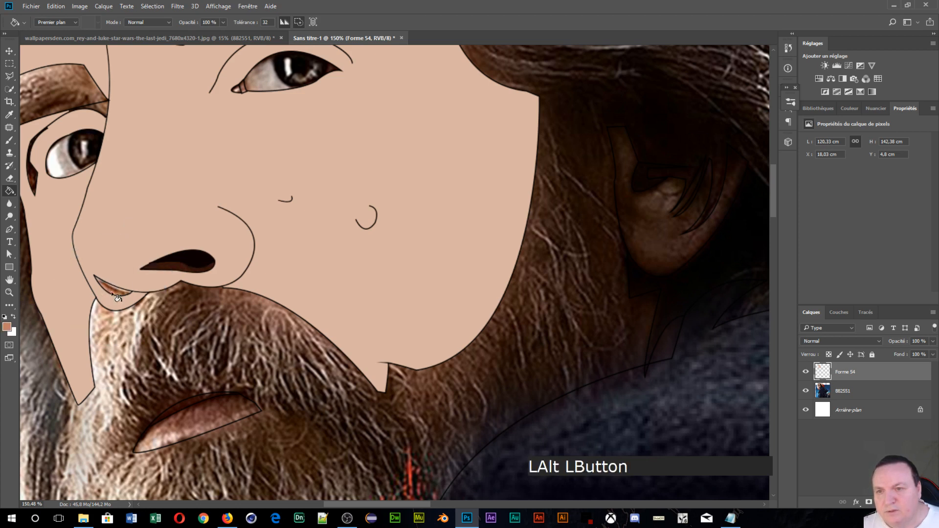
left_click(111, 292)
- Fill the connected hair and beard area with a medium brown sampled from the moustache in the photo
left_click(235, 332, "alt")
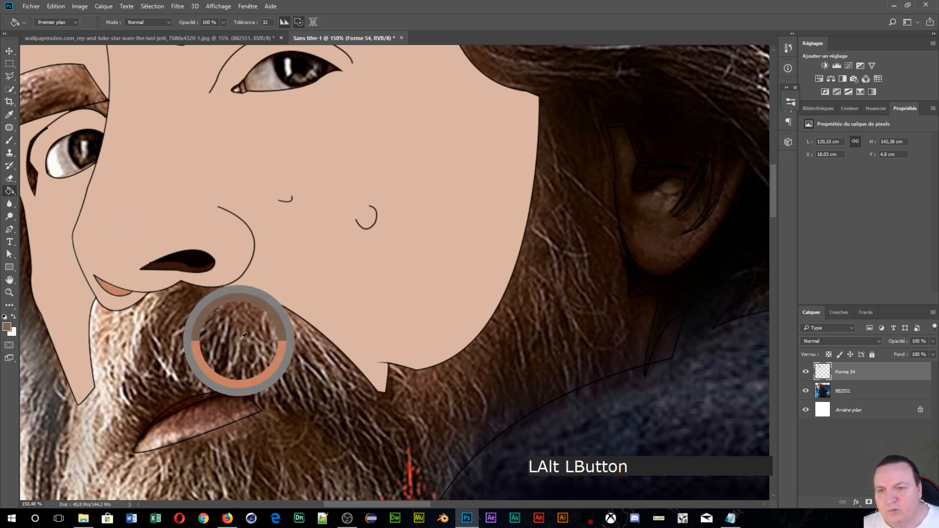
mouse_move(235, 332)
left_mouse_down("alt")
mouse_move(299, 344)
mouse_move(285, 353)
mouse_move(382, 388)
mouse_move(447, 377)
left_mouse_up("alt")
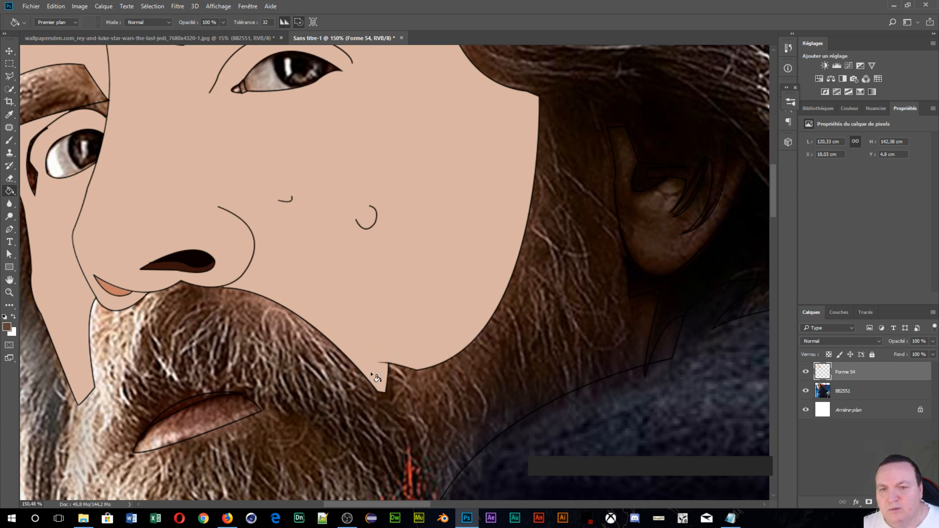
left_click(250, 351)
scroll(215, 331, "down", 6)
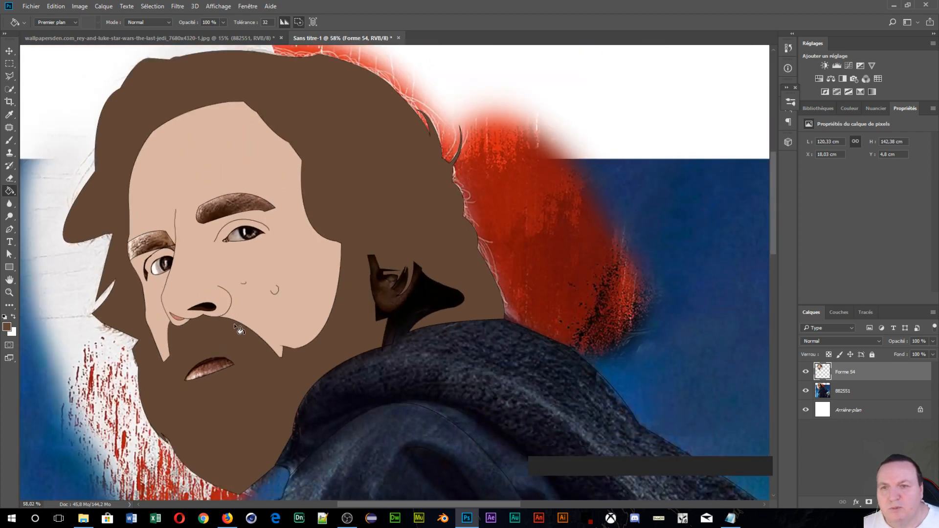
- Fill both eyebrows with a reddish brown sampled from the near eyebrow in the photo
scroll(142, 205, "up", 4)
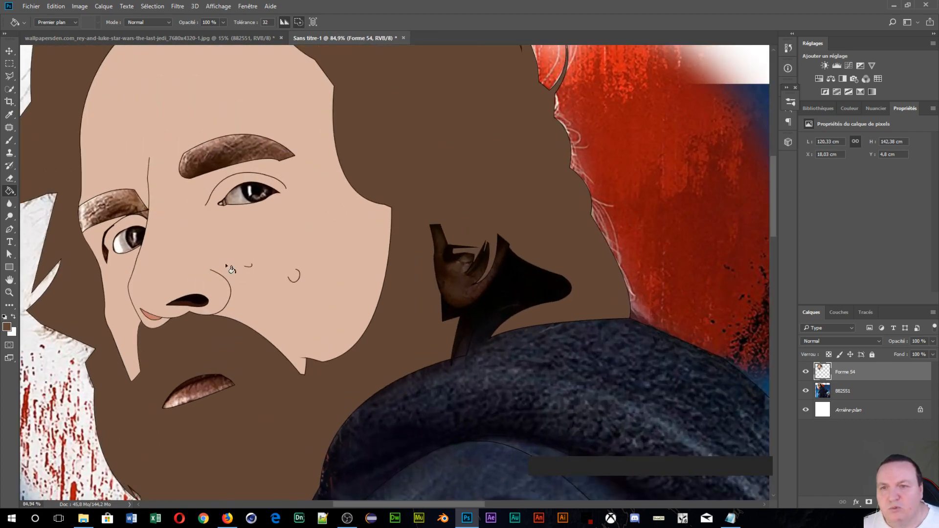
left_click(223, 148, "alt")
left_click(243, 138, "alt")
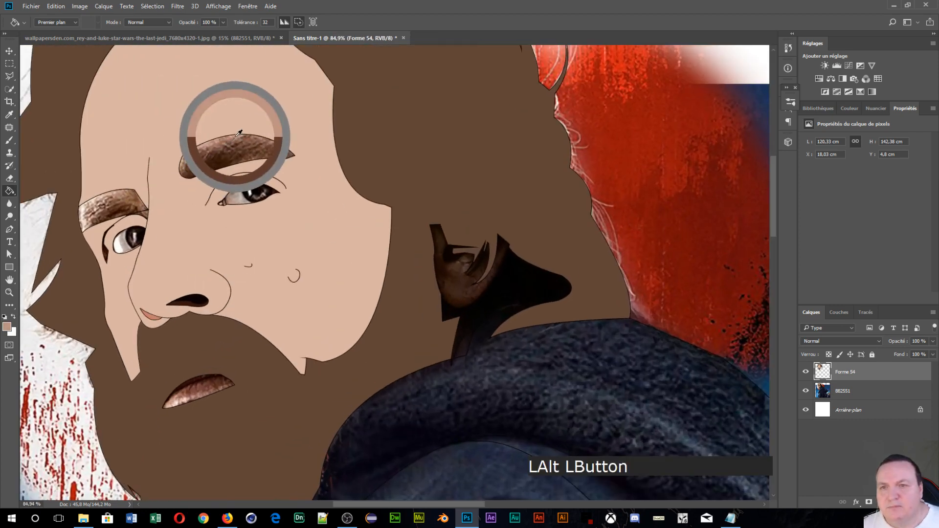
left_click(202, 160)
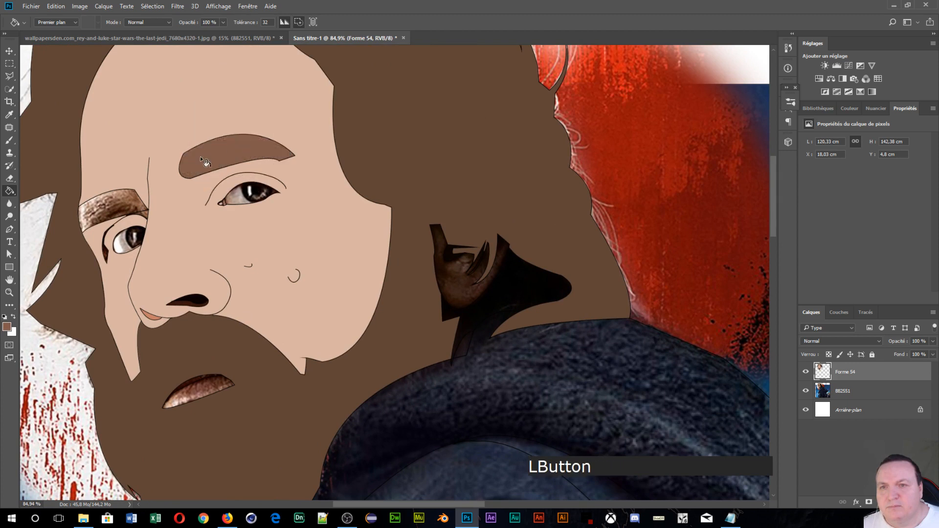
left_click(82, 230)
- Fill both eye shapes with an off-white sampled from the white of the far eye
left_click(128, 242, "alt")
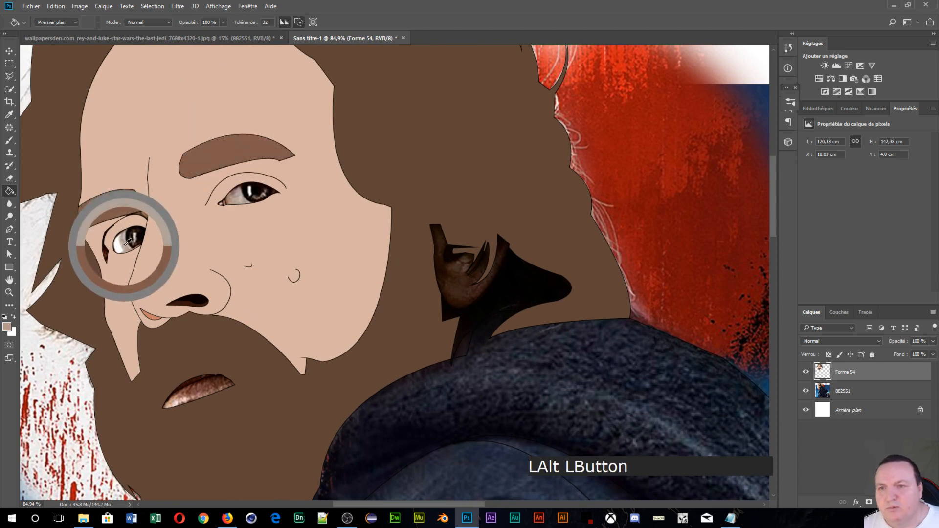
left_click(123, 250)
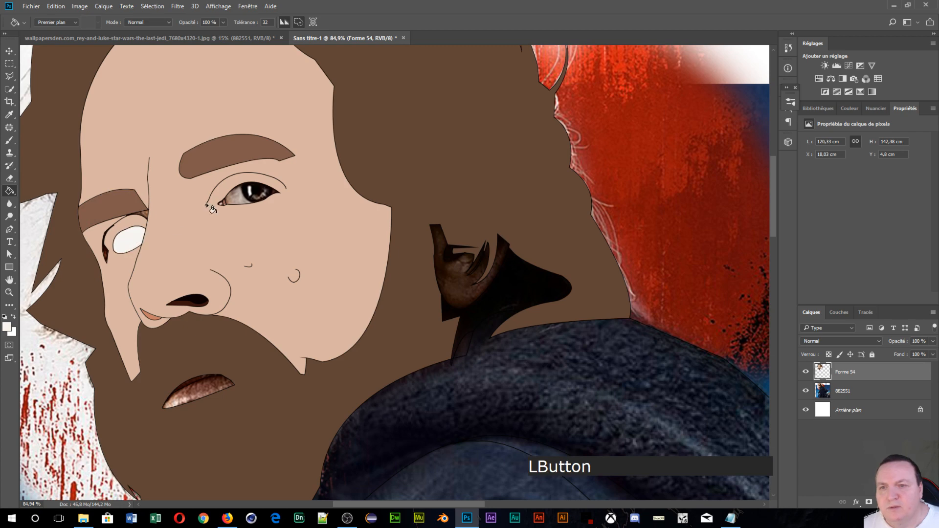
left_click(237, 194)
- Fill the two small areas in the near eye's inner corner with brownish pink and pale pink sampled from the photo
scroll(228, 201, "up", 5)
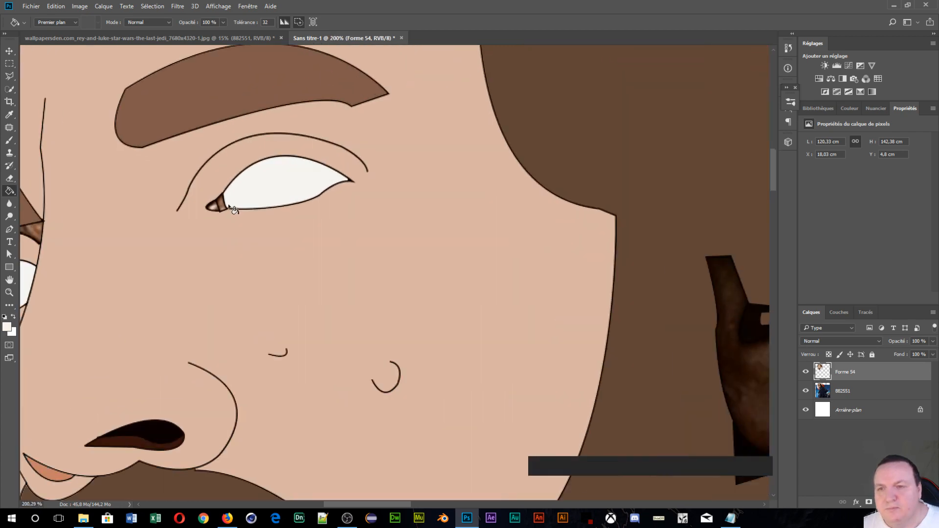
left_click(218, 210, "alt")
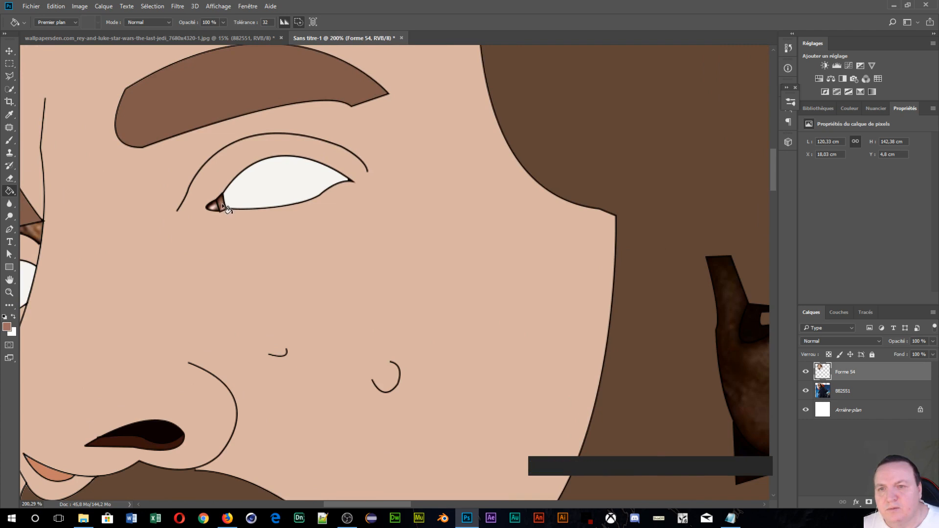
left_click(225, 208)
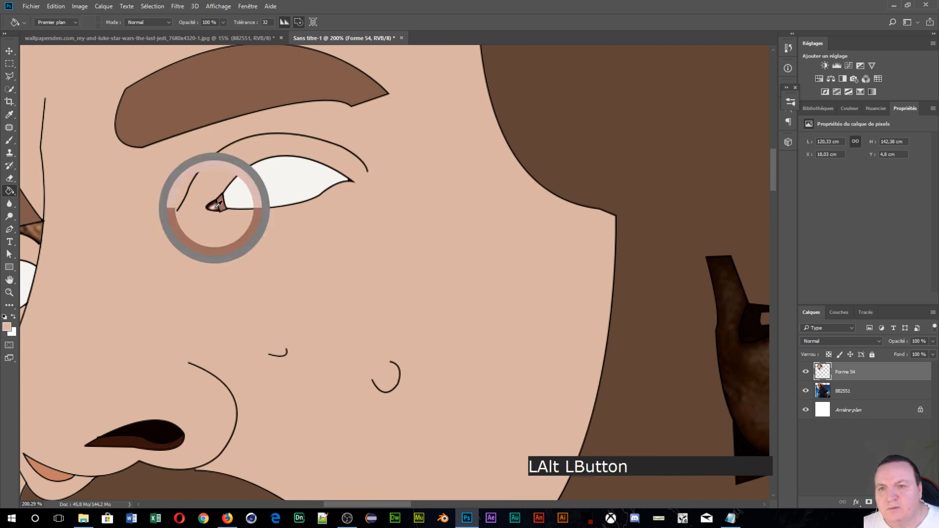
left_click(211, 204, "alt")
left_click(213, 207)
- Fill the far eye's small area under the eyebrow with brown and its outer corner shape with dark reddish brown
left_click_drag(93, 226, 331, 234)
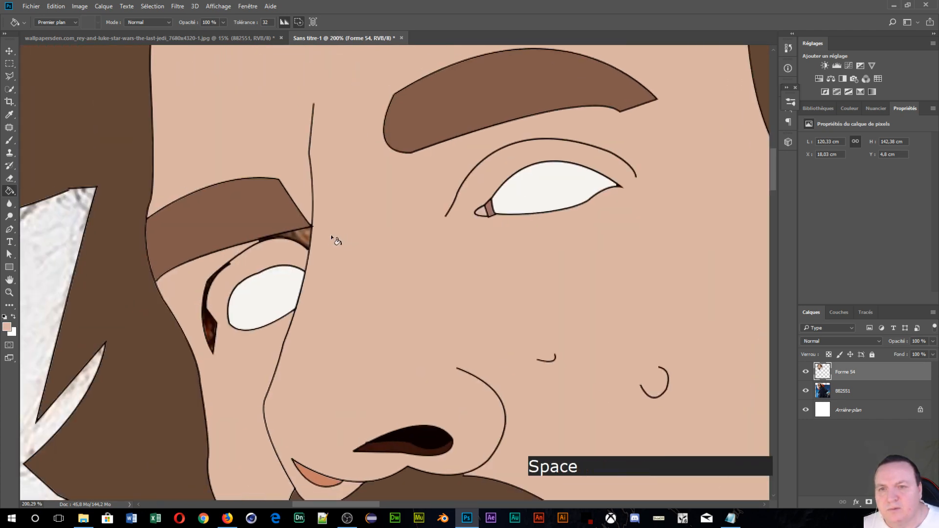
left_click(303, 238, "alt")
left_click(303, 235)
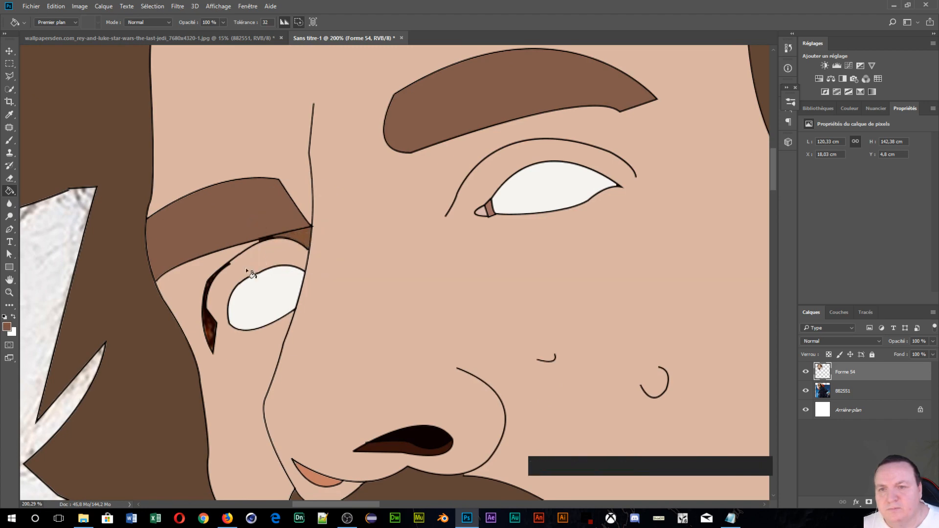
left_click(213, 328, "alt")
left_click(209, 334)
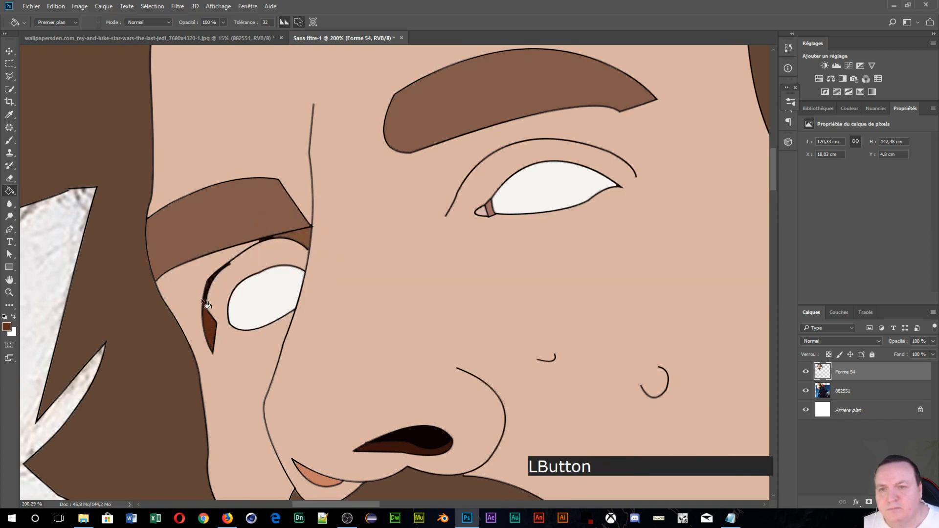
- Fill the far eye's thin eyelid crease and the sliver below the eyebrow with a very dark brown sampled from the crease
scroll(207, 302, "up", 5)
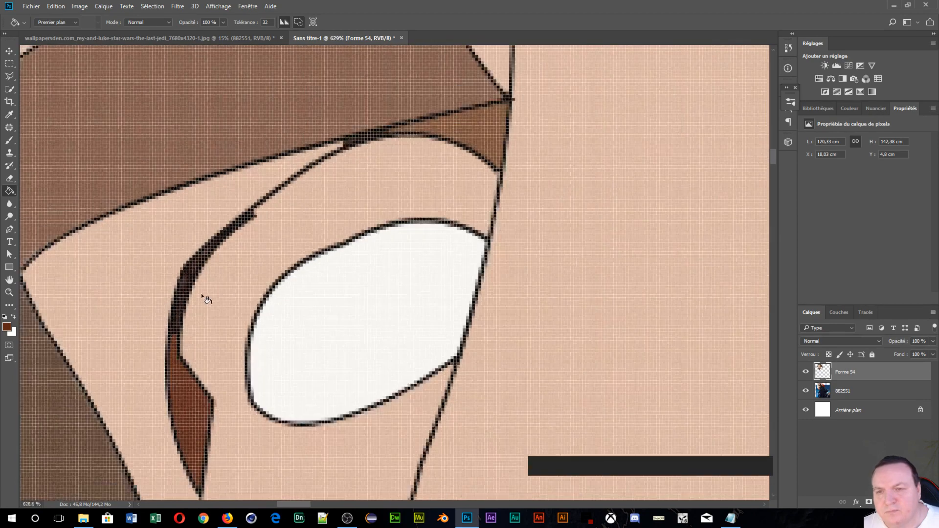
scroll(201, 295, "down", 1)
scroll(202, 293, "up", 2)
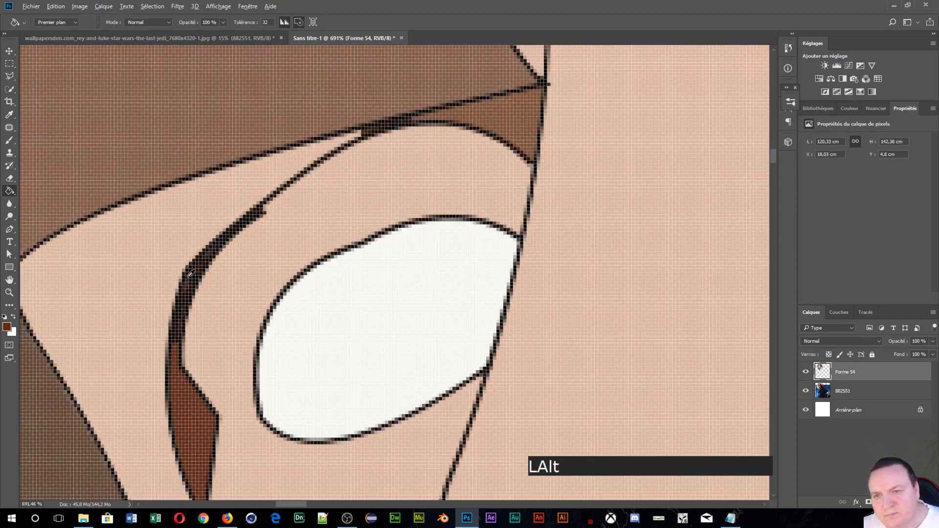
left_click(191, 283, "alt")
left_click(192, 278)
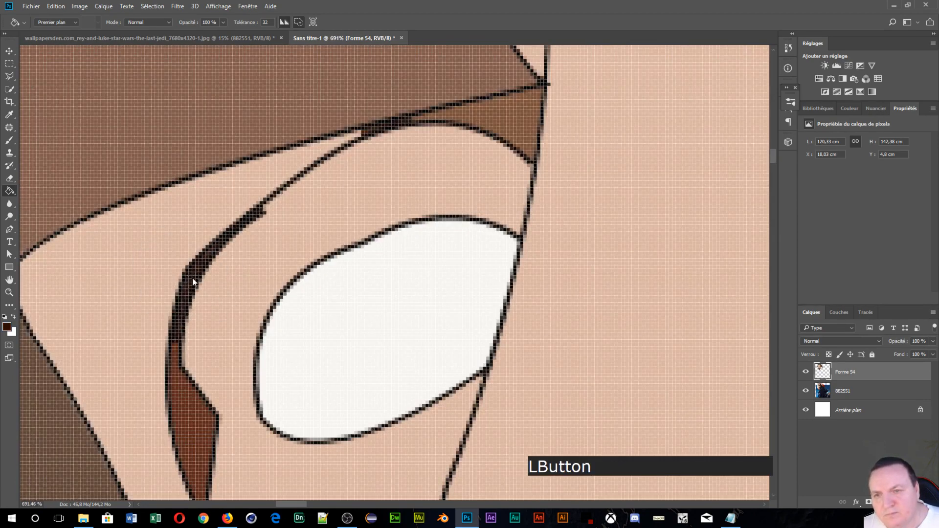
left_click(212, 263)
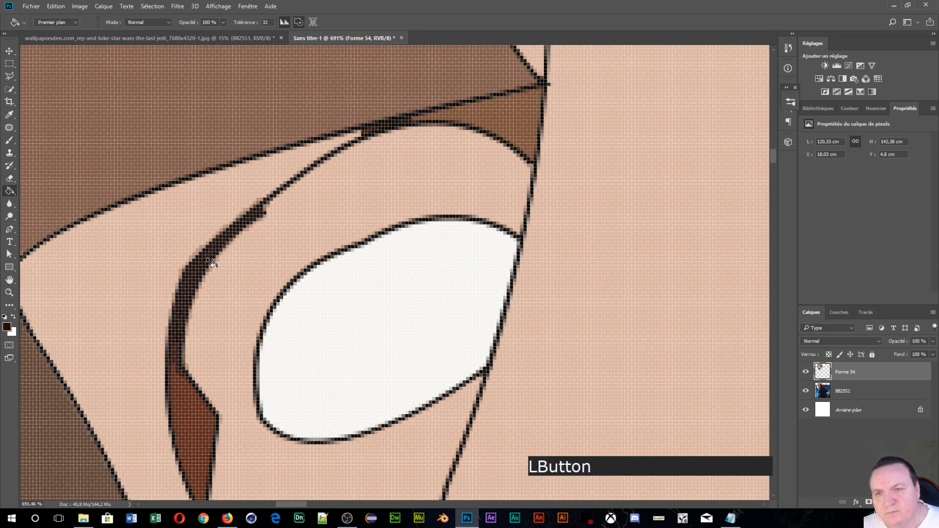
left_click(378, 128)
scroll(419, 131, "down", 1)
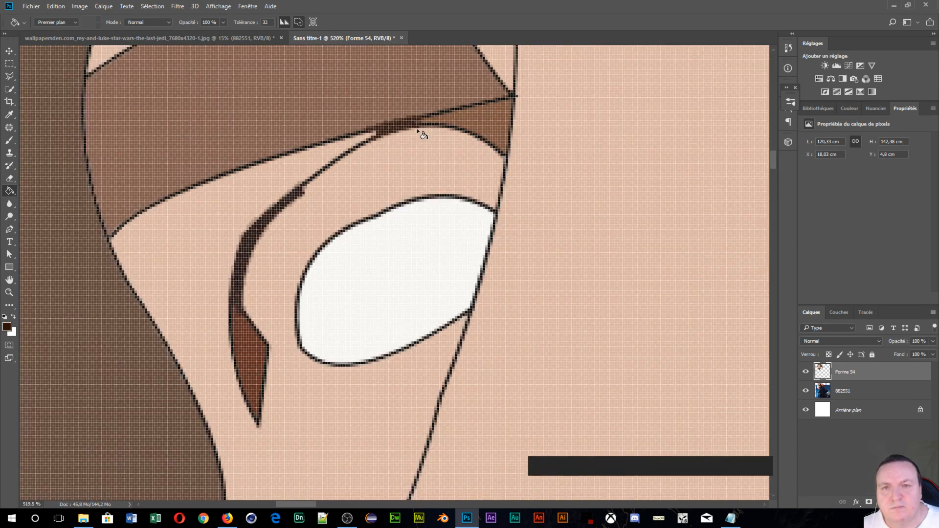
- Fill the mouth opening with dark brown and the lower lip with a muted reddish tone sampled from the photo
scroll(419, 130, "down", 10)
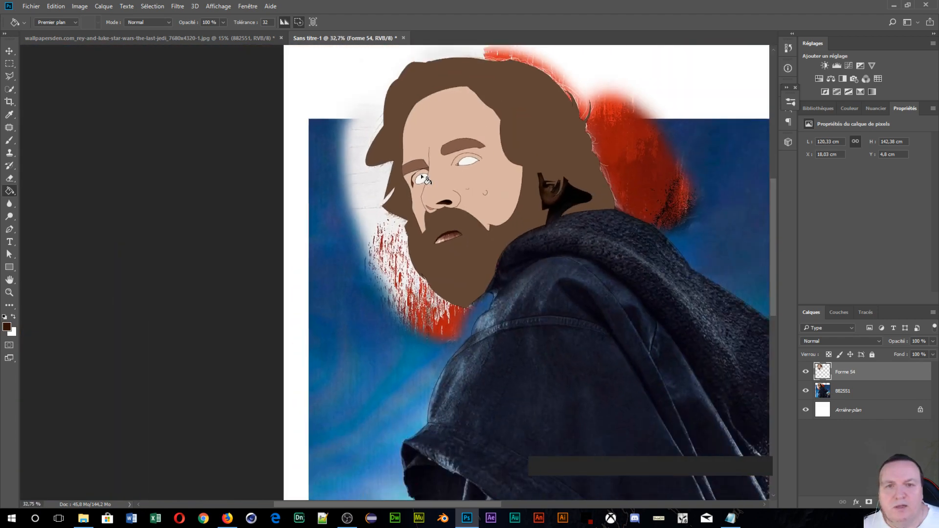
scroll(451, 240, "up", 8)
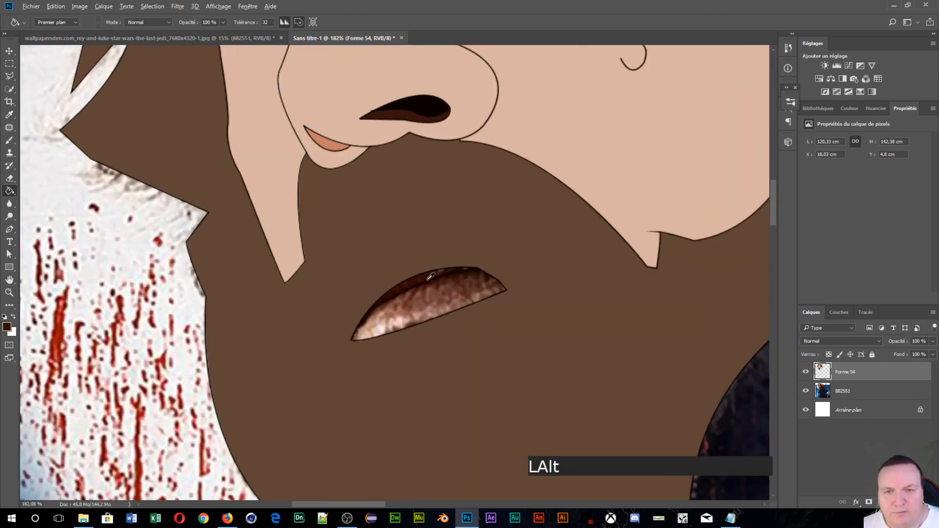
left_click(419, 277, "alt")
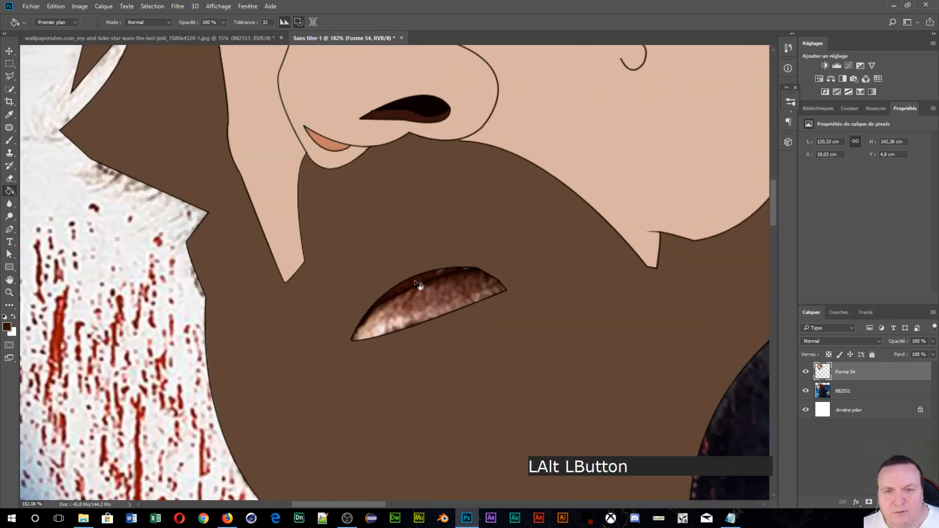
left_click(427, 306, "alt")
left_click(426, 307)
- Fill the ear with a dark brown sampled from the photo and its inner shadow shape with near-black
scroll(554, 316, "down", 5)
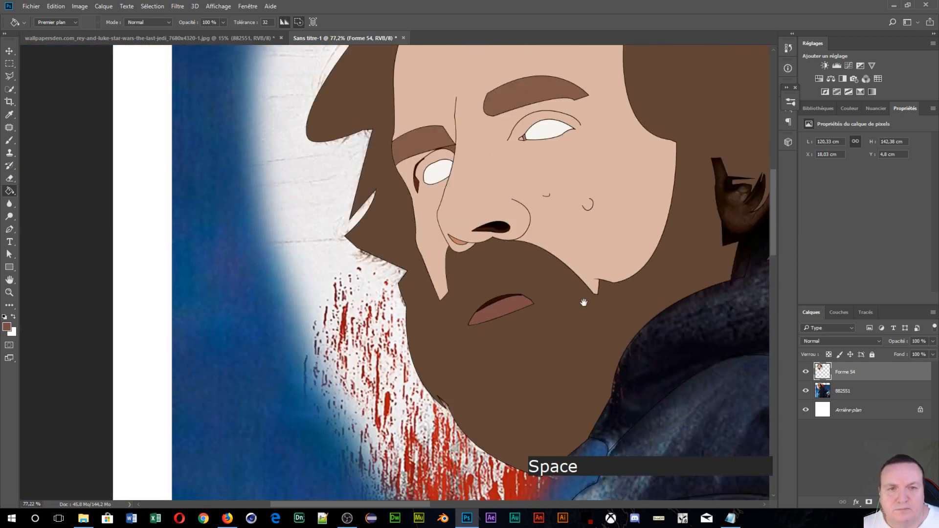
mouse_move(583, 300)
left_mouse_down()
mouse_move(230, 325)
mouse_move(267, 336)
left_mouse_up()
scroll(359, 275, "up", 3)
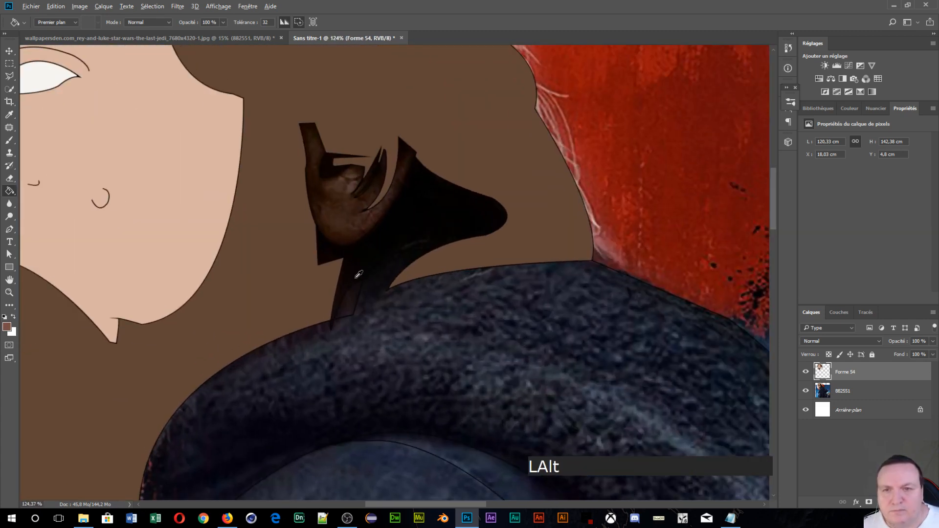
left_click(350, 213, "alt")
left_click(346, 215)
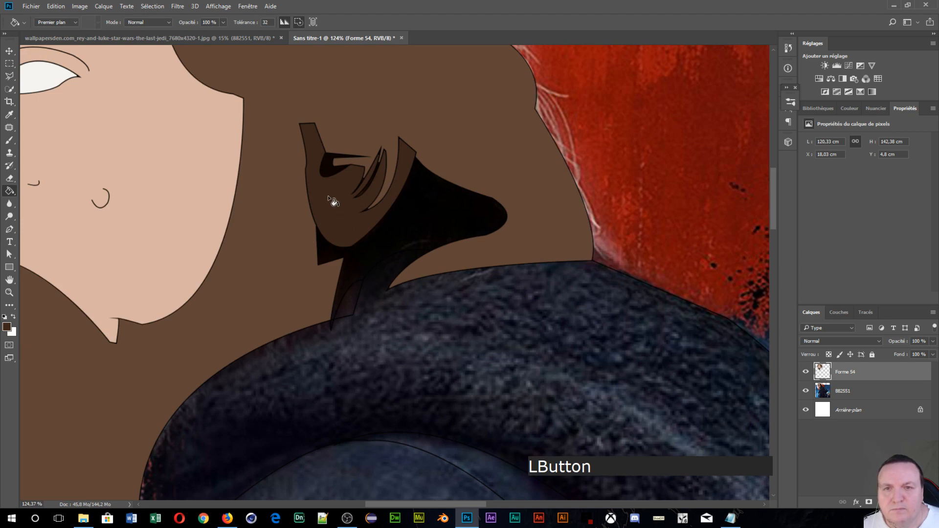
left_click(330, 157)
- Fill the shadow areas behind and below the ear with near-black and the neck strip with its sampled dark tone
left_click(361, 266, "alt")
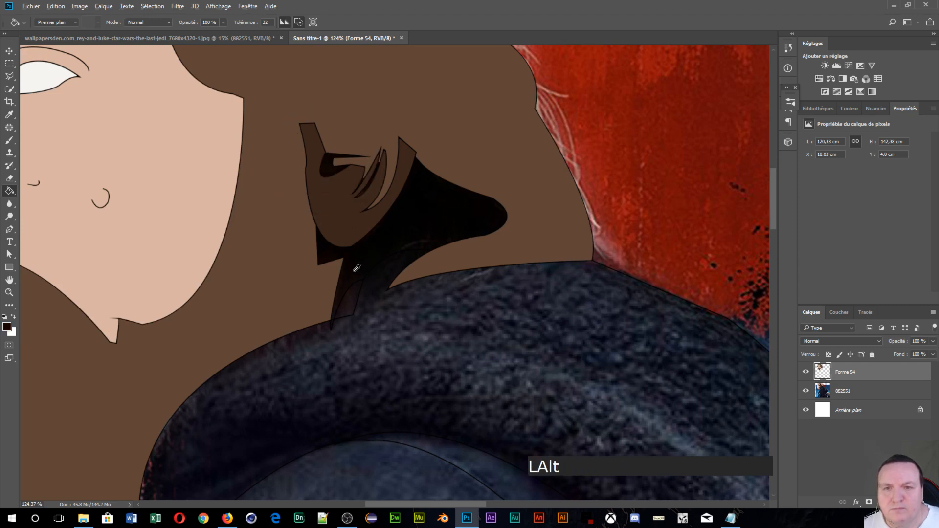
left_click(353, 271)
left_click(342, 296, "alt")
left_click(351, 303)
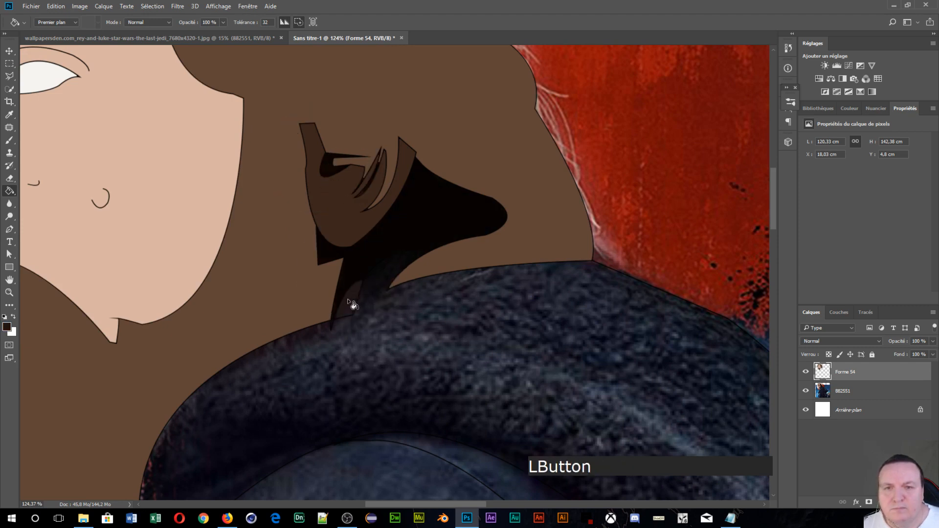
- Fill the hood and cloak area with a dark grey sampled from the hood's edge near the neck
left_click(379, 300, "alt")
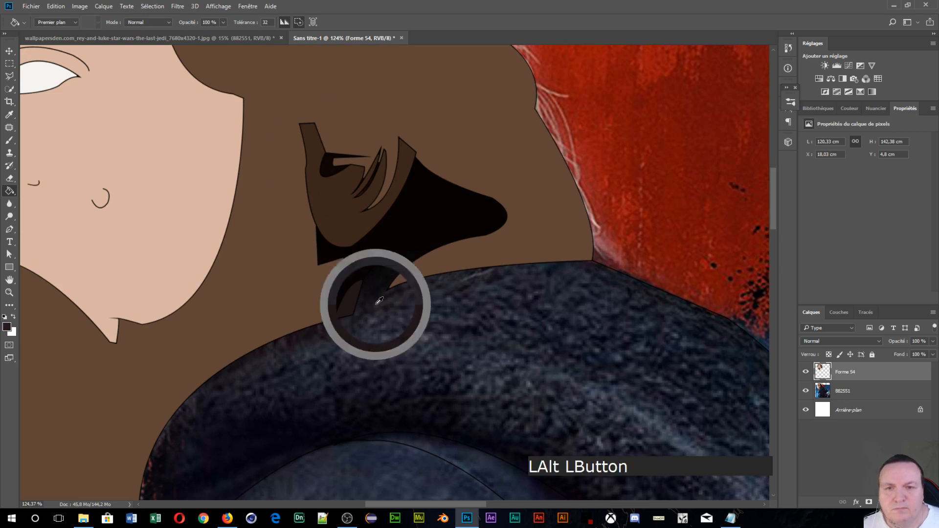
left_click(383, 311)
- Fill the upper cloak and its long edge strip with sampled slate blue and the shoulder's side fold with a darker navy
scroll(430, 295, "down", 5)
left_click_drag(433, 303, 367, 102)
left_click(371, 171, "alt")
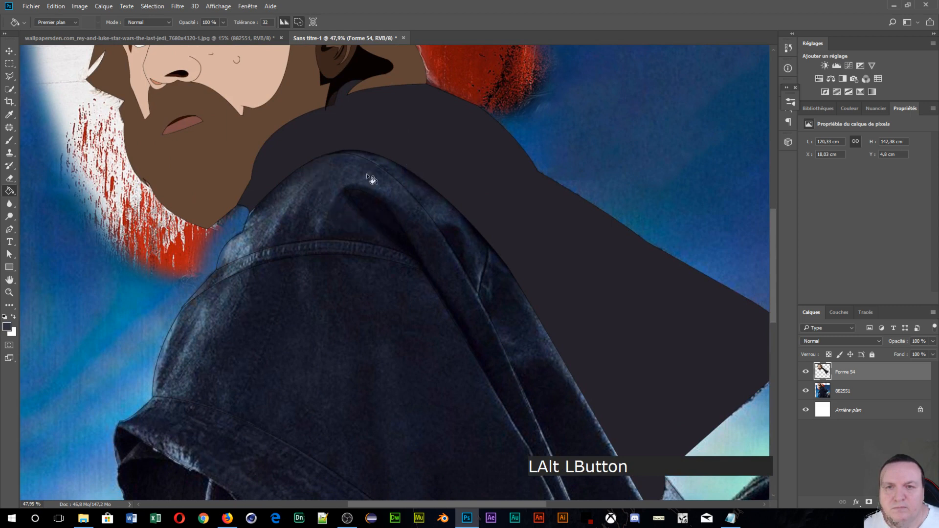
left_click(379, 199)
left_click(442, 223, "alt")
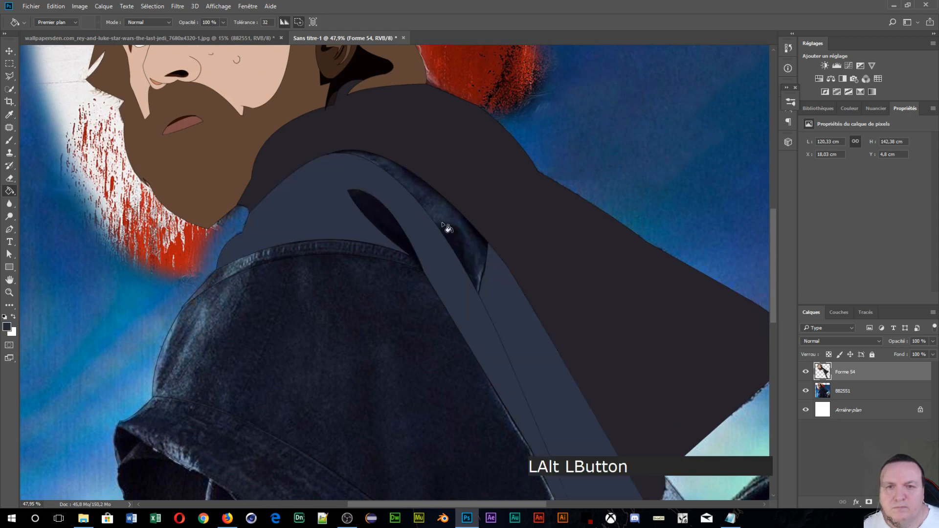
left_click(448, 224)
- Fill the large sleeve area with a very dark navy and the shoulder seam band with a dark slate sampled from the photo
left_click(377, 255, "alt")
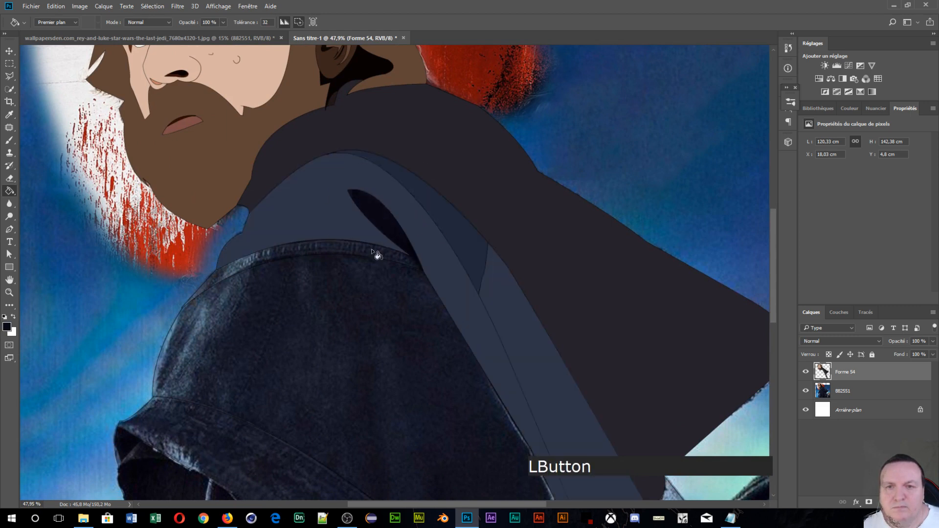
left_click(353, 301, "alt")
left_click(354, 332)
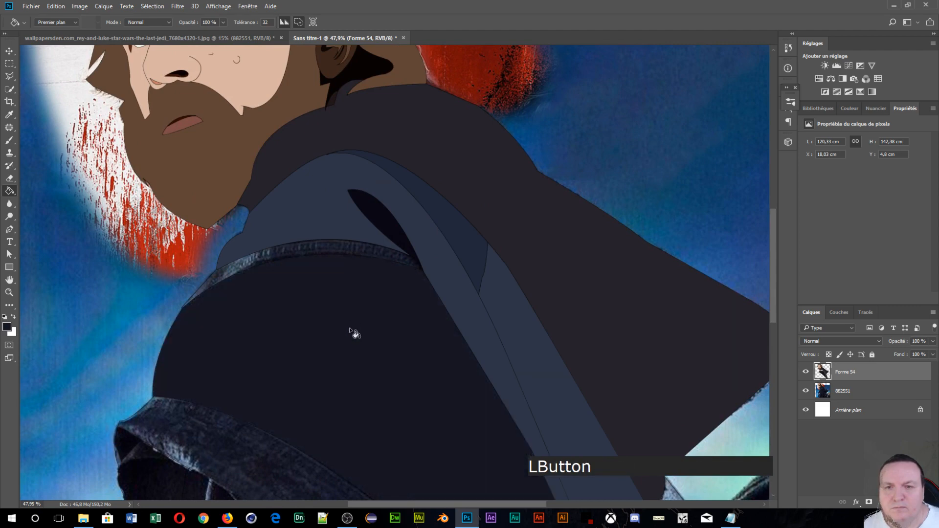
left_click(296, 247, "alt")
left_click(293, 254)
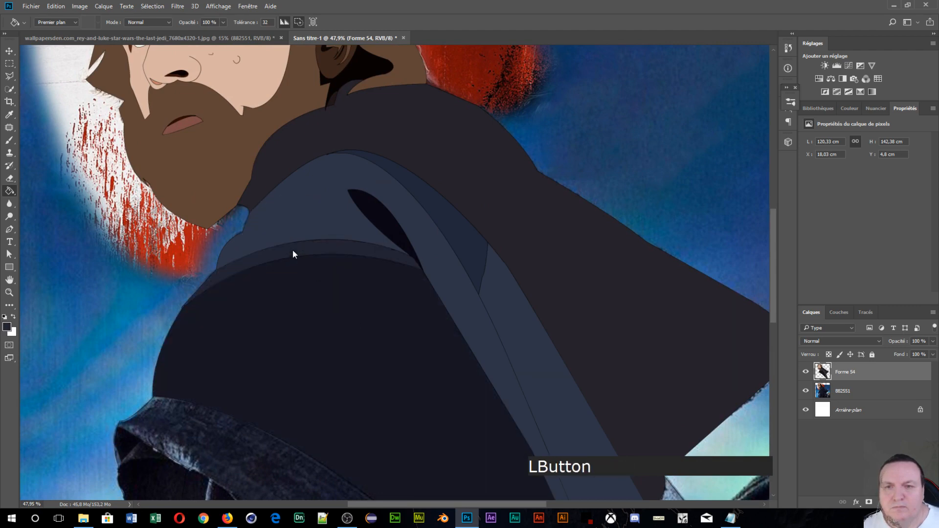
- Fill the sleeve's wide hem band with a dark slate sampled from its fabric
left_click_drag(358, 385, 340, 178)
left_click(281, 271, "alt")
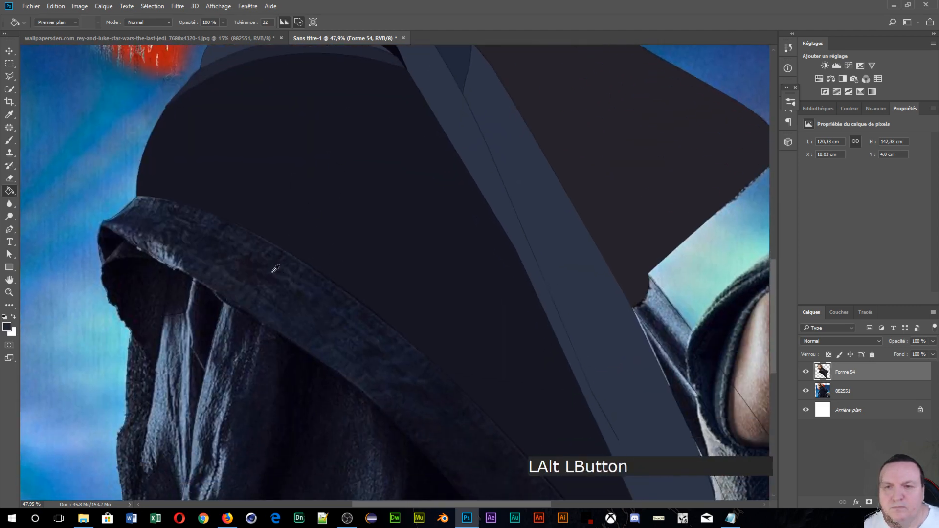
left_click(275, 319)
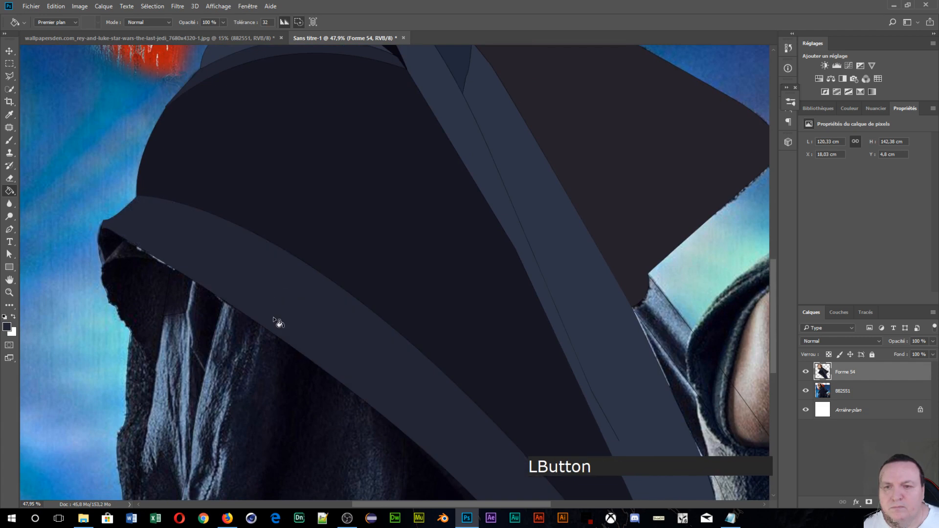
- Fill the lining sliver under the sleeve hem with muted blue and the dark sleeve opening below it with near-black
left_click(106, 243, "alt")
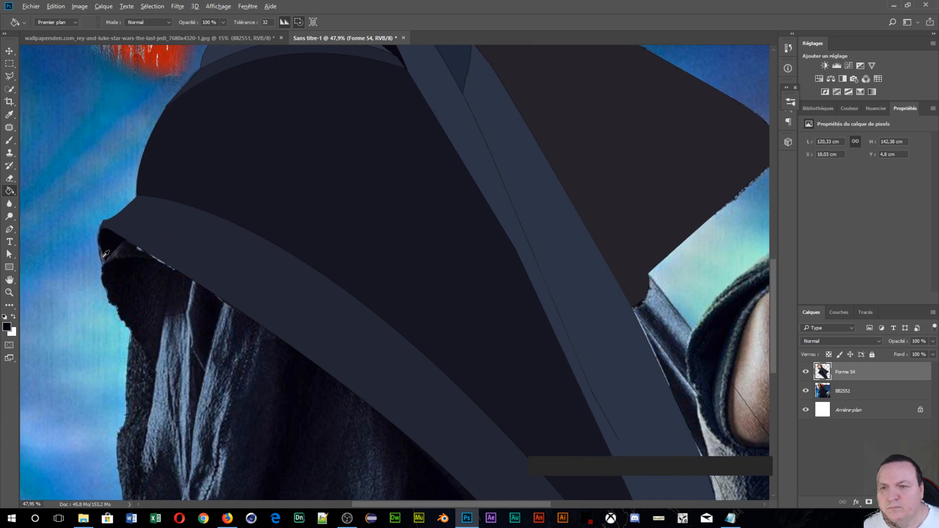
left_click(103, 256, "alt")
left_click(102, 258)
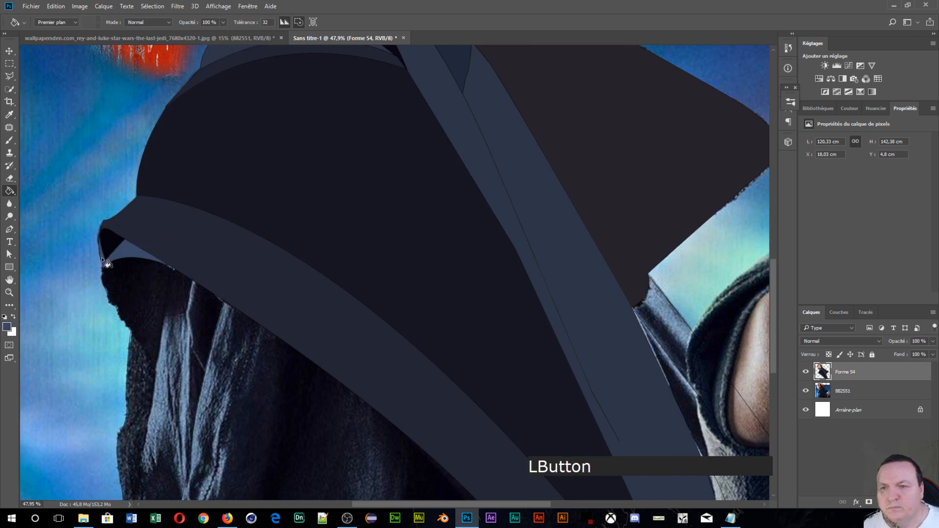
left_click(134, 280, "alt")
left_click(136, 301)
- Fill the small shadow patch beside the sleeve opening with its sampled dark tone and the hanging cloth strip below with grey-blue
left_click(179, 297, "alt")
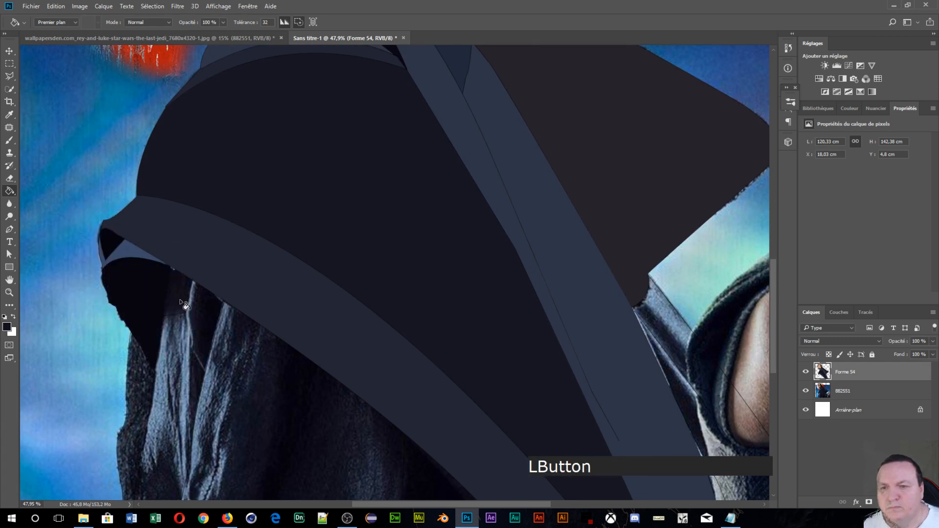
left_click(182, 306)
left_click(184, 363, "alt")
left_click(185, 366)
- Fill the inner robe folds beneath the sleeve hem with very dark navy and near-black tones sampled from the photo
left_click(213, 318, "alt")
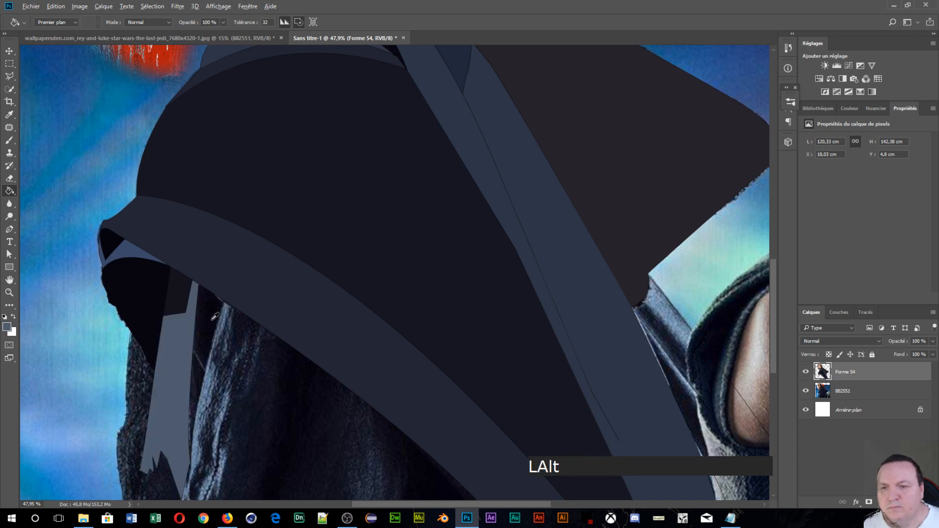
left_click(210, 325)
left_click(235, 352, "alt")
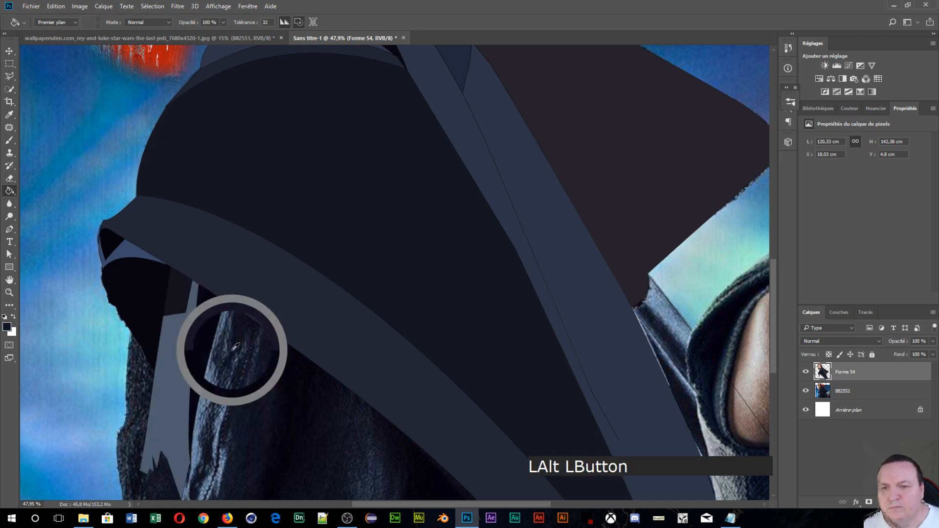
left_click(238, 358)
scroll(280, 359, "down", 5)
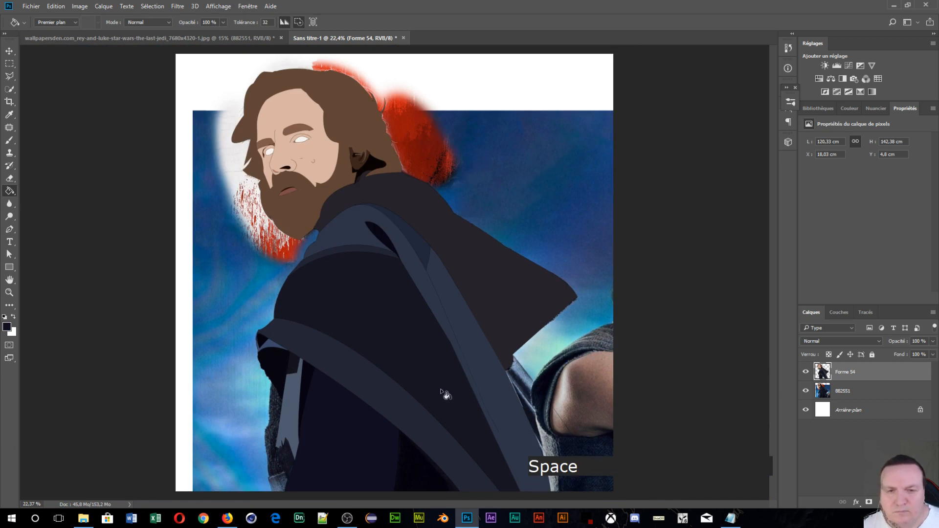
left_click(420, 471, "alt")
left_click(338, 468)
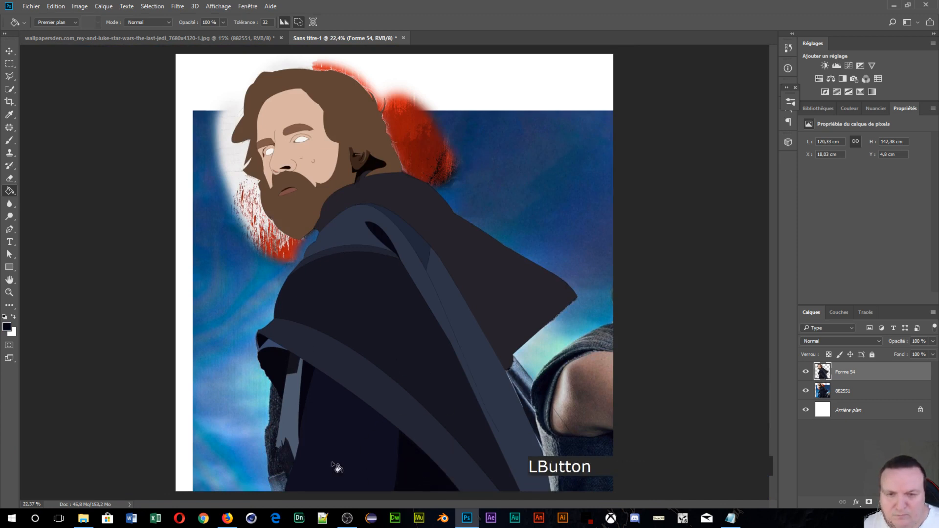
- Fill the dark outer fold beside the grey-blue strip and the small cloth patch at its base with their sampled colours
left_click(288, 447, "alt")
left_click(283, 463)
left_click(281, 477, "alt")
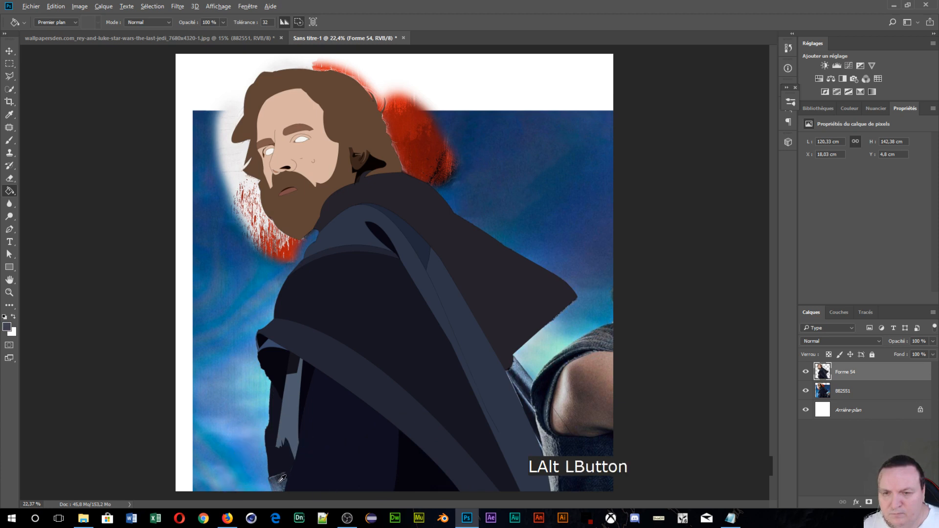
left_click(282, 481)
- Fill the strips behind the cloak edge with sampled light blue and dark navy, and the thin sliver between them with pale grey
left_click(528, 374, "alt")
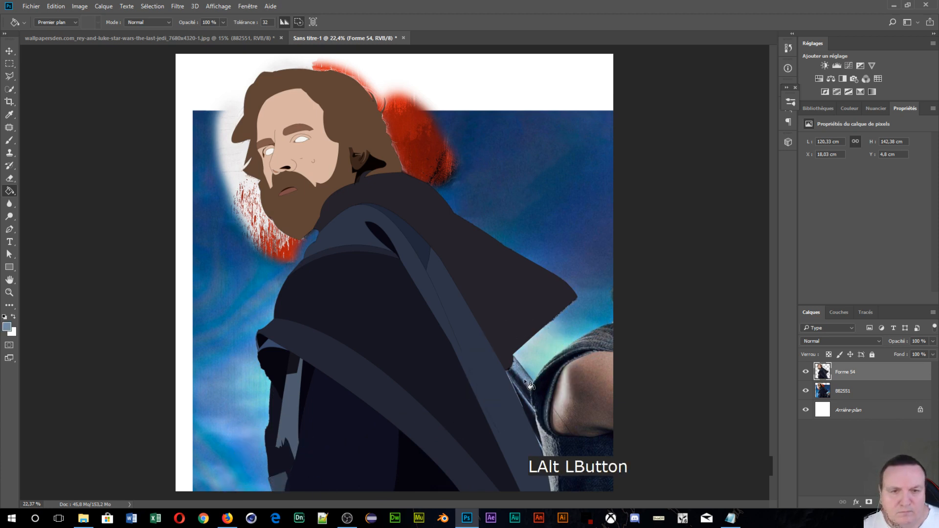
left_click(531, 389)
left_click(534, 409, "alt")
left_click(532, 423)
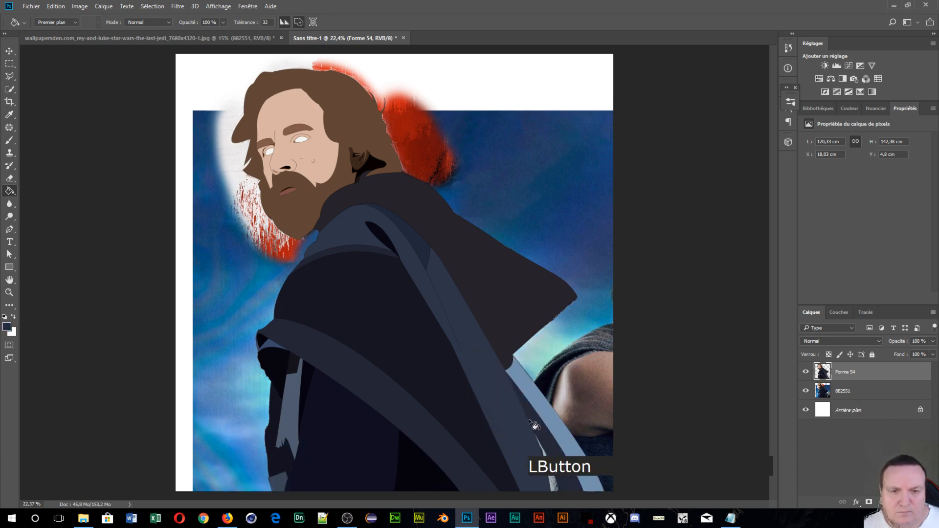
left_click(556, 482, "alt")
left_click(554, 492)
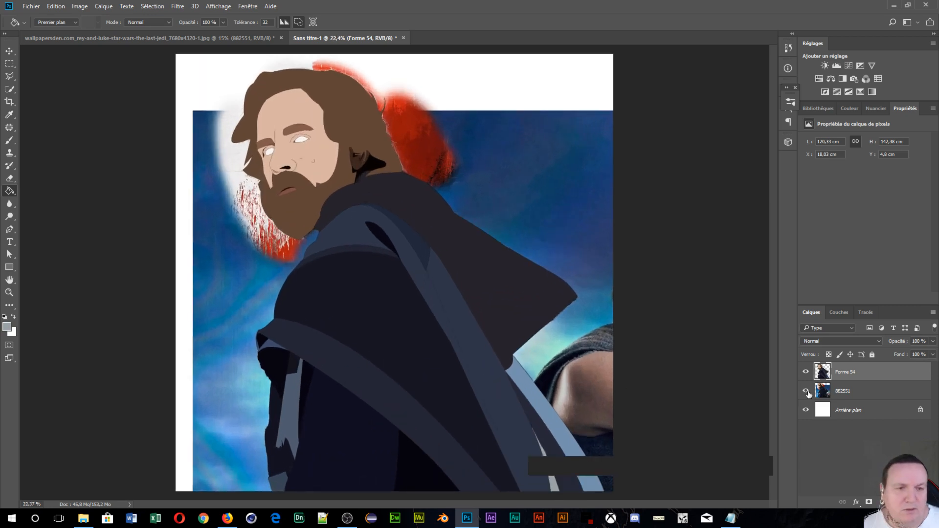
- Toggle the 882551 photo layer's visibility to inspect the flat colours and check the area around the ear for unfilled gaps
left_click(806, 391)
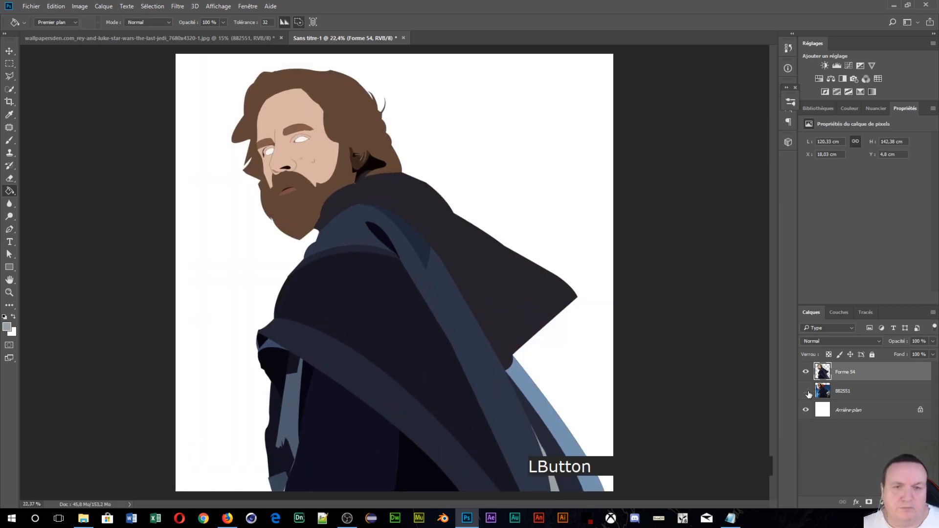
left_click(807, 392)
left_click(808, 392)
left_click(808, 392)
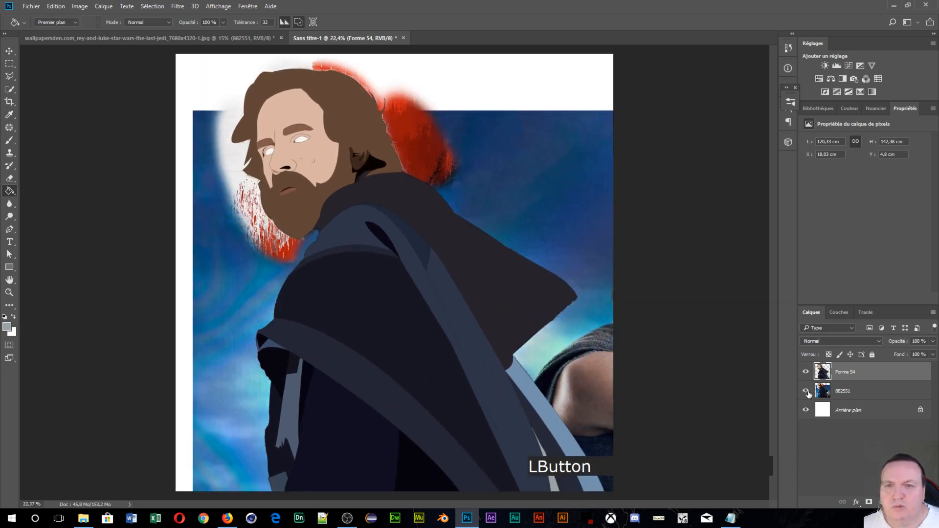
left_click(807, 392)
left_click(808, 392)
left_click(807, 392)
left_click(808, 392)
left_click(808, 393)
scroll(332, 196, "up", 8)
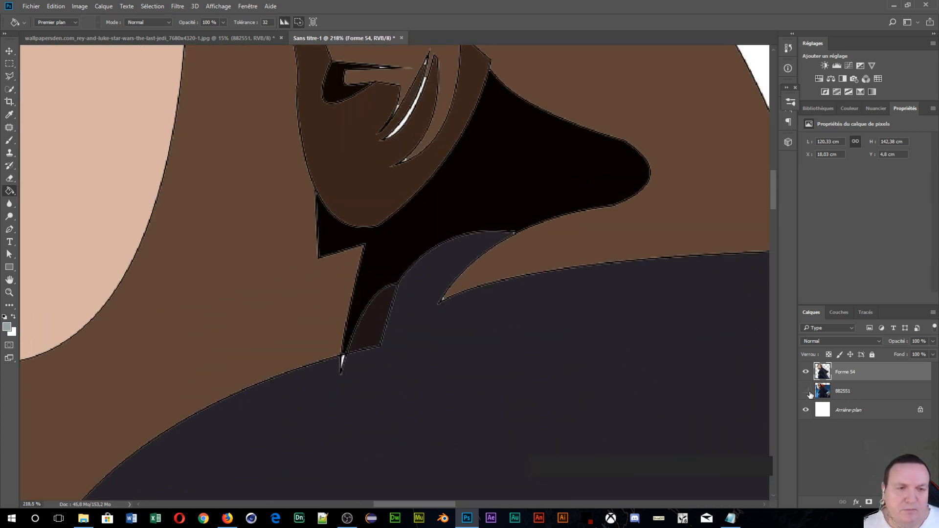
left_click(808, 392)
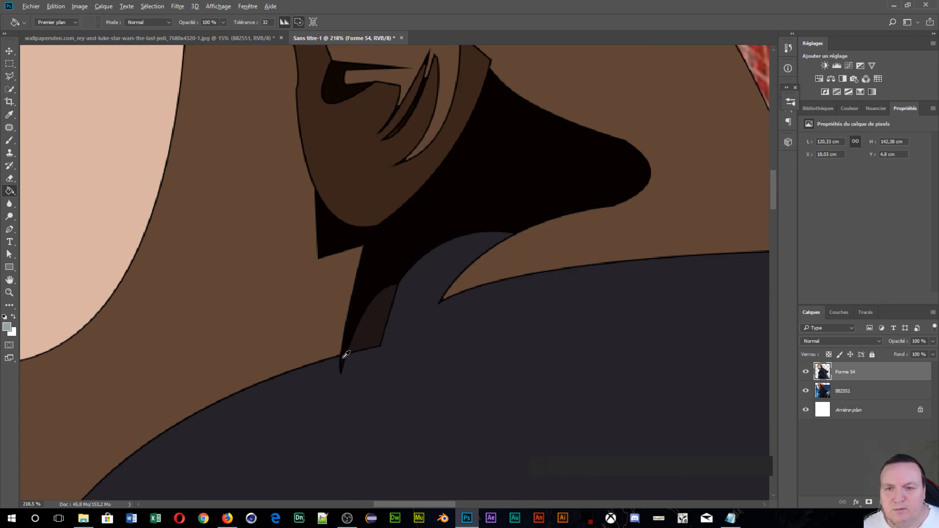
- Fill the pointed tip of the neck shadow with the dark tone sampled beside it, without recolouring the surrounding shadow
left_click(344, 357, "alt")
left_click(341, 367)
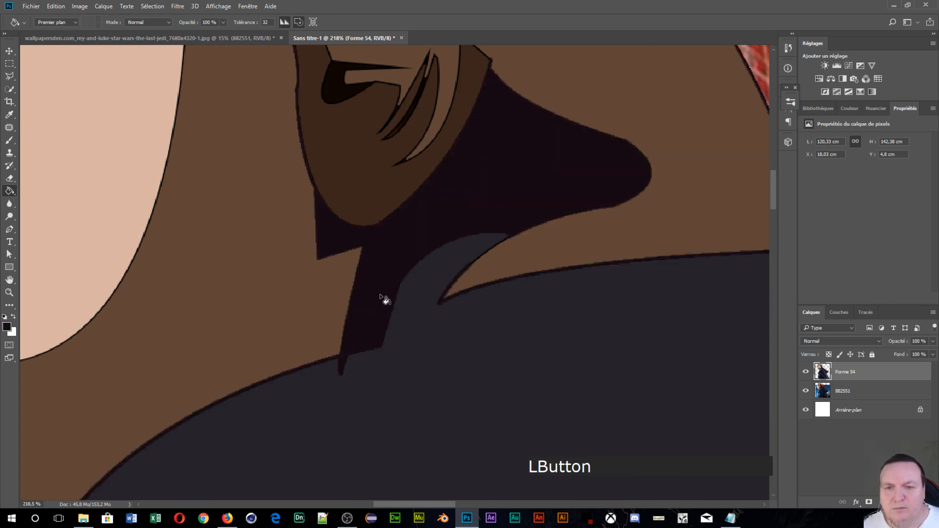
key("ctrl+alt+z")
scroll(361, 377, "up", 5)
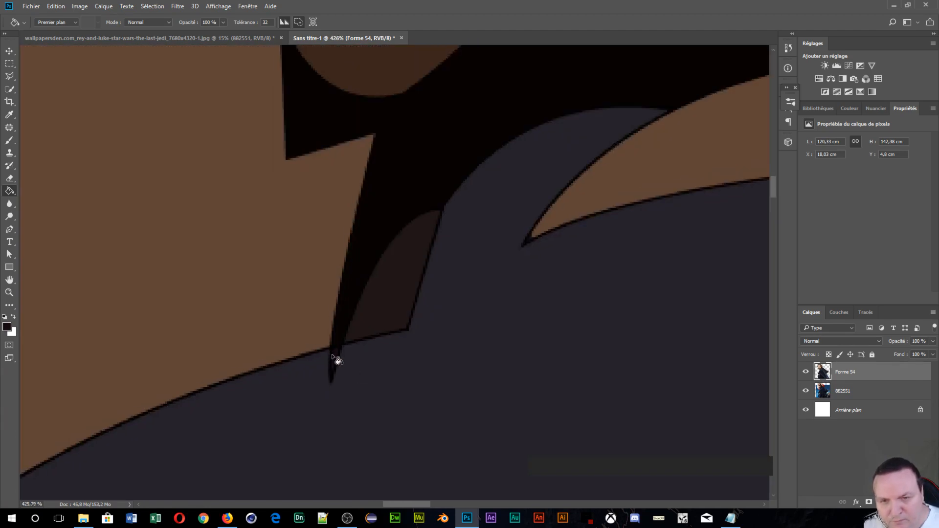
left_click(334, 357)
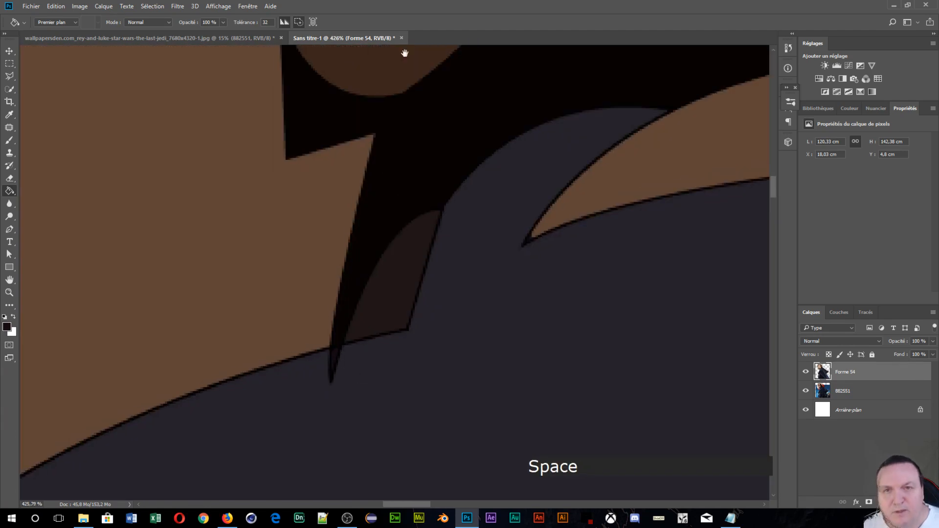
- Sample the near-black brown of the ear's inner crease and check the crease for gaps with the 882551 layer hidden and shown
left_click_drag(405, 53, 387, 374)
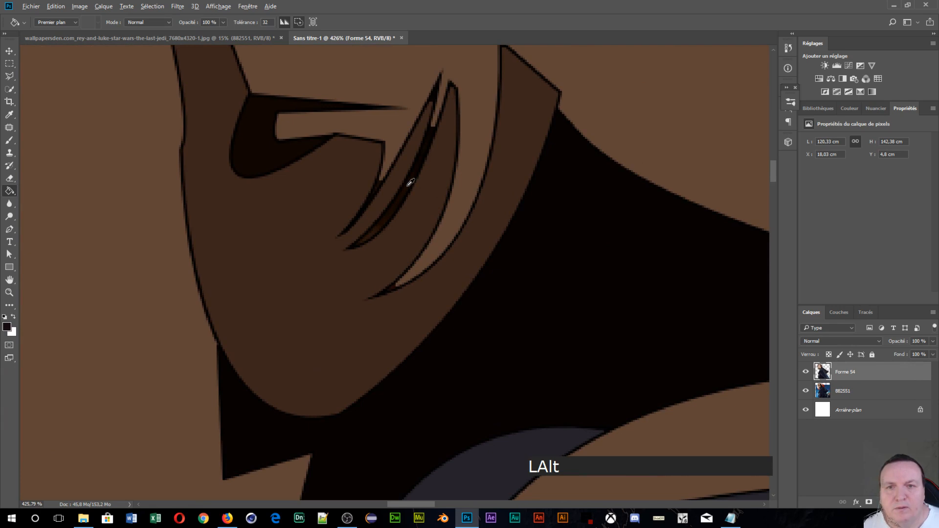
left_click(411, 185, "alt")
scroll(406, 158, "down", 2)
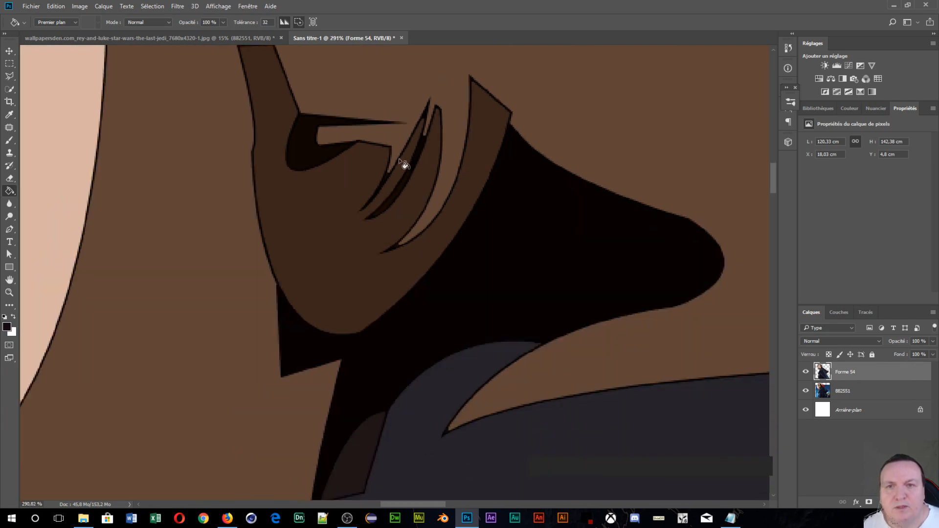
scroll(405, 165, "down", 1)
left_click(807, 392)
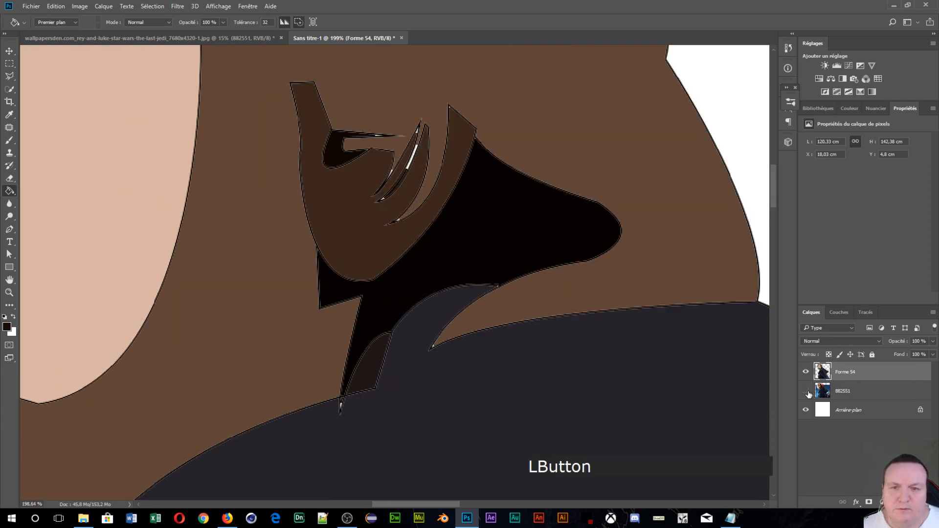
left_click(807, 393)
left_click(808, 393)
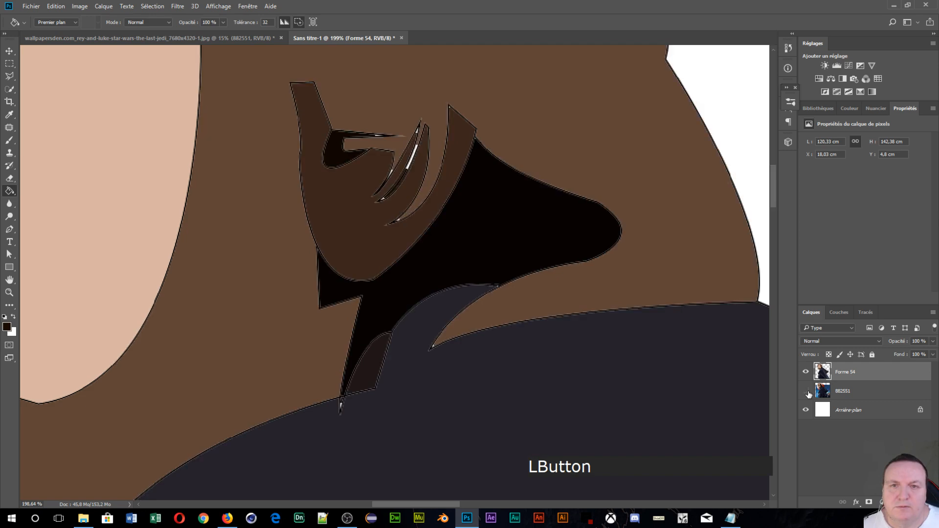
left_click(808, 393)
scroll(411, 147, "up", 3)
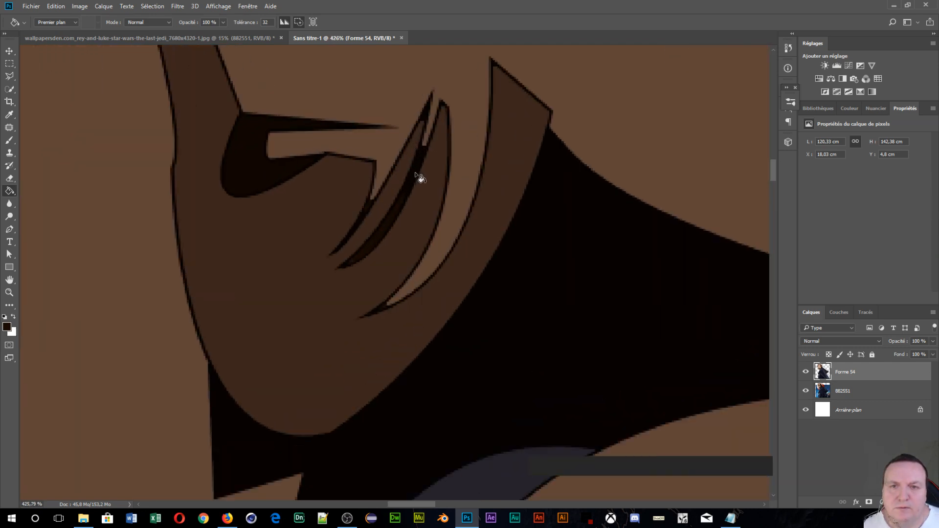
- Try to fill the narrow inner crease of the ear with the sampled near-black brown
left_click(415, 175)
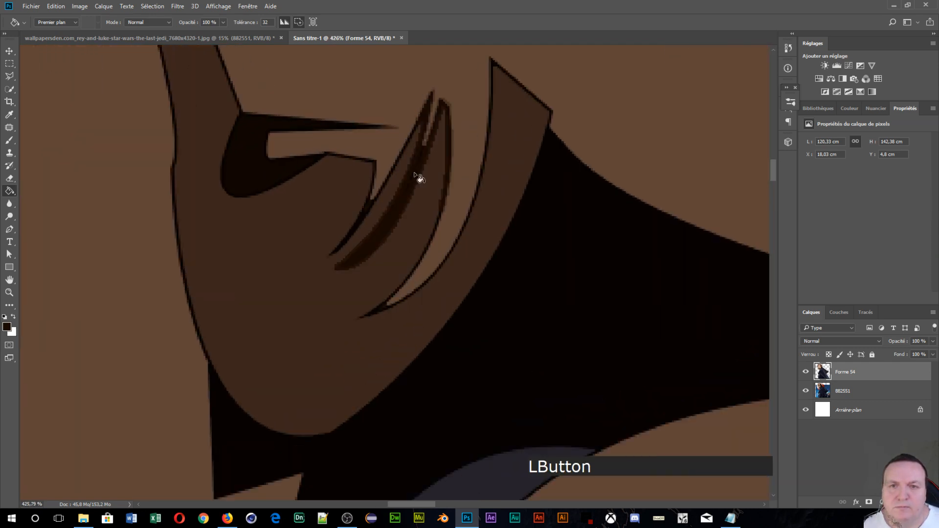
key("ctrl+alt+z")
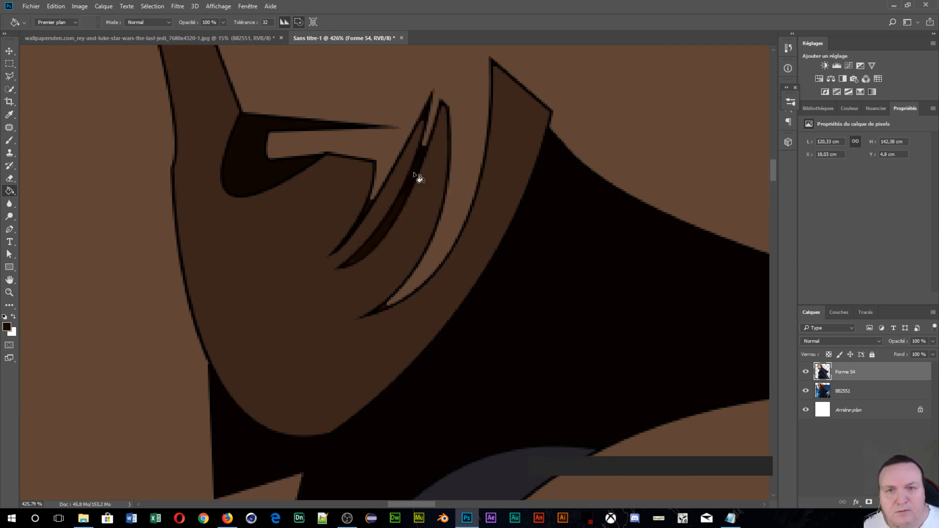
left_click(415, 175)
key("ctrl+alt+z")
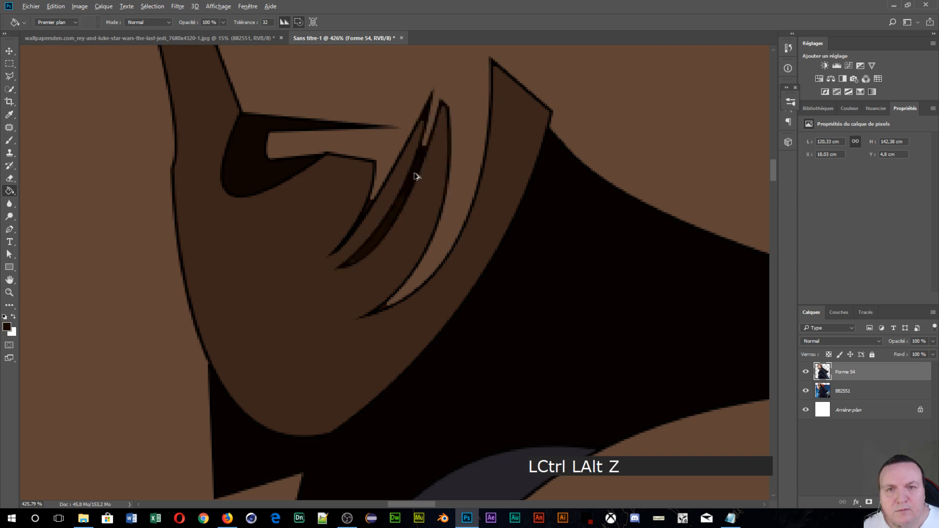
- Fill the upper part of the ear's inner crease with the sampled near-black brown
left_click(415, 172)
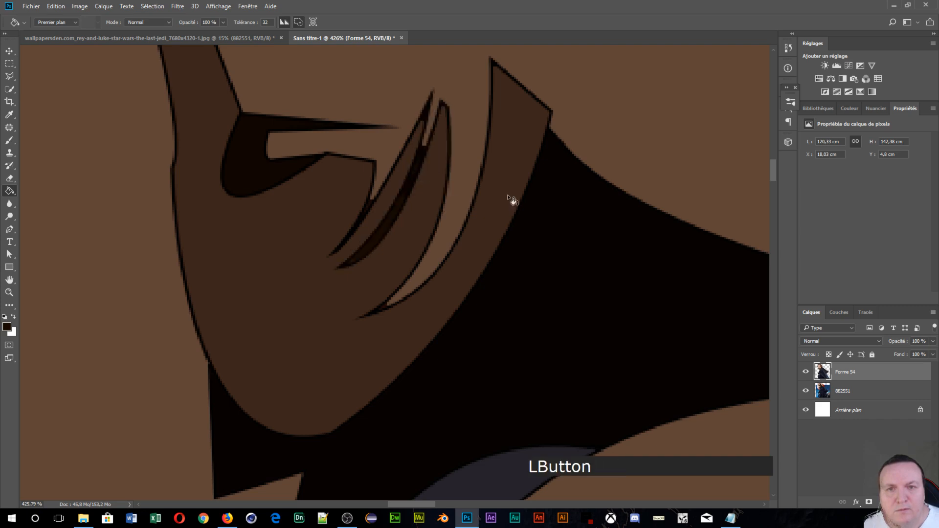
scroll(487, 231, "down", 5)
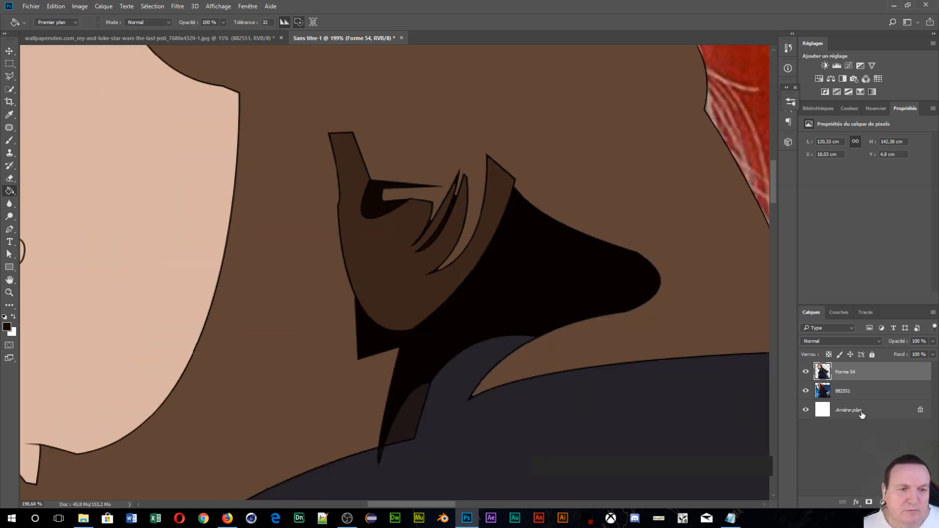
- Load the Forme 54 silhouette as a selection and copy that area of the 882551 photo onto a new layer
scroll(649, 304, "down", 10)
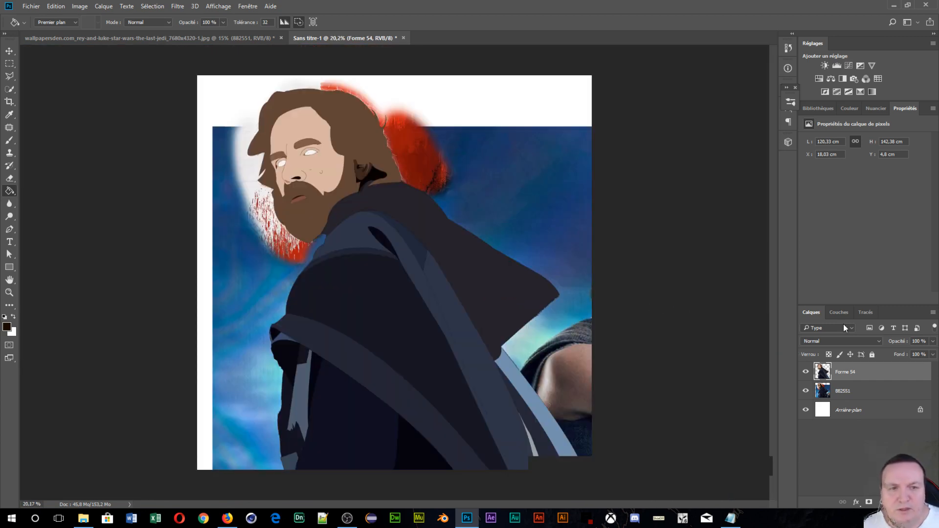
left_click(822, 376, "ctrl")
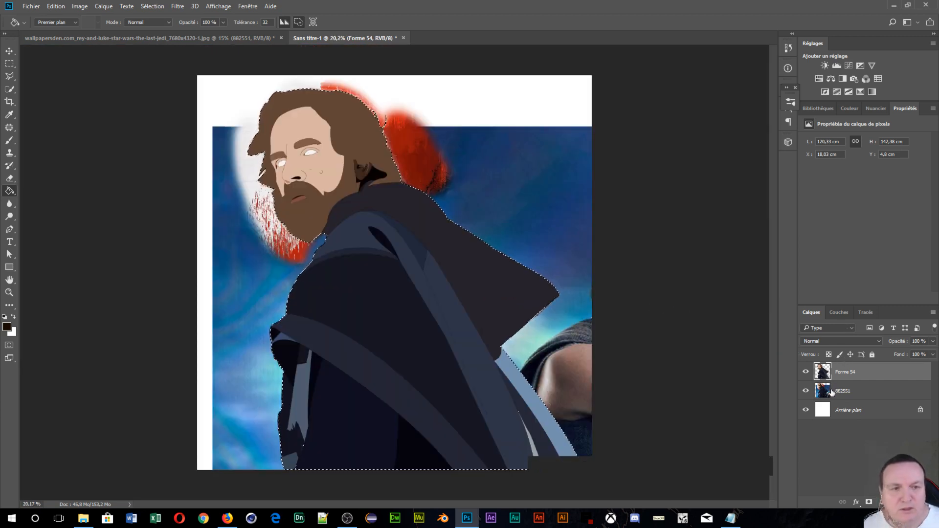
left_click(828, 395)
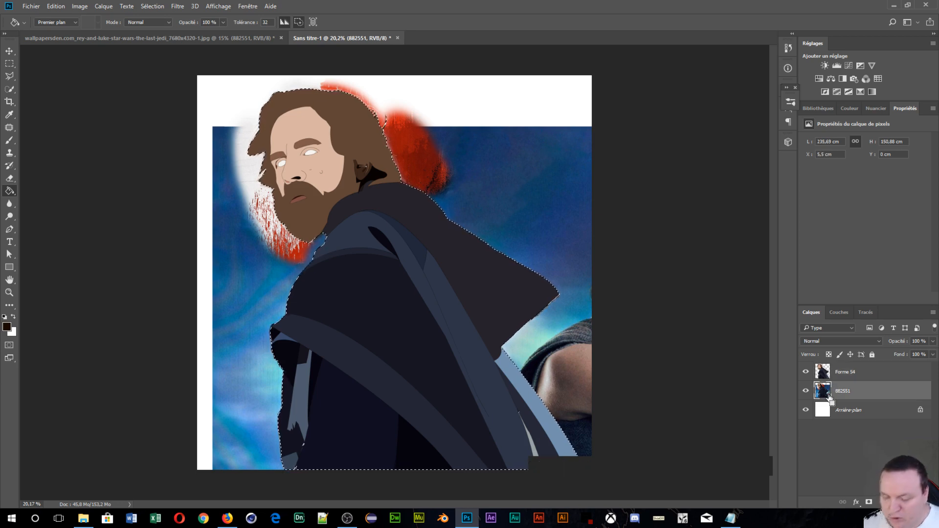
key("ctrl+j")
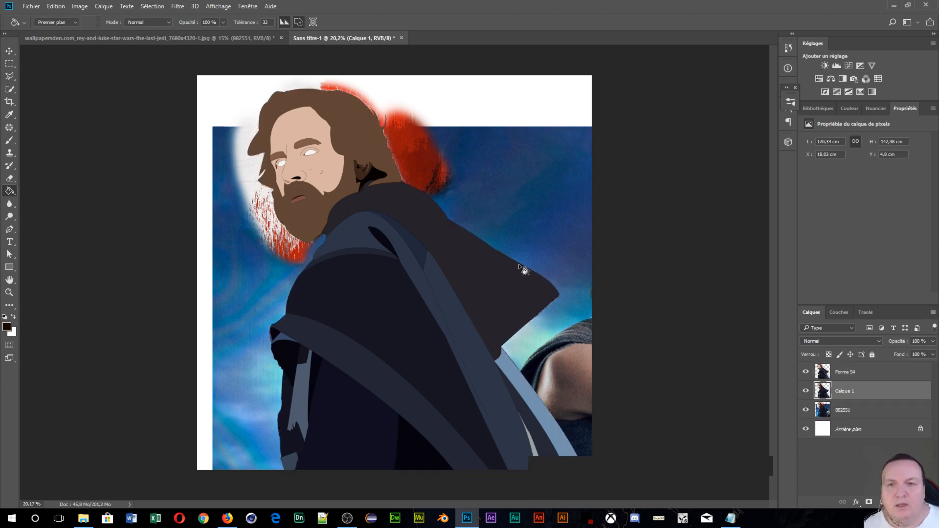
- Hide the Forme 54 layer and add an empty layer above it
scroll(356, 179, "up", 3)
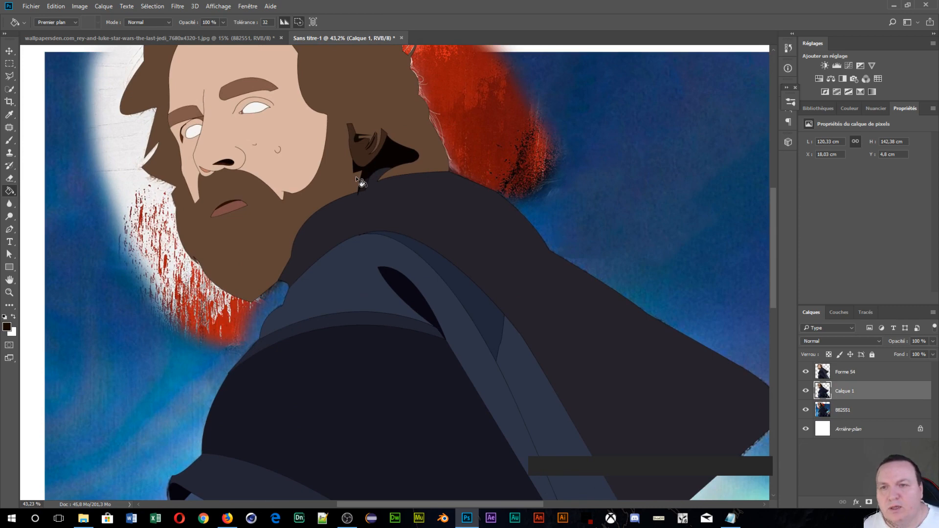
left_click(861, 373)
left_click(806, 372)
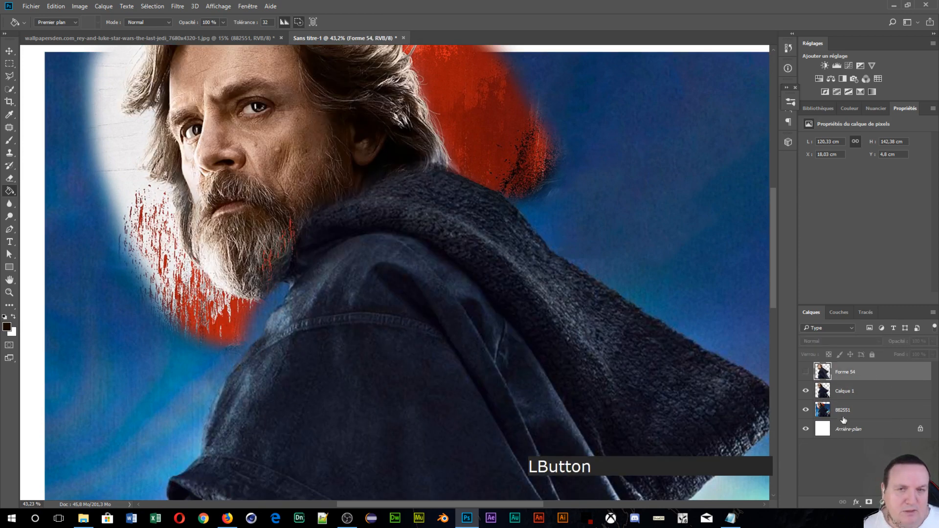
left_click(883, 502)
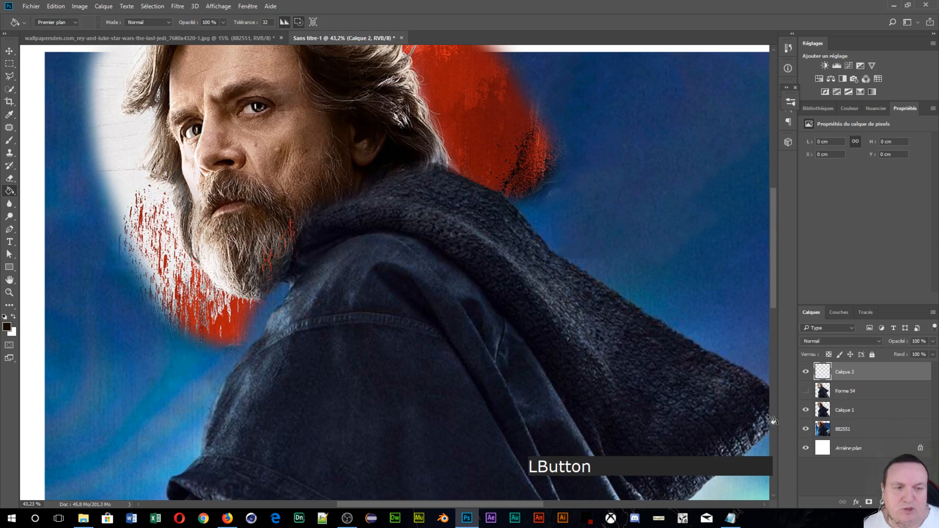
- Paint a flat disc over the iris of the right-hand eye with a 73 px brush in dark brown sampled from the iris
scroll(76, 93, "up", 6)
key("space")
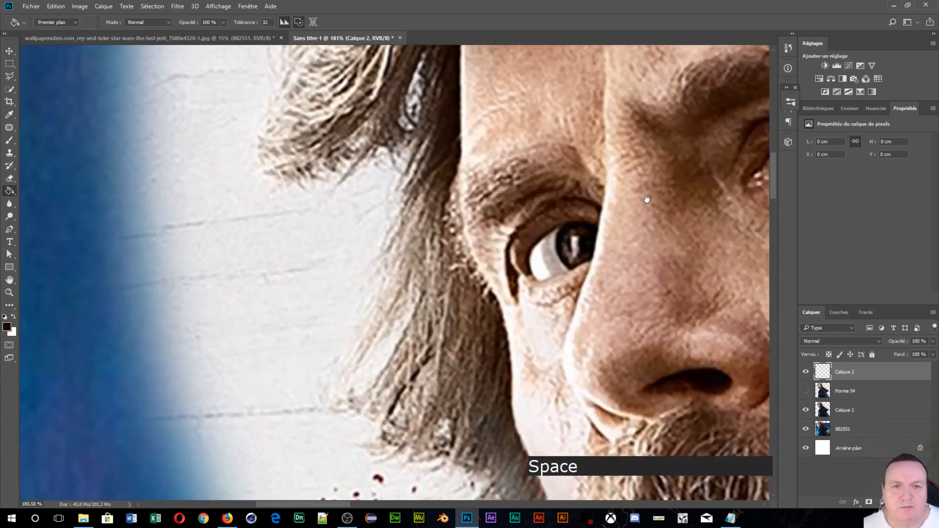
left_click_drag(685, 147, 308, 245)
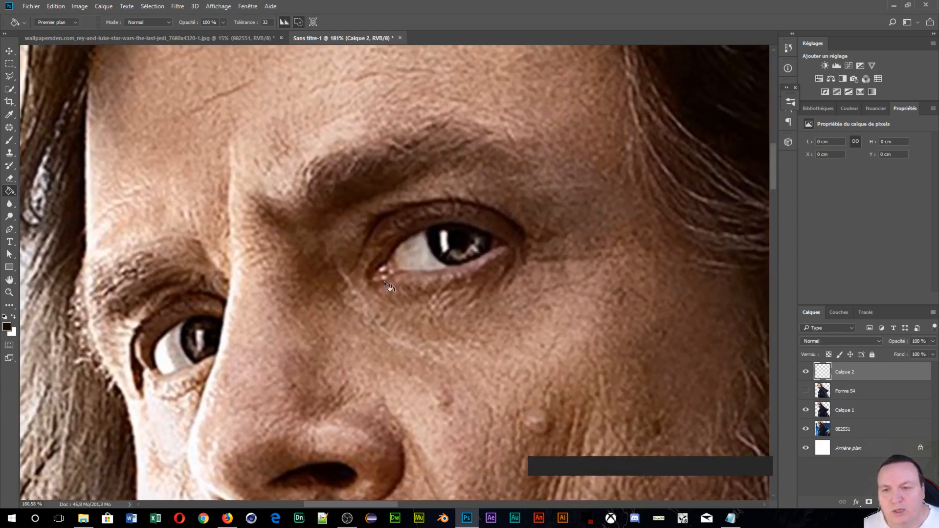
scroll(431, 315, "up", 3)
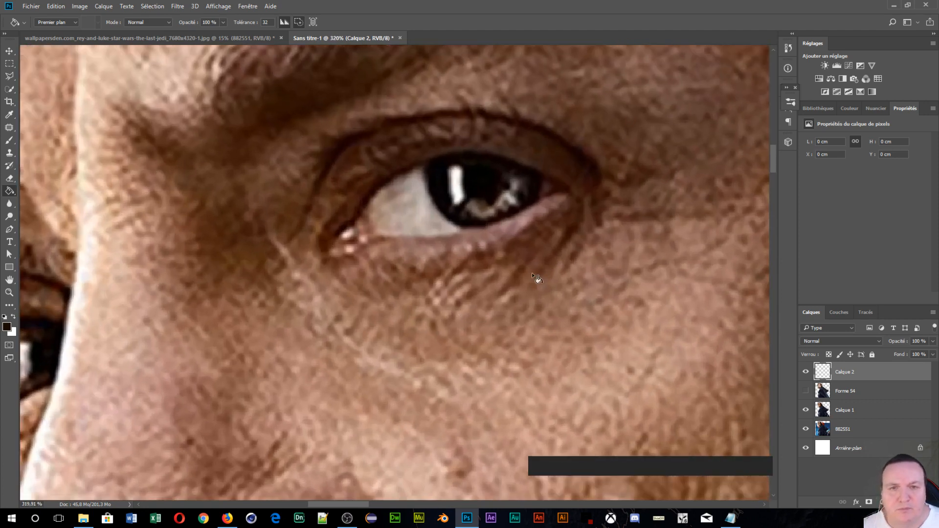
key("space")
left_click_drag(537, 272, 513, 306)
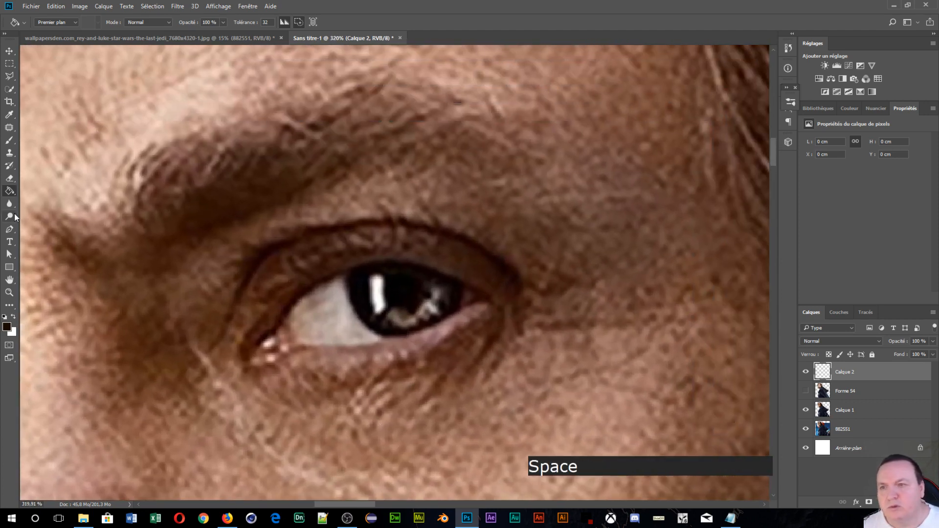
left_click(8, 144)
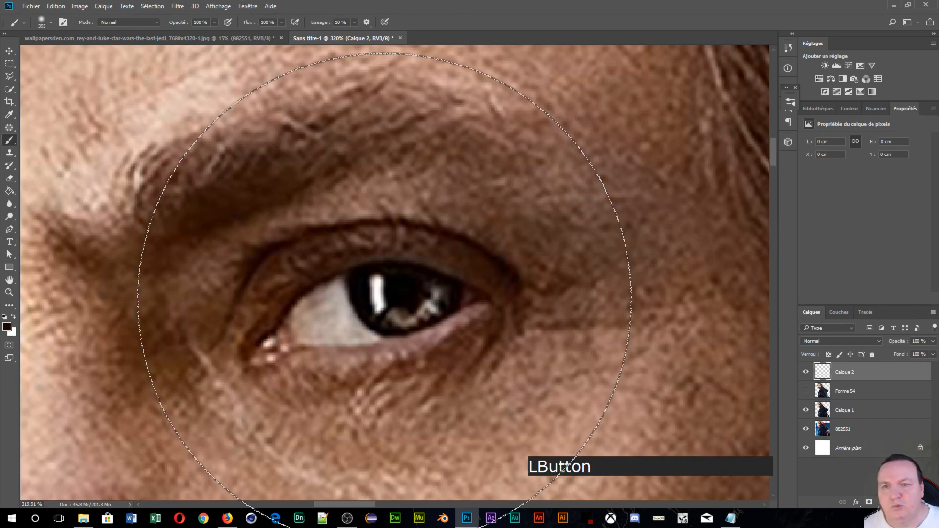
mouse_move(399, 251)
left_mouse_down()
mouse_move(184, 235)
mouse_move(189, 224)
mouse_move(203, 401)
mouse_move(133, 374)
mouse_move(157, 379)
left_mouse_up()
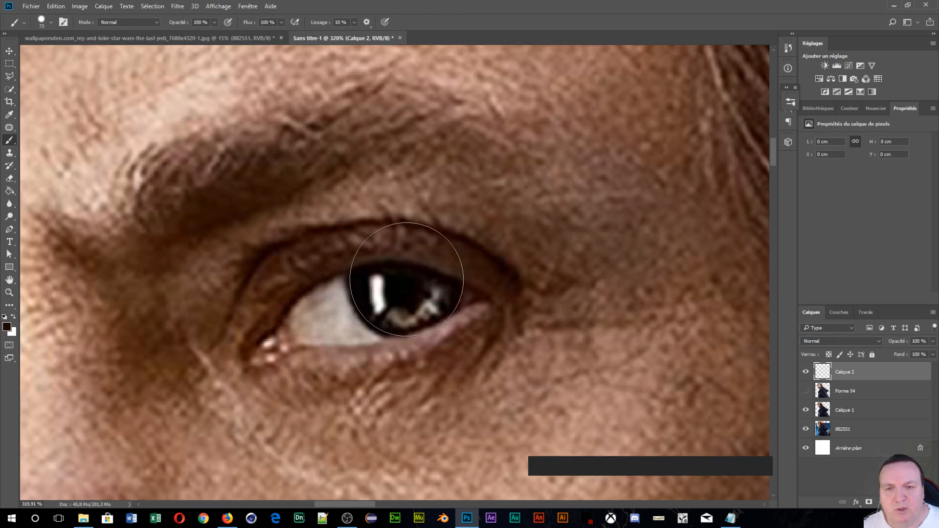
key("alt")
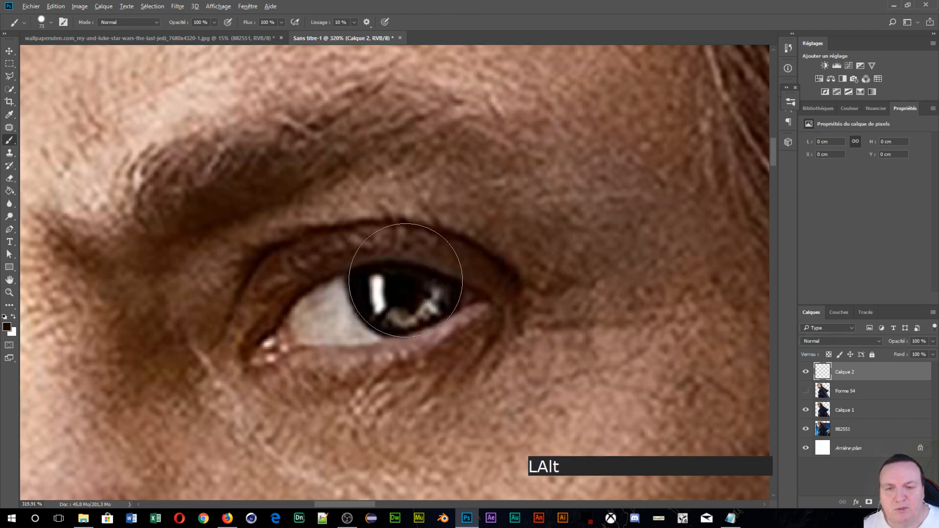
left_click(408, 311, "alt")
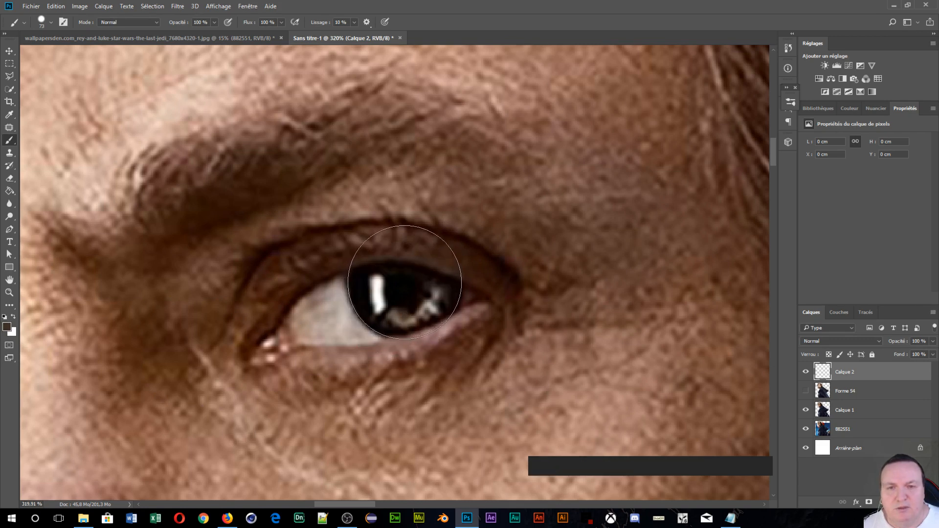
left_click(405, 282)
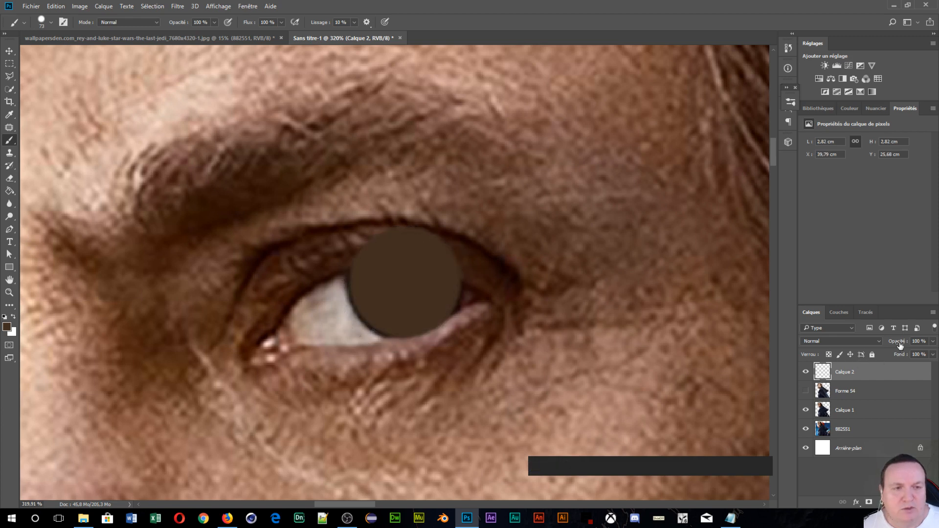
- Lower the Calque 2 layer's opacity to 0 % and shrink the brush to about 10 px for the iris details
left_click_drag(900, 346, 826, 338)
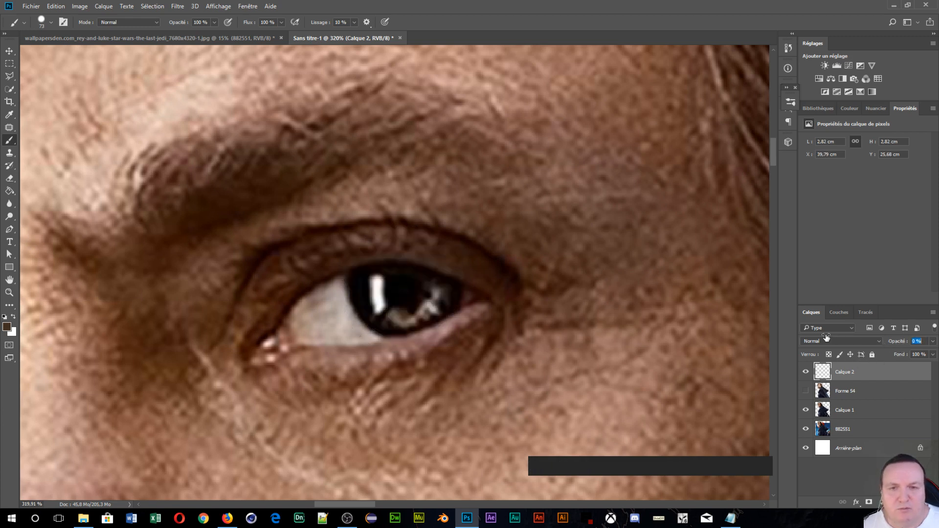
right_click(413, 281, "alt")
mouse_move(412, 280)
left_mouse_down()
mouse_move(364, 280)
mouse_move(350, 134)
left_mouse_up()
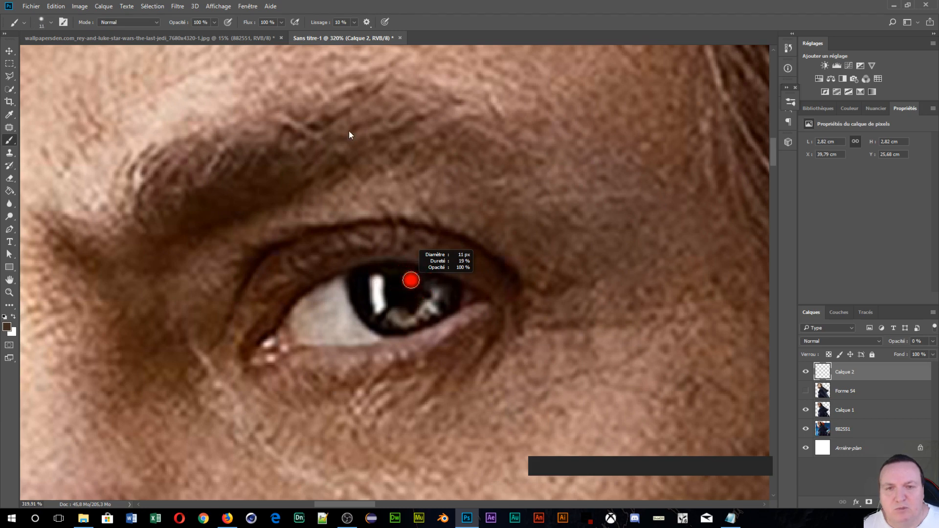
left_click_drag(347, 74, 344, 110)
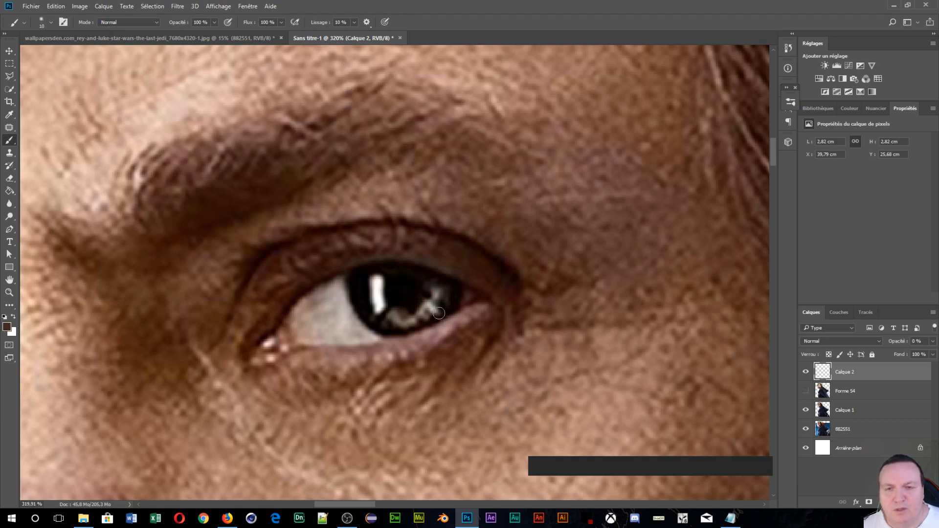
scroll(439, 313, "up", 2)
scroll(435, 308, "down", 2)
scroll(427, 299, "up", 2)
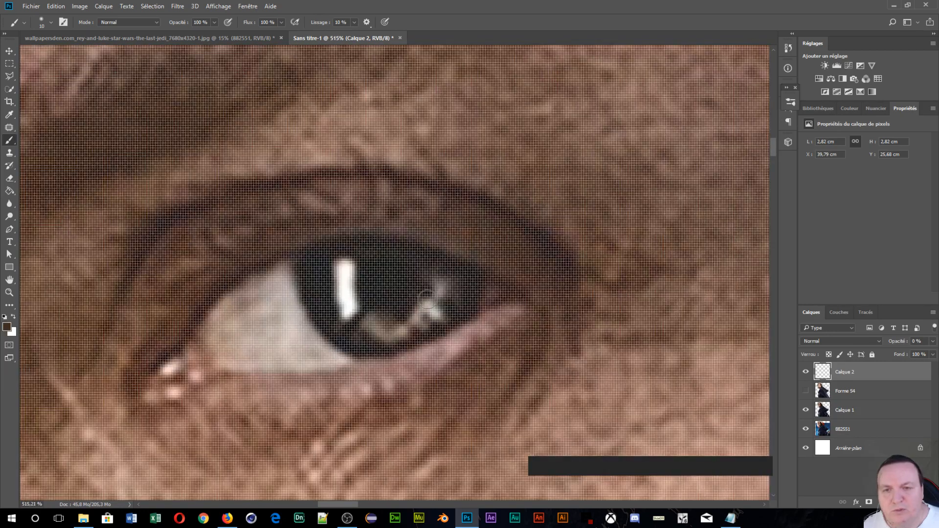
scroll(427, 299, "down", 1)
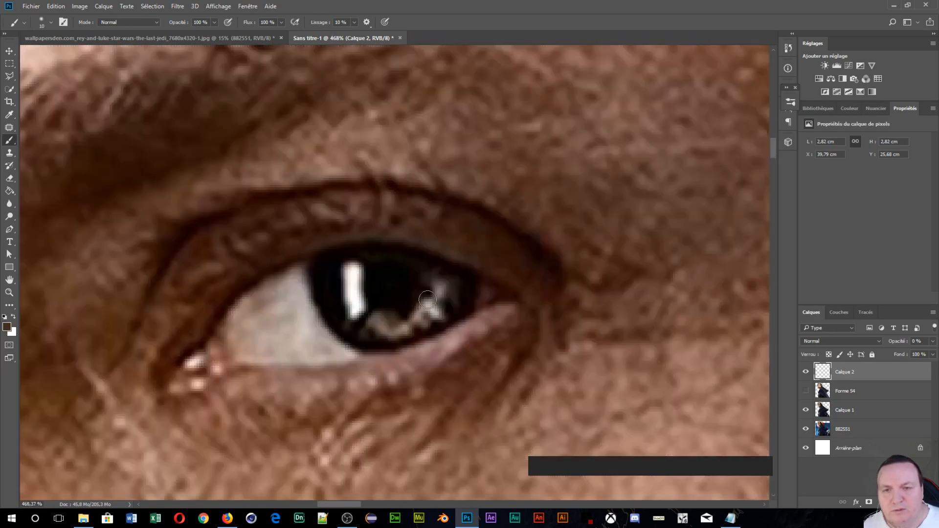
- Paint the iris's tall glint and its lower reflection with the white and brown tones sampled there, reducing the brush for the browns
left_click(354, 268, "alt")
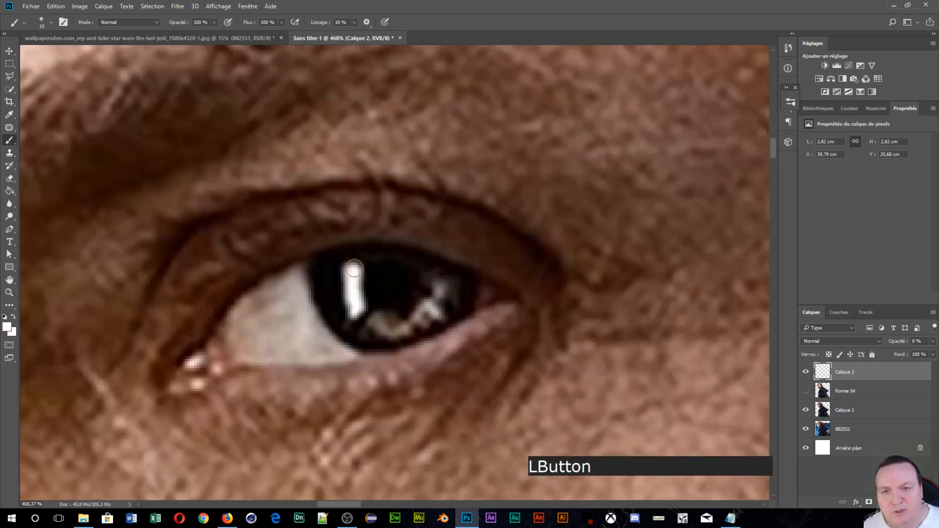
left_click(391, 317, "alt")
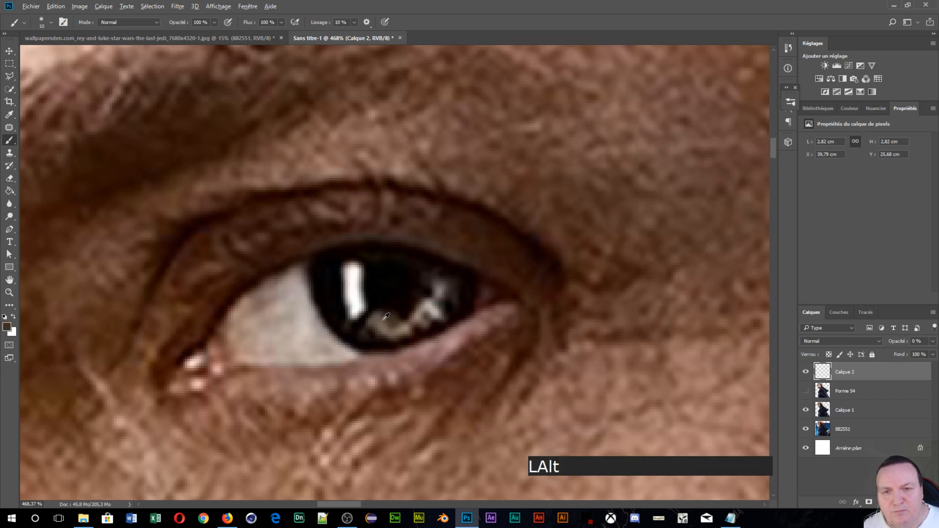
left_click(380, 317, "alt")
mouse_move(380, 319)
left_mouse_down()
mouse_move(395, 331)
mouse_move(387, 330)
left_mouse_up()
right_click(395, 331, "alt")
right_click(384, 331, "alt")
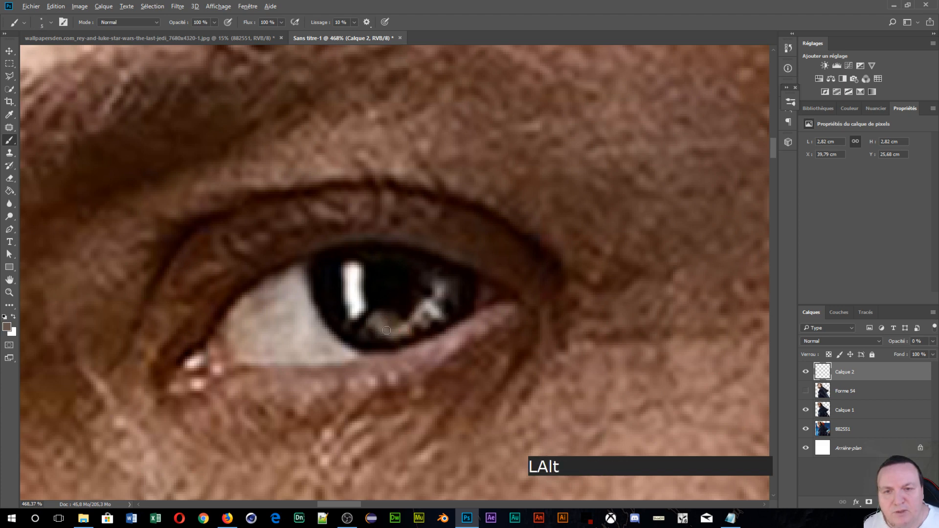
left_click(387, 327, "alt")
left_click(395, 338)
left_click(399, 331, "alt")
left_click(399, 331)
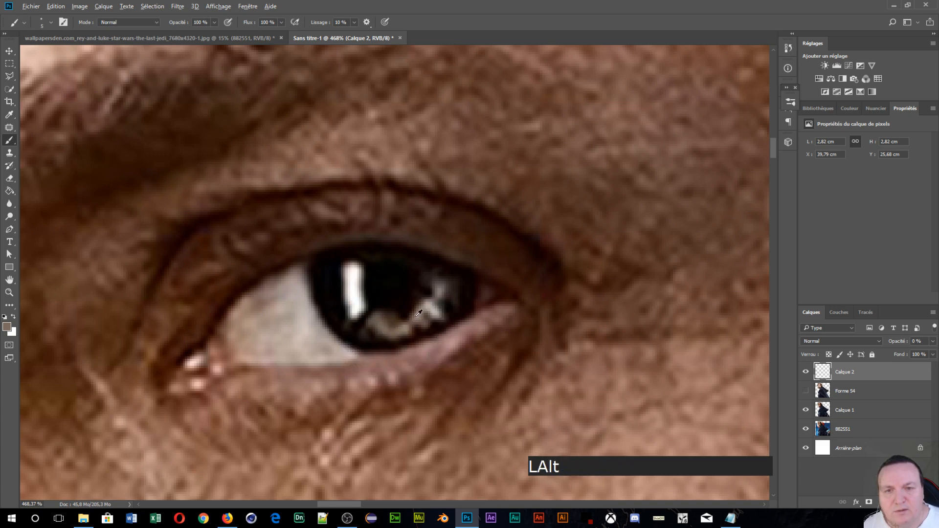
- Paint the bright reflections on the lower right of the iris with beige and brown tones sampled from each spot
left_click(419, 313, "alt")
left_click(420, 315)
left_click(431, 301, "alt")
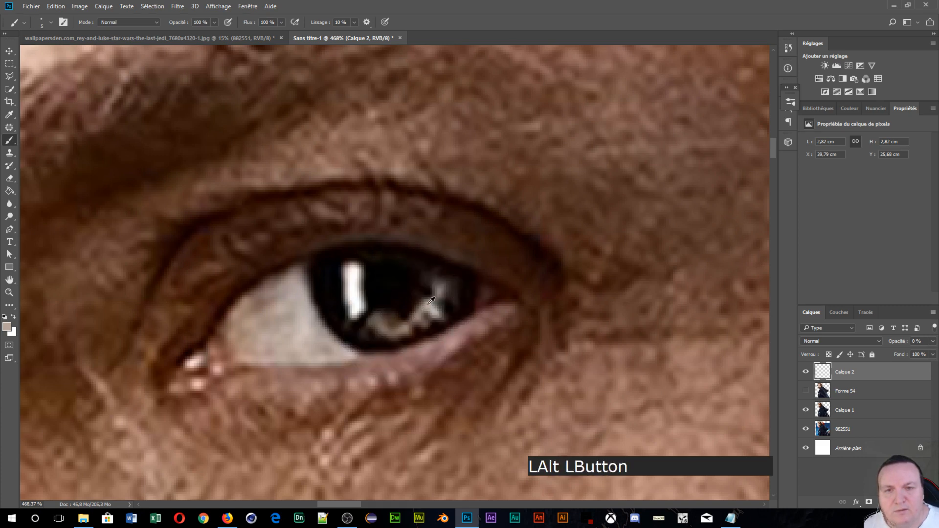
left_click(438, 312)
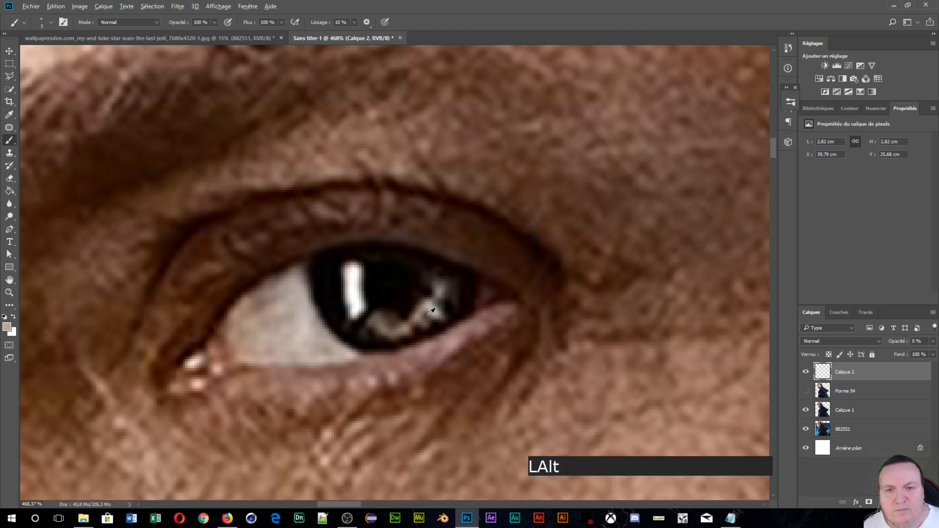
left_click(431, 311, "alt")
left_click(428, 320)
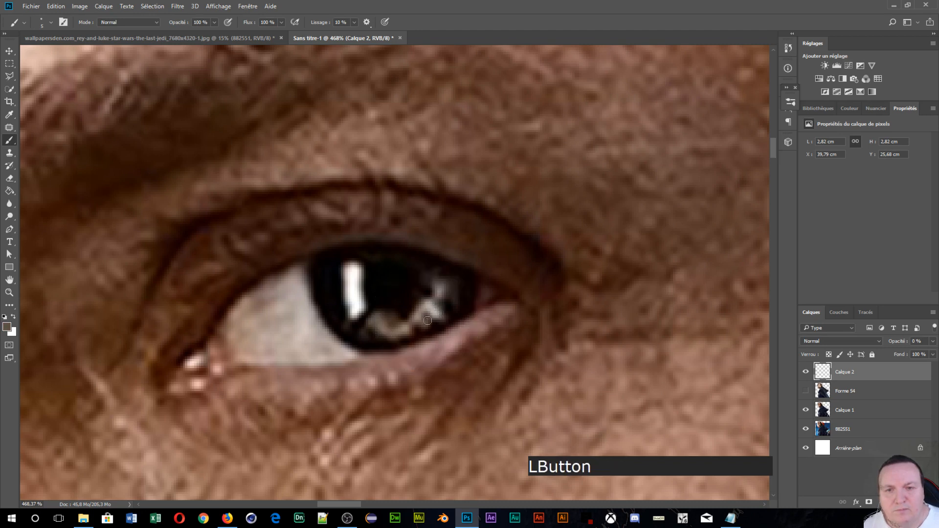
left_click(443, 298, "alt")
left_click(447, 305)
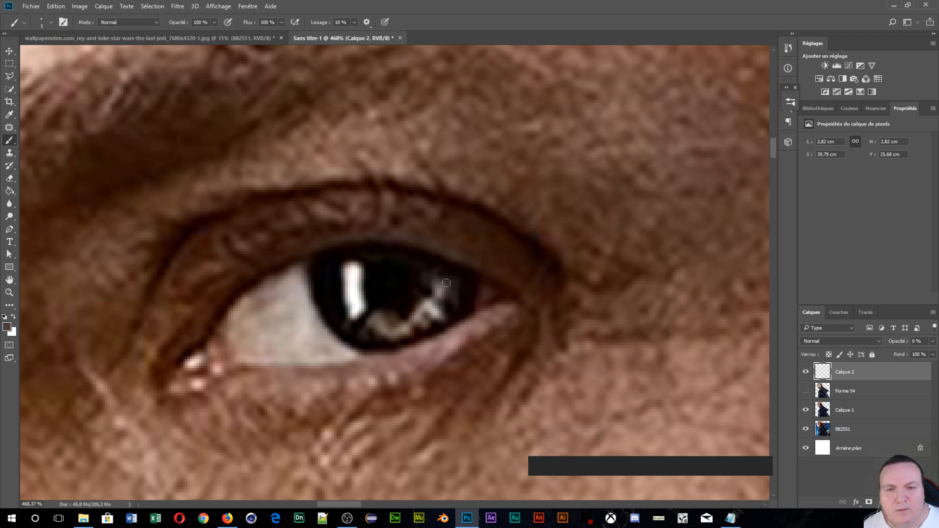
- Sample the dark grey tones around the iris's upper-right reflection and paint that area with them
left_click(444, 286, "alt")
left_click(437, 280, "alt")
left_click(454, 298, "alt")
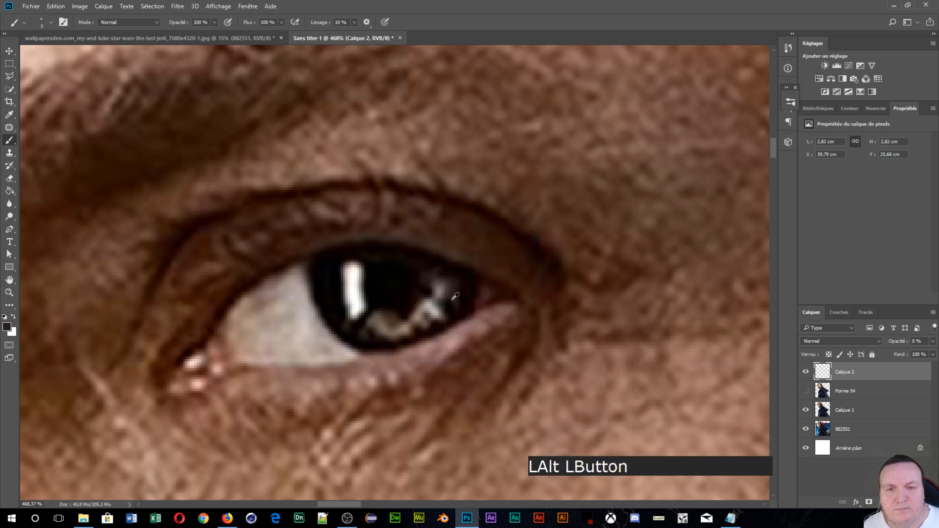
left_click(430, 276, "alt")
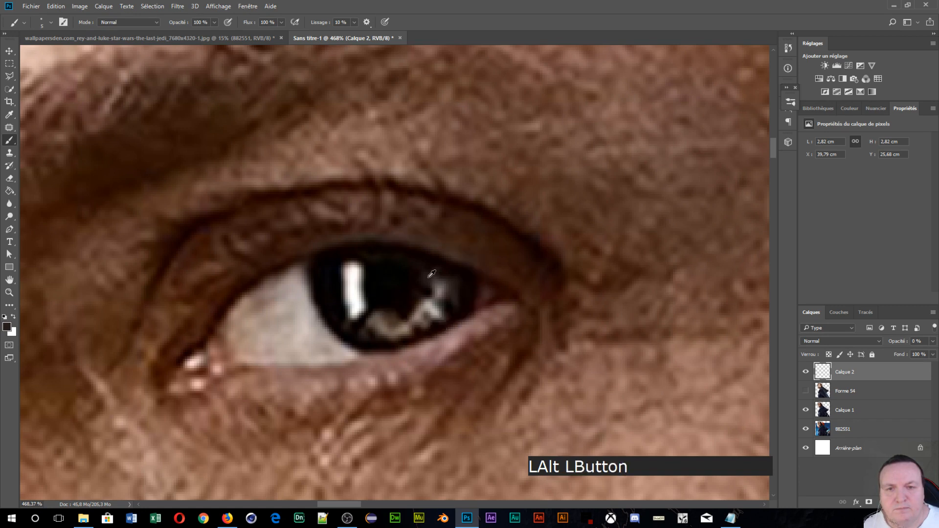
- Paint the dark centre of the iris with black sampled there, using a brush of about 20 px, reduced for the areas around the reflections
right_click(389, 283, "alt")
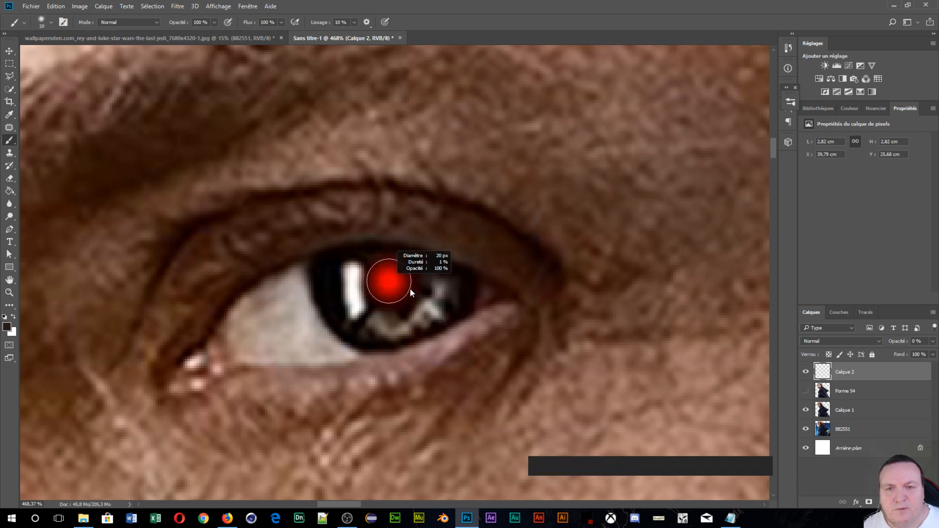
left_click(393, 284, "alt")
left_click(374, 284)
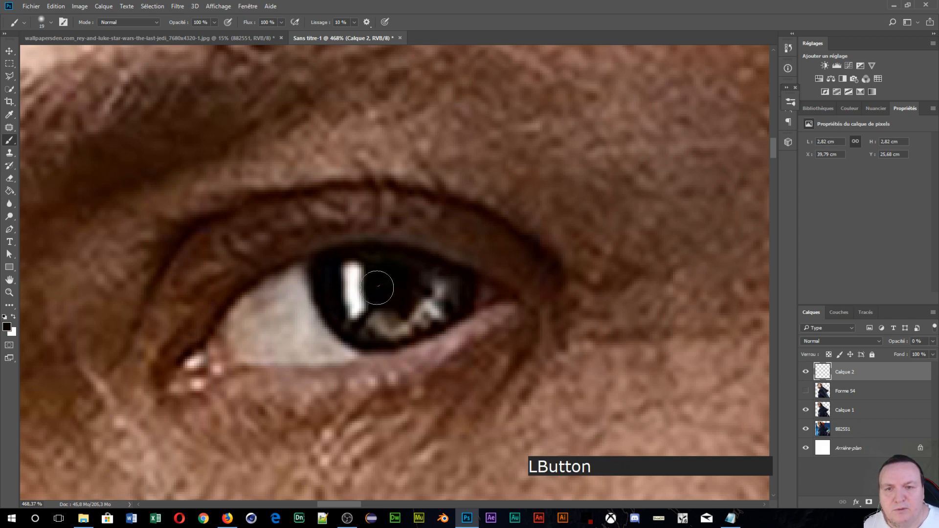
right_click(397, 288, "alt")
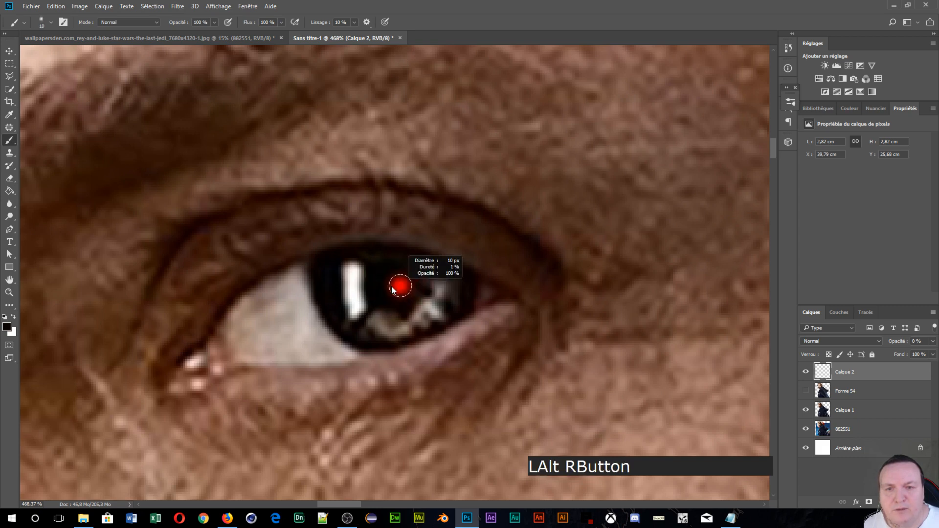
left_click(420, 285)
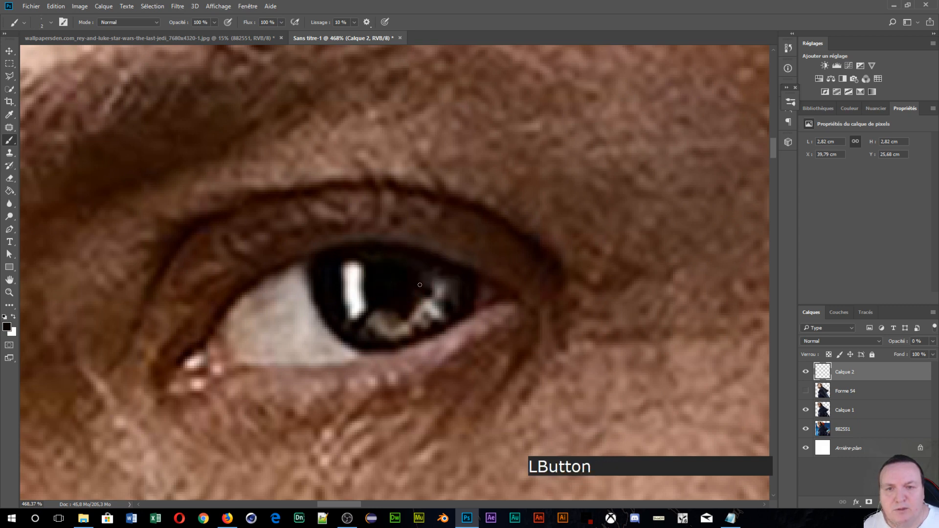
left_click(403, 320)
key("alt")
left_click(366, 320)
- Resize the brush and paint the iris's dark left edge beside the tall glint with the black sampled at its upper end
right_click(354, 320, "alt")
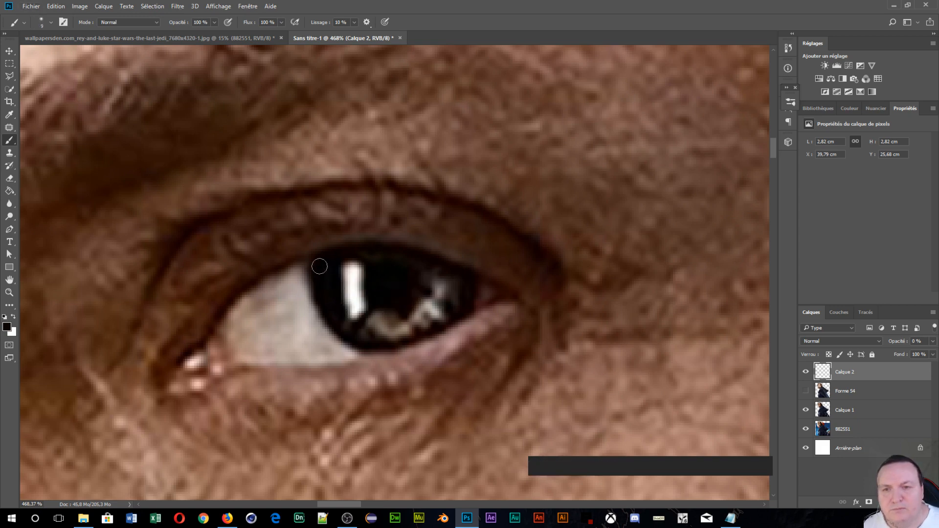
left_click_drag(321, 264, 322, 295)
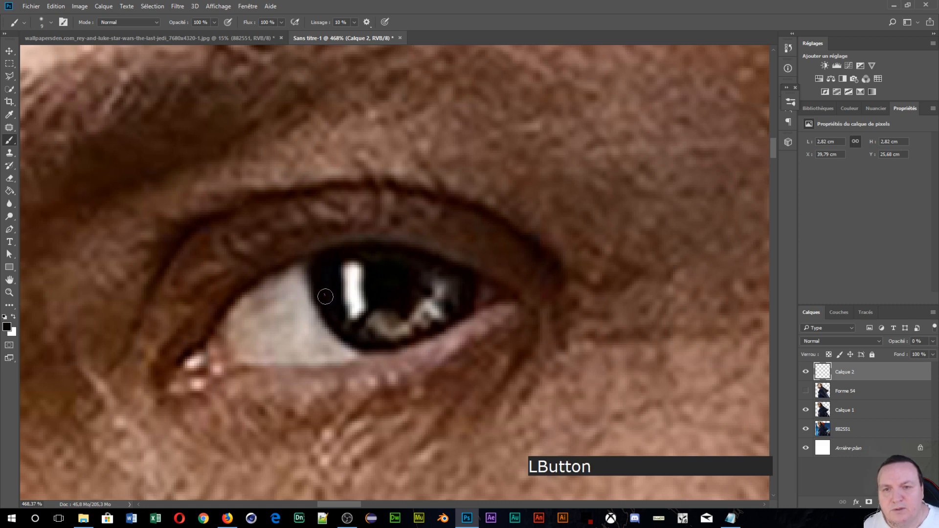
left_click(322, 259, "alt")
left_click_drag(322, 259, 335, 318)
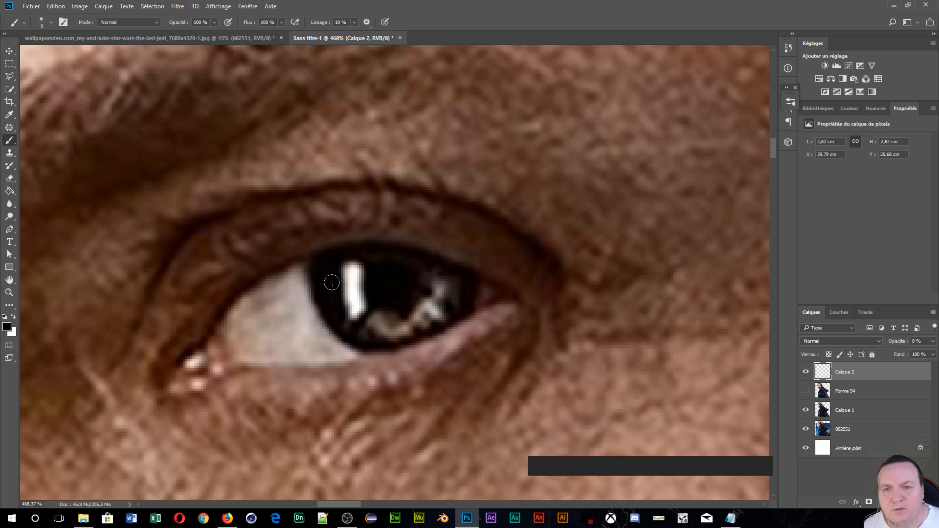
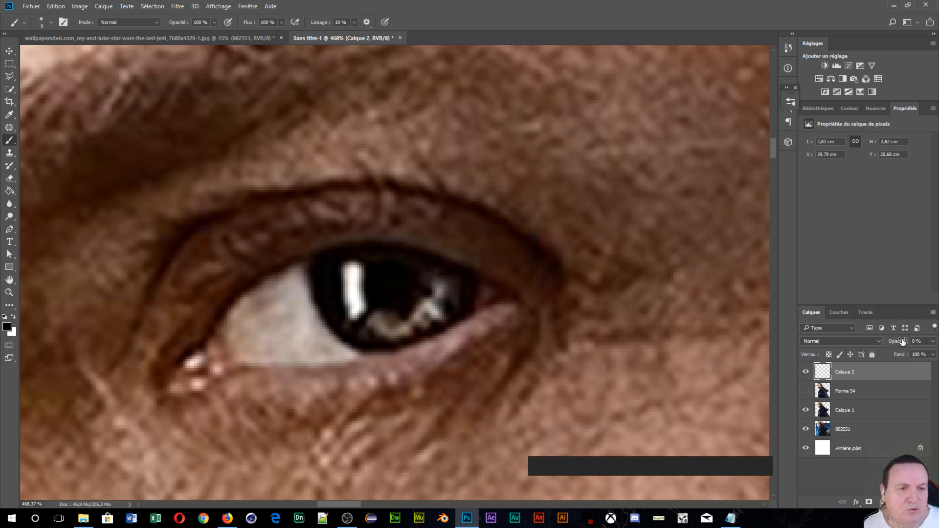
- Check the painted iris by varying the Calque 2 layer's opacity, return it to 0 %, and sample the tall glint's white for retouching
mouse_move(899, 341)
left_mouse_down()
mouse_move(925, 341)
mouse_move(823, 350)
mouse_move(936, 350)
mouse_move(768, 355)
mouse_move(930, 364)
mouse_move(744, 368)
left_mouse_up()
key("alt")
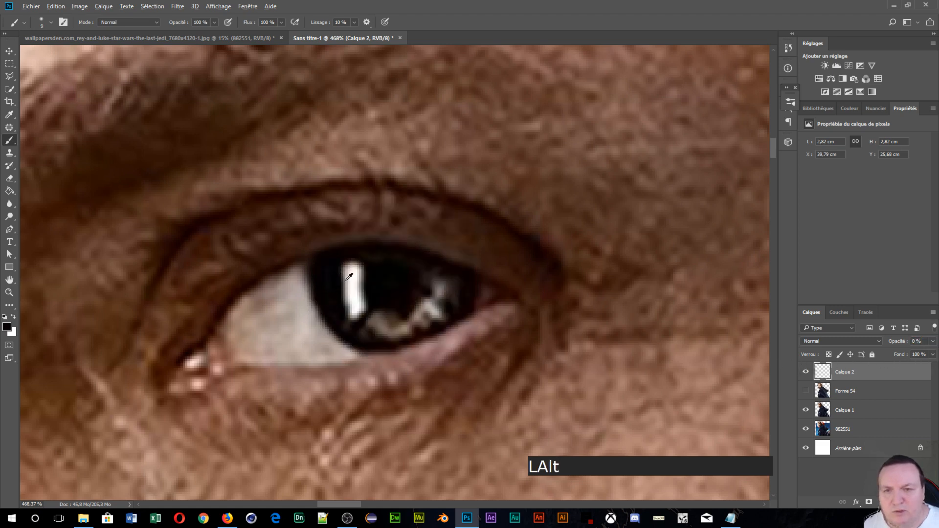
left_click(350, 277, "alt")
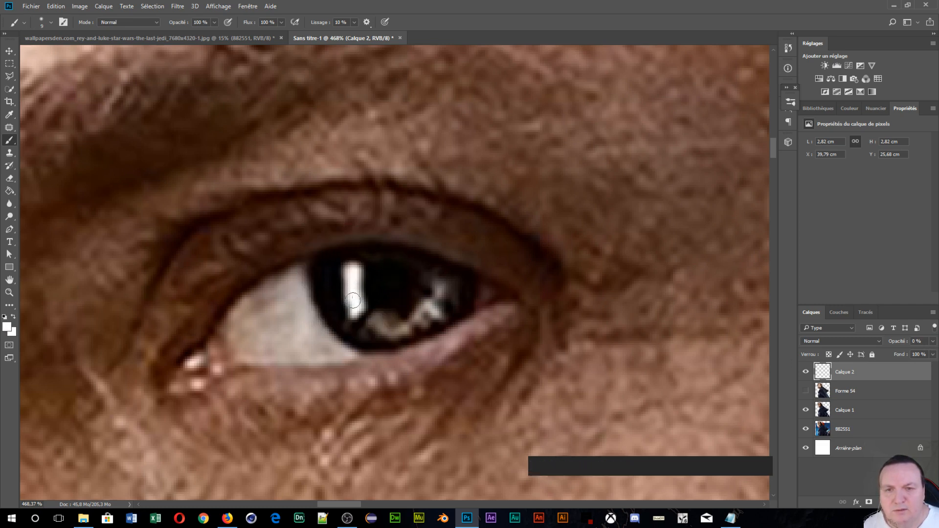
- Paint the lower part of the white highlight in the iris on Calque 2
left_click_drag(353, 311, 354, 319)
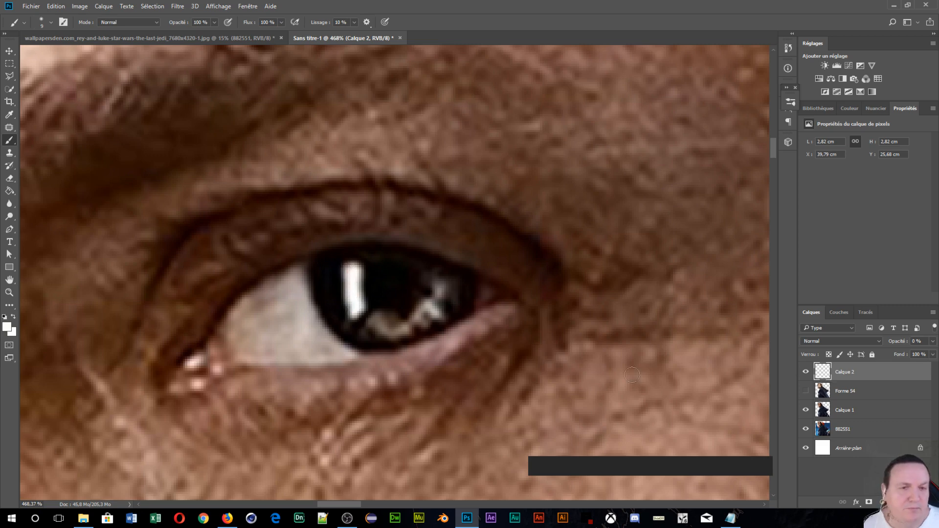
scroll(484, 341, "down", 5)
scroll(484, 341, "down", 2)
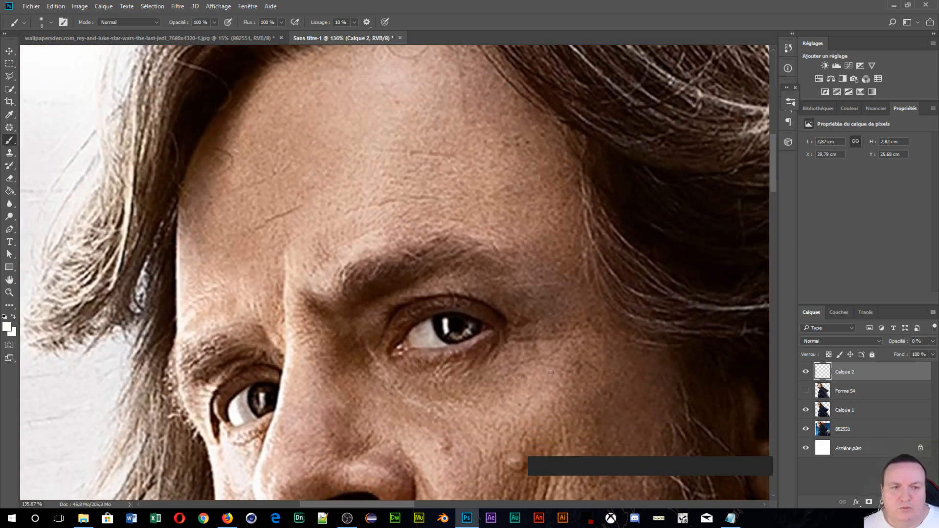
- Show the Forme 54 layer and move Calque 2 below it in the layer stack
left_click(807, 391)
left_click_drag(864, 373, 873, 402)
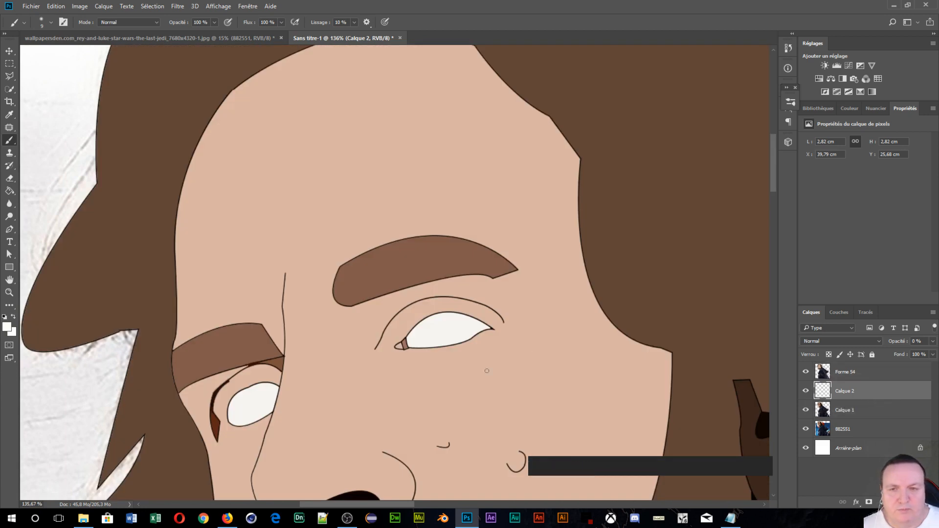
- Mask Forme 54 from the outline of Calque 2's pixels and invert the mask so the iris area is cut out
scroll(487, 372, "up", 2)
left_click(875, 373)
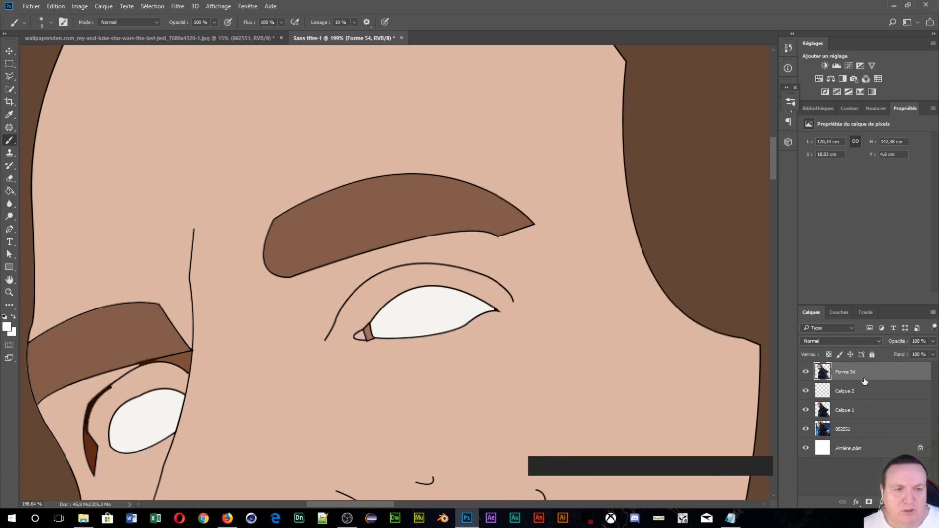
key("ctrl")
left_click(825, 391, "ctrl")
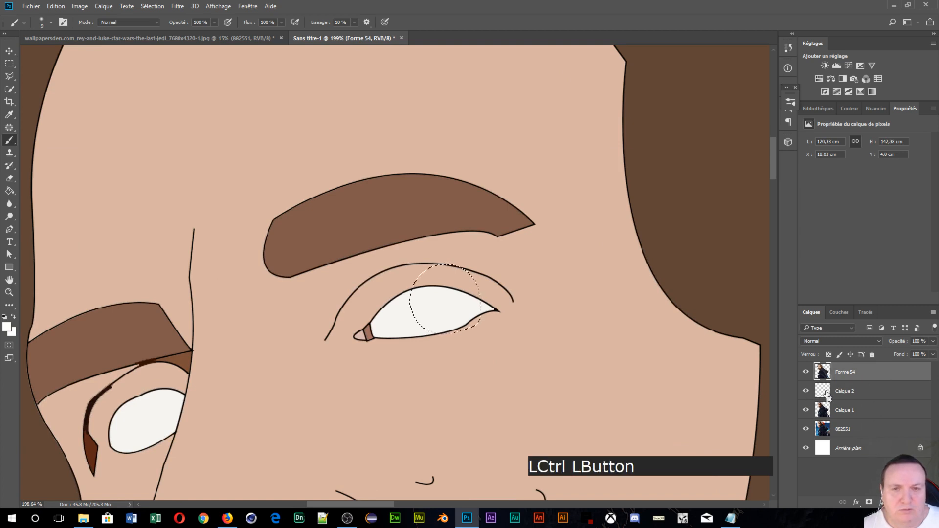
left_click(877, 375)
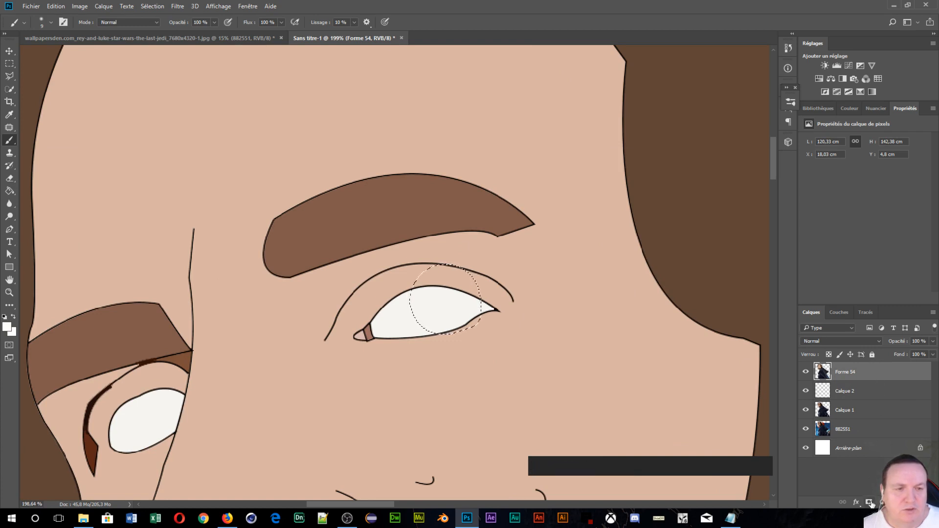
left_click(869, 502)
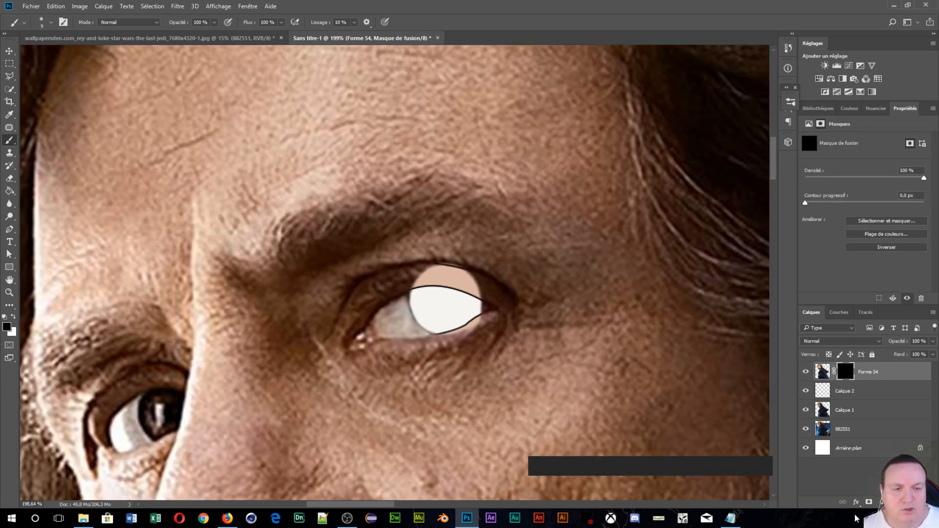
key("ctrl")
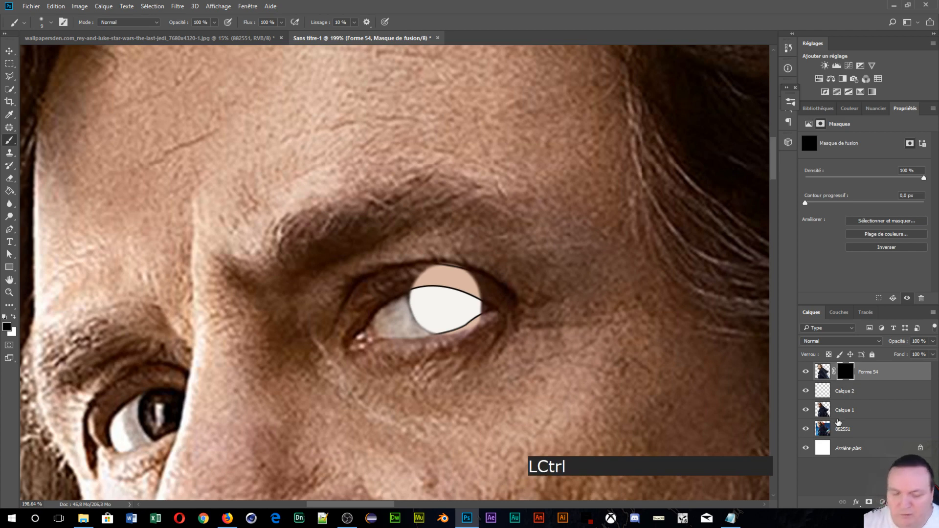
key("ctrl+i")
- Set the opacity of Calque 2 to 100 % so the painted iris shows through the mask opening
scroll(522, 377, "up", 4)
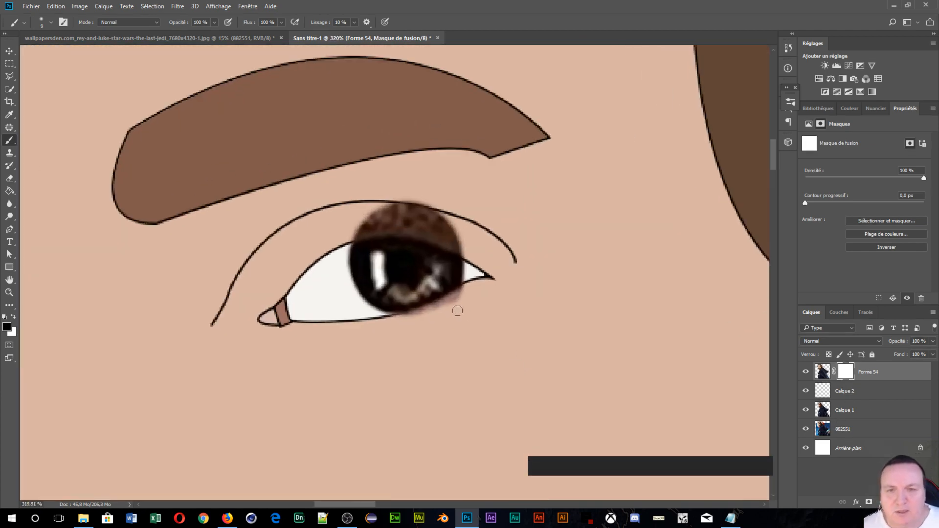
scroll(457, 311, "up", 2)
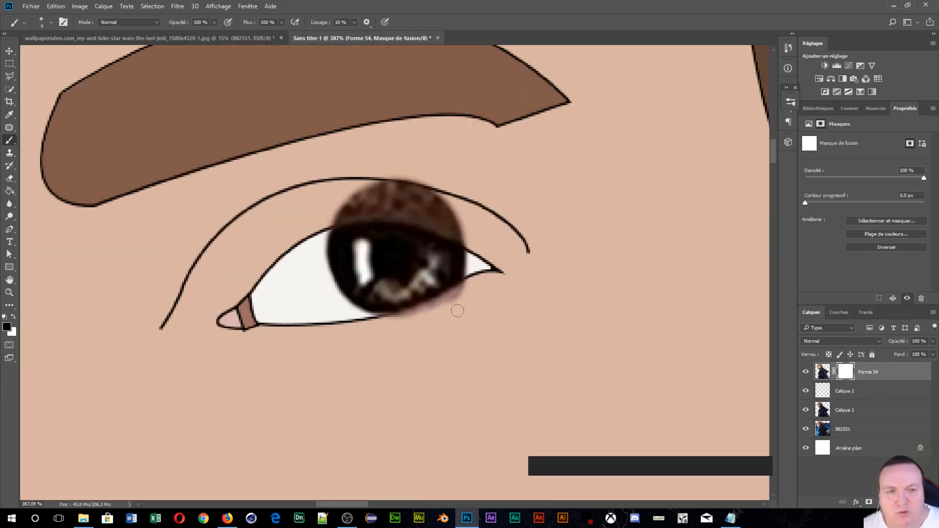
left_click(886, 391)
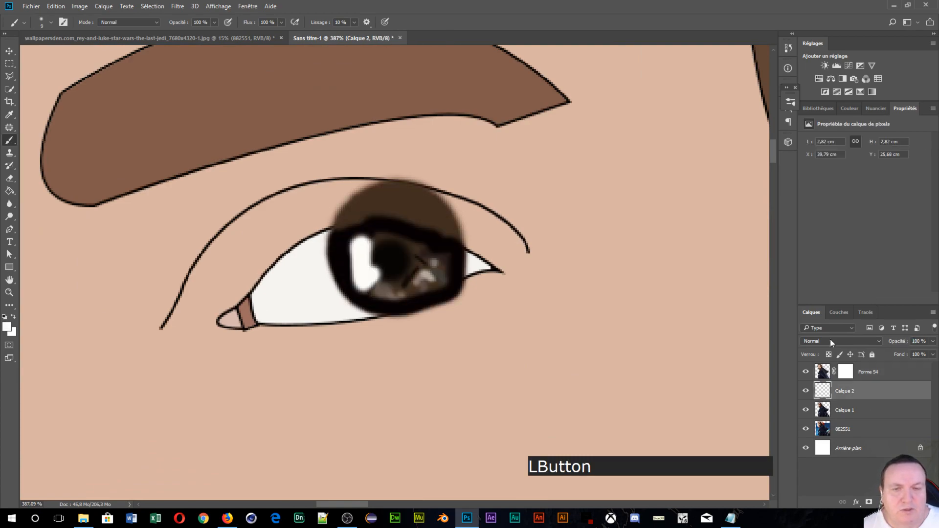
scroll(418, 359, "up", 3)
scroll(418, 361, "down", 1)
scroll(419, 360, "down", 1)
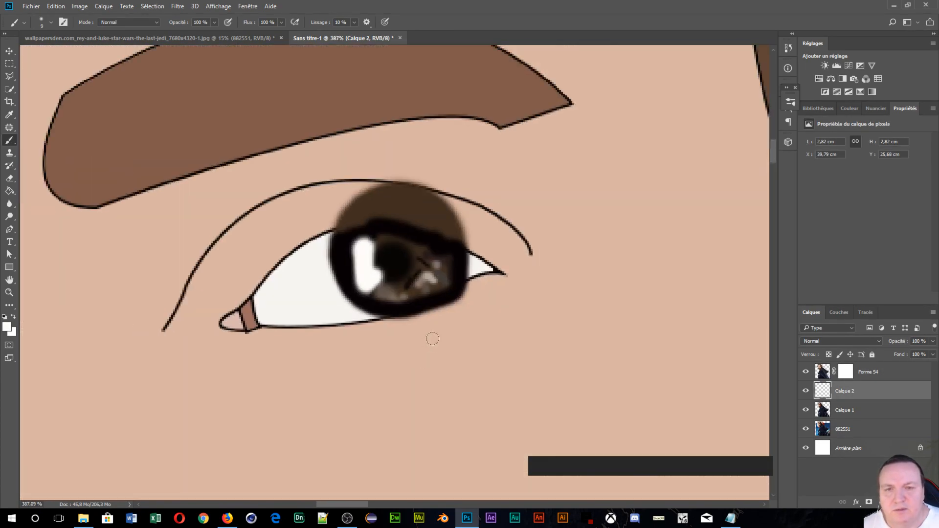
- Paint white on the Forme 54 mask with a 23 px brush to hide the iris parts that overflow the eye outline
left_click(846, 372)
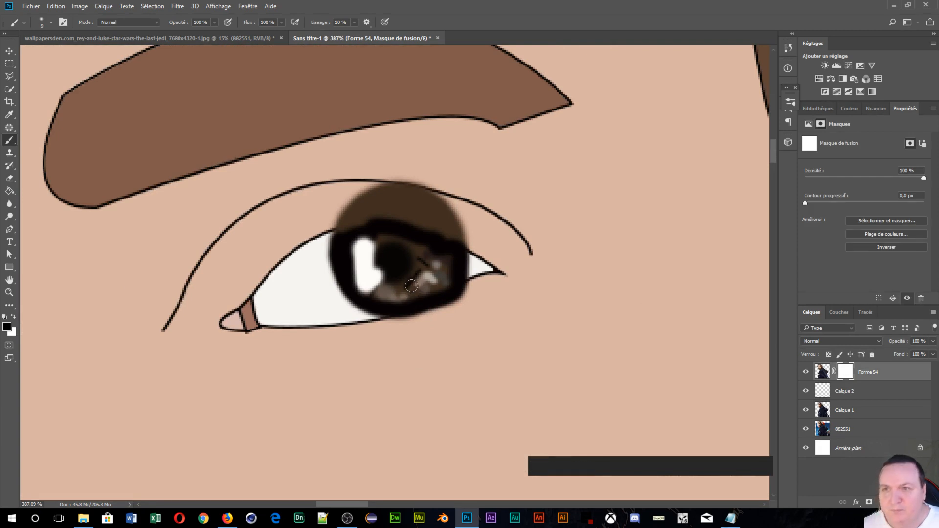
right_click(428, 296, "alt")
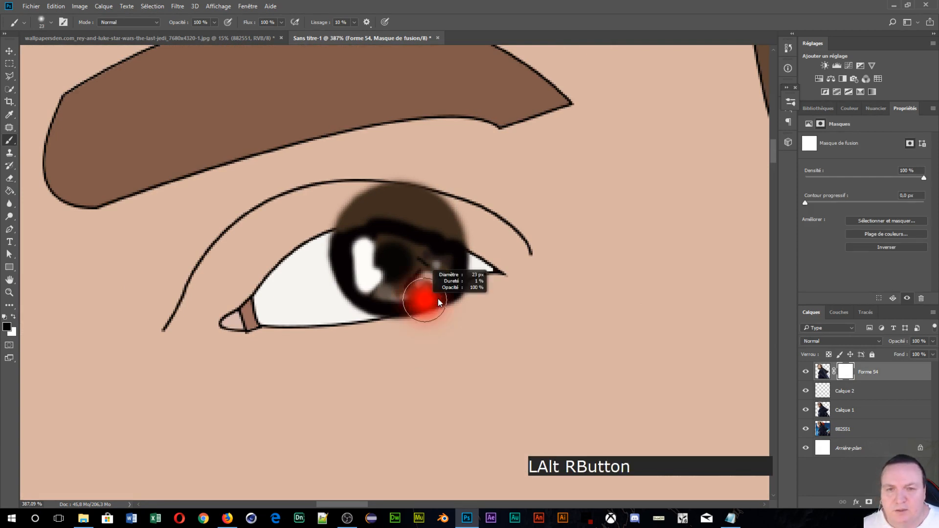
right_click(465, 316, "alt")
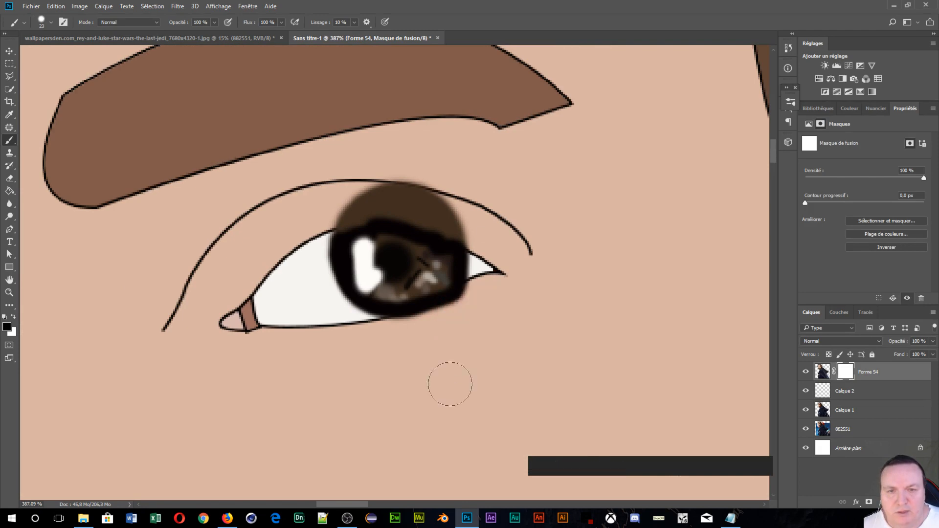
scroll(453, 367, "up", 1)
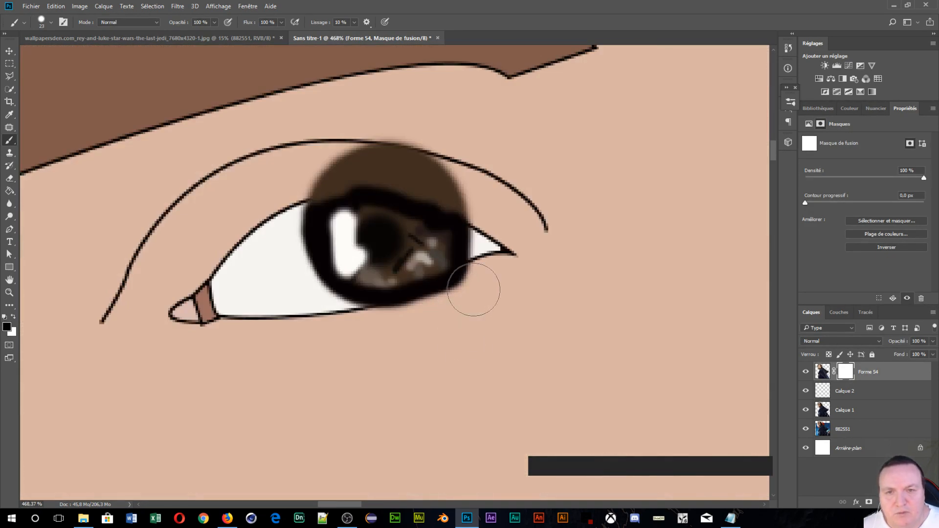
mouse_move(477, 287)
left_mouse_down()
mouse_move(468, 309)
mouse_move(481, 300)
mouse_move(455, 313)
mouse_move(491, 287)
mouse_move(427, 318)
left_mouse_up()
key("ctrl")
key("x")
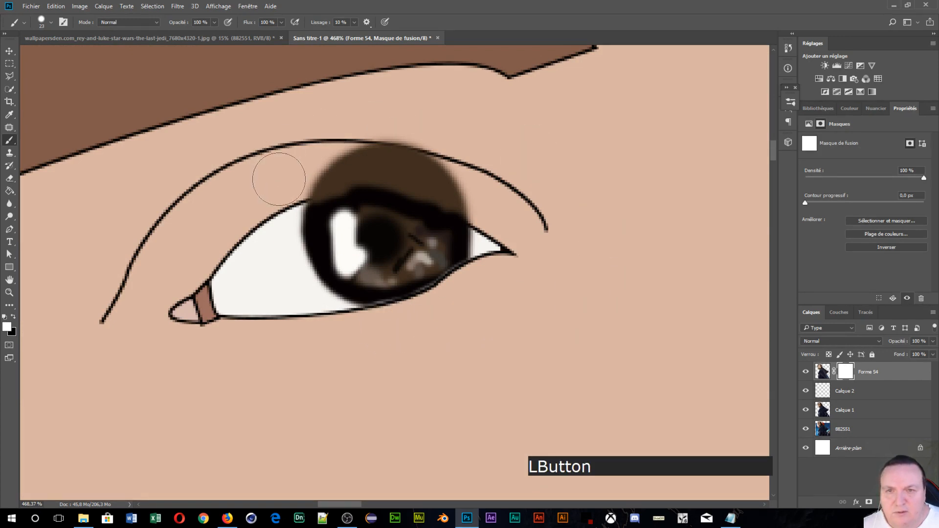
mouse_move(272, 178)
left_mouse_down()
mouse_move(374, 169)
mouse_move(458, 184)
mouse_move(499, 206)
mouse_move(503, 220)
mouse_move(486, 262)
left_mouse_up()
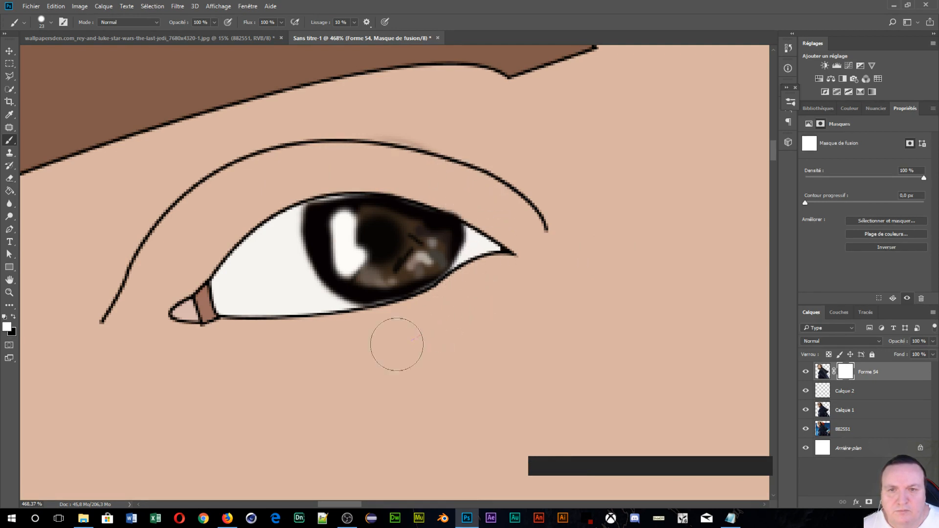
- Paint black on the Forme 54 mask along the iris's upper edge to uncover it up to the eyelid line
scroll(314, 336, "down", 5)
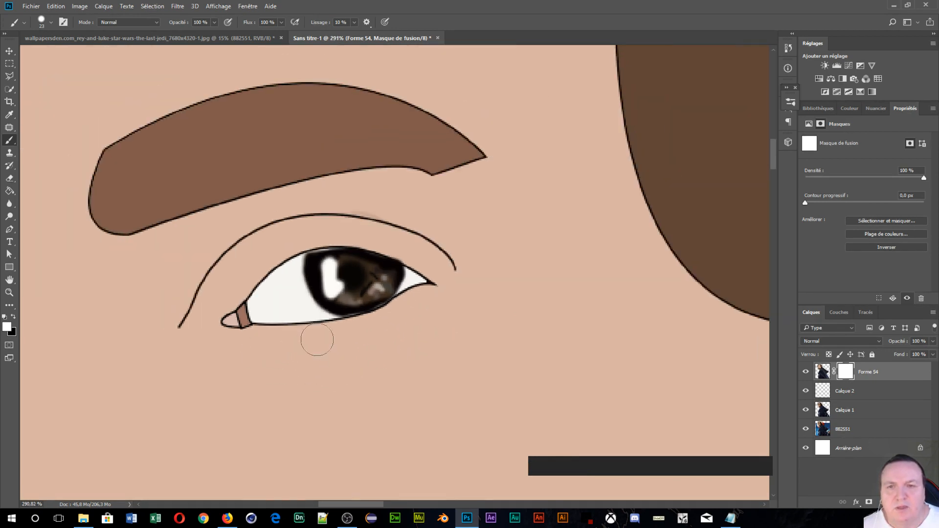
scroll(329, 286, "up", 3)
scroll(329, 286, "up", 4)
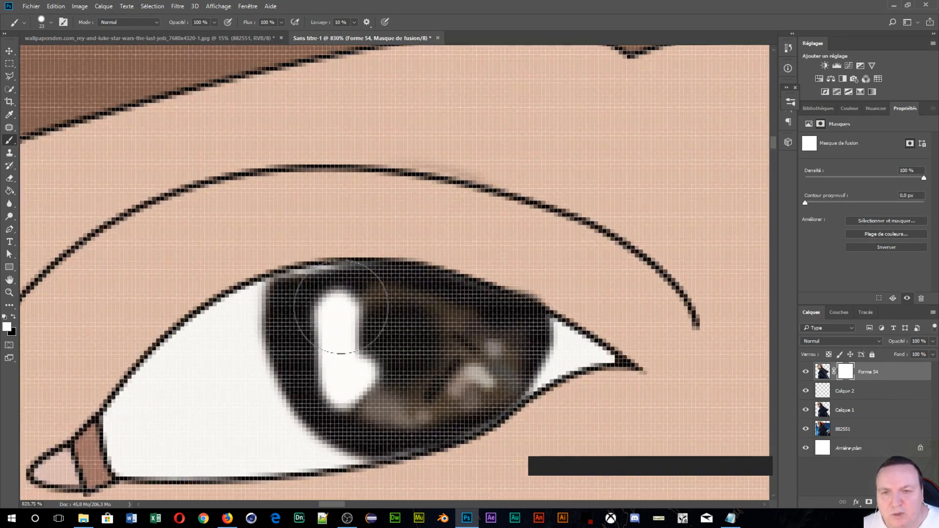
key("x")
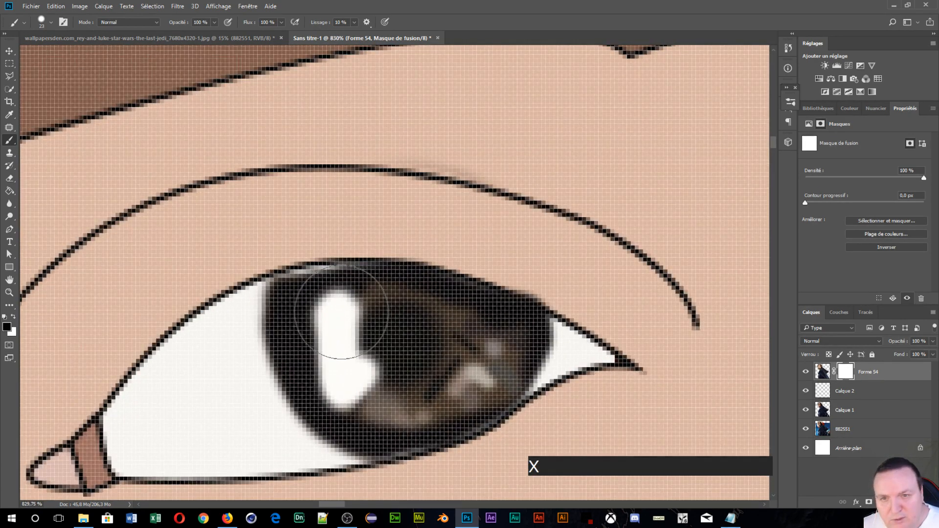
left_click(328, 318)
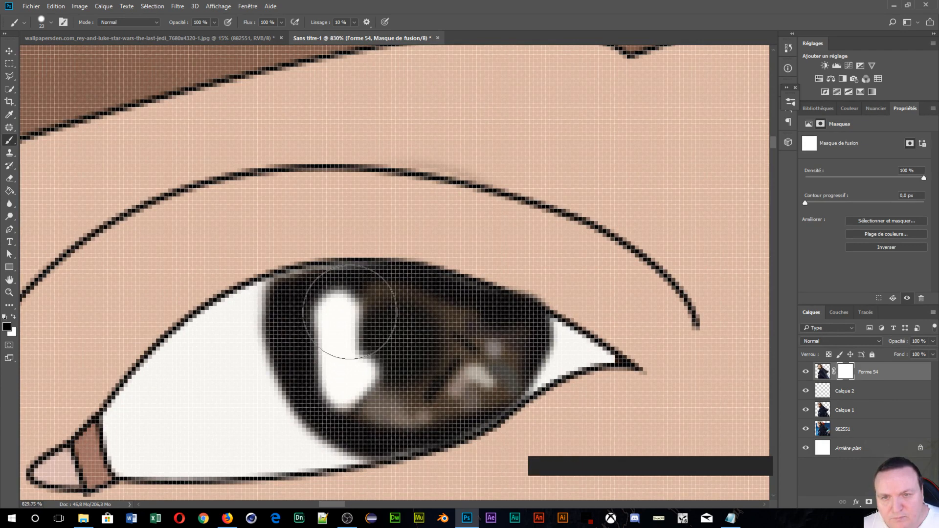
left_click_drag(361, 300, 318, 318)
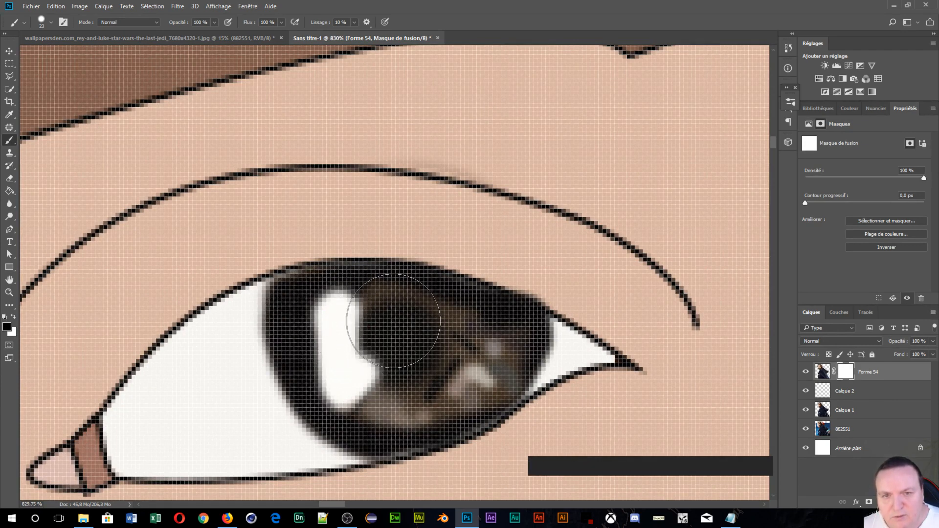
- Duplicate Calque 2 and move the copy above Forme 54 in the layer stack
scroll(715, 337, "down", 2)
scroll(714, 338, "down", 6)
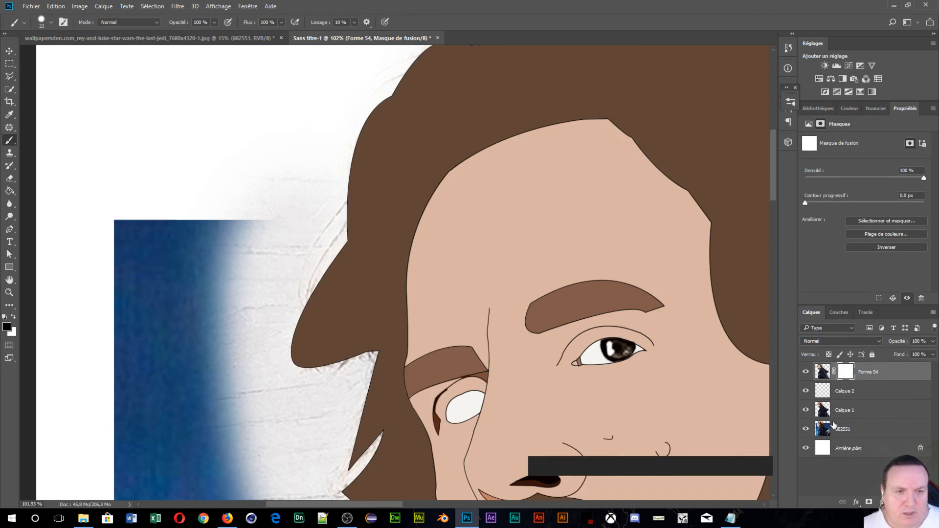
left_click(854, 399)
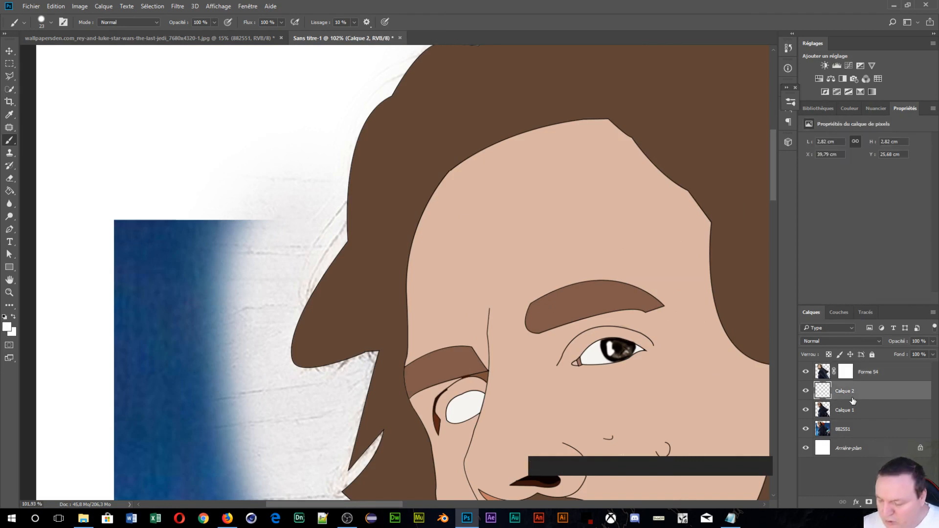
key("ctrl+j")
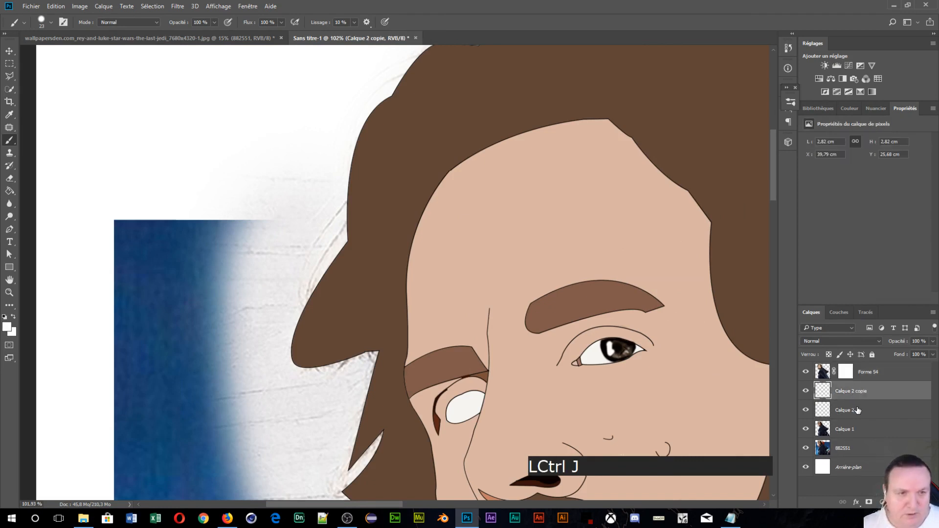
left_click(905, 345)
left_click_drag(876, 404, 872, 375)
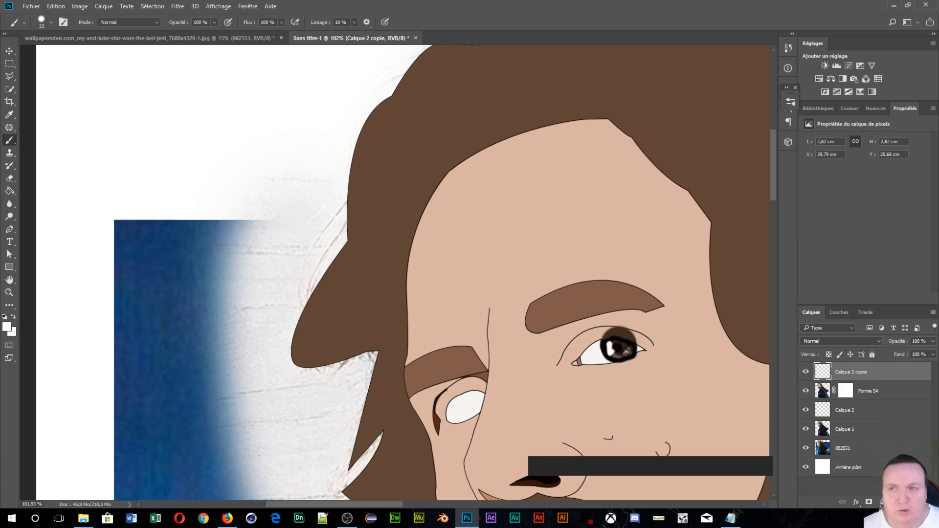
- Hide Forme 54 and move the copied iris over the iris of the other eye in the photo
left_click(12, 55)
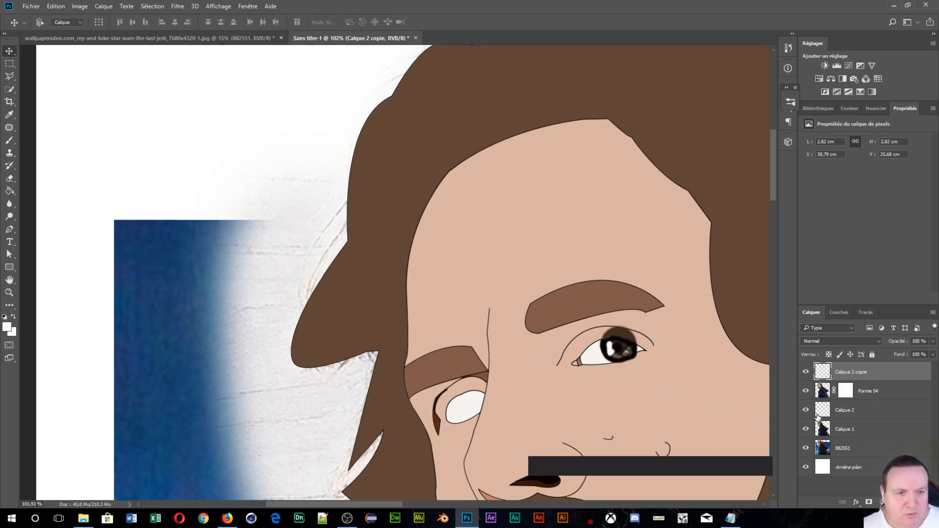
left_click(806, 391)
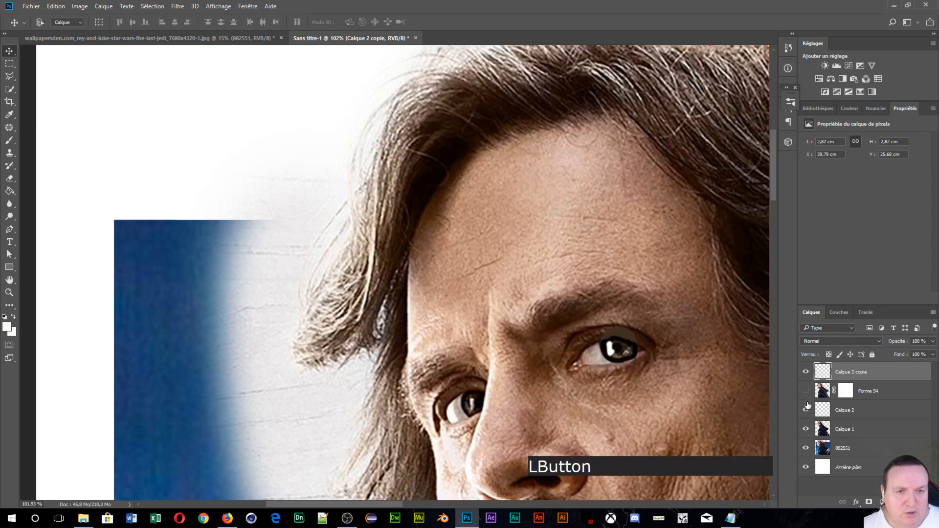
left_click(614, 351)
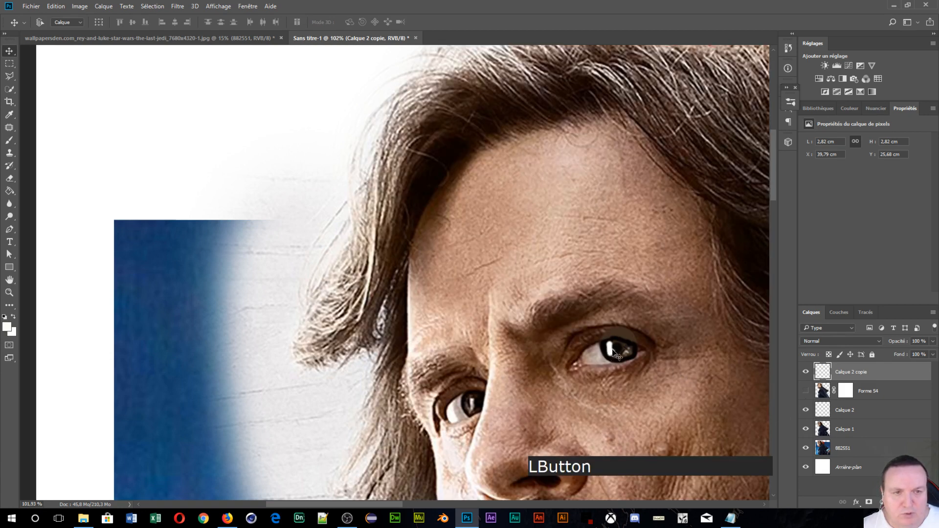
left_click_drag(614, 351, 473, 408)
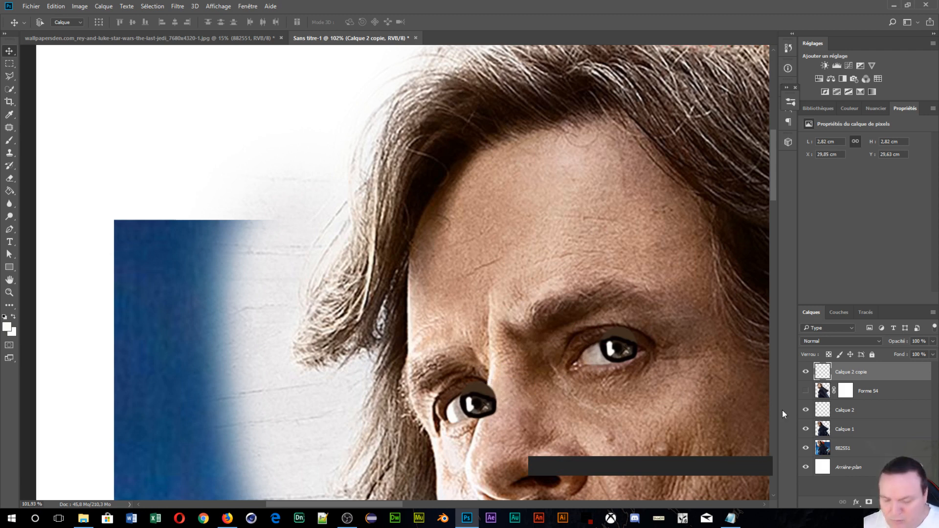
- Load the outline of Calque 2 copie as a selection, then move Forme 54 above that layer and show it
key("ctrl")
left_click(823, 375, "ctrl")
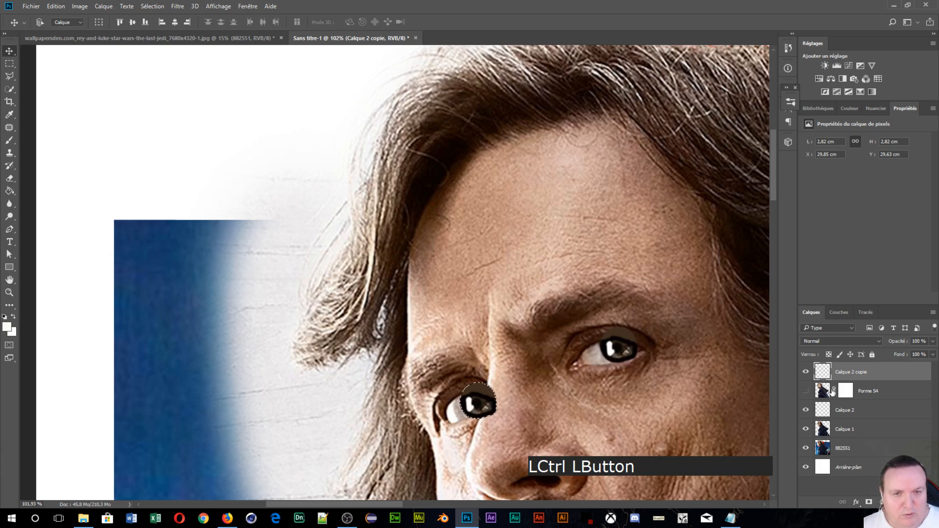
double_click(894, 394)
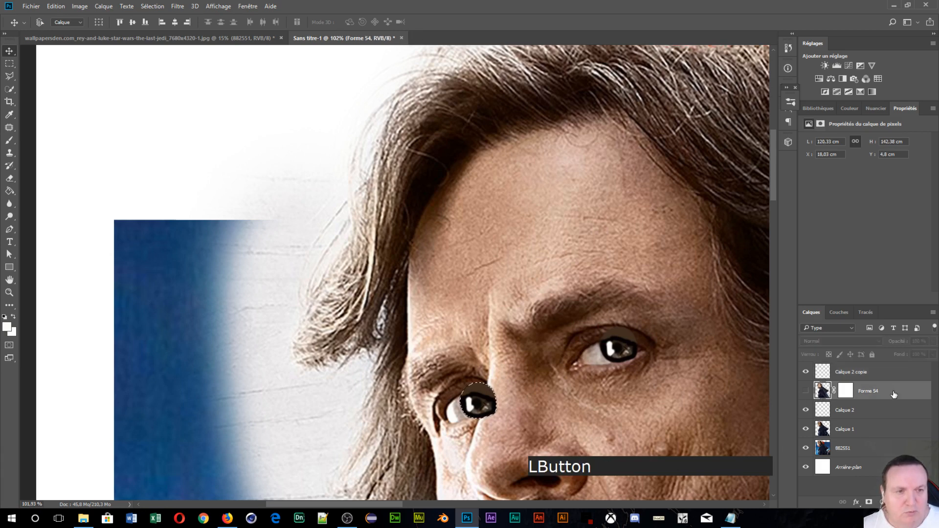
left_click(818, 110)
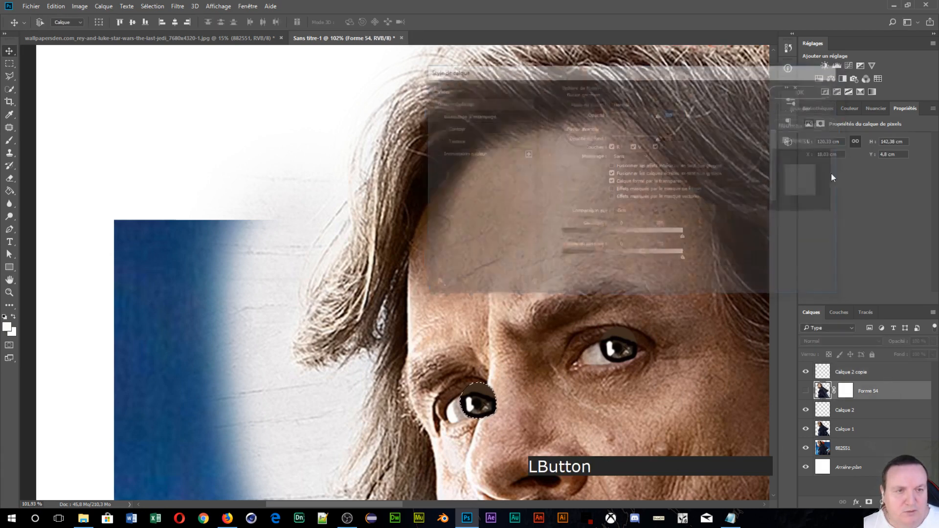
left_click_drag(894, 397, 879, 370)
left_click(806, 373)
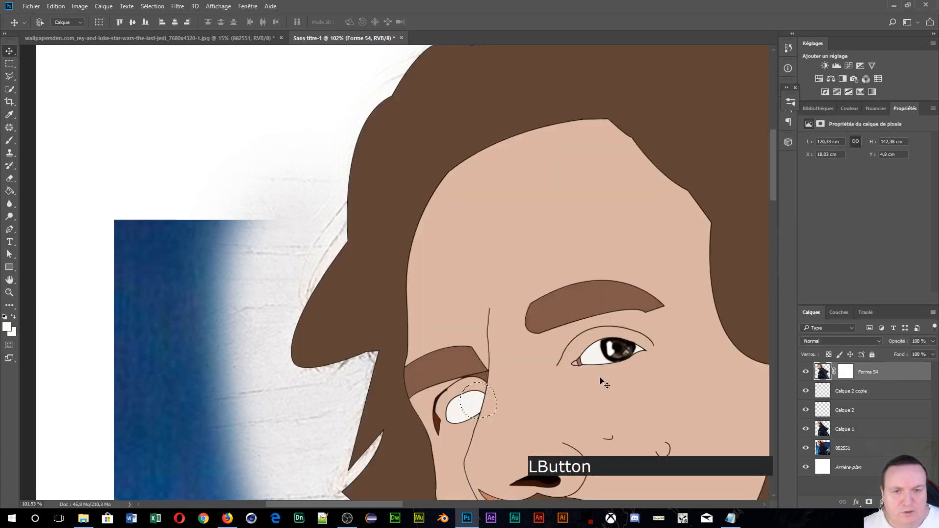
- Paint the Forme 54 mask inside the selection, black to reveal the second iris and white to trim it at the nose line, and deselect
left_click(846, 372)
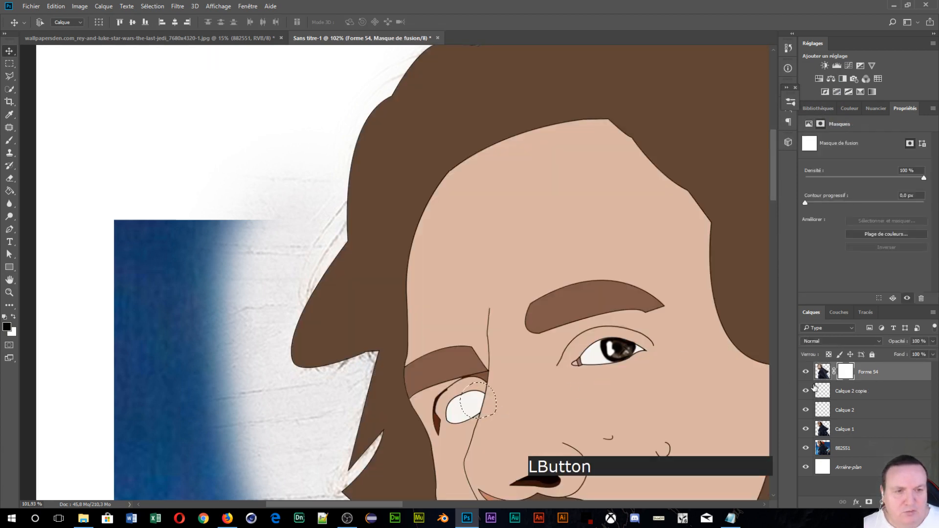
scroll(482, 394, "up", 5)
scroll(482, 394, "up", 2)
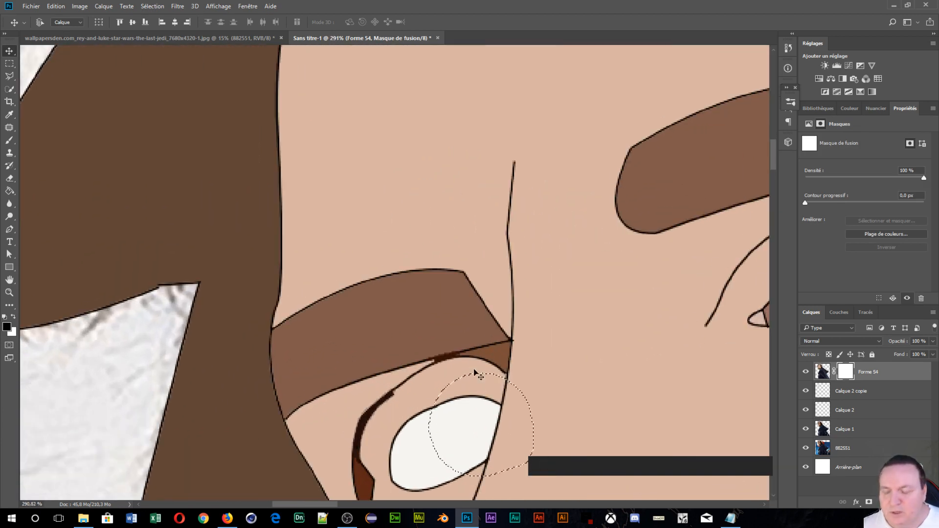
key("b")
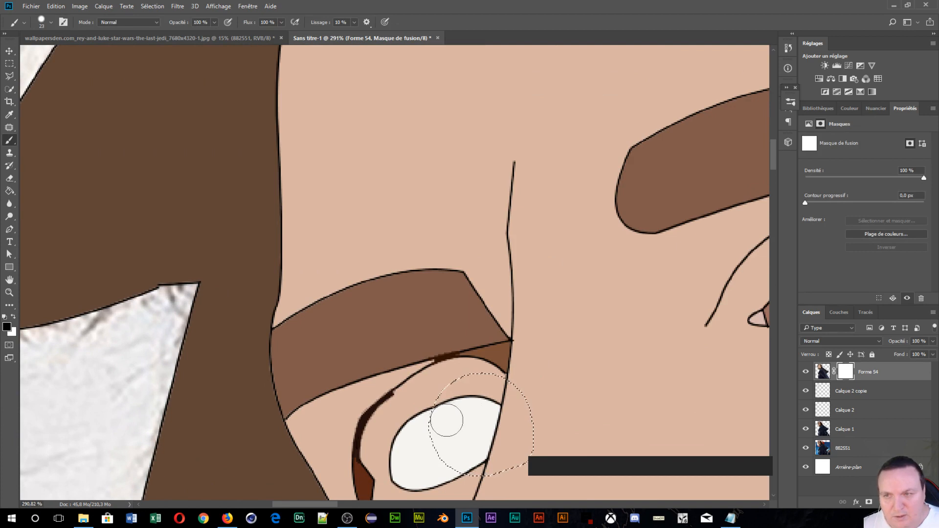
left_click_drag(447, 420, 472, 411)
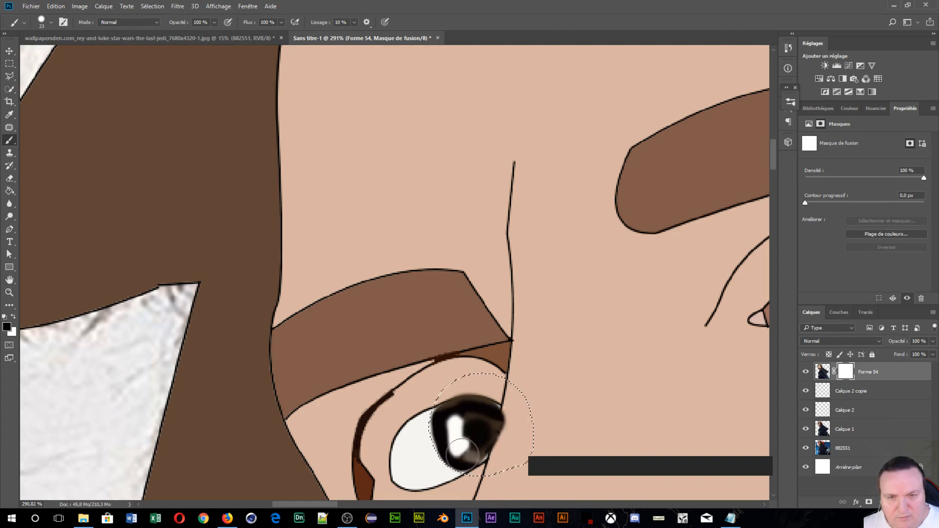
left_click_drag(498, 438, 520, 431)
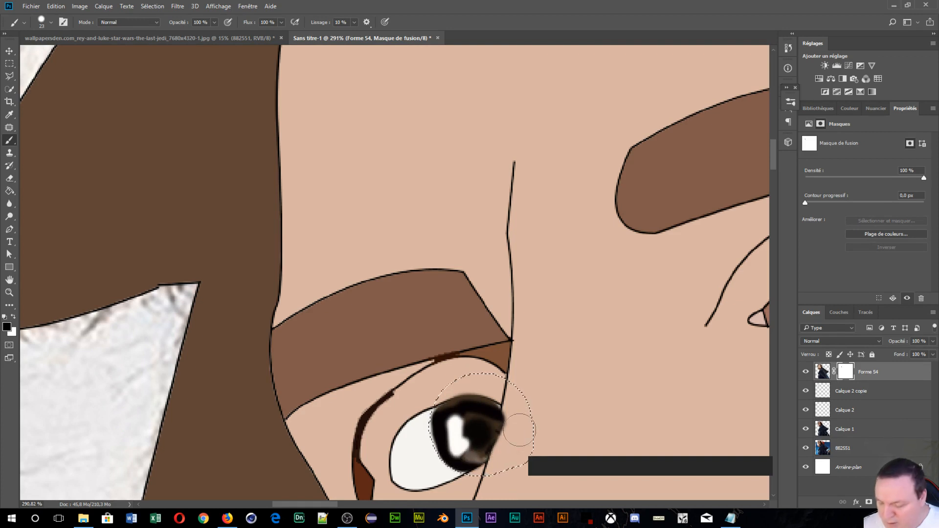
key("x")
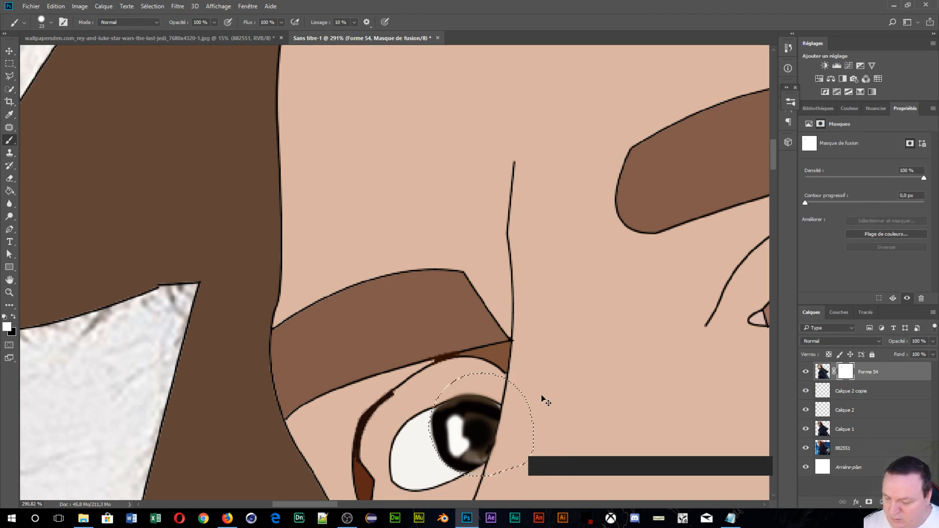
key("ctrl+d")
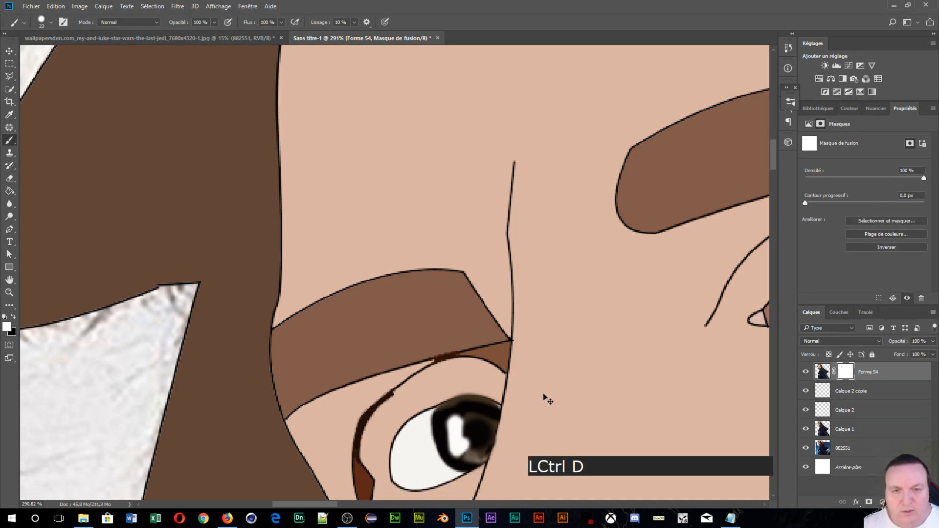
- Merge Calque 2, Calque 2 copie and the masked Forme 54 into a single layer
scroll(544, 394, "down", 10)
scroll(542, 364, "down", 3)
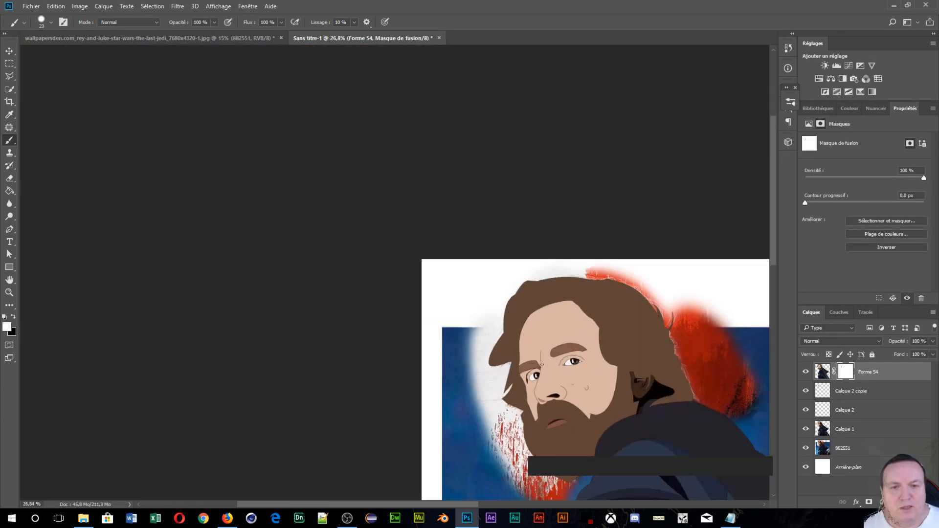
scroll(543, 364, "down", 3)
scroll(353, 314, "up", 3)
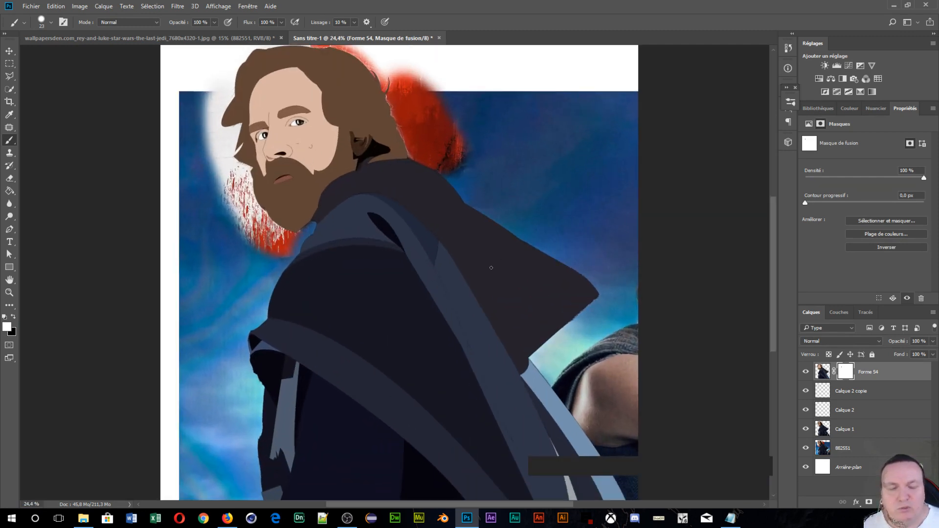
left_click(860, 413)
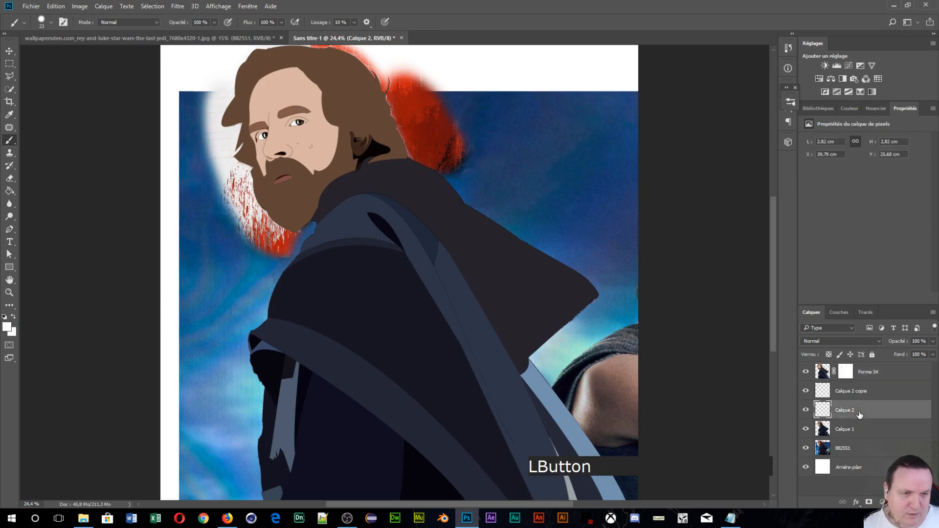
left_click(892, 375, "shift")
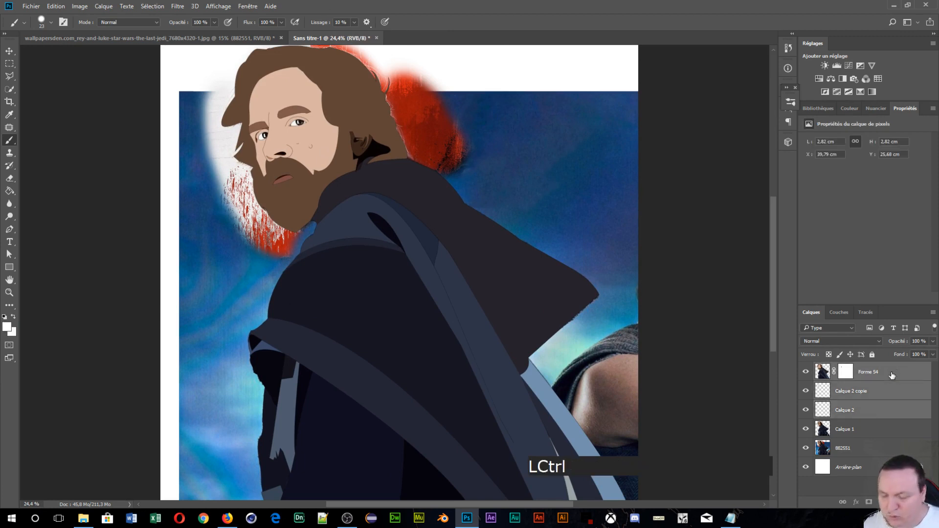
key("ctrl+e")
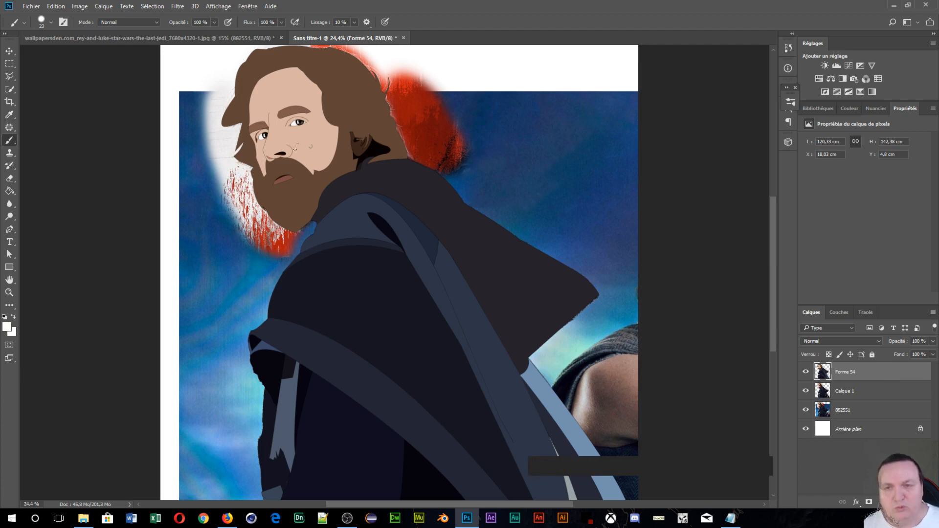
- Hide Calque 1 and Forme 54 so only the original photo layer 882551 shows above the background
scroll(289, 144, "up", 5)
scroll(315, 163, "down", 3)
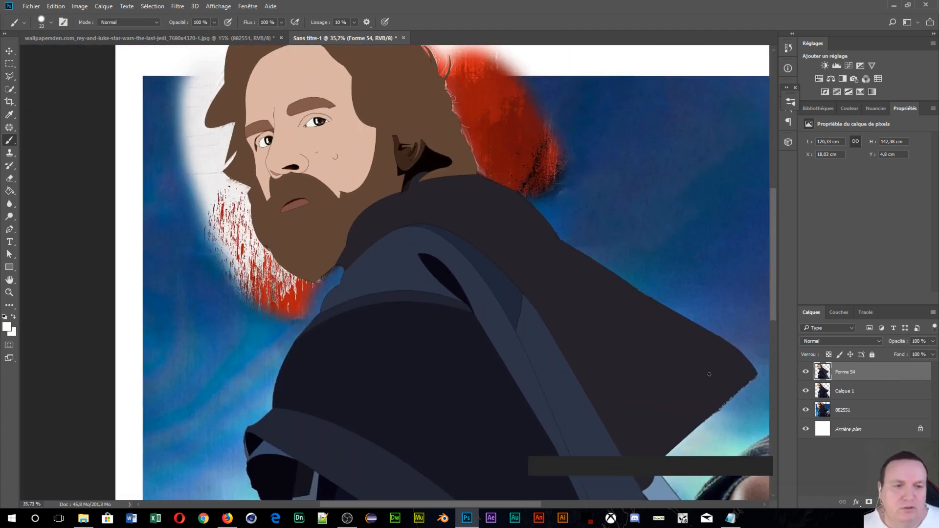
left_click(806, 411)
left_click(807, 411)
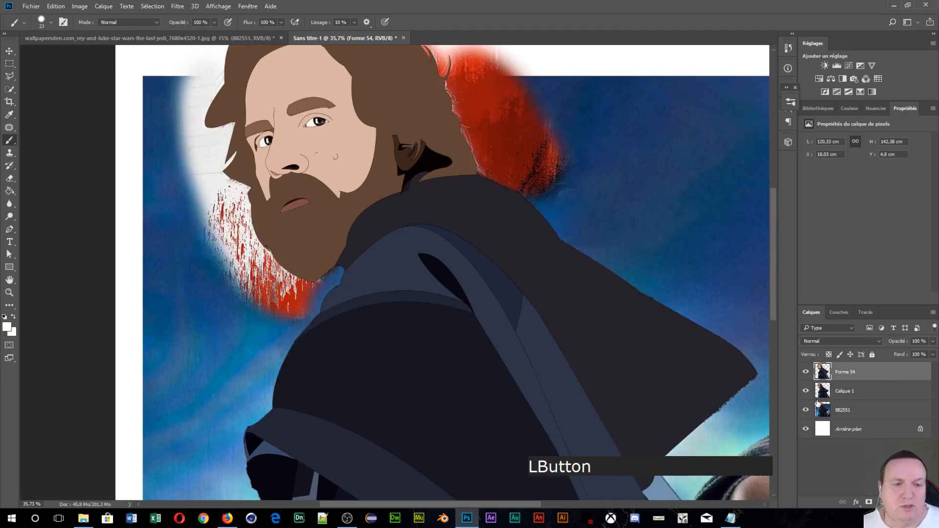
left_click(807, 391)
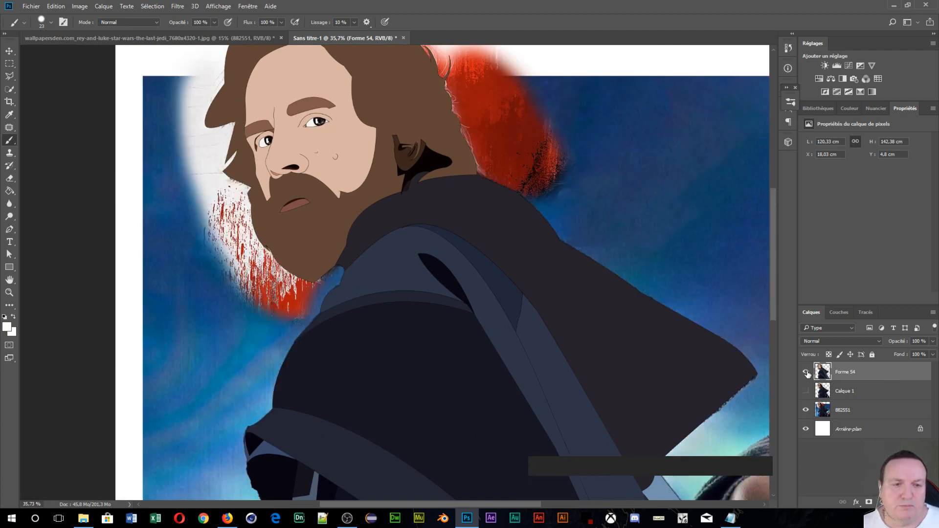
left_click(806, 371)
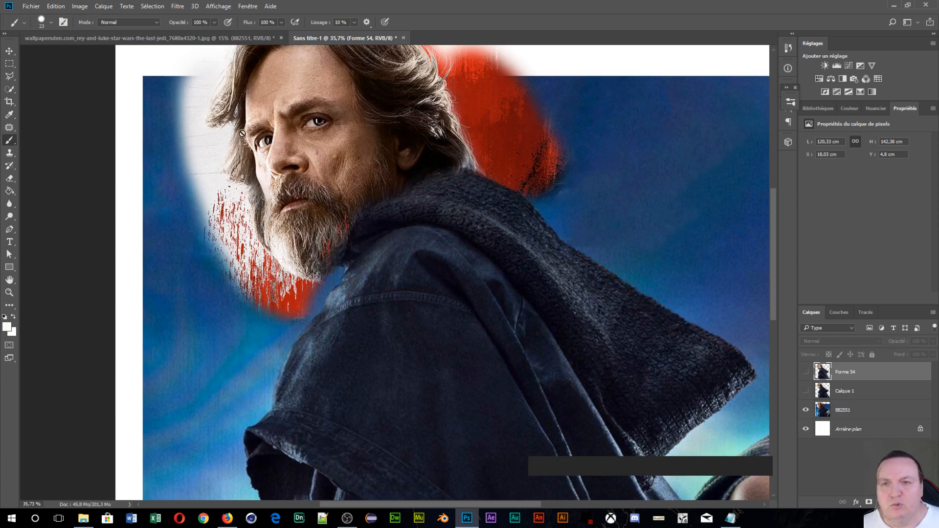
- Add an empty layer above Forme 54 and set up a larger, softer brush with white as the foreground colour
scroll(265, 117, "up", 5)
scroll(256, 149, "up", 1)
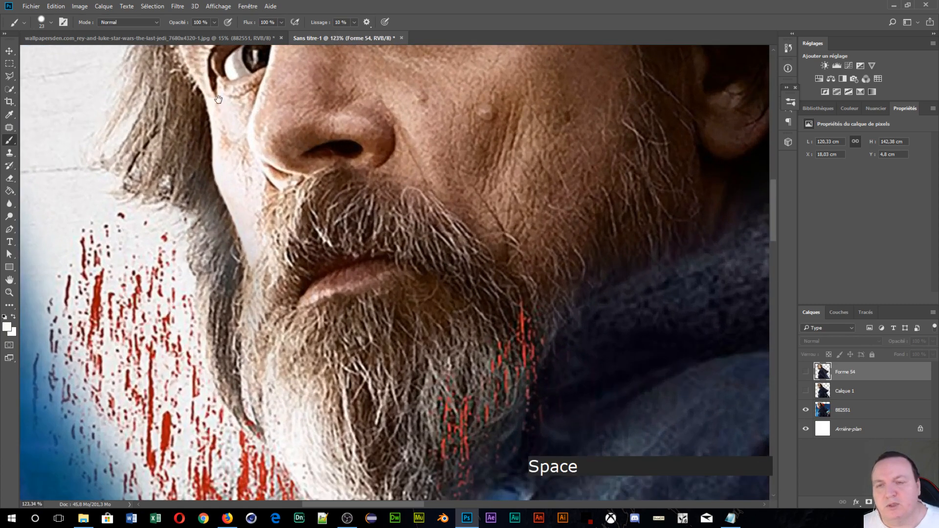
left_click_drag(540, 271, 708, 422)
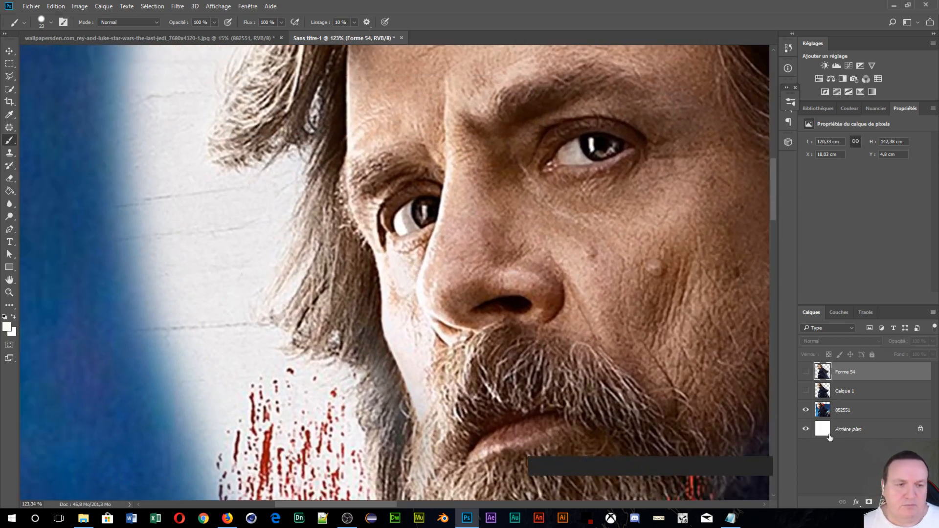
left_click(907, 503)
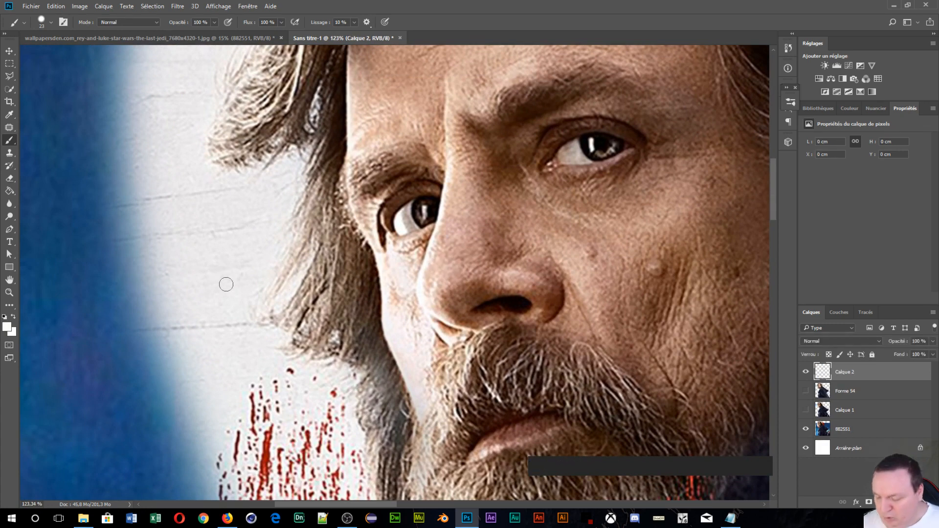
key("d")
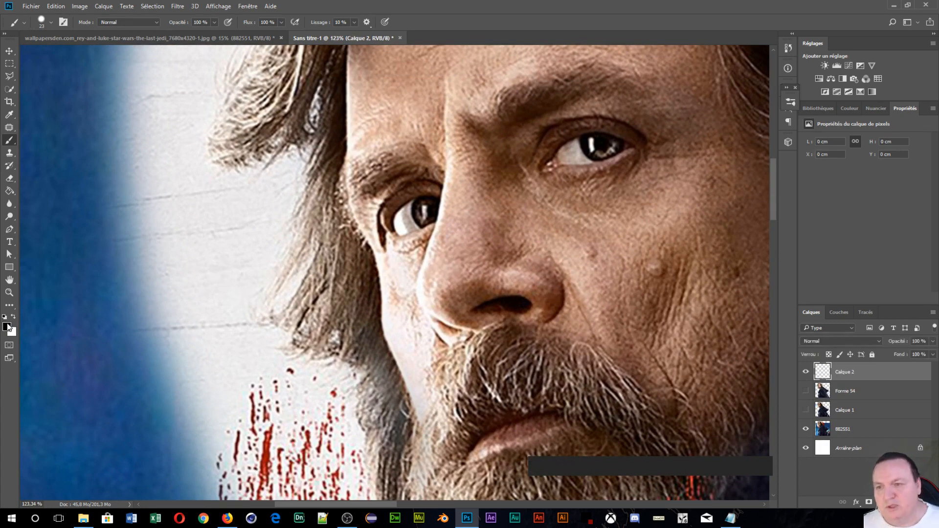
key("x")
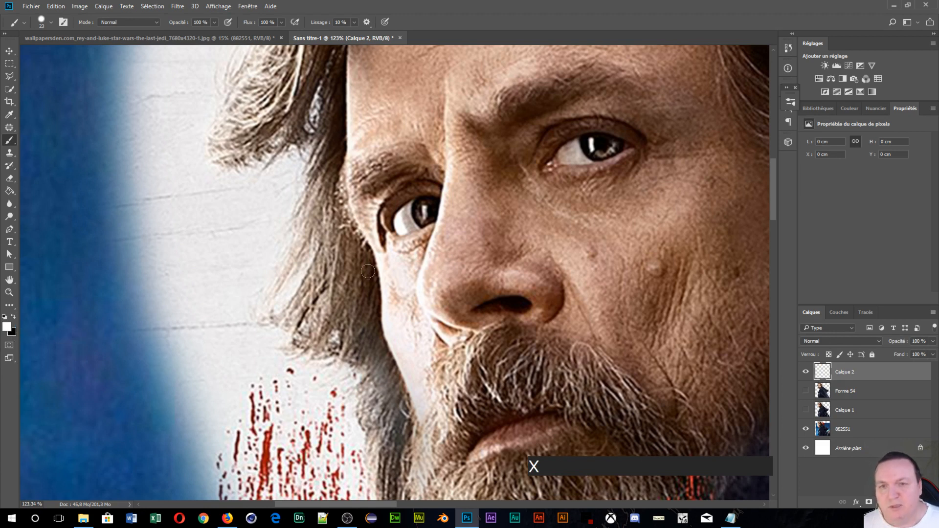
right_click(408, 243, "alt")
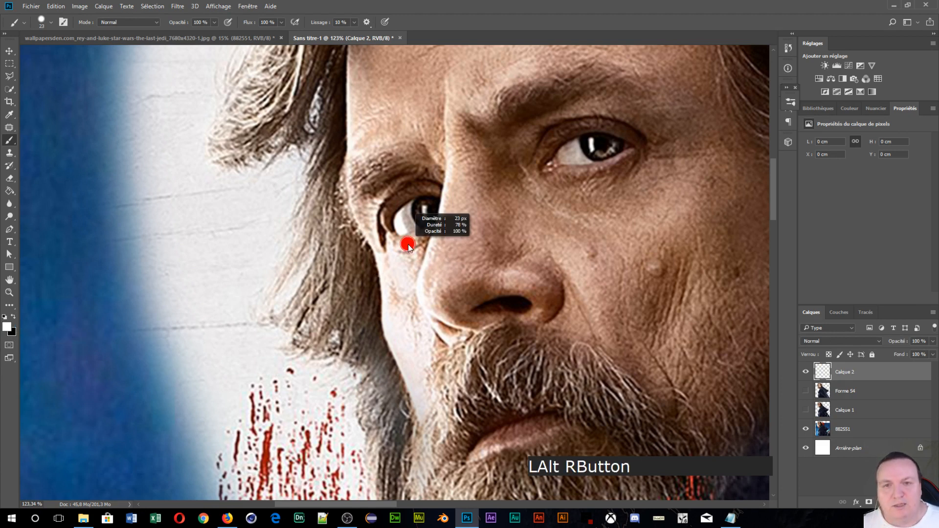
mouse_move(428, 243)
left_mouse_down()
mouse_move(421, 157)
mouse_move(395, 60)
left_mouse_up()
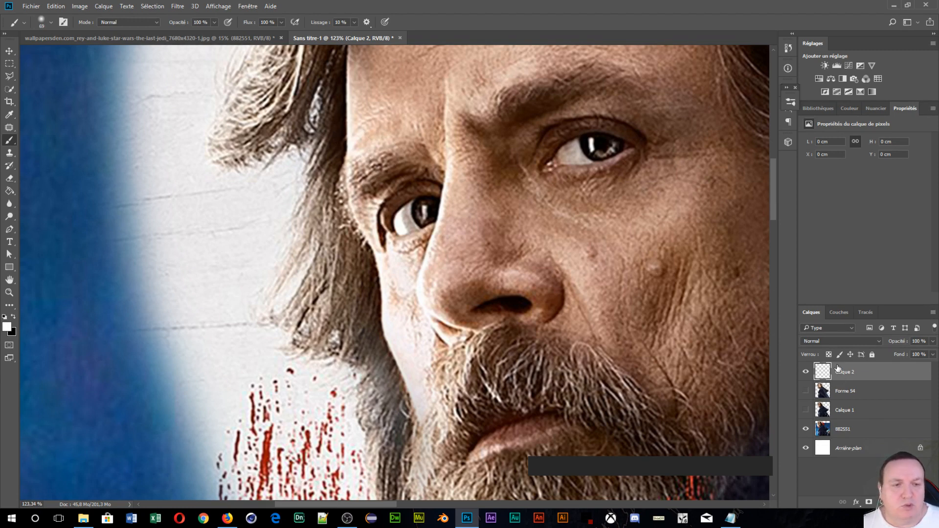
- Paint soft white highlights on Calque 2 beside the outer eye corner, under the eye, on the cheek and below the nose
scroll(447, 304, "up", 4)
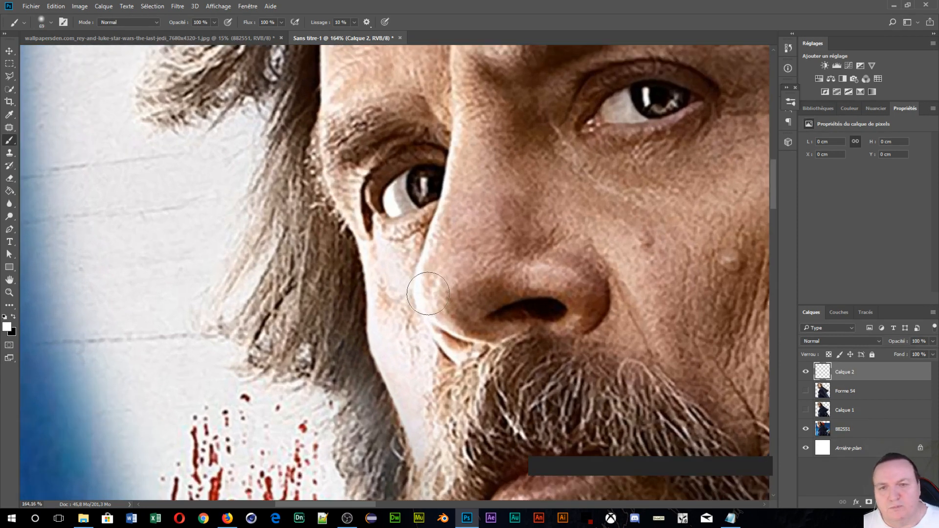
left_click_drag(429, 247, 580, 269)
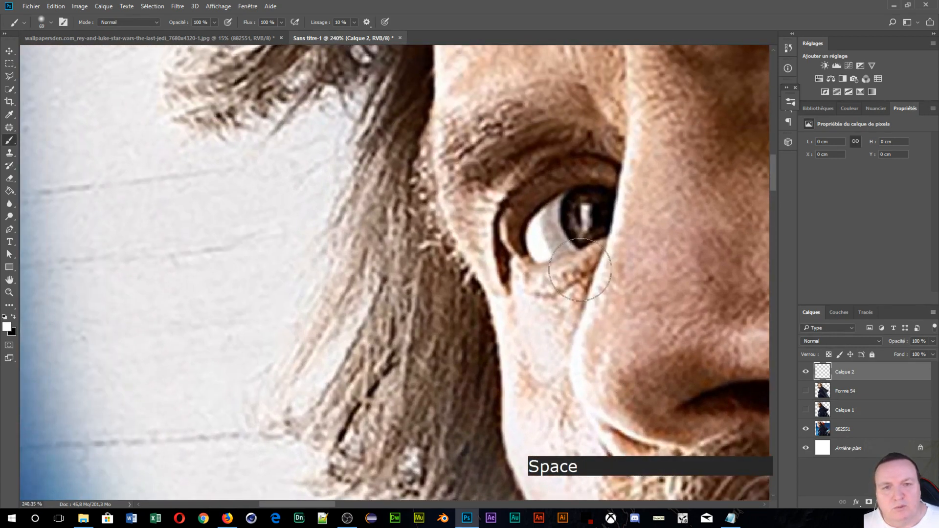
right_click(549, 269, "alt")
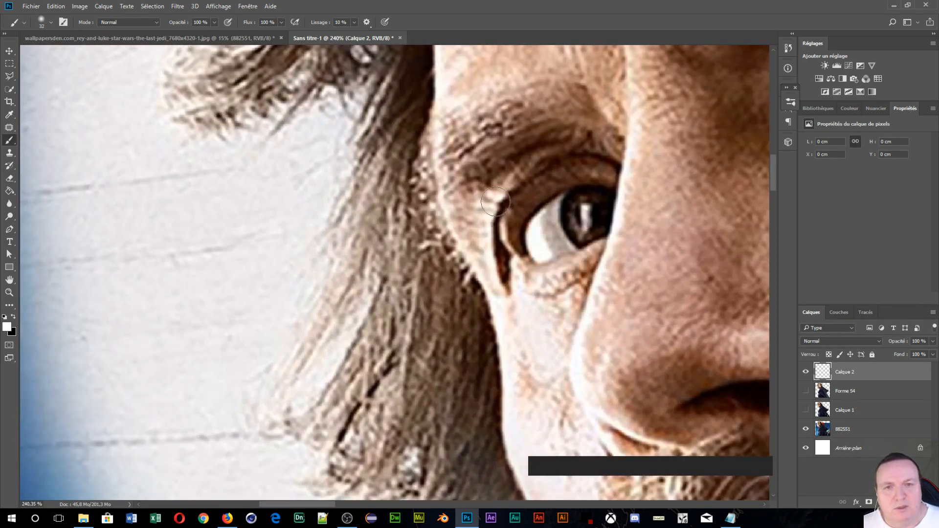
right_click(483, 203, "alt")
mouse_move(500, 190)
left_mouse_down()
mouse_move(483, 239)
mouse_move(512, 337)
left_mouse_up()
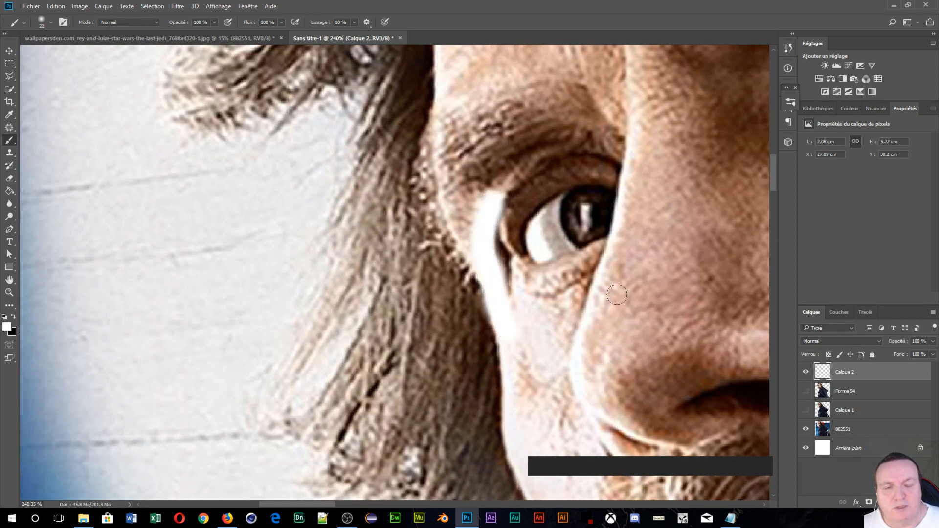
mouse_move(498, 300)
left_mouse_down()
mouse_move(570, 308)
mouse_move(538, 321)
mouse_move(550, 320)
mouse_move(555, 384)
left_mouse_up()
mouse_move(633, 335)
left_mouse_down()
mouse_move(571, 175)
mouse_move(525, 260)
mouse_move(516, 254)
mouse_move(553, 325)
mouse_move(600, 296)
left_mouse_up()
- Paint thin white highlights with a finer brush along the nose's lower edge and down the bridge contour beside the eye
right_click(613, 249, "alt")
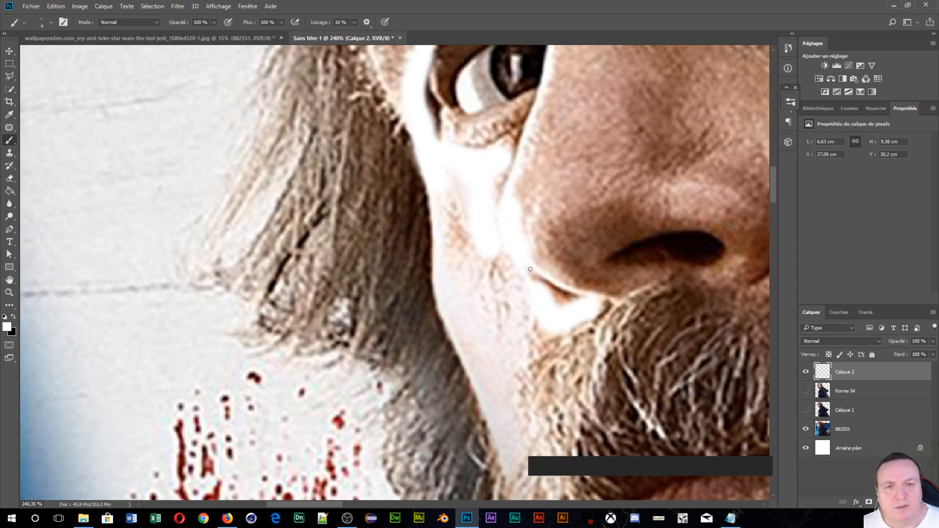
left_click_drag(531, 270, 574, 292)
key("space")
left_click_drag(577, 56, 498, 228)
right_click(498, 228, "alt")
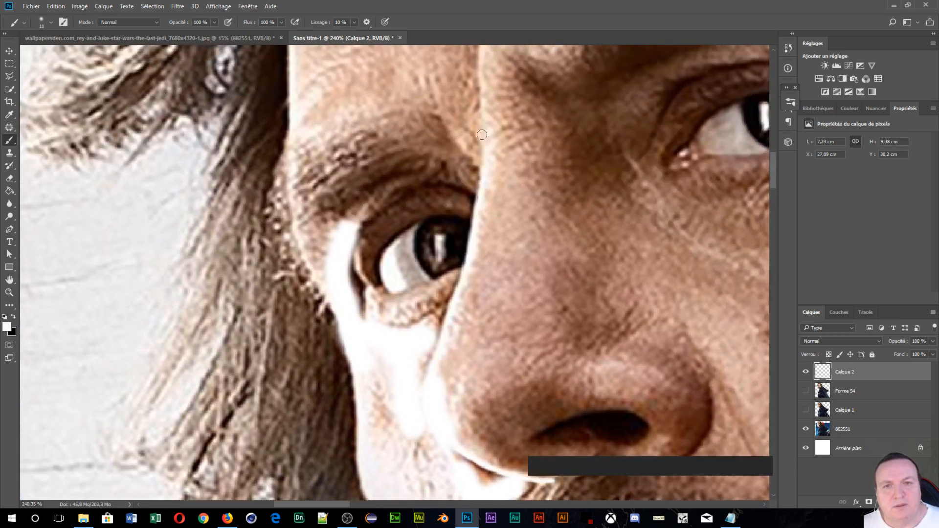
left_click_drag(486, 132, 481, 216)
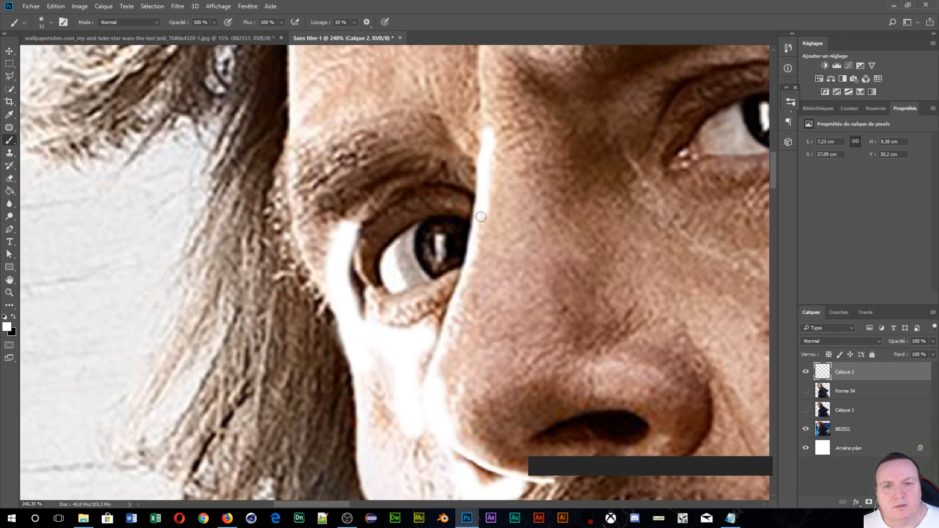
left_click_drag(457, 303, 443, 338)
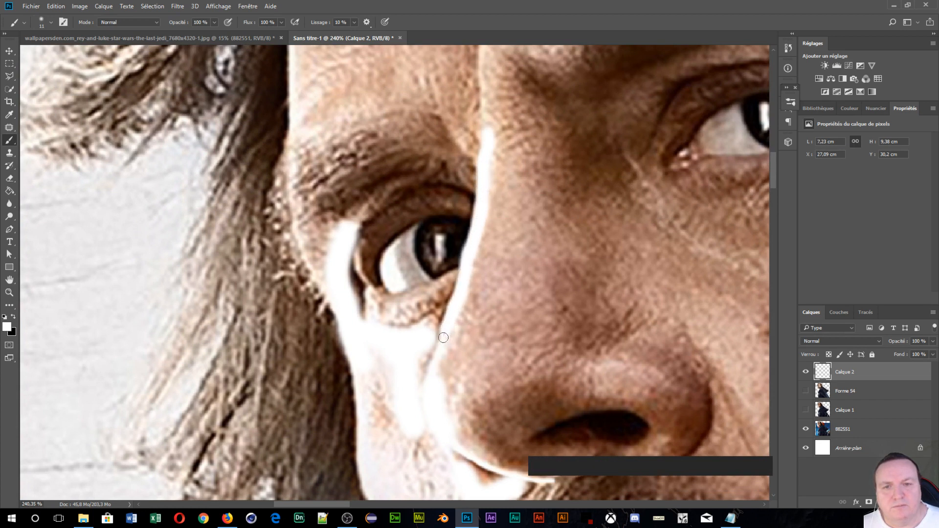
left_click_drag(450, 380, 459, 386)
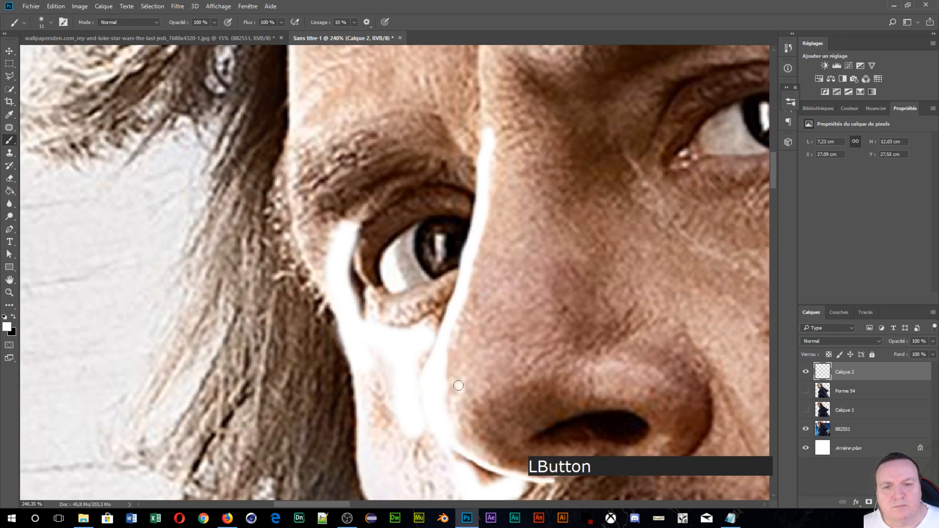
- Fill the cheek and its outer edge down to the beard with soft white, using a 24 px brush
mouse_move(417, 361)
left_mouse_down()
mouse_move(481, 272)
mouse_move(494, 208)
mouse_move(504, 214)
mouse_move(461, 226)
mouse_move(463, 285)
mouse_move(479, 342)
mouse_move(488, 325)
mouse_move(535, 441)
left_mouse_up()
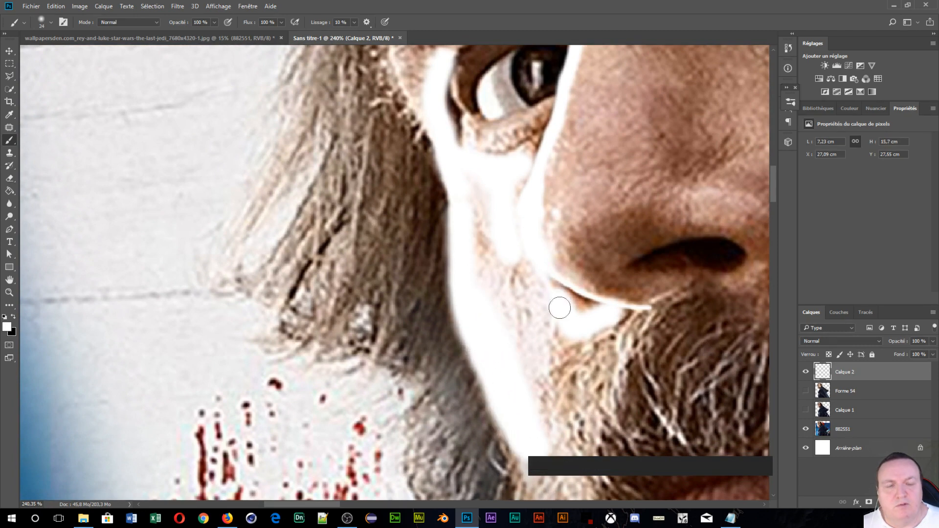
mouse_move(562, 274)
left_mouse_down()
mouse_move(470, 297)
mouse_move(443, 380)
mouse_move(433, 297)
mouse_move(409, 327)
mouse_move(413, 346)
left_mouse_up()
left_click(436, 303, "alt")
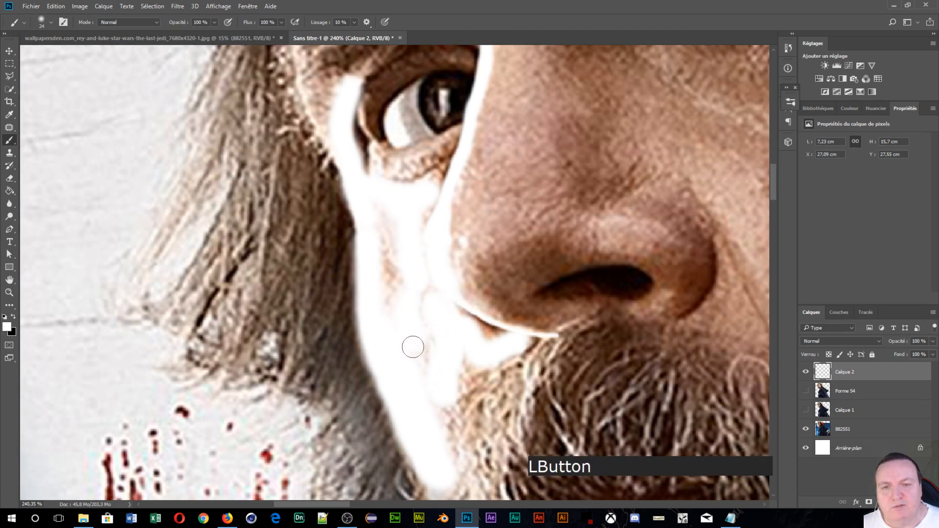
- Touch up the soft white fill in the middle of the cheek and reduce the brush size to 10 px
scroll(437, 300, "down", 2)
scroll(437, 300, "down", 4)
scroll(446, 272, "up", 4)
left_click_drag(447, 272, 412, 356)
scroll(412, 356, "up", 2)
right_click(481, 195, "alt")
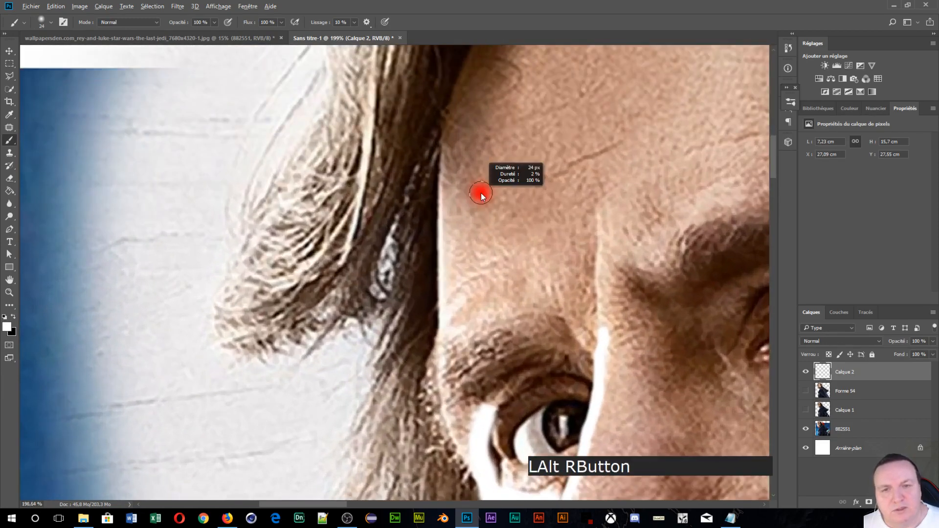
mouse_move(477, 195)
left_mouse_down()
mouse_move(462, 173)
mouse_move(443, 205)
left_mouse_up()
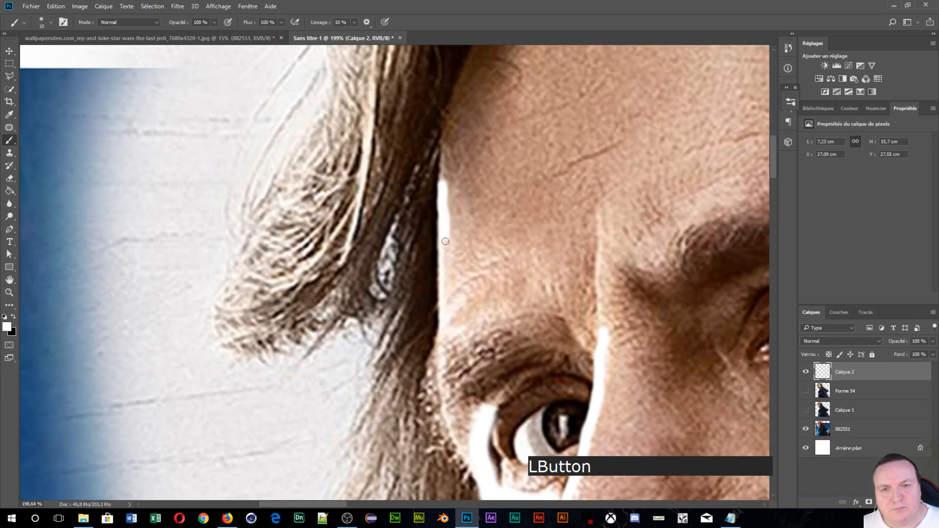
left_click_drag(446, 241, 442, 276)
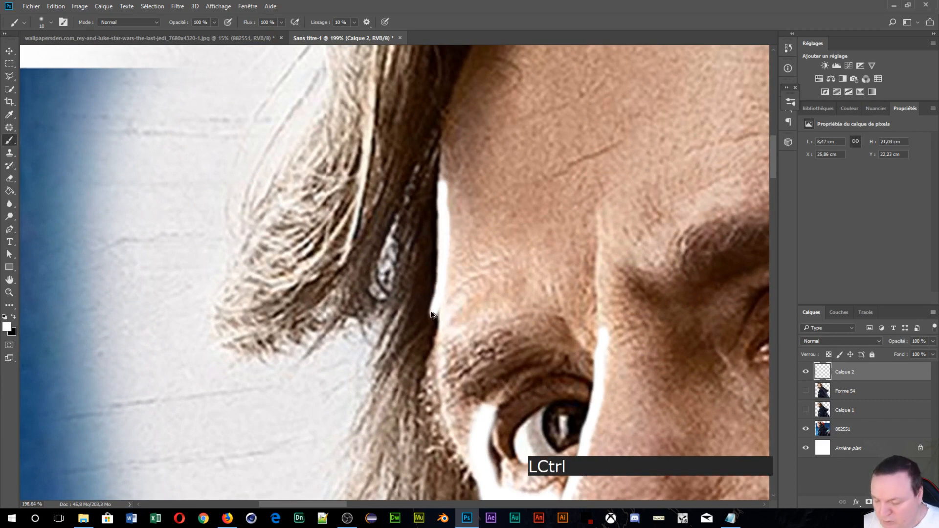
key("ctrl+alt+z")
key("ctrl+alt+z")
key("ctrl+alt+z")
- Paint thin white highlights above the outer end of the eyebrow and down the forehead's edge along the hair
left_click(444, 335)
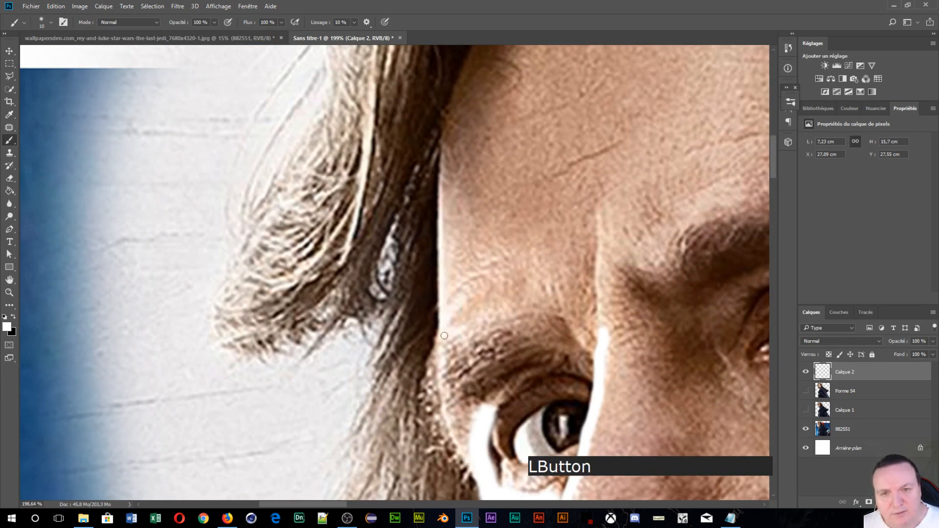
left_click_drag(461, 303, 466, 296)
left_click(449, 337)
left_click_drag(440, 179, 444, 190)
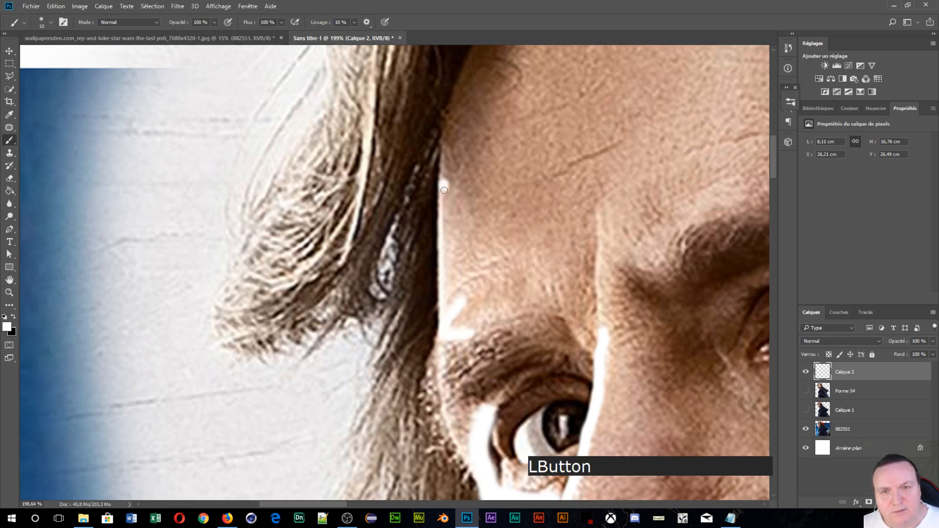
left_click_drag(440, 222, 440, 248)
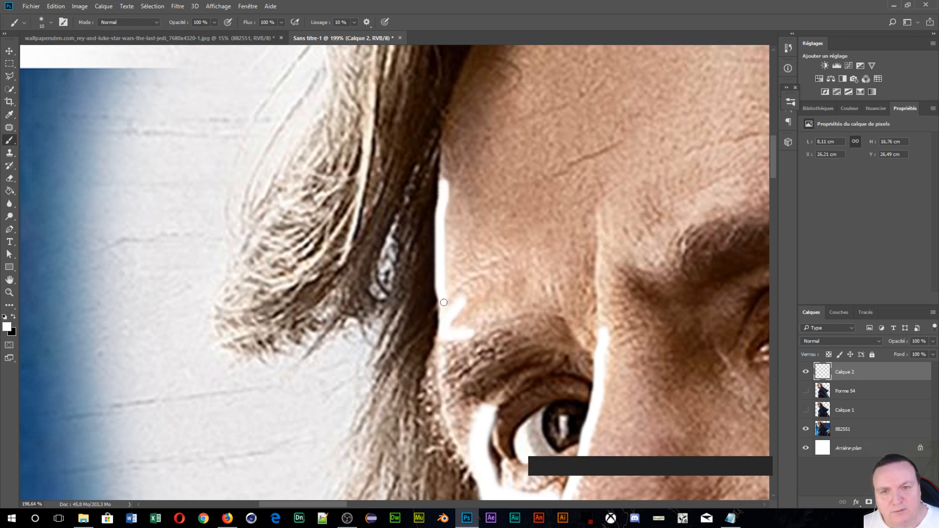
- Enlarge the brush to 30 px and paint a slanted white highlight along the cheek fold beside the nostril
key("space")
mouse_move(659, 110)
left_mouse_down()
mouse_move(181, 27)
mouse_move(191, 16)
mouse_move(224, 74)
mouse_move(212, 81)
left_mouse_up()
right_click(304, 117, "alt")
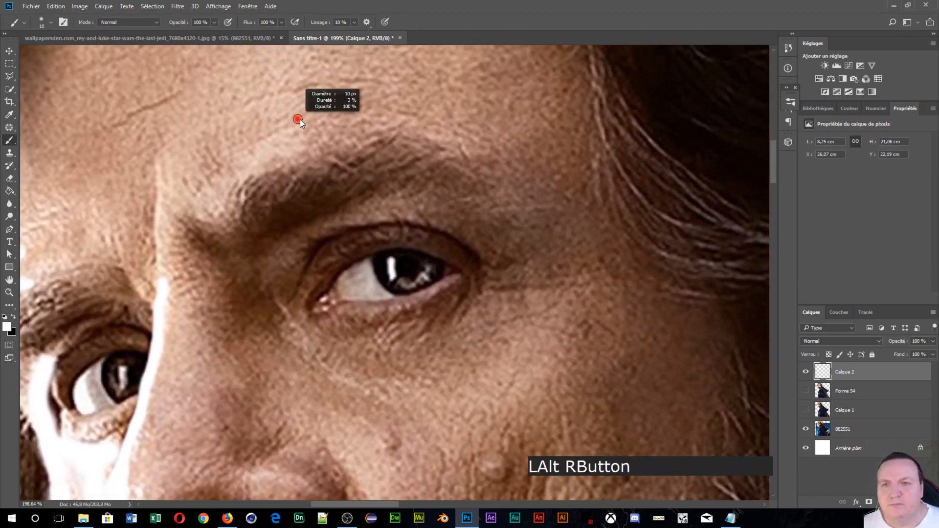
key("space")
left_click_drag(326, 144, 354, 4)
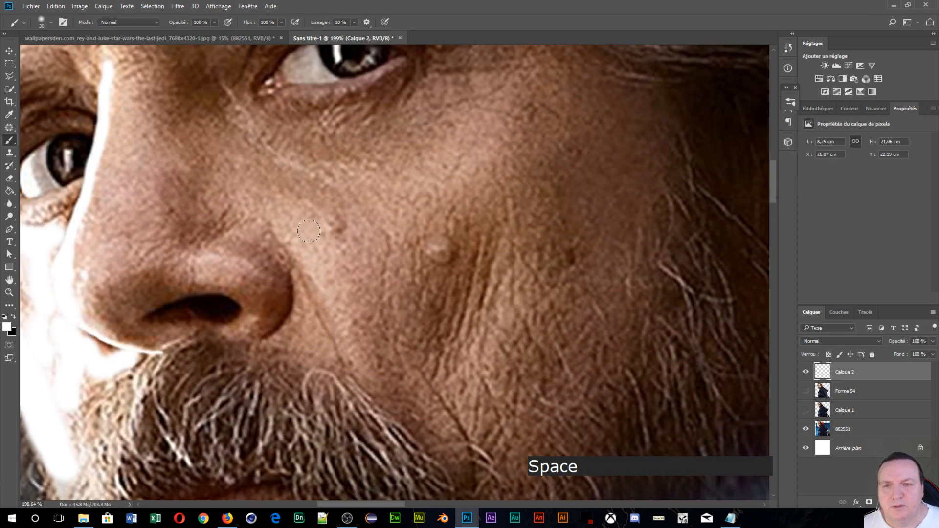
left_click_drag(277, 228, 349, 346)
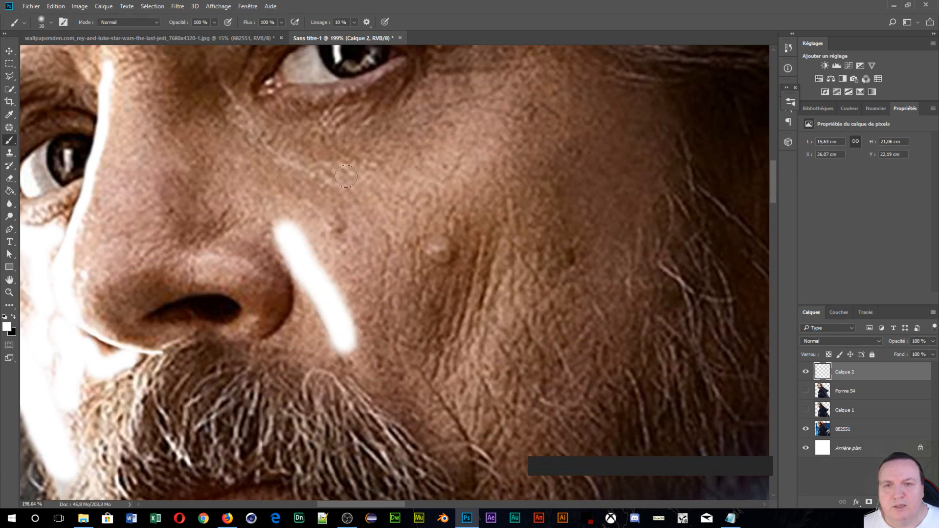
- Paint broad soft white highlights under the more frontal eye, above its inner eyebrow and up the forehead with a 94 px brush
scroll(448, 158, "down", 4, "alt")
right_click(419, 178, "alt")
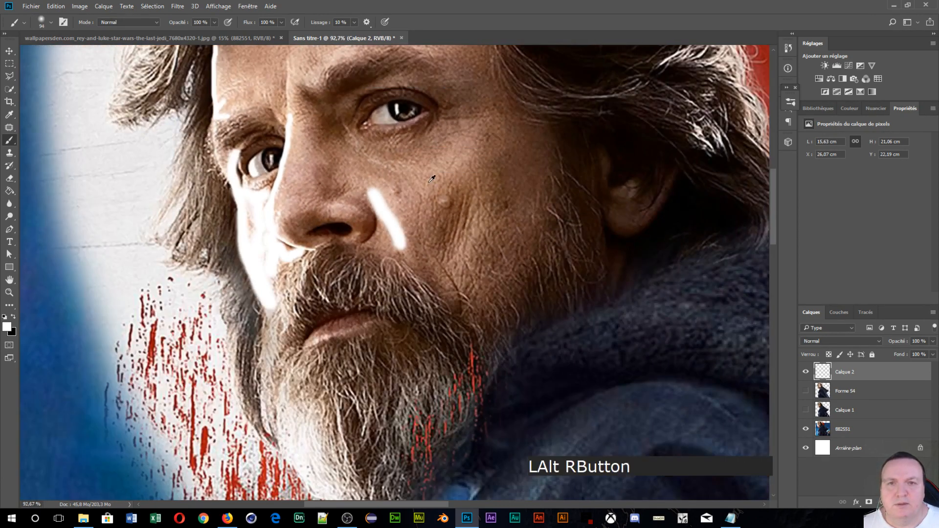
mouse_move(404, 164)
left_mouse_down()
mouse_move(457, 143)
mouse_move(408, 219)
left_mouse_up()
left_click(338, 191)
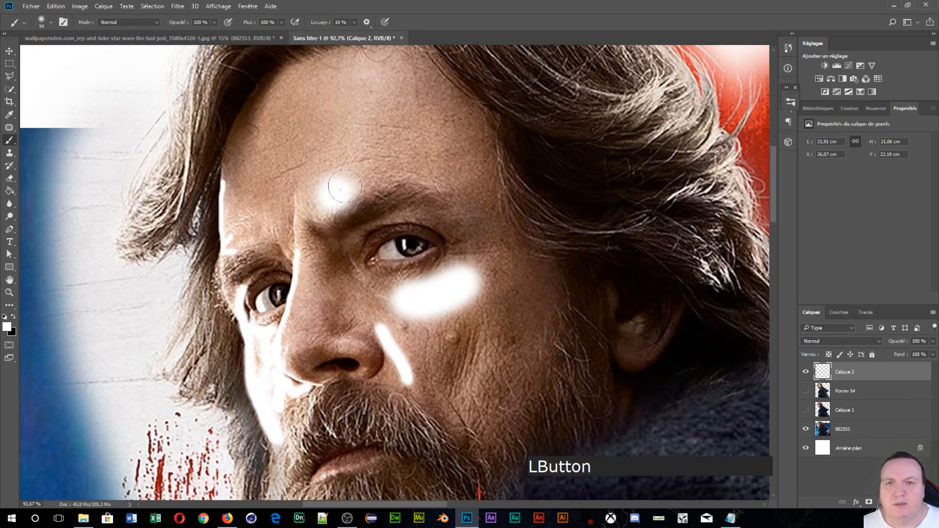
left_click(356, 72)
mouse_move(356, 72)
left_mouse_down()
mouse_move(359, 111)
mouse_move(347, 156)
mouse_move(336, 182)
mouse_move(321, 170)
left_mouse_up()
scroll(501, 153, "down", 5)
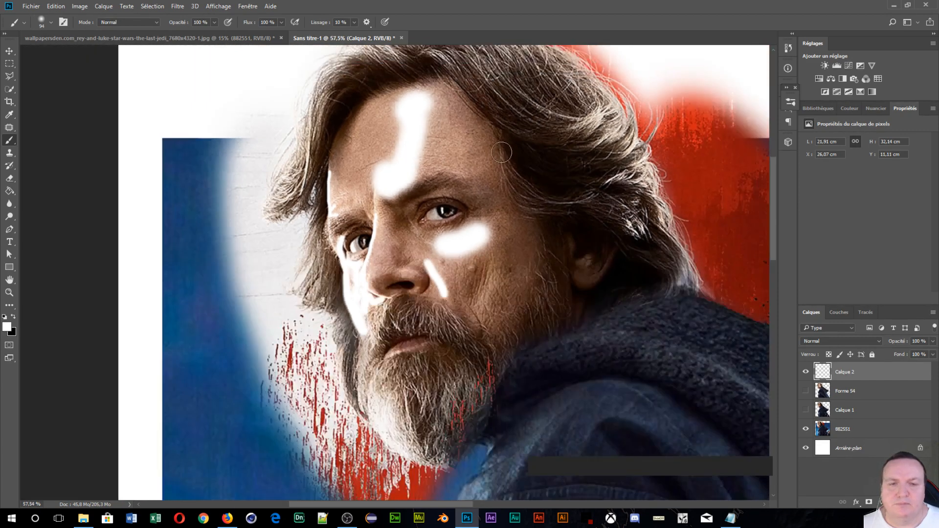
- Show the Forme 54 drawing layer beneath the painted highlights
scroll(508, 175, "up", 2)
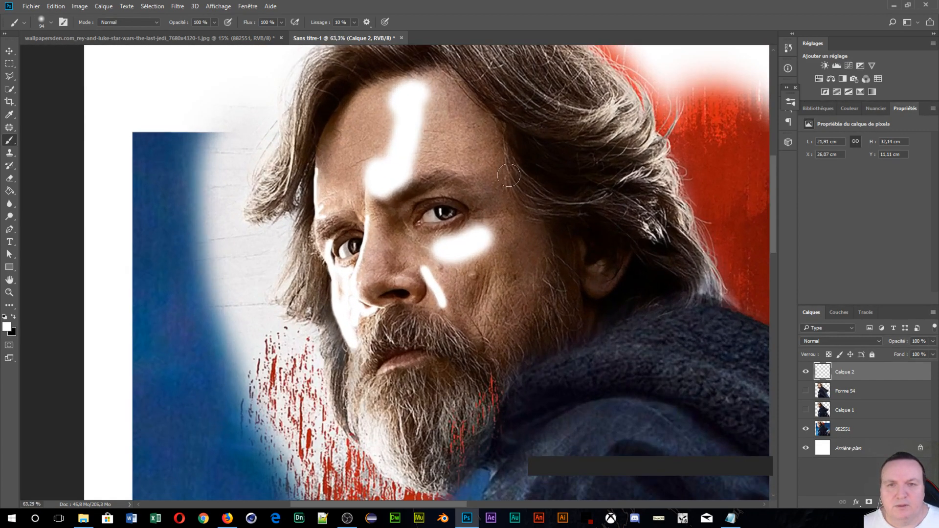
scroll(411, 237, "up", 3)
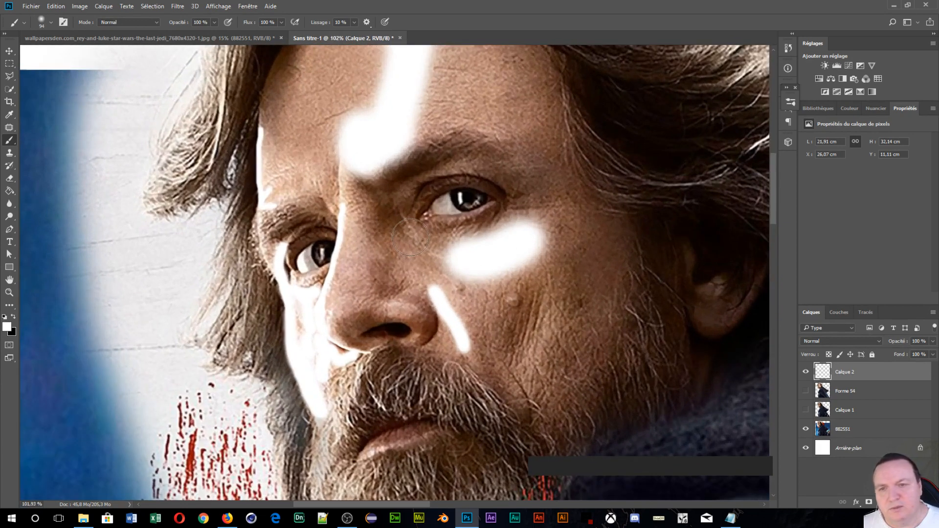
scroll(367, 253, "down", 3)
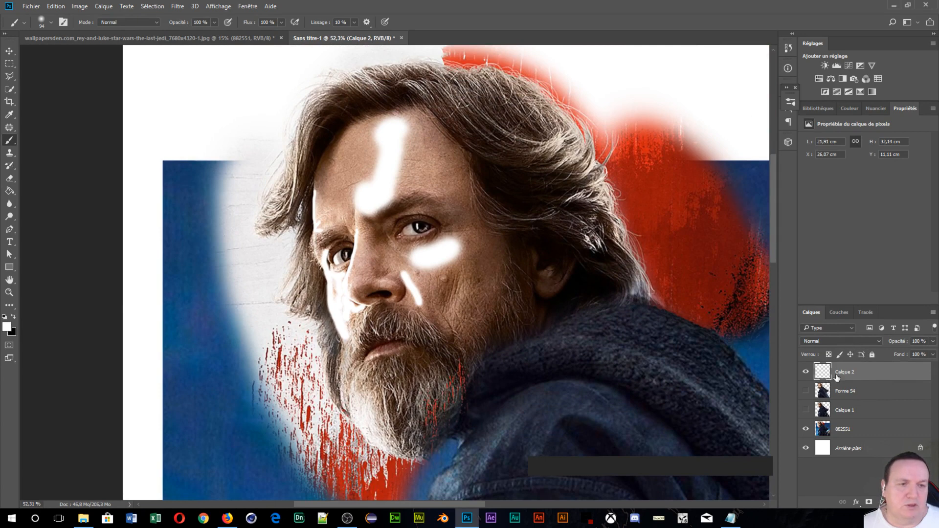
left_click(806, 393)
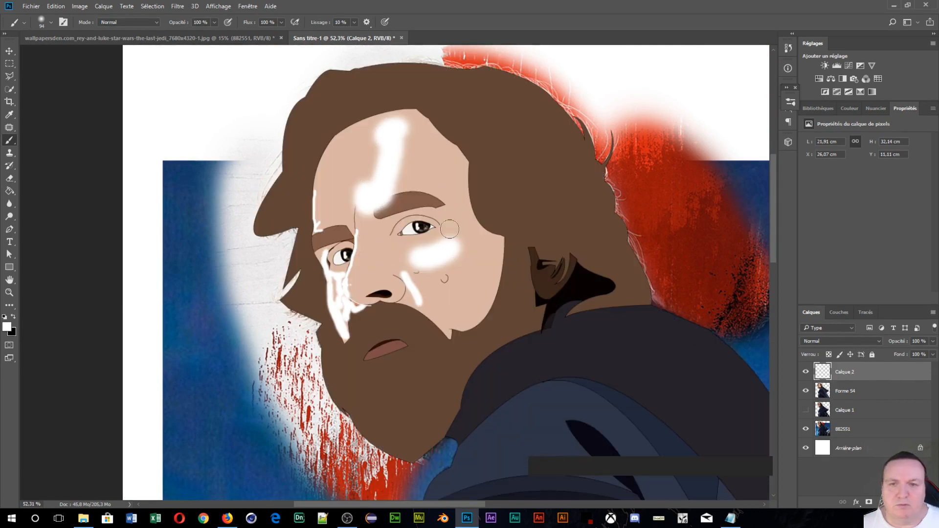
- Fill the gaps between the white strokes on the cheek beside the nose, using a smaller soft brush
scroll(373, 257, "up", 5)
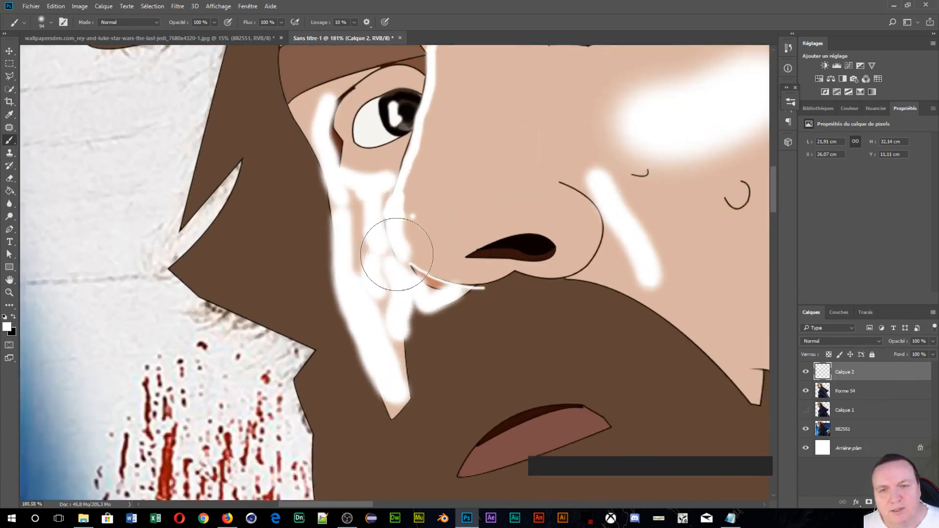
right_click(382, 303, "alt")
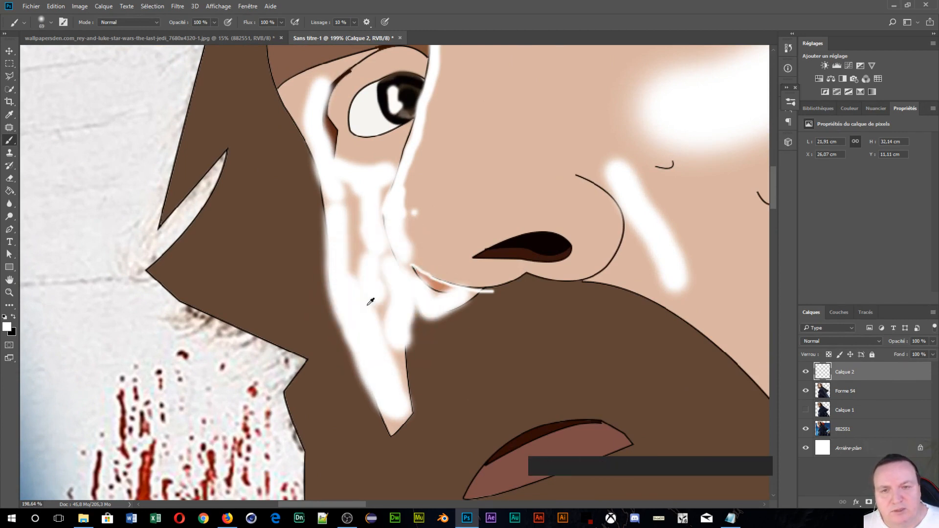
left_click_drag(391, 299, 382, 357)
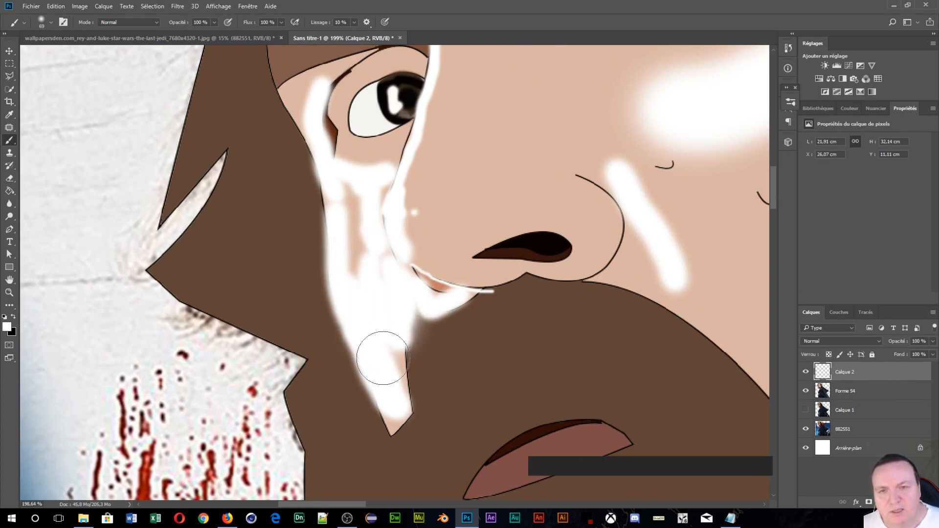
mouse_move(364, 176)
left_mouse_down()
mouse_move(364, 271)
mouse_move(363, 219)
mouse_move(376, 277)
mouse_move(474, 303)
mouse_move(387, 299)
left_mouse_up()
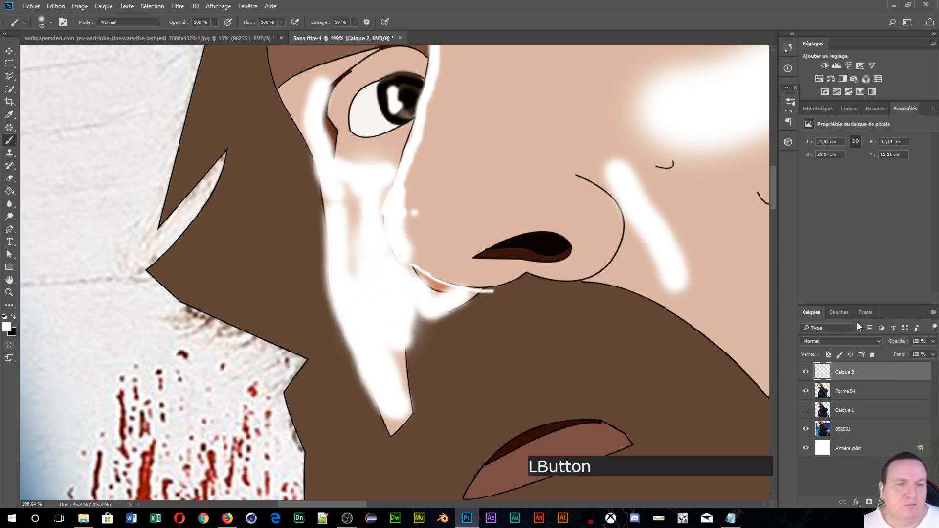
- Try several blend modes on Calque 2 and set it to Lumière tamisée
left_click(839, 344)
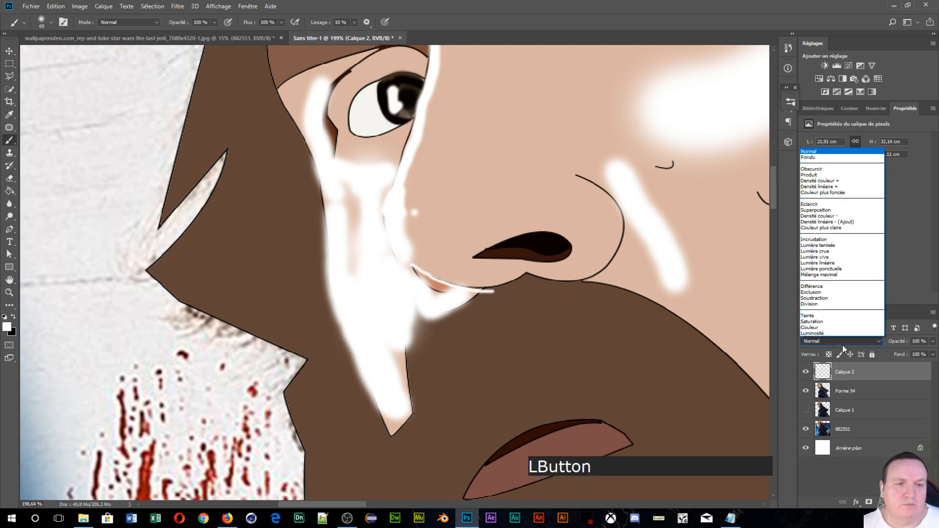
left_click(843, 345)
scroll(841, 346, "down", 6)
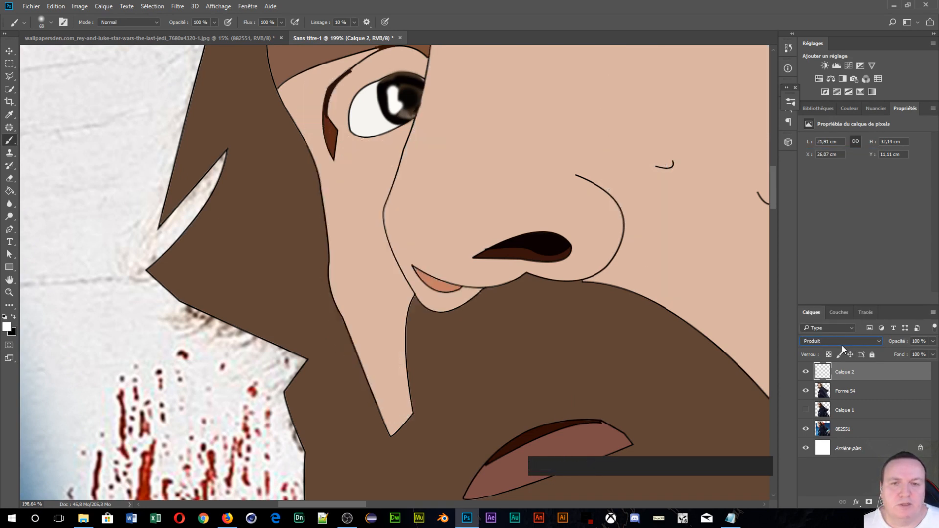
scroll(841, 345, "down", 1)
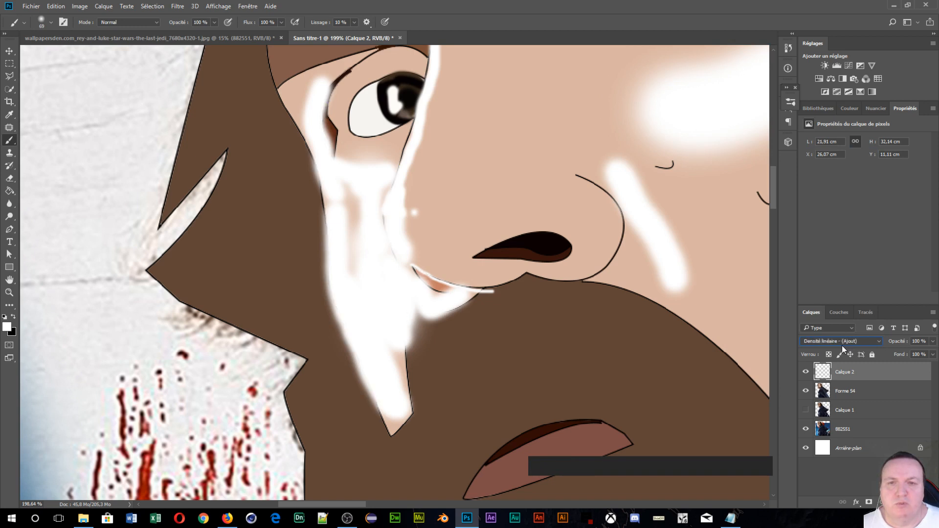
scroll(841, 345, "down", 1)
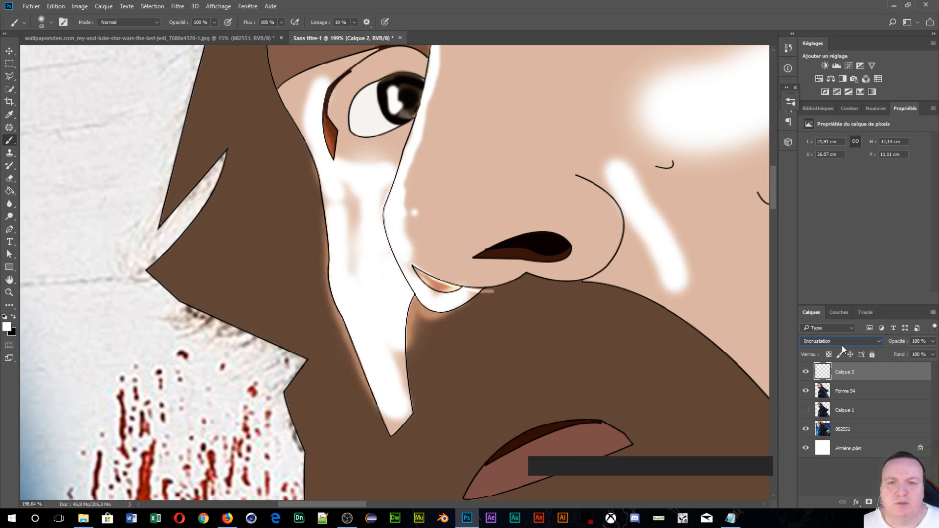
scroll(841, 345, "down", 1)
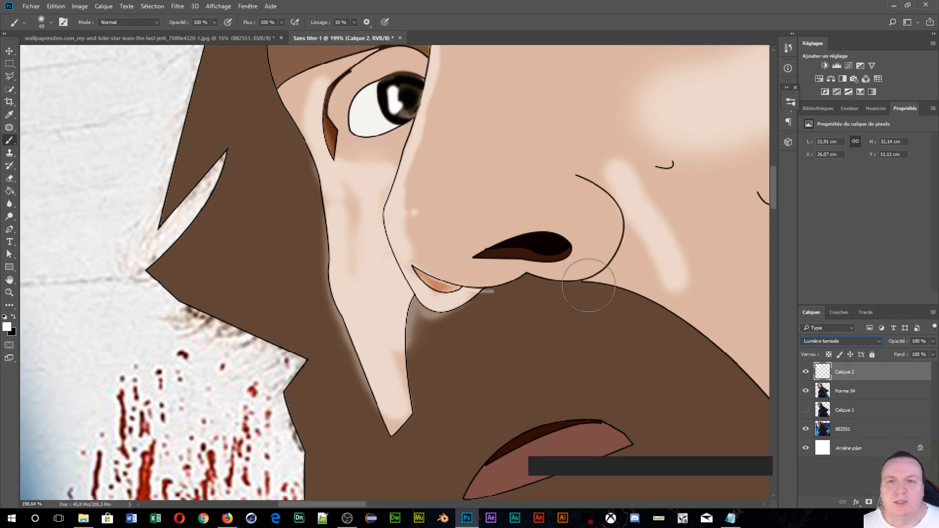
- Apply a Gaussian blur with a 6,4 pixel radius to the highlights on Calque 2
left_click(177, 7)
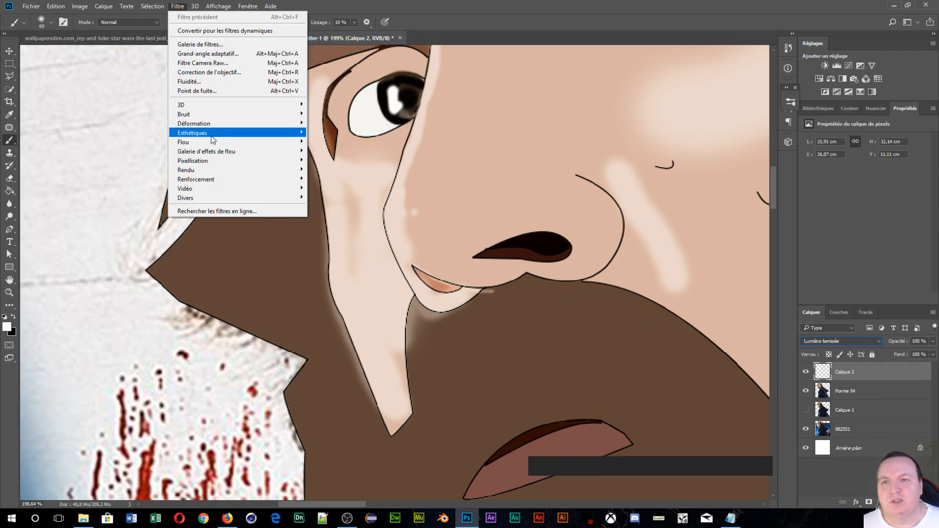
mouse_move(215, 143)
left_click(117, 188)
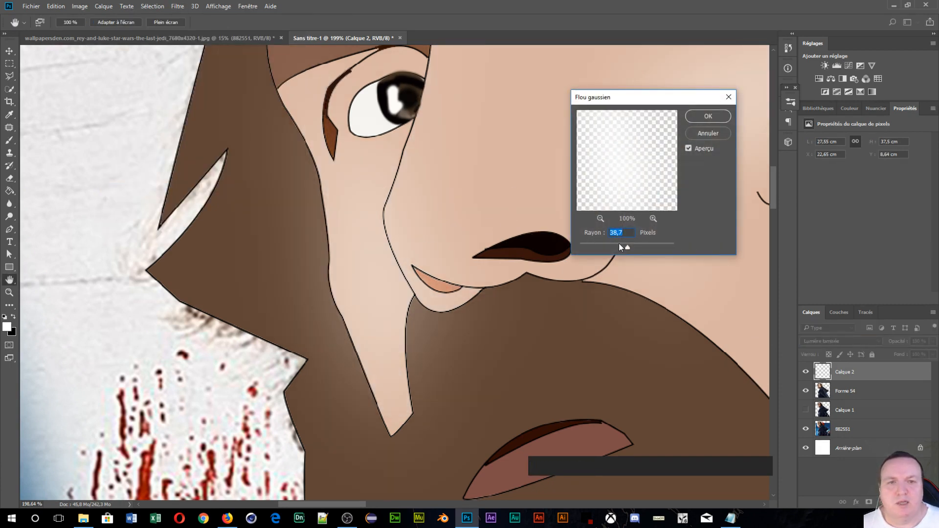
left_click_drag(626, 248, 609, 243)
left_click(708, 116)
- Reduce the opacity of Calque 2 to 47 %
scroll(624, 133, "down", 8)
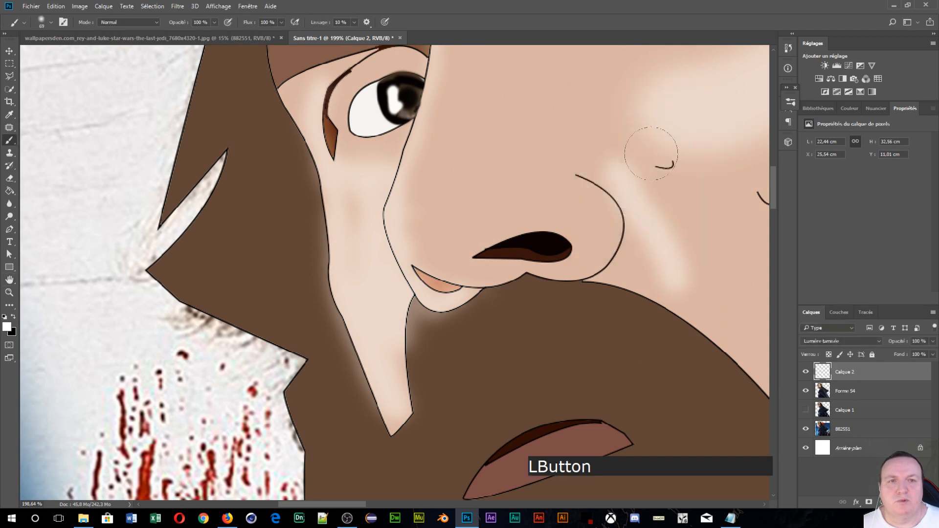
key("b")
scroll(624, 134, "down", 2)
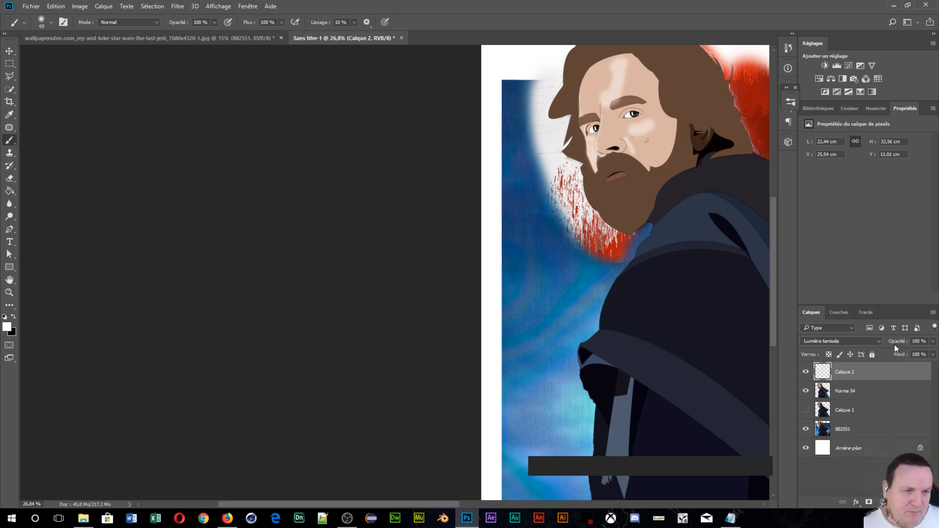
left_click_drag(895, 344, 891, 345)
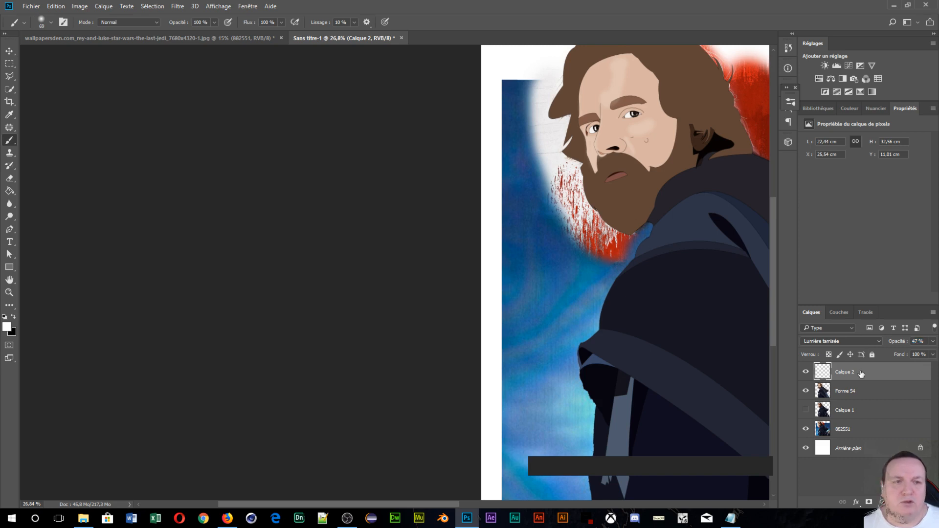
- Apply a Gaussian blur with a 30,4 pixel radius to Calque 2 and raise the layer's opacity to 100 %
left_click(177, 6)
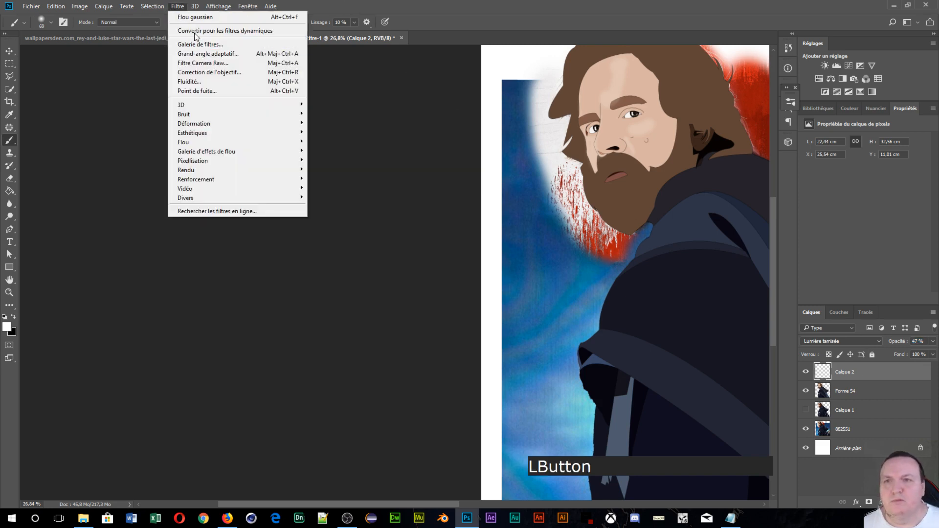
left_click(185, 145)
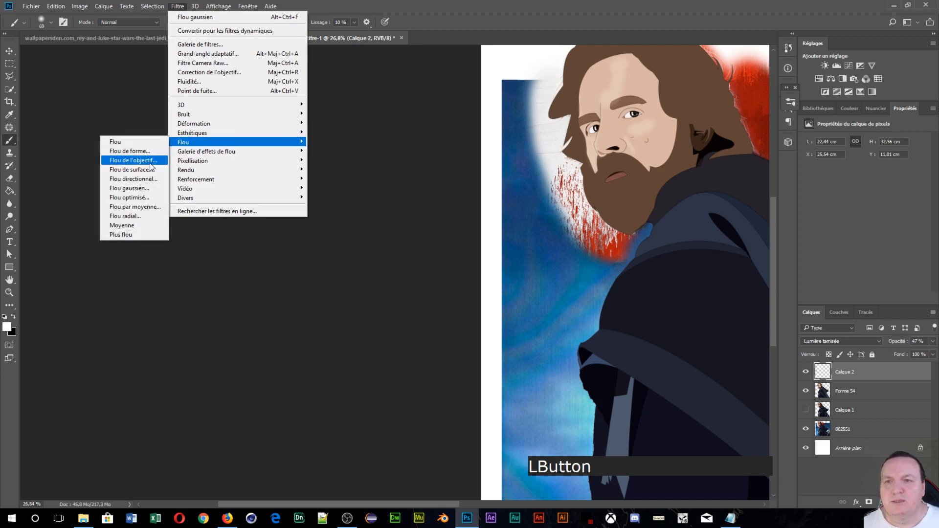
left_click(129, 188)
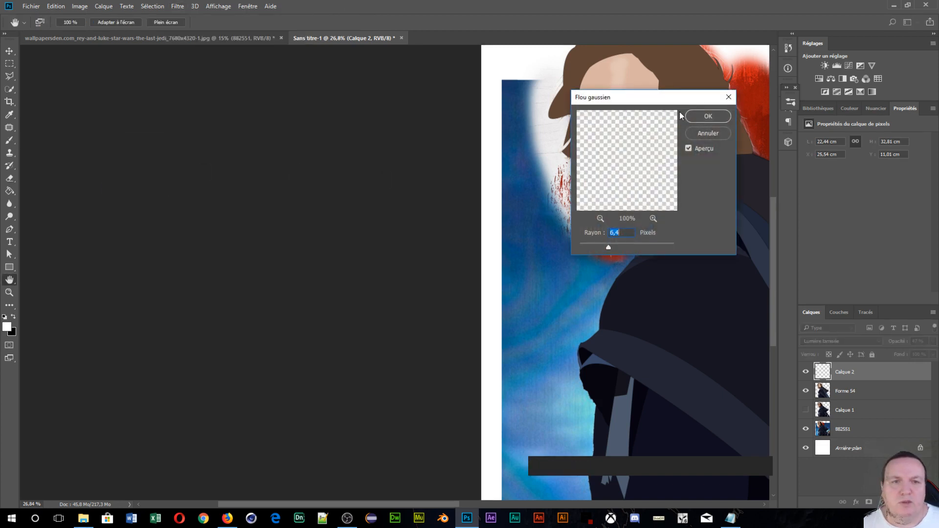
left_click_drag(673, 98, 812, 85)
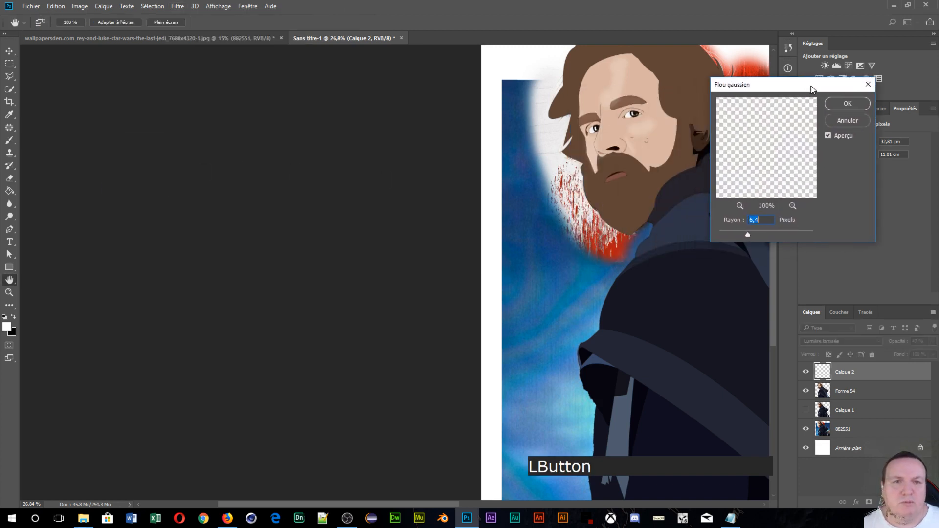
left_click(752, 234)
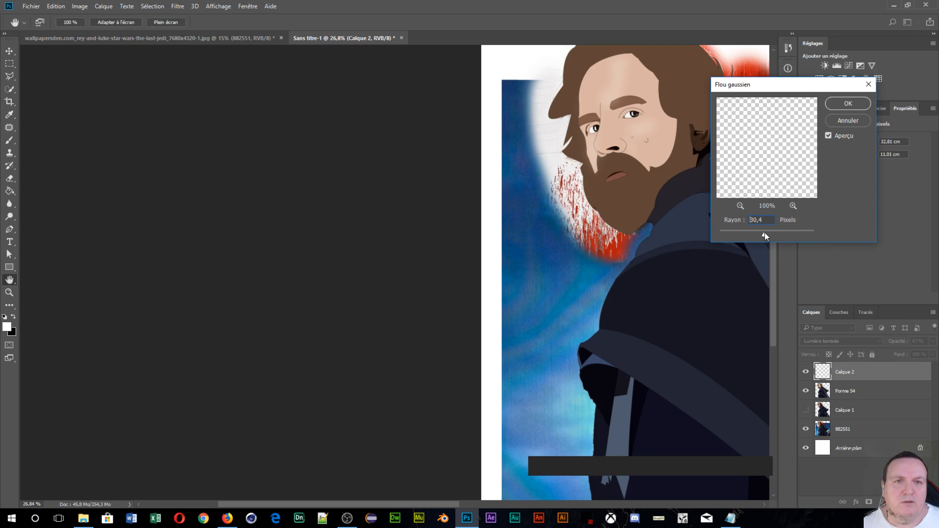
left_click(849, 103)
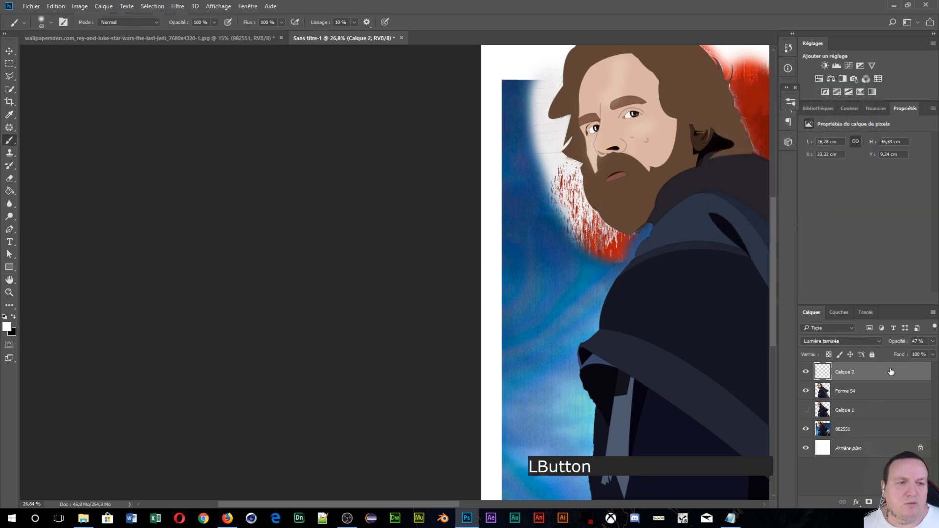
left_click_drag(896, 341, 908, 345)
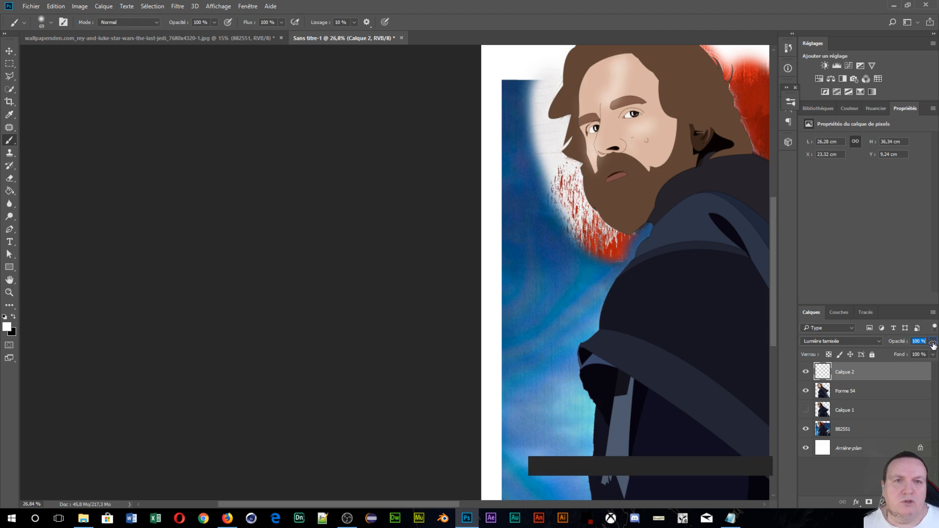
- Add a new layer for shadows with black as the paint colour, and hide Calque 2 and Forme 54 to expose the photo
key("h")
left_click_drag(698, 119, 420, 250)
scroll(353, 168, "up", 2)
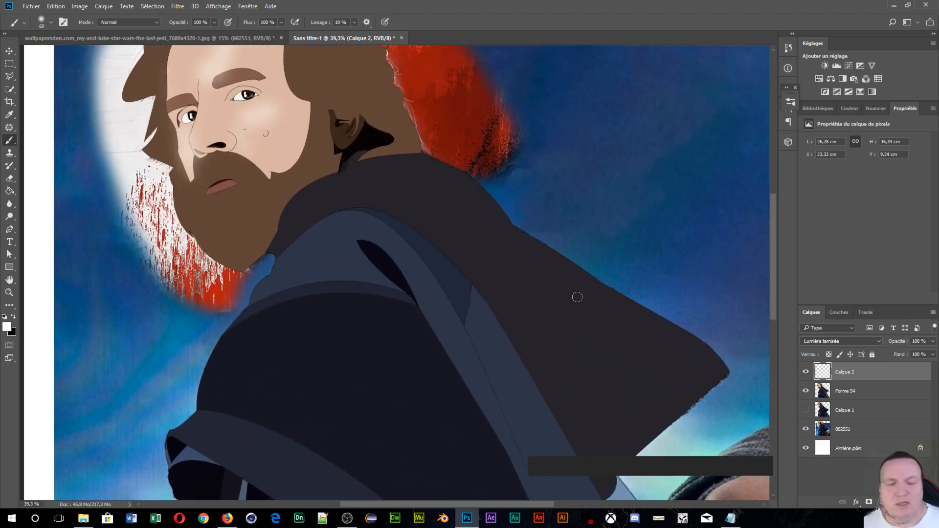
left_click(807, 374)
left_click(908, 502)
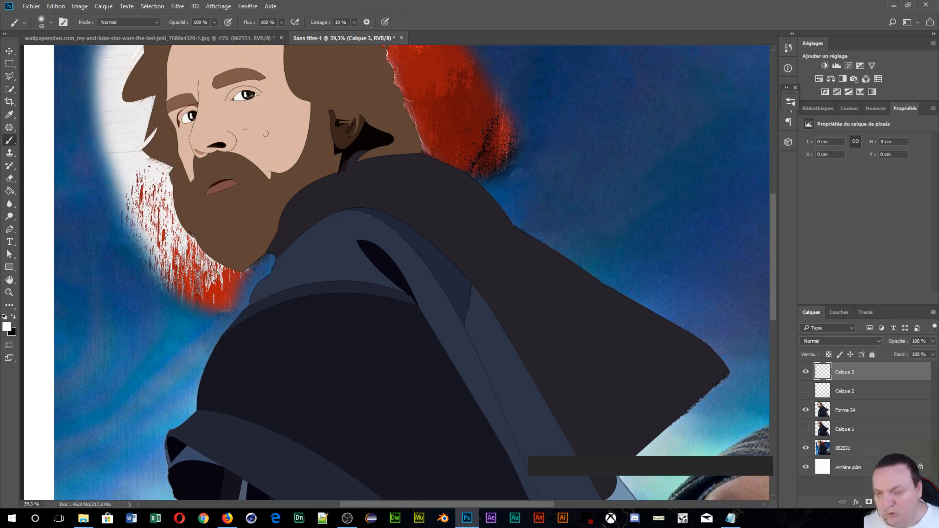
key("x")
scroll(241, 246, "up", 3)
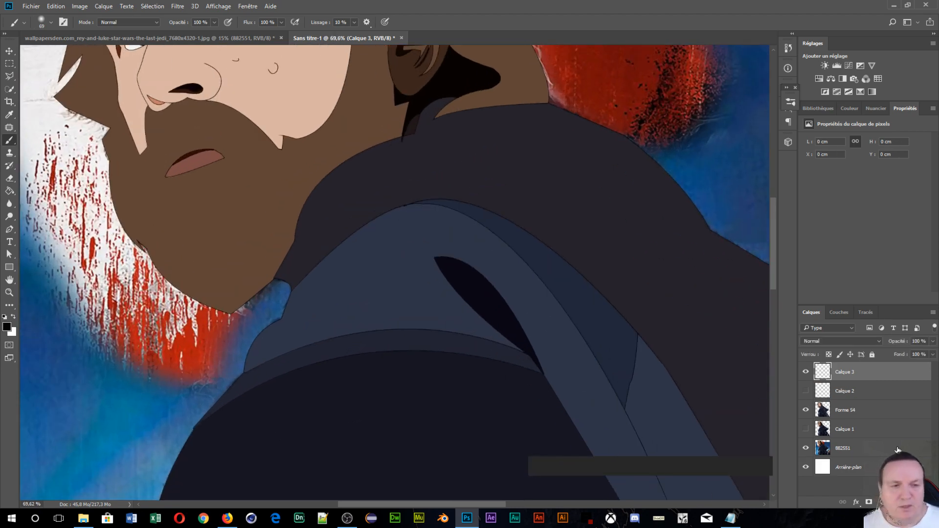
left_click(806, 410)
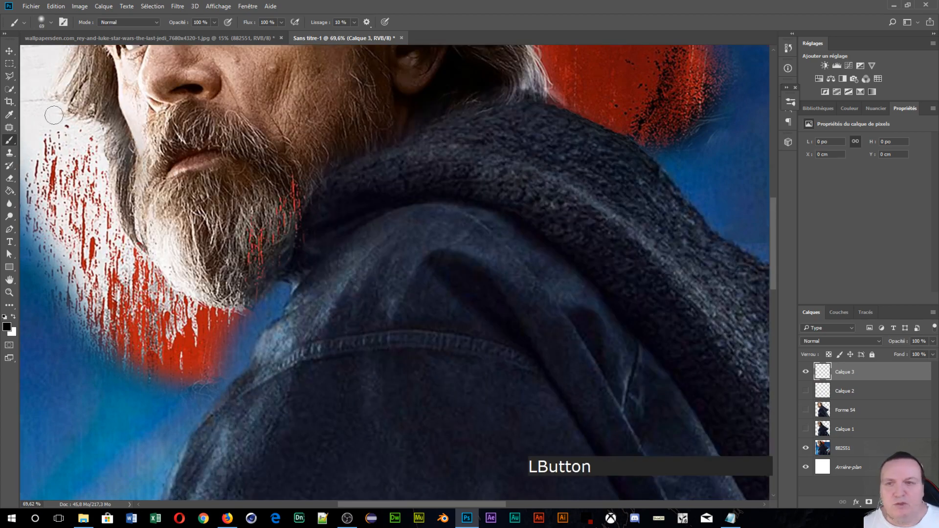
- Paint black shadow strokes beside the nose bridge, over the nearer eye's upper lid and on its eyebrow with a small soft brush
scroll(39, 98, "up", 3)
left_click_drag(241, 147, 215, 460)
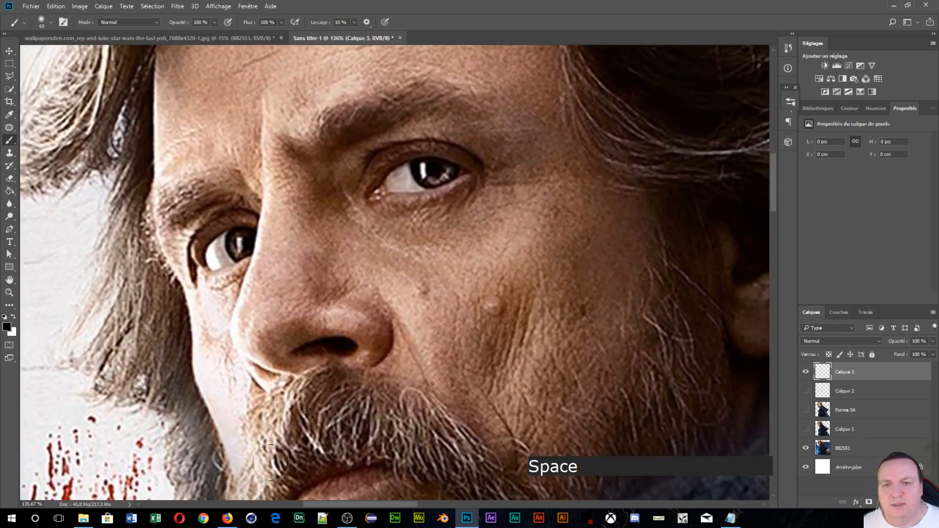
scroll(332, 266, "up", 2)
left_click_drag(331, 266, 283, 457)
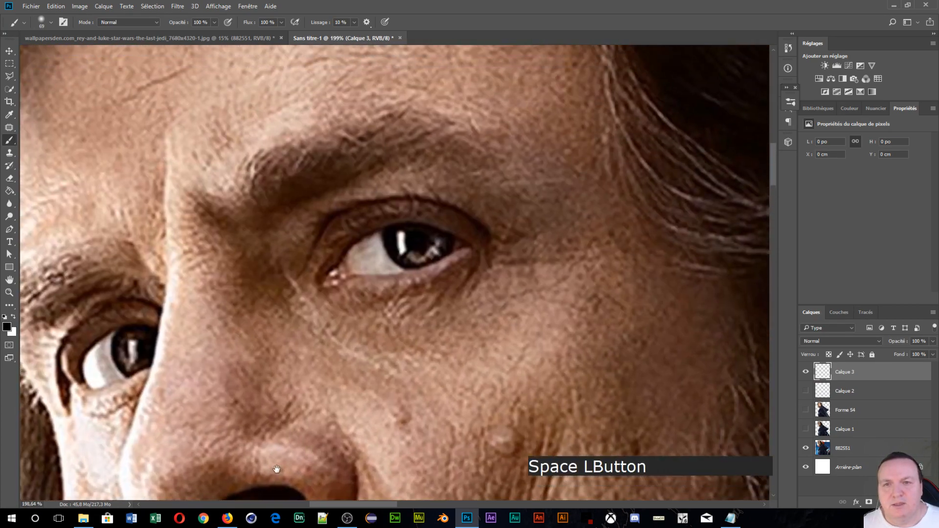
right_click(283, 301, "alt")
left_click_drag(283, 301, 260, 300)
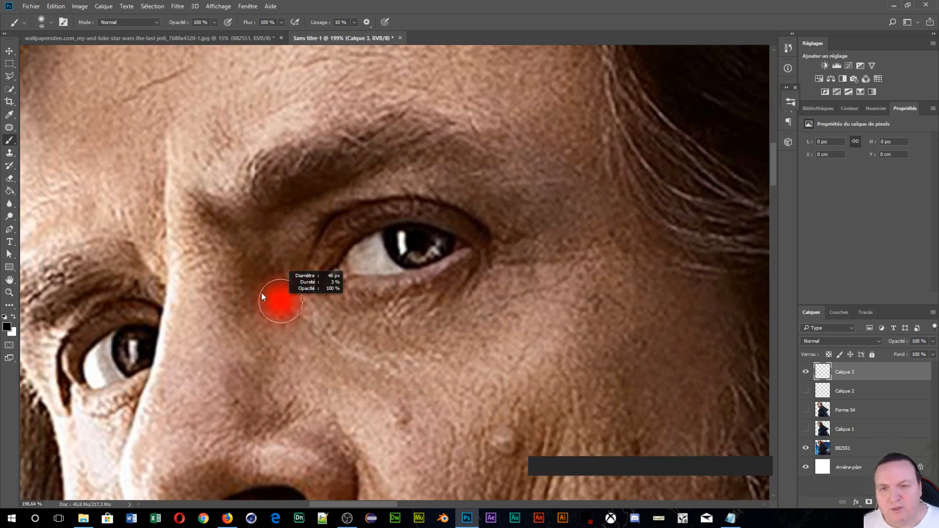
right_click(254, 243, "alt")
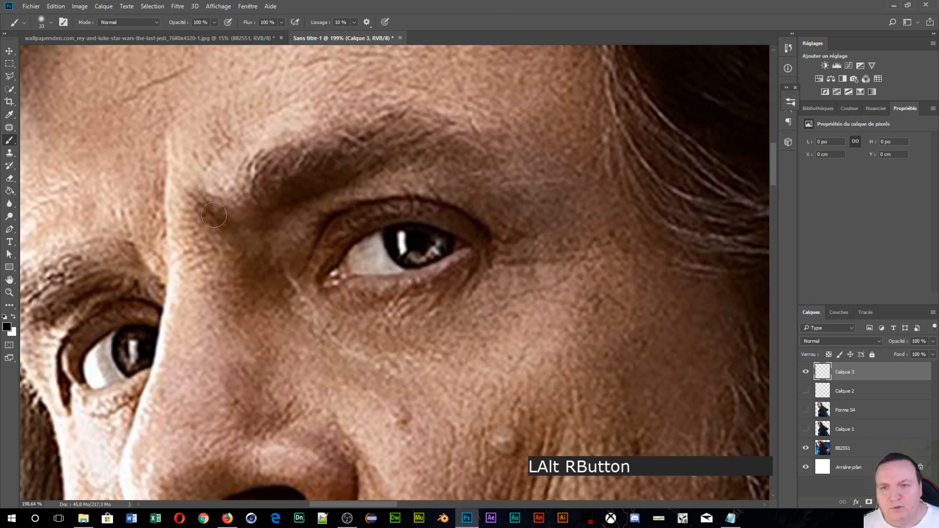
mouse_move(214, 216)
left_mouse_down()
mouse_move(256, 272)
mouse_move(256, 295)
mouse_move(293, 274)
mouse_move(305, 232)
mouse_move(402, 206)
mouse_move(445, 207)
mouse_move(475, 224)
left_mouse_up()
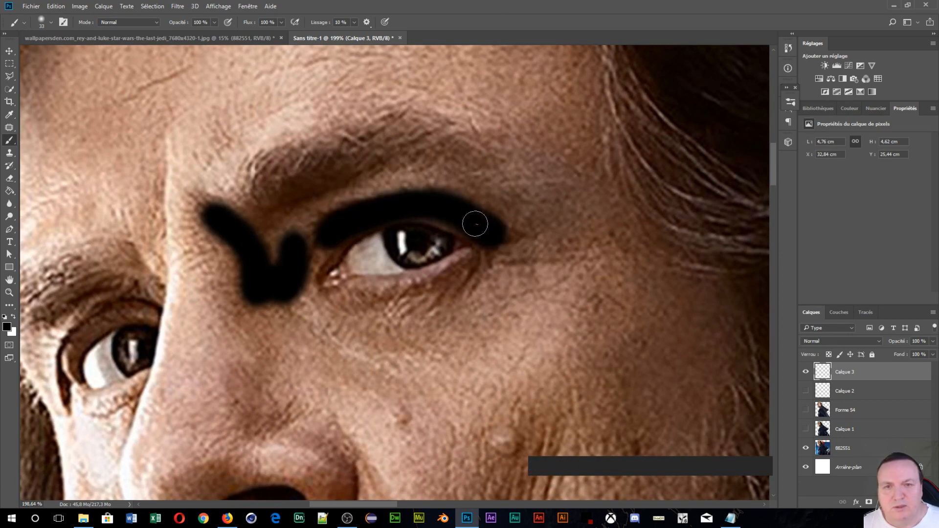
left_click_drag(290, 205, 340, 157)
- Paint thin black shadows along the far eye's upper lid and eyebrow with a soft brush of about 16 px
left_click_drag(131, 321, 306, 243)
right_click(307, 243, "alt")
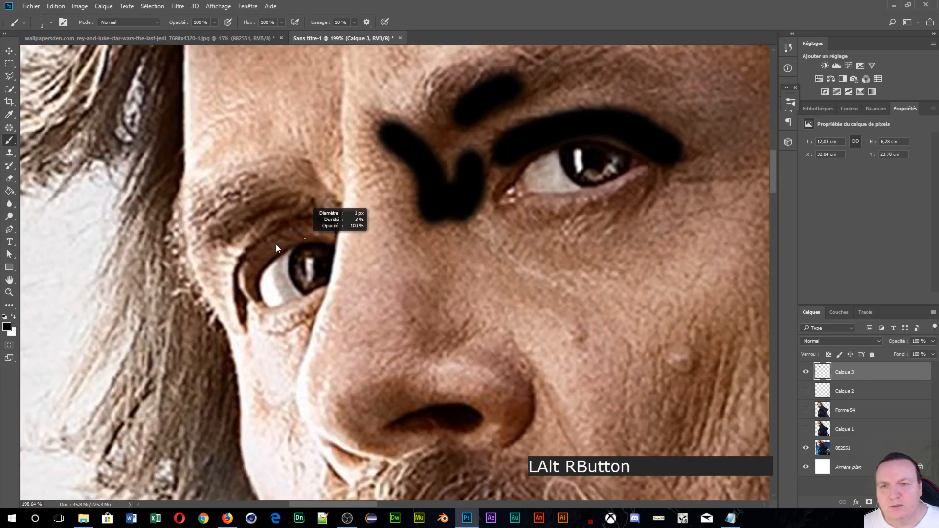
right_click(254, 238, "alt")
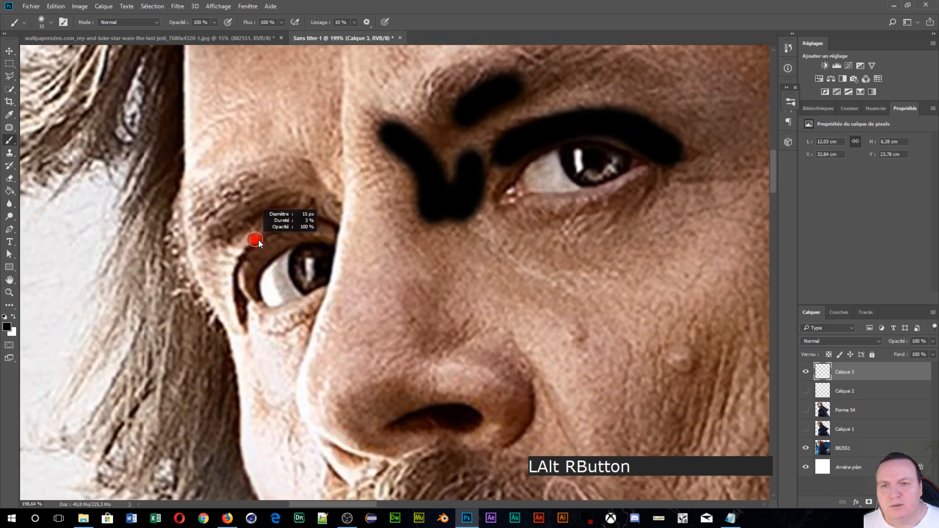
mouse_move(219, 236)
left_mouse_down()
mouse_move(276, 210)
mouse_move(283, 227)
mouse_move(329, 226)
mouse_move(271, 253)
mouse_move(251, 301)
left_mouse_up()
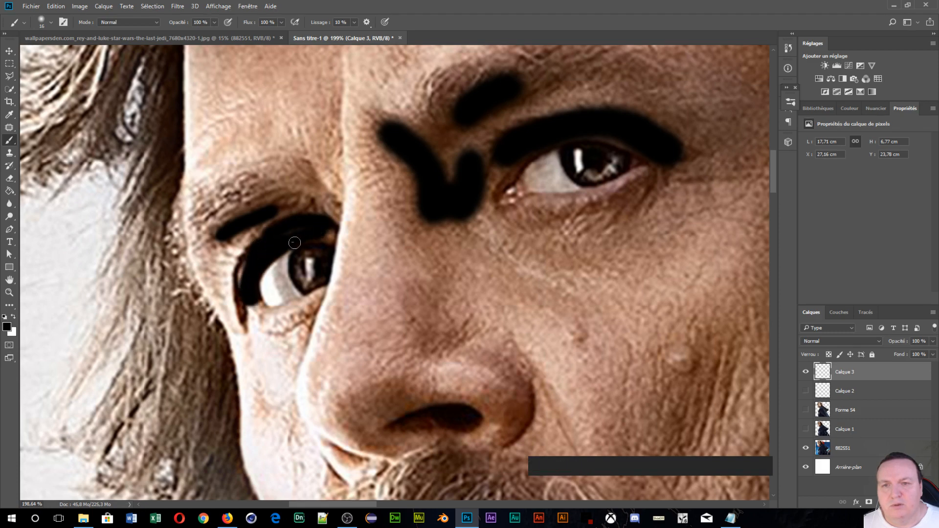
- Paint black shadow strokes around the nostril and the wing of the nose with a larger soft brush
key("space")
left_click_drag(621, 227, 444, 73)
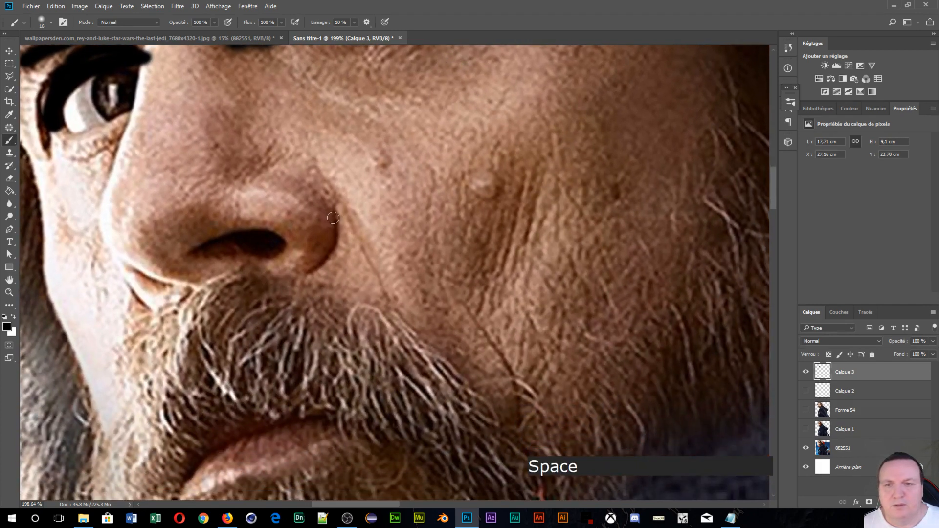
right_click(333, 218, "alt")
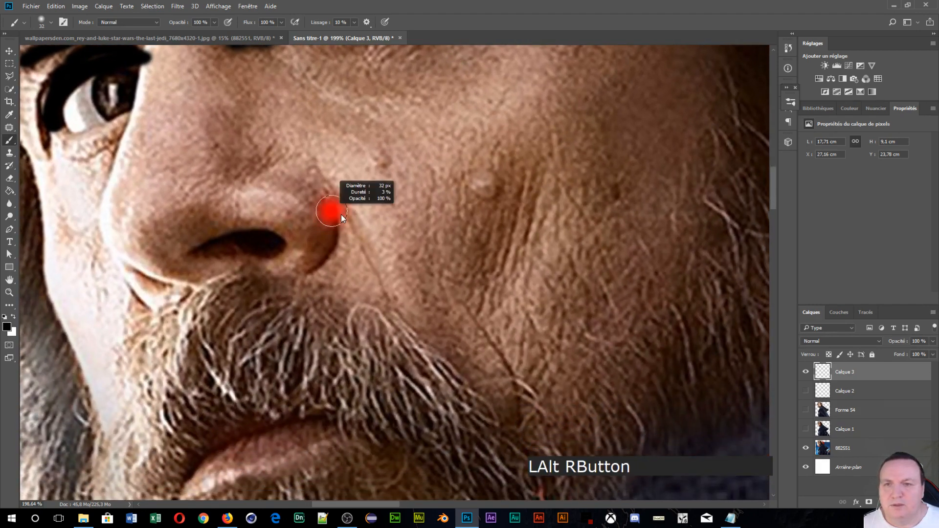
mouse_move(249, 161)
left_mouse_down()
mouse_move(321, 197)
mouse_move(336, 227)
mouse_move(313, 274)
mouse_move(275, 216)
mouse_move(190, 235)
mouse_move(149, 258)
mouse_move(217, 275)
mouse_move(259, 272)
left_mouse_up()
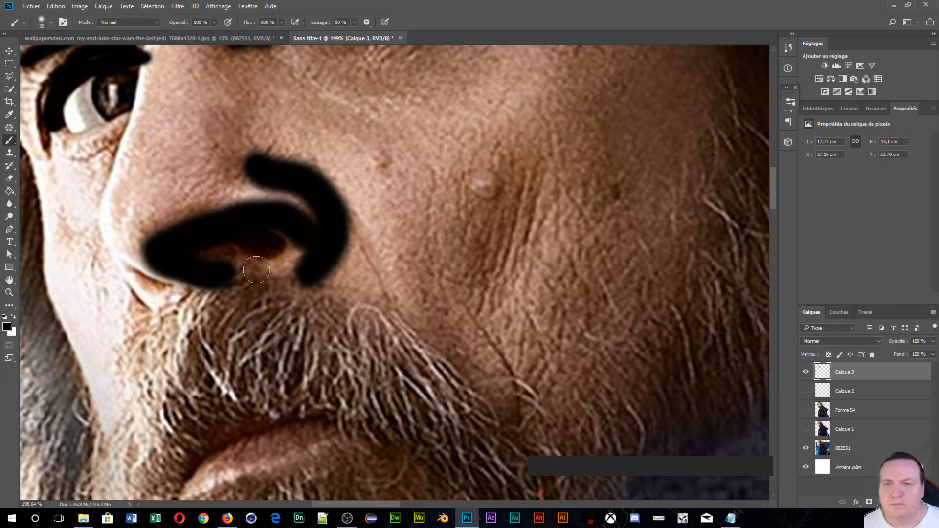
- Paint a black shadow along the hairline at the far side of the forehead with a 60 px soft brush, redoing the stroke once
scroll(455, 210, "down", 5)
mouse_move(646, 191)
left_mouse_down()
mouse_move(662, 220)
mouse_move(451, 256)
mouse_move(486, 434)
mouse_move(569, 363)
left_mouse_up()
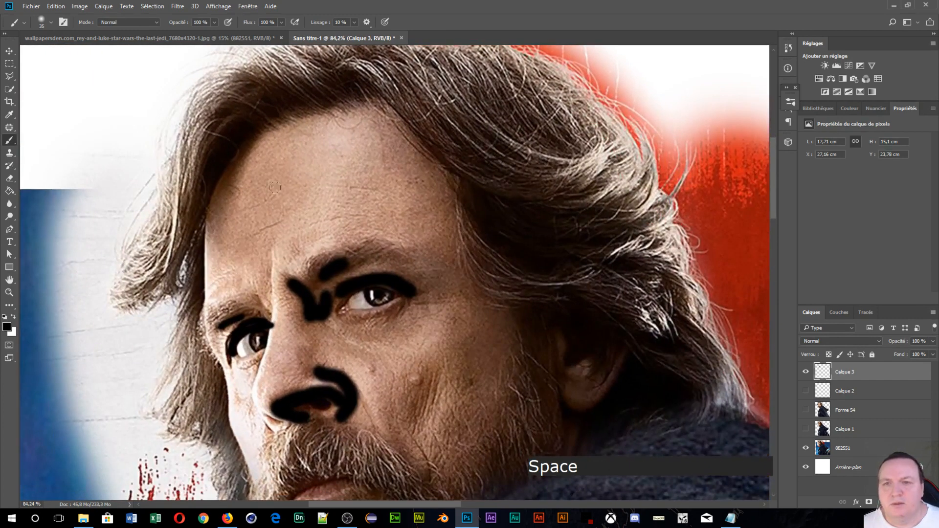
left_click_drag(267, 211, 392, 236)
scroll(393, 237, "up", 3)
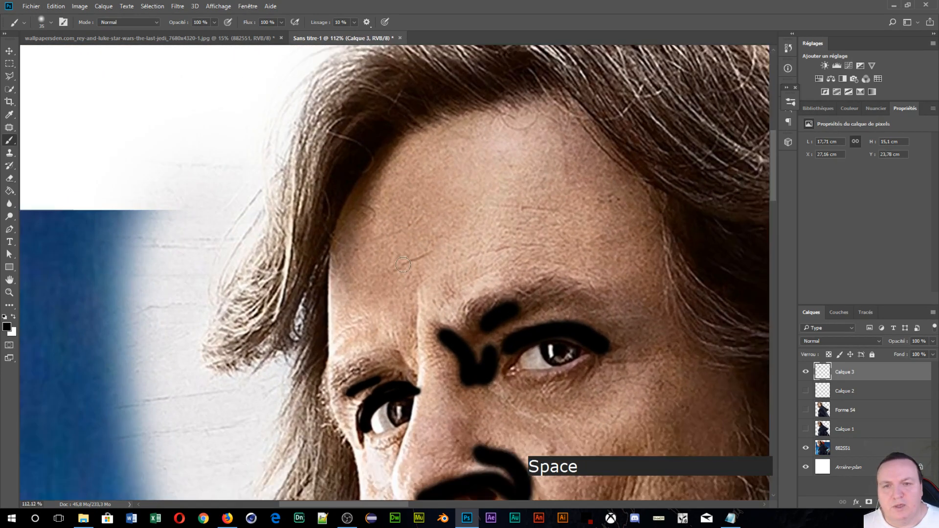
right_click(391, 142, "alt")
mouse_move(391, 142)
left_mouse_down()
mouse_move(388, 134)
mouse_move(337, 218)
mouse_move(338, 255)
mouse_move(384, 307)
left_mouse_up()
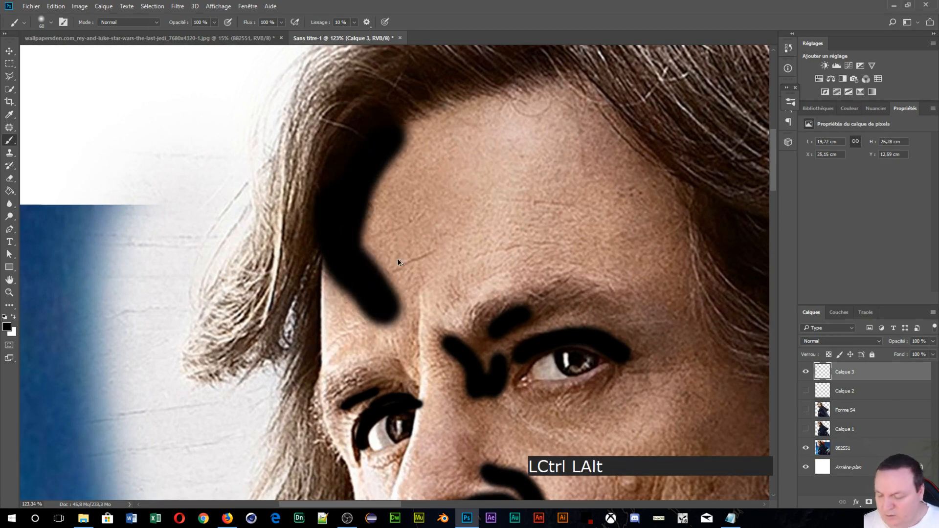
key("ctrl+alt+z")
mouse_move(345, 286)
left_mouse_down()
mouse_move(336, 234)
mouse_move(403, 104)
mouse_move(416, 100)
left_mouse_up()
- Show Forme 54 again and set the blend mode of Calque 3 to Lumière tamisée
scroll(555, 125, "down", 5)
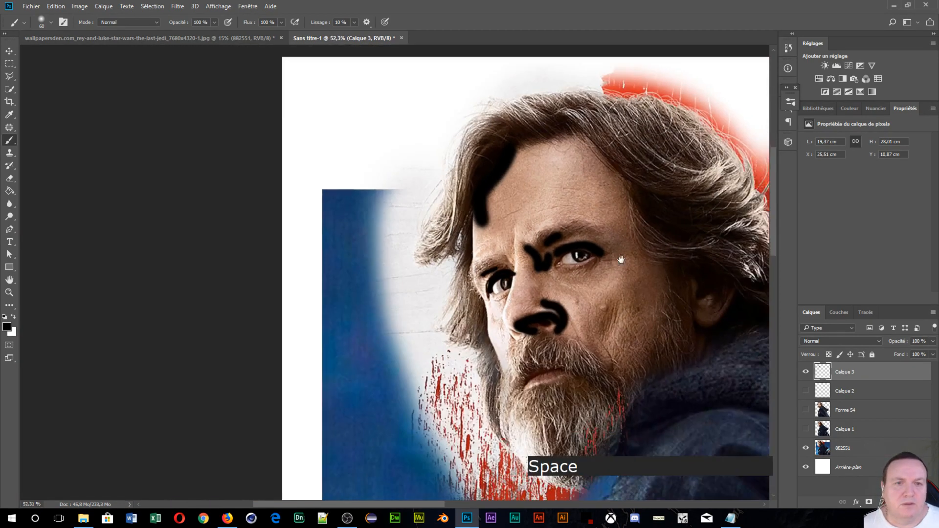
left_click_drag(621, 256, 411, 155)
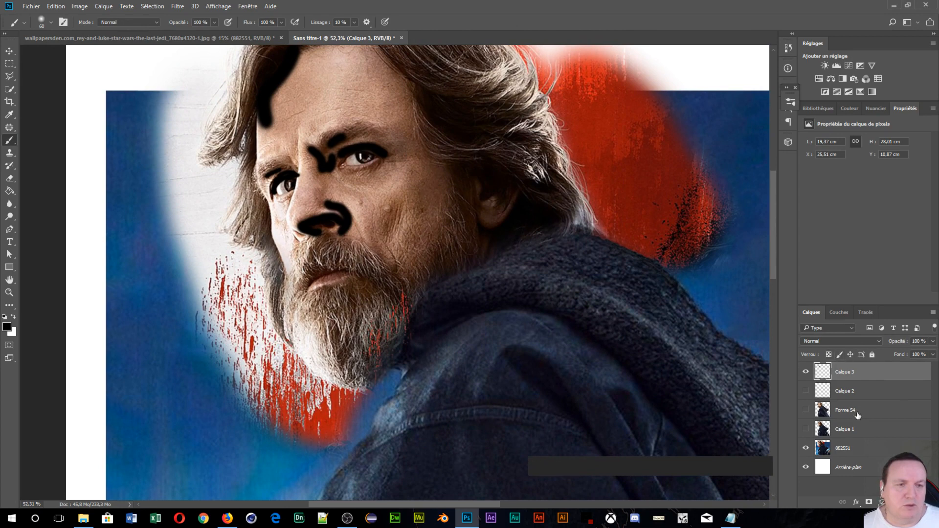
left_click(806, 410)
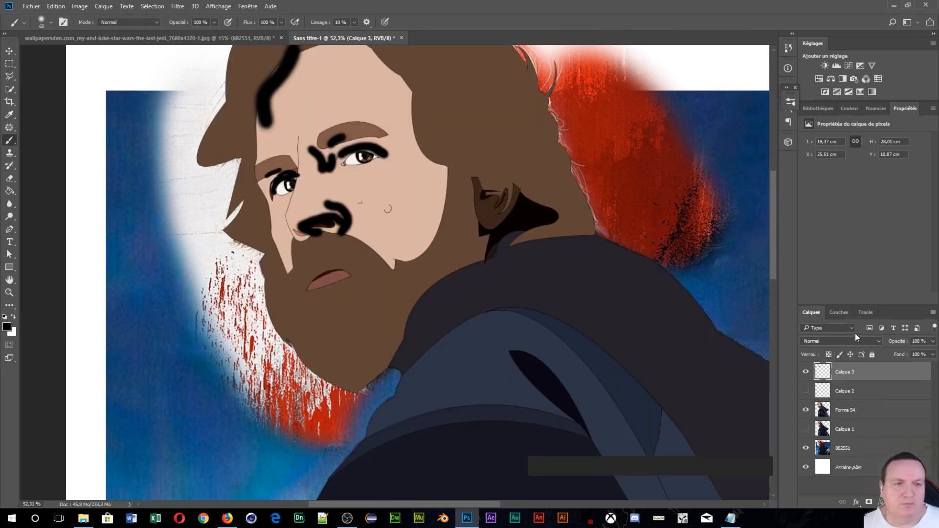
left_click(844, 343)
left_click(843, 342)
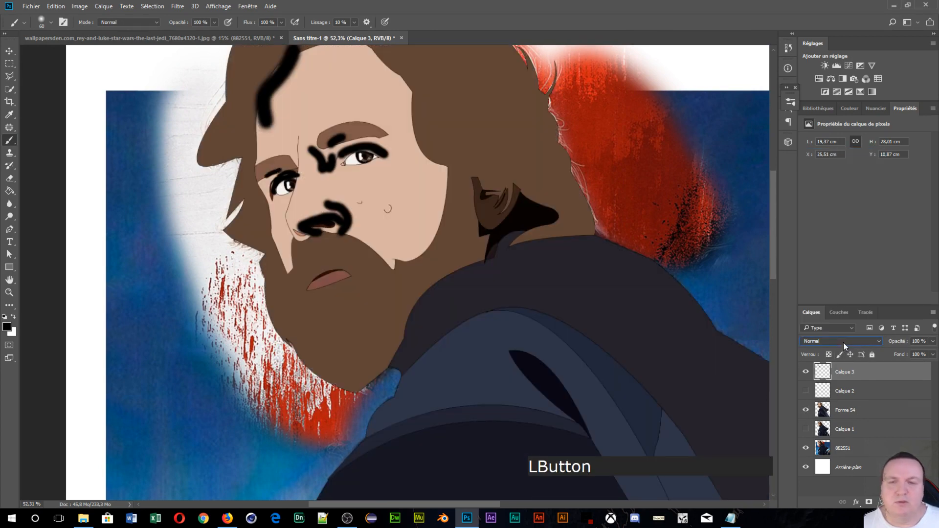
scroll(844, 342, "down", 3)
scroll(843, 343, "down", 2)
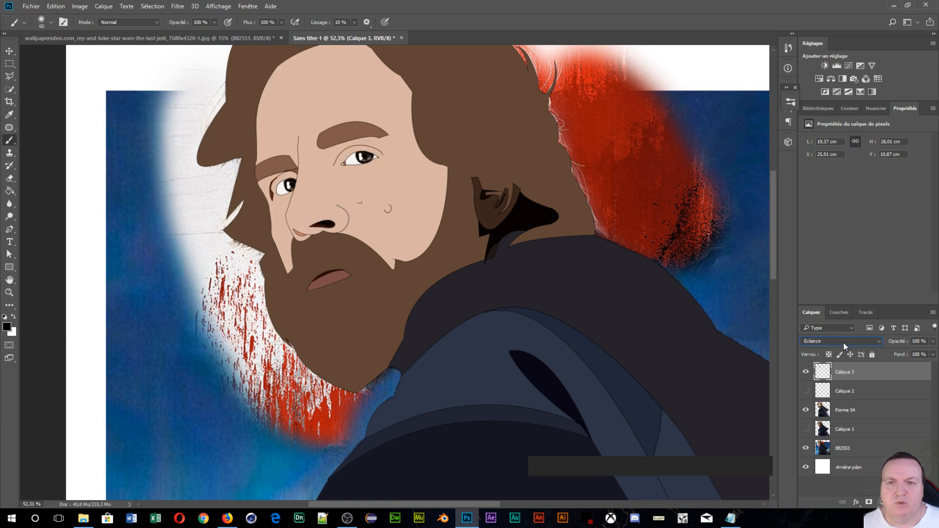
scroll(844, 343, "down", 2)
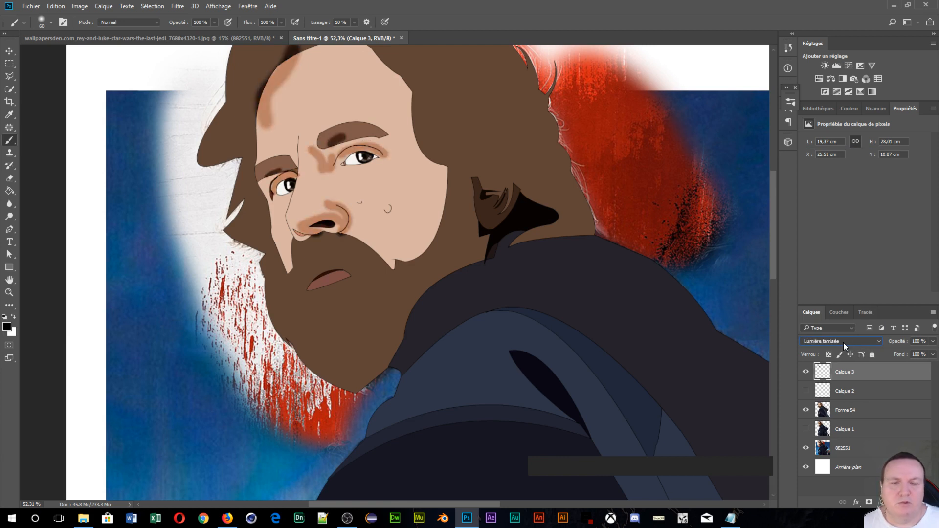
- Reapply the last Gaussian blur to the shadows on Calque 3
left_click(175, 6)
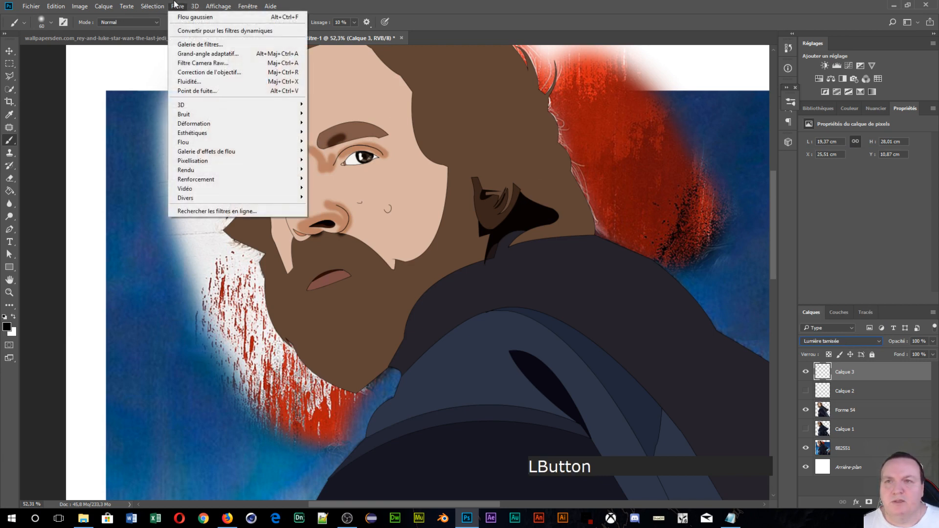
left_click(190, 15)
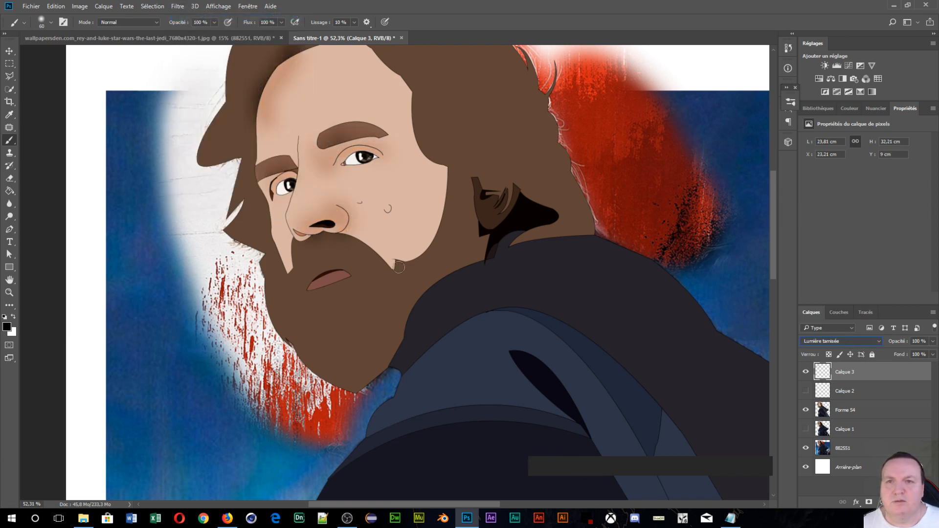
- Show Calque 2 and merge Calque 3, Calque 2 and Forme 54 into a single layer
left_click(806, 391)
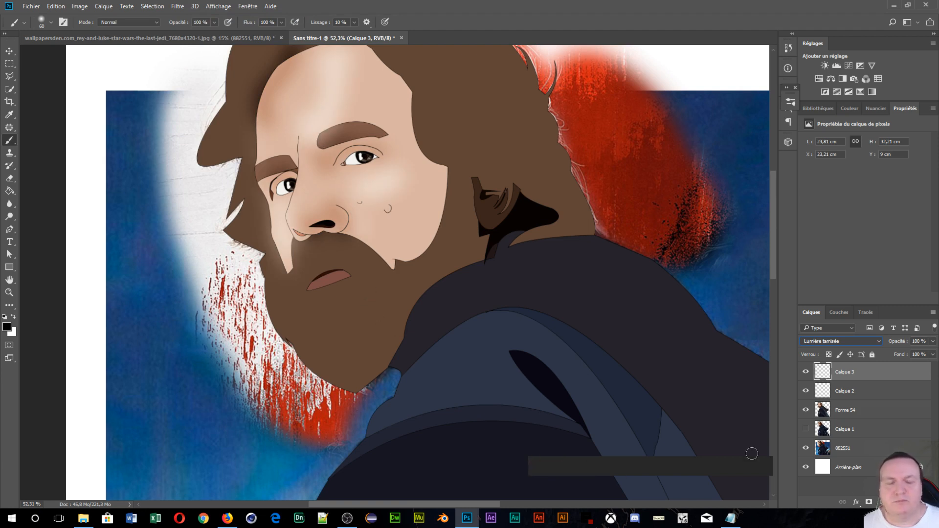
left_click(874, 416, "shift")
key("ctrl+e")
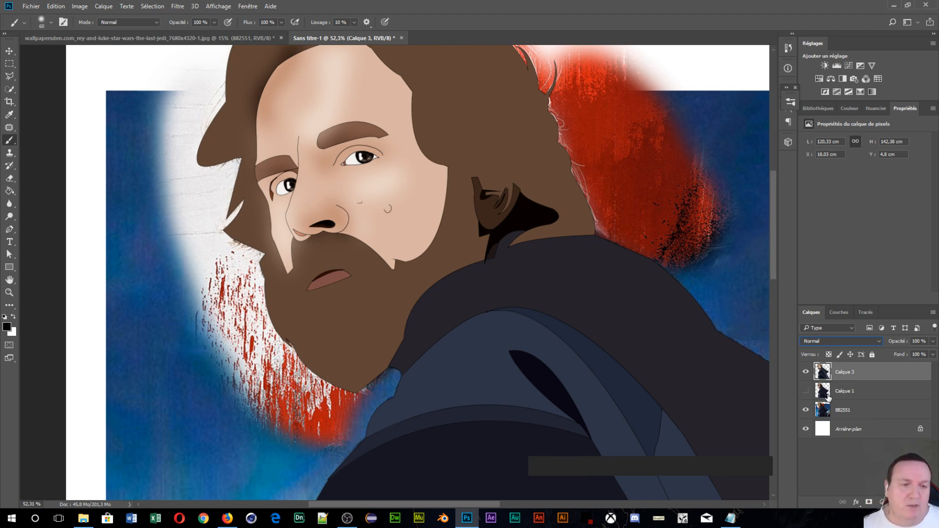
- Hide Calque 3 so the beard in the photo layer 882551 is exposed
left_click(806, 373)
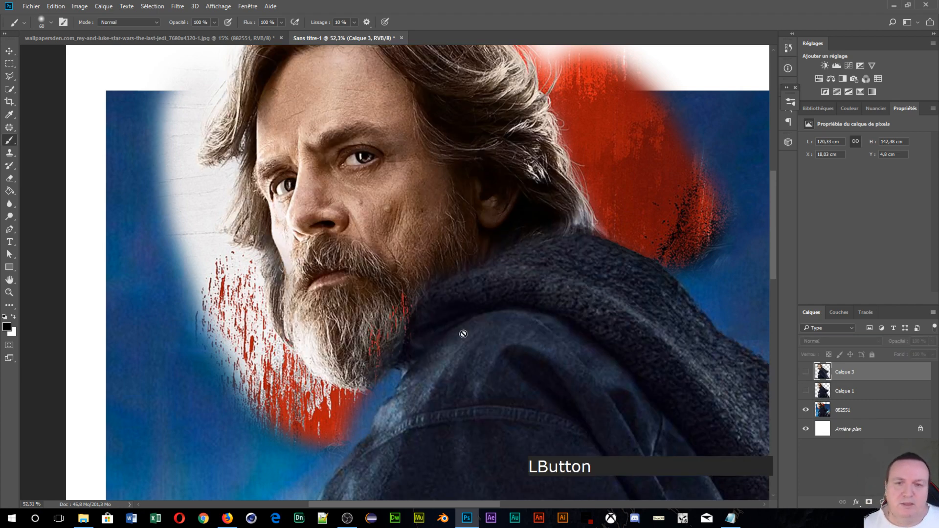
scroll(409, 379, "up", 5)
scroll(409, 379, "up", 2)
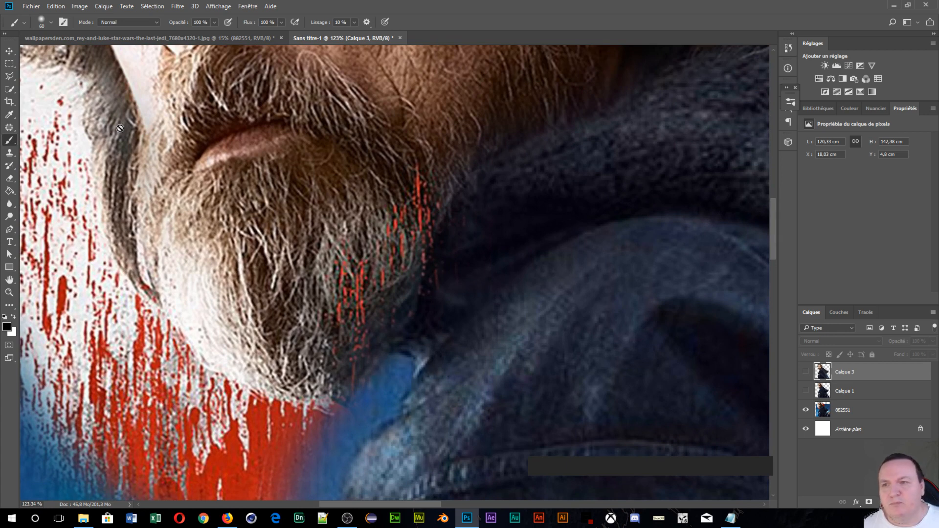
- Try to remove the red paint streaks from the beard on layer 882551 with the Spot Healing Brush
left_click(7, 130)
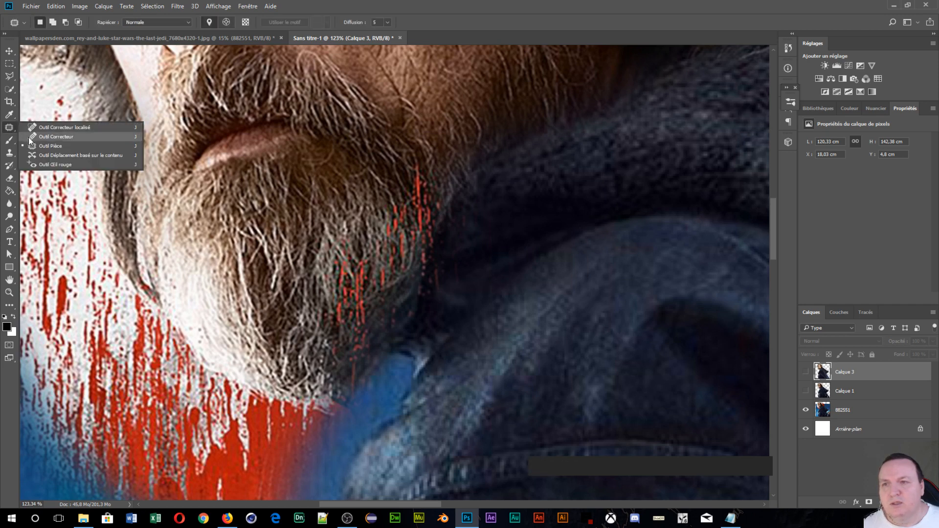
left_click(60, 127)
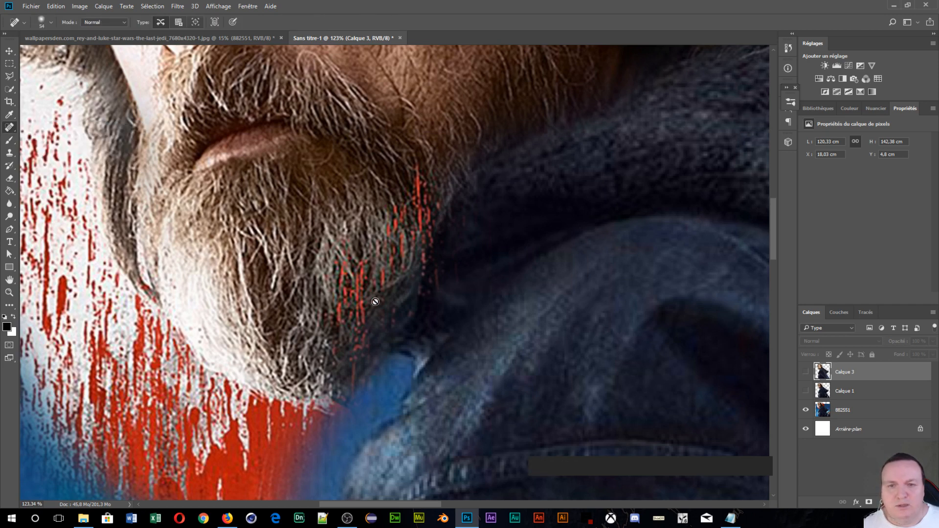
left_click(872, 413)
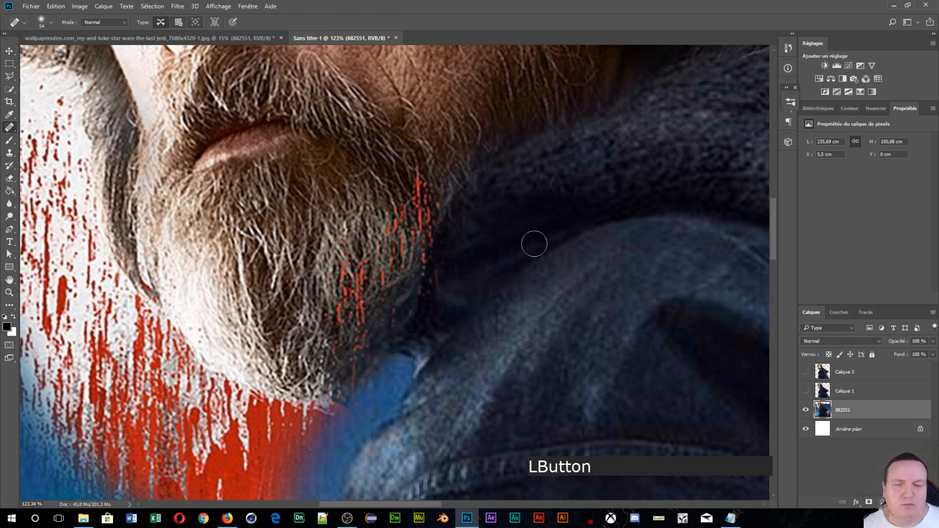
right_click(352, 225, "alt")
mouse_move(352, 225)
left_mouse_down()
mouse_move(350, 215)
mouse_move(345, 307)
left_mouse_up()
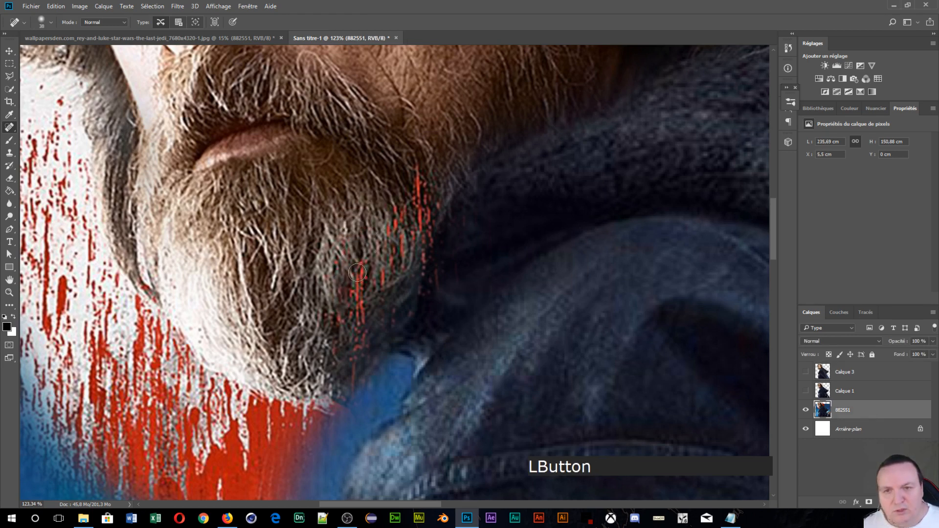
mouse_move(358, 273)
left_mouse_down()
mouse_move(335, 390)
mouse_move(359, 333)
mouse_move(360, 259)
mouse_move(356, 350)
left_mouse_up()
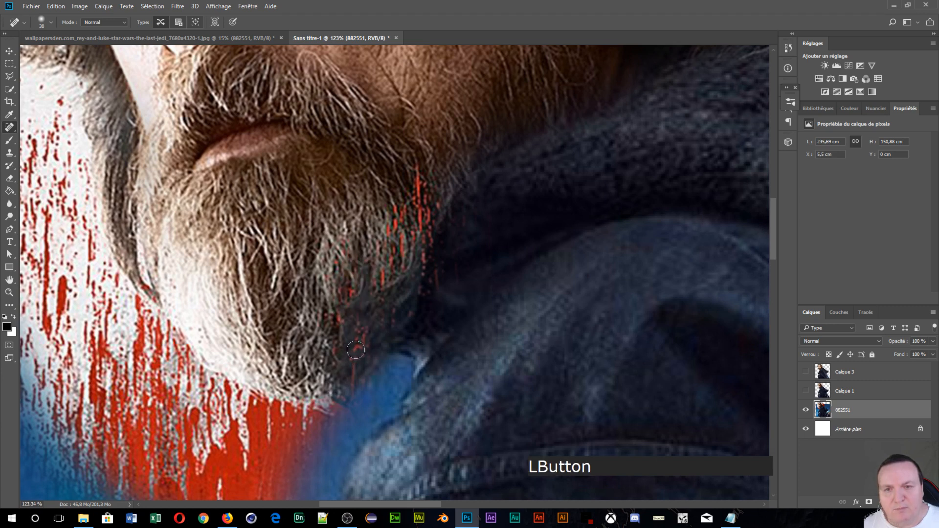
left_click_drag(421, 174, 420, 230)
left_click_drag(415, 173, 400, 251)
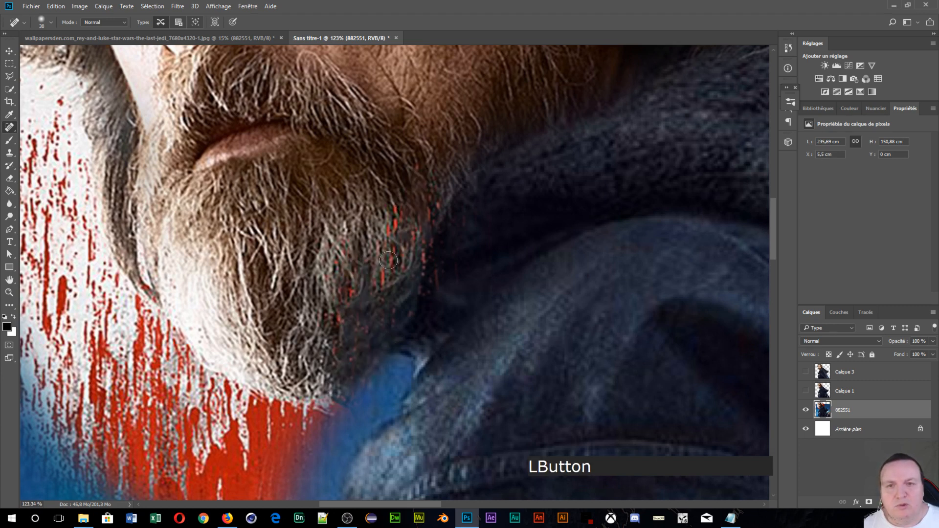
mouse_move(391, 211)
left_mouse_down()
mouse_move(392, 281)
mouse_move(372, 293)
left_mouse_up()
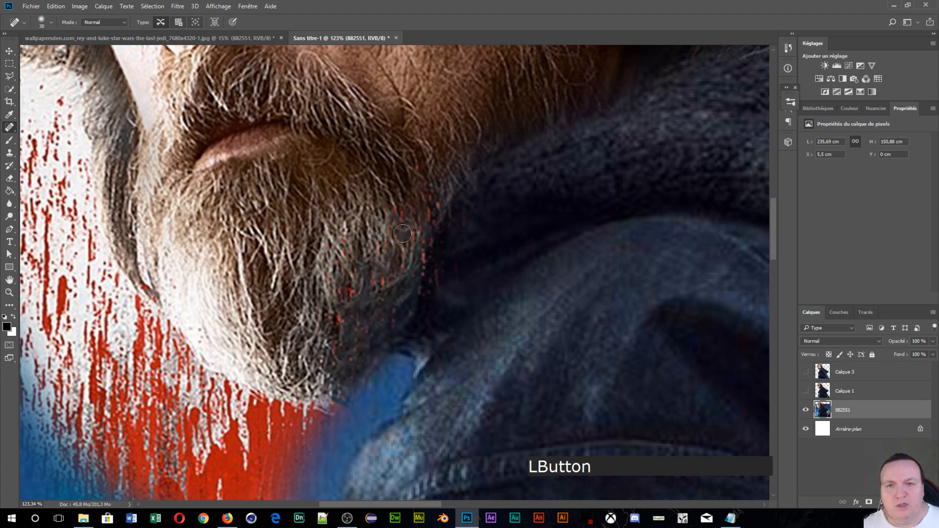
left_click_drag(402, 234, 394, 277)
left_click_drag(348, 244, 326, 393)
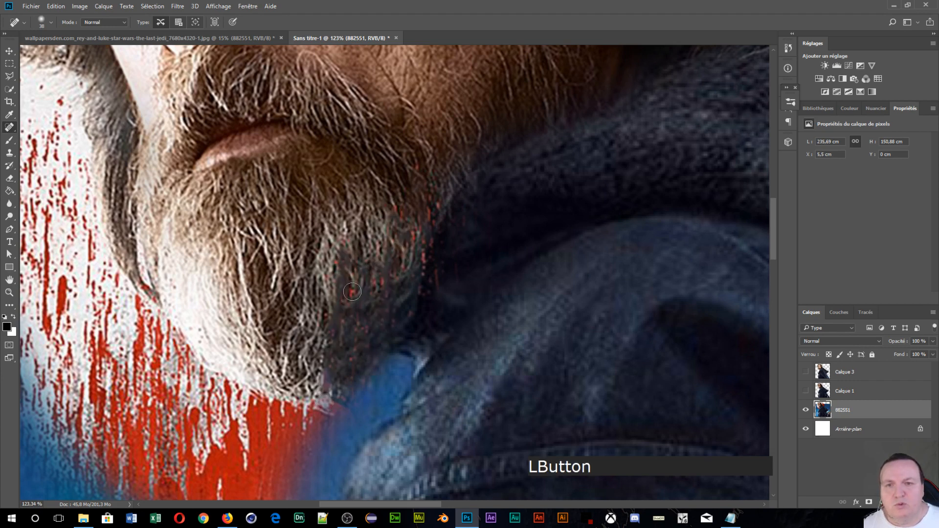
left_click_drag(352, 292, 346, 342)
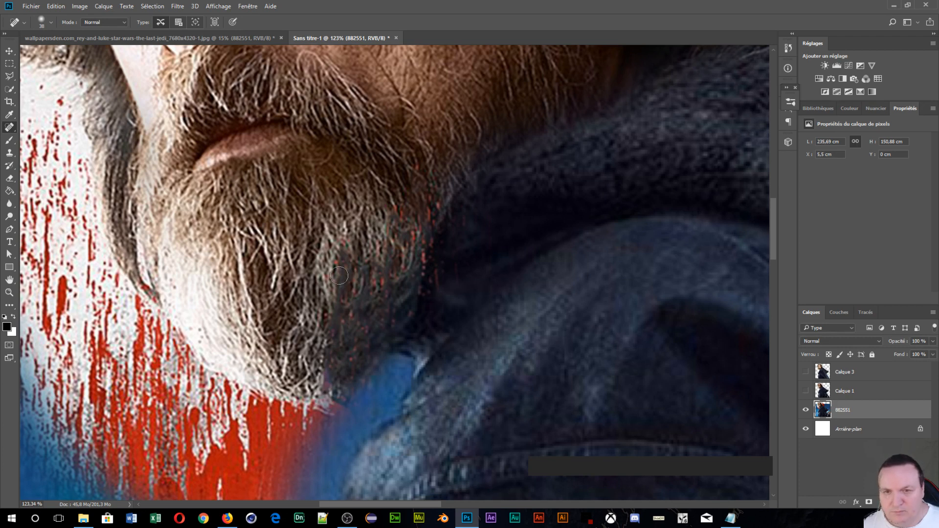
left_click_drag(350, 234, 328, 340)
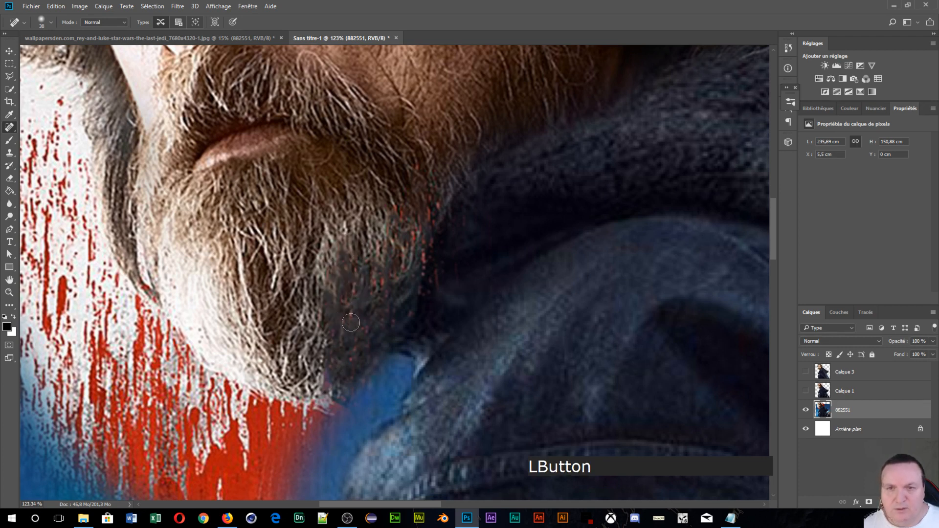
left_click_drag(415, 217, 409, 257)
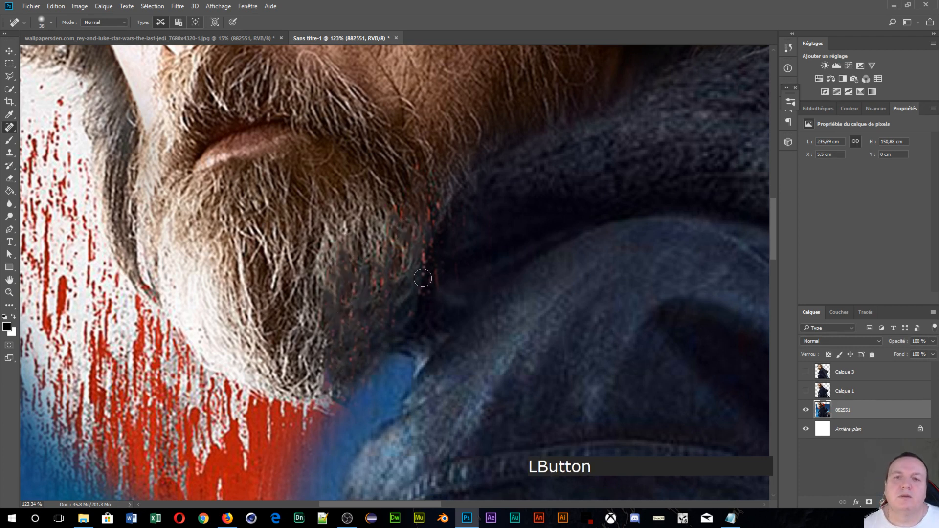
left_click_drag(430, 207, 391, 310)
left_click(415, 161)
left_click_drag(415, 162, 411, 245)
mouse_move(392, 214)
left_mouse_down()
mouse_move(395, 265)
mouse_move(360, 345)
left_mouse_up()
scroll(461, 289, "down", 3)
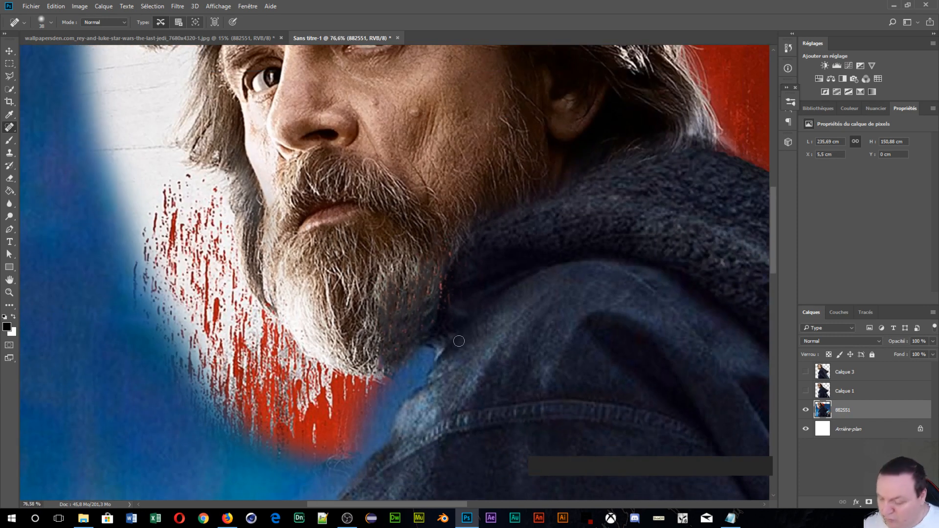
- Undo all the spot-healing strokes on the beard, keeping the merged Calque 3 hidden
key("ctrl+alt")
key("ctrl+alt+z")
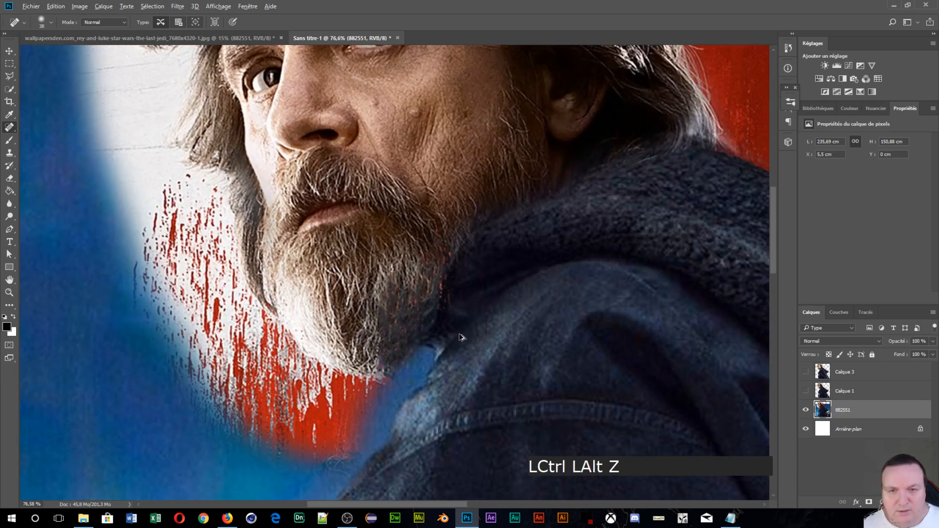
key("ctrl+alt+z")
key("ctrl+alt+z")
key("ctrl+alt+z")
key("ctrl+alt+z")
key("ctrl+alt+z")
key("ctrl+alt+z")
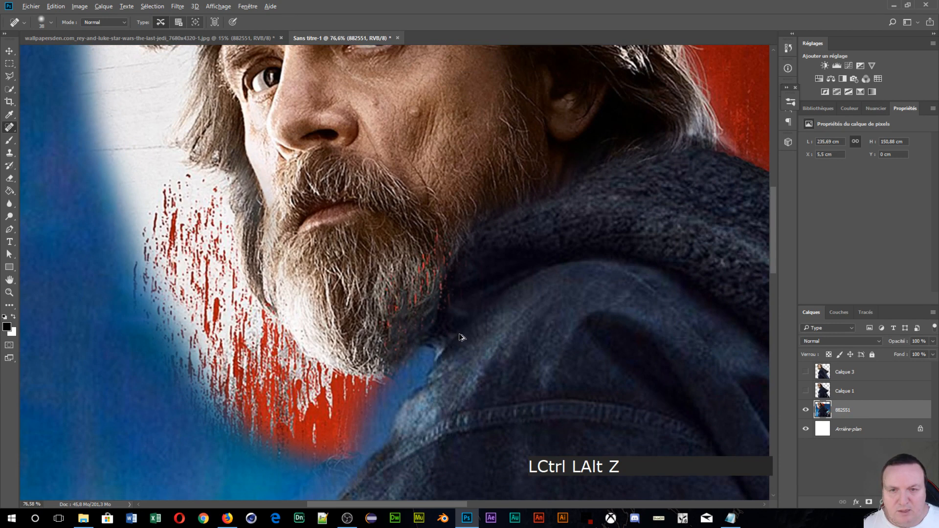
key("ctrl+alt+z")
key("ctrl+alt+z")
key("ctrl+alt+z")
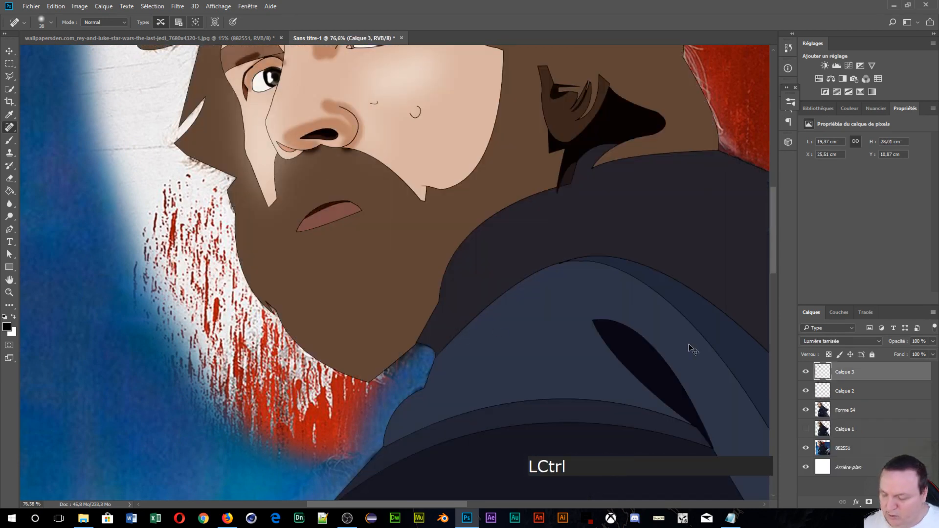
key("ctrl+shift+z")
key("ctrl+shift+z")
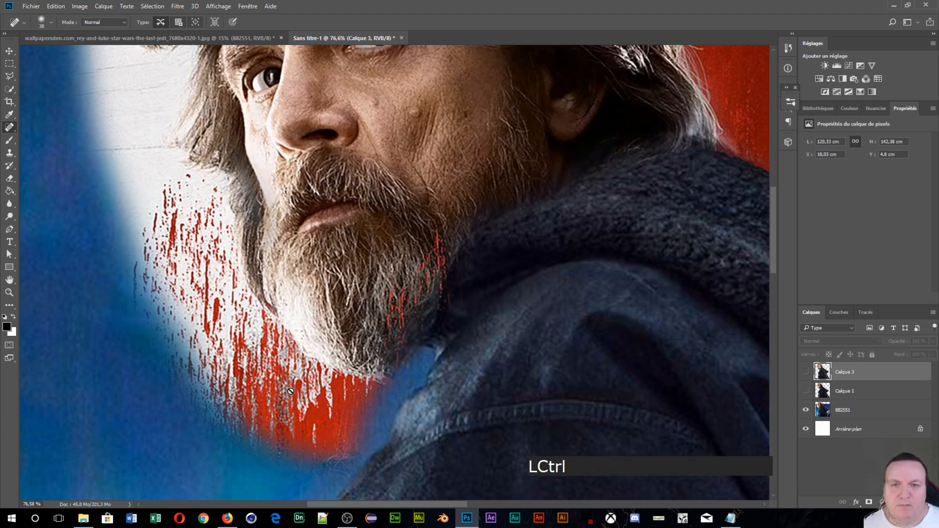
- Outline the red streaks low on the beard with the Patch tool and patch them from clean beard on layer 882551
scroll(385, 358, "up", 5)
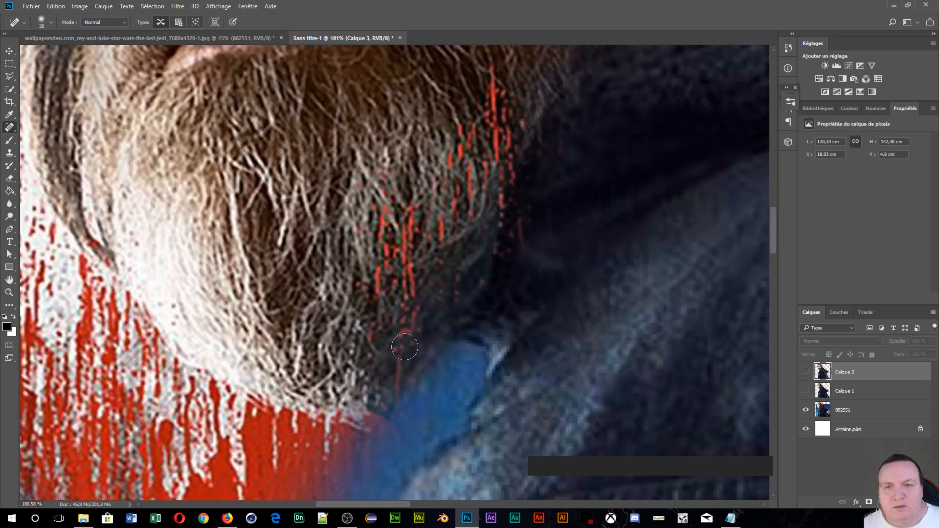
scroll(405, 347, "down", 2)
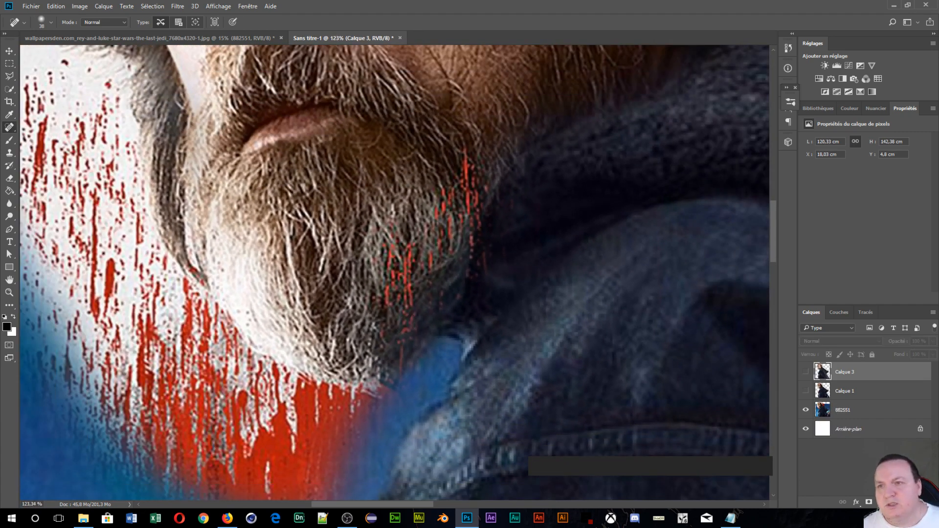
left_click(9, 133)
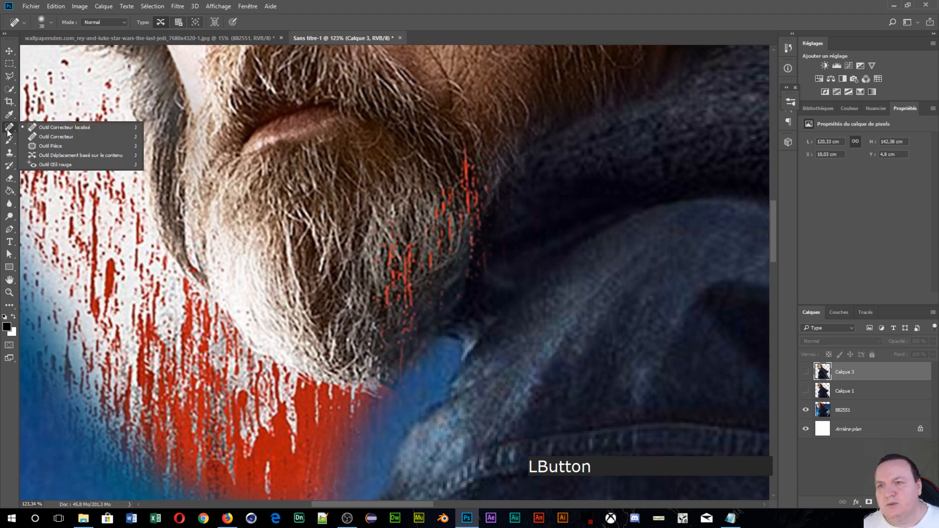
left_click(50, 142)
mouse_move(388, 242)
left_mouse_down()
mouse_move(378, 316)
mouse_move(380, 337)
mouse_move(387, 304)
mouse_move(391, 316)
mouse_move(397, 304)
mouse_move(400, 375)
mouse_move(420, 338)
mouse_move(417, 265)
mouse_move(388, 249)
left_mouse_up()
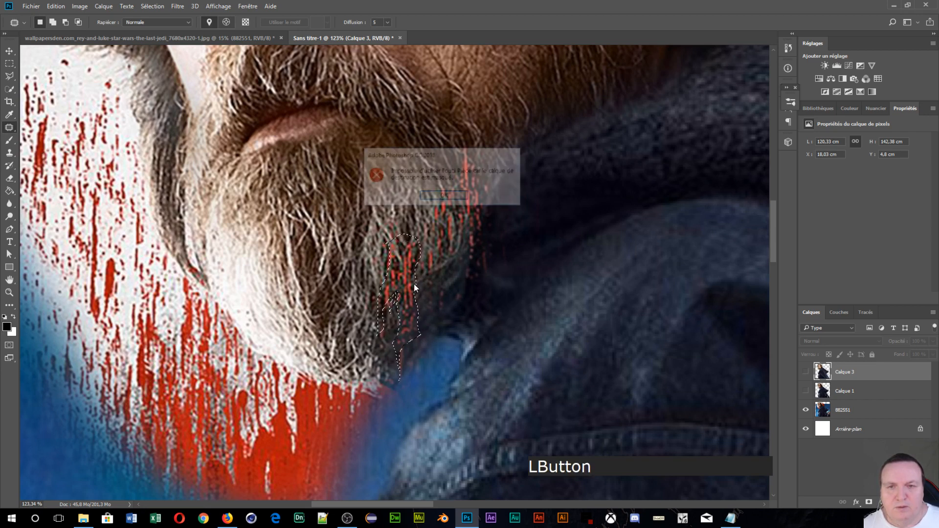
left_click(444, 196)
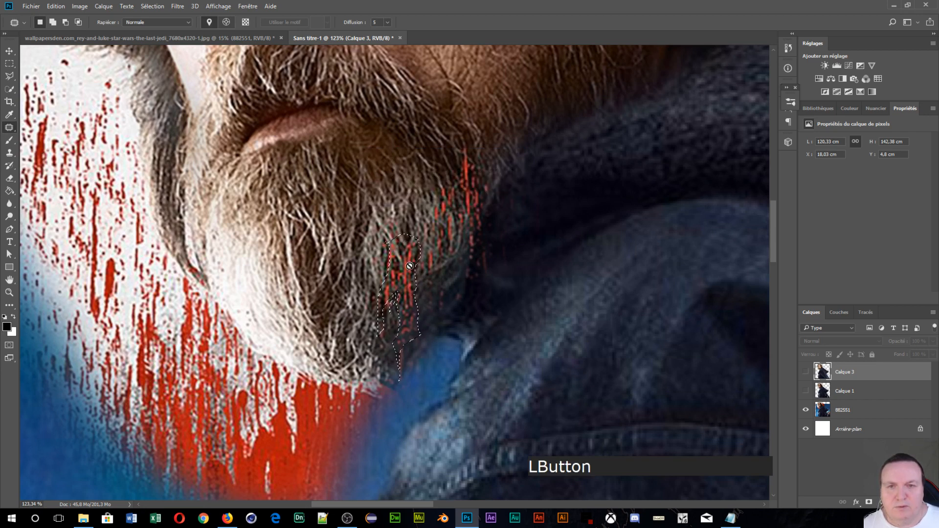
left_click(837, 413)
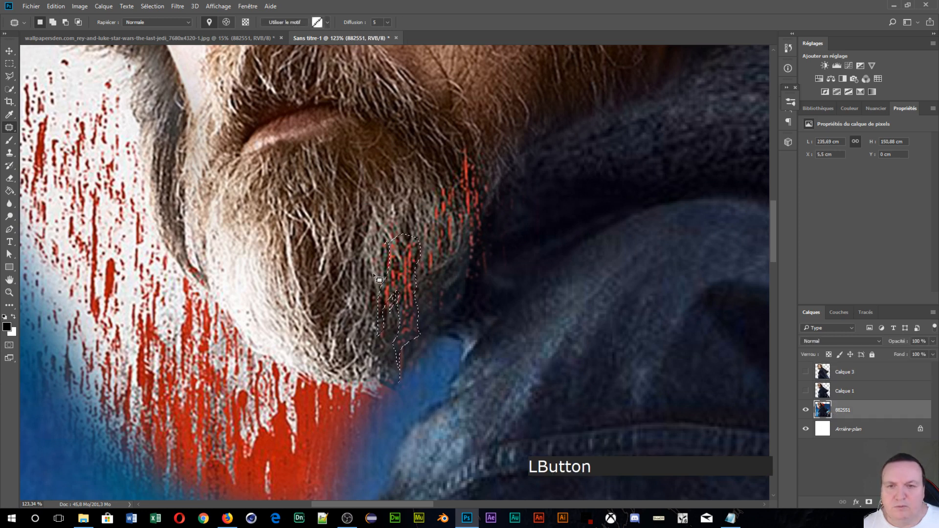
left_click_drag(403, 285, 351, 272)
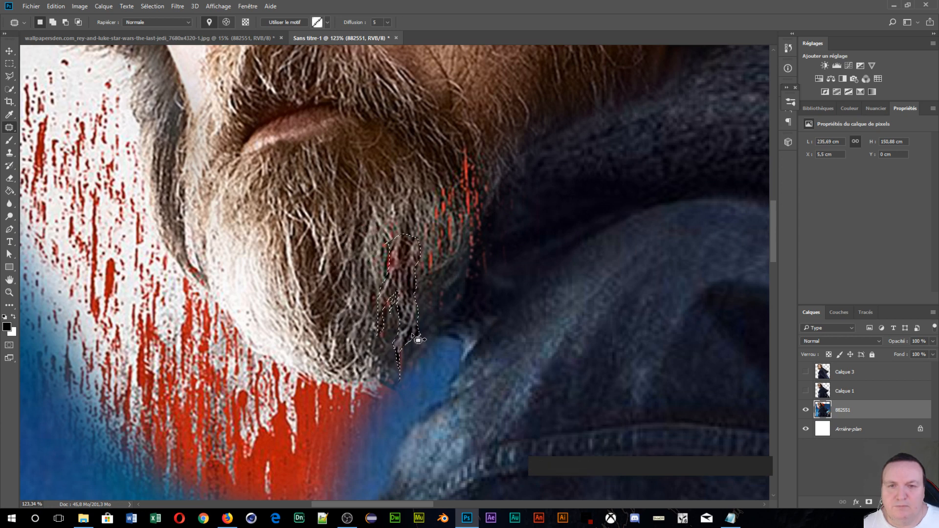
key("Return")
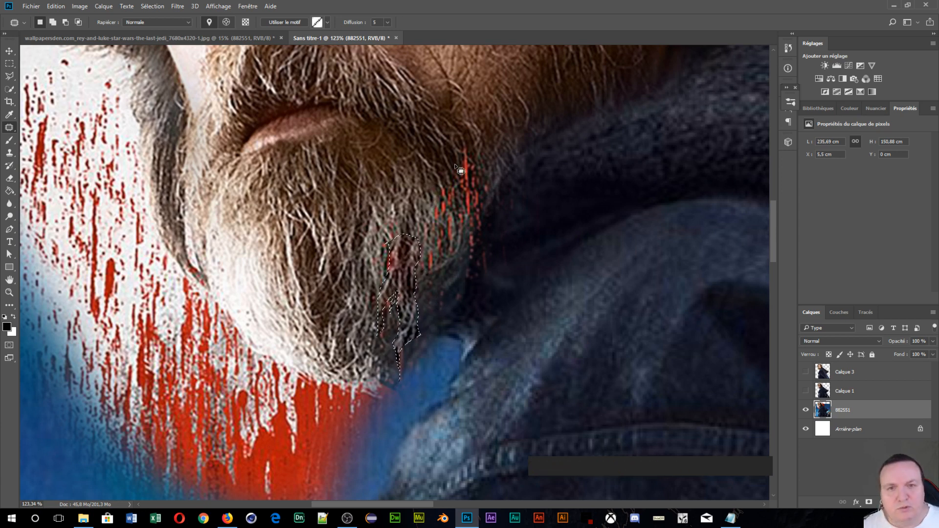
- Patch the red streaks where the beard meets the collar with clean beard texture, and deselect the area
mouse_move(458, 143)
left_mouse_down()
mouse_move(430, 186)
mouse_move(440, 212)
mouse_move(419, 271)
mouse_move(454, 271)
mouse_move(458, 253)
mouse_move(466, 280)
mouse_move(470, 254)
mouse_move(486, 278)
mouse_move(494, 270)
mouse_move(488, 174)
mouse_move(460, 146)
left_mouse_up()
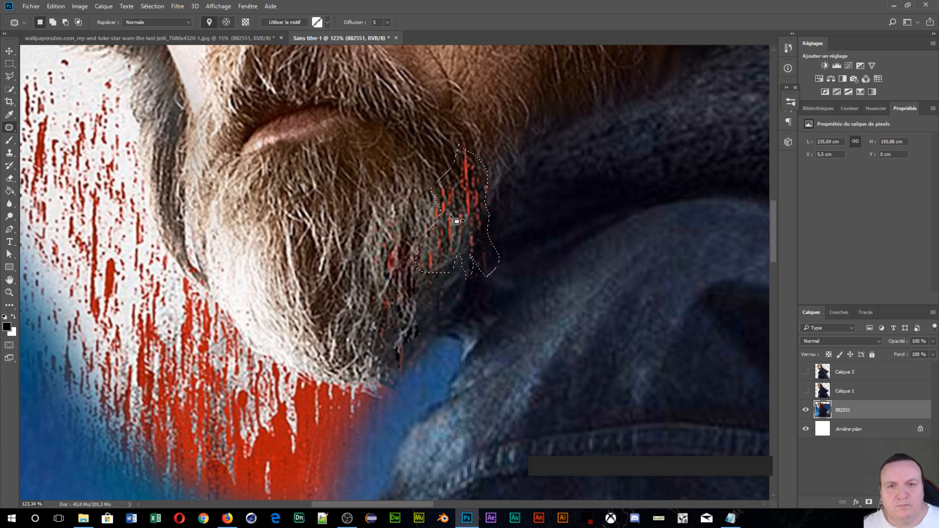
left_click_drag(459, 222, 414, 145)
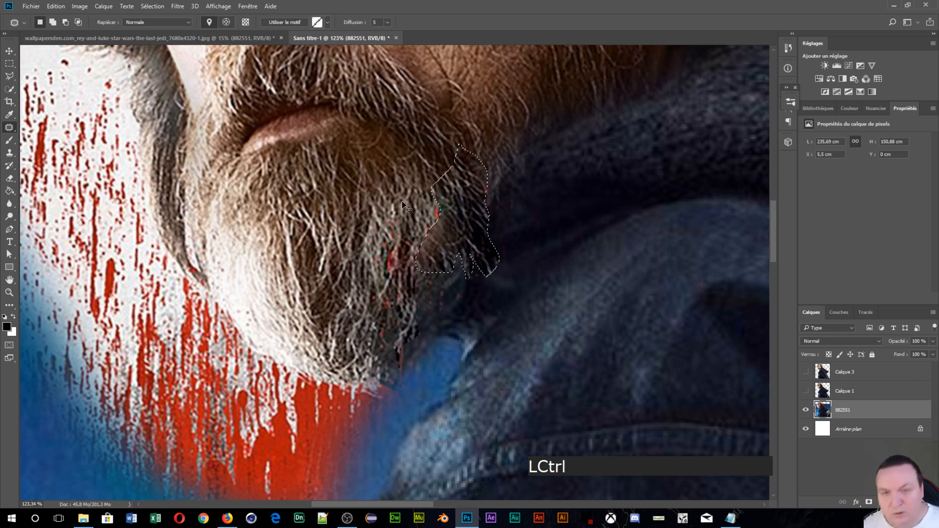
key("ctrl+d")
- Patch the leftover red spots between the two repaired beard areas with clean beard texture, and clear the selection
mouse_move(440, 197)
left_mouse_down()
mouse_move(444, 211)
mouse_move(378, 335)
mouse_move(357, 274)
left_mouse_up()
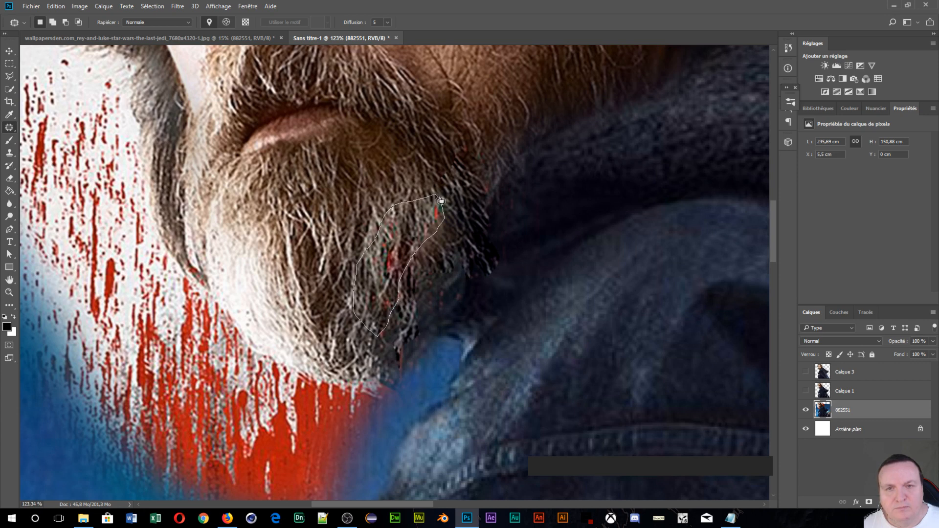
left_click_drag(446, 205, 443, 206)
mouse_move(393, 244)
left_mouse_down()
mouse_move(314, 241)
mouse_move(332, 229)
left_mouse_up()
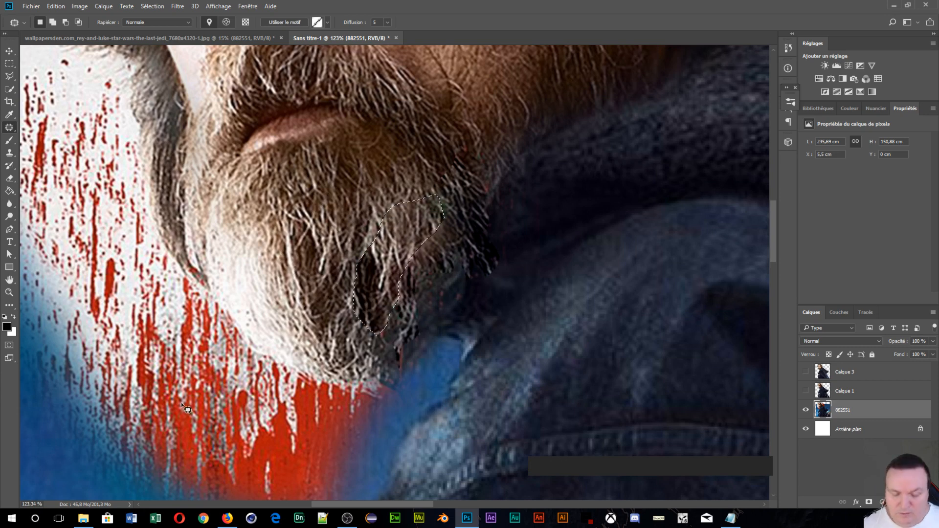
key("Return")
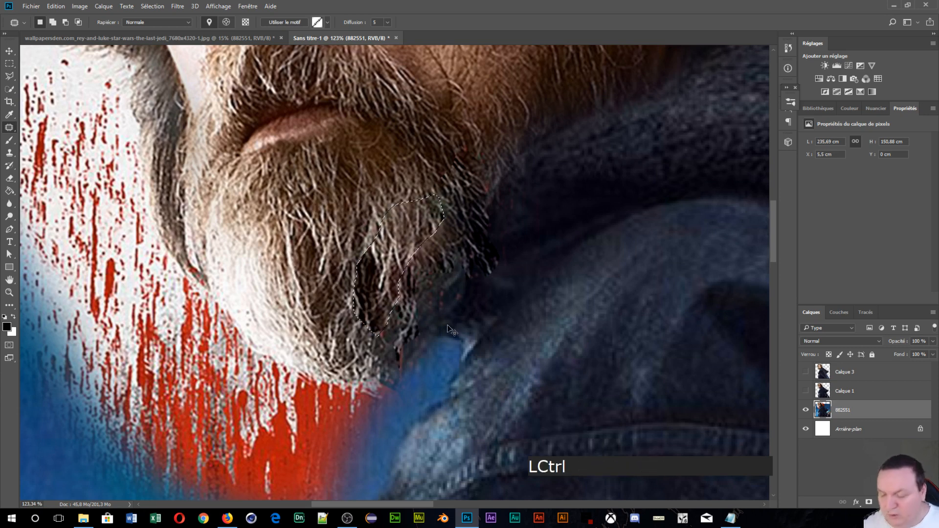
key("ctrl+d")
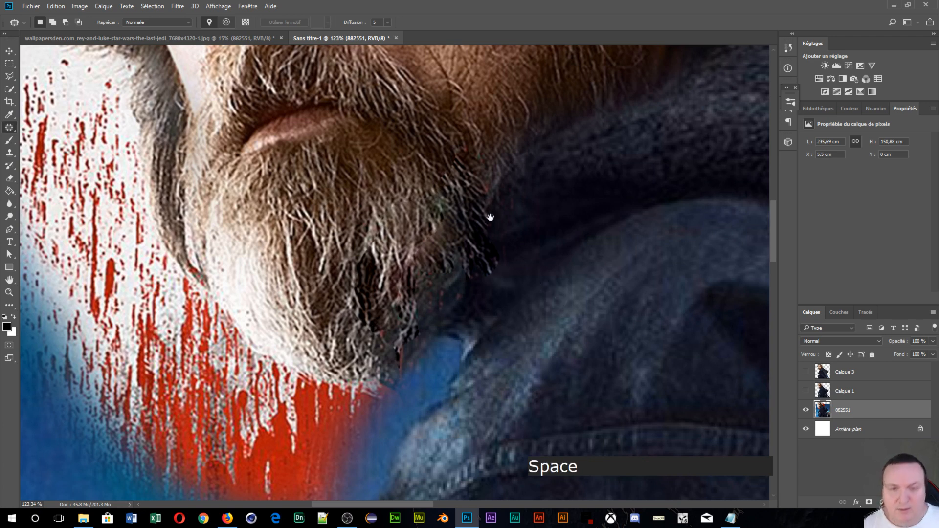
left_click_drag(489, 211, 435, 210)
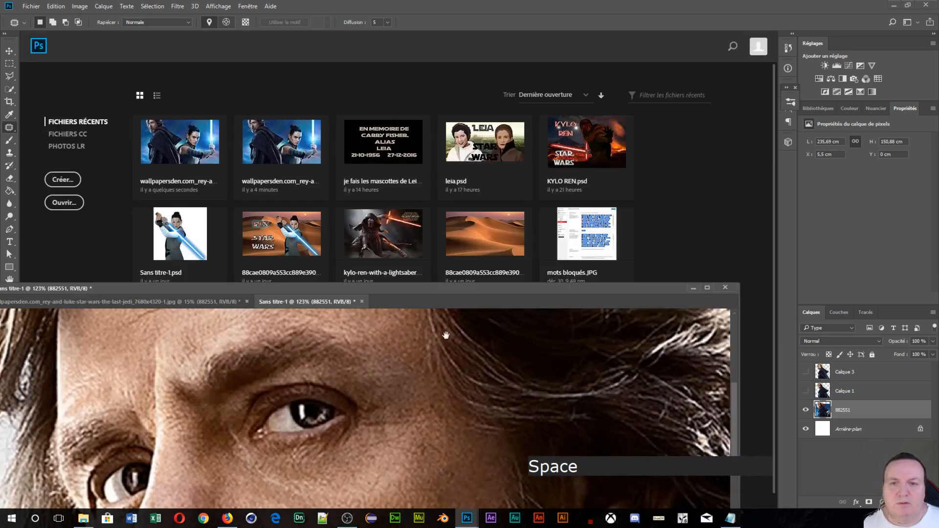
left_click_drag(362, 294, 415, 34)
key("space")
left_click_drag(419, 121, 465, 451)
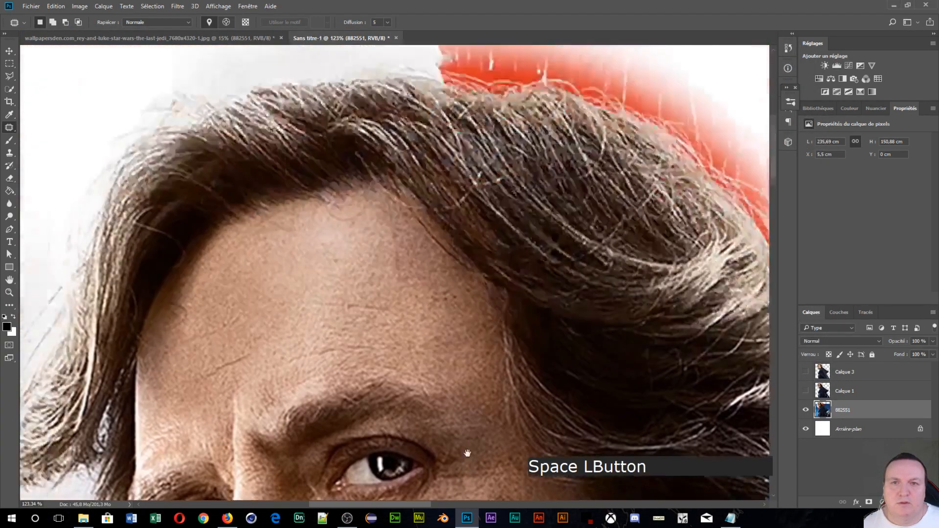
left_click_drag(410, 289, 303, 159)
scroll(367, 315, "down", 6)
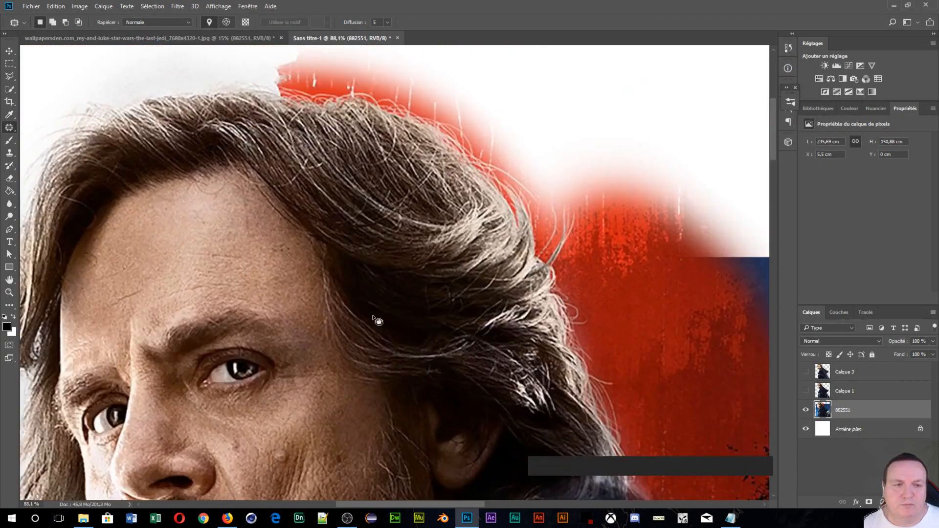
- Show the merged drawing layer Calque 3 again and pick the Quick Selection tool
scroll(329, 329, "down", 2)
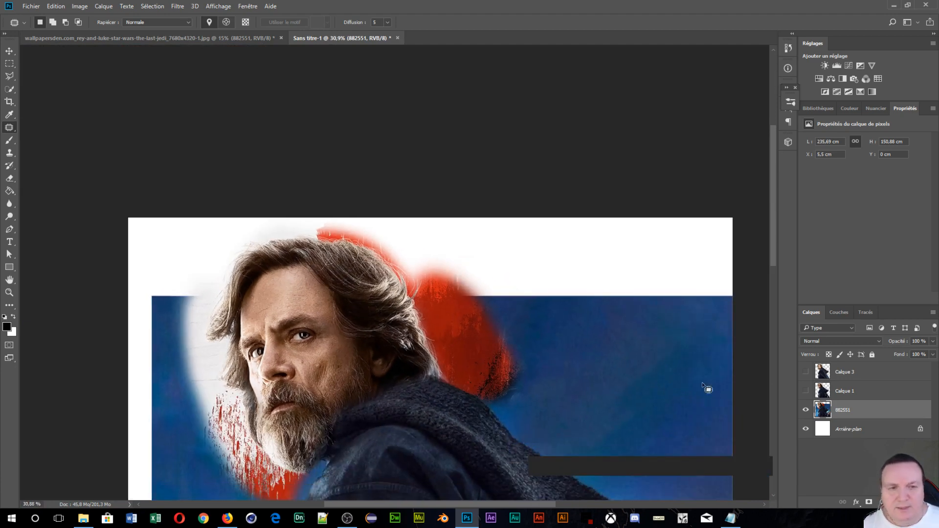
left_click(807, 372)
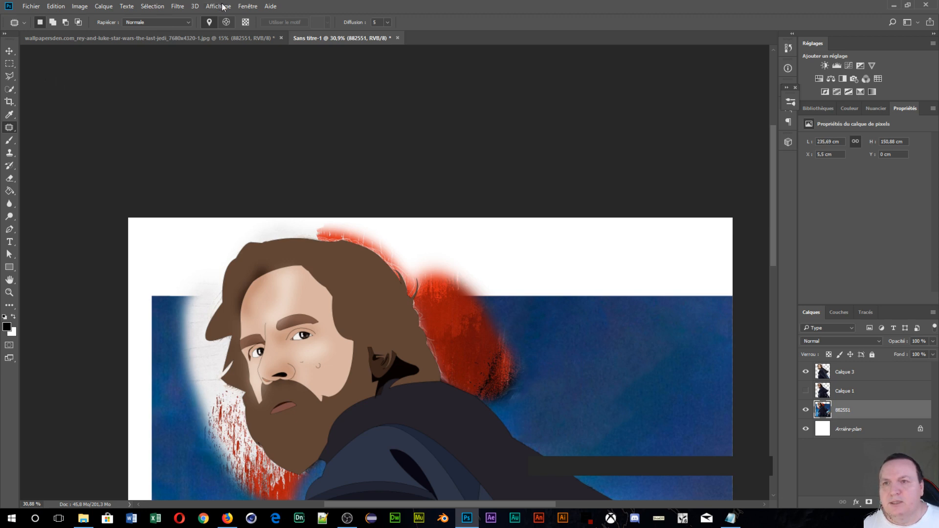
left_click(9, 91)
left_click(9, 92)
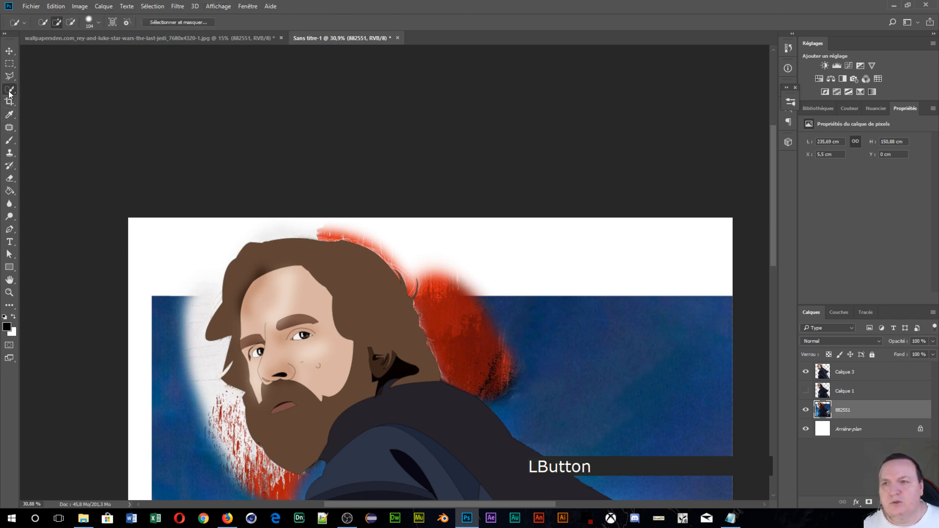
left_click(22, 92)
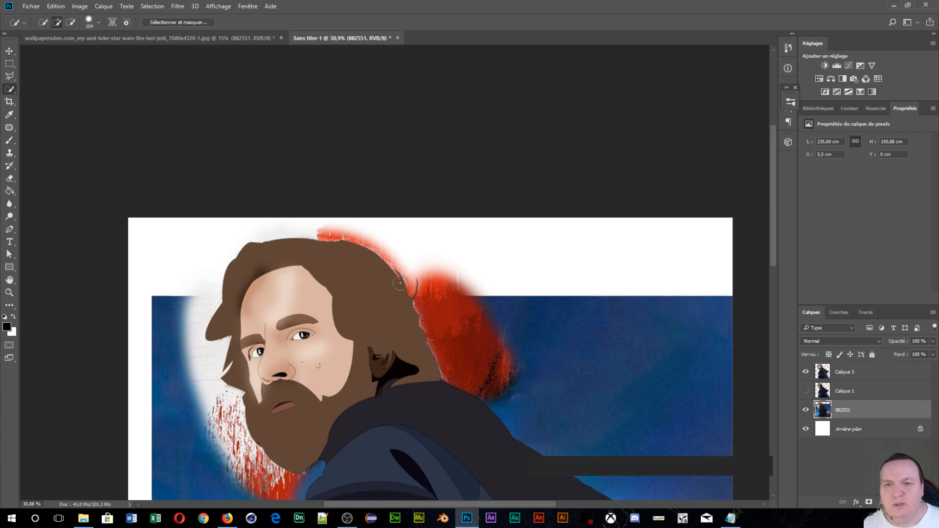
- Try to quick-select the hair with layer 882551 active, and clear that selection with Calque 3 active instead
left_click_drag(352, 271, 360, 280)
mouse_move(371, 303)
left_mouse_down()
mouse_move(391, 325)
mouse_move(362, 330)
mouse_move(325, 308)
mouse_move(273, 238)
mouse_move(247, 288)
left_mouse_up()
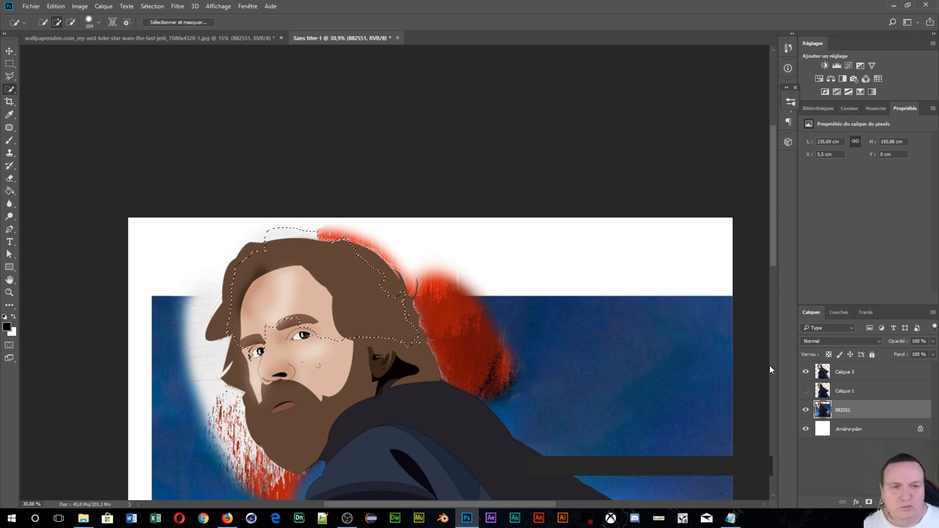
left_click(846, 373)
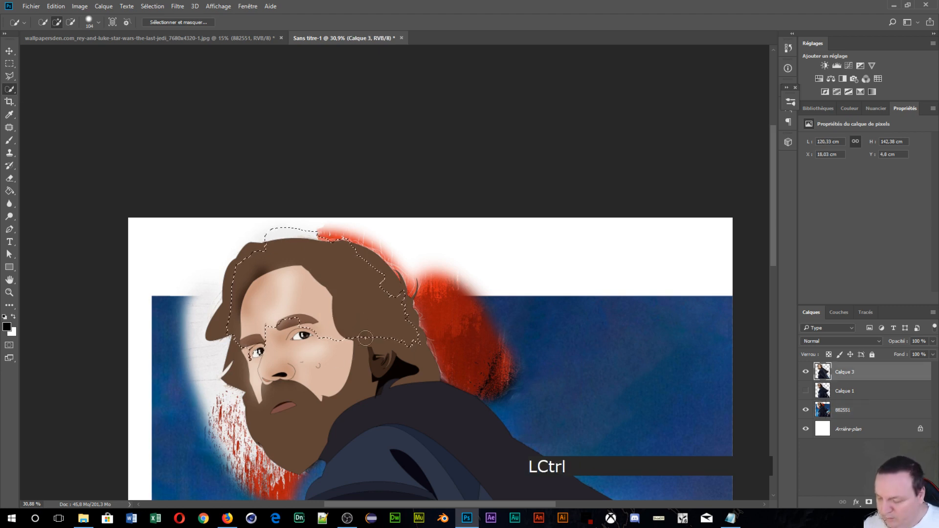
key("ctrl+d")
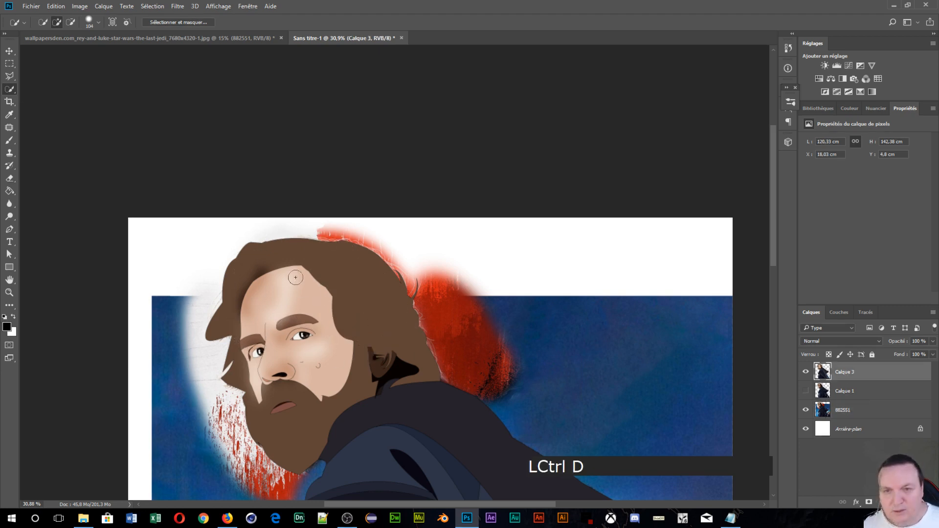
- Quick-select the brown hair and beard on Calque 3, and subtract the lips from the selection with a 29 px brush
left_click(278, 259)
mouse_move(338, 261)
left_mouse_down()
mouse_move(374, 371)
mouse_move(397, 274)
mouse_move(359, 385)
mouse_move(286, 440)
mouse_move(282, 428)
left_mouse_up()
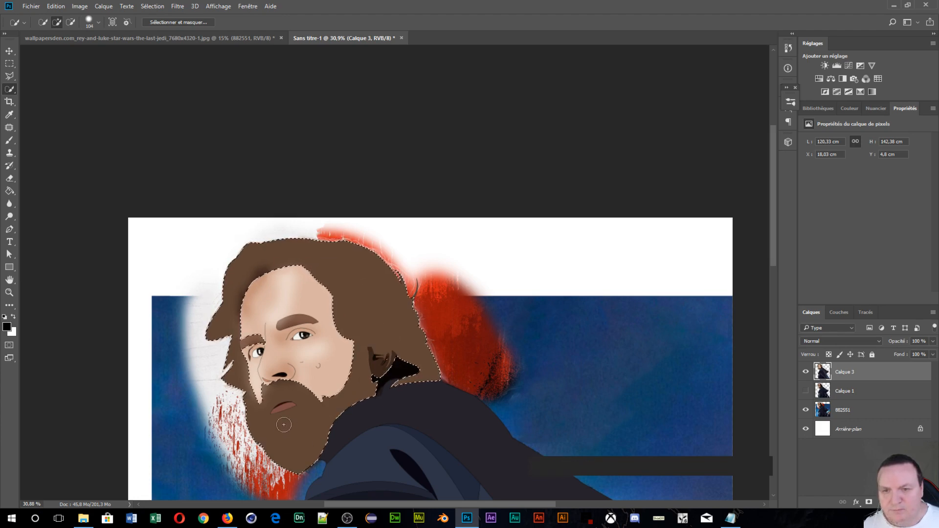
scroll(283, 428, "up", 10)
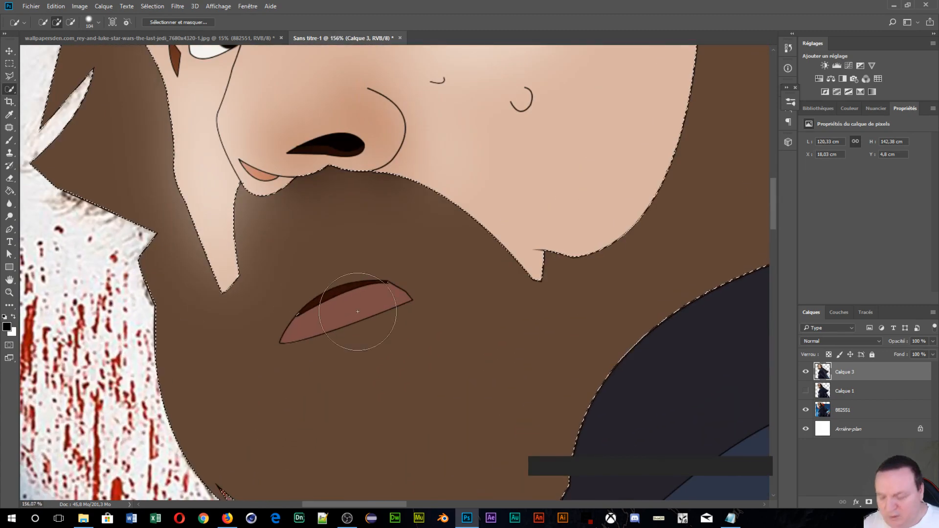
right_click(362, 317, "alt")
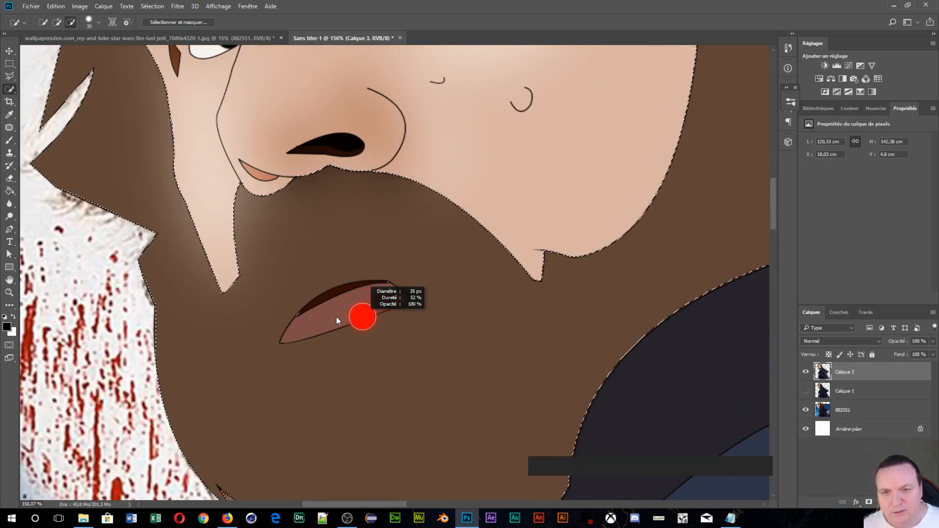
mouse_move(293, 333)
left_mouse_down()
mouse_move(328, 313)
mouse_move(384, 303)
mouse_move(338, 313)
mouse_move(333, 301)
mouse_move(382, 286)
mouse_move(344, 313)
left_mouse_up()
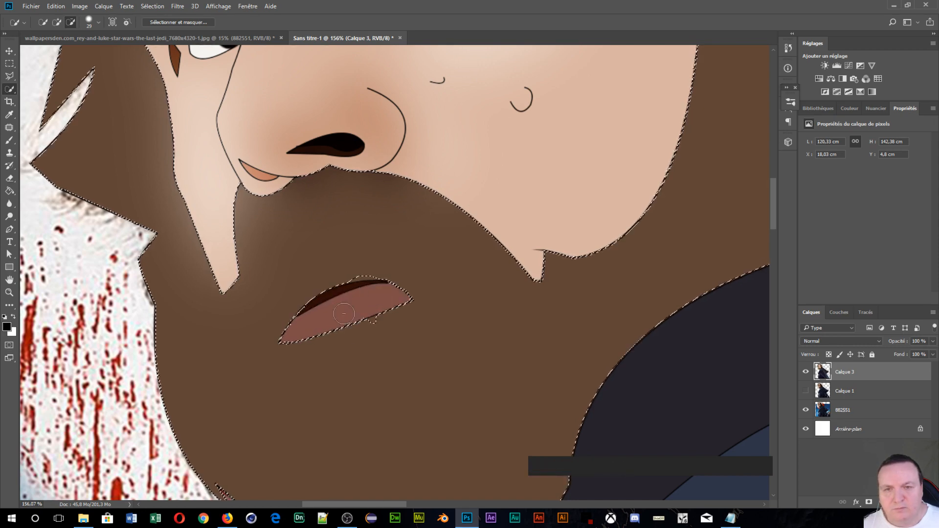
left_click(359, 267)
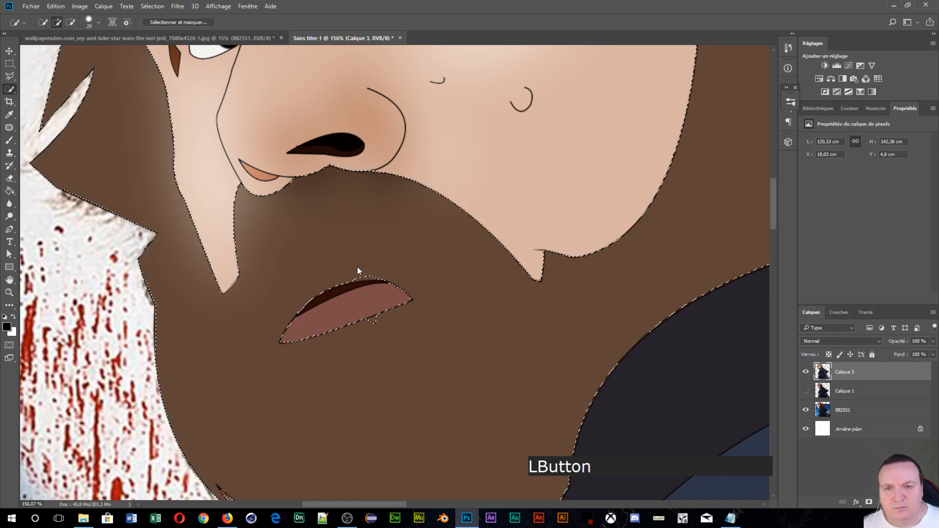
left_click(377, 322)
- Add both eyebrows to the hair and beard selection
scroll(530, 289, "down", 1)
scroll(529, 290, "down", 7)
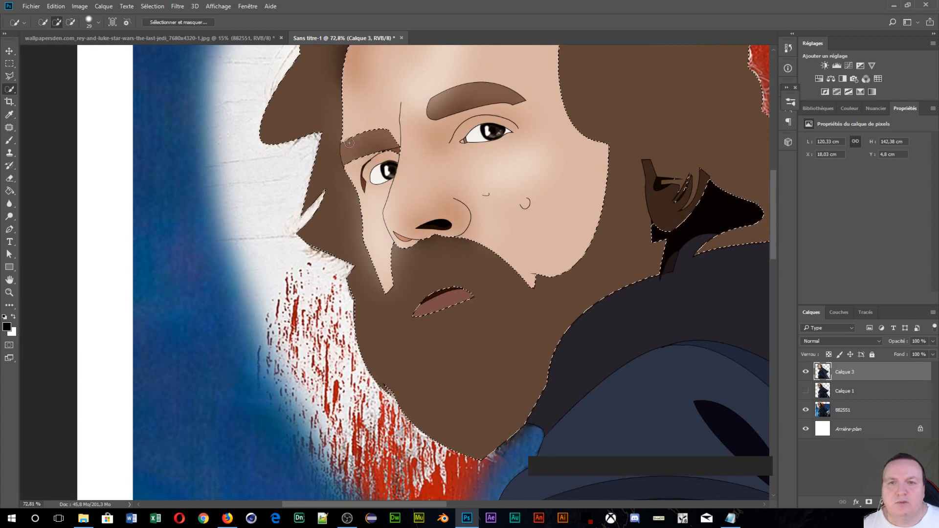
left_click(449, 98)
scroll(619, 146, "down", 4)
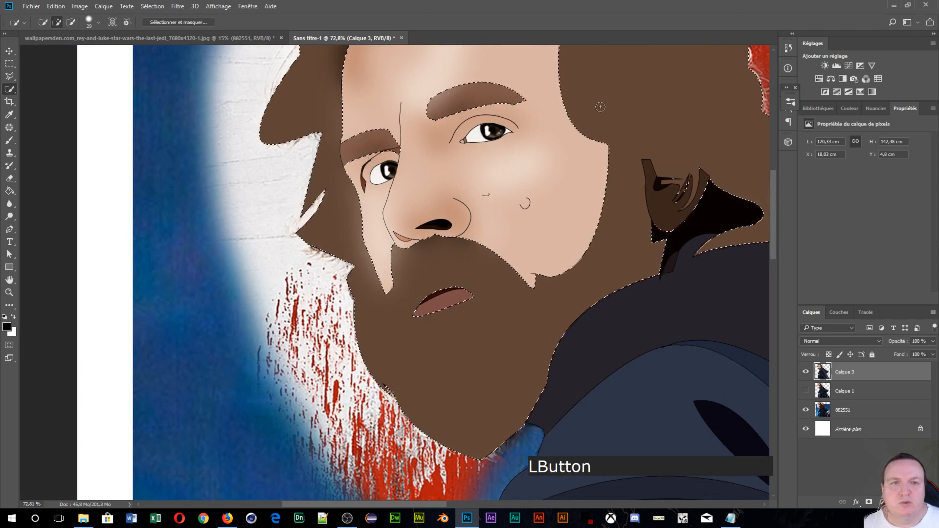
scroll(647, 146, "down", 4)
left_click_drag(646, 146, 454, 299)
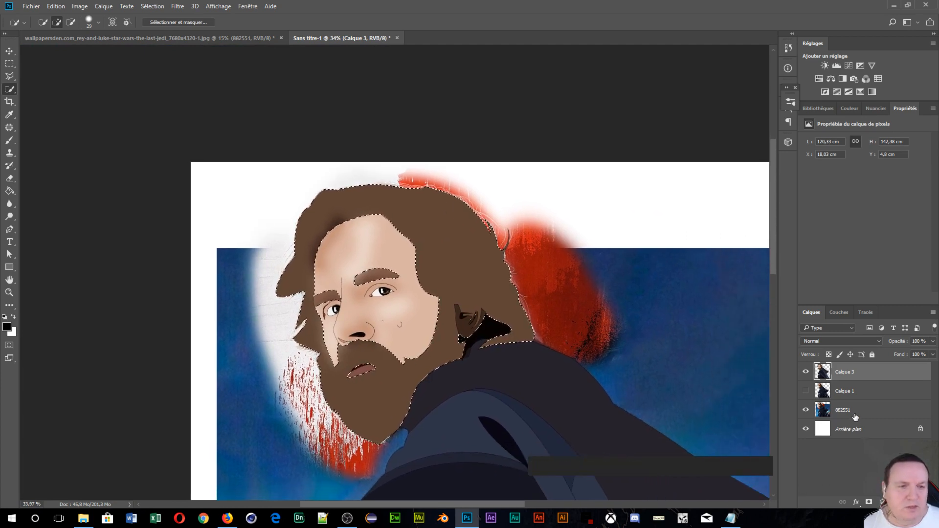
- Show Calque 1 and copy its selected hair, beard and eyebrows to a new layer
left_click(823, 391)
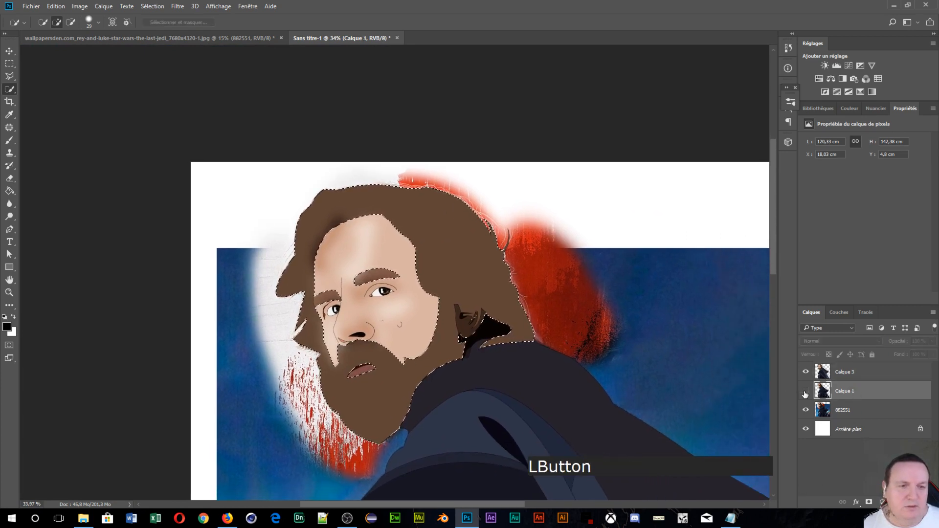
left_click(806, 391)
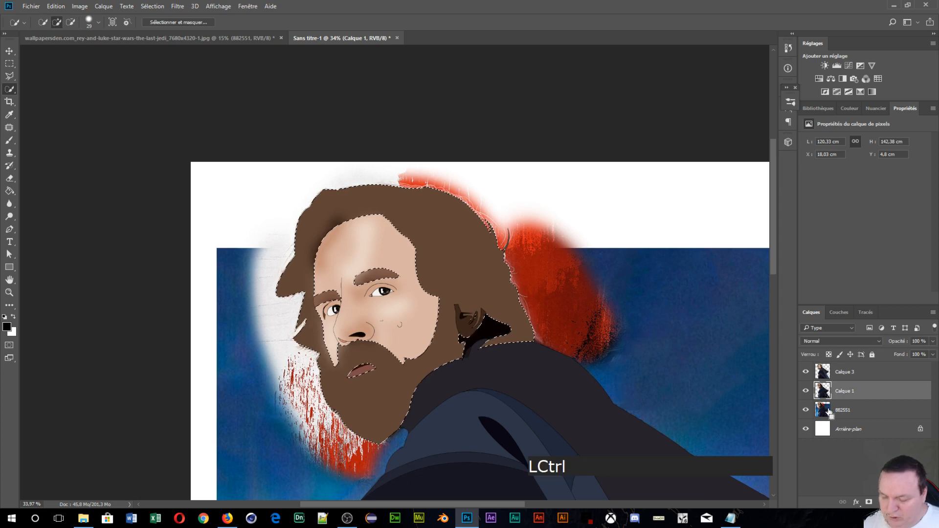
key("ctrl+j")
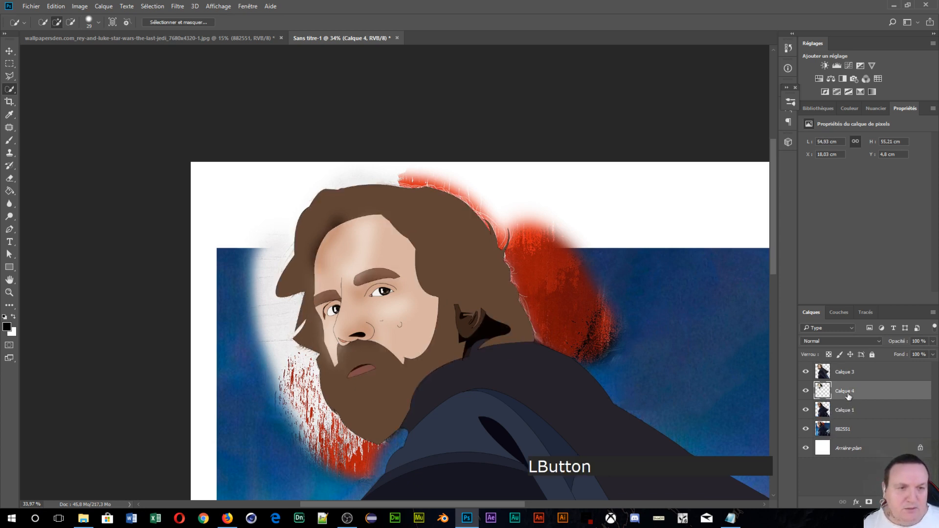
- Move the copied photo hair layer, Calque 4, above Calque 3 in the layer stack
double_click(854, 391)
left_click(894, 392)
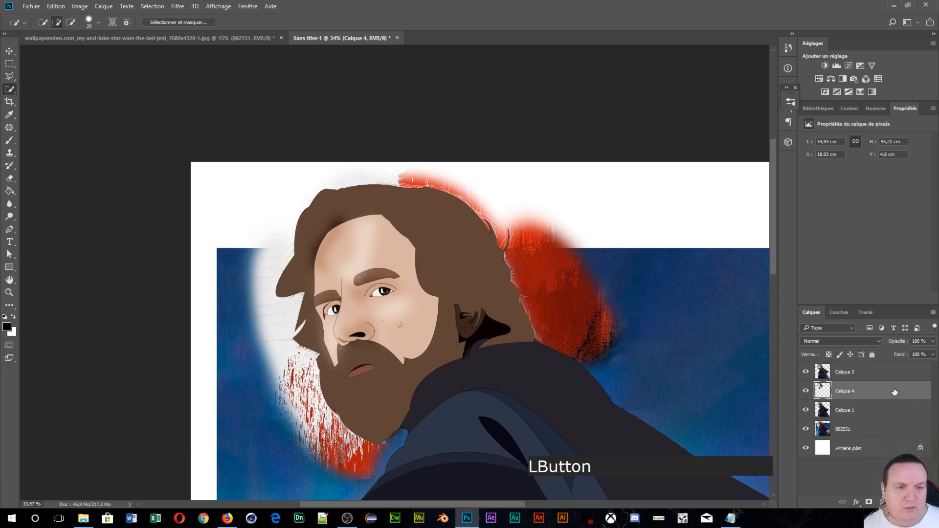
double_click(895, 391)
left_click(806, 111)
left_click_drag(871, 394, 863, 372)
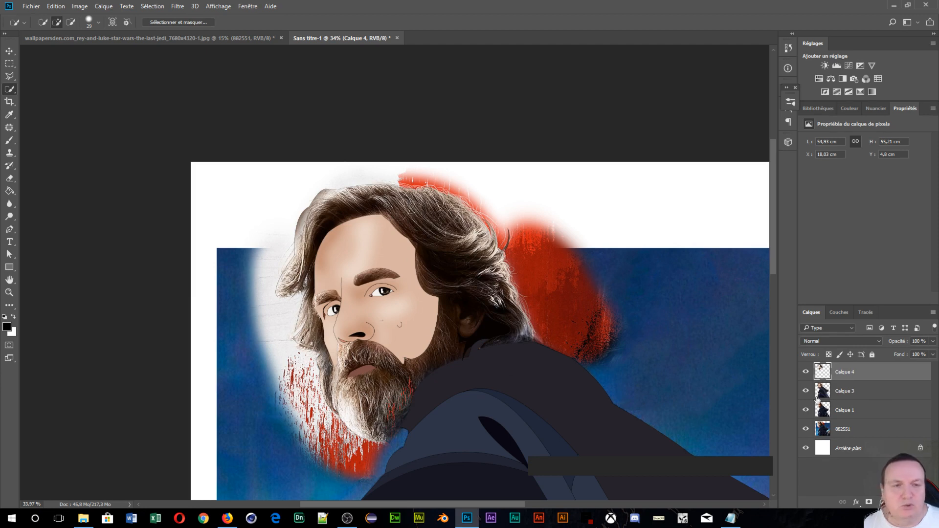
- Try darkening blend modes on the copied hair layer, including Obscurcir, Produit and Couleur plus foncée
left_click(849, 342)
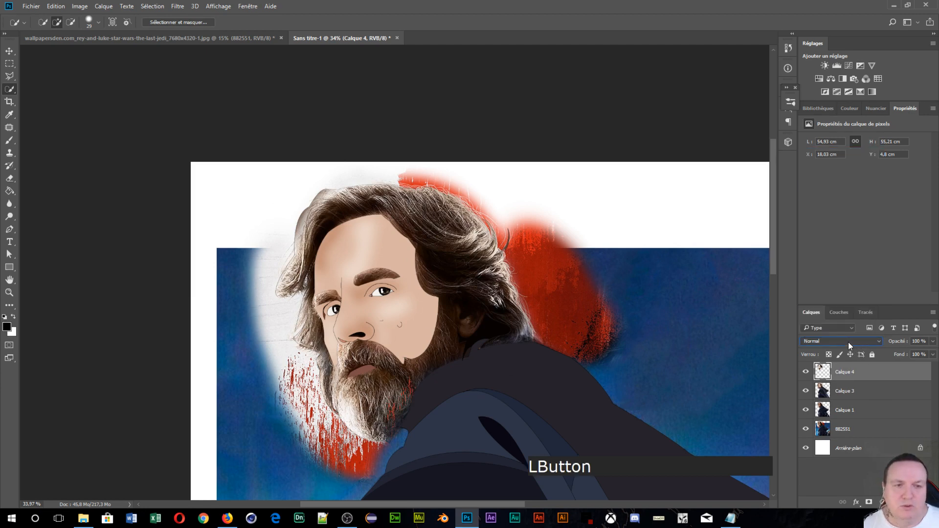
scroll(848, 342, "down", 2)
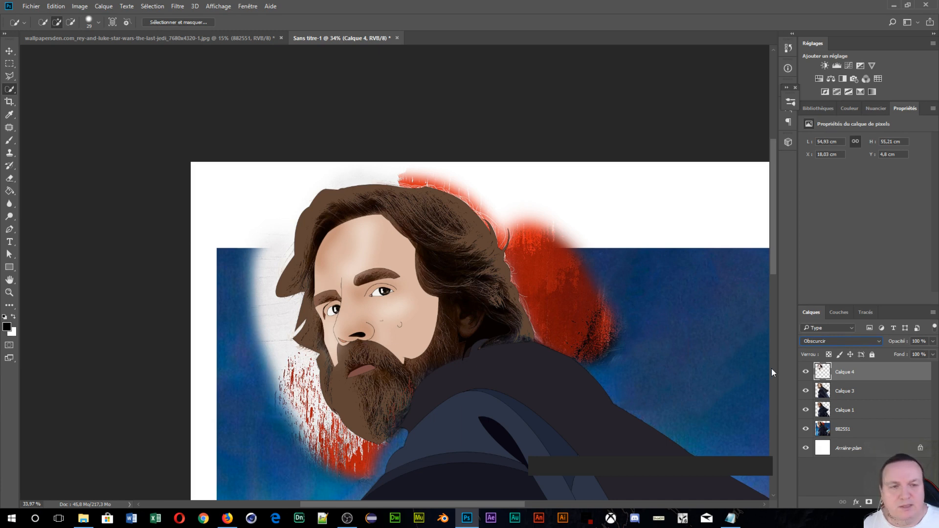
scroll(850, 342, "down", 1)
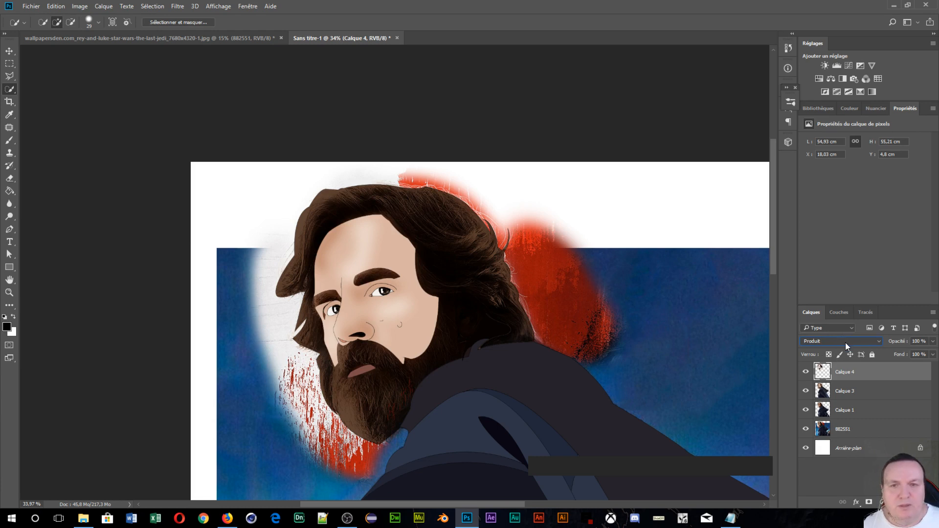
scroll(846, 342, "down", 1)
scroll(846, 342, "down", 1)
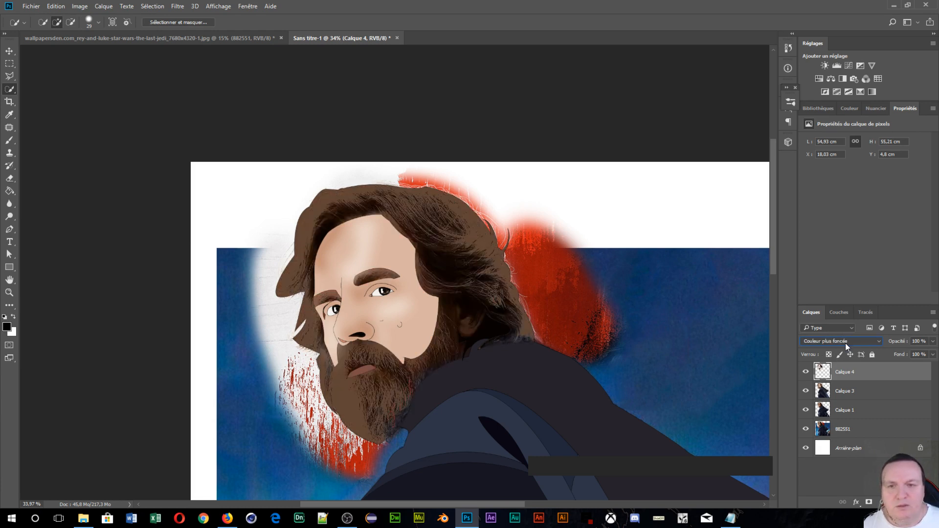
- Compare blend modes from Eclaircir to Lumière crue on the hair layer, and go back to Couleur plus foncée
scroll(846, 343, "down", 1)
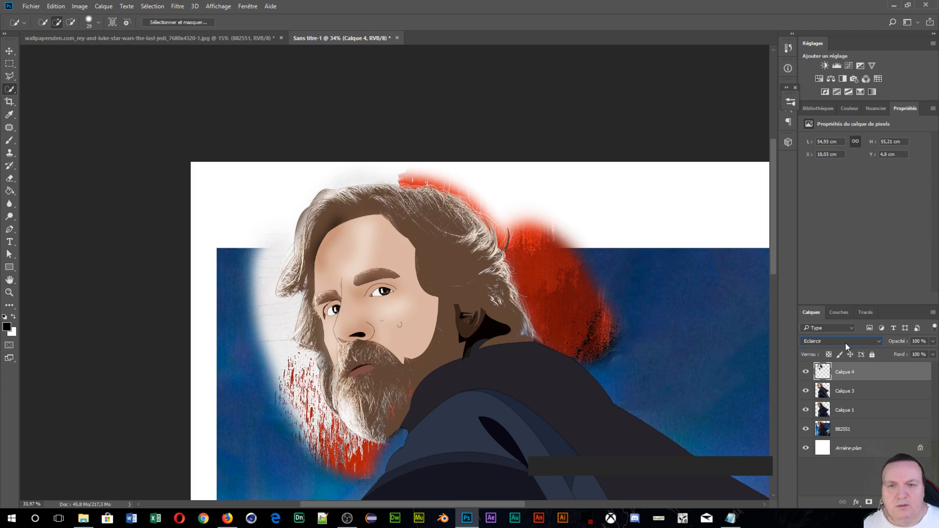
scroll(846, 342, "down", 1)
scroll(845, 343, "up", 2)
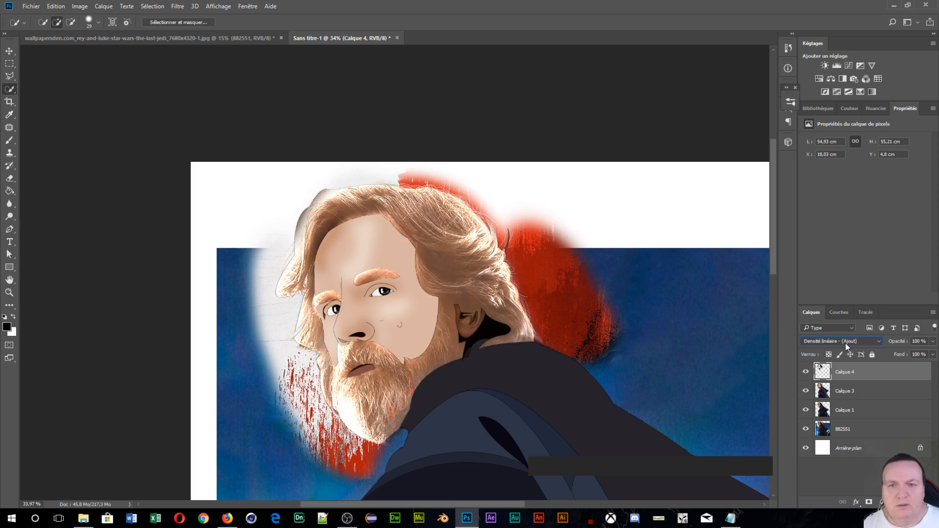
scroll(845, 342, "down", 1)
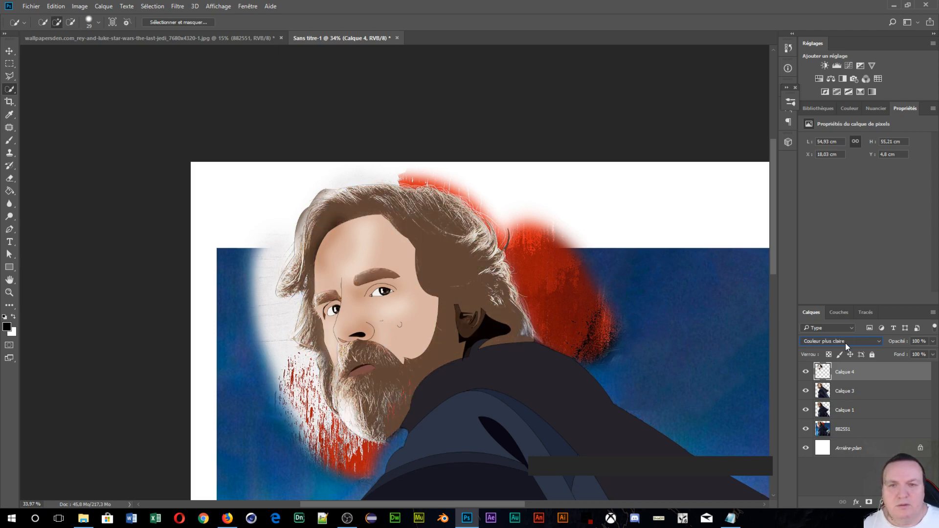
scroll(845, 343, "down", 2)
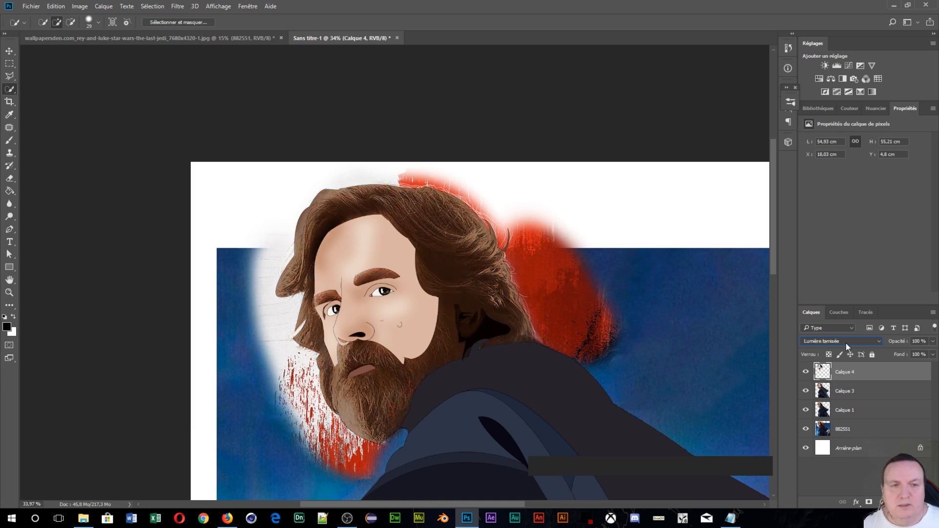
scroll(847, 343, "down", 1)
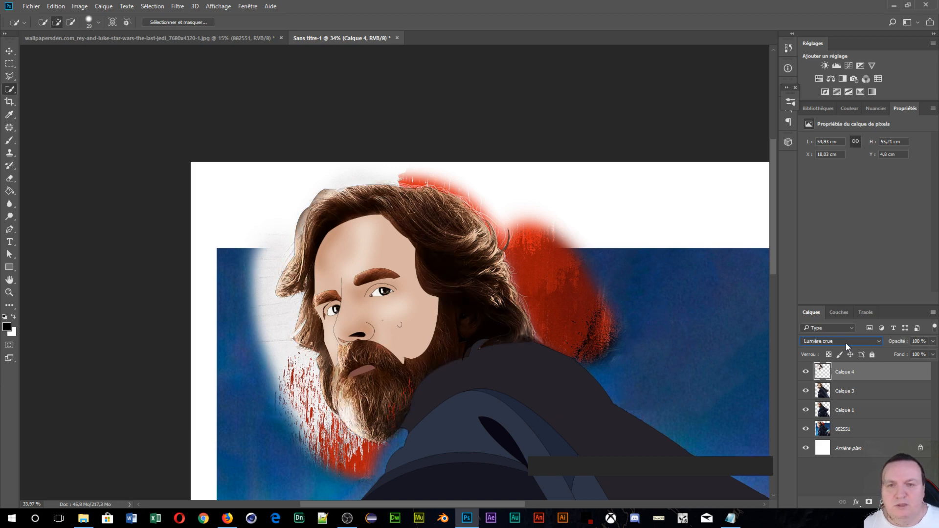
scroll(847, 343, "up", 2)
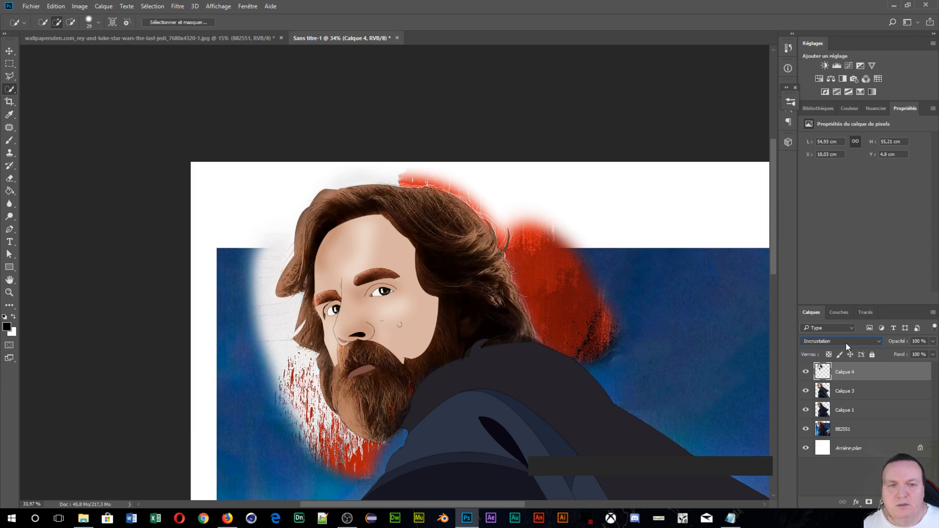
scroll(846, 342, "up", 6)
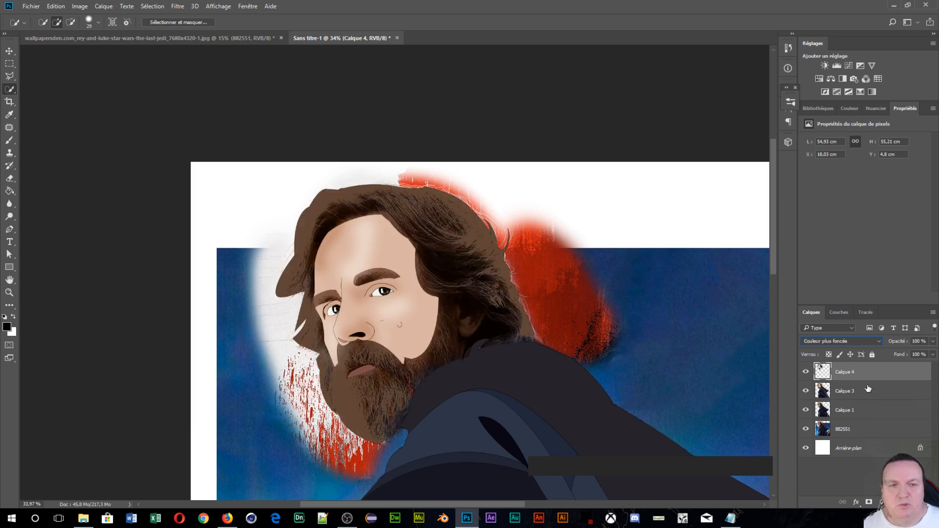
- Compare the remaining blend modes on the hair layer, Calque 4, from Densité linéaire to Teinte, and settle on Lumière tamisée
scroll(852, 341, "up", 4)
scroll(851, 341, "down", 10)
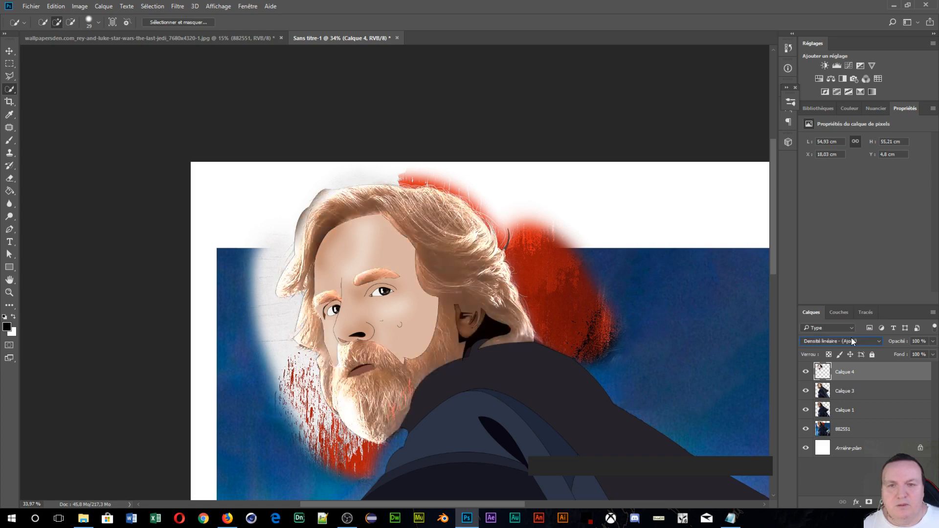
scroll(851, 341, "down", 3)
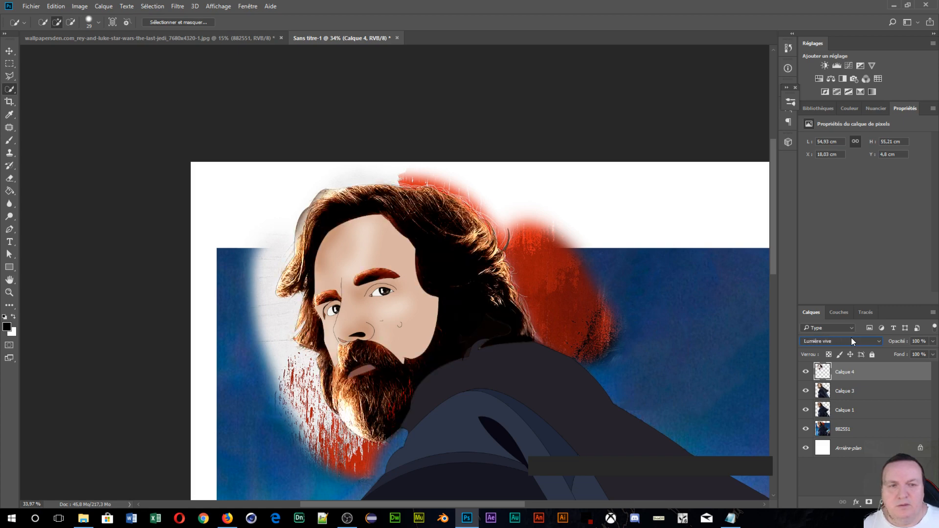
scroll(851, 341, "down", 1)
scroll(851, 341, "down", 5)
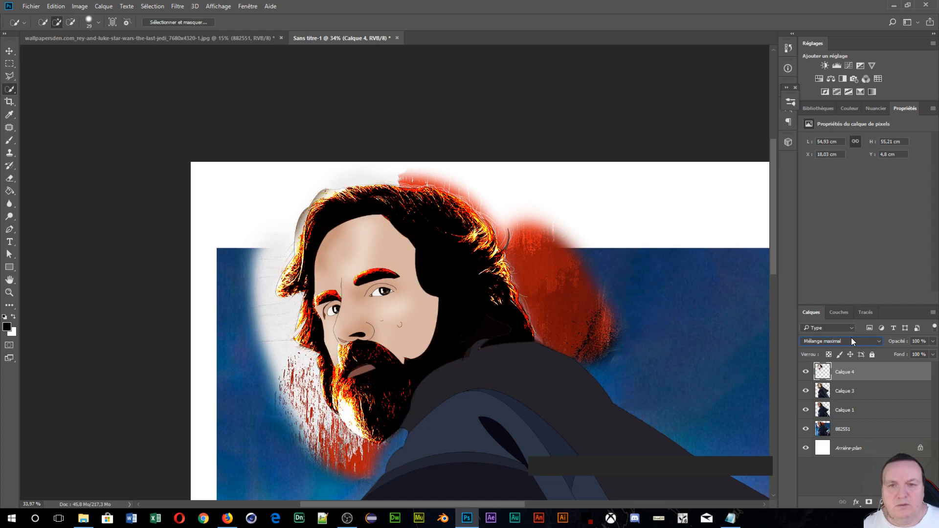
scroll(851, 342, "down", 1)
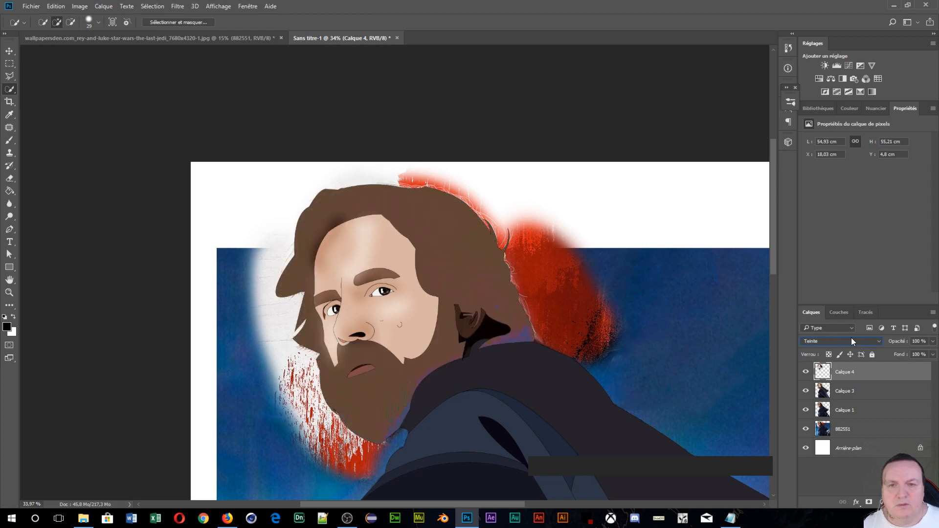
scroll(850, 343, "up", 2)
scroll(850, 343, "up", 6)
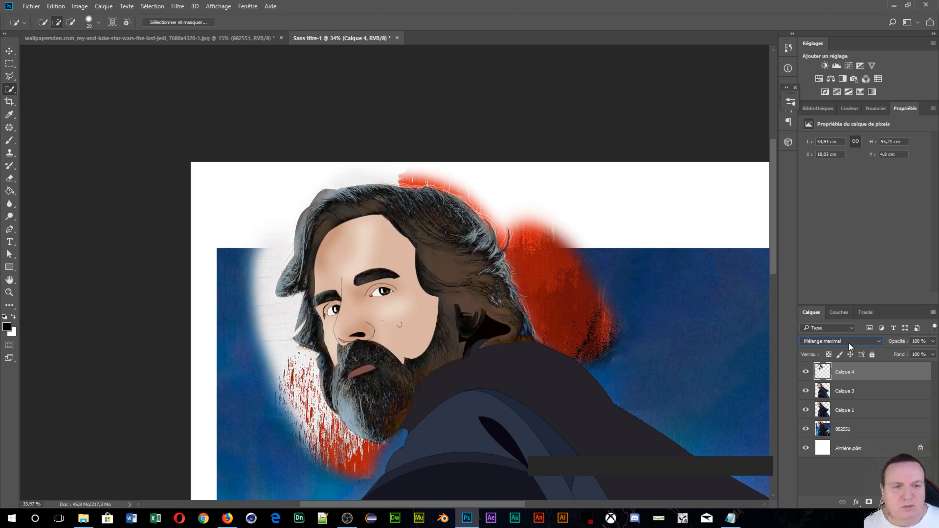
scroll(850, 343, "up", 1)
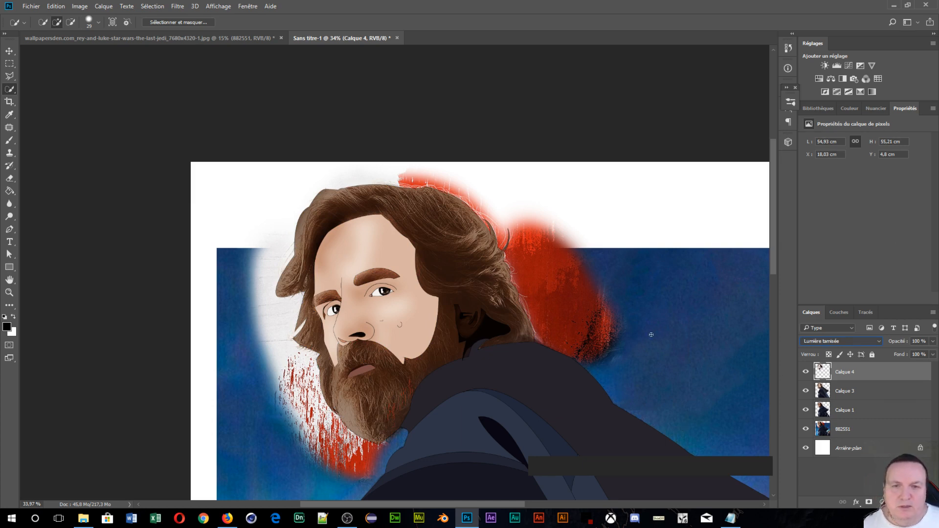
- Try lowering Calque 4's opacity to about 70 %, and return it to 100 %
left_click(897, 344)
left_click_drag(896, 344, 891, 345)
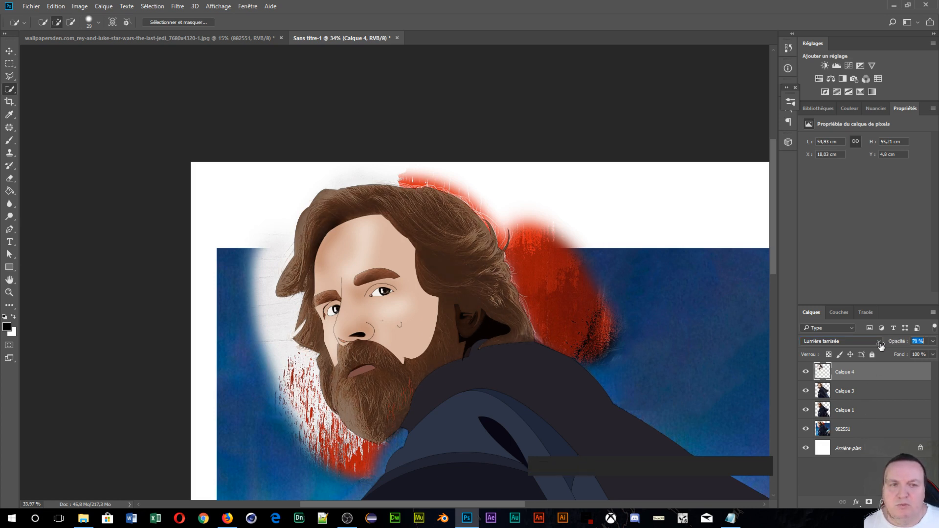
left_click_drag(880, 346, 912, 344)
key("Return")
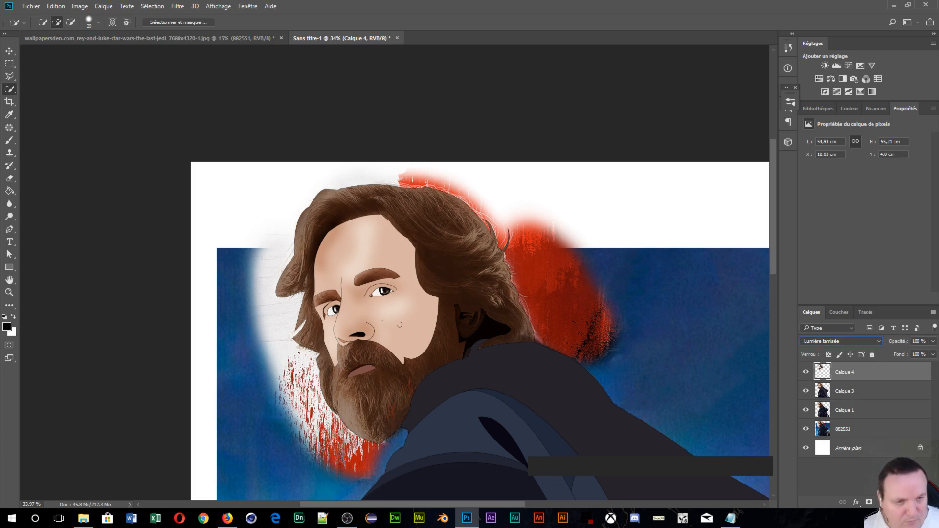
- Select the dark hood on Calque 3 with the Quick Selection tool, subtracting the strip of blue cloak along its lower edge
left_click(897, 478)
scroll(217, 341, "down", 2)
scroll(261, 329, "down", 2)
scroll(269, 337, "up", 2)
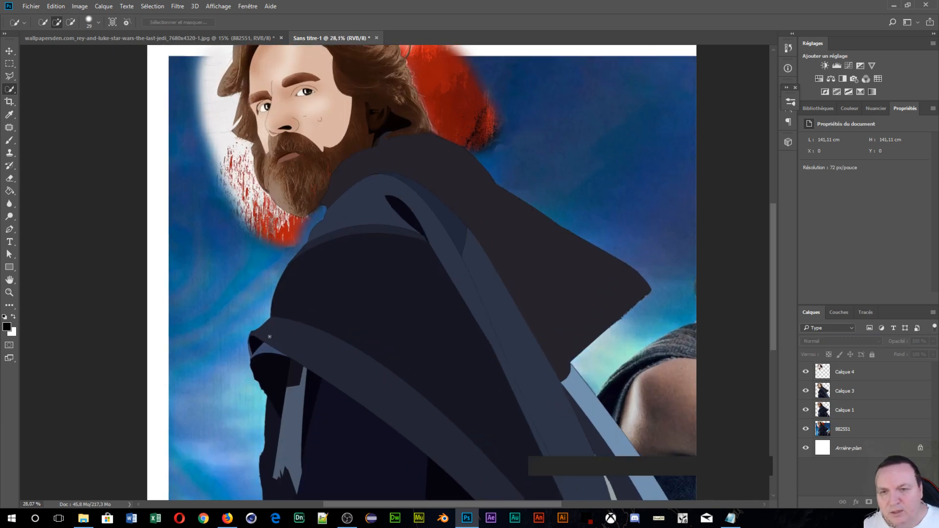
scroll(269, 337, "down", 1)
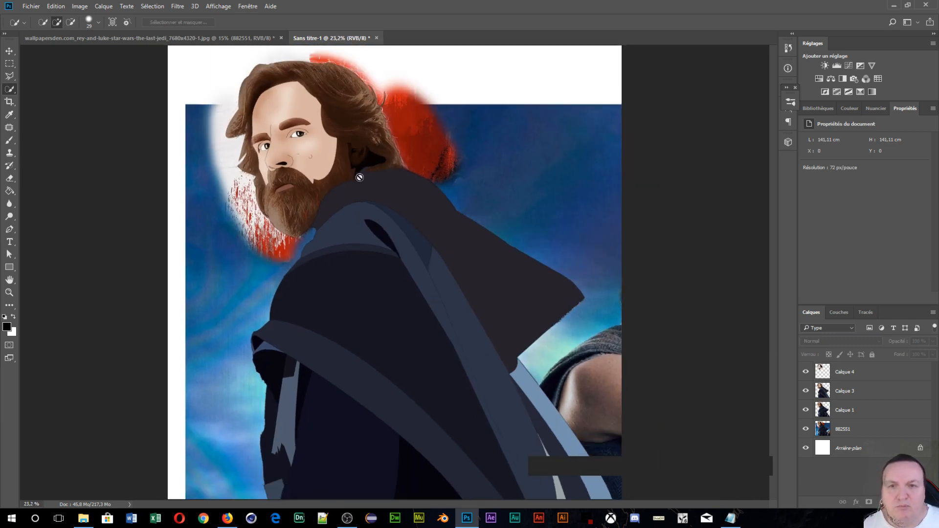
left_click(13, 95)
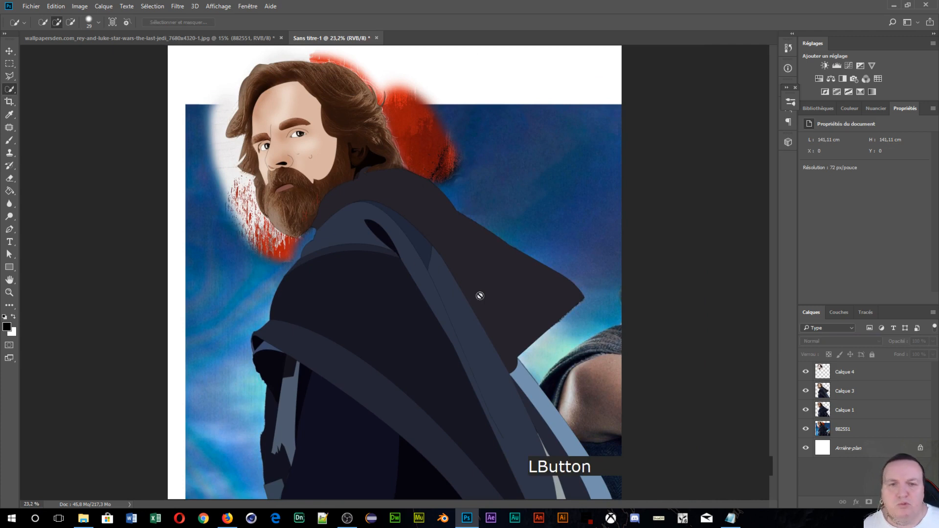
left_click(841, 392)
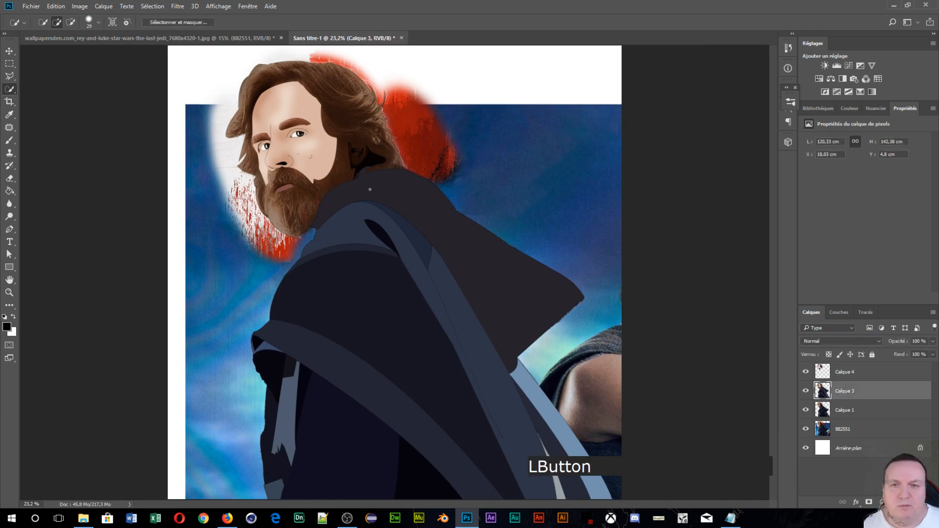
mouse_move(342, 191)
left_mouse_down()
mouse_move(398, 197)
mouse_move(490, 250)
mouse_move(492, 323)
mouse_move(521, 360)
left_mouse_up()
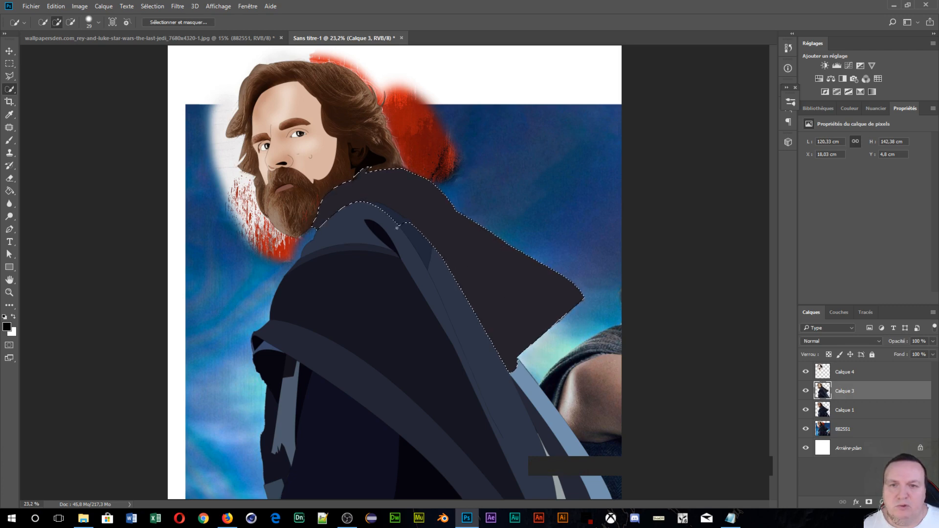
scroll(397, 228, "up", 5)
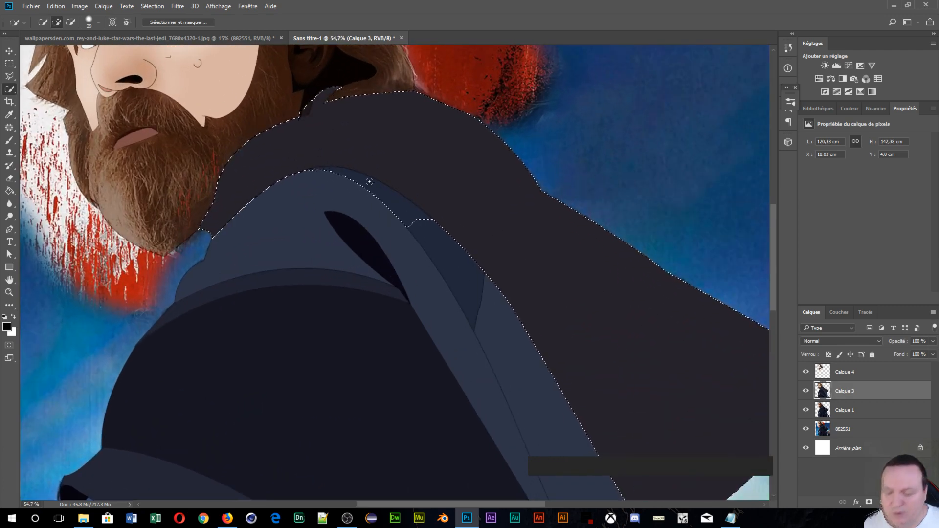
left_click_drag(368, 185, 418, 226, "alt")
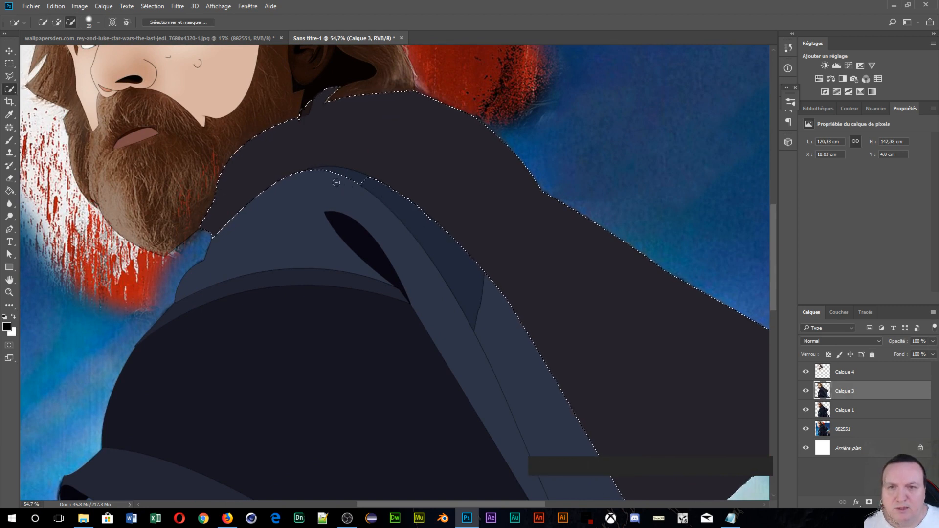
left_click_drag(327, 180, 307, 175, "alt")
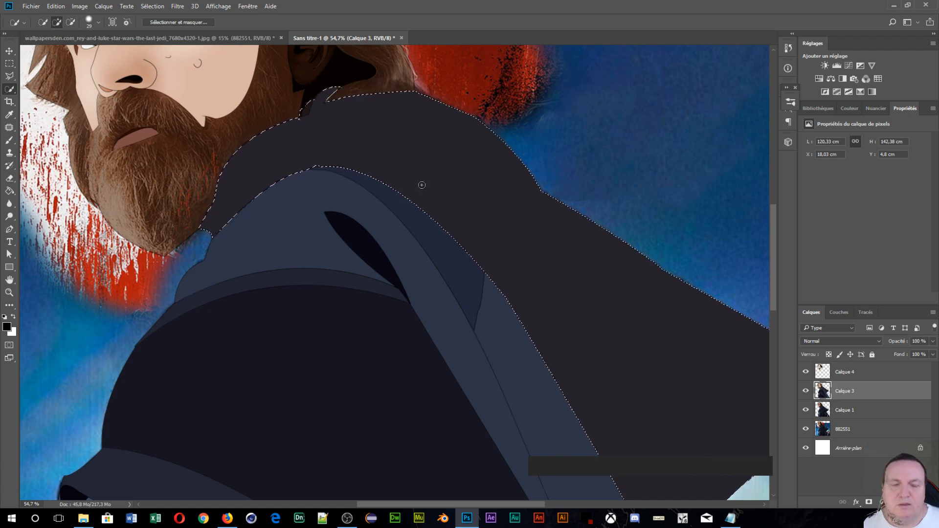
- Copy the selected hood area of Calque 1 to a new layer and move it above Calque 4
scroll(421, 184, "down", 2)
left_click(857, 415)
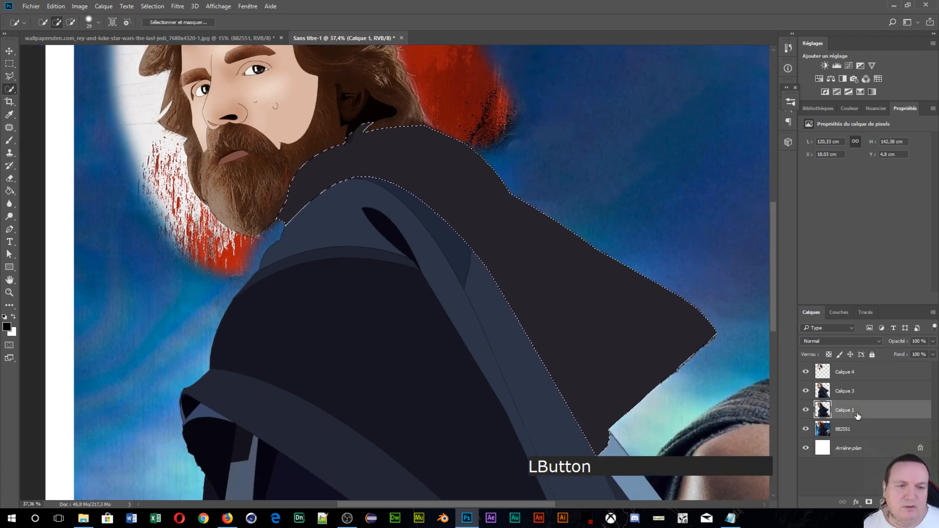
key("ctrl+j")
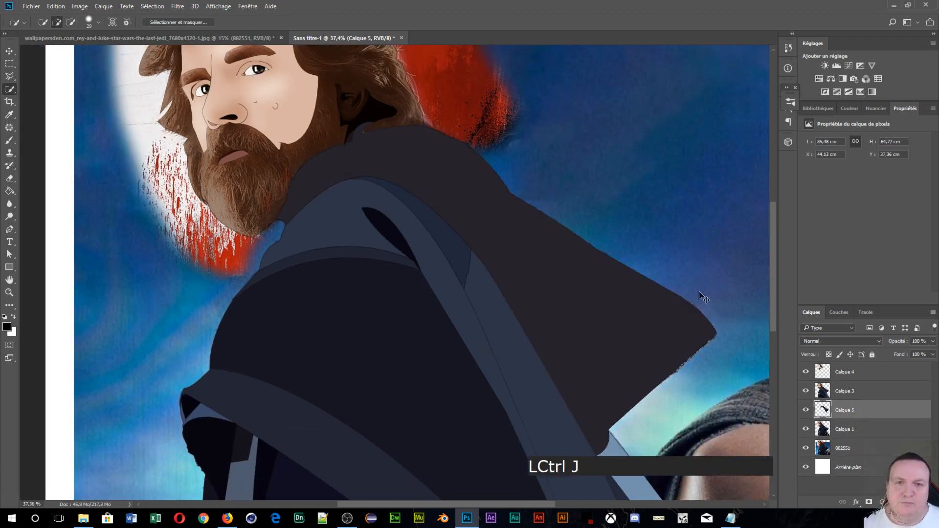
left_click_drag(870, 416, 853, 373)
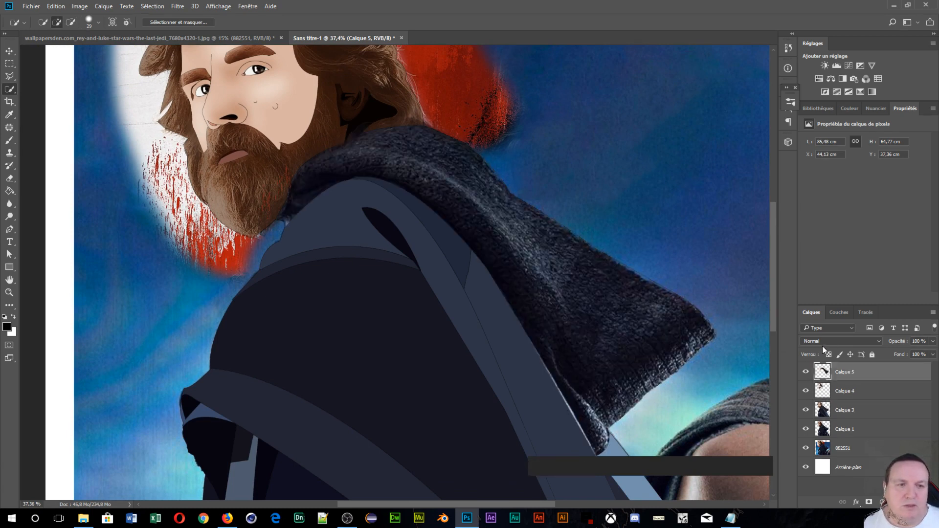
- Step through the blend modes on the photo hood layer to Lumière tamisée, and reduce its opacity to 54 %
left_click(835, 341)
key("Down")
key("Down")
key("Return")
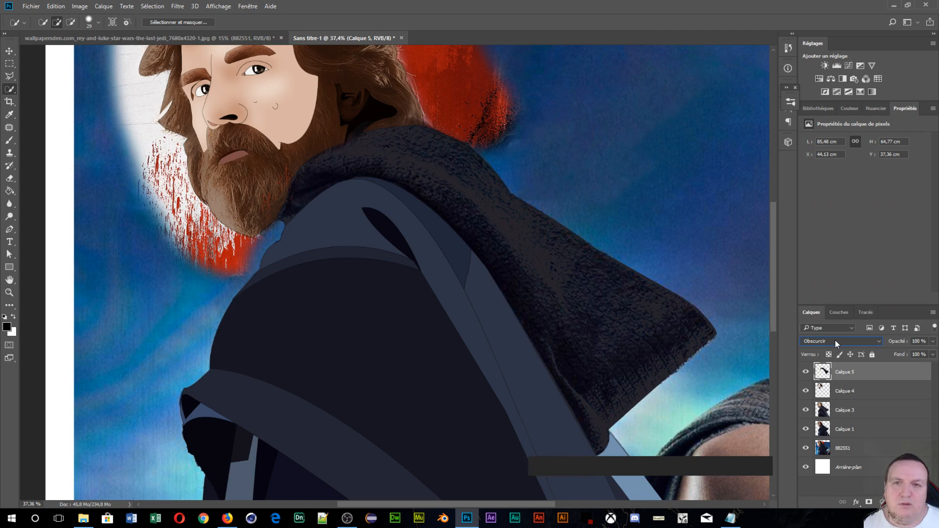
key("Down")
key("Down")
key("Down")
key("Down")
key("Down")
key("Down")
key("Down")
key("Down")
key("Down")
key("Down")
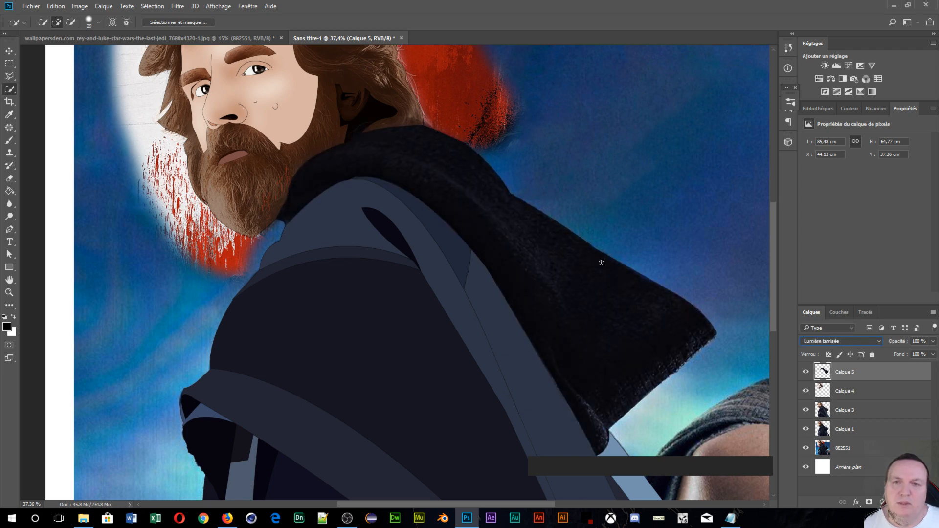
left_click_drag(900, 345, 876, 345)
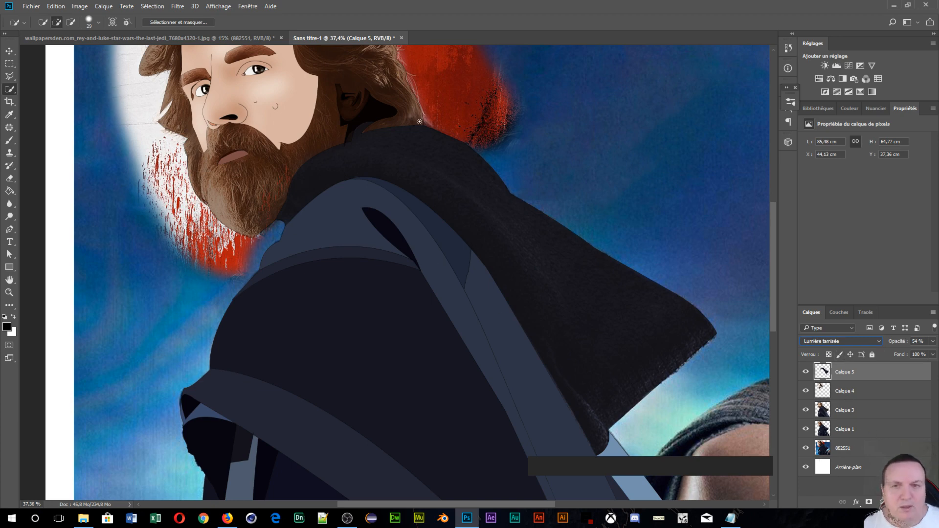
- Apply a Gaussian blur (Flou gaussien) with a radius of 4,0 pixels to the hood layer, Calque 5
left_click(176, 7)
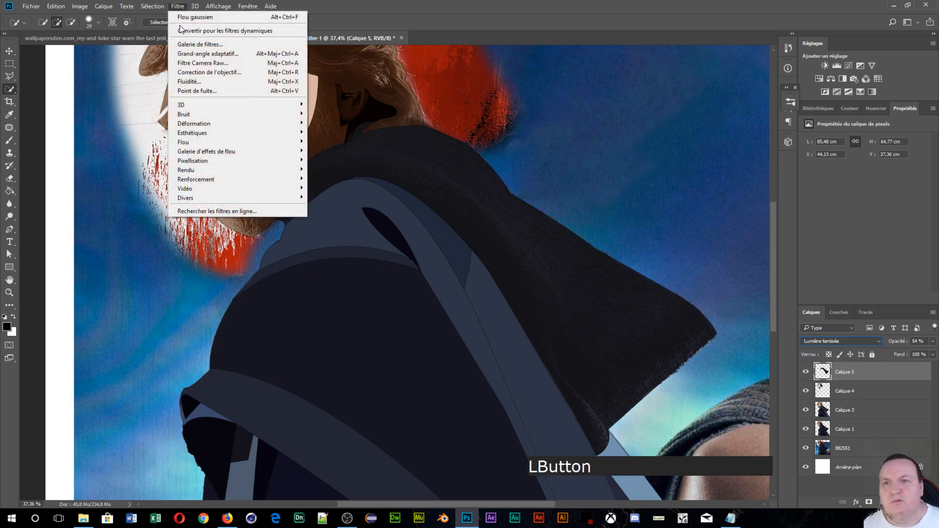
mouse_move(198, 143)
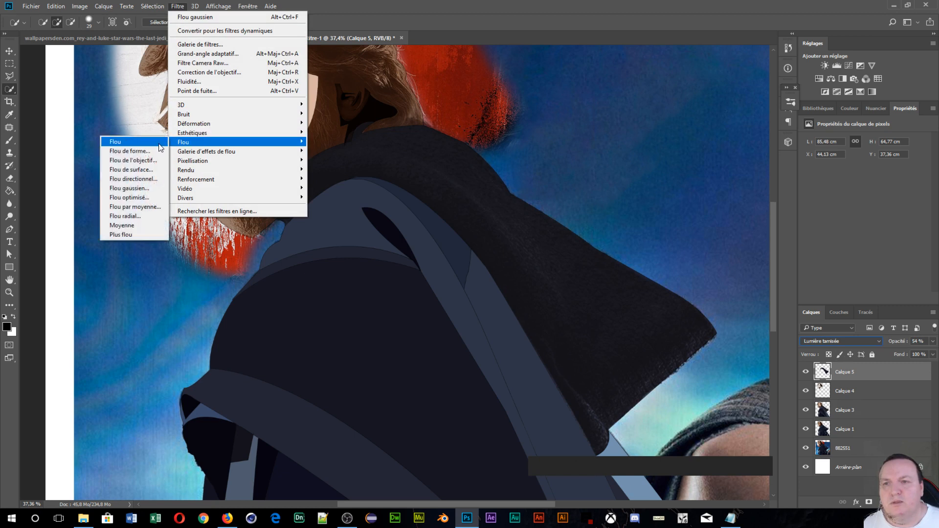
left_click(138, 187)
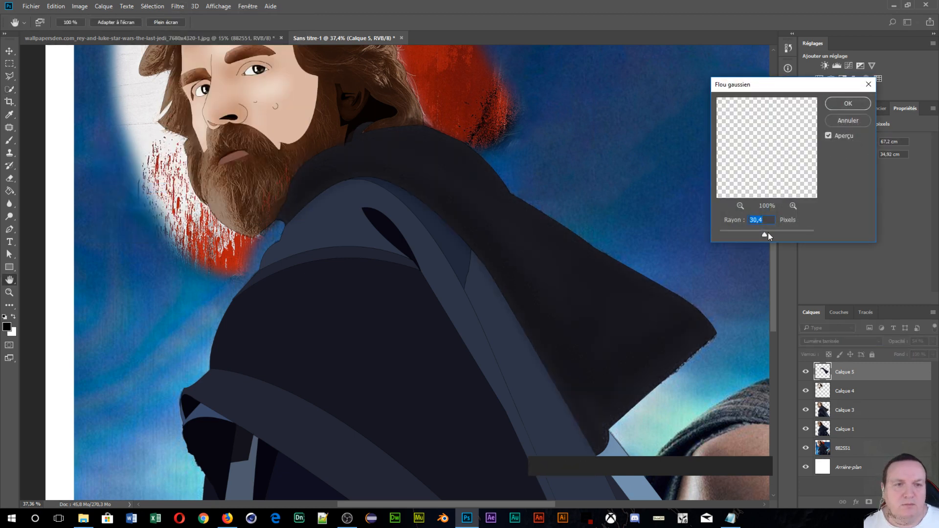
left_click_drag(768, 234, 748, 234)
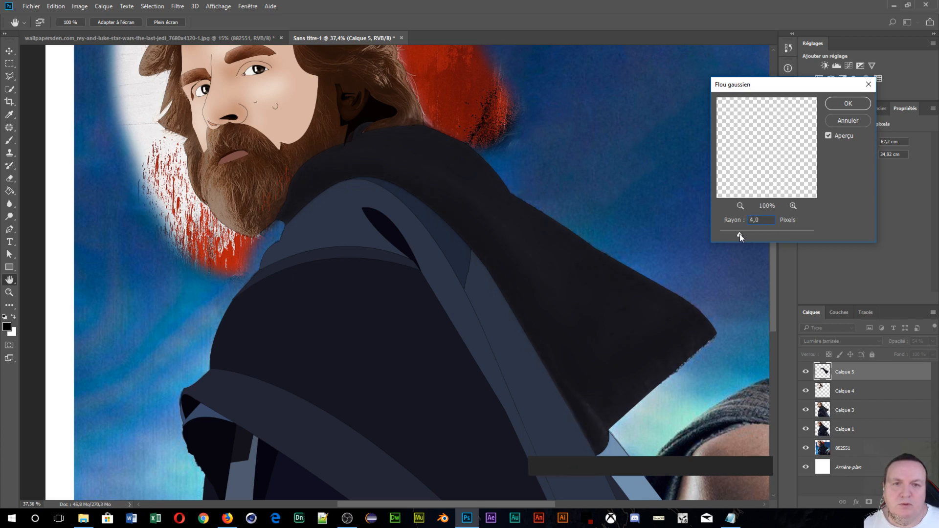
left_click(847, 105)
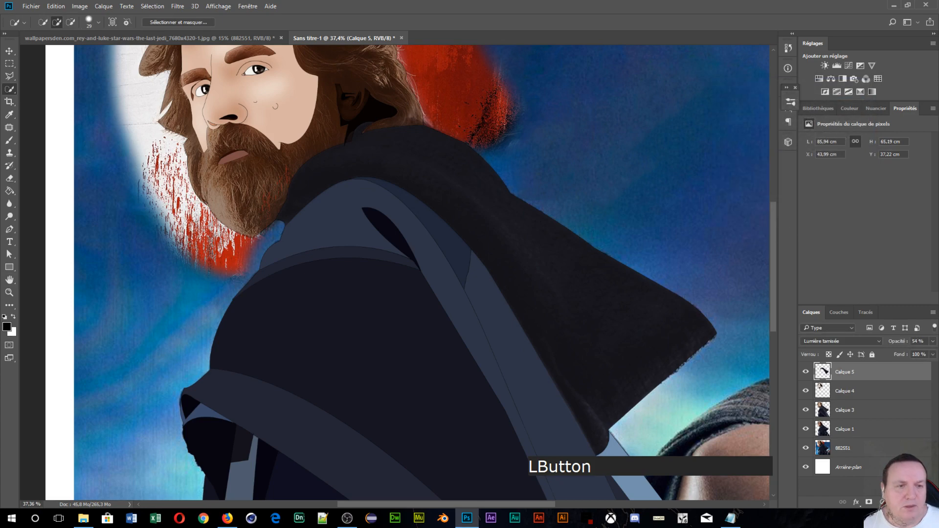
- Compare the whole illustration with the original photo by repeatedly hiding and showing Calque 3
scroll(347, 289, "down", 3)
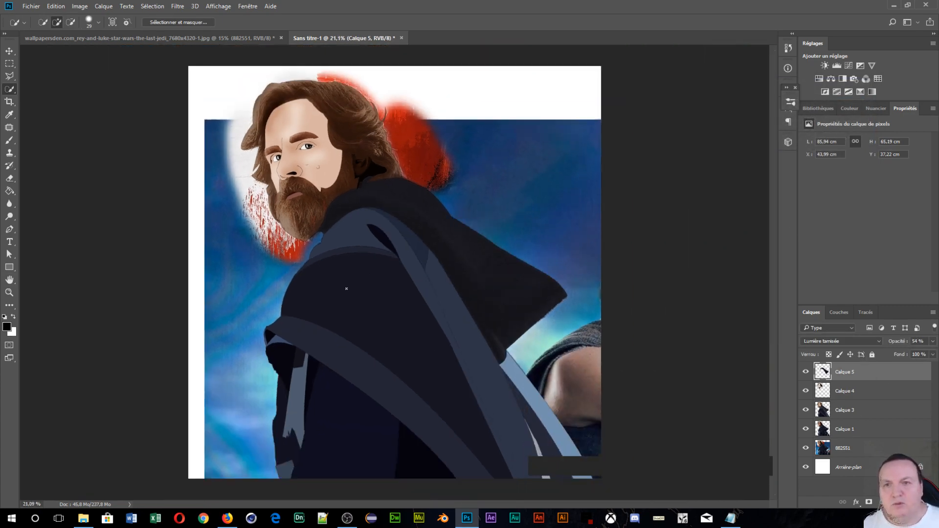
scroll(470, 222, "down", 1)
scroll(397, 393, "up", 3)
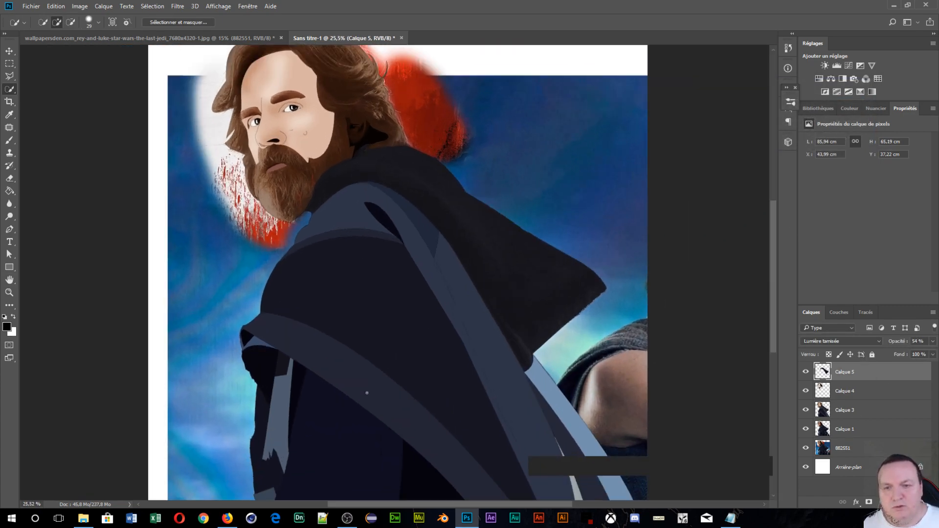
scroll(386, 312, "down", 2)
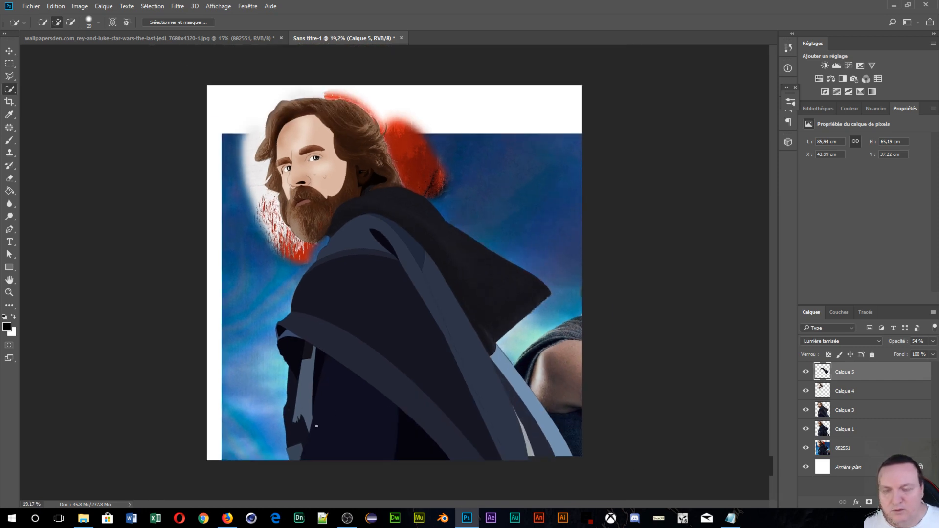
scroll(329, 318, "up", 2)
scroll(329, 318, "down", 2)
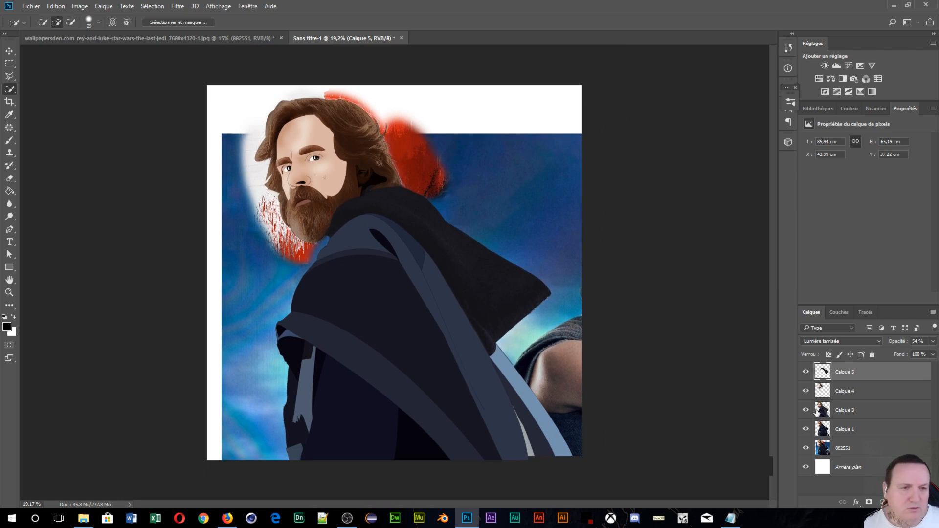
left_click(806, 410)
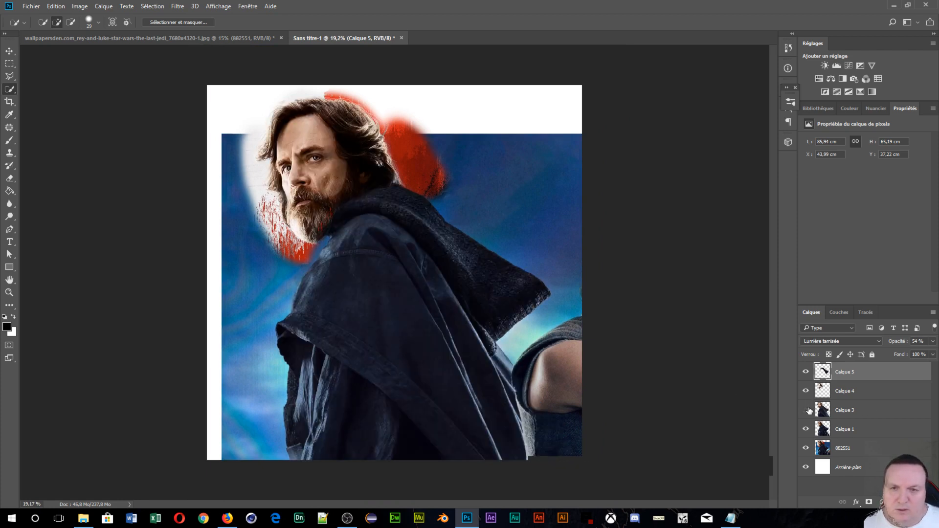
left_click(806, 411)
left_click(807, 410)
left_click(807, 410)
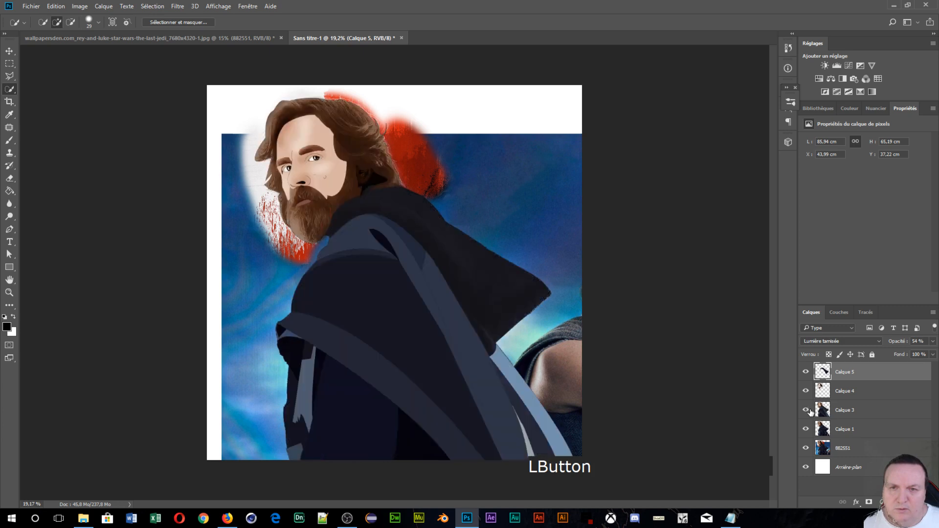
left_click(807, 410)
left_click(814, 413)
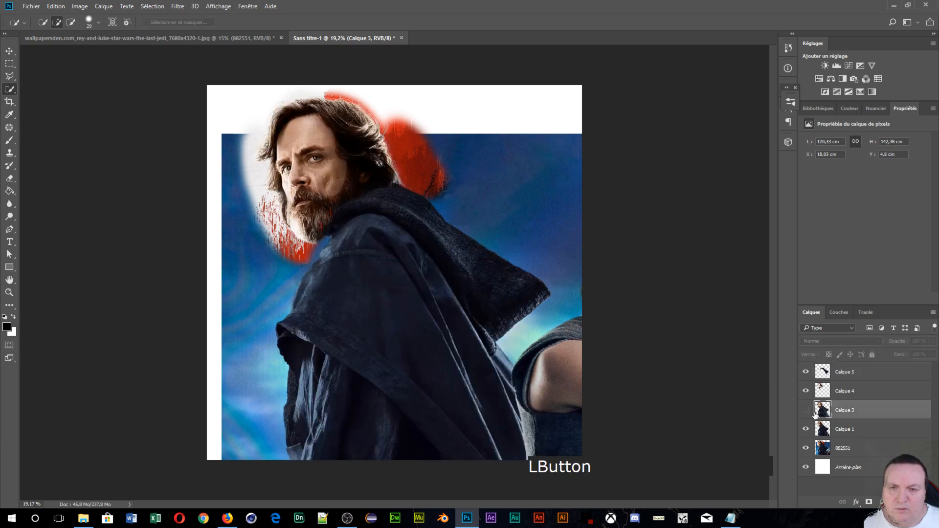
left_click(807, 411)
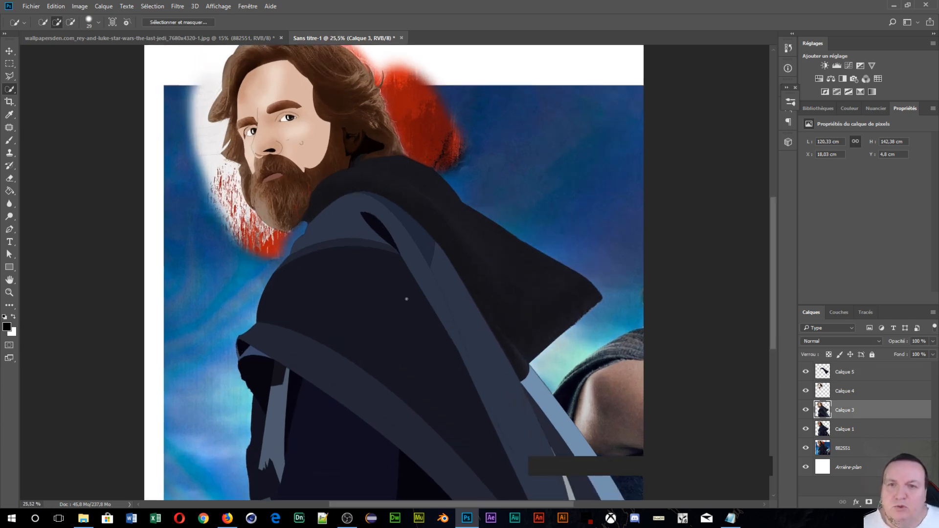
- Merge Calque 3, Calque 4 and Calque 5 into a single layer and duplicate it
key("shift")
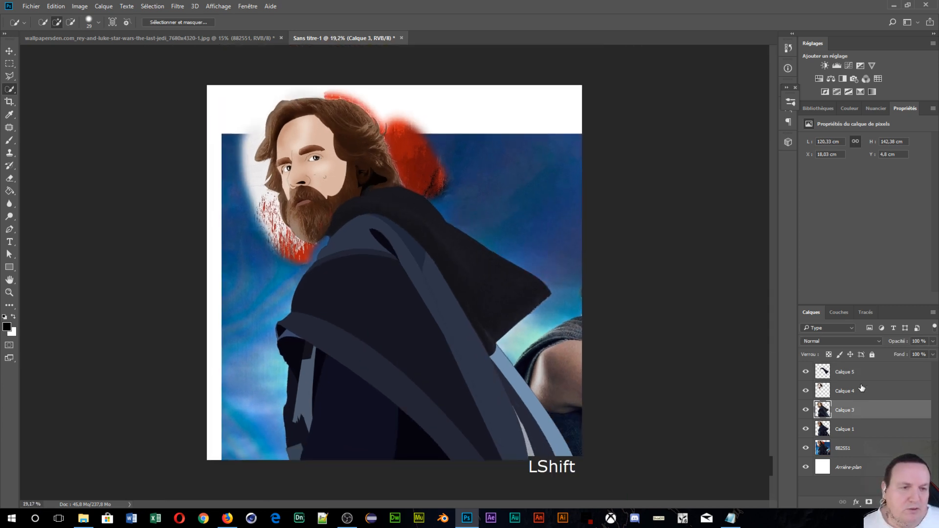
left_click(867, 379, "shift")
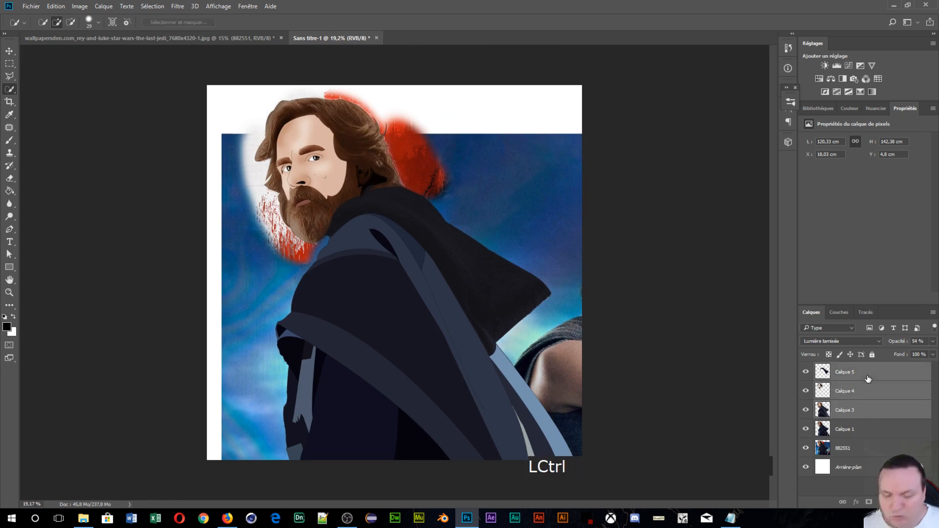
key("ctrl+e")
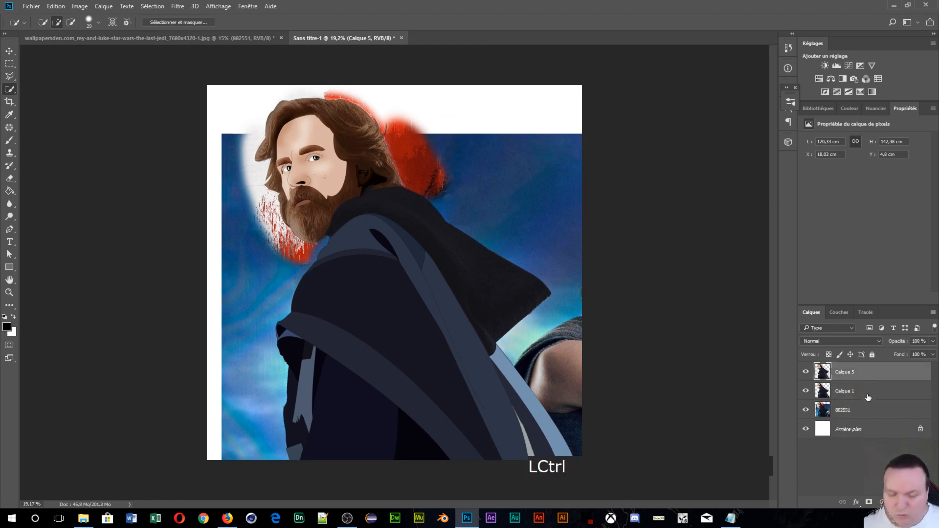
key("ctrl+j")
- Set the opacity of the merged Calque 5 to 60 % and hide the photo layer 882551
left_click(868, 397)
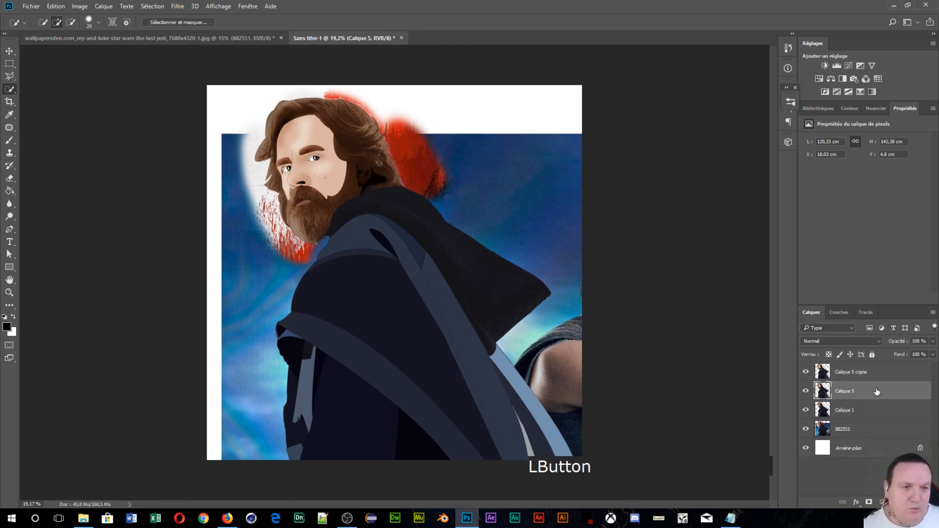
left_click(918, 341)
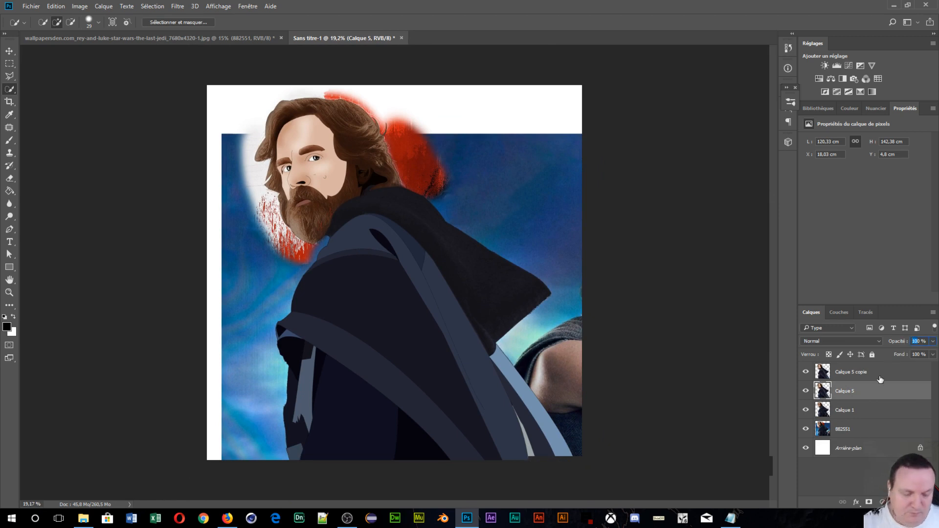
key("KP_6")
left_click(806, 429)
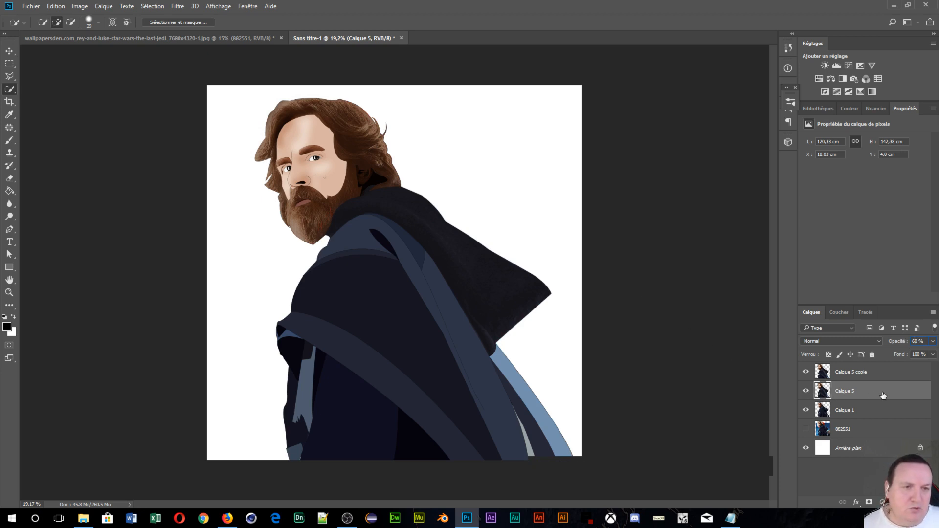
- Add a layer mask to Calque 5 copie
left_click(875, 372)
left_click(869, 504)
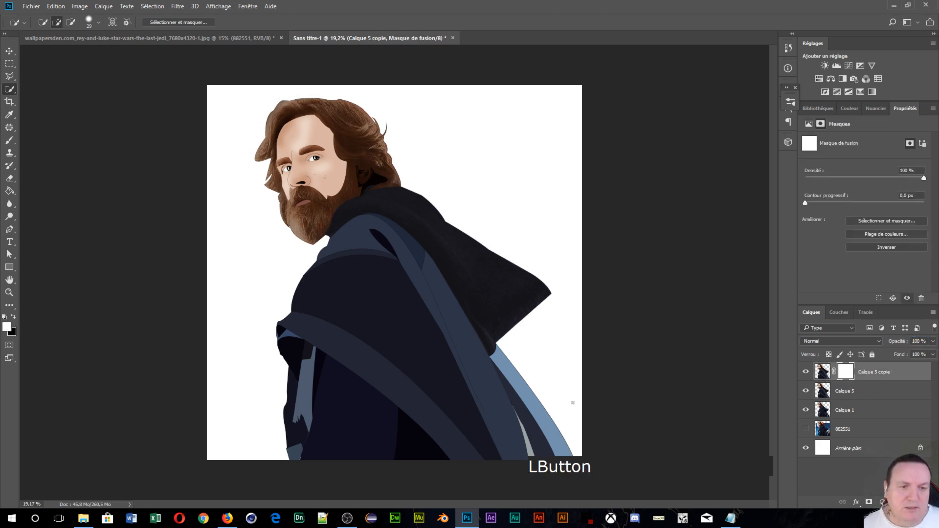
scroll(320, 195, "up", 7)
left_click_drag(320, 195, 440, 390)
scroll(440, 390, "up", 3)
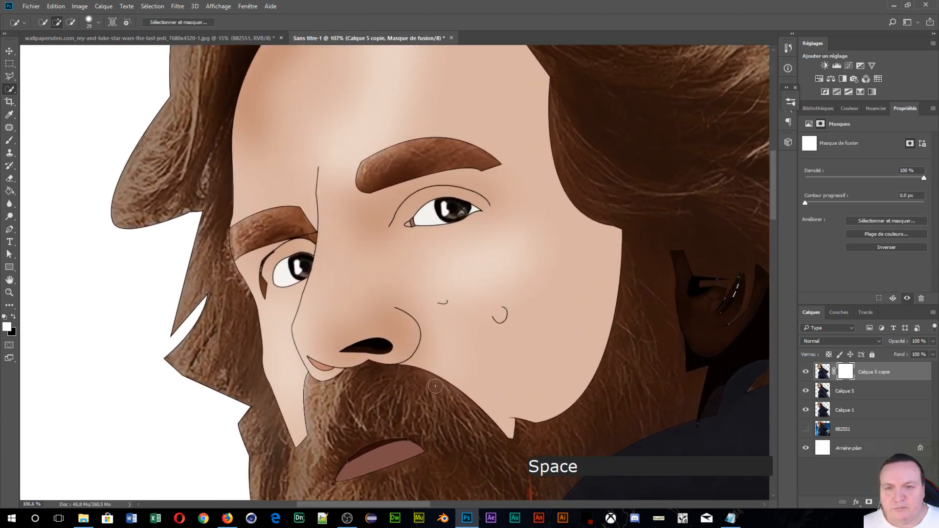
scroll(440, 390, "down", 2)
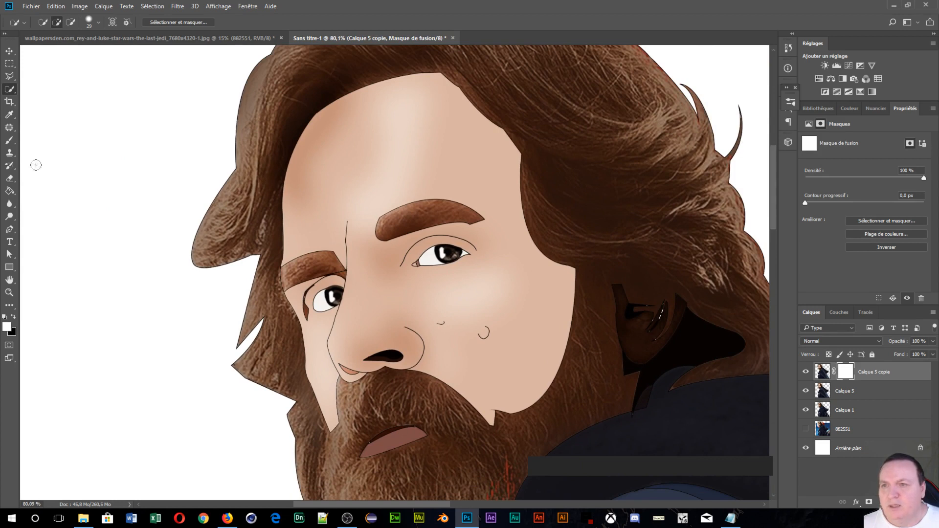
- Paint the face skin on the mask with a soft black brush, about 144 px wide with 5 % hardness, to blend in the photo's skin texture
left_click(9, 140)
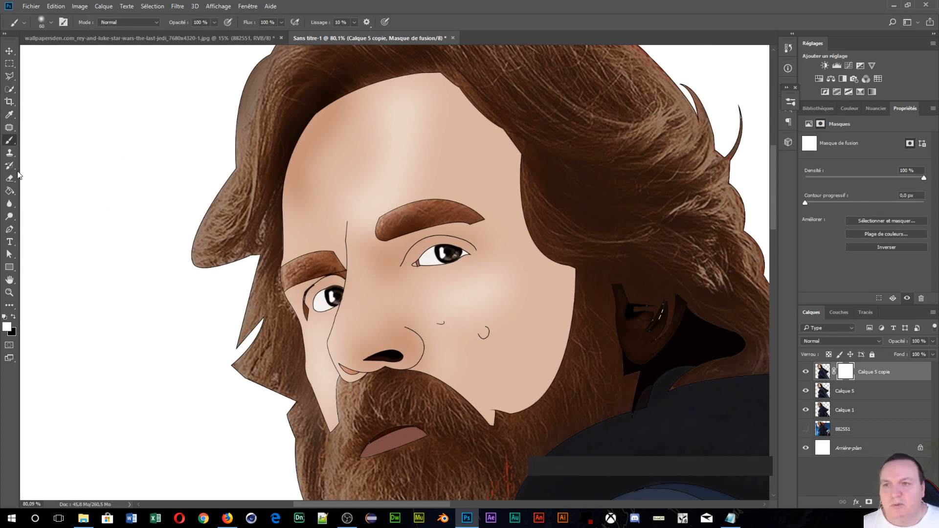
key("x")
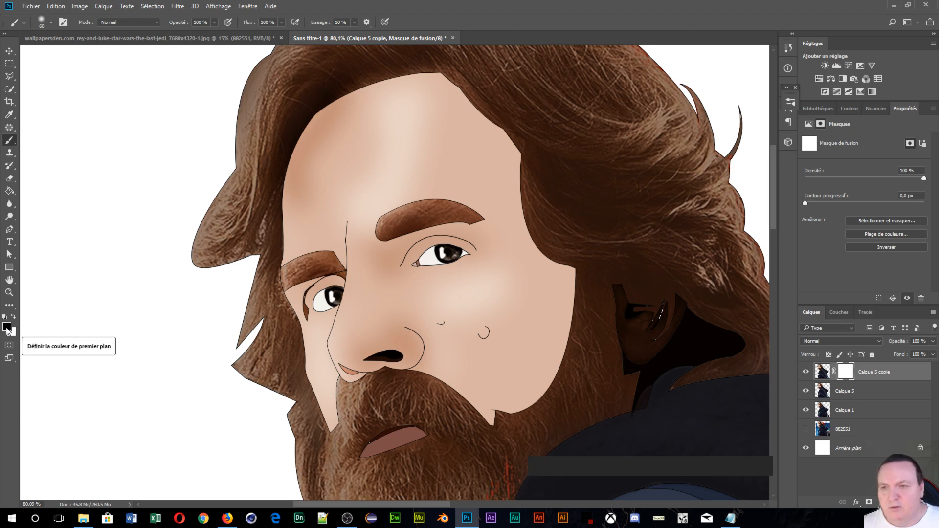
right_click(415, 299, "alt")
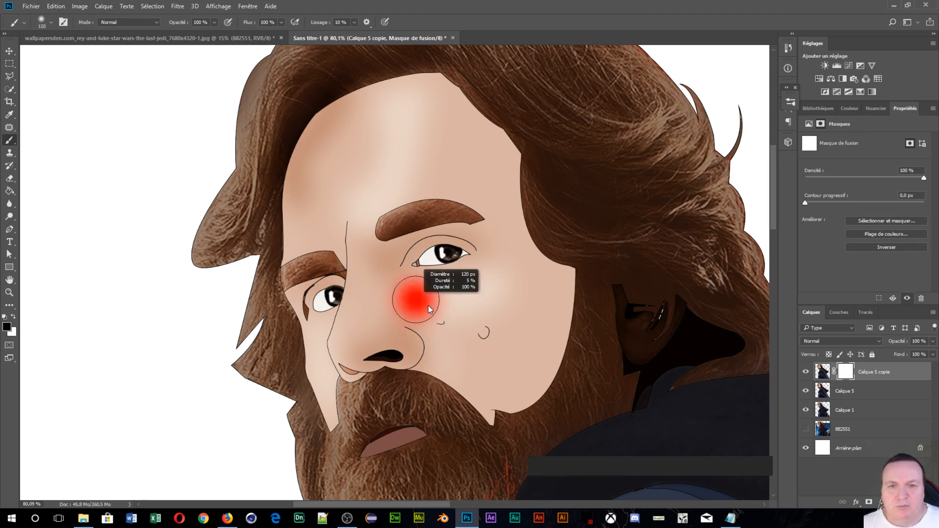
right_click(333, 149, "alt")
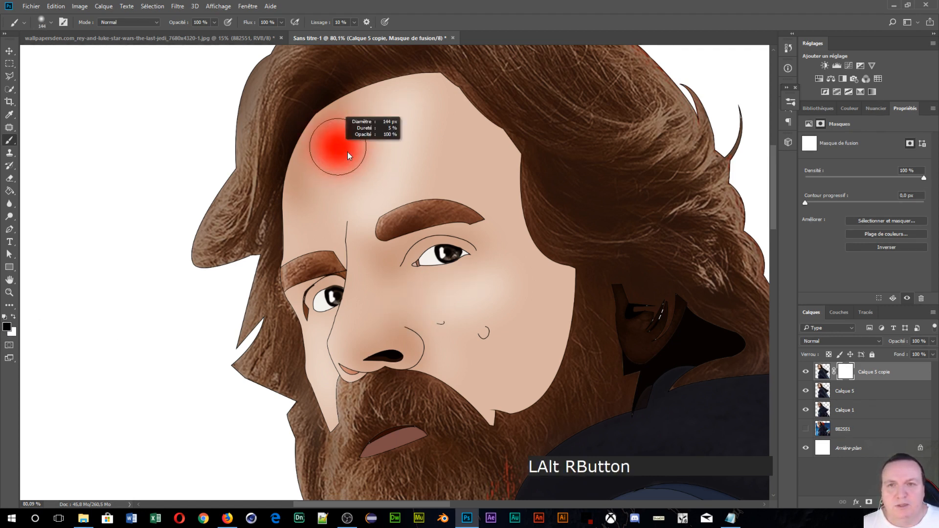
mouse_move(415, 94)
left_mouse_down()
mouse_move(356, 139)
mouse_move(372, 123)
mouse_move(427, 144)
mouse_move(363, 188)
mouse_move(343, 185)
mouse_move(336, 212)
mouse_move(320, 150)
mouse_move(302, 224)
mouse_move(374, 187)
mouse_move(437, 124)
mouse_move(446, 155)
mouse_move(409, 179)
mouse_move(500, 151)
mouse_move(512, 253)
mouse_move(459, 339)
mouse_move(420, 333)
mouse_move(397, 301)
mouse_move(480, 303)
mouse_move(479, 328)
mouse_move(554, 319)
mouse_move(508, 279)
mouse_move(502, 340)
mouse_move(535, 289)
mouse_move(548, 308)
mouse_move(536, 380)
mouse_move(518, 395)
mouse_move(483, 365)
mouse_move(494, 387)
mouse_move(491, 376)
mouse_move(369, 303)
mouse_move(365, 206)
mouse_move(382, 247)
mouse_move(413, 223)
mouse_move(456, 213)
mouse_move(367, 239)
mouse_move(293, 229)
mouse_move(283, 235)
mouse_move(348, 244)
mouse_move(378, 284)
mouse_move(333, 346)
mouse_move(298, 331)
mouse_move(287, 286)
mouse_move(314, 358)
mouse_move(400, 362)
mouse_move(301, 366)
mouse_move(318, 416)
left_mouse_up()
scroll(592, 362, "down", 5)
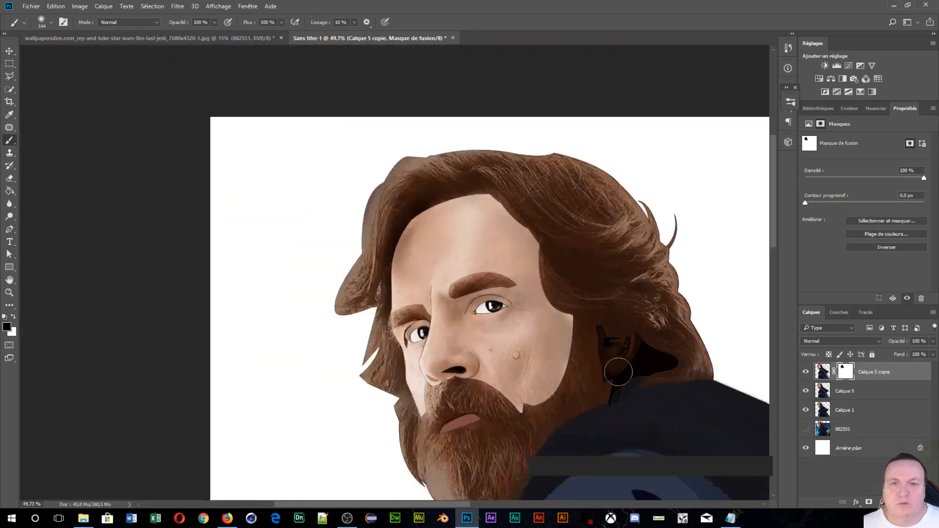
scroll(639, 371, "down", 2)
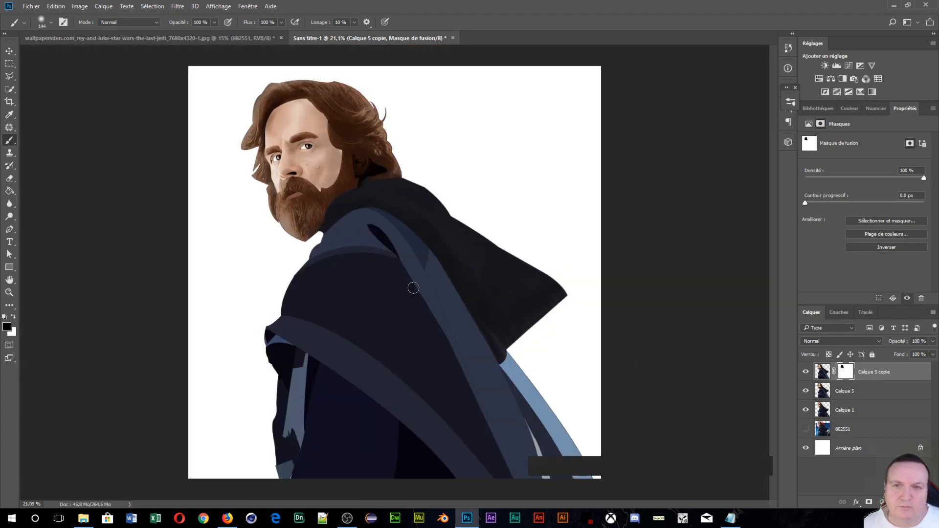
- Adjust the opacity of Calque 5 to 67 % while checking the skin texture on the face
scroll(411, 286, "up", 2)
scroll(411, 286, "up", 3)
left_click_drag(219, 136, 402, 411)
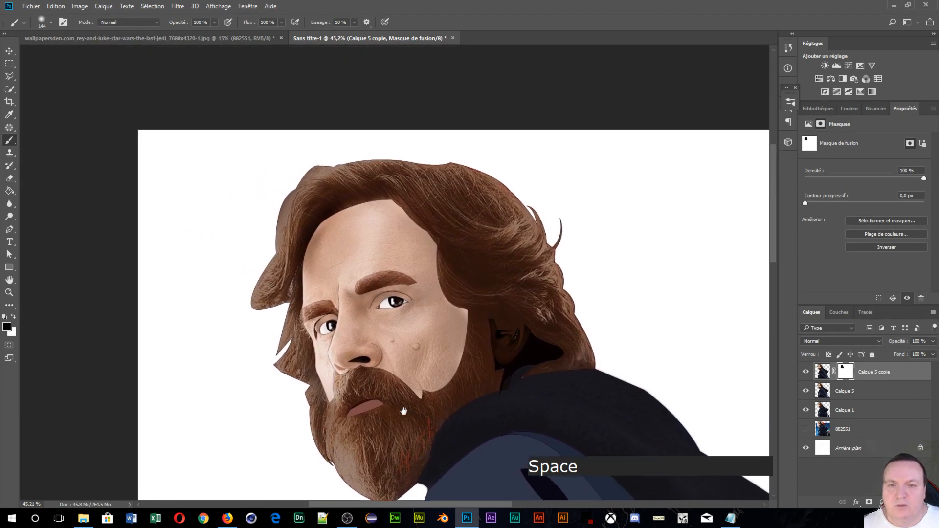
scroll(452, 430, "up", 4)
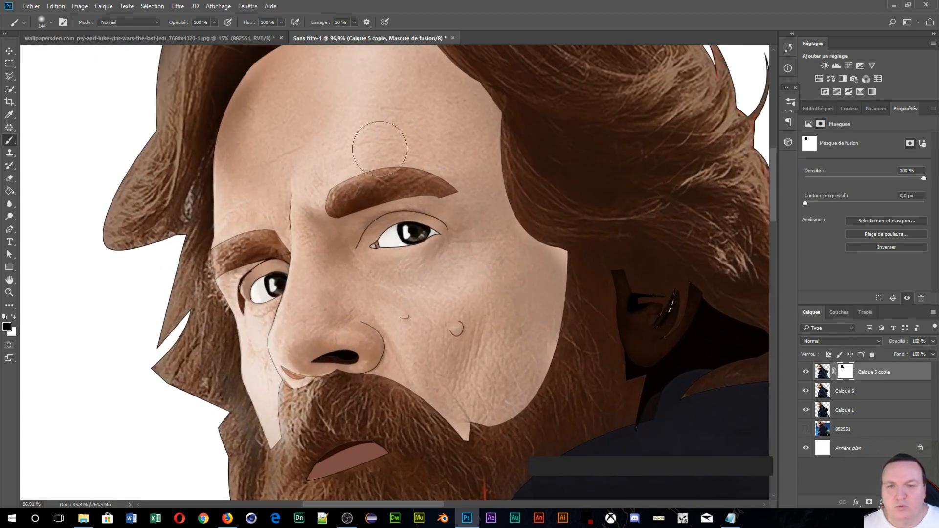
scroll(318, 347, "down", 3)
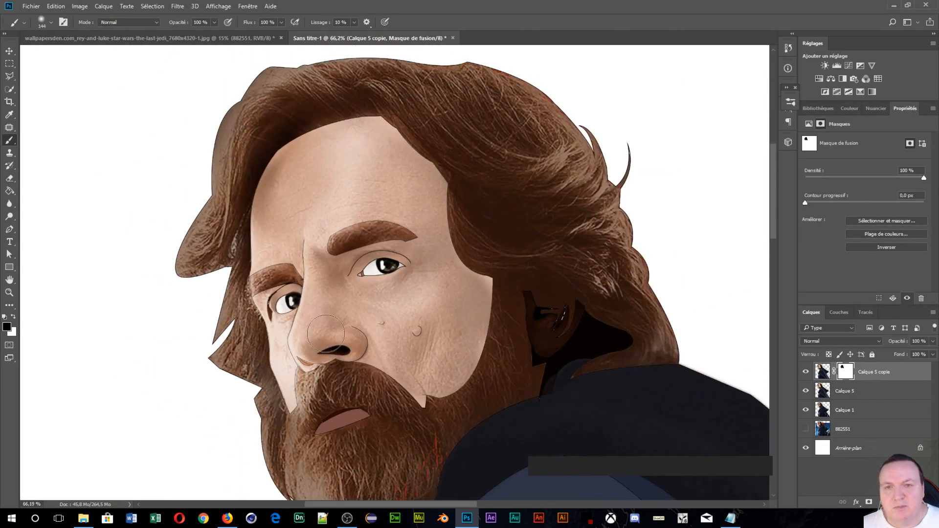
left_click(868, 392)
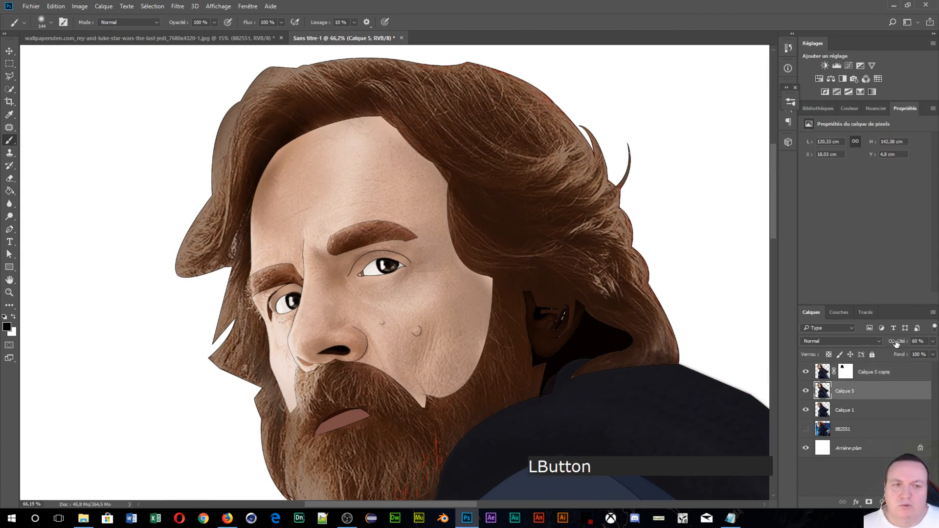
left_click_drag(898, 344, 901, 346)
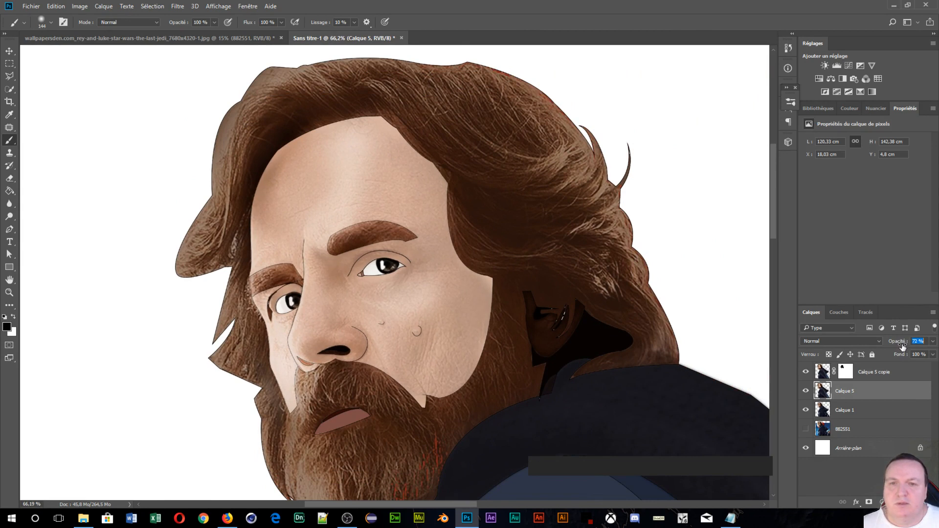
left_click_drag(903, 346, 911, 355)
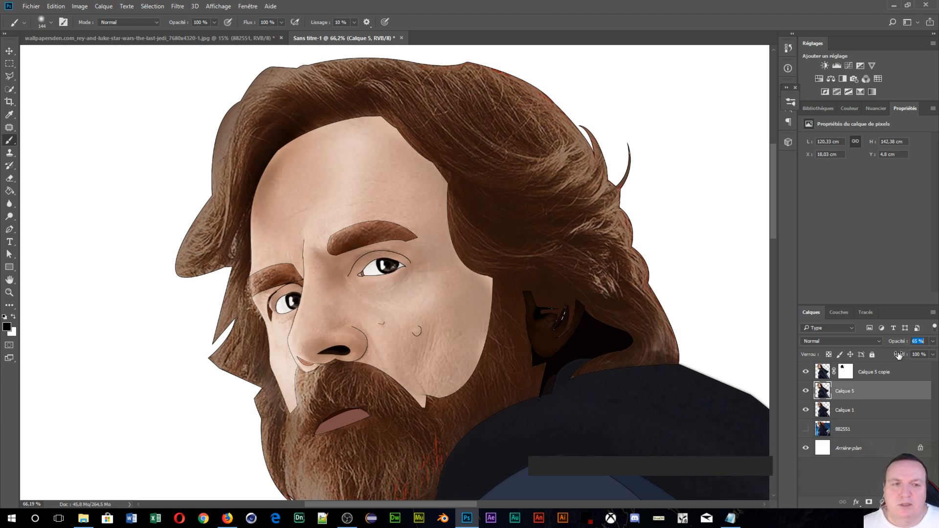
left_click_drag(897, 355, 903, 357)
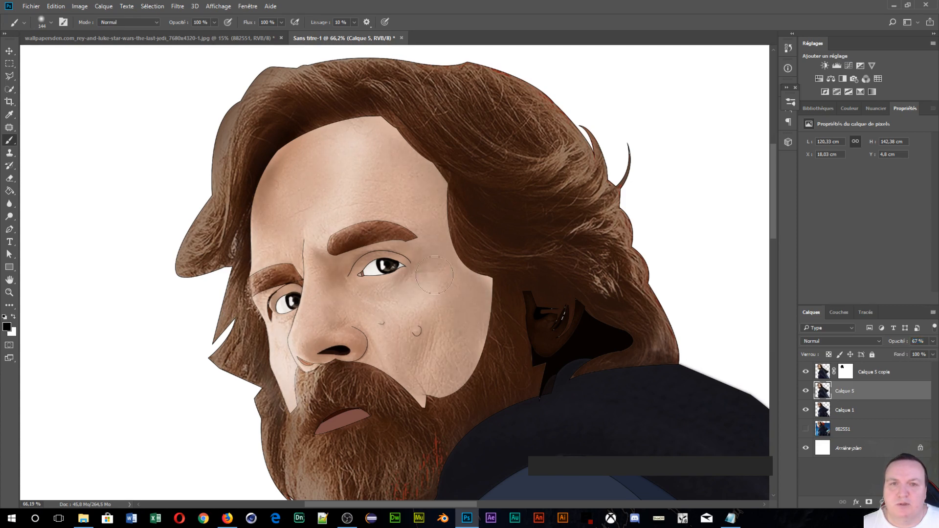
- Show the photo layer 882551 and hide Calque 1, Calque 5 and Calque 5 copie to examine the original shoulder fabric
scroll(453, 301, "down", 5)
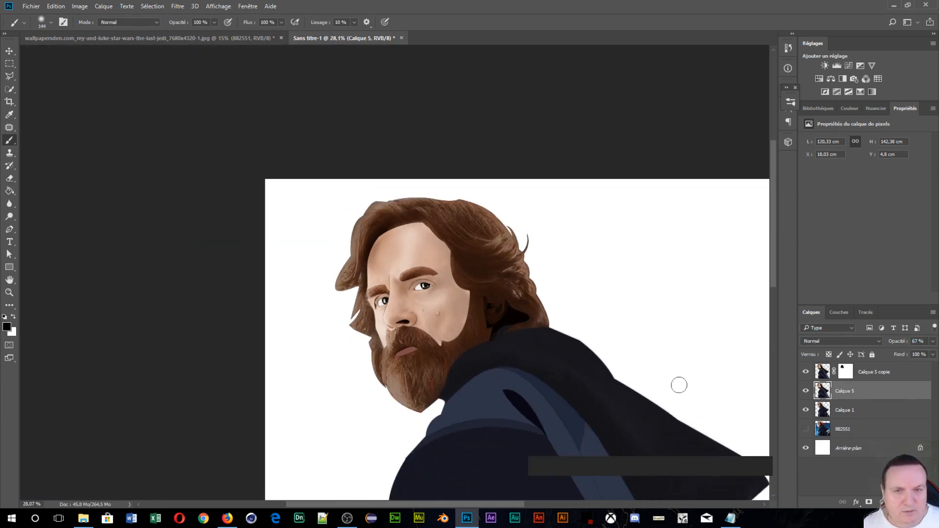
scroll(525, 333, "down", 2)
scroll(368, 380, "up", 2)
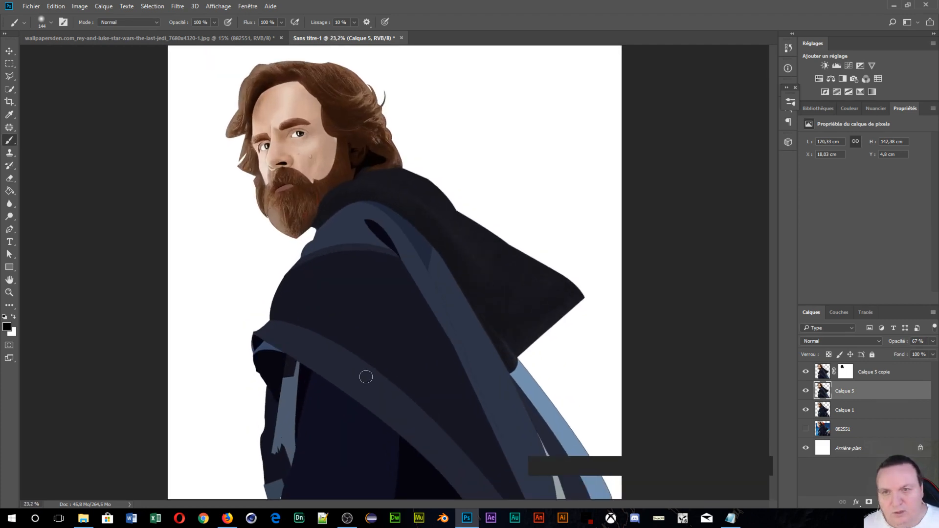
scroll(366, 376, "up", 1)
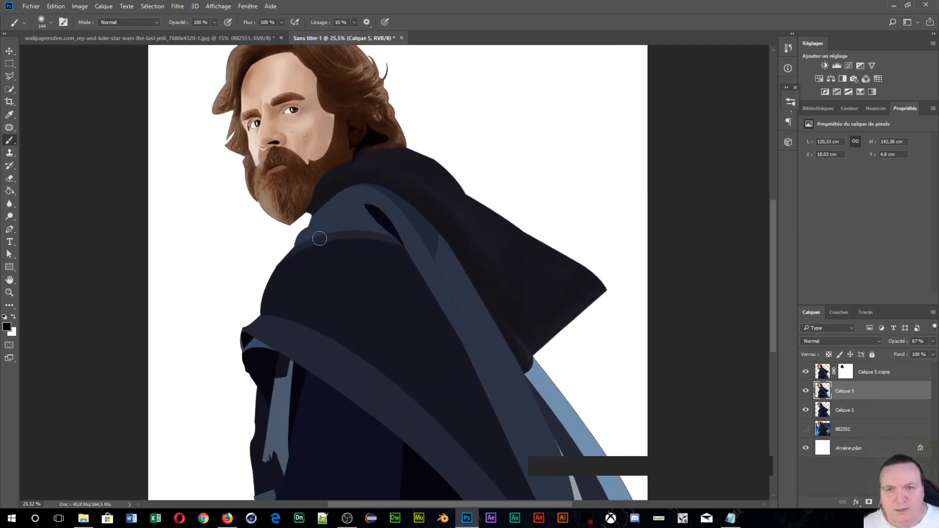
scroll(320, 239, "up", 6)
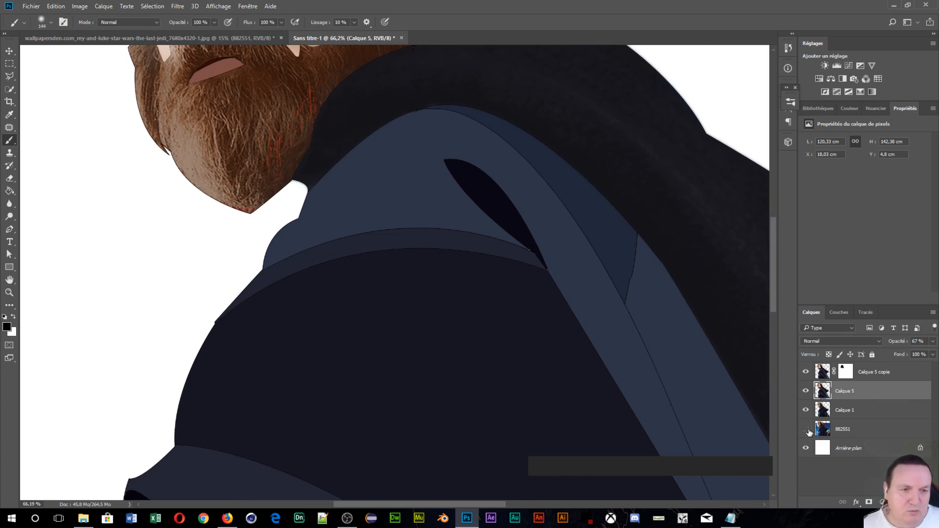
left_click(806, 429)
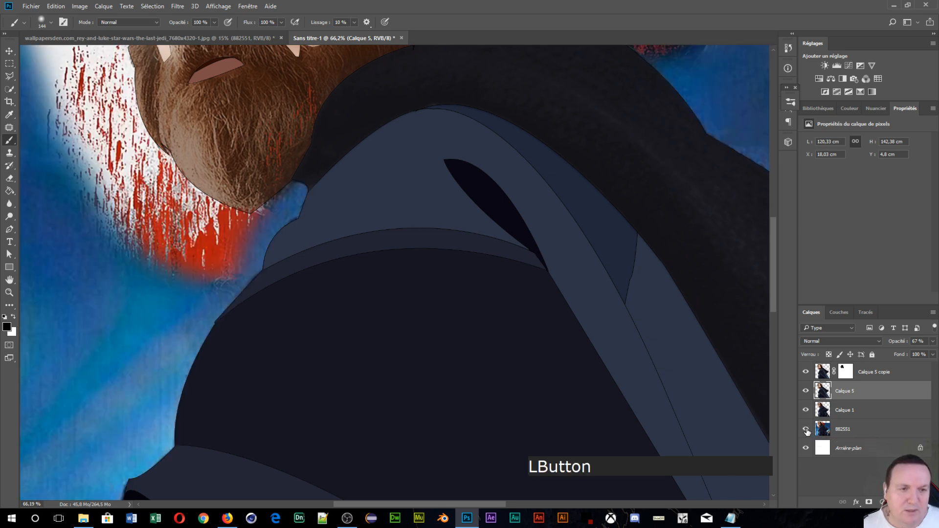
left_click(805, 411)
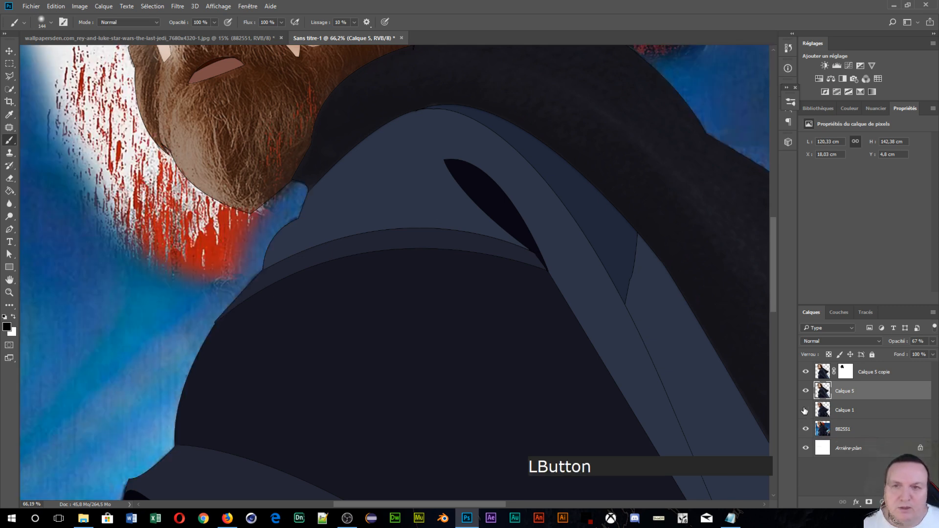
left_click(806, 392)
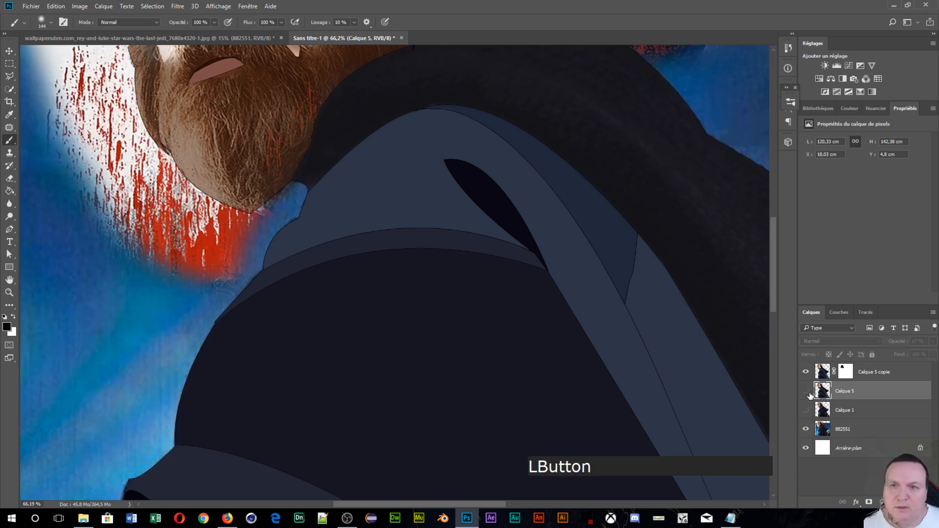
left_click(806, 373)
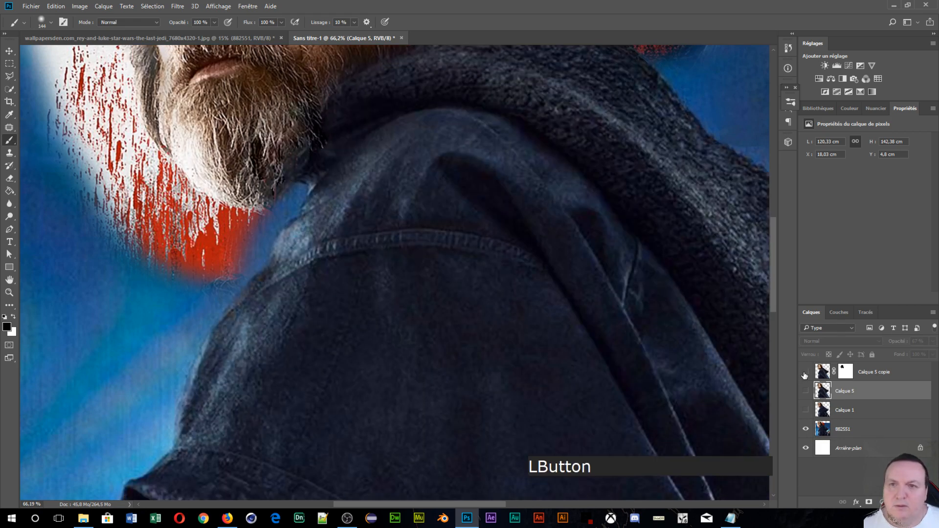
- Compare the drawn coat with the photo by toggling Calque 5 copie, and show all the drawing layers again
left_click(805, 374)
left_click(805, 374)
left_click(805, 375)
left_click(805, 375)
left_click(805, 375)
left_click(805, 374)
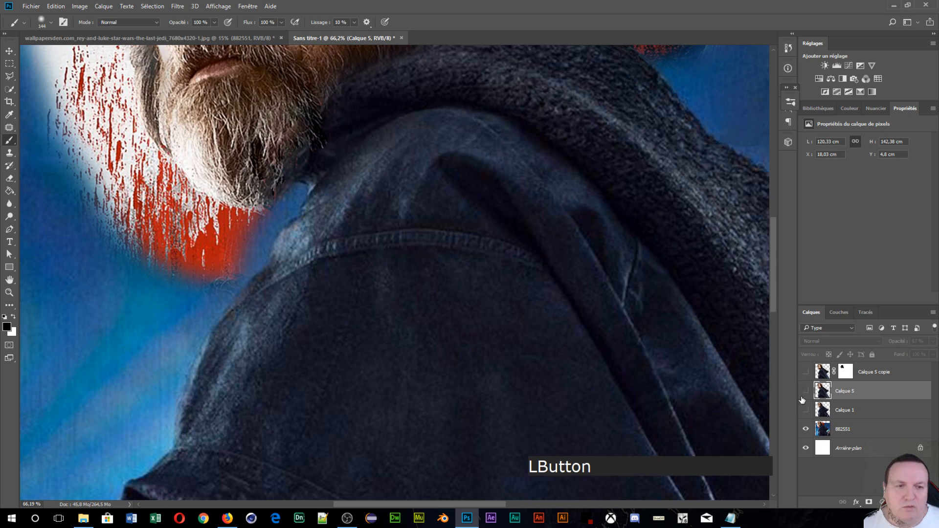
left_click(806, 374)
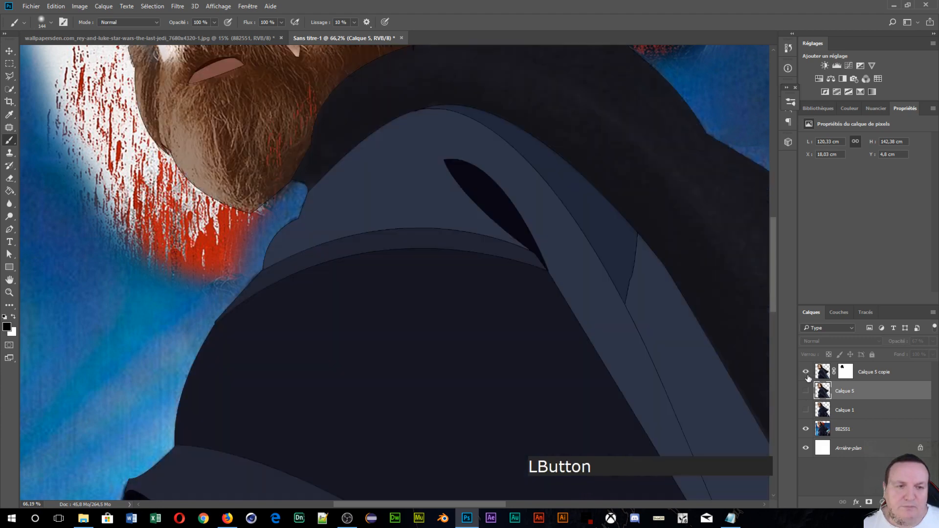
left_click(807, 410)
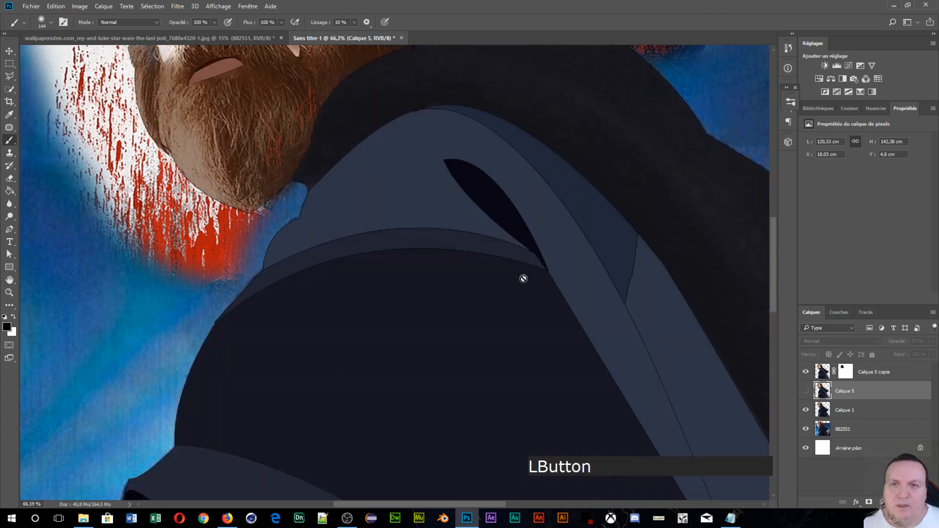
left_click(806, 392)
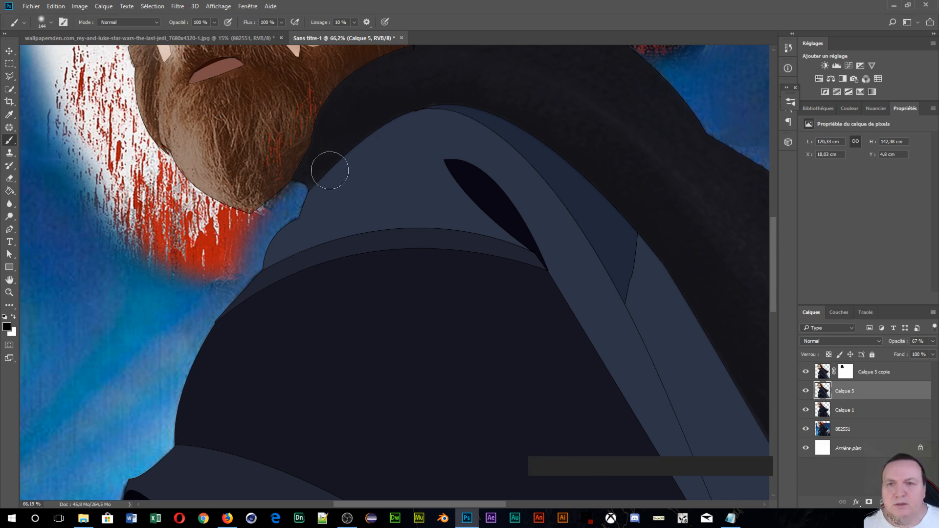
left_click_drag(302, 265, 352, 432)
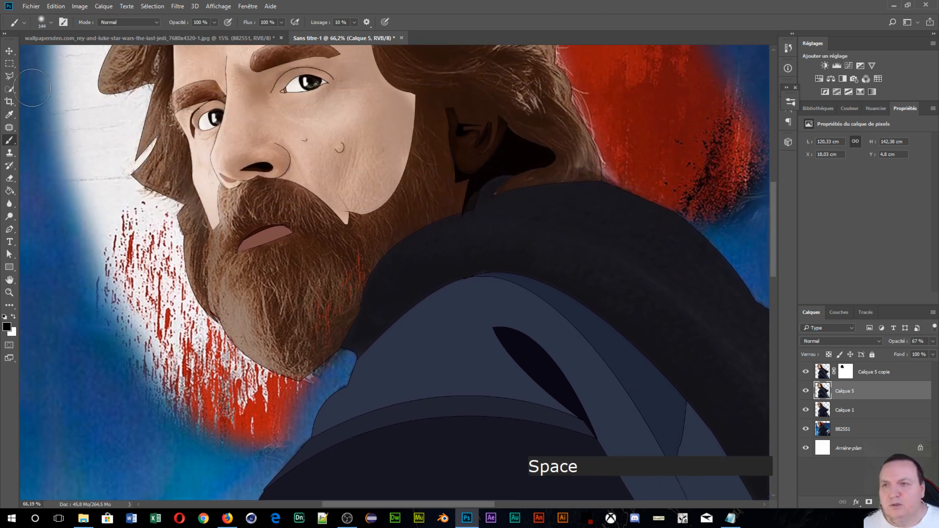
- Select the beard with Quick Selection, copy it from the photo layer 882551 to a new layer and place that on top
left_click(11, 114)
left_click(10, 90)
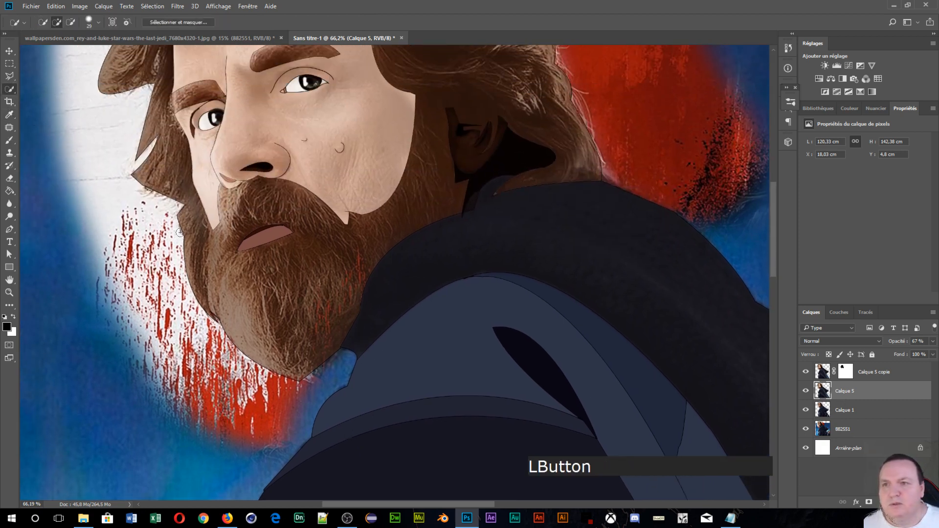
left_click(354, 260)
left_click_drag(319, 306, 314, 315)
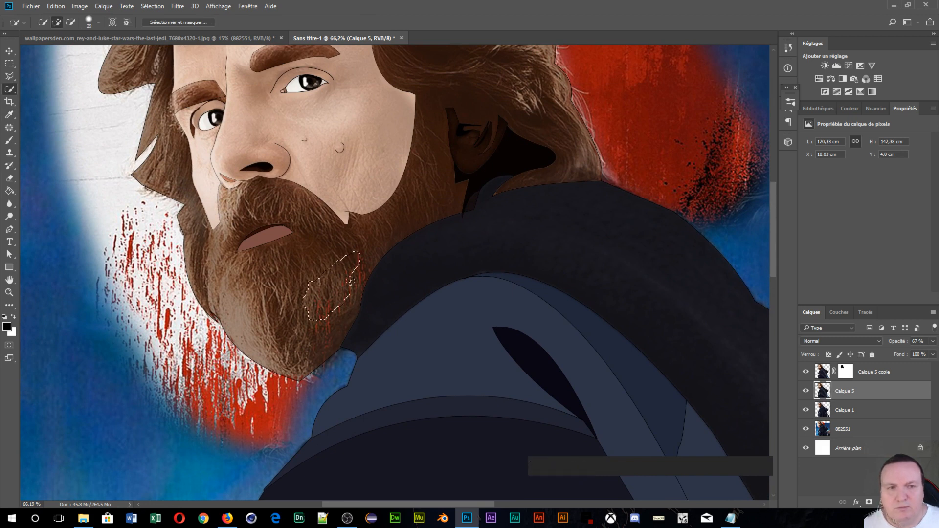
mouse_move(370, 247)
left_mouse_down()
mouse_move(346, 276)
mouse_move(249, 313)
mouse_move(229, 232)
mouse_move(335, 312)
left_mouse_up()
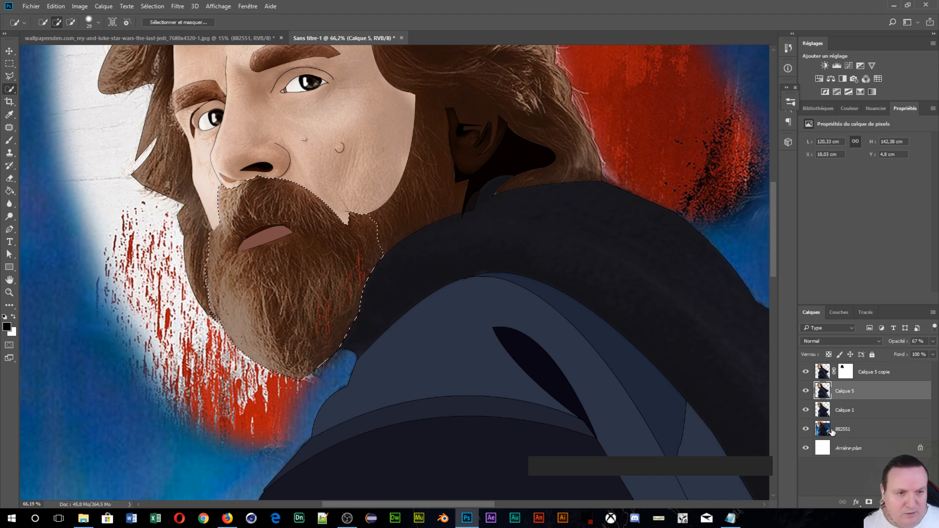
left_click(837, 429)
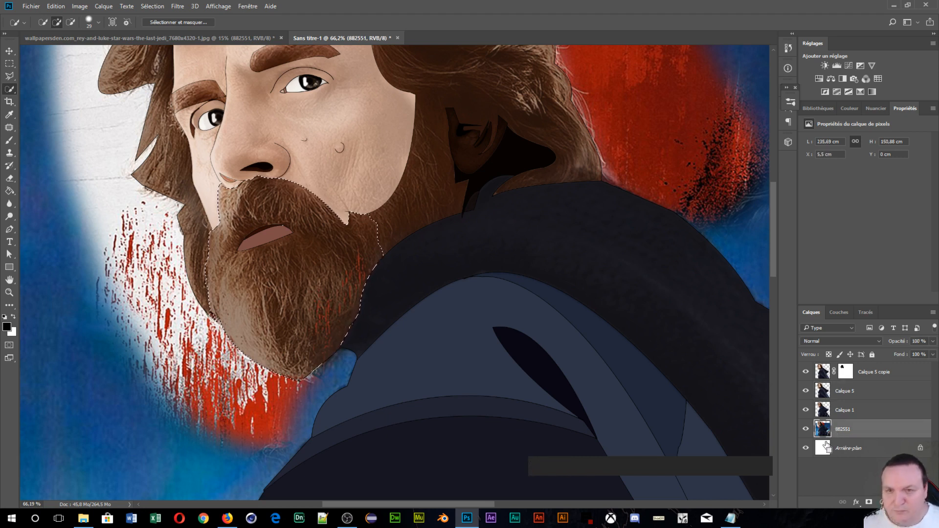
key("ctrl+j")
left_click_drag(844, 436, 846, 371)
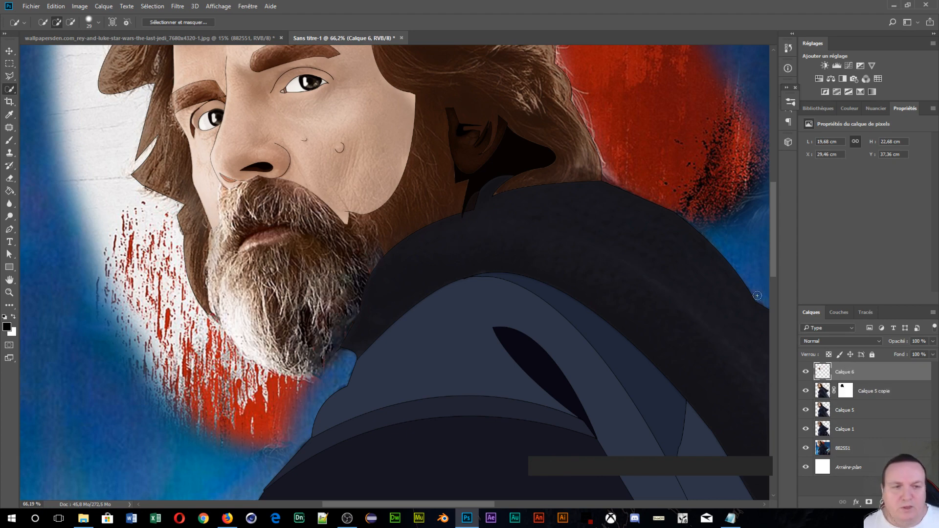
- Try the Lumière tamisée blend mode on the copied beard layer, and delete that layer
left_click(832, 342)
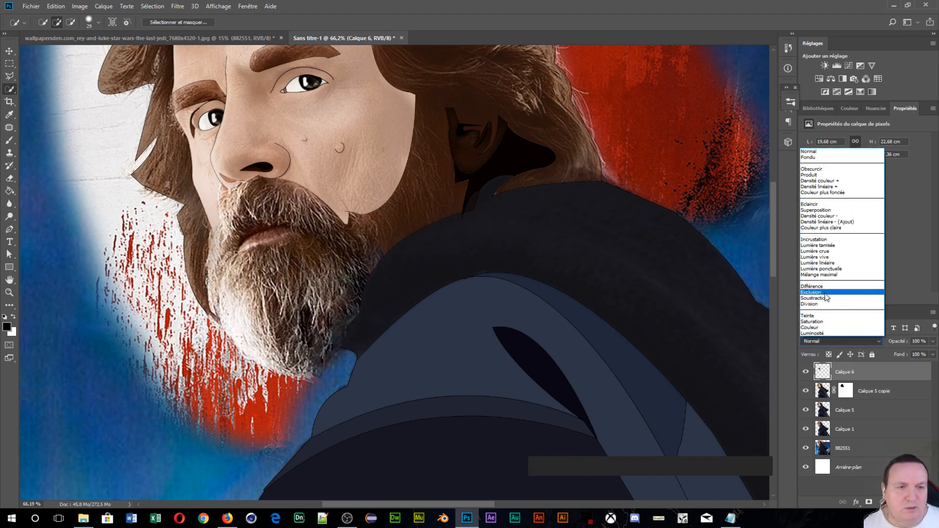
left_click(828, 246)
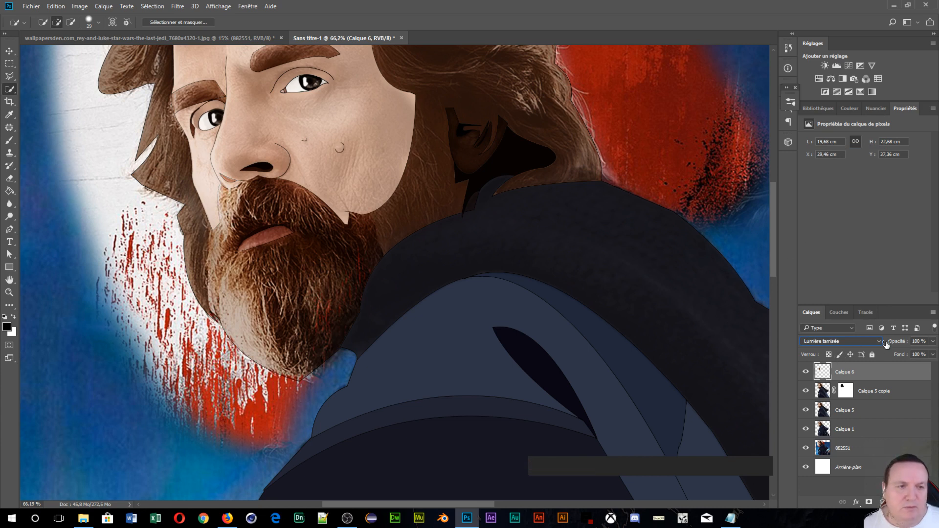
mouse_move(898, 343)
left_mouse_down()
mouse_move(854, 344)
mouse_move(902, 345)
left_mouse_up()
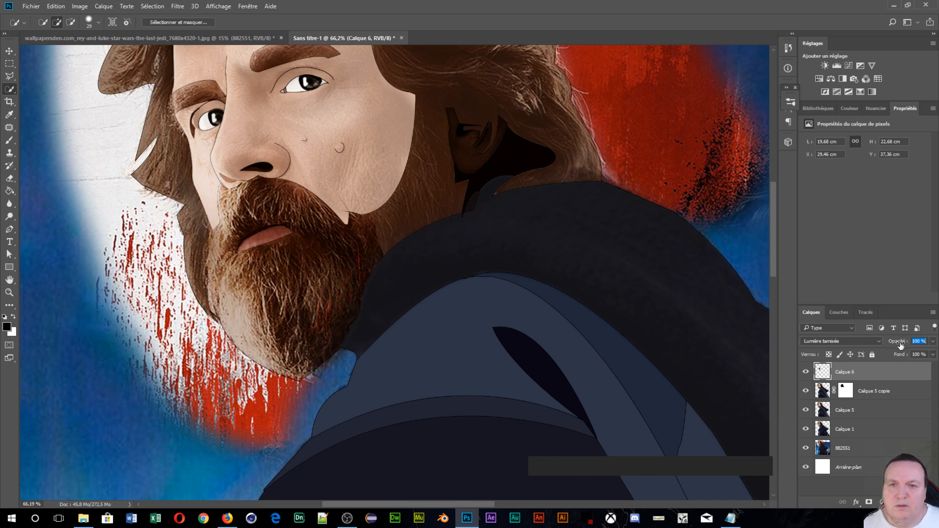
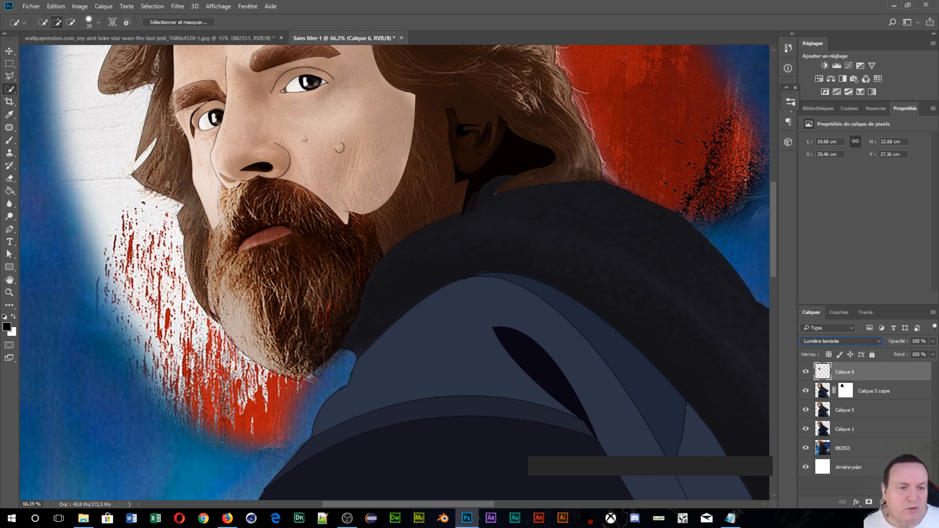
left_click(922, 502)
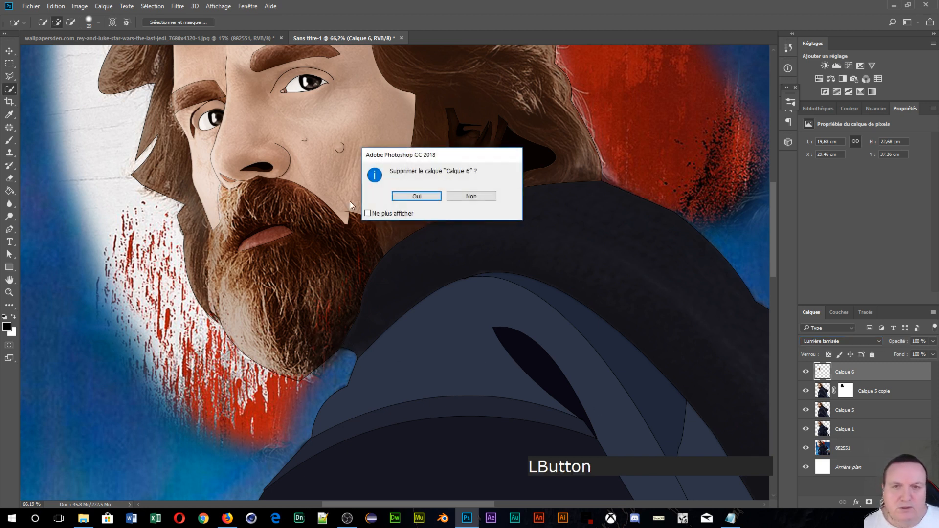
left_click(411, 200)
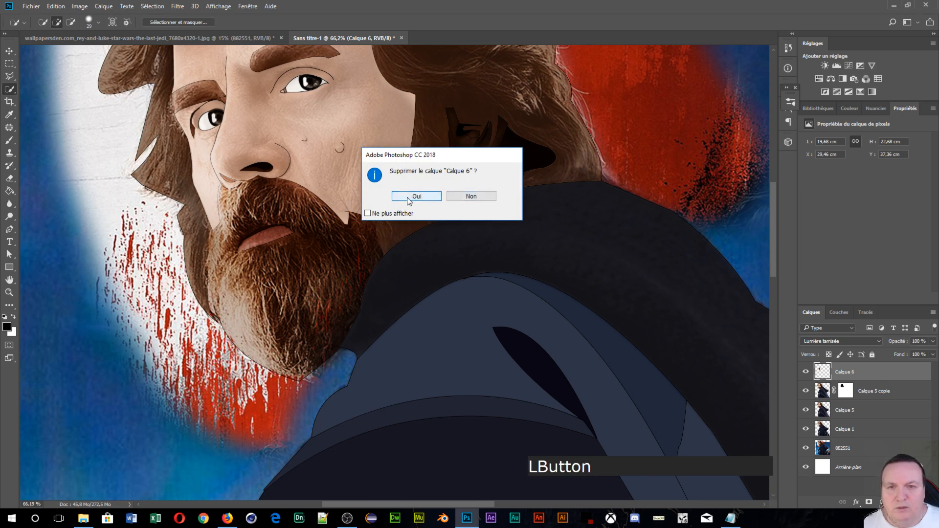
- Merge Calque 5 copie, Calque 5 and Calque 1 into one layer and hide the photo layer 882551
scroll(375, 363, "up", 3)
scroll(375, 363, "up", 1)
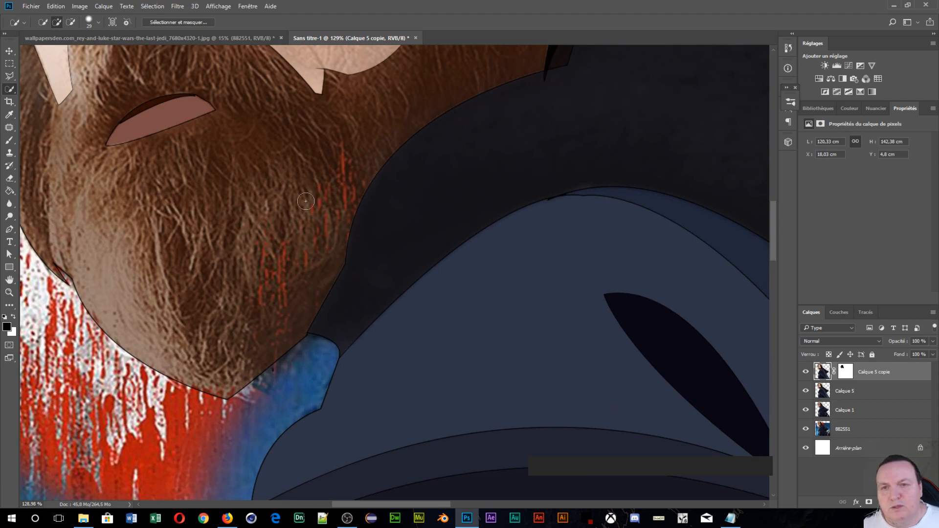
key("shift")
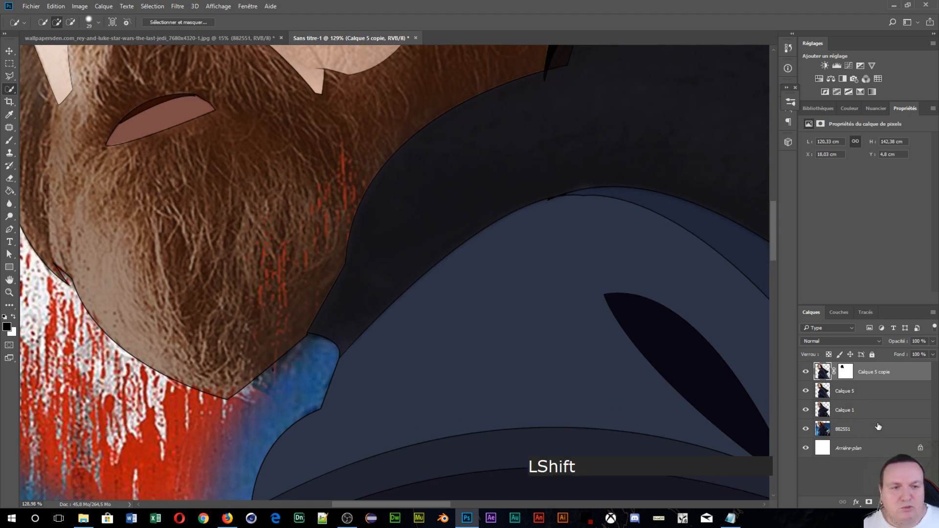
left_click(884, 420, "shift")
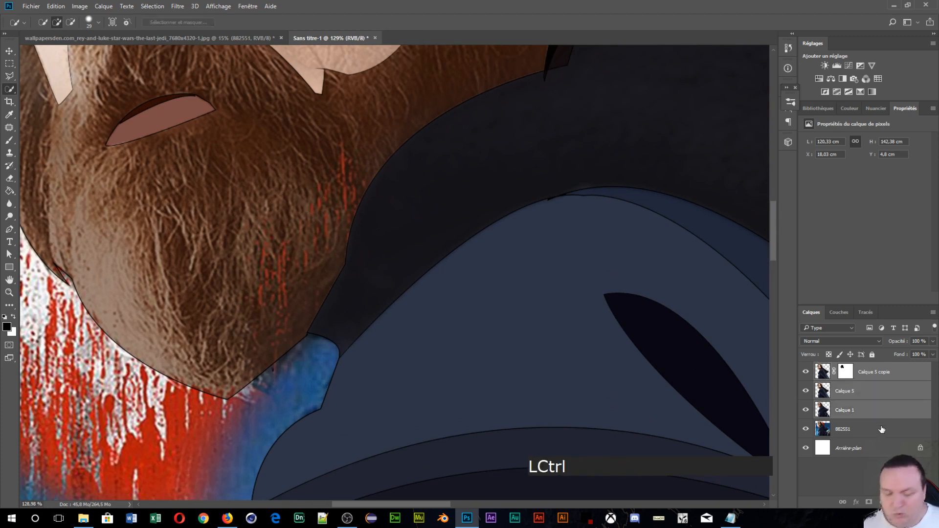
key("ctrl+e")
scroll(478, 210, "down", 6)
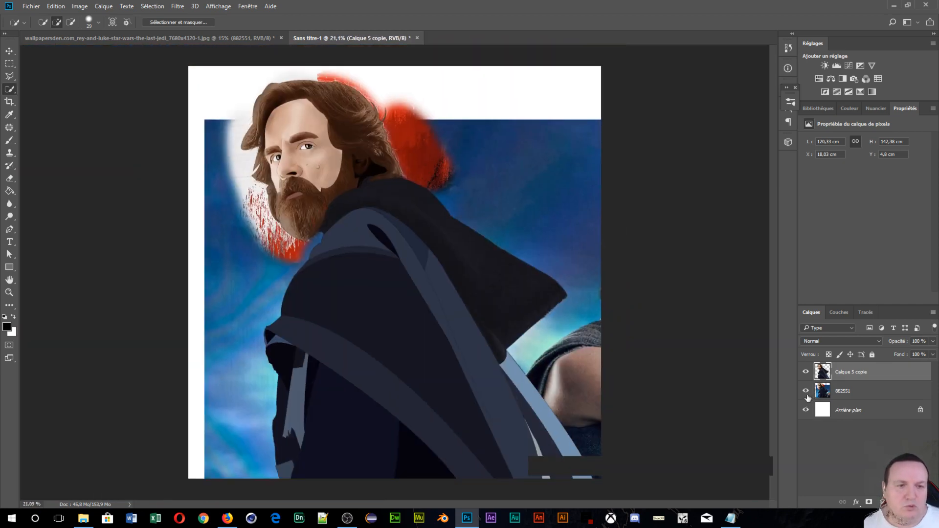
left_click(806, 391)
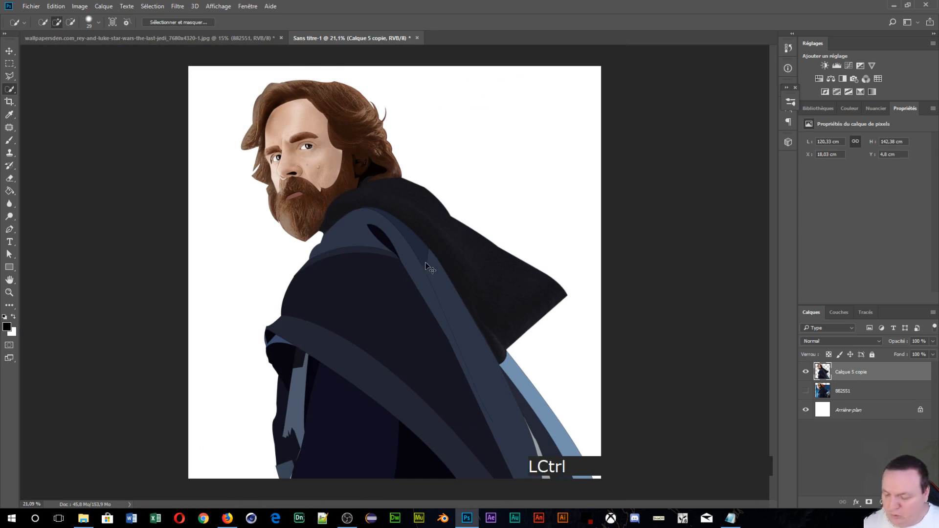
- Flip the merged portrait horizontally
key("ctrl+t")
right_click(418, 266)
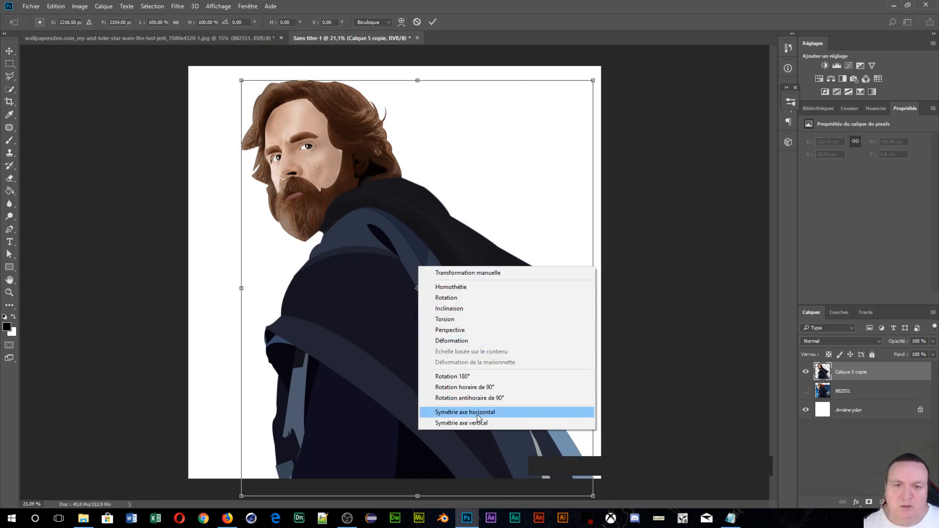
left_click(520, 412)
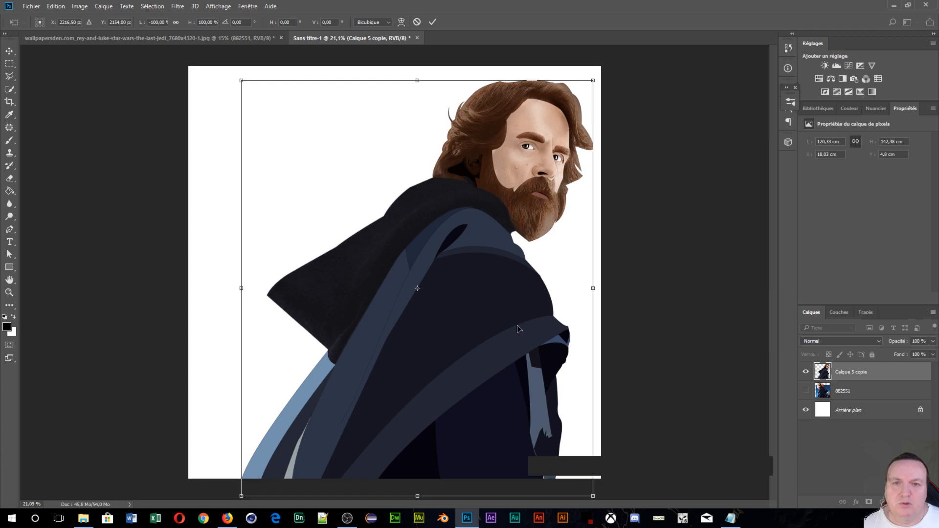
key("KP_Enter")
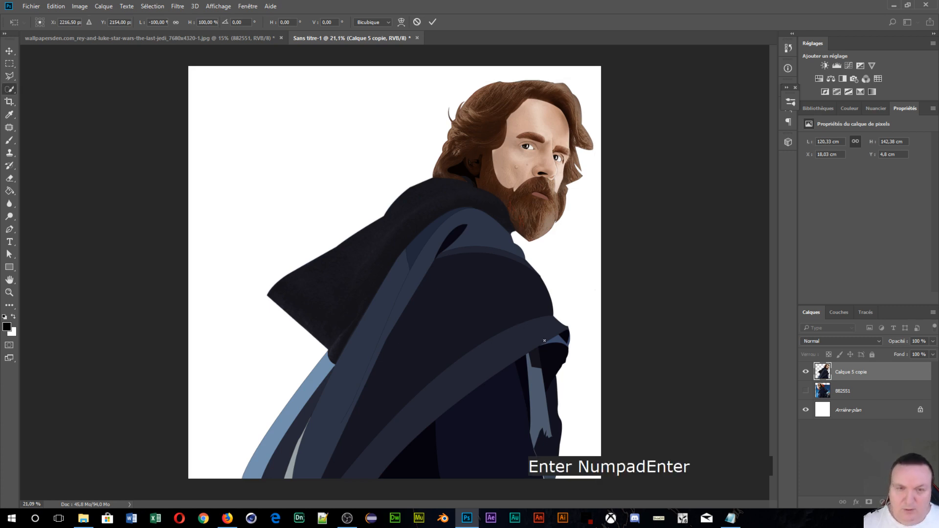
key("w")
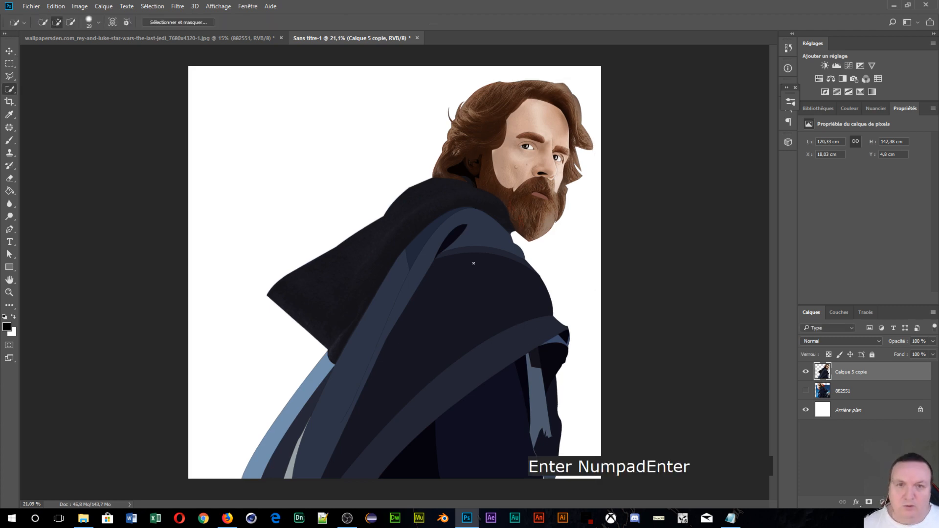
- Add the text "Luke" in the empty area beside the head and enlarge it to 619 pt
left_click(10, 242)
left_click_drag(220, 104, 413, 177)
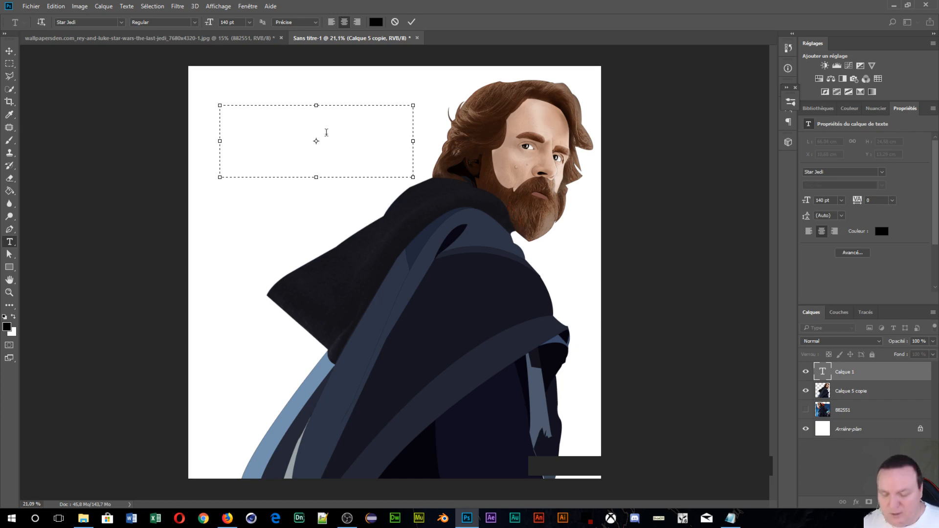
type("Luke")
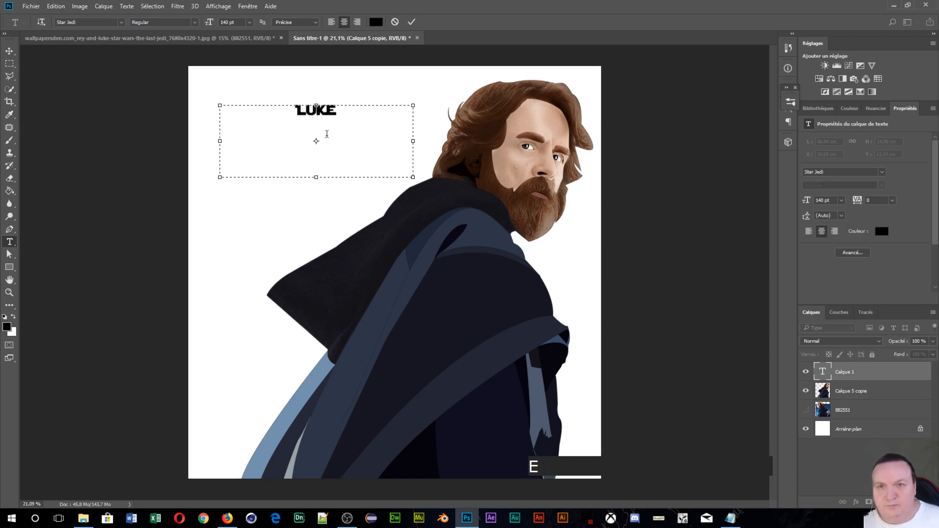
left_click_drag(341, 117, 294, 107)
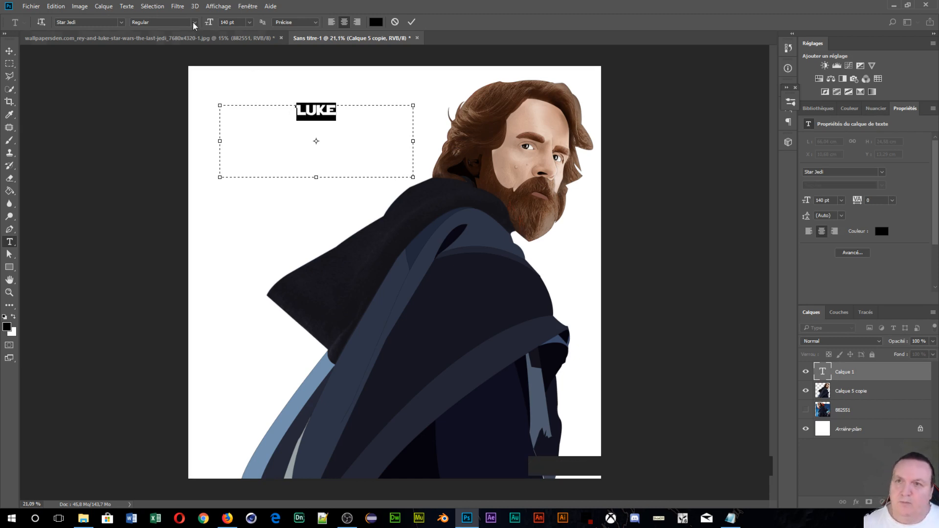
left_click_drag(208, 25, 280, 35)
left_click_drag(209, 22, 284, 24)
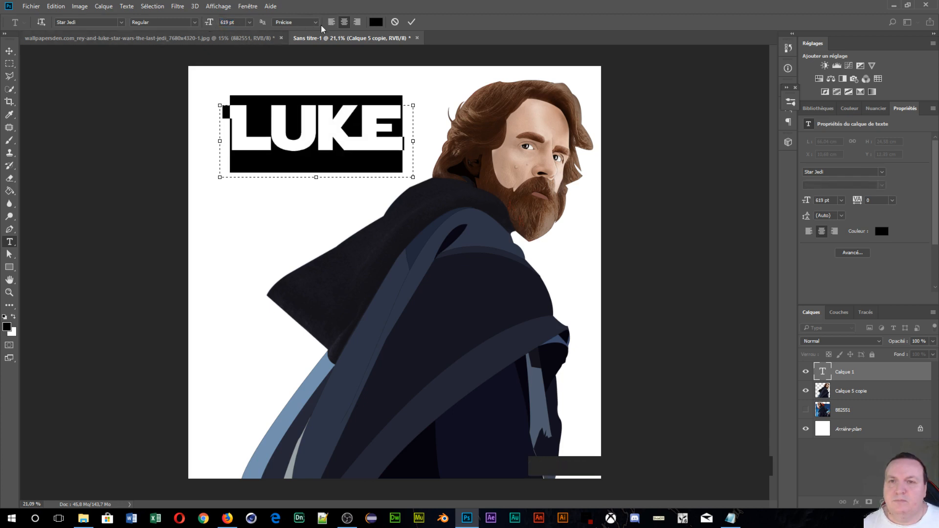
- Apply the preset layer style Cuivre to the Luke text layer
left_click(926, 372)
double_click(926, 374)
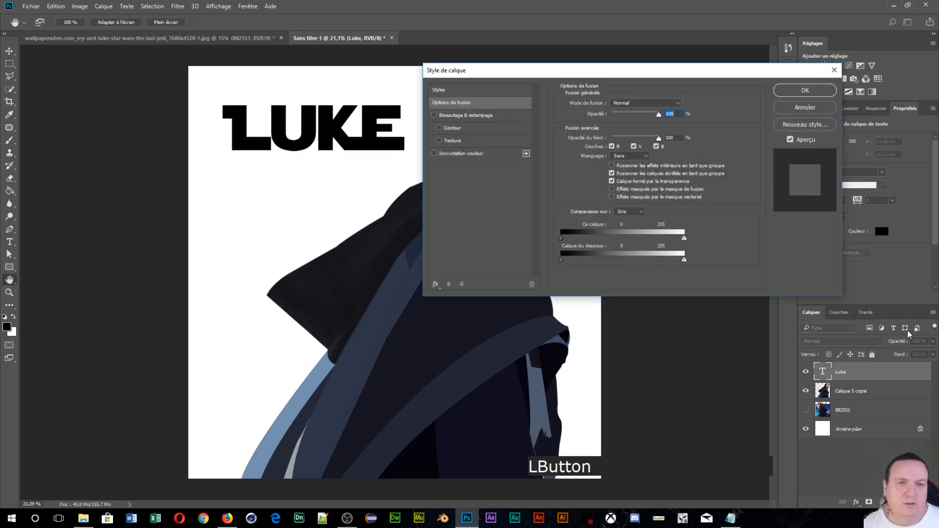
left_click(464, 92)
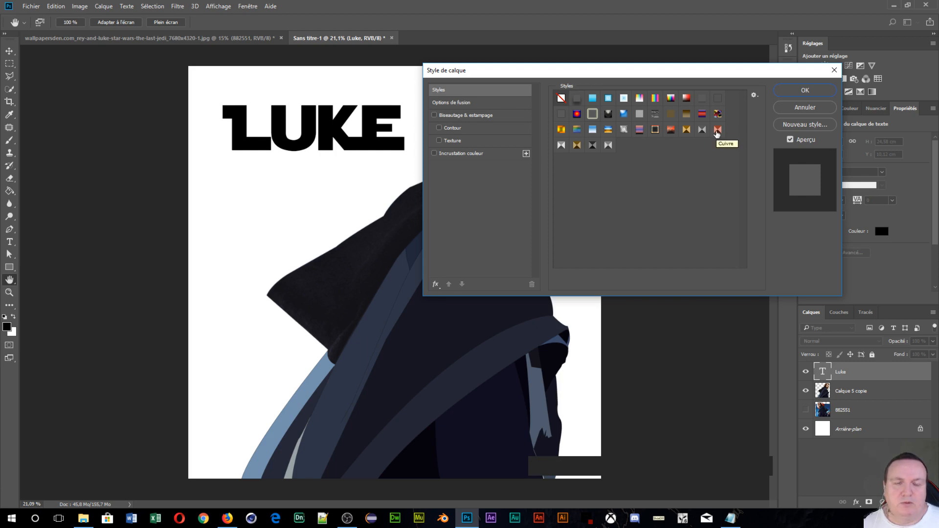
left_click(717, 132)
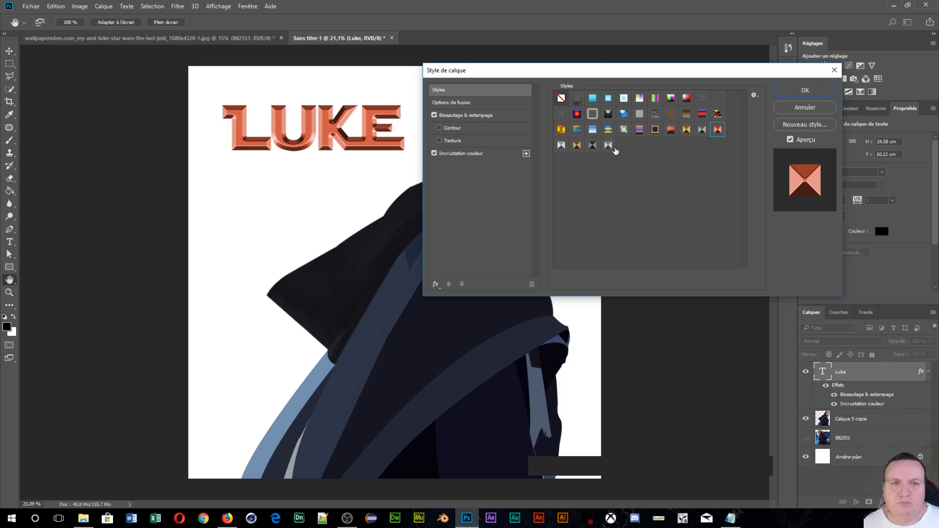
- Change the Luke text's colour overlay to blue 3b95ce and accept the layer style
left_click(467, 153)
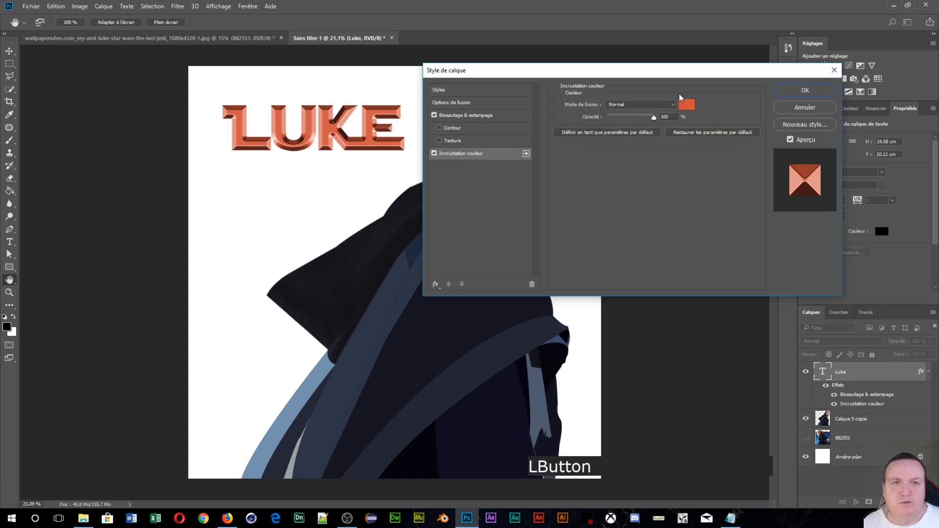
left_click(683, 104)
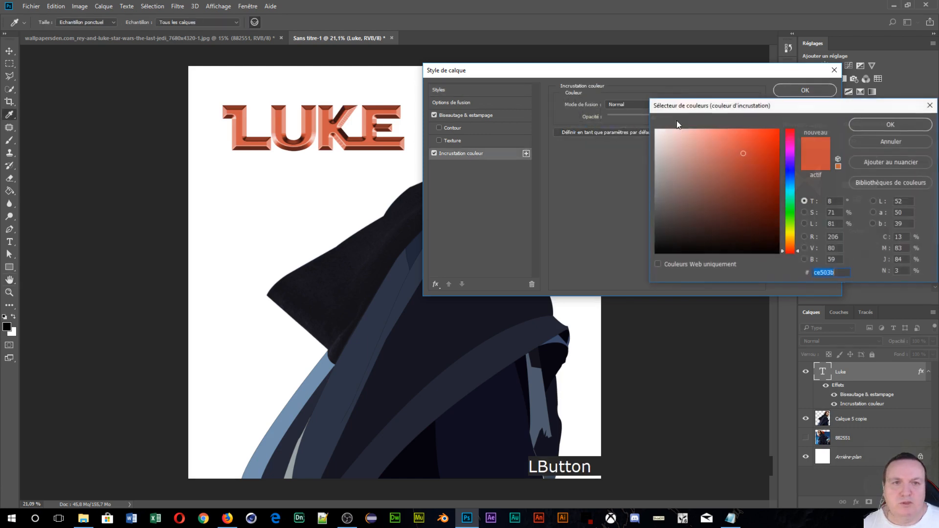
left_click(792, 180)
left_click(792, 184)
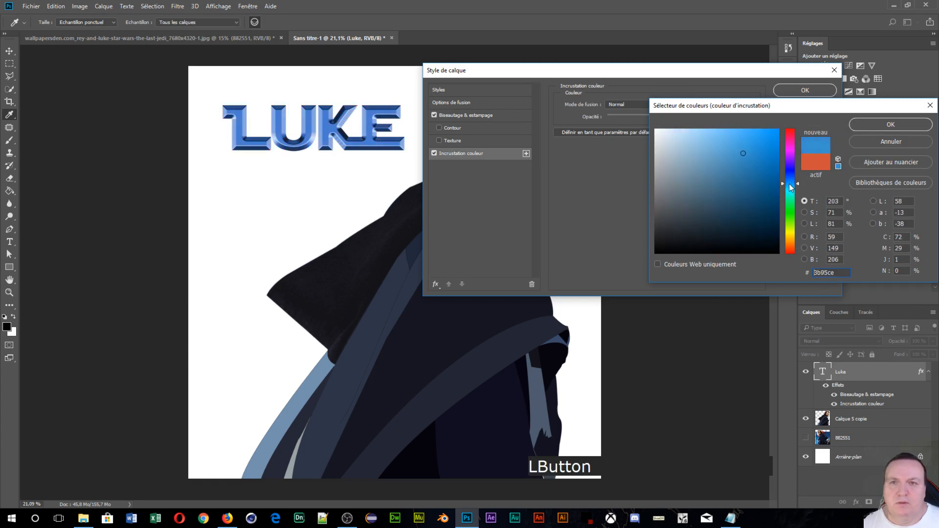
left_click(872, 129)
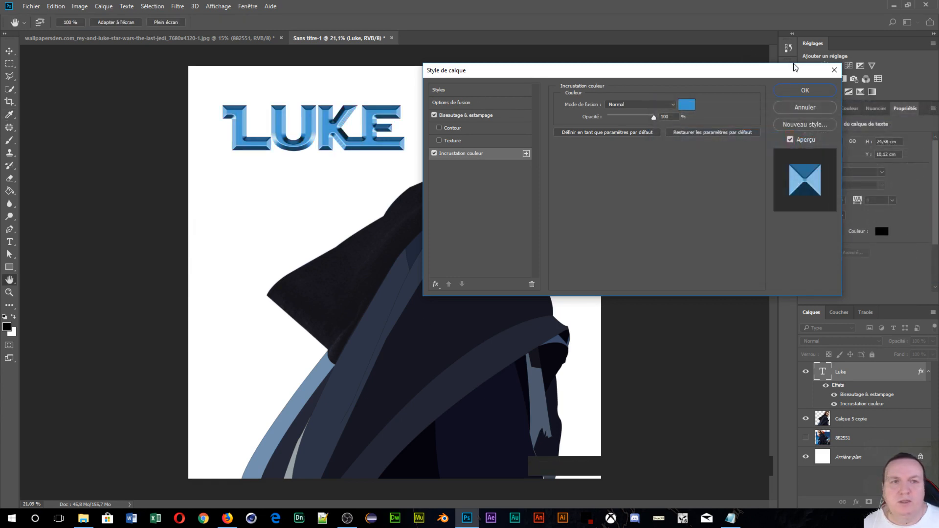
left_click(812, 93)
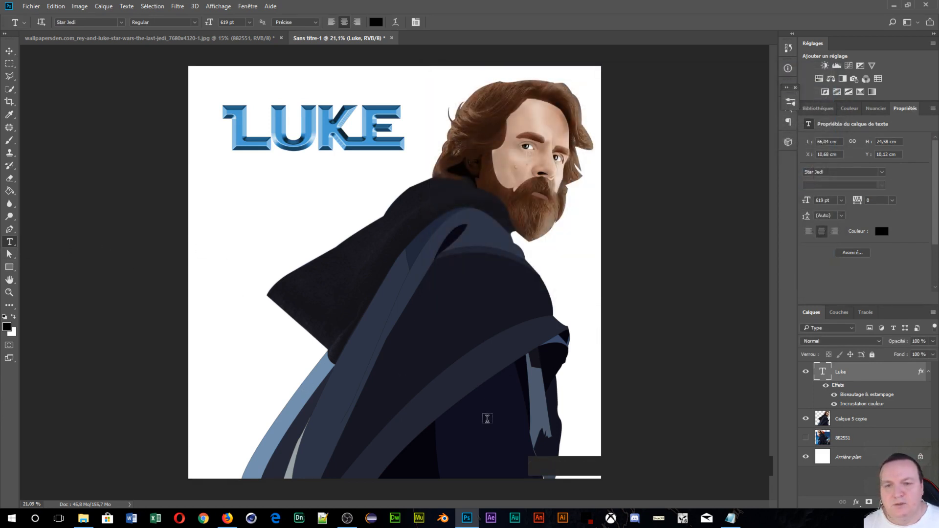
- Add the text "star wars" on two lines over the lower coat, extending the text box upward to fit both lines
left_click_drag(317, 363, 569, 463)
type("star")
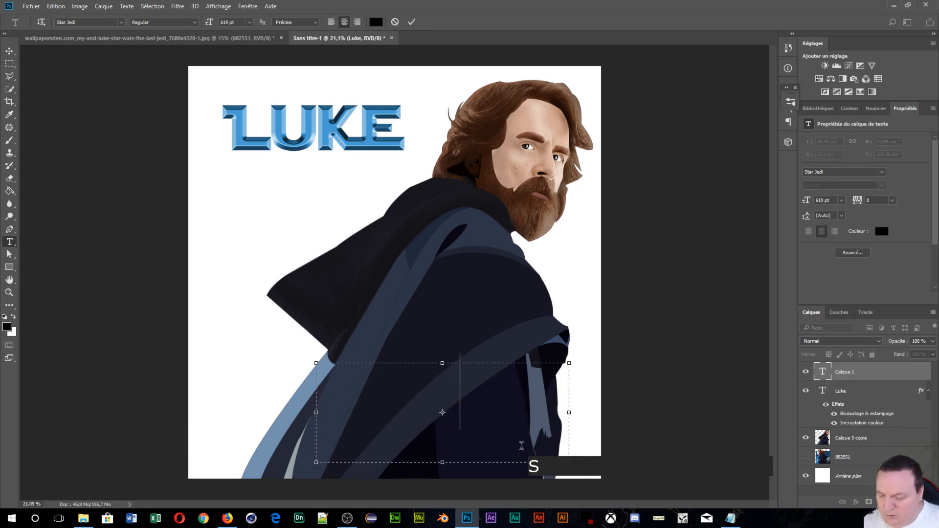
key("Return")
type("wars")
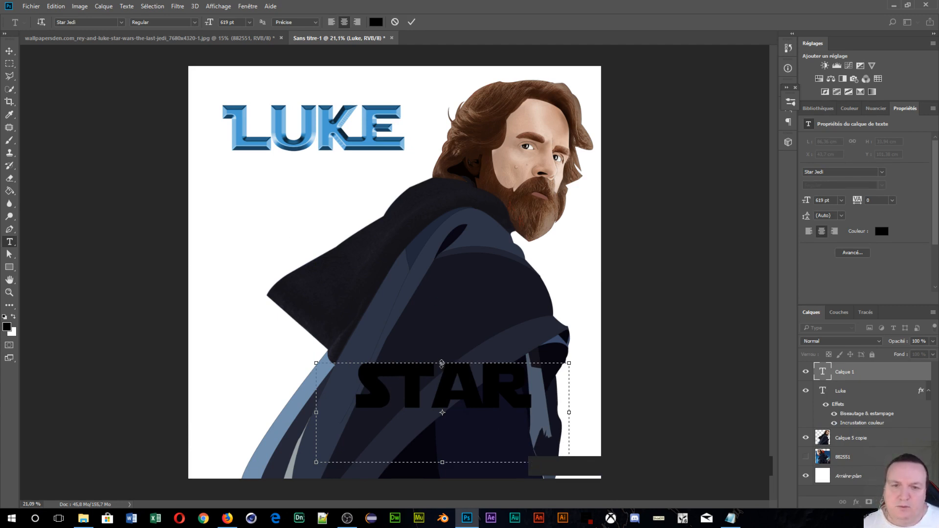
left_click_drag(442, 363, 443, 332)
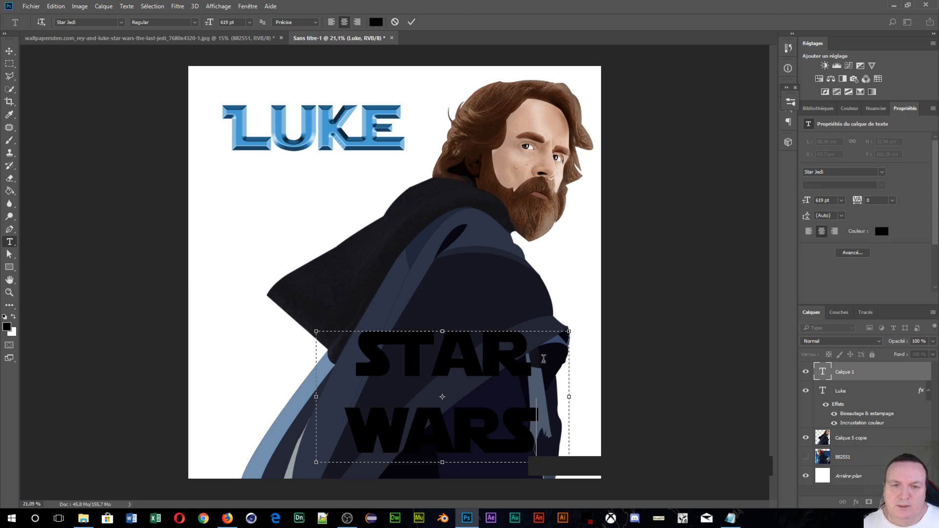
- Select the whole "star wars" text and dock the floating panel group beside the other collapsed panels
left_click_drag(542, 409, 329, 343)
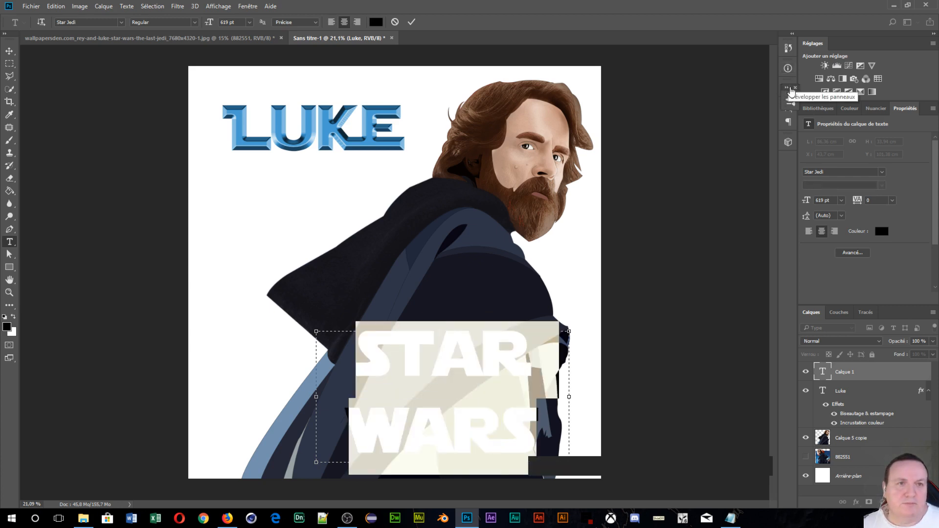
left_click(788, 90)
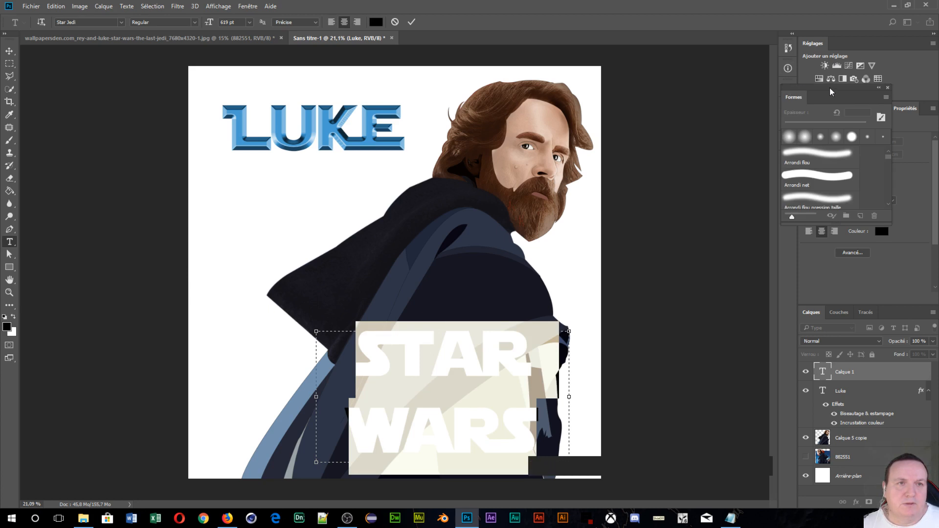
left_click_drag(830, 87, 776, 186)
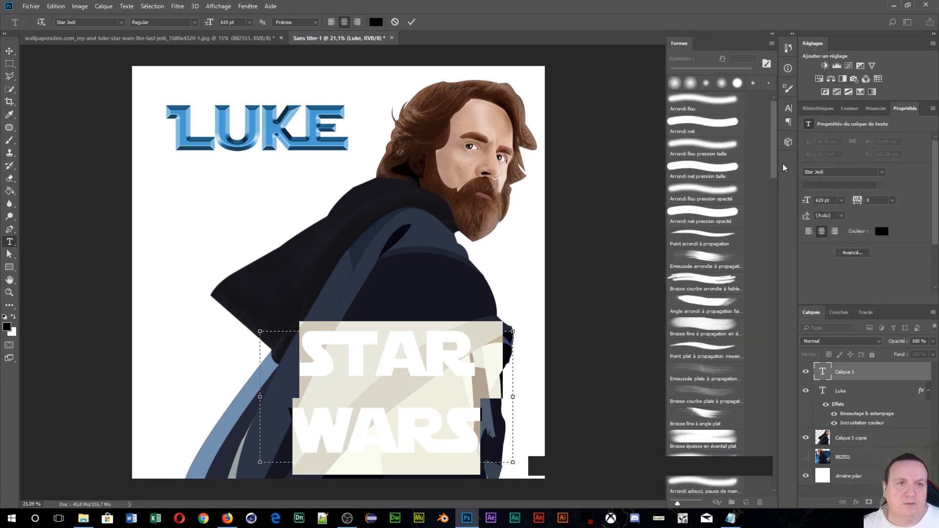
left_click(770, 44)
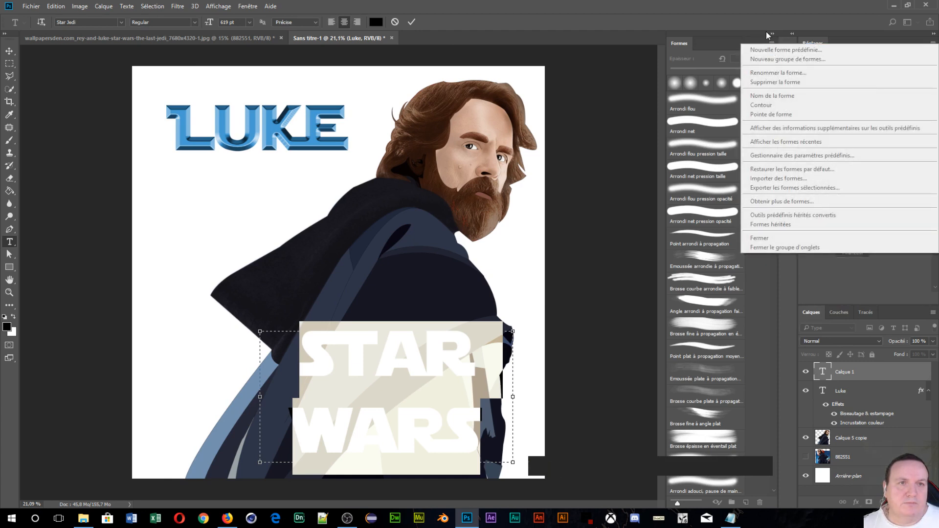
left_click(774, 34)
left_click(773, 34)
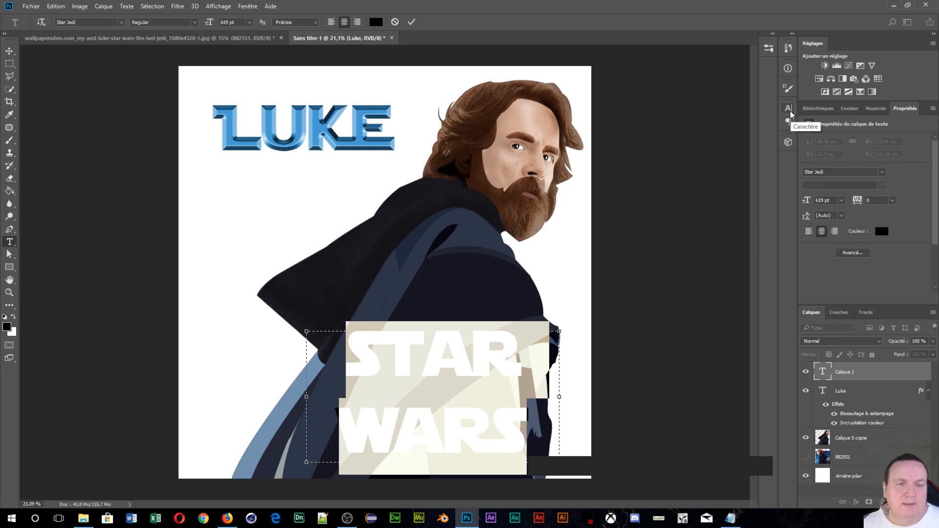
- Tighten the line spacing of the "star wars" text to 568,01 pt and commit the text
left_click(786, 123)
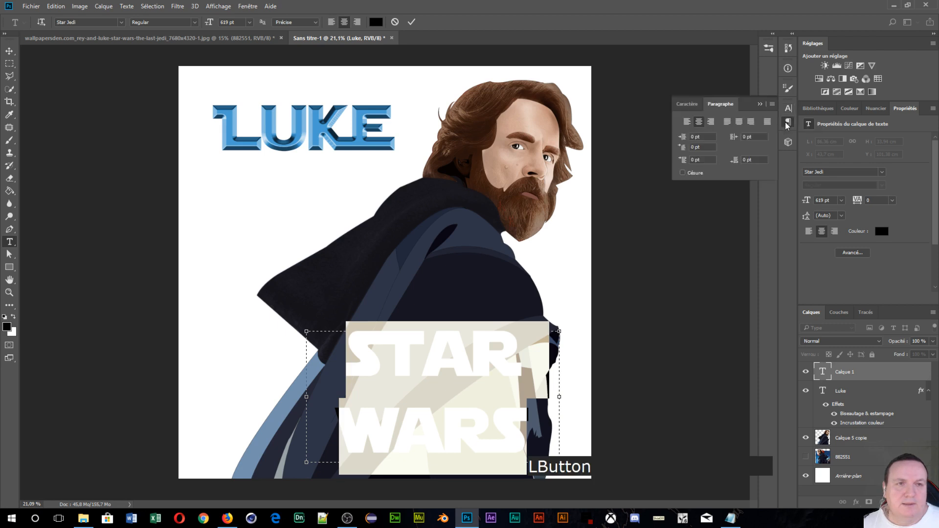
left_click(688, 106)
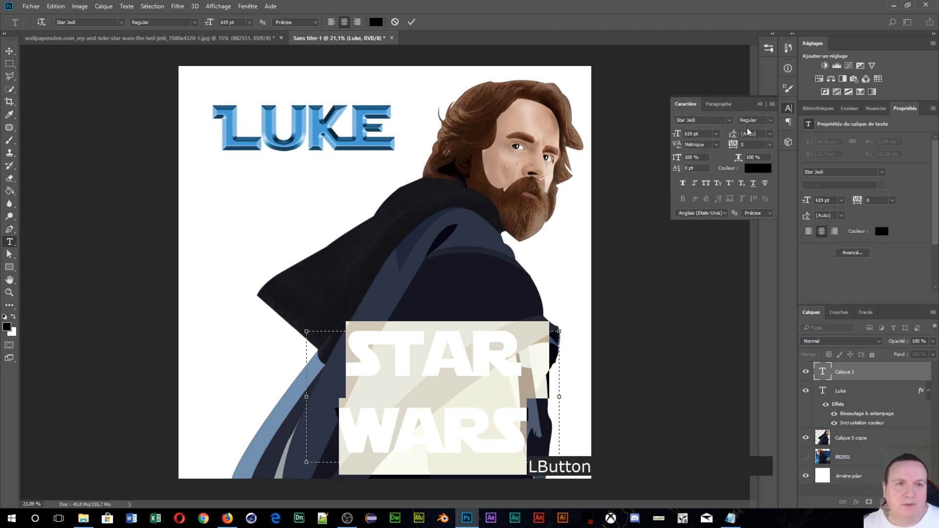
left_click(733, 140)
left_click_drag(732, 139, 736, 140)
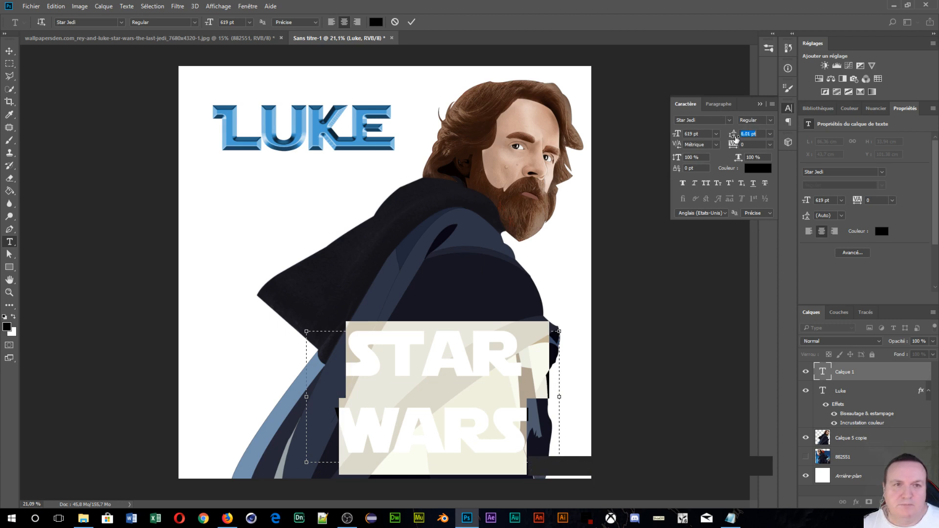
key("Return")
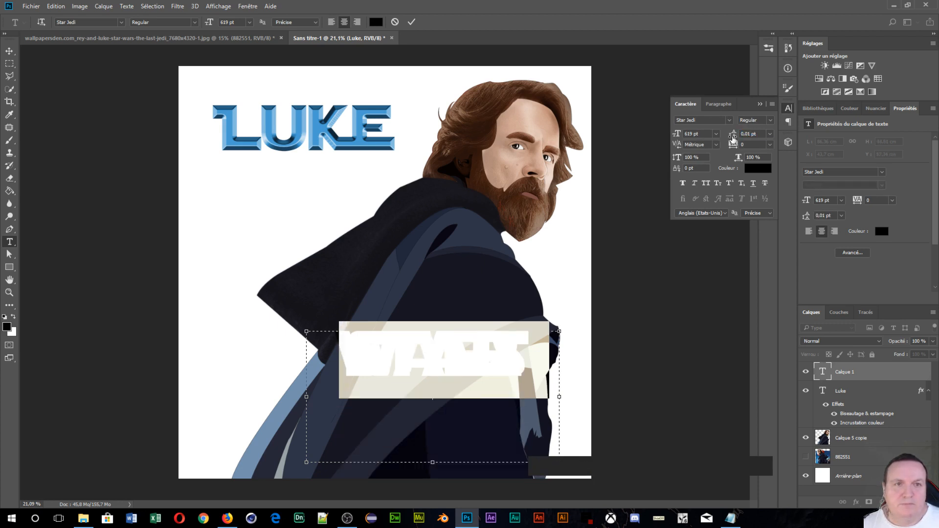
left_click(743, 135)
left_click_drag(744, 136, 817, 141)
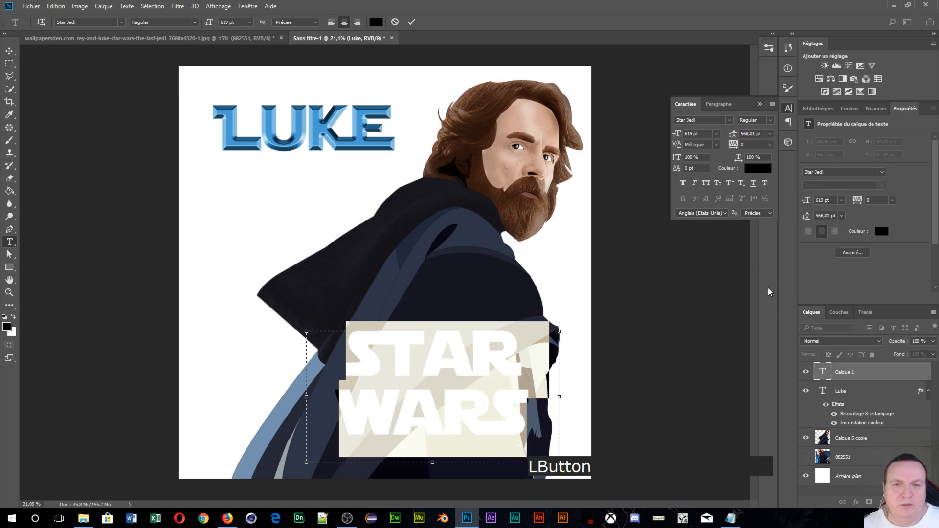
left_click(911, 374)
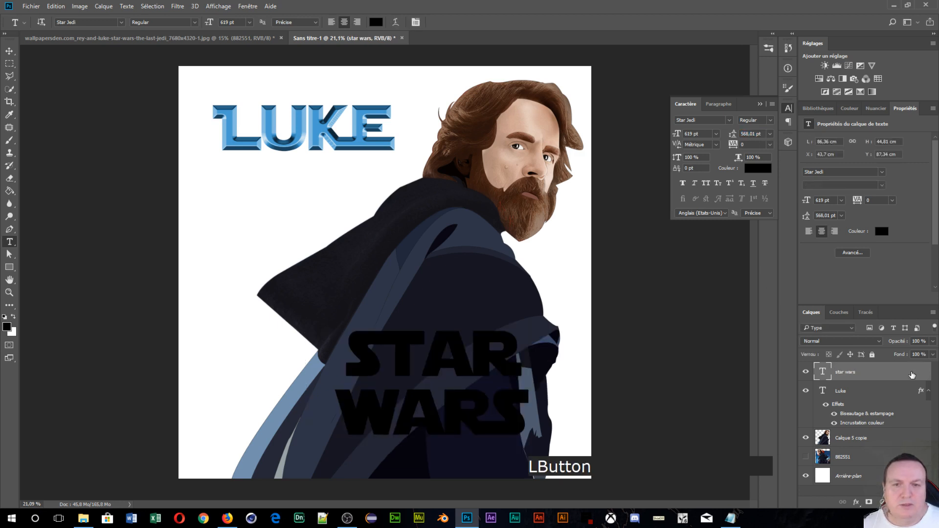
- Add a gradient overlay to the star wars text layer using the preset gradient Rouge, vert
double_click(911, 373)
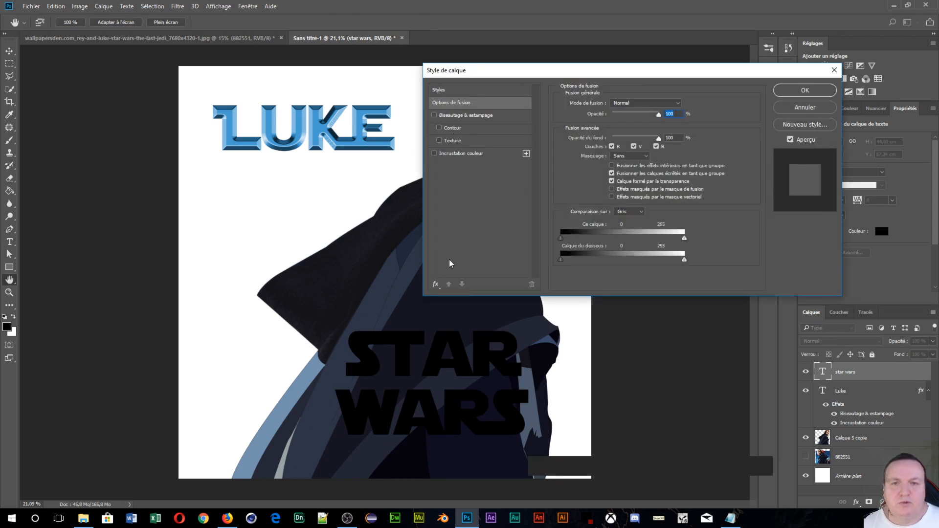
left_click(435, 285)
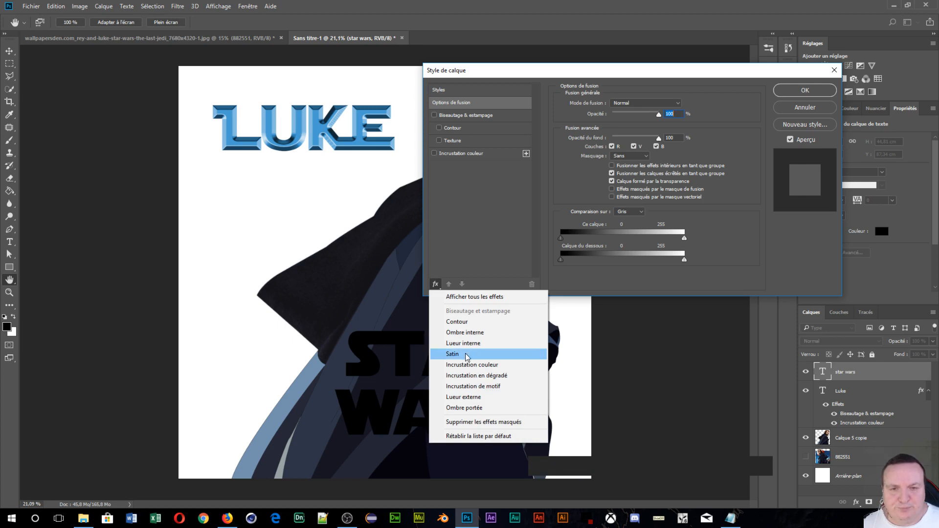
left_click(473, 380)
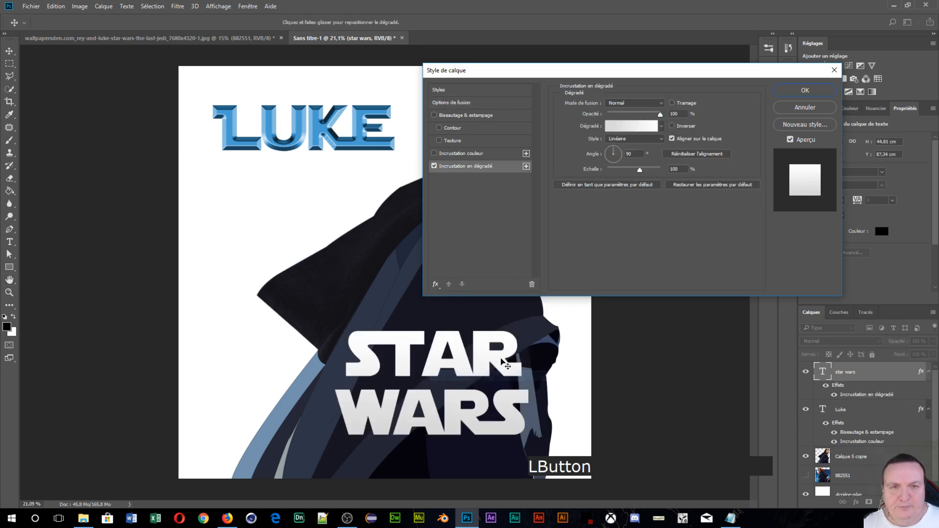
left_click(630, 127)
left_click(606, 53)
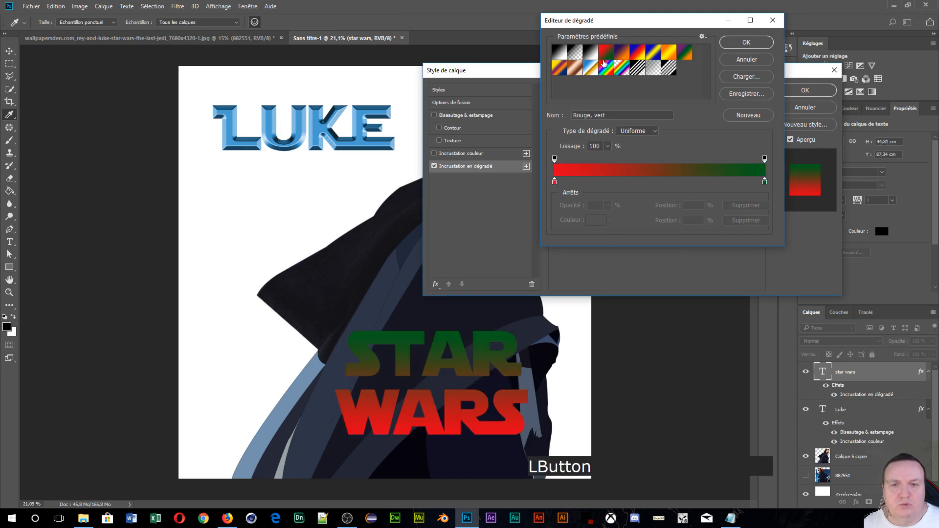
- Change the gradient's green end stop to dark red 600000 and turn the overlay angle to about -91°
left_click(765, 183)
left_click(596, 220)
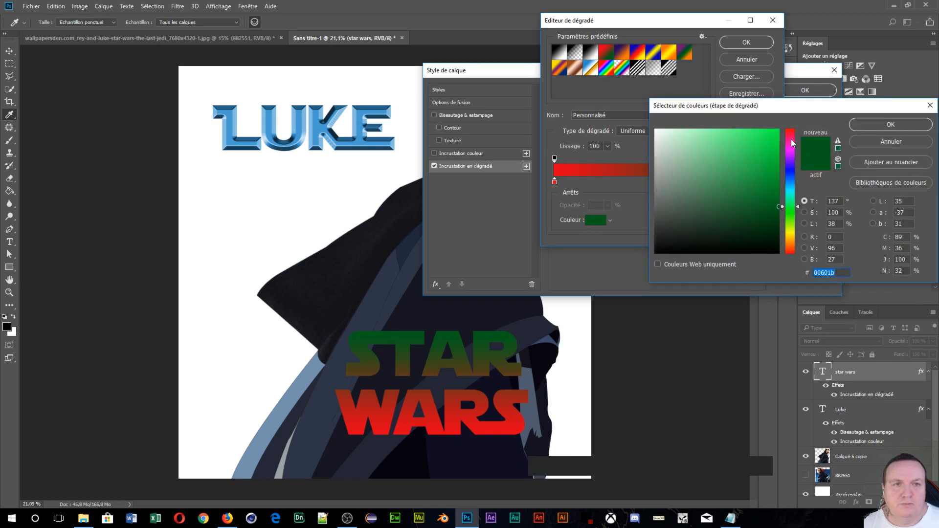
left_click_drag(793, 143, 816, 117)
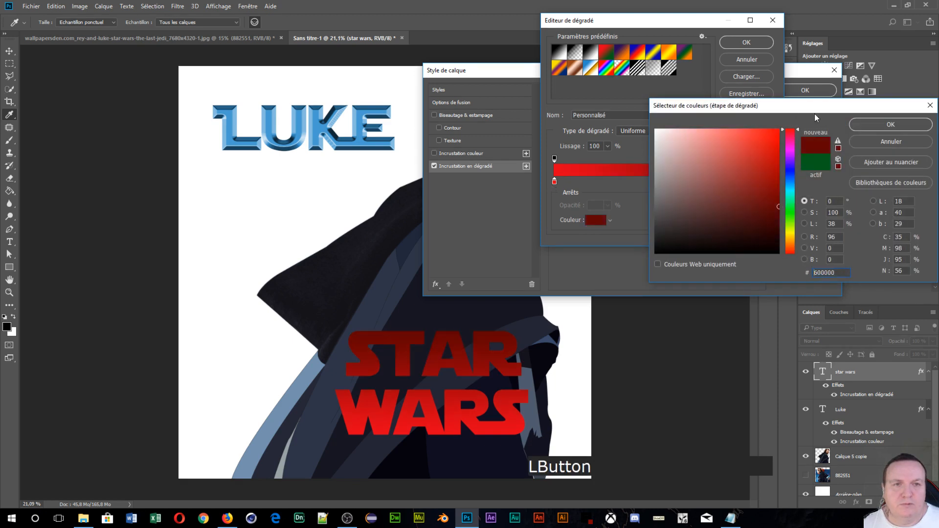
left_click(869, 125)
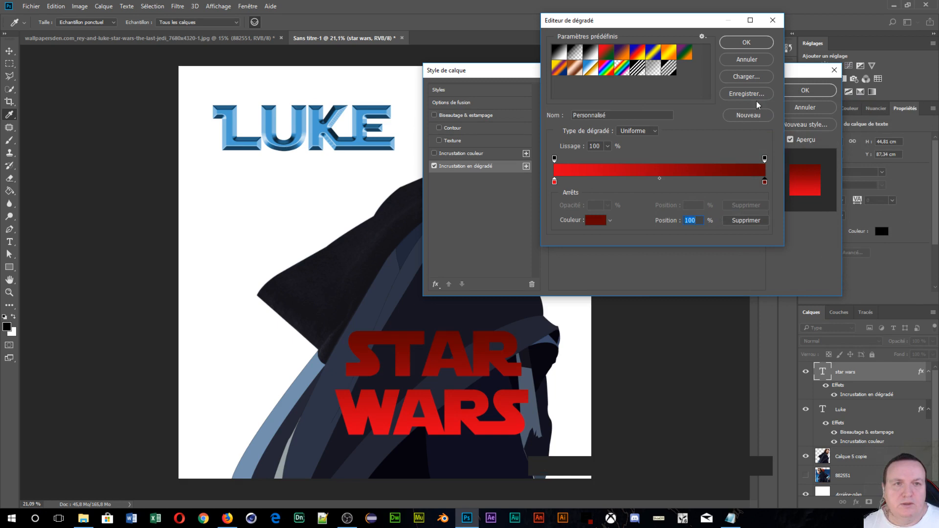
left_click(747, 43)
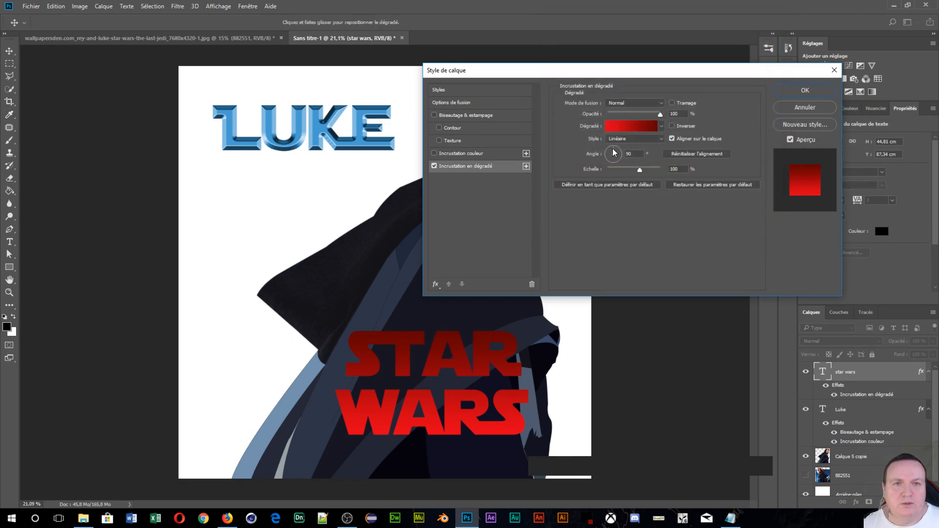
left_click(616, 161)
left_click_drag(616, 177, 616, 198)
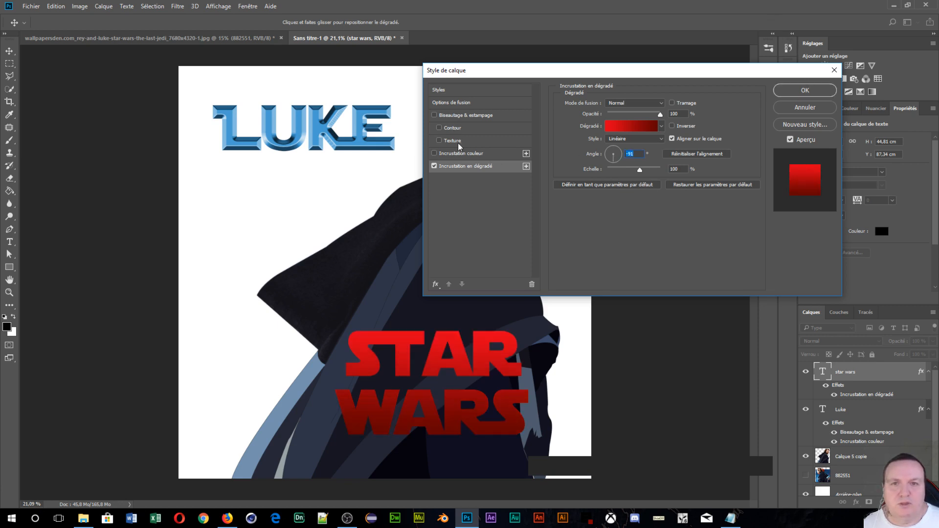
- Add a drop shadow to the star wars text with an angle of 134° and a distance of 54 px
left_click(435, 284)
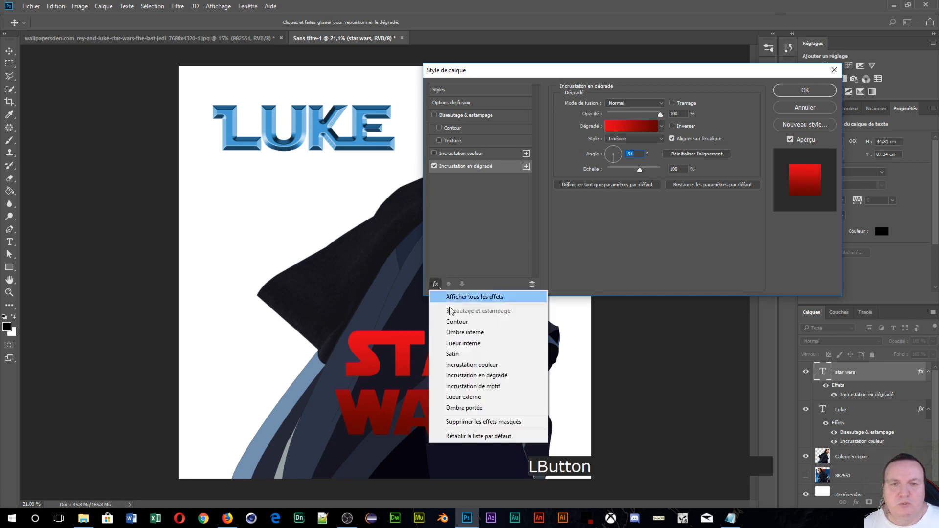
left_click(464, 408)
left_click_drag(513, 350, 425, 351)
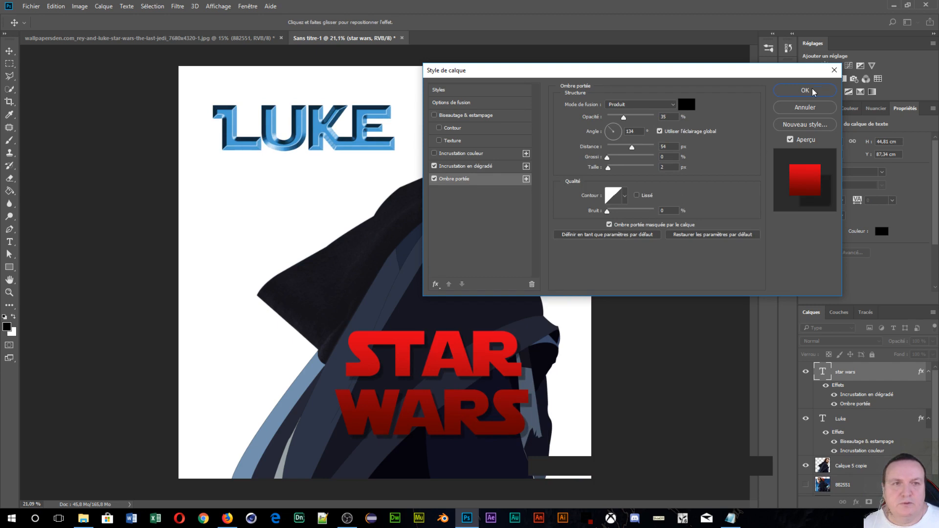
- Add a black outer stroke of about 13 px to the star wars text and accept the layer style
left_click(436, 284)
left_click(458, 323)
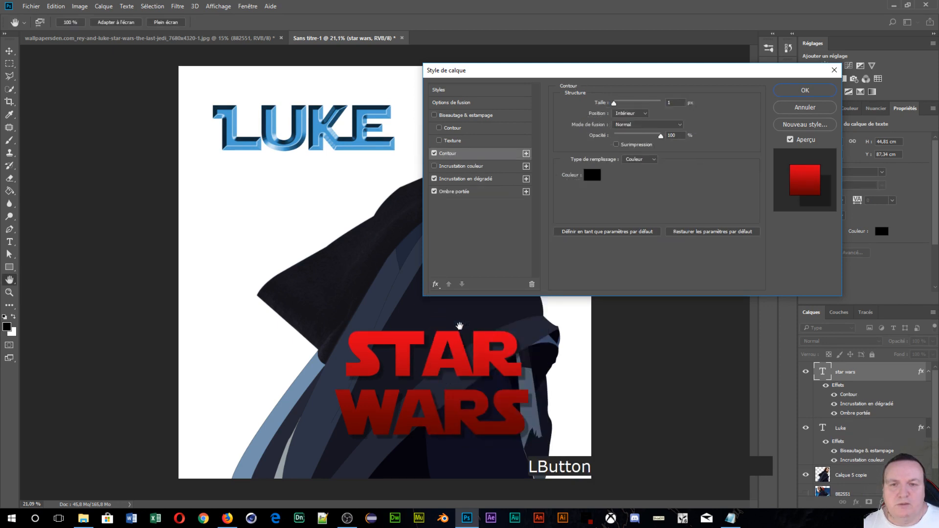
left_click(628, 113)
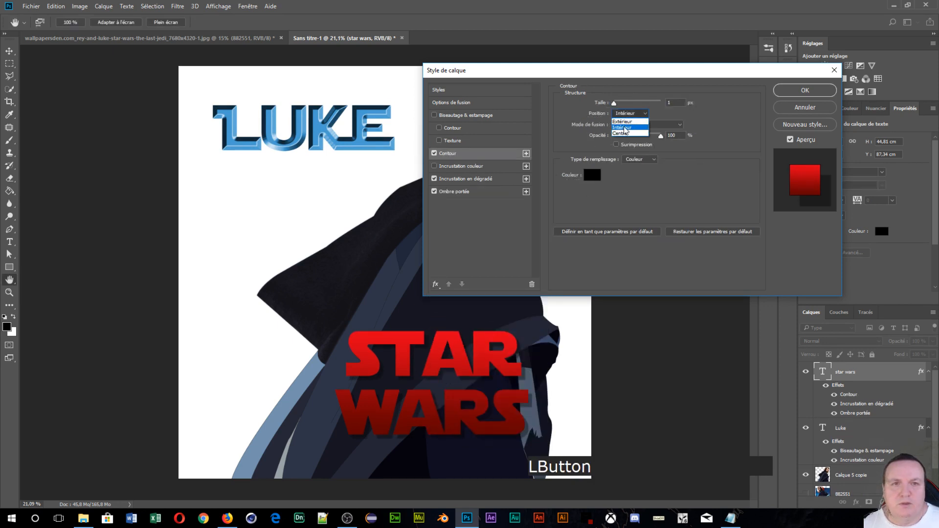
left_click(626, 122)
left_click_drag(616, 106, 619, 106)
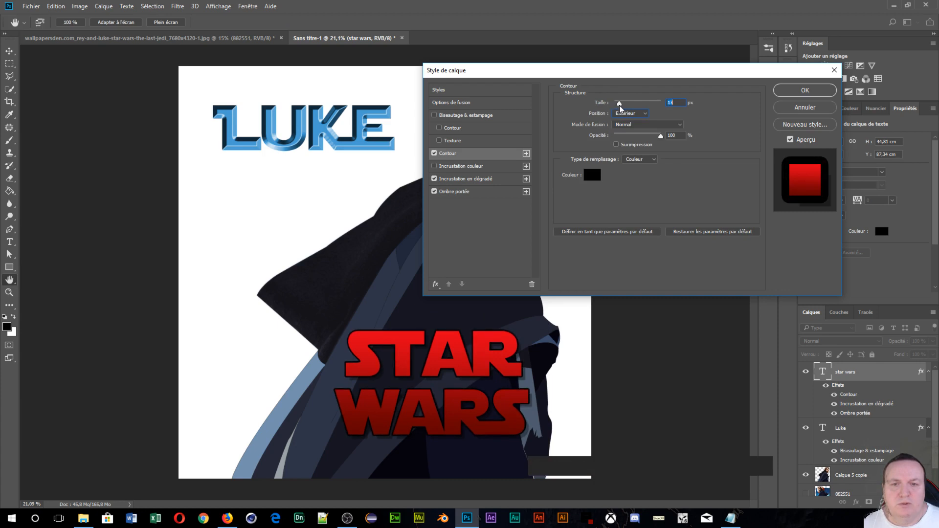
left_click(805, 90)
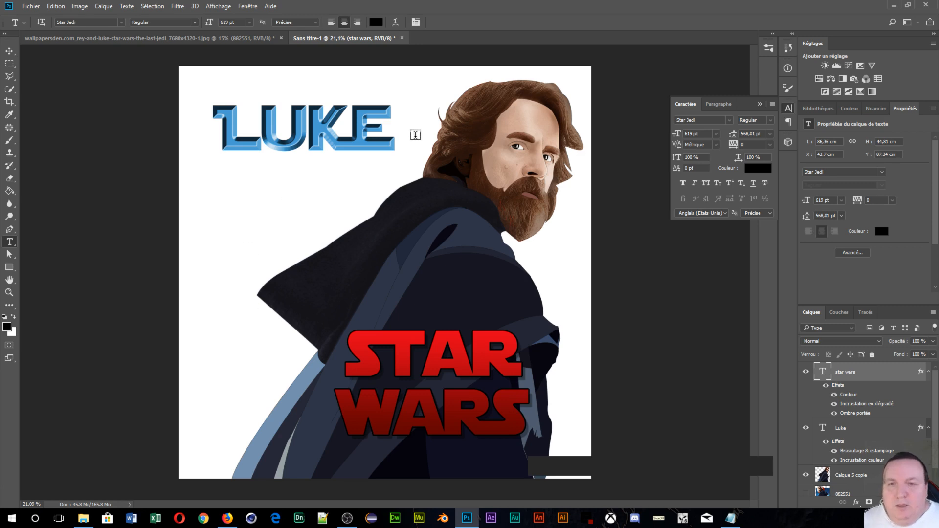
- Embed the desert image 88cae0809a553cc889e390353cd51e86.jpg directly above the Arrière-plan layer
scroll(871, 467, "down", 1)
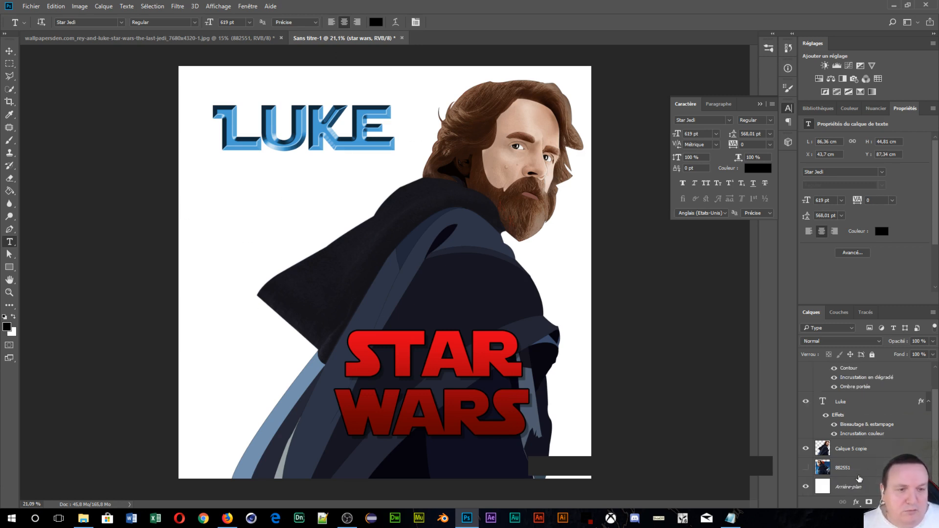
left_click(862, 487)
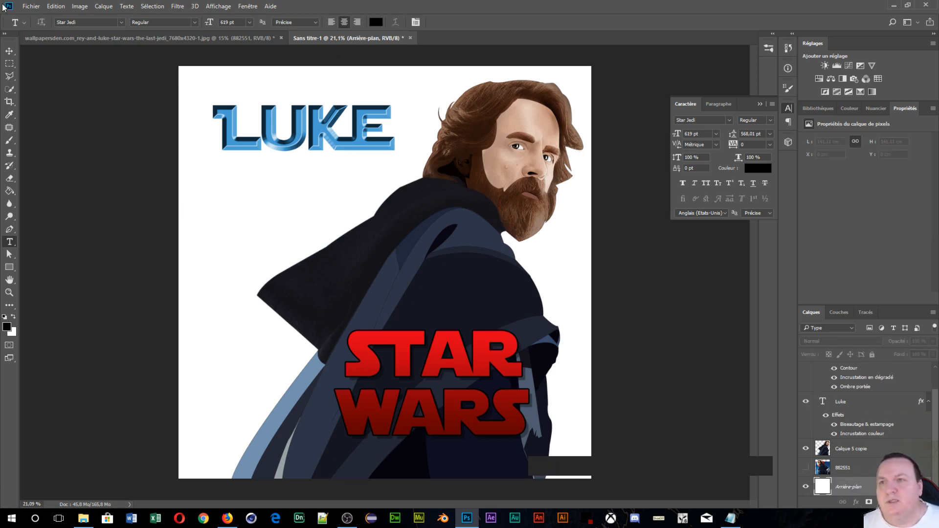
left_click(31, 5)
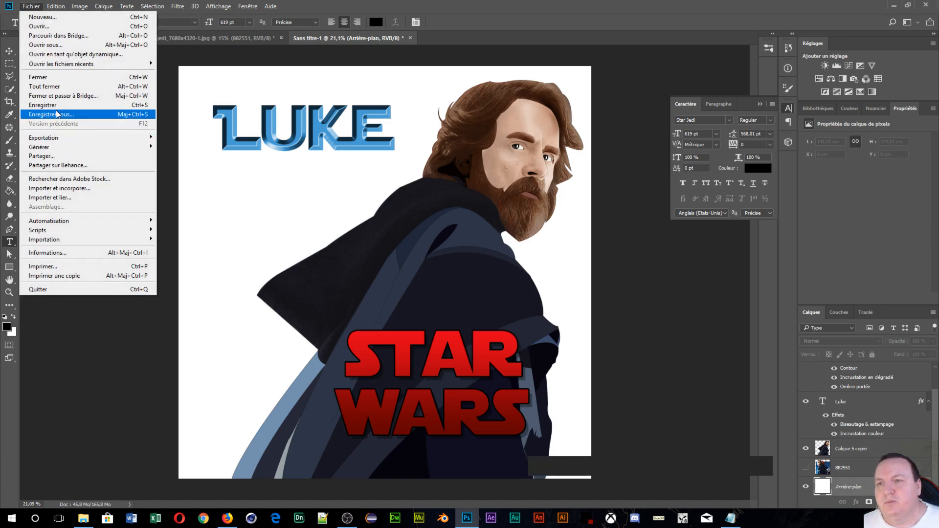
left_click(55, 190)
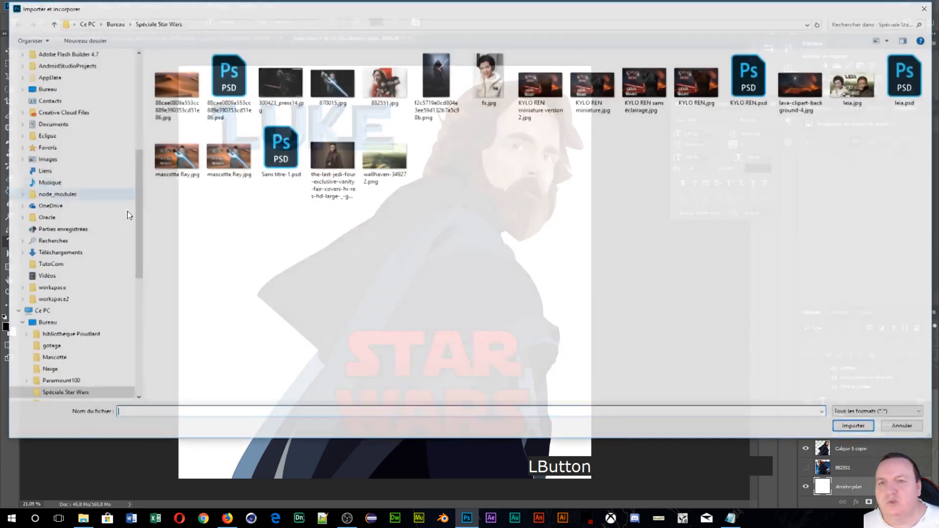
left_click(388, 157)
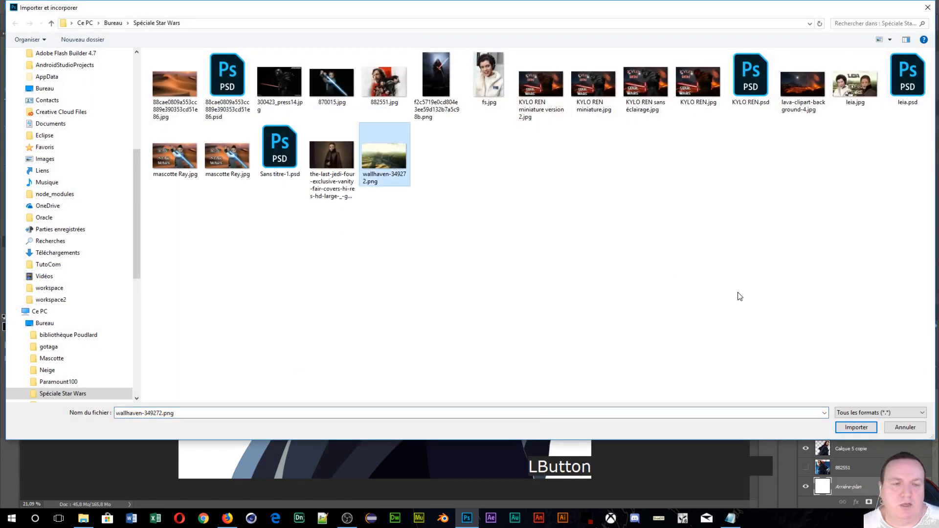
left_click(162, 82)
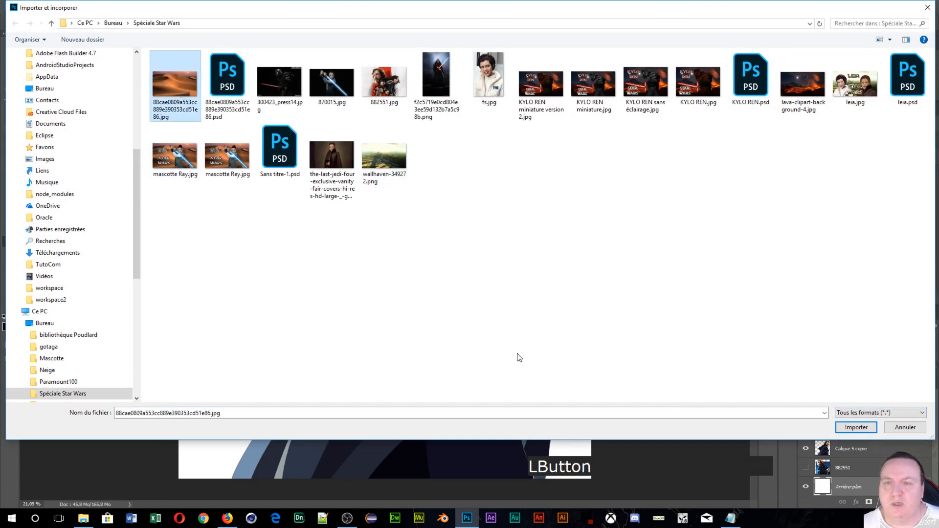
left_click(856, 428)
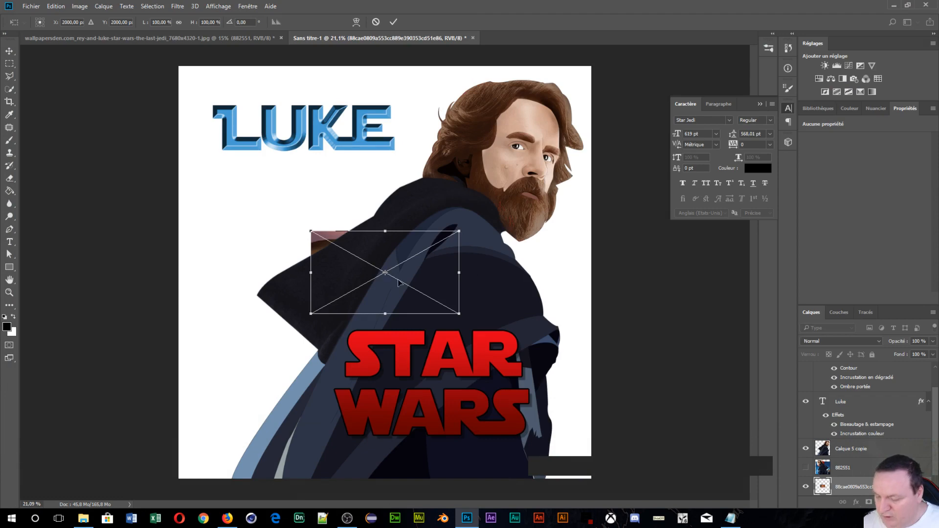
- Enlarge the desert image proportionally from its centre to about 536.5 % and shift it sideways over the canvas
key("shift+alt")
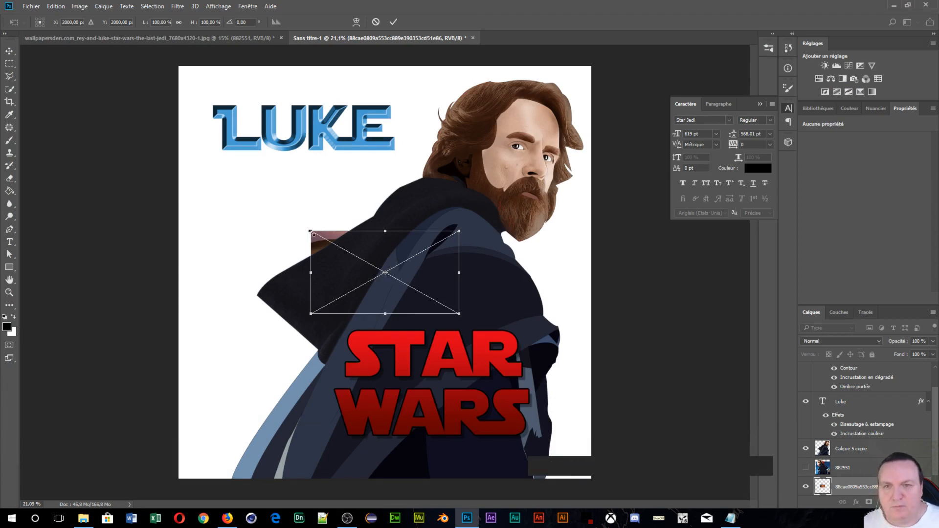
left_click_drag(311, 237, 1, 84)
left_click_drag(321, 241, 222, 233)
- Flip the desert image horizontally, reposition it so the sun sits above the Luke title, and confirm the placement
right_click(282, 230)
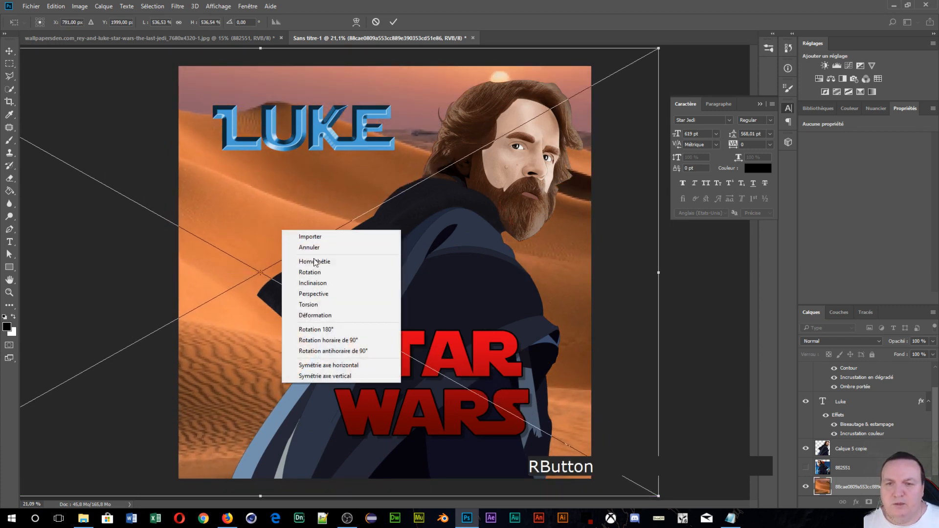
left_click(345, 370)
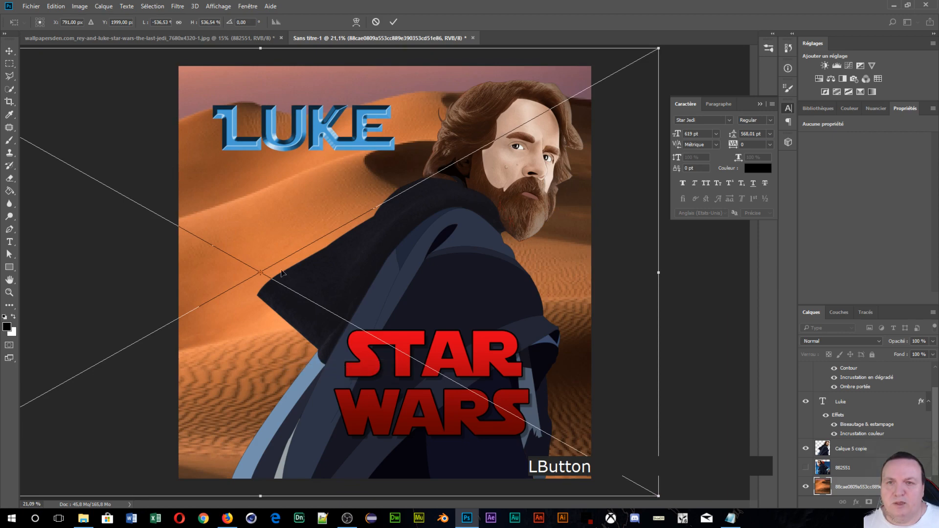
left_click_drag(278, 259, 544, 252)
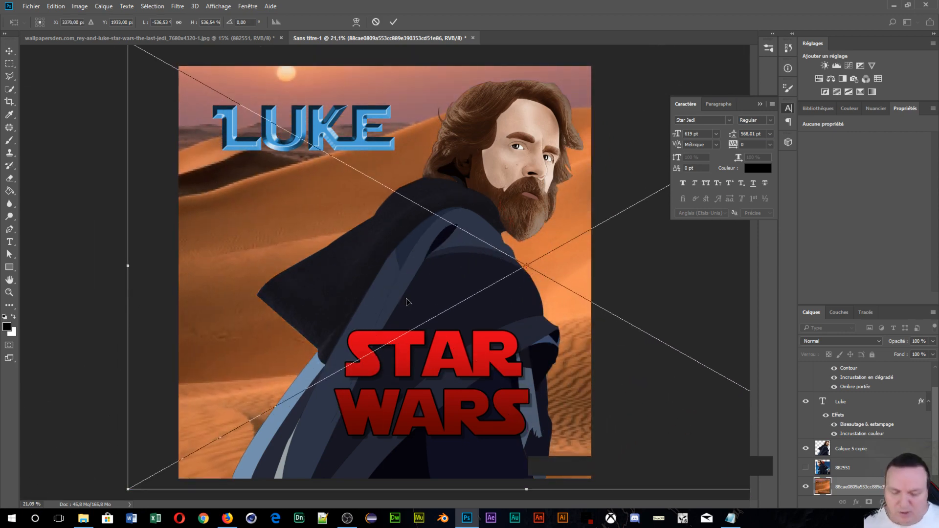
key("Return")
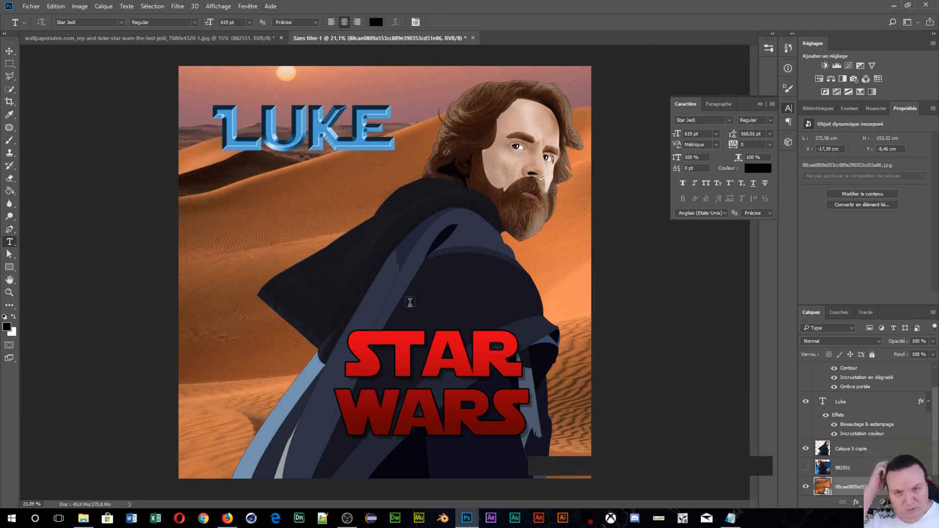